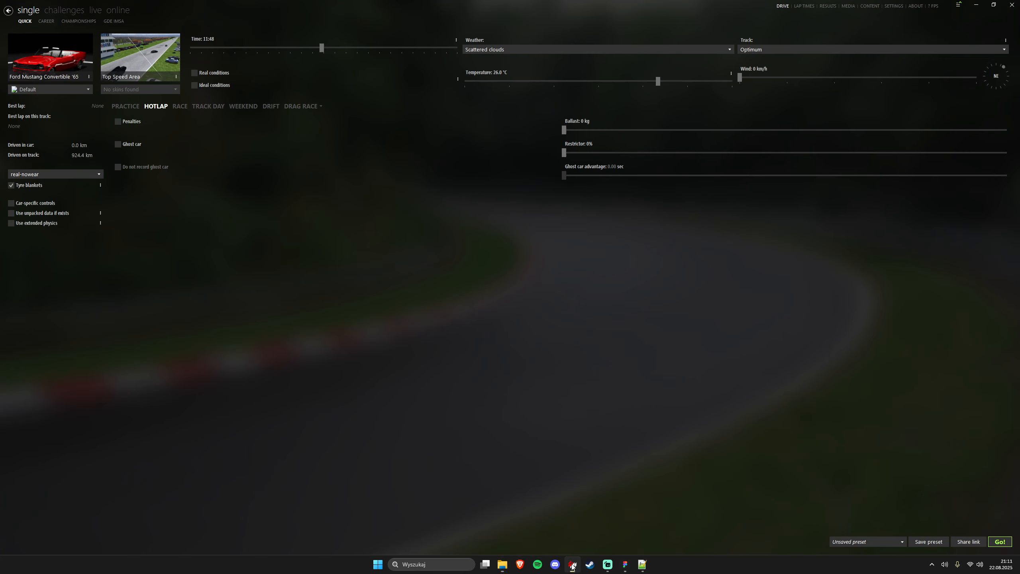
# - Test the Ford Mustang Convertible '65 in a hotlap session at Top Speed Area, quit the game, and close the race result
pyautogui.click(1001, 542)
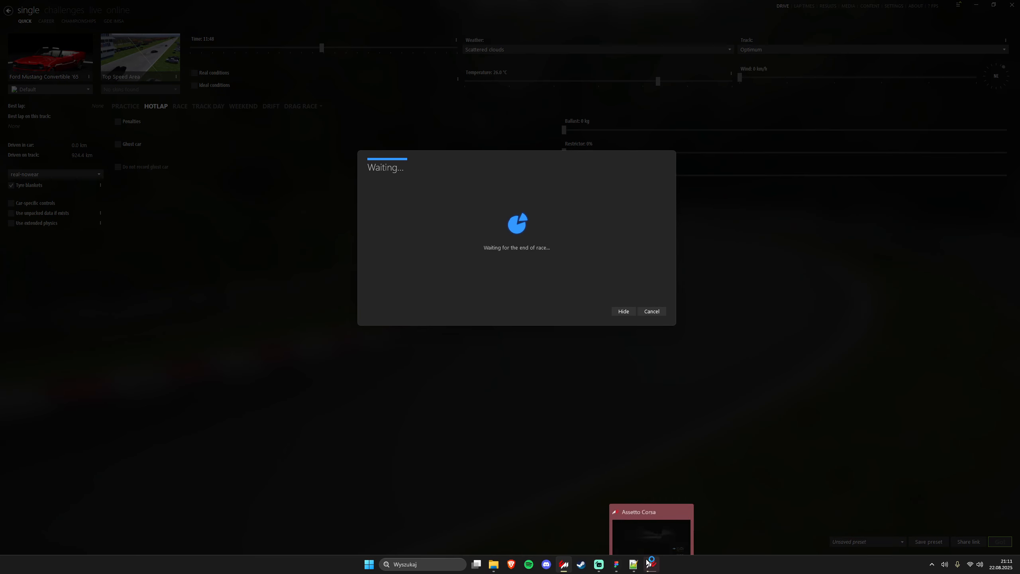
pyautogui.click(649, 563)
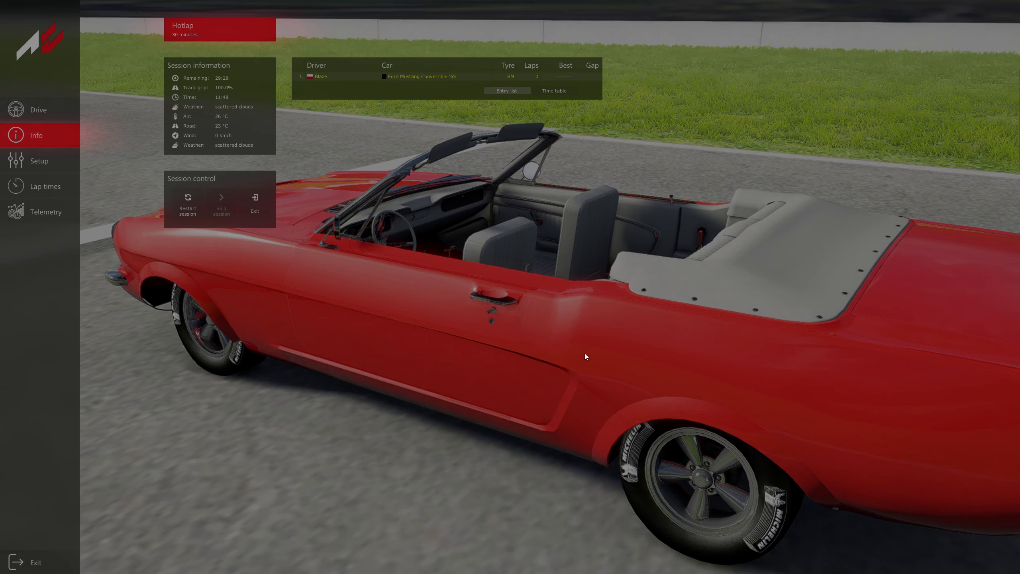
pyautogui.click(44, 102)
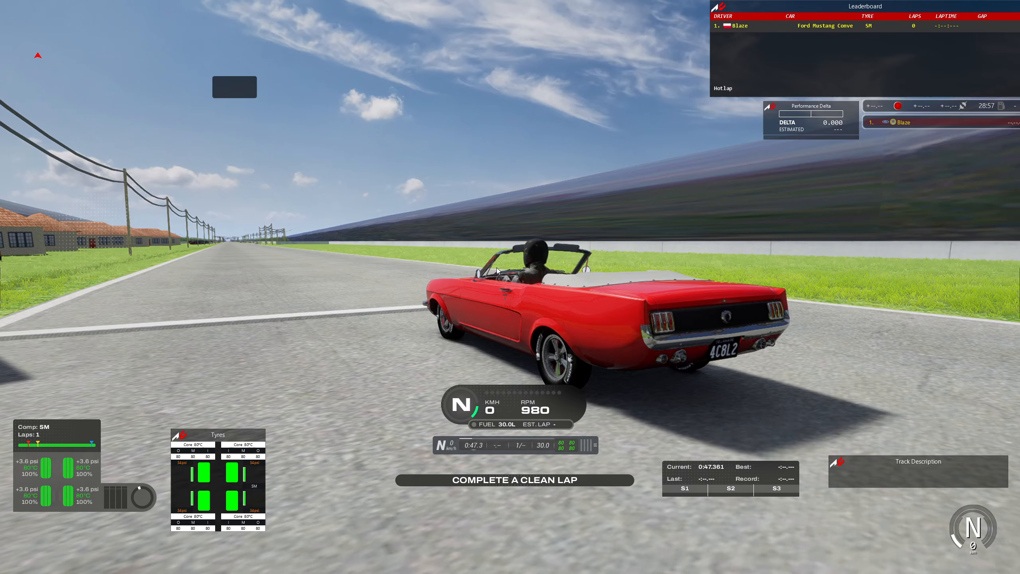
pyautogui.hotkey('alt', 'F4')
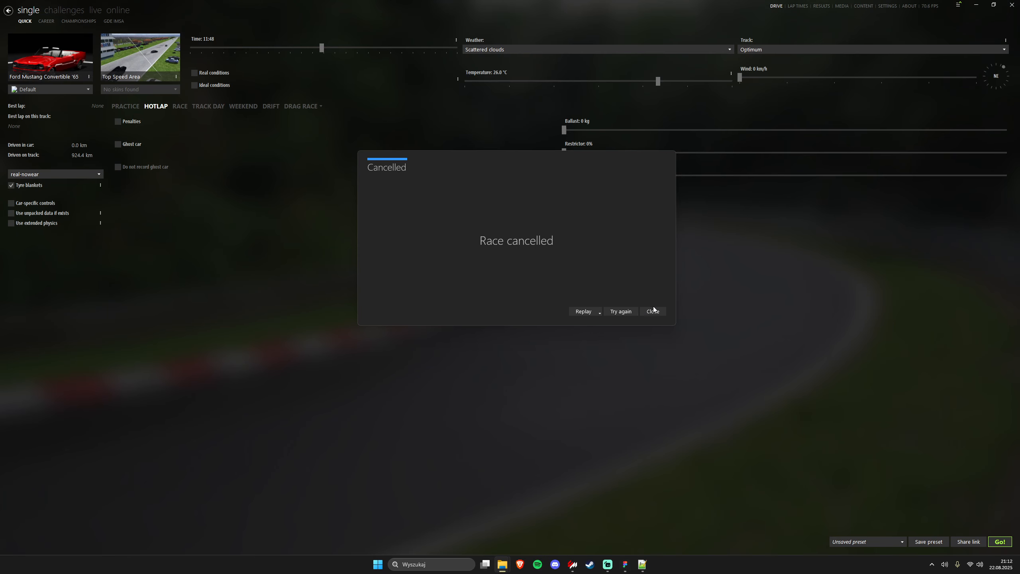
pyautogui.click(651, 311)
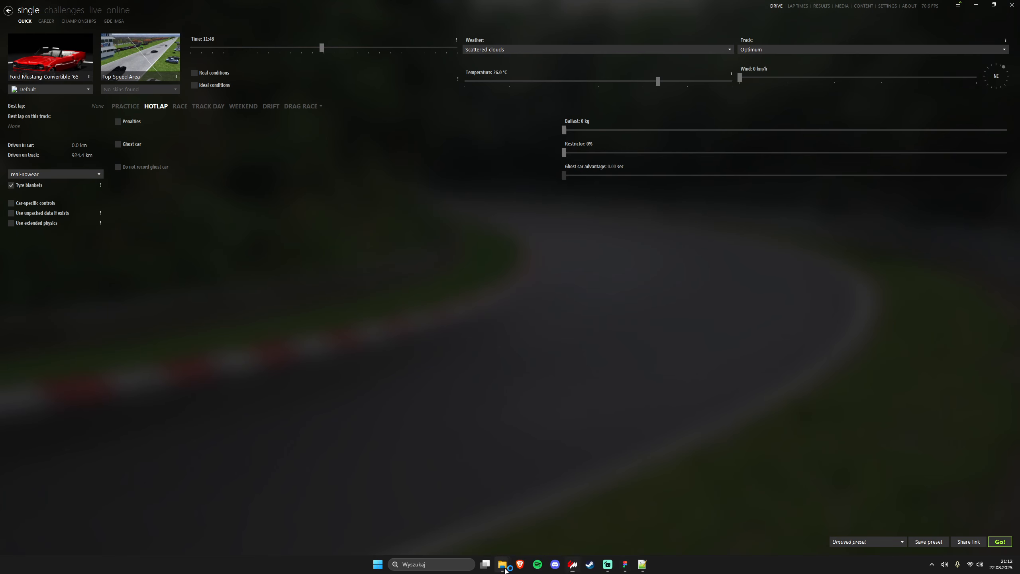
# - In File Explorer, archive all files of the blz_ford_mustang_conv data folder into data.rar with WinRAR
pyautogui.moveTo(502, 564)
pyautogui.click(357, 524)
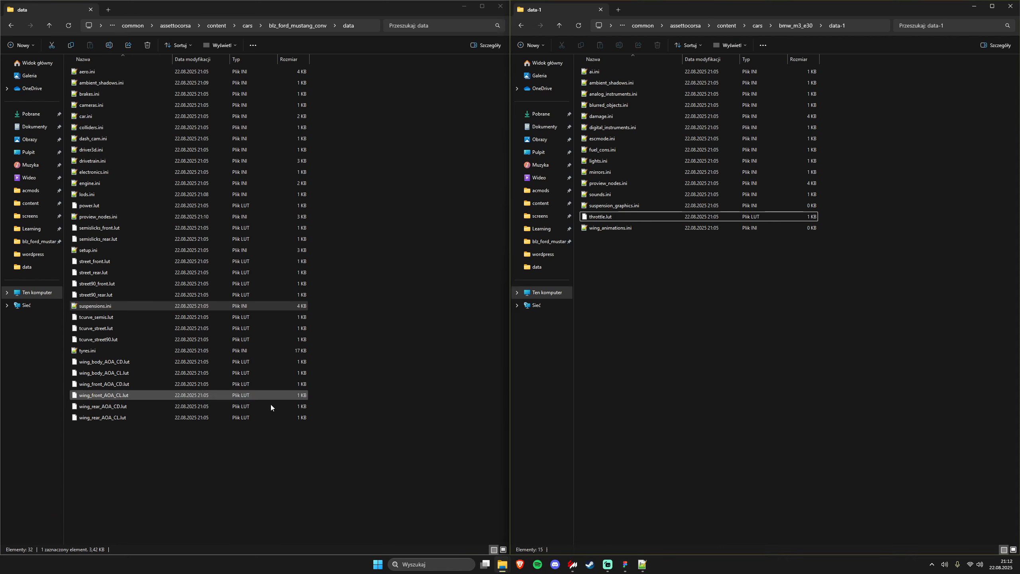
pyautogui.moveTo(284, 468); pyautogui.dragTo(225, 68)
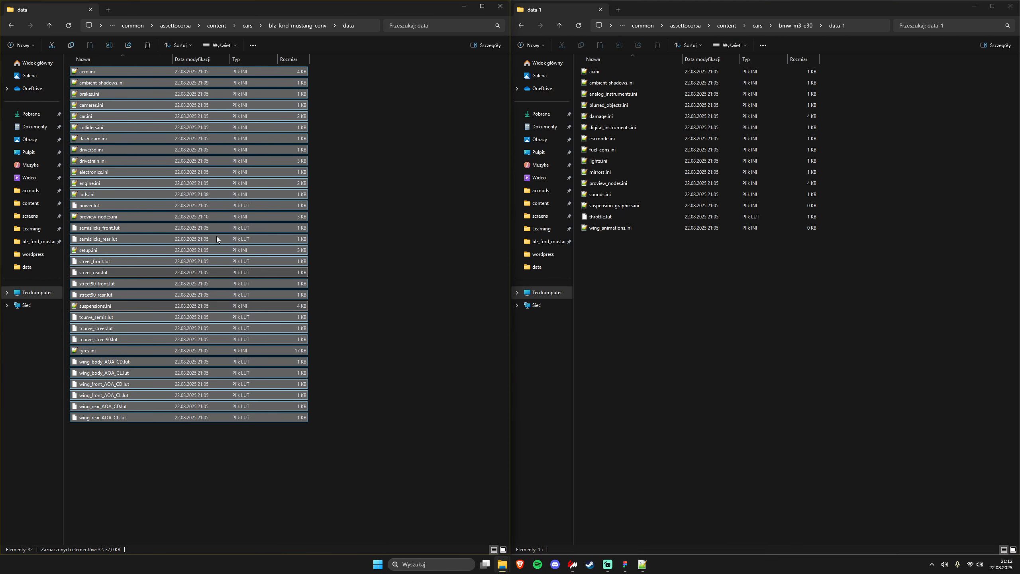
pyautogui.rightClick(269, 384)
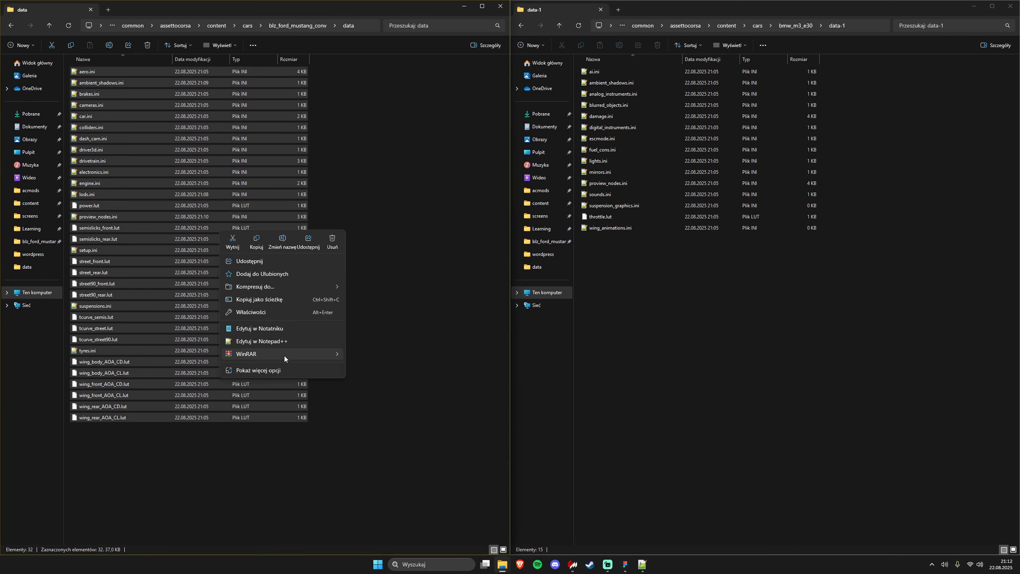
pyautogui.moveTo(284, 356)
pyautogui.click(415, 365)
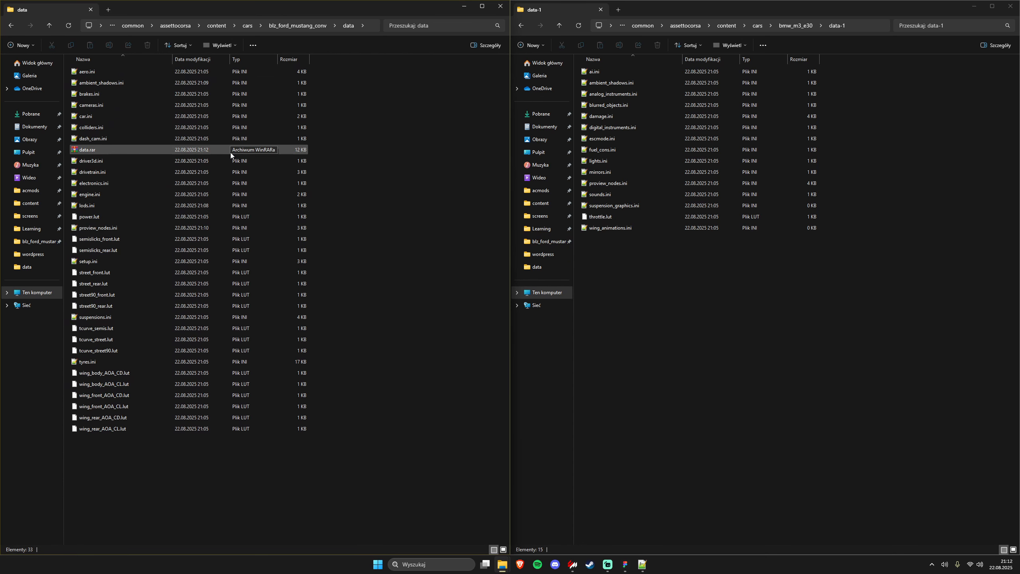
pyautogui.click(643, 565)
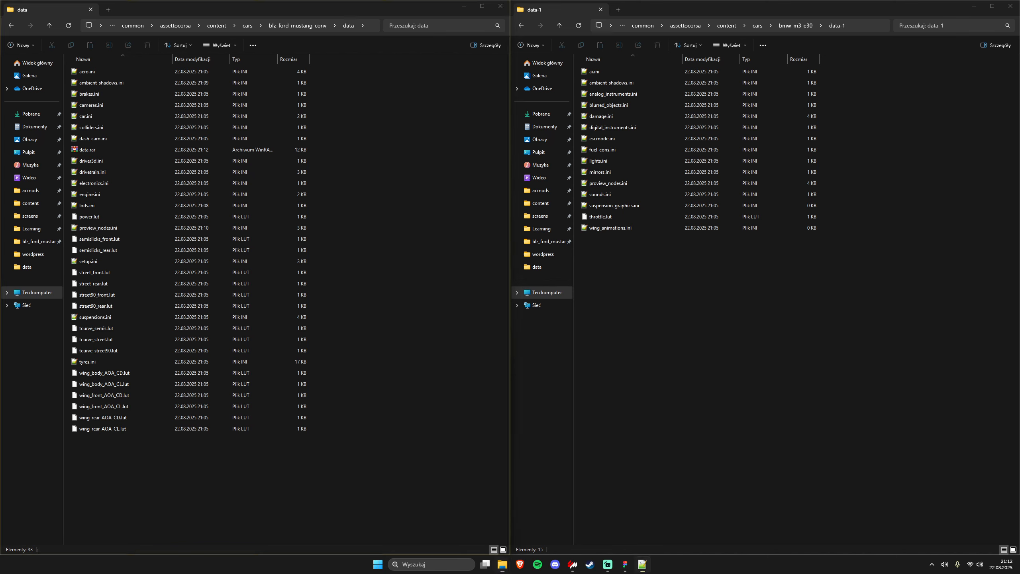
pyautogui.click(442, 288)
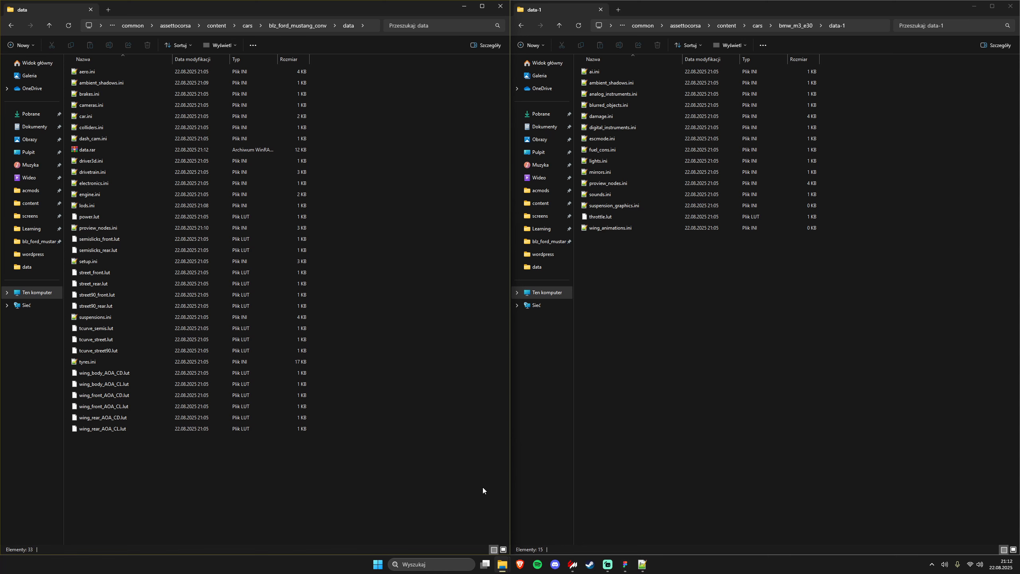
pyautogui.click(574, 565)
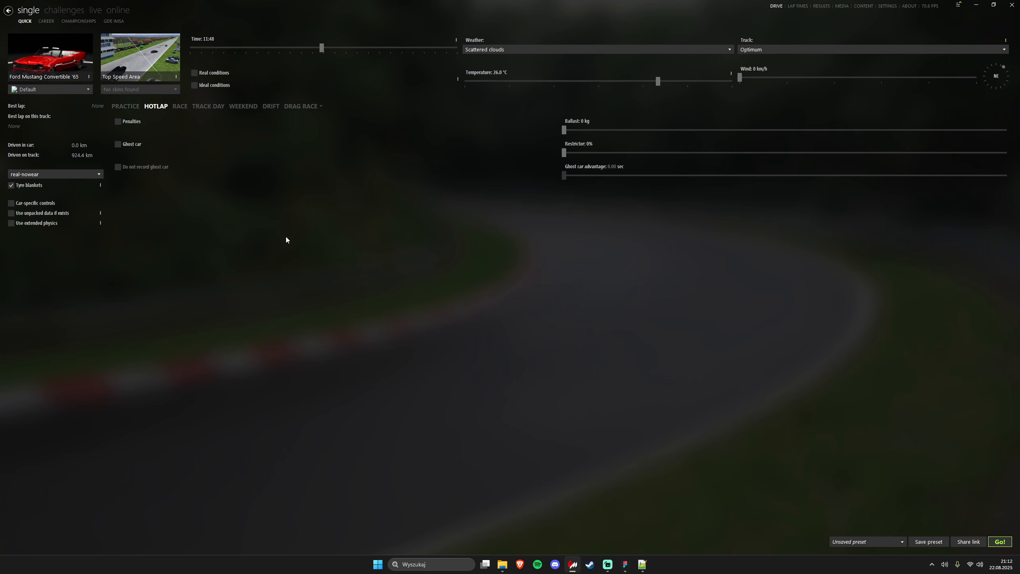
pyautogui.moveTo(66, 50)
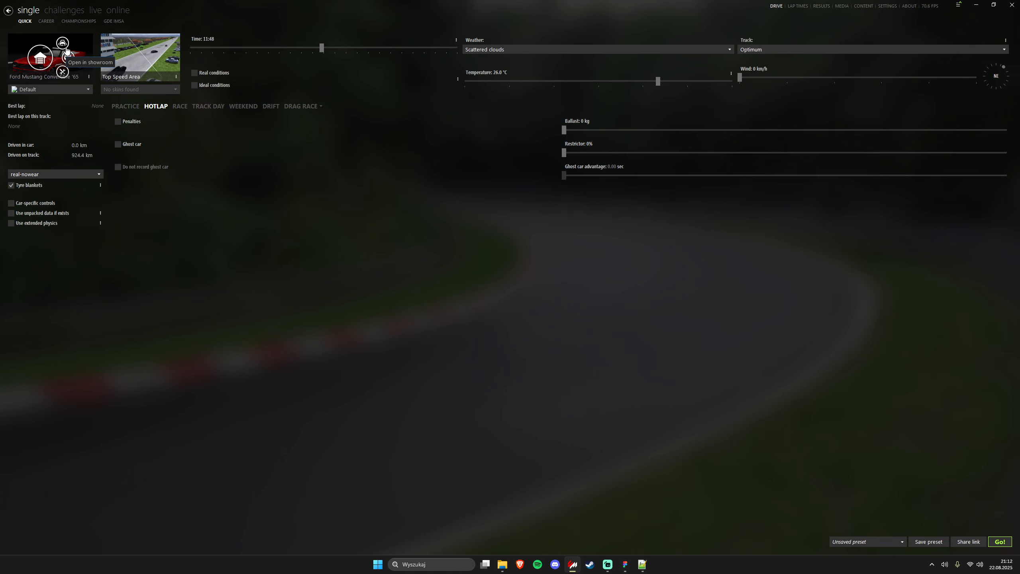
pyautogui.click(66, 50)
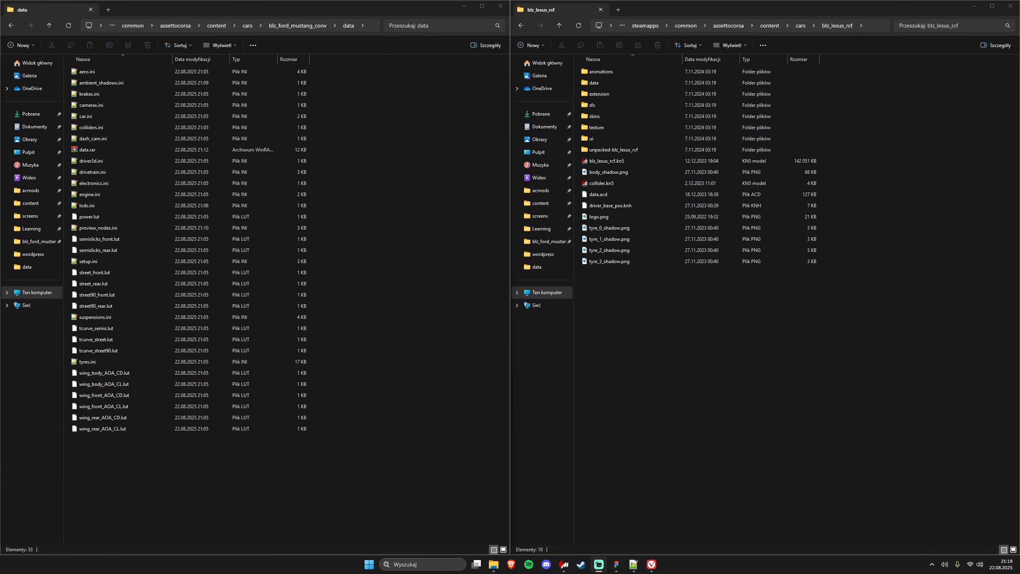
pyautogui.hotkey('alt', 'Tab')
pyautogui.click(564, 564)
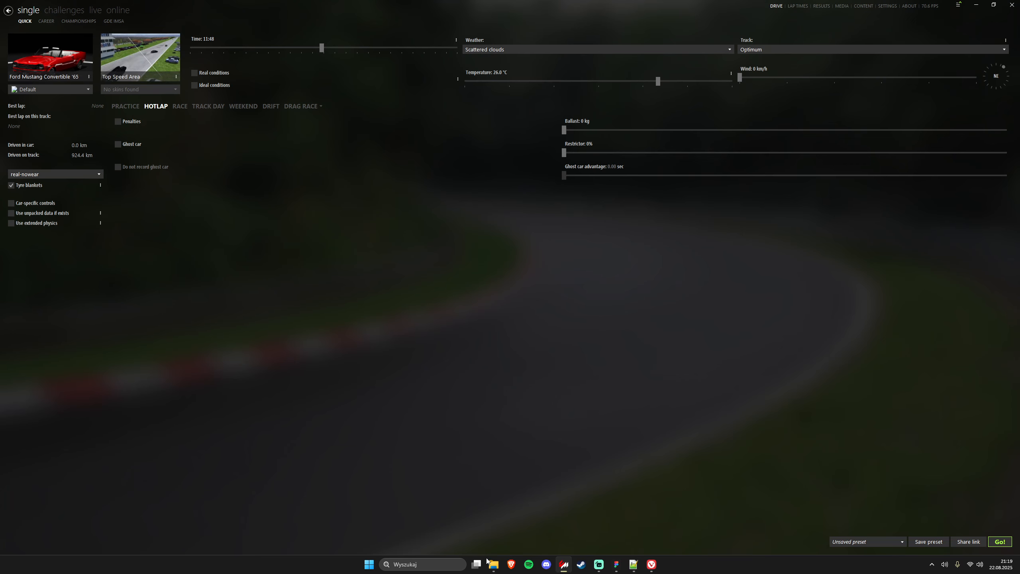
# - In File Explorer, open the Mustang's texture folder and copy all files from blz_lexus_rcf's texture/flames folder
pyautogui.moveTo(494, 564)
pyautogui.click(473, 503)
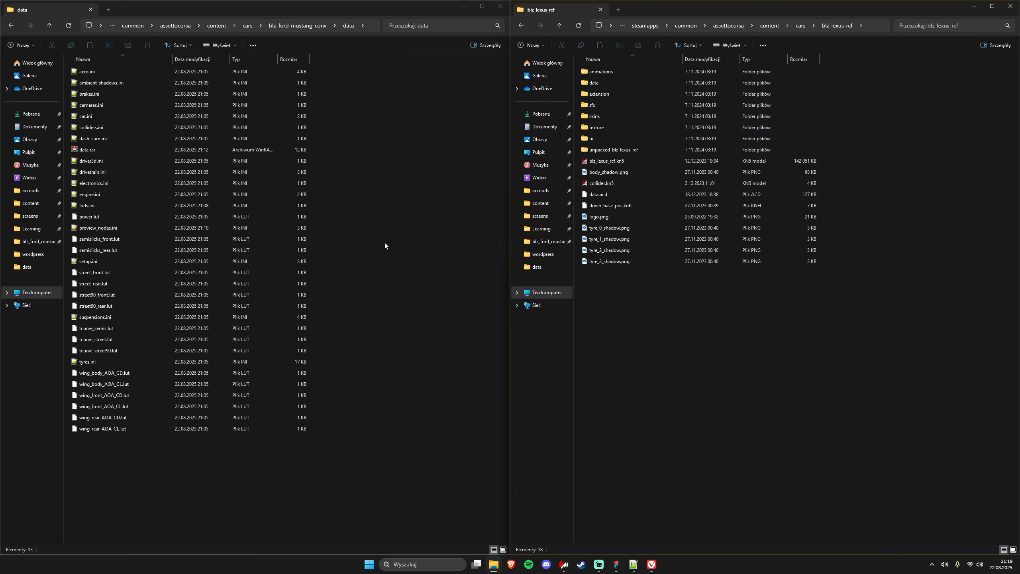
pyautogui.click(292, 37)
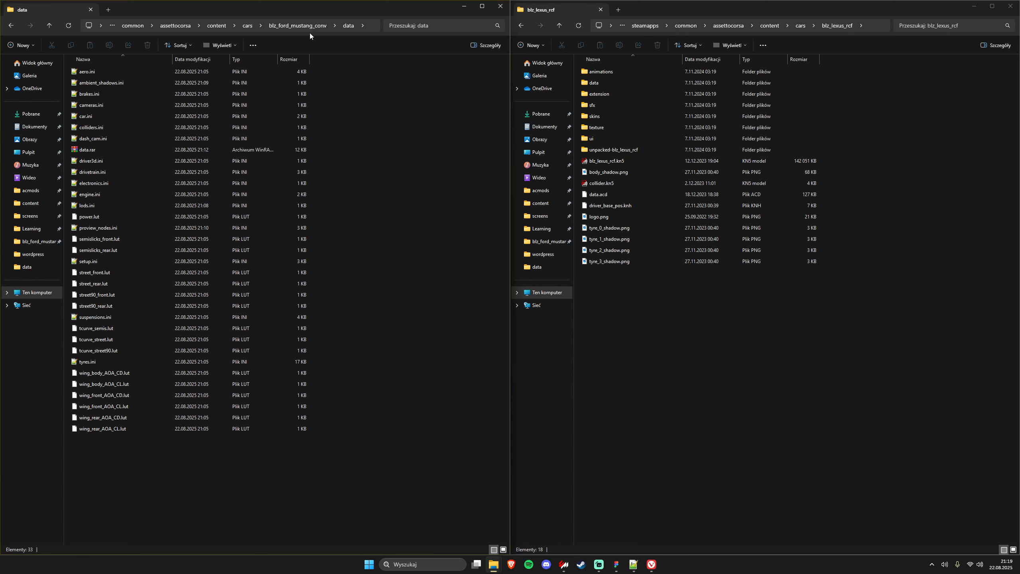
pyautogui.click(298, 27)
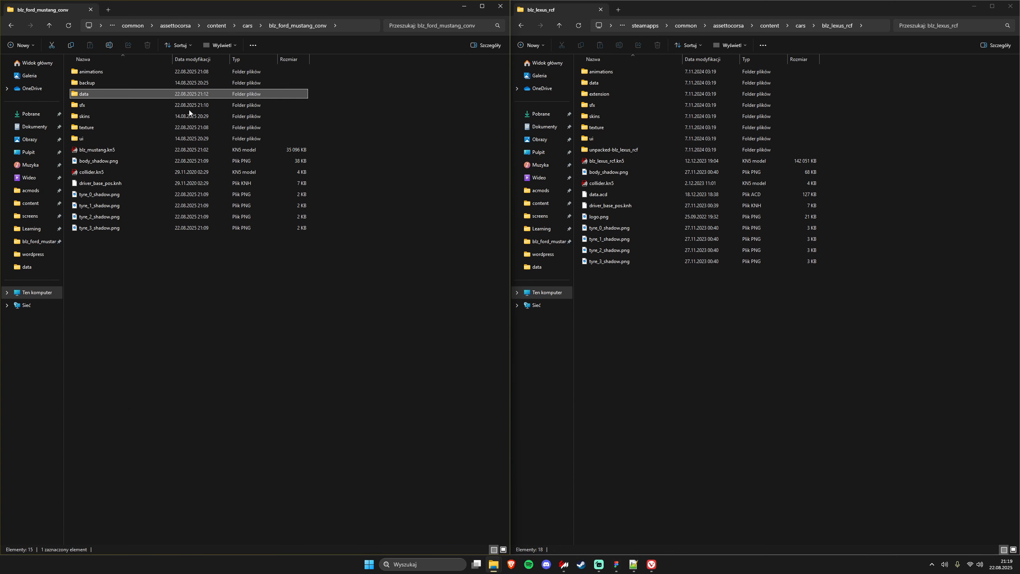
pyautogui.doubleClick(132, 131)
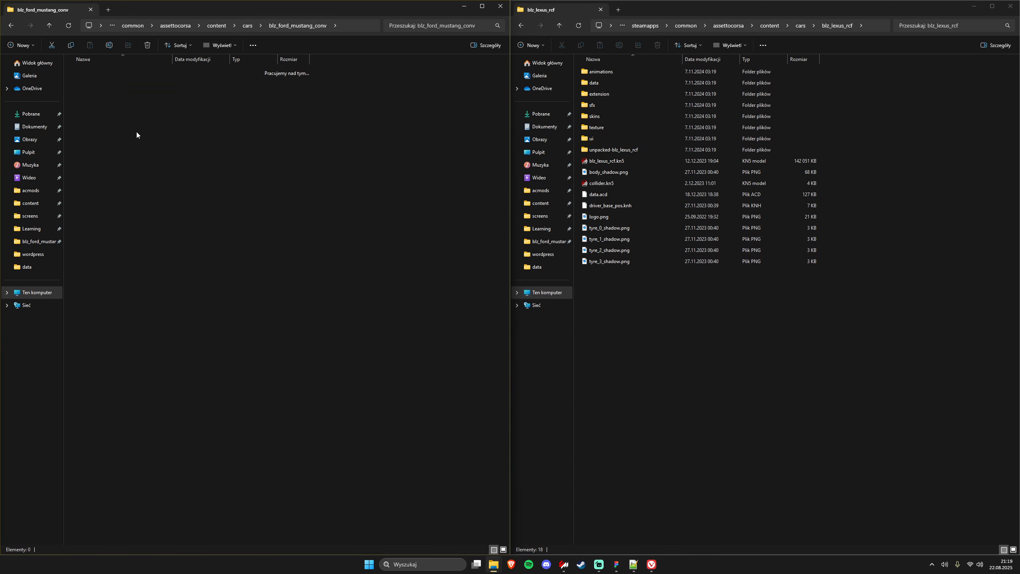
pyautogui.doubleClick(609, 127)
pyautogui.doubleClick(609, 73)
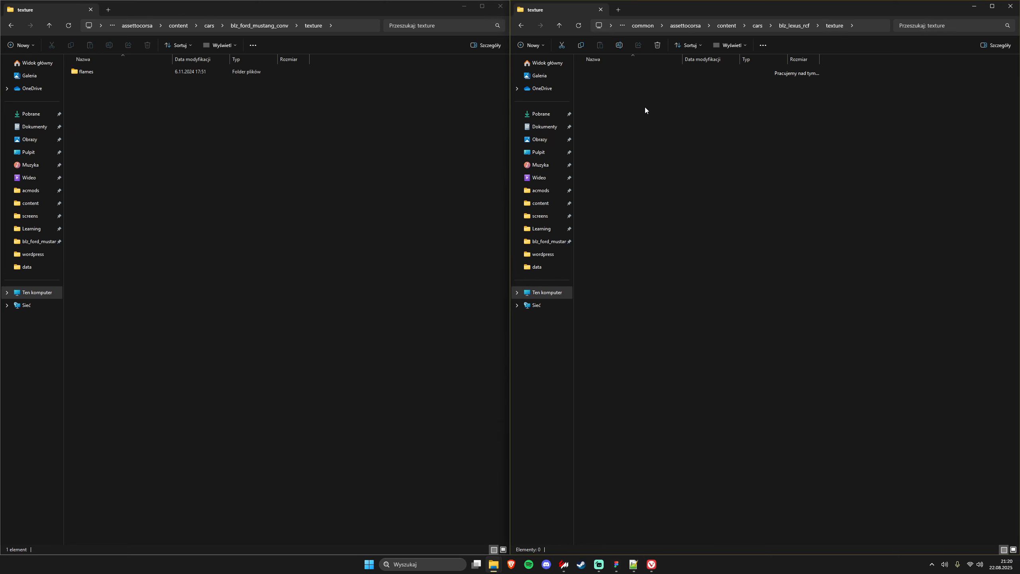
pyautogui.click(679, 126)
pyautogui.hotkey('ctrl', 'a')
pyautogui.hotkey('ctrl', 'c')
# - Paste the copied flame textures into the texture/flames folder of blz_ford_mustang_conv
pyautogui.click(266, 218)
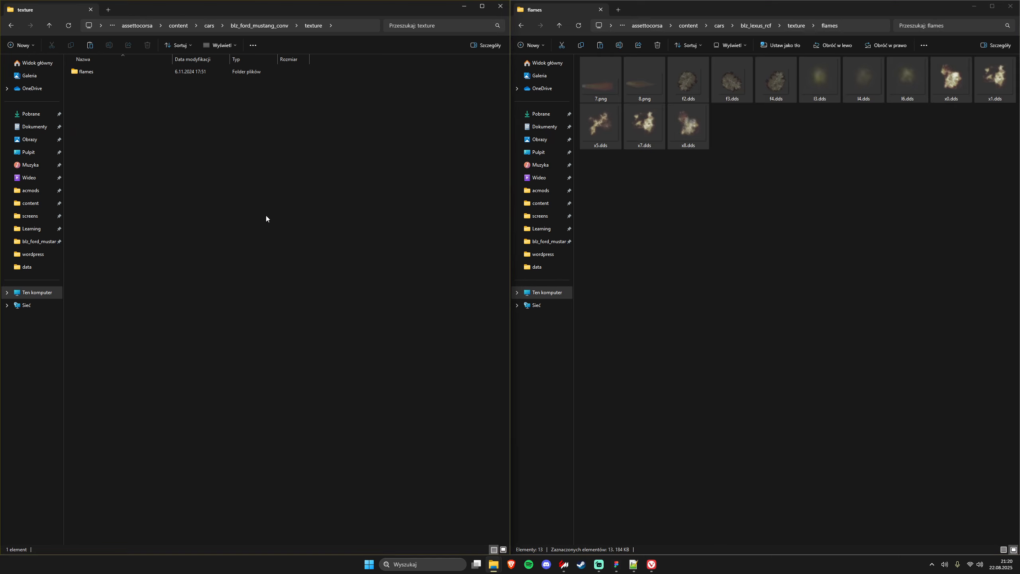
pyautogui.hotkey('ctrl', 'v')
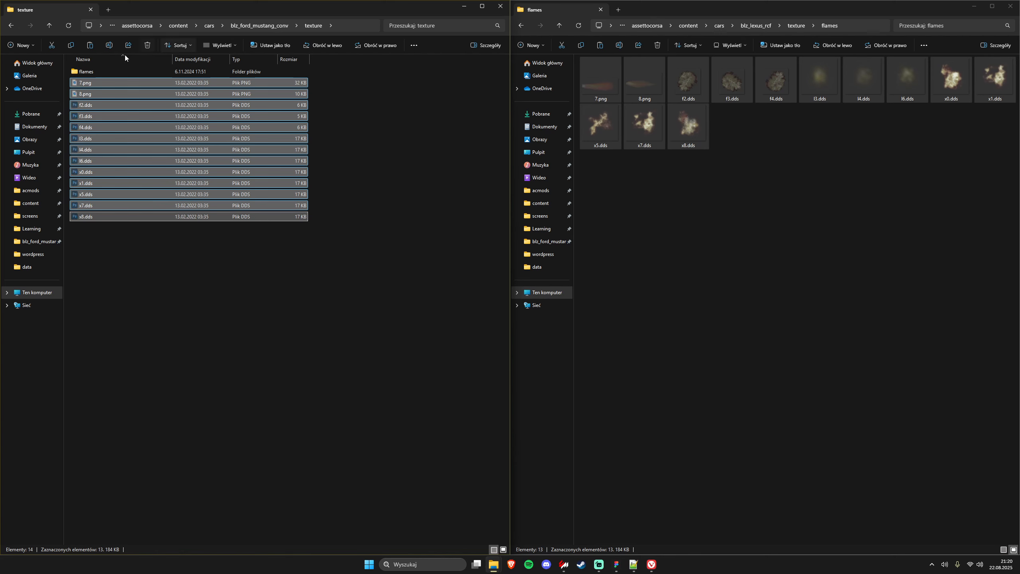
pyautogui.doubleClick(96, 70)
pyautogui.hotkey('ctrl', 'v')
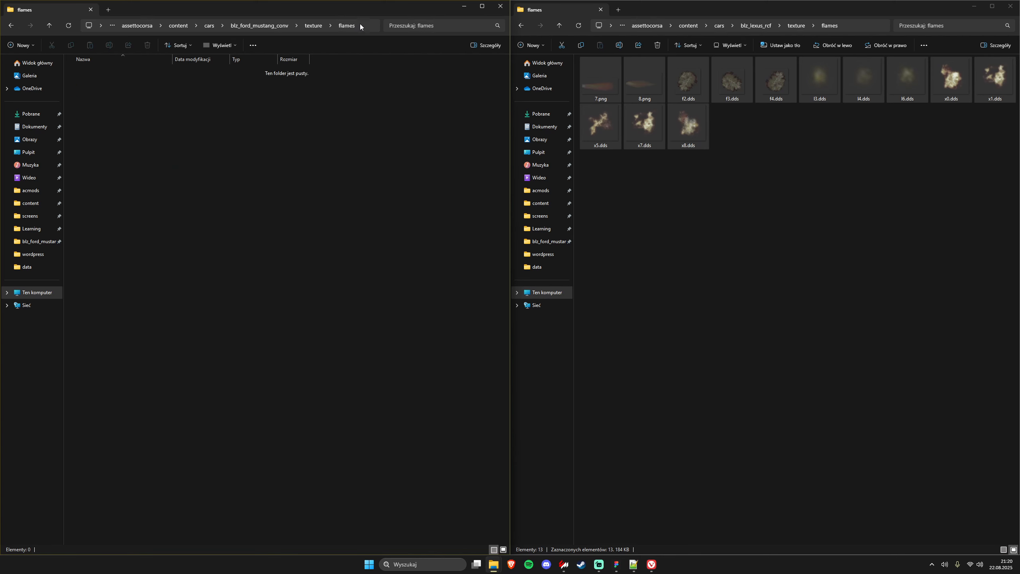
# - Return both File Explorer windows to the main car folders, blz_ford_mustang_conv and blz_lexus_rcf
pyautogui.click(315, 26)
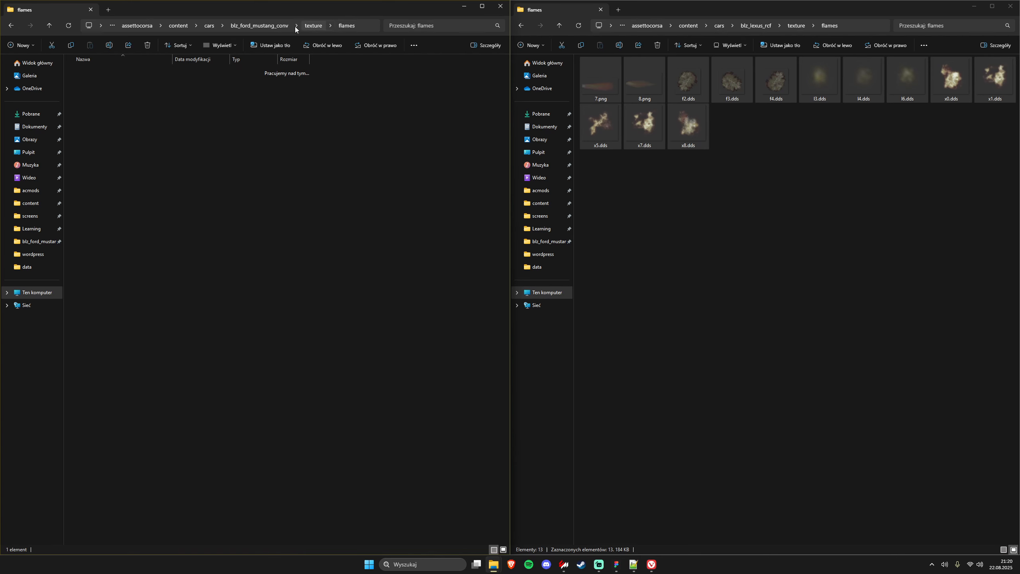
pyautogui.click(269, 25)
pyautogui.click(796, 25)
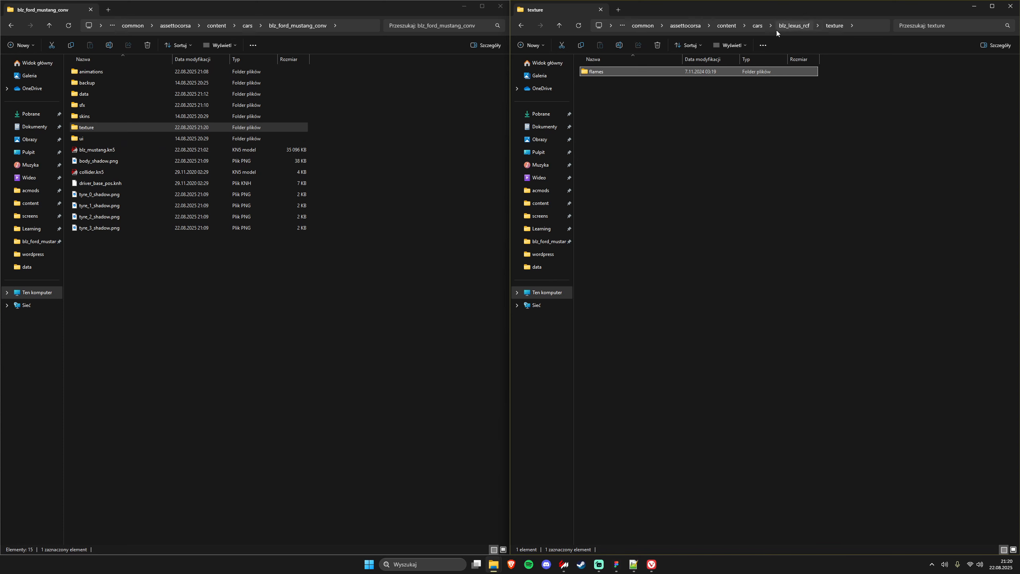
pyautogui.click(786, 26)
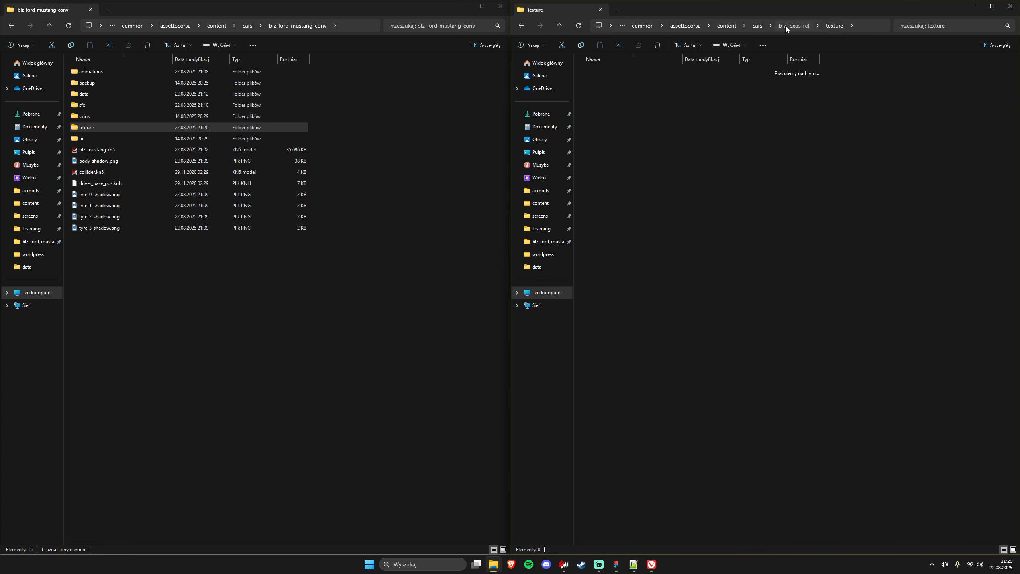
pyautogui.click(343, 257)
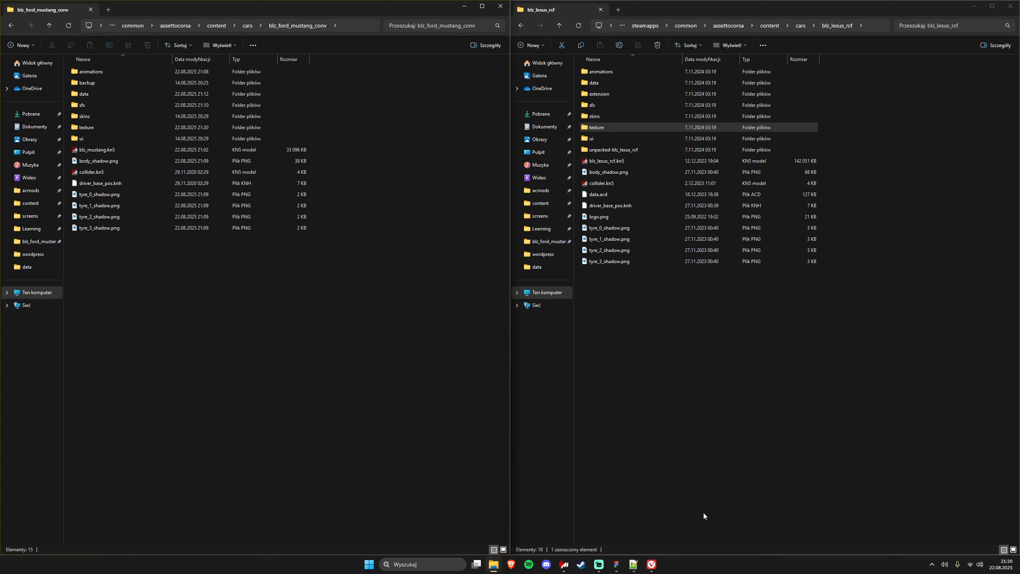
# - Switch to Content Manager, inspect the Mustang and its car options in the showroom, and close the showroom
pyautogui.click(565, 567)
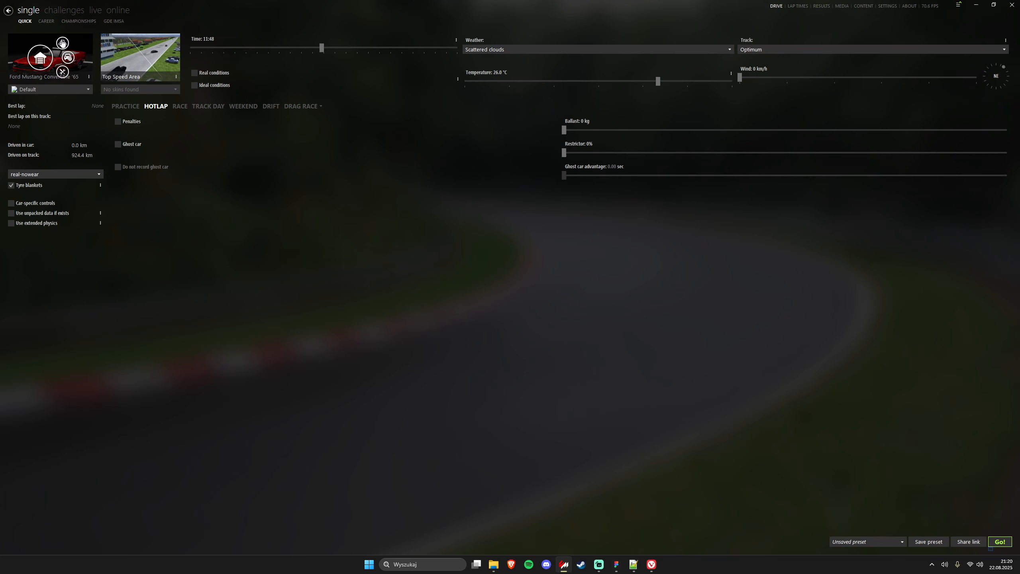
pyautogui.click(61, 43)
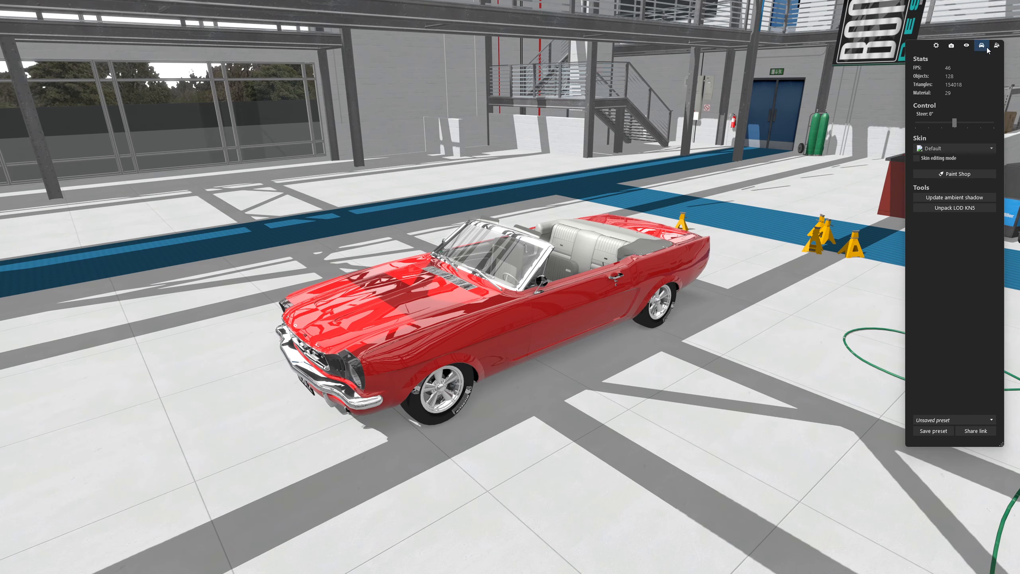
pyautogui.click(982, 45)
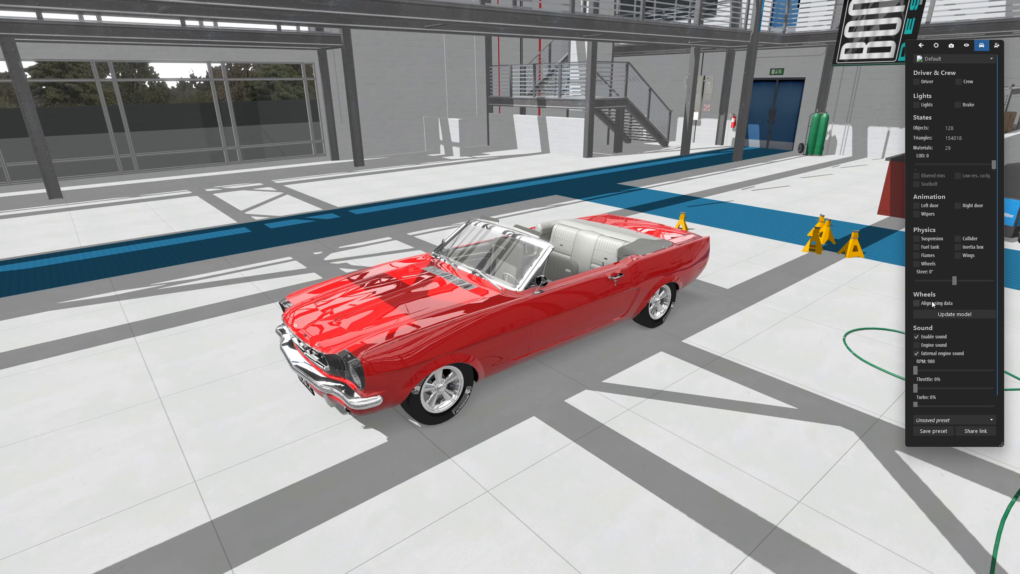
pyautogui.moveTo(737, 300); pyautogui.dragTo(719, 296)
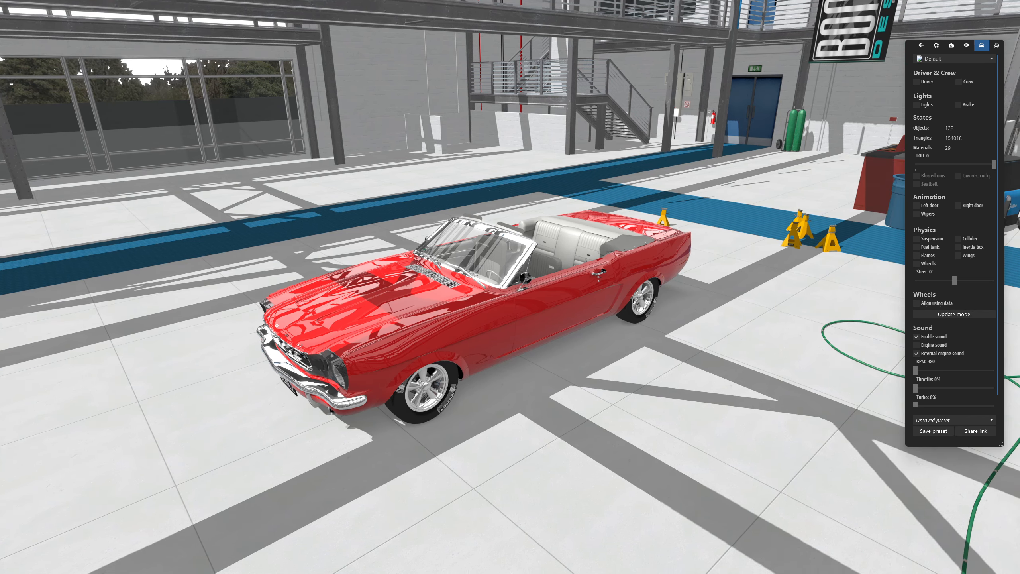
pyautogui.press('Escape')
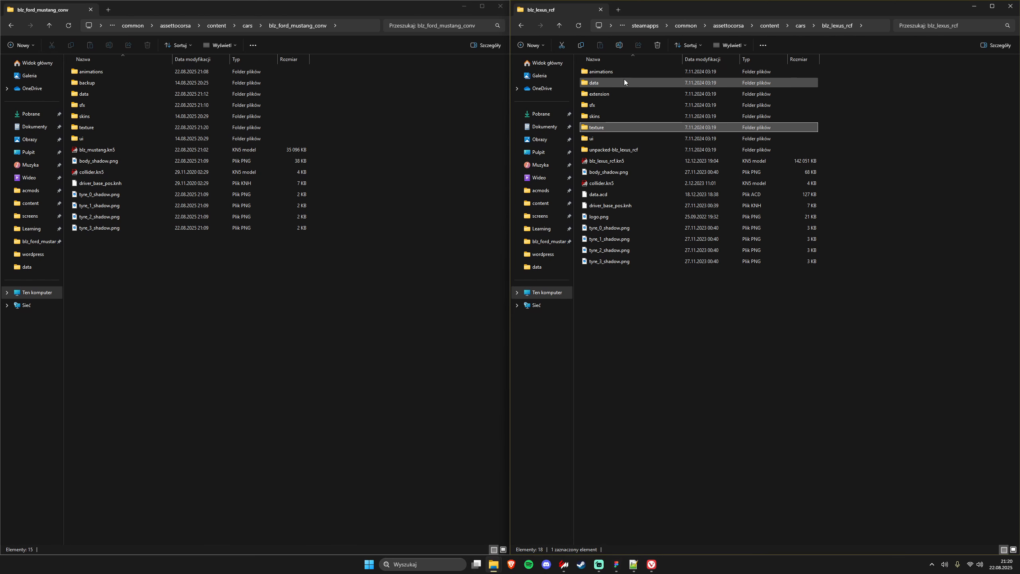
# - Open car.ini from the data folder of blz_ford_mustang_conv in Notepad++
pyautogui.doubleClick(109, 89)
pyautogui.click(119, 82)
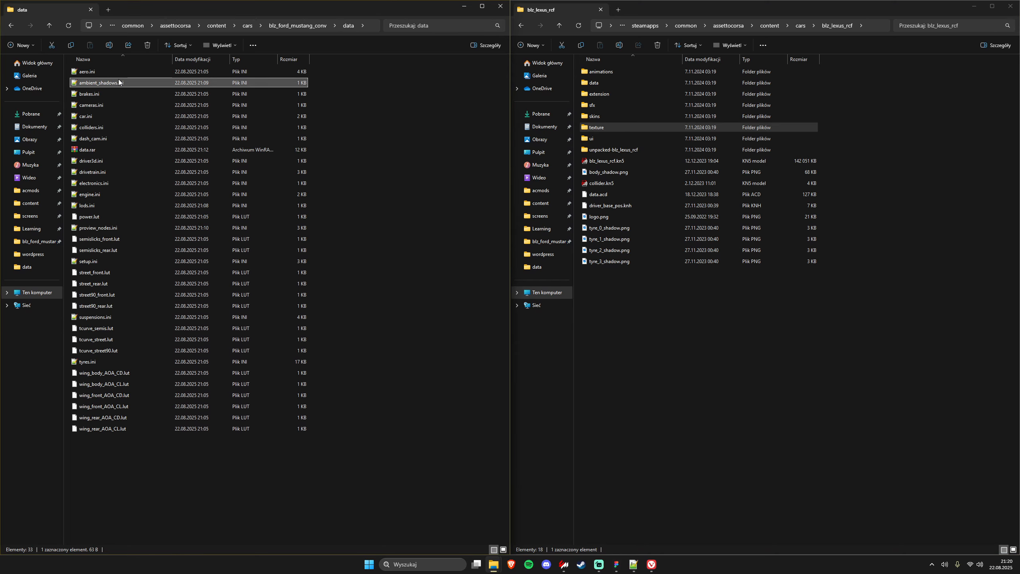
pyautogui.press('Down')
pyautogui.press('Down')
pyautogui.press('Down')
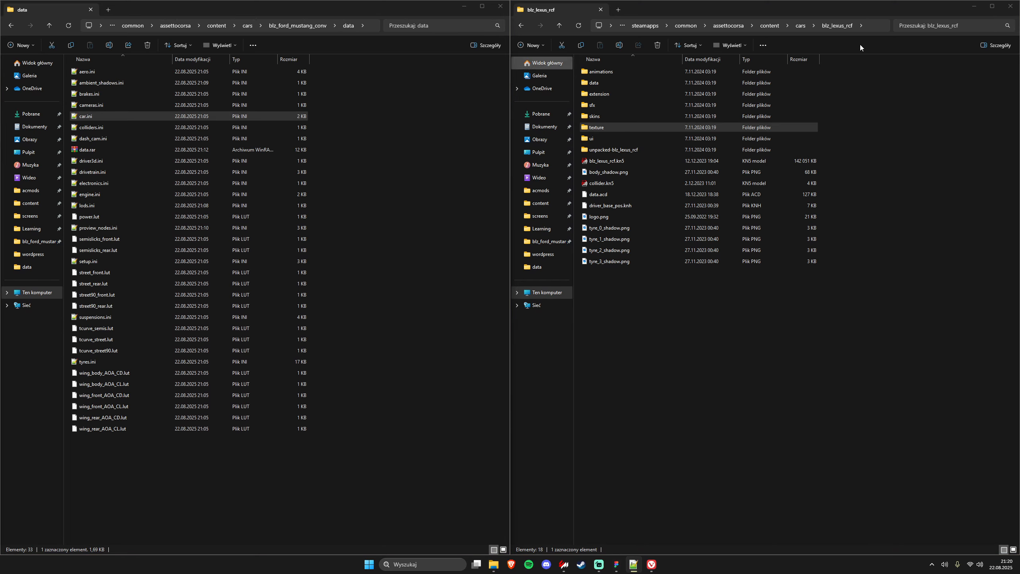
pyautogui.press('Return')
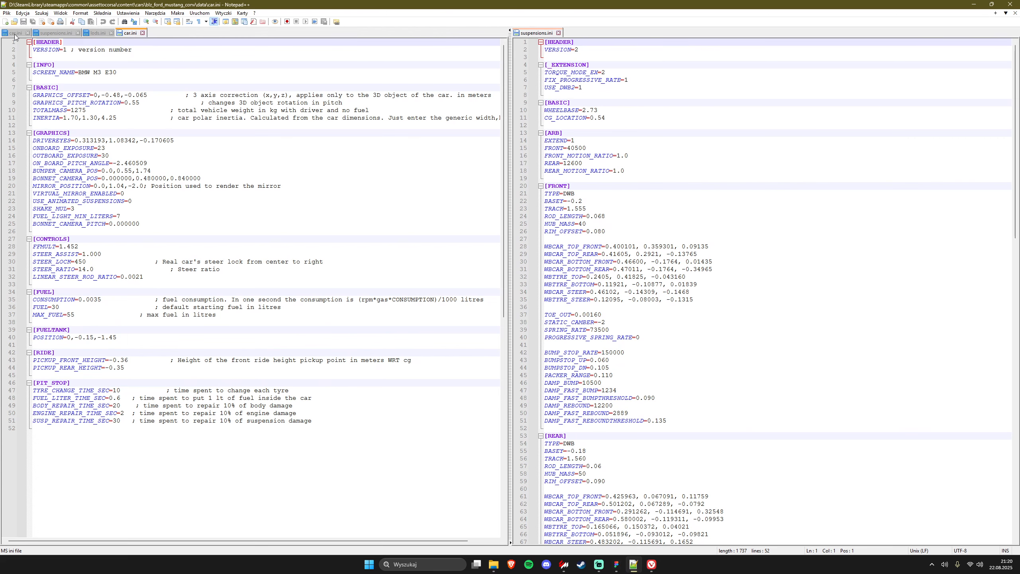
# - Close the three older documents beside the Mustang's car.ini, leaving only that file open in its view
pyautogui.middleClick(15, 34)
pyautogui.middleClick(15, 35)
pyautogui.middleClick(14, 35)
# - Open suspensions.ini from the Mustang's data folder in Notepad++ and move it into the other view, beside car.ini
pyautogui.hotkey('alt', 'Tab')
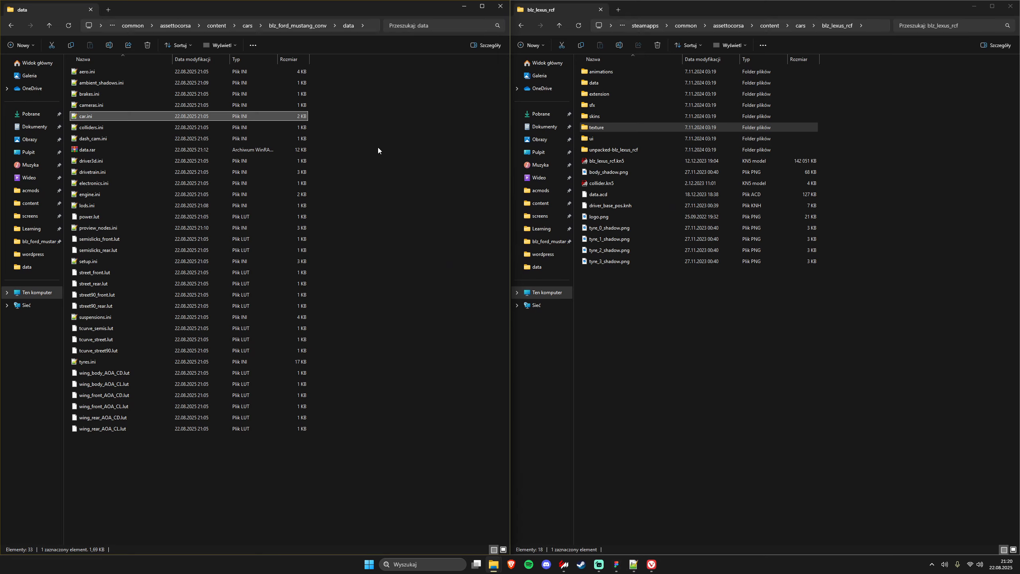
pyautogui.press('Up')
pyautogui.press('Down')
pyautogui.write('su')
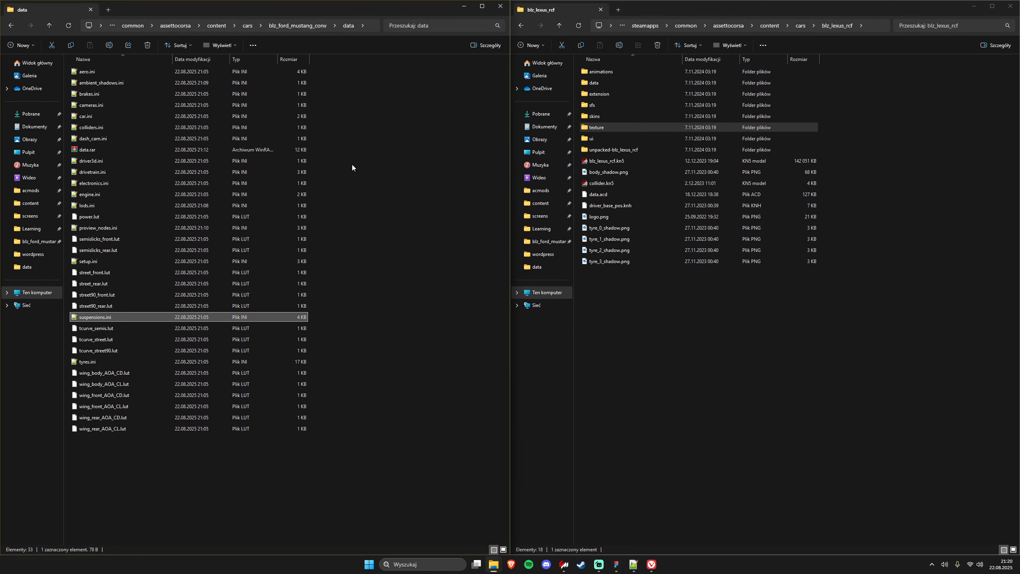
pyautogui.press('Return')
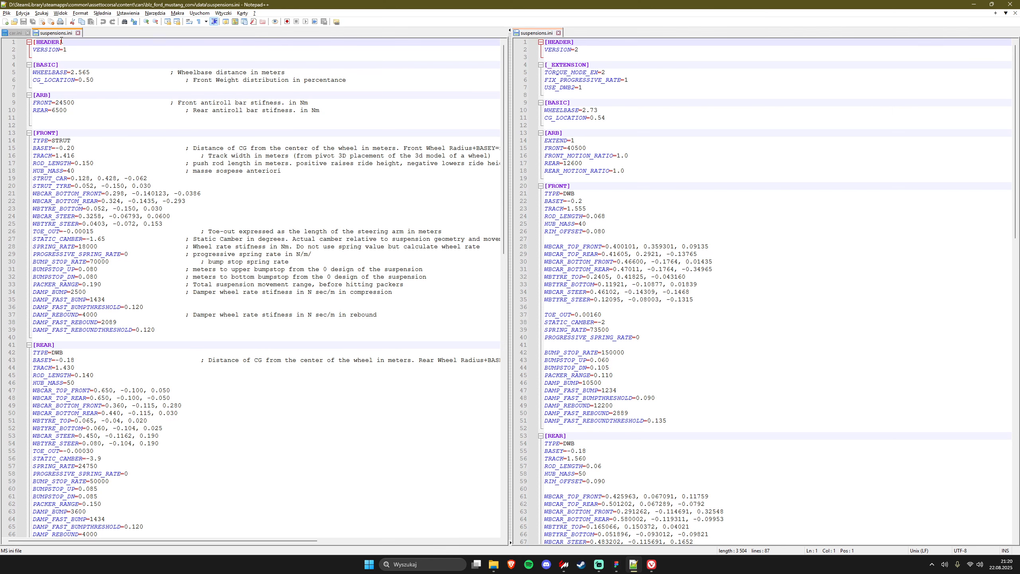
pyautogui.moveTo(56, 35); pyautogui.dragTo(589, 96)
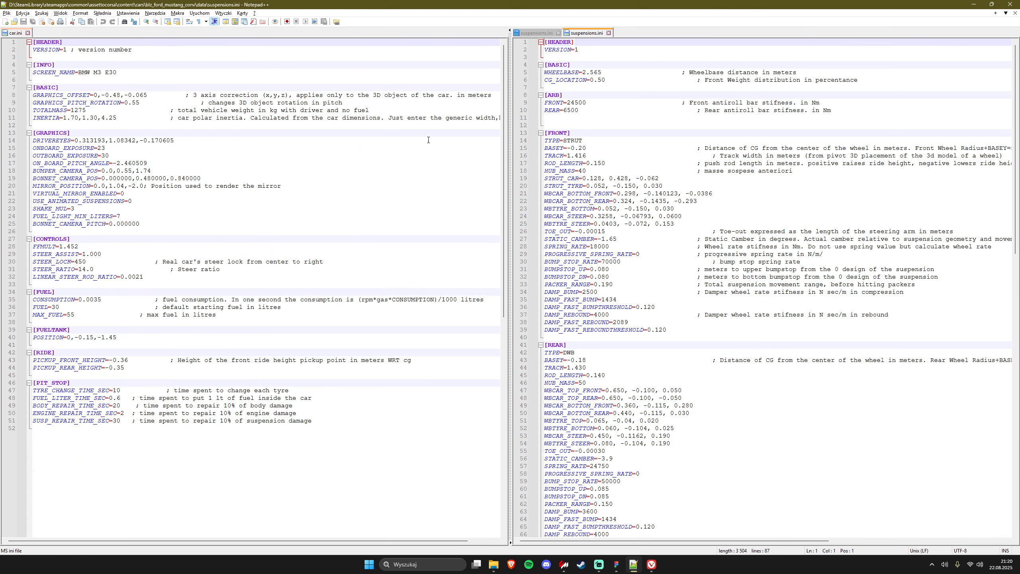
pyautogui.click(104, 134)
pyautogui.click(579, 148)
pyautogui.click(242, 156)
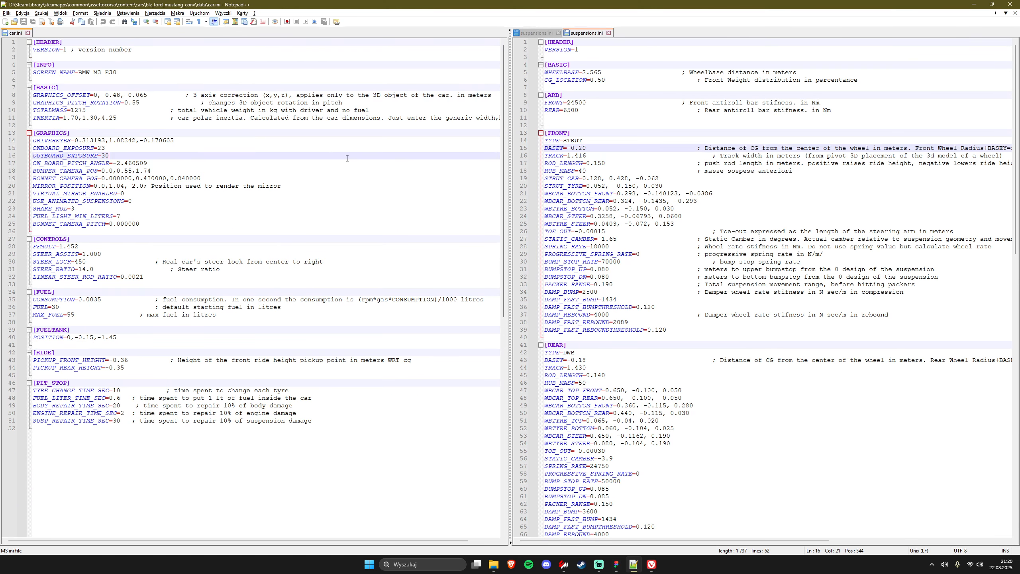
pyautogui.click(574, 163)
pyautogui.click(291, 179)
pyautogui.click(571, 179)
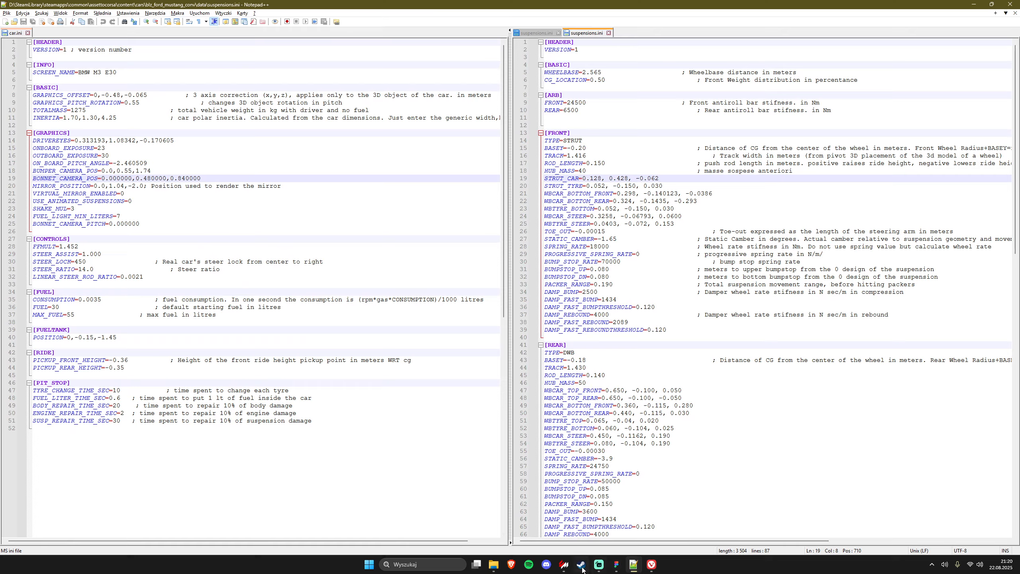
# - Switch to the Mustang's showroom, align the wheels using data and view the whole car from the side
pyautogui.click(601, 488)
pyautogui.scroll(4, 636, 346)
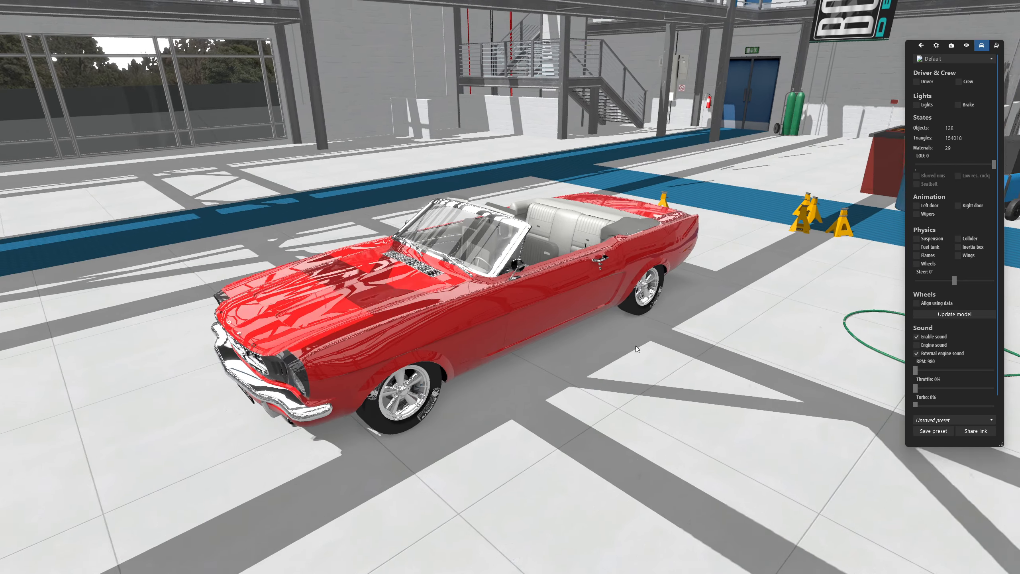
pyautogui.moveTo(636, 346); pyautogui.dragTo(482, 293)
pyautogui.moveTo(806, 213); pyautogui.dragTo(610, 175)
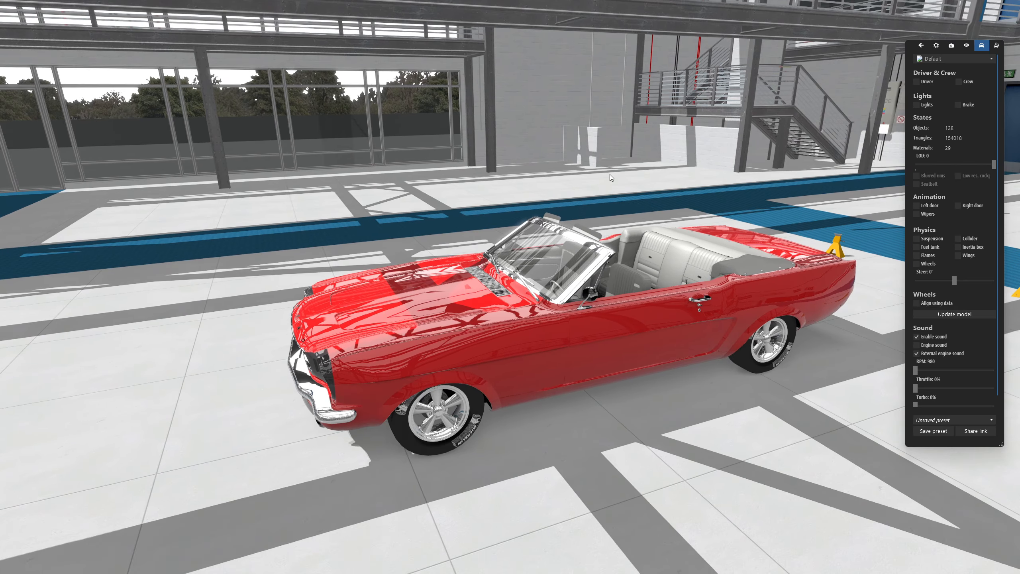
pyautogui.moveTo(693, 233); pyautogui.dragTo(730, 259)
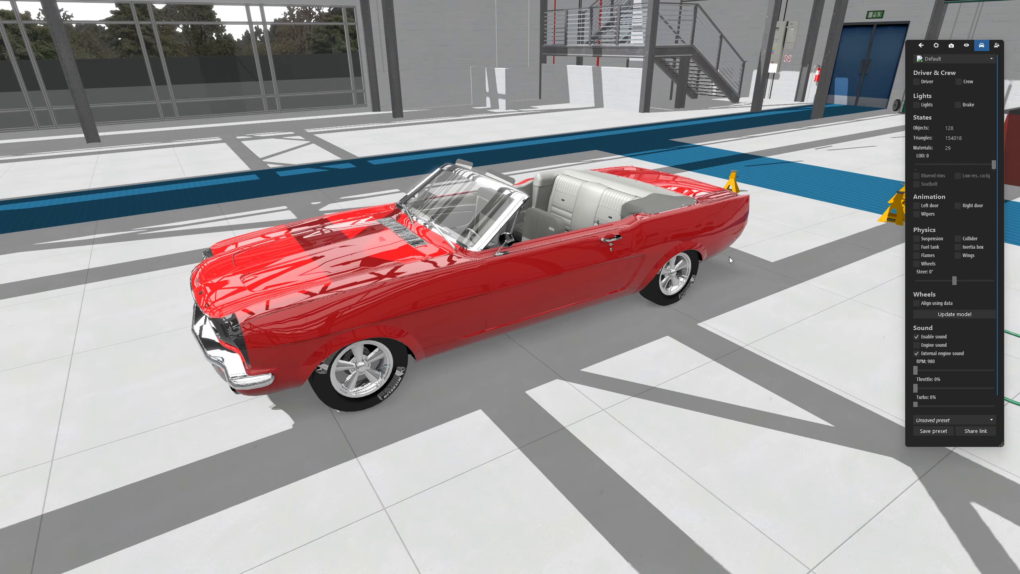
pyautogui.click(926, 303)
pyautogui.moveTo(563, 244); pyautogui.dragTo(489, 201)
pyautogui.scroll(-5, 490, 200)
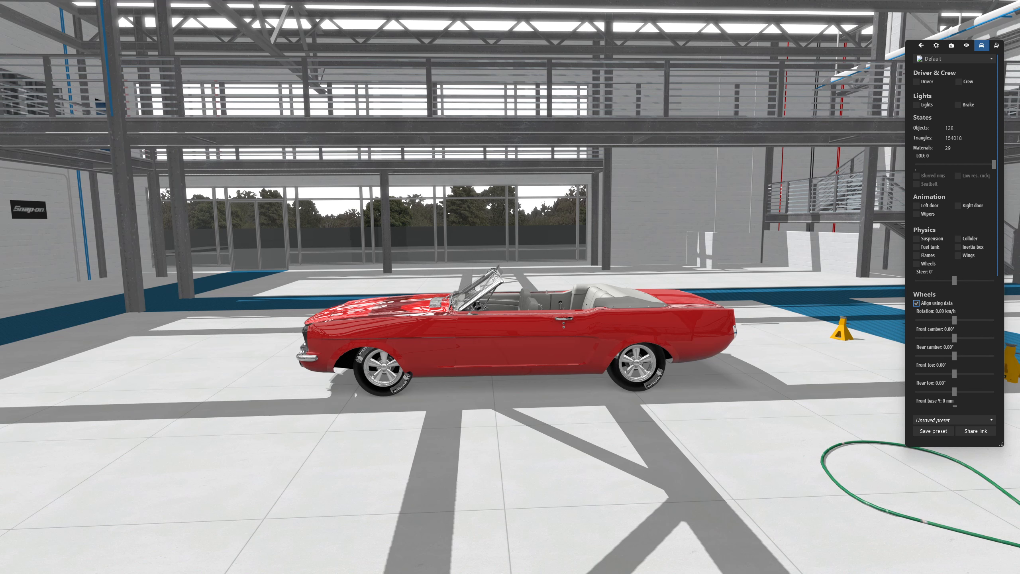
# - Switch to the Vivaldi browser and search Google for "ford mustang mk1 weight distribution"
pyautogui.hotkey('alt', 'Tab')
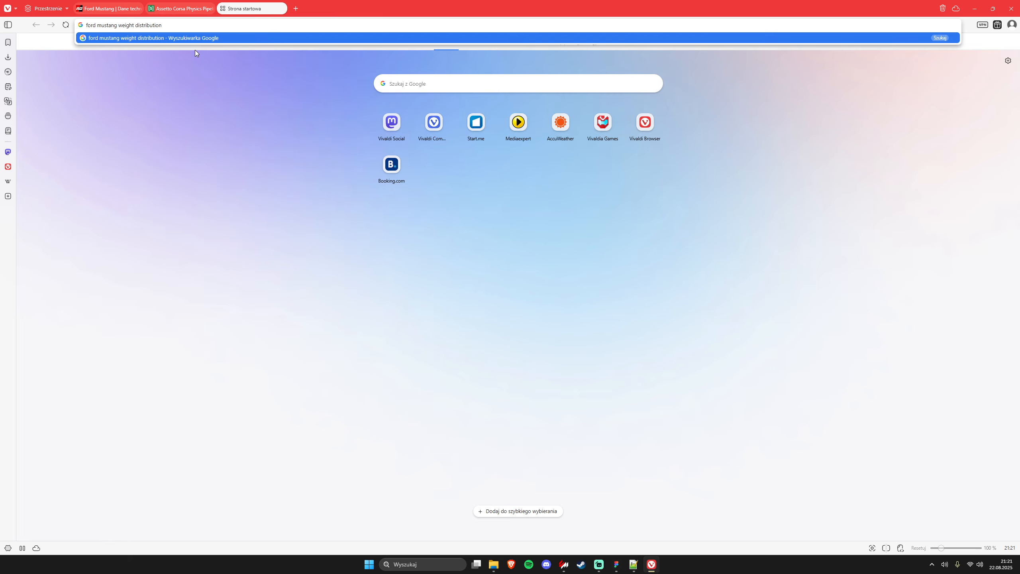
pyautogui.write('mk1')
pyautogui.press('Return')
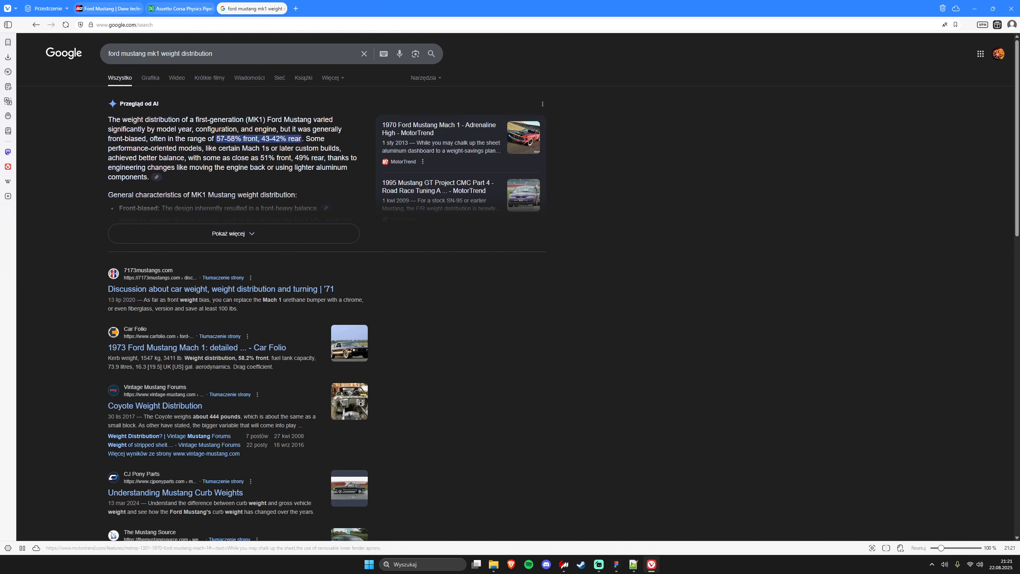
# - Return to Notepad++, set CG_LOCATION to 0.58 in the Mustang's suspensions.ini and save the file
pyautogui.hotkey('alt', 'Tab')
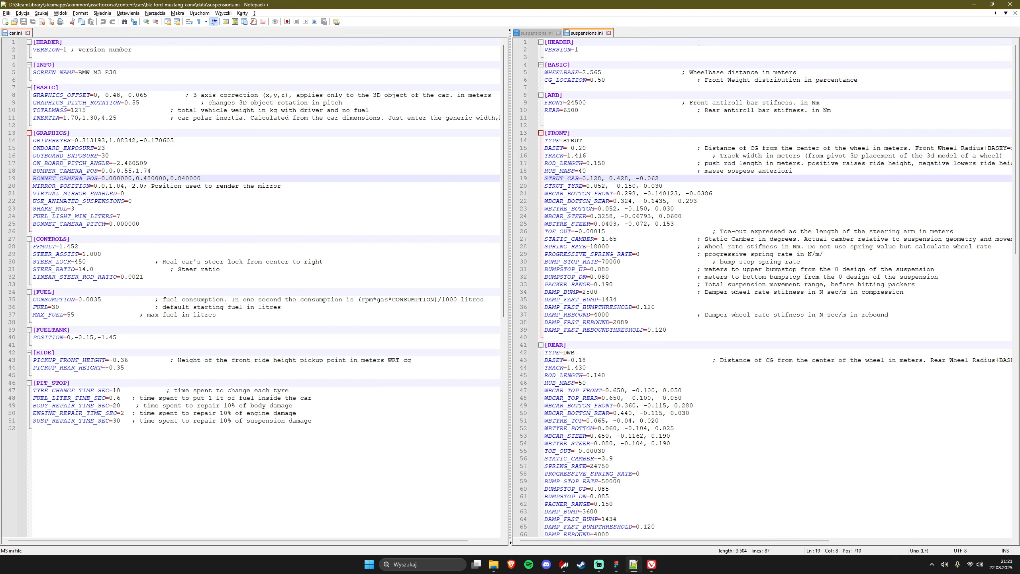
pyautogui.click(601, 80)
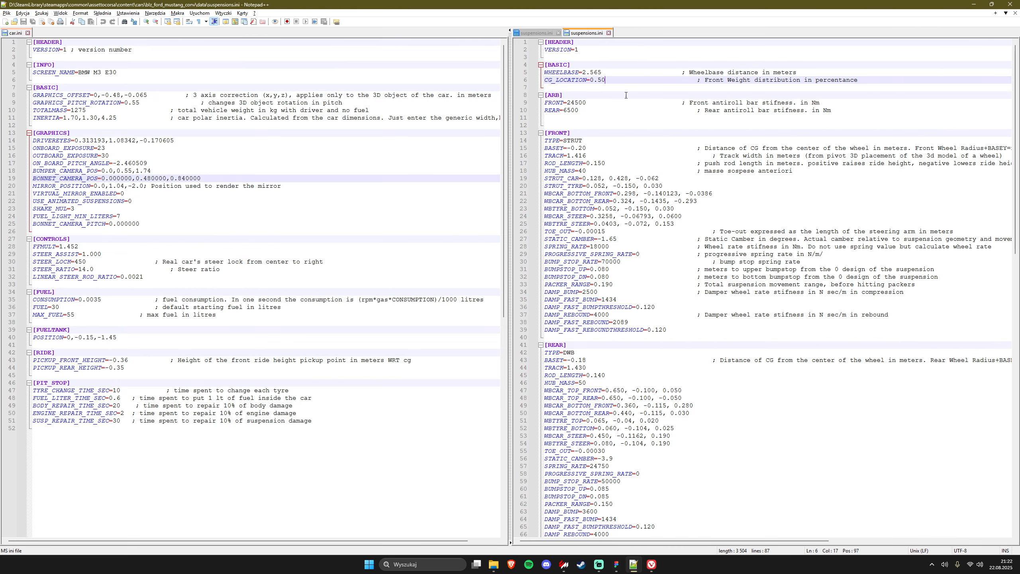
pyautogui.press('BackSpace')
pyautogui.write('8')
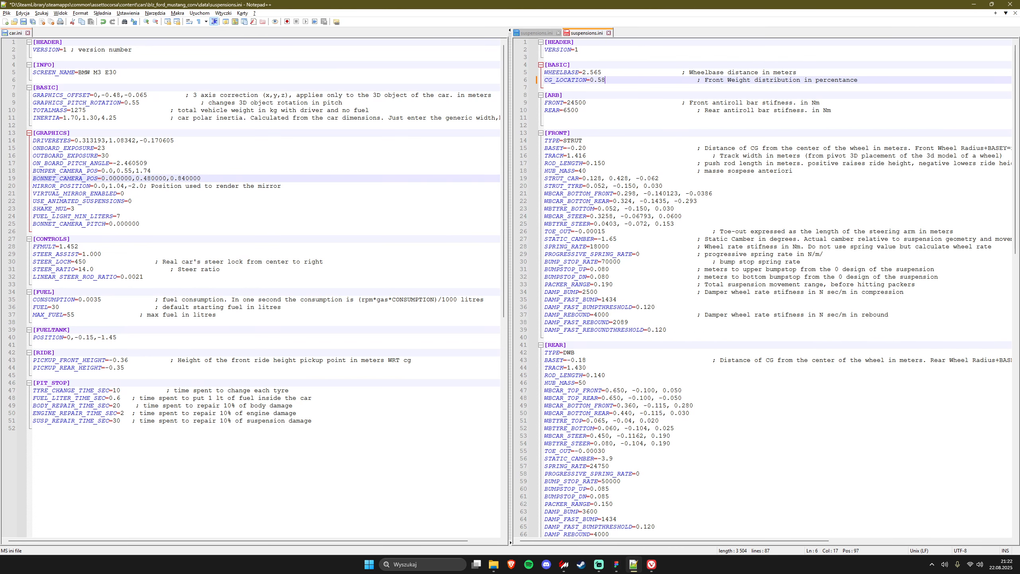
# - Switch to the showroom and check the Mustang's wheel positions against the body from the side
pyautogui.hotkey('alt', 'Tab')
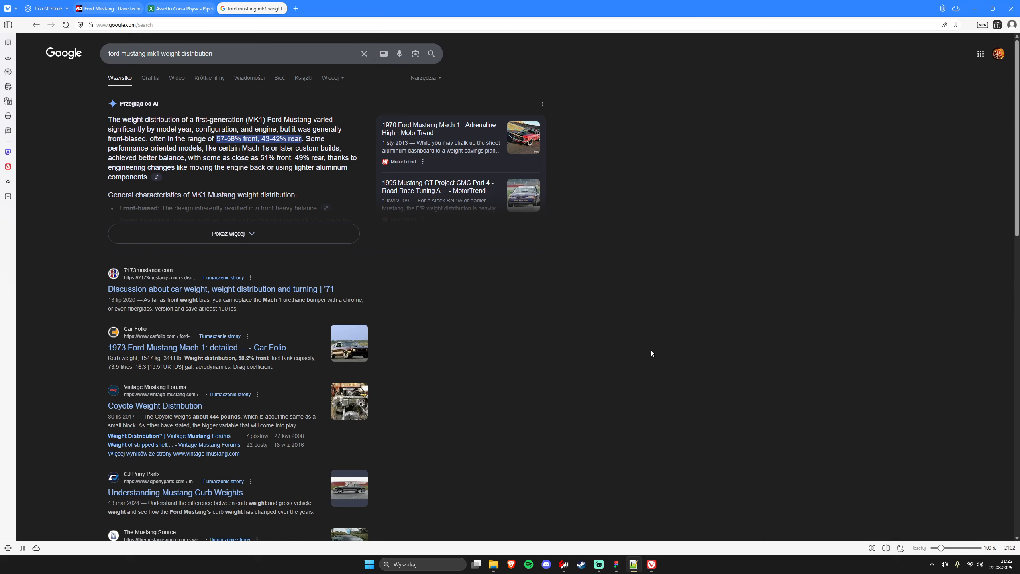
pyautogui.moveTo(564, 564)
pyautogui.click(614, 523)
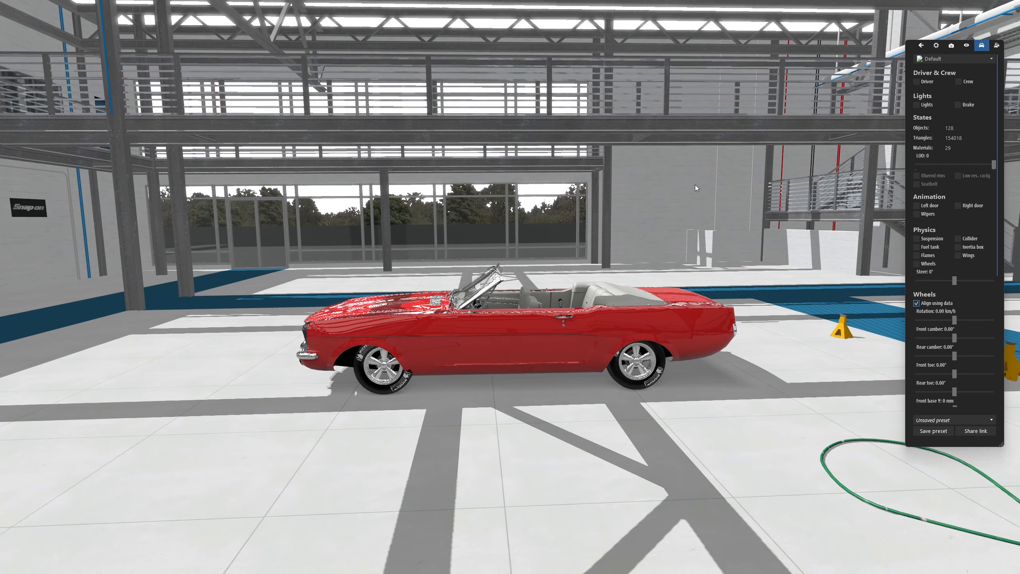
pyautogui.press('Escape')
pyautogui.press('Right')
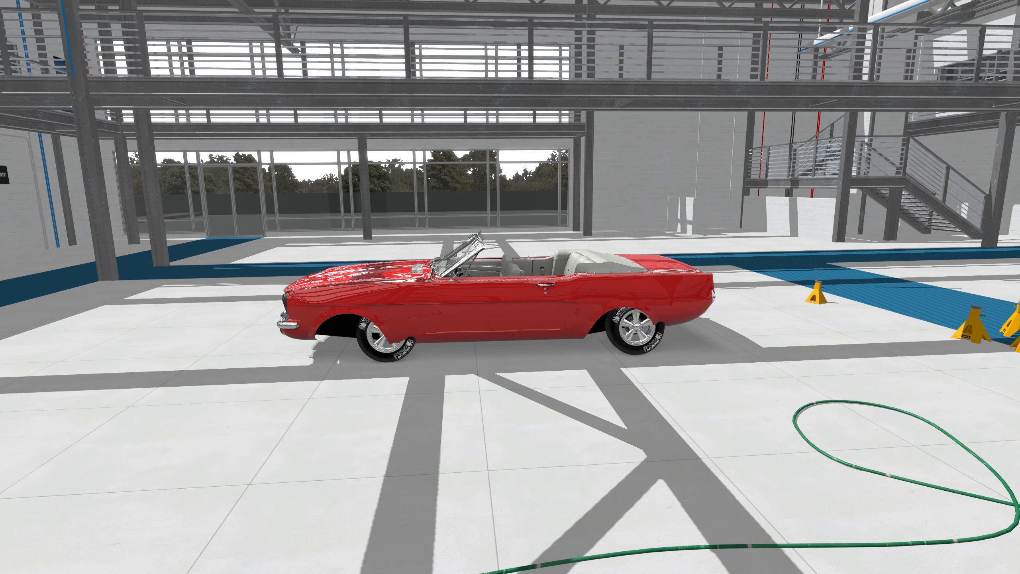
pyautogui.moveTo(526, 308); pyautogui.dragTo(606, 335)
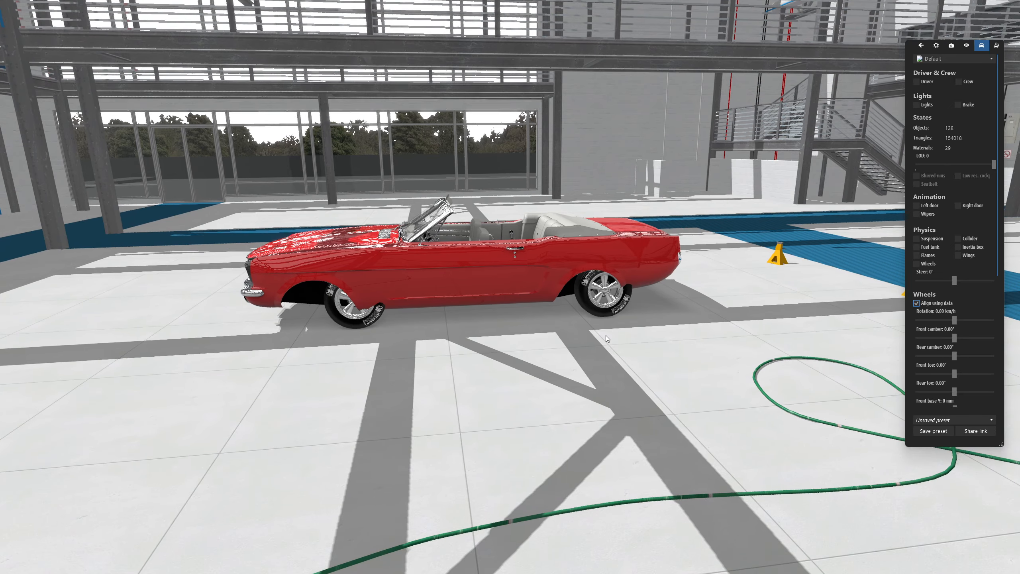
# - Return to Notepad++ and locate the WHEELBASE value in the Mustang's suspensions.ini
pyautogui.hotkey('alt', 'Tab')
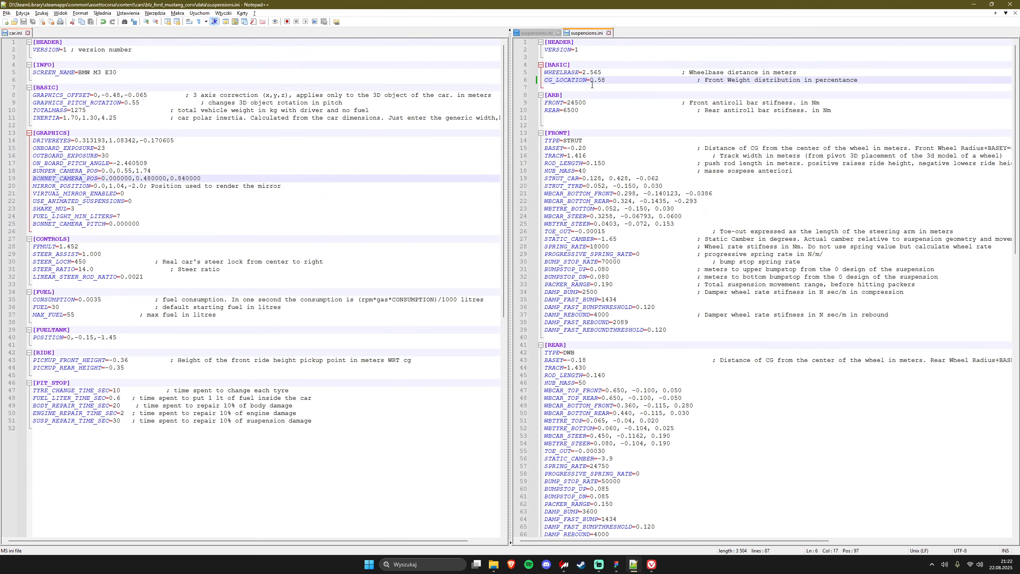
pyautogui.moveTo(583, 73); pyautogui.dragTo(603, 72)
pyautogui.click(598, 73)
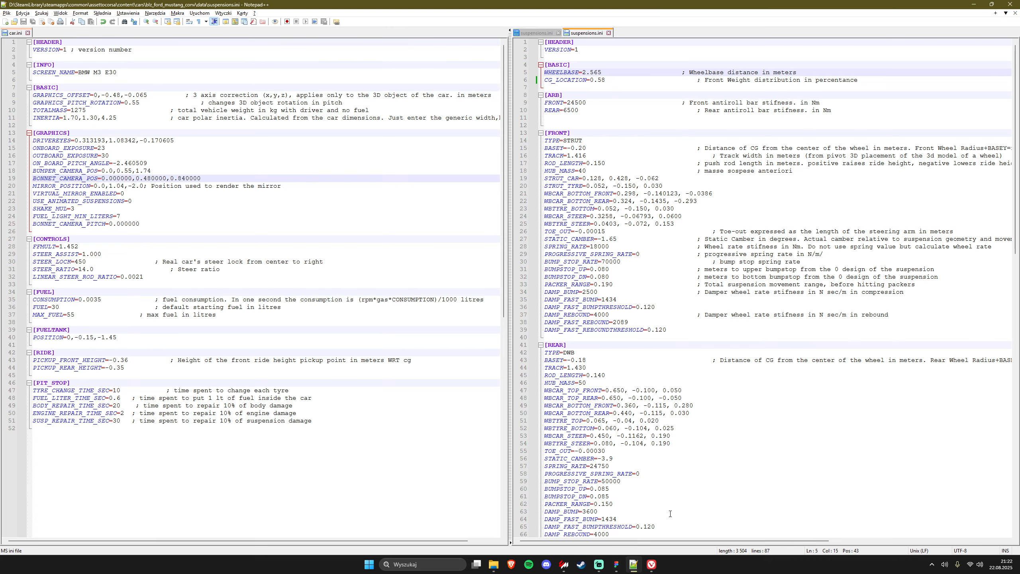
# - Switch to Vivaldi and open the Ford Mustang Convertible I 4.7 V8 (271 KM) specifications on auto-data.net
pyautogui.click(651, 564)
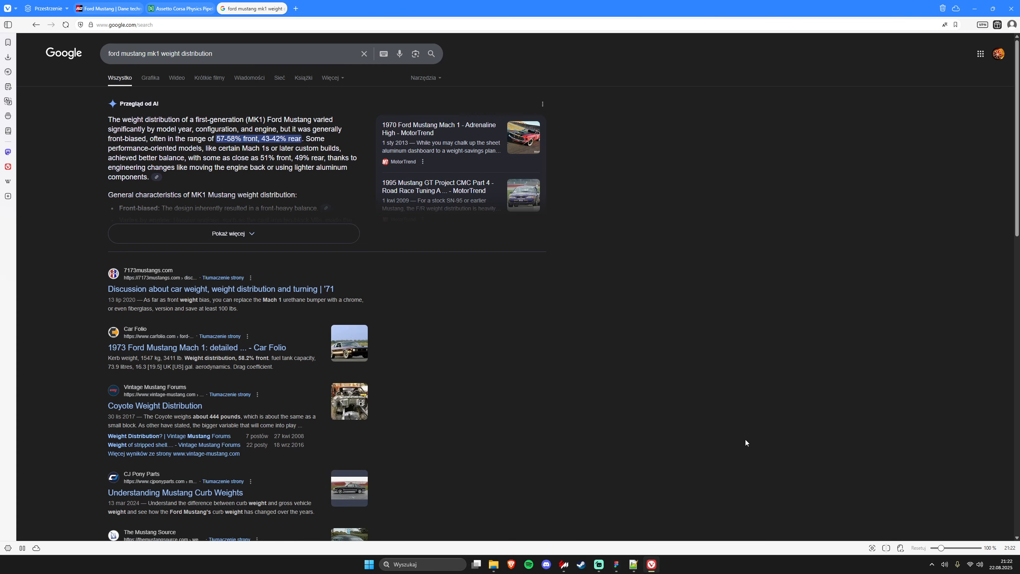
pyautogui.click(110, 3)
pyautogui.scroll(5, 475, 362)
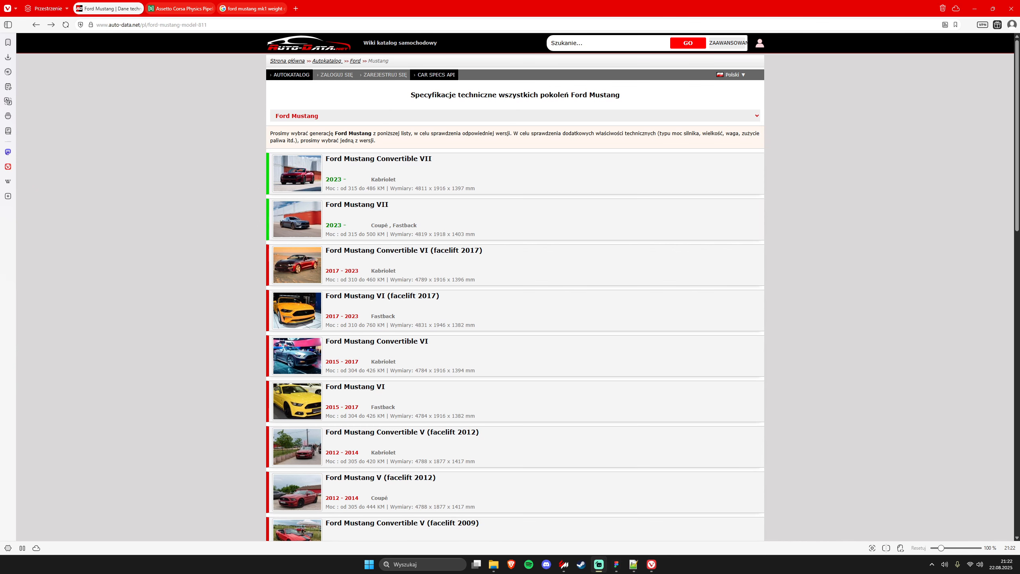
pyautogui.scroll(-15, 32, 304)
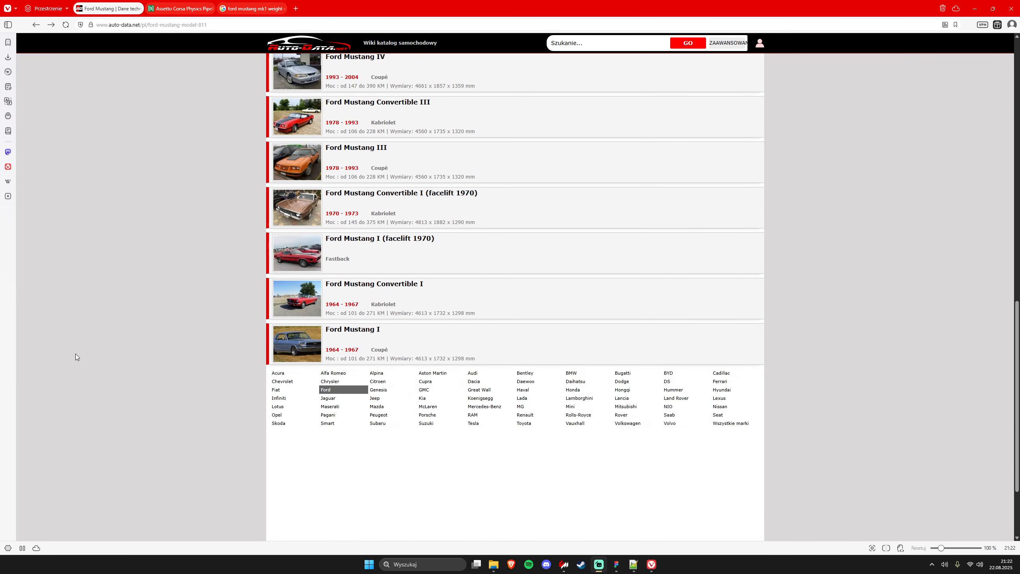
pyautogui.scroll(6, 80, 355)
pyautogui.click(86, 356)
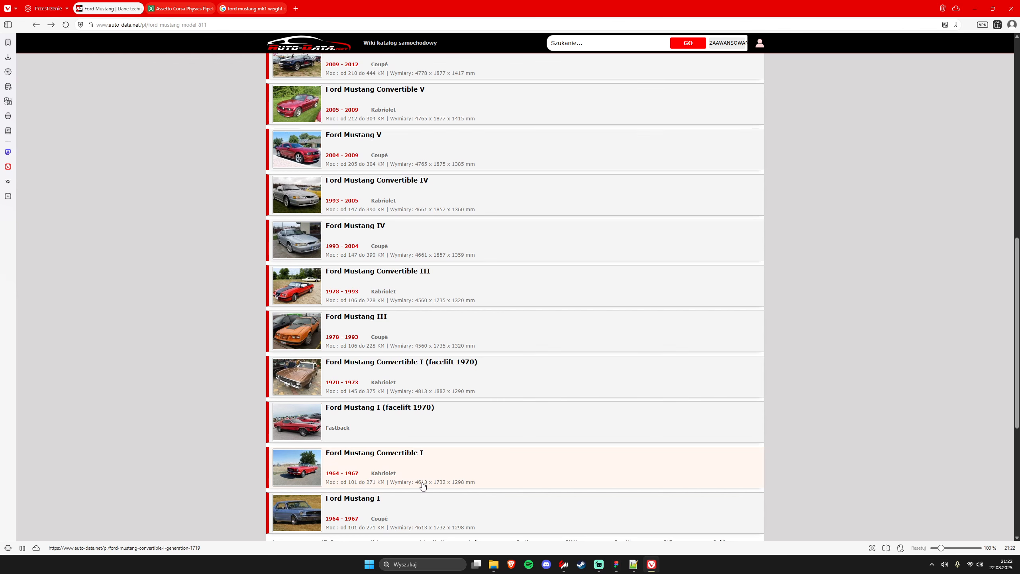
pyautogui.click(438, 469)
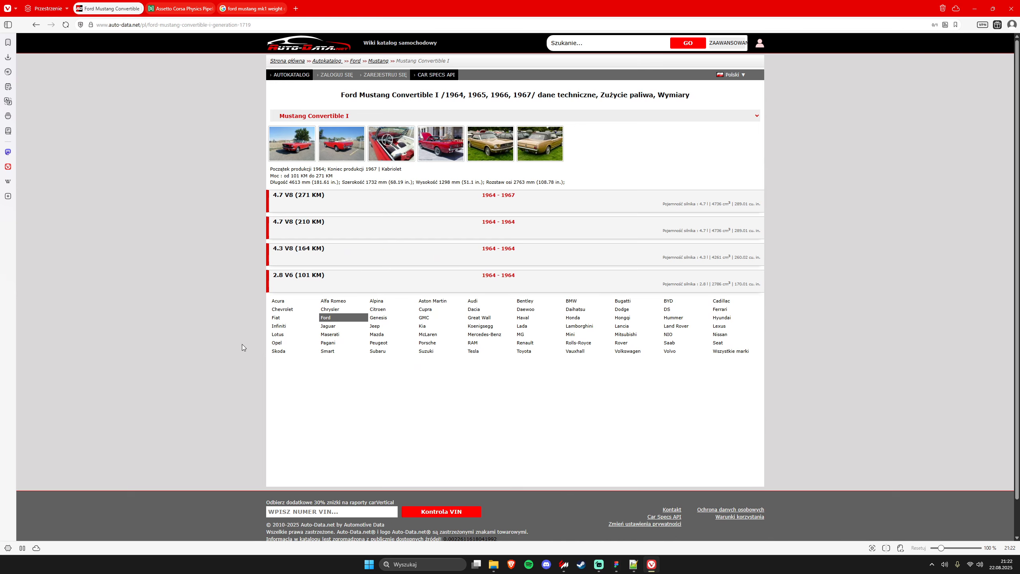
pyautogui.click(369, 197)
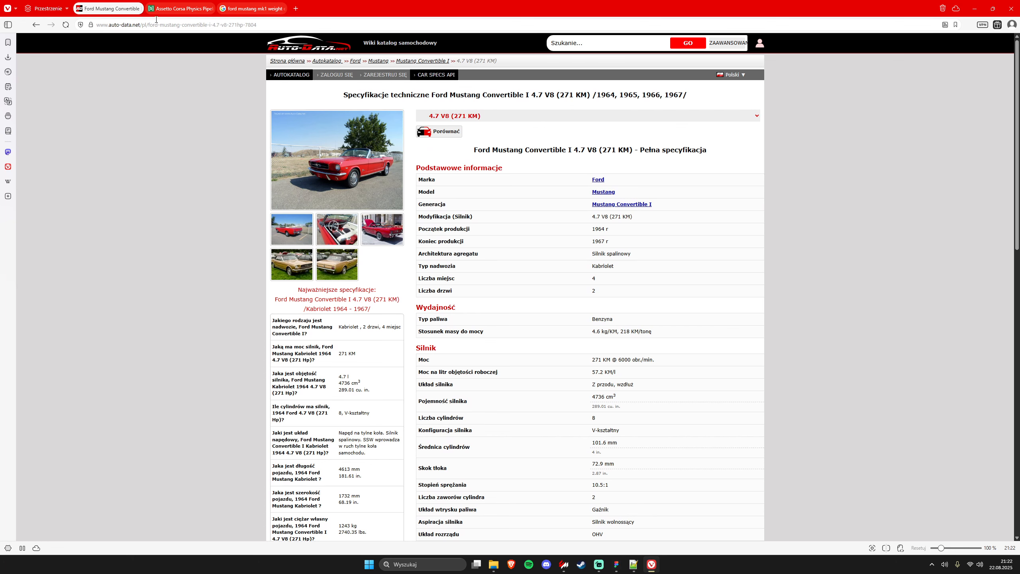
# - Load the English version of auto-data.net by removing the Polish language code from the page address
pyautogui.click(153, 24)
pyautogui.click(163, 25)
pyautogui.press('BackSpace')
pyautogui.press('BackSpace')
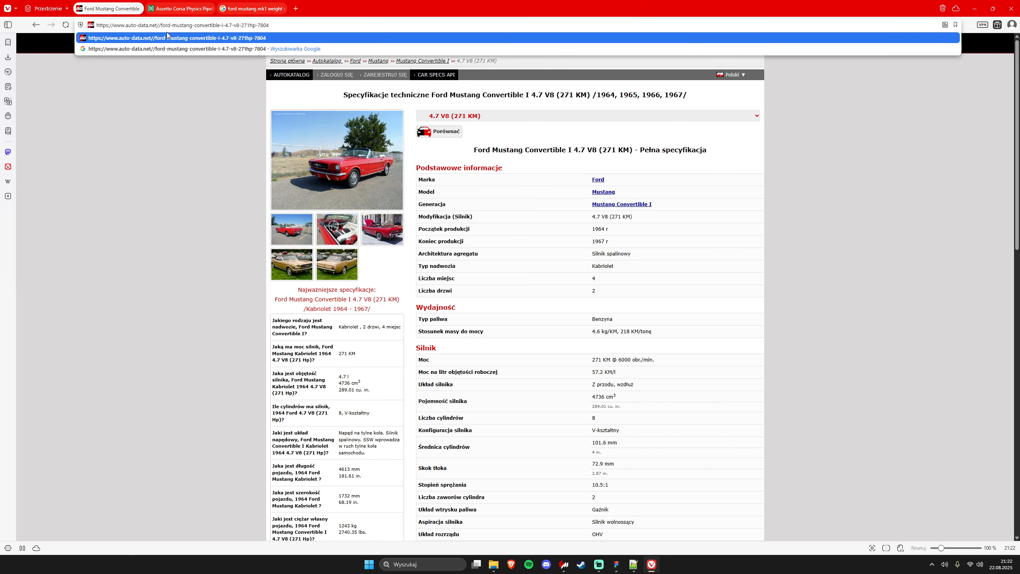
pyautogui.press('Return')
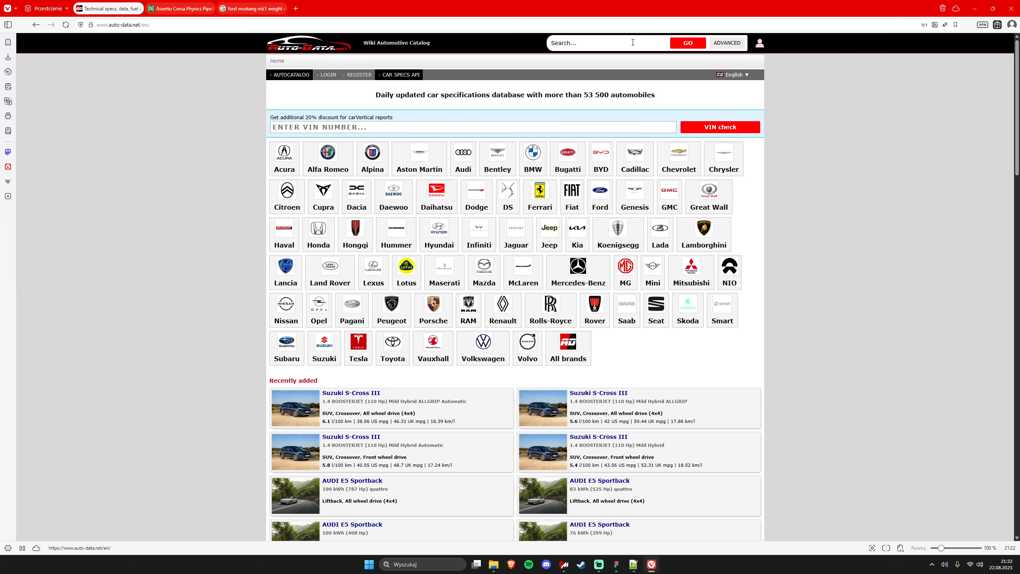
# - Search auto-data.net for "mustang" and open the Ford Mustang model page from the suggestions
pyautogui.click(617, 43)
pyautogui.write('mustang mk1')
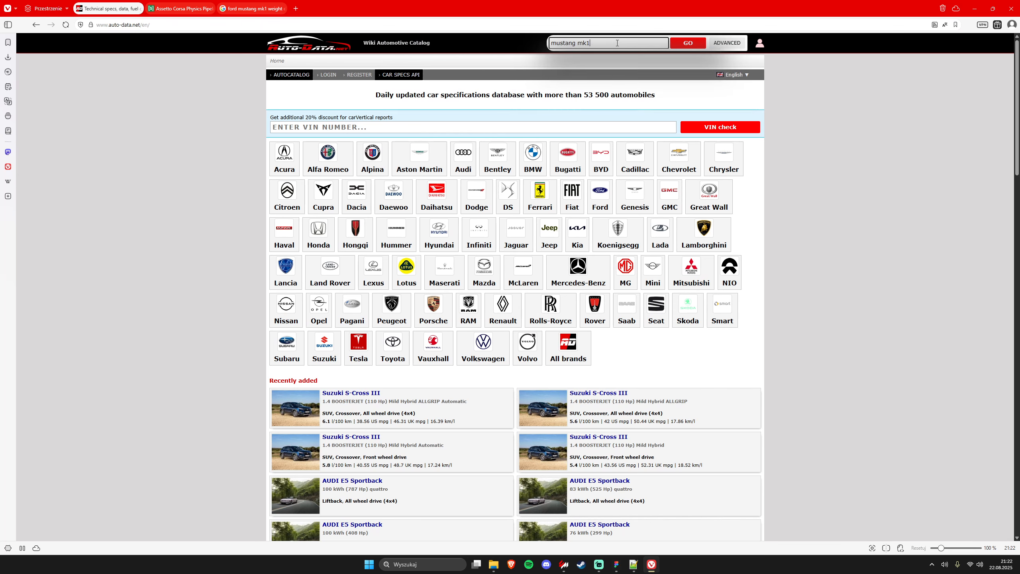
pyautogui.press('BackSpace')
pyautogui.press('BackSpace')
pyautogui.press('BackSpace')
pyautogui.press('BackSpace')
pyautogui.press('Down')
pyautogui.press('Down')
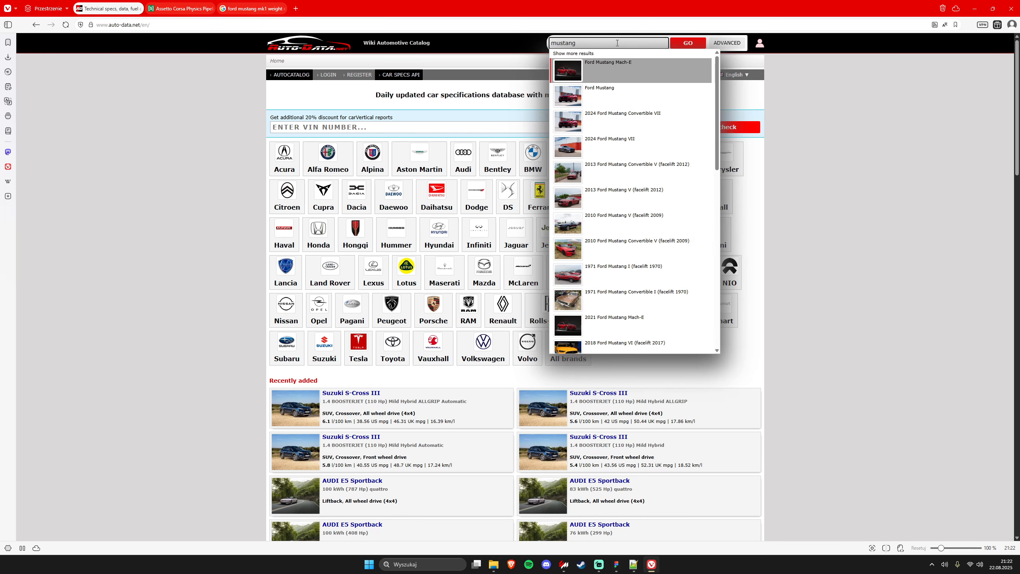
pyautogui.press('Return')
# - Open the Ford Mustang Convertible I generation and its 4.7 V8 (271 Hp) specifications
pyautogui.scroll(-15, 452, 291)
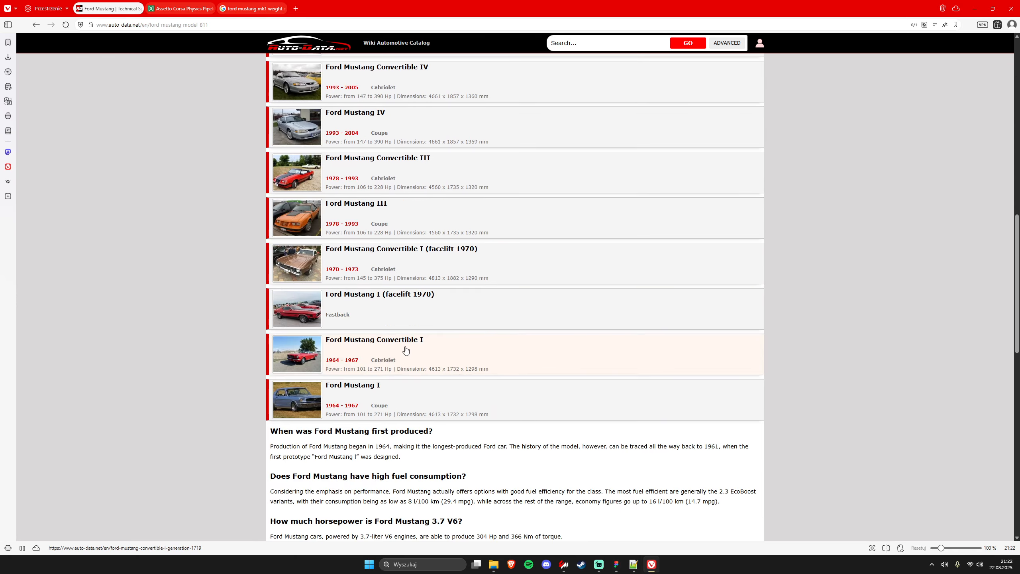
pyautogui.click(426, 282)
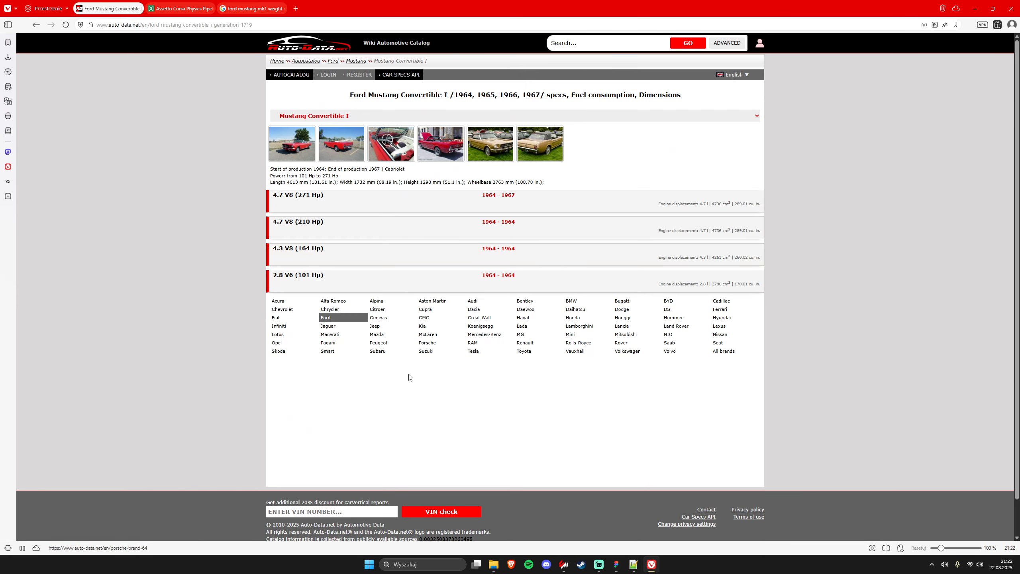
pyautogui.click(381, 203)
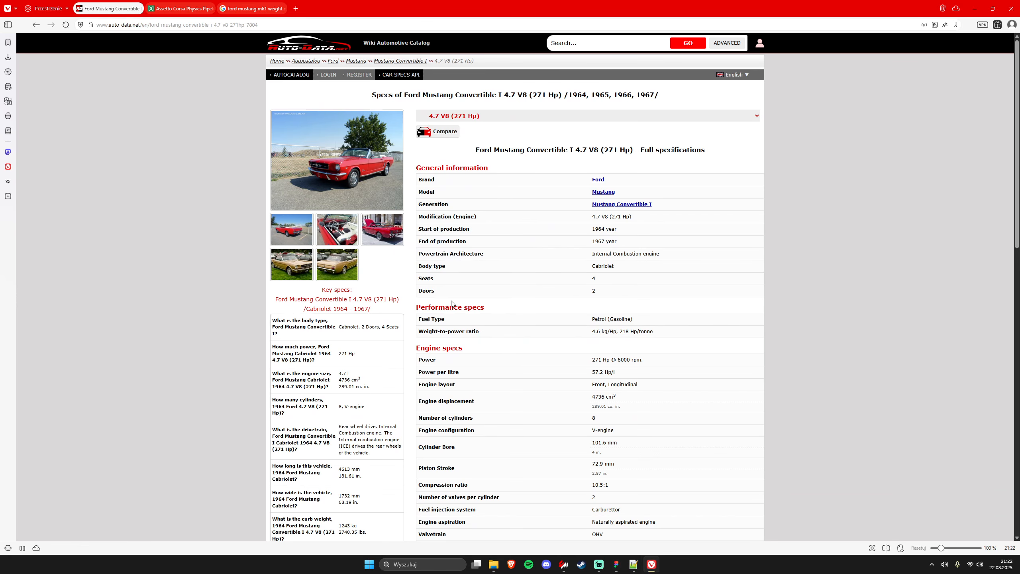
# - Find the wheelbase entry on the specifications page by searching the page for "whe"
pyautogui.scroll(-3, 538, 299)
pyautogui.scroll(3, 553, 261)
pyautogui.hotkey('ctrl', 'f')
pyautogui.write('whe')
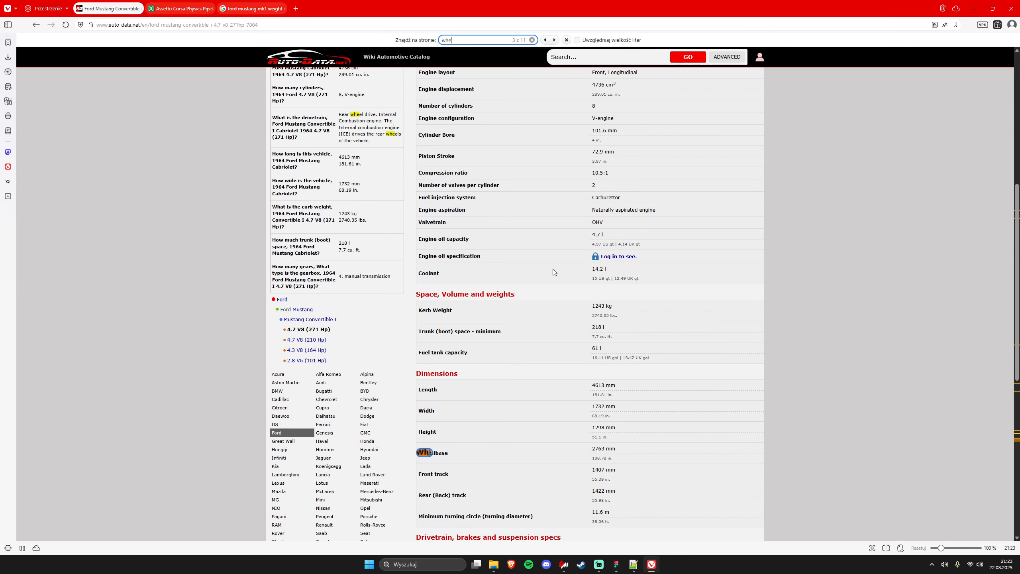
# - Complete the page search for "wheelbase" and mark the wheelbase figure in the Dimensions section
pyautogui.write('elbase')
pyautogui.press('Escape')
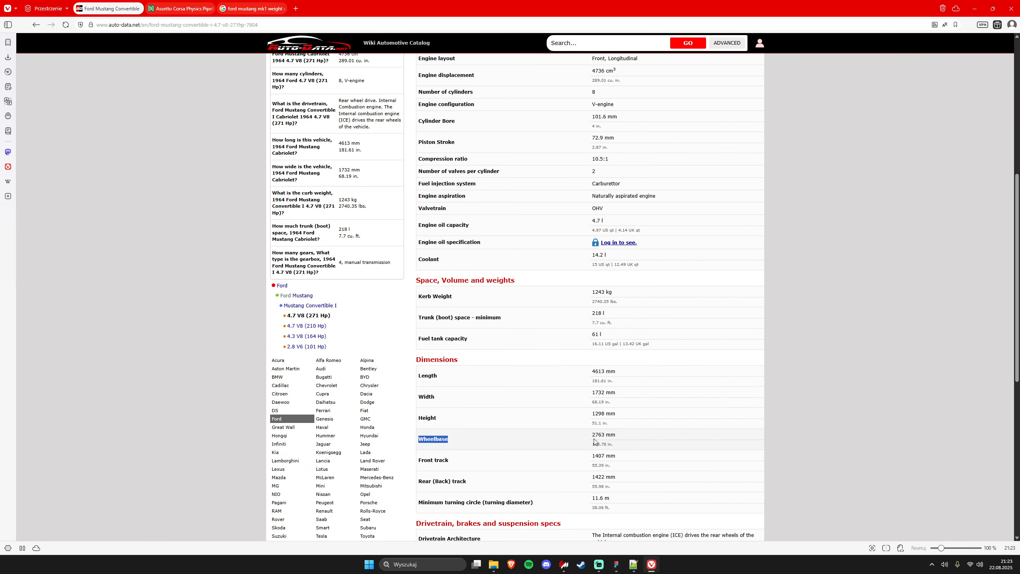
pyautogui.moveTo(592, 435); pyautogui.dragTo(605, 435)
# - Place the text editor window beside the car preview, set WHEELBASE in suspensions.ini to 2.763 and save the file
pyautogui.hotkey('alt', 'Tab')
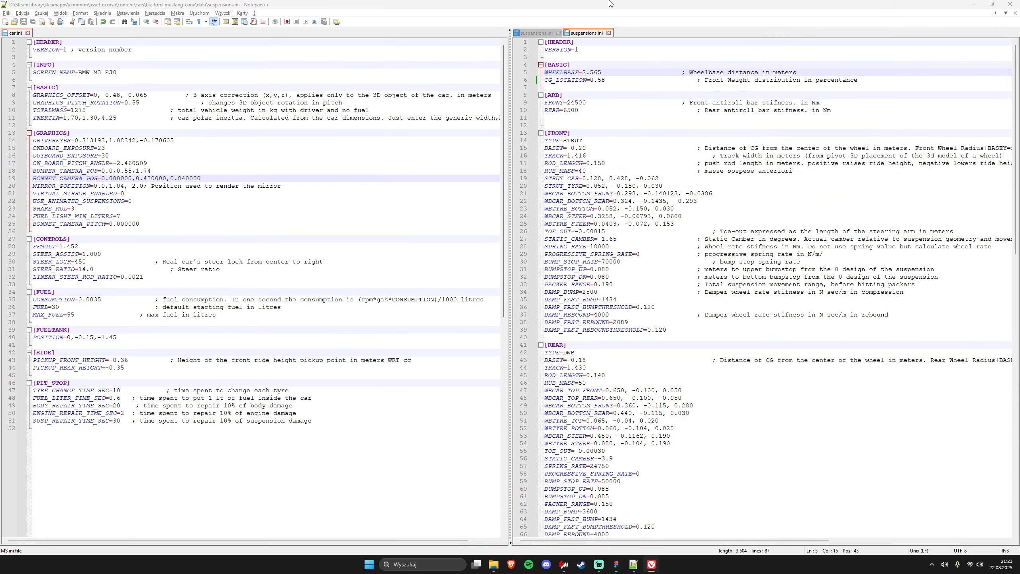
pyautogui.moveTo(609, 3); pyautogui.dragTo(858, 114)
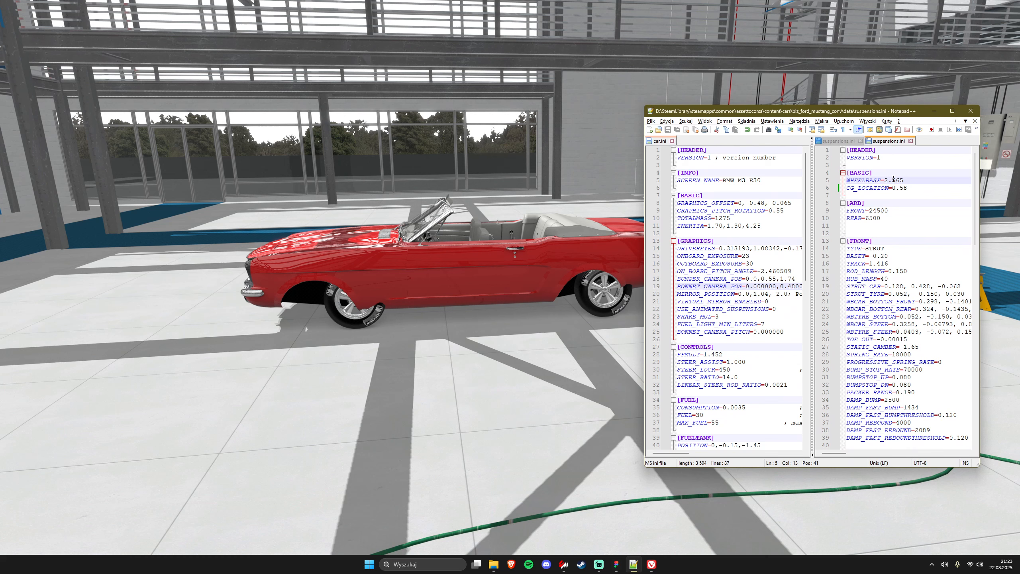
pyautogui.hotkey('shift', 'Right')
pyautogui.write('7')
pyautogui.hotkey('shift', 'Right')
pyautogui.hotkey('alt', 'Tab')
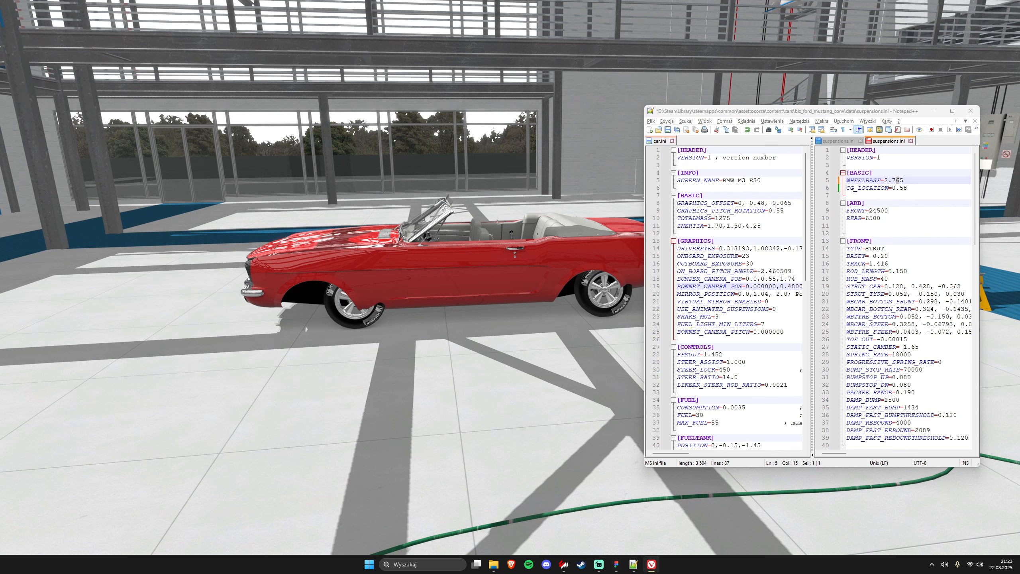
pyautogui.click(919, 180)
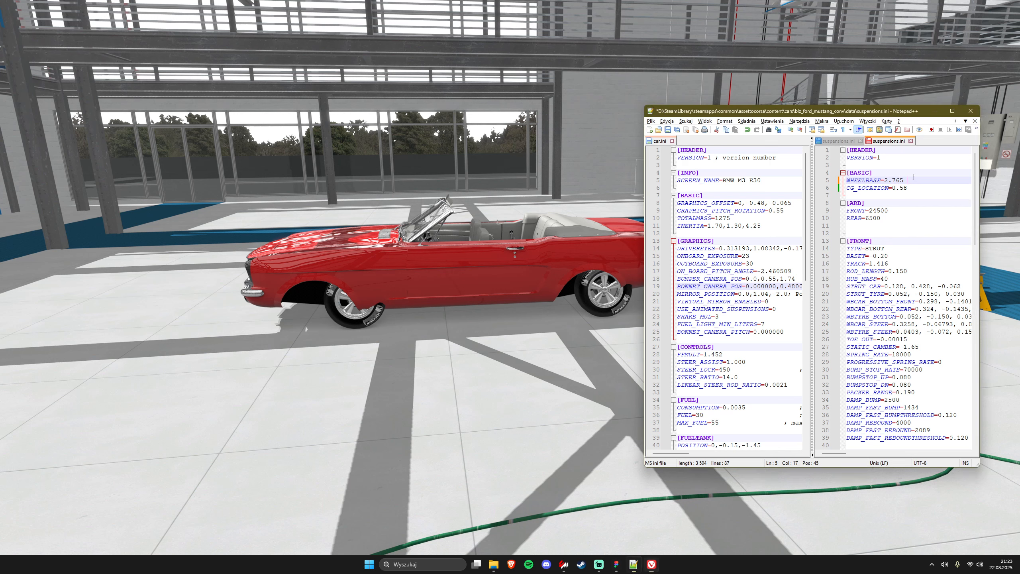
pyautogui.press('BackSpace')
pyautogui.write('3')
pyautogui.hotkey('ctrl', 's')
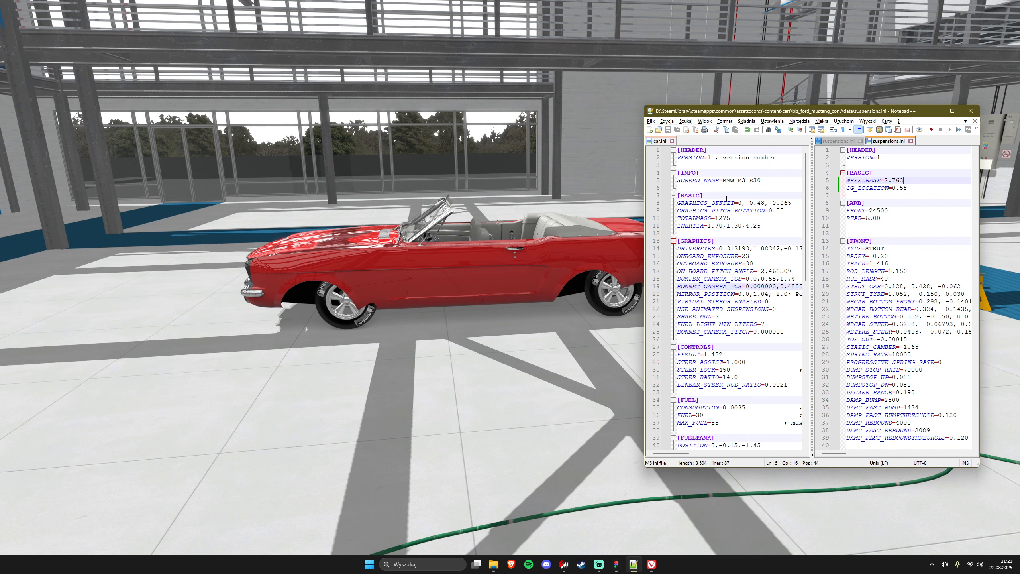
# - Try a third GRAPHICS_OFFSET value of 0.045 in car.ini and save it to shift the car body against the wheels
pyautogui.click(764, 202)
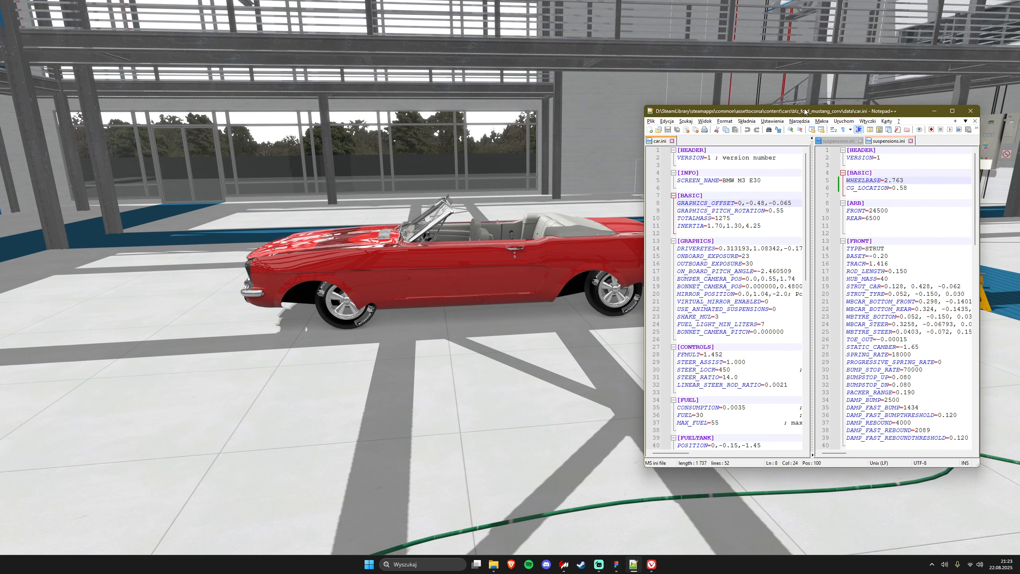
pyautogui.moveTo(807, 114); pyautogui.dragTo(829, 104)
pyautogui.click(816, 192)
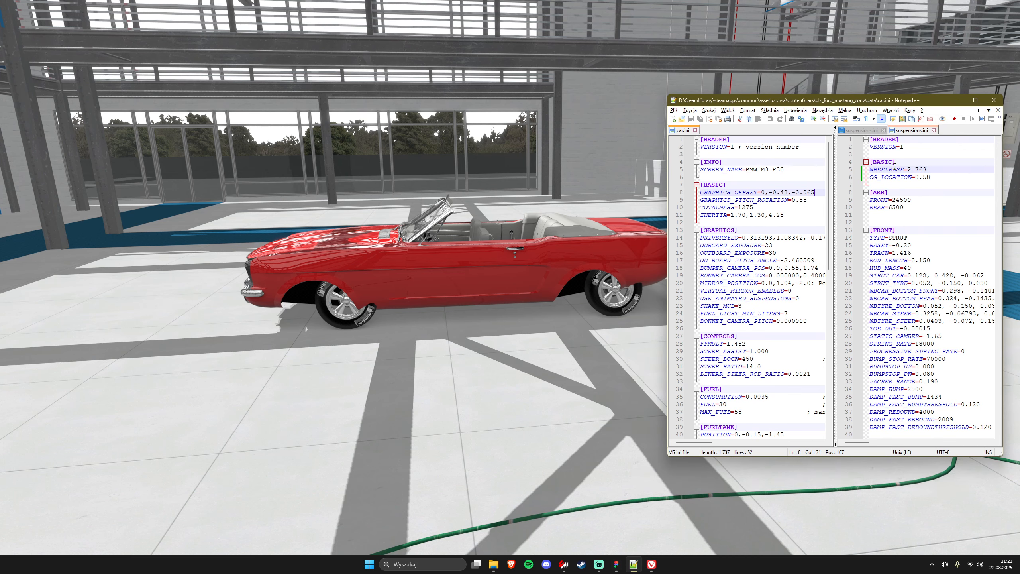
pyautogui.press('BackSpace')
pyautogui.write('4')
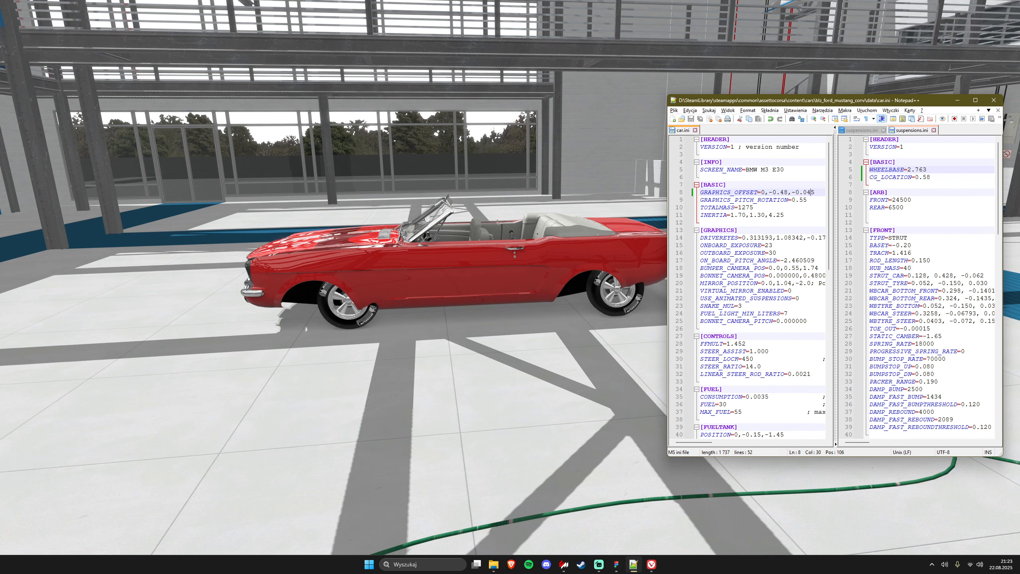
pyautogui.press('Left')
pyautogui.press('BackSpace')
pyautogui.hotkey('ctrl', 's')
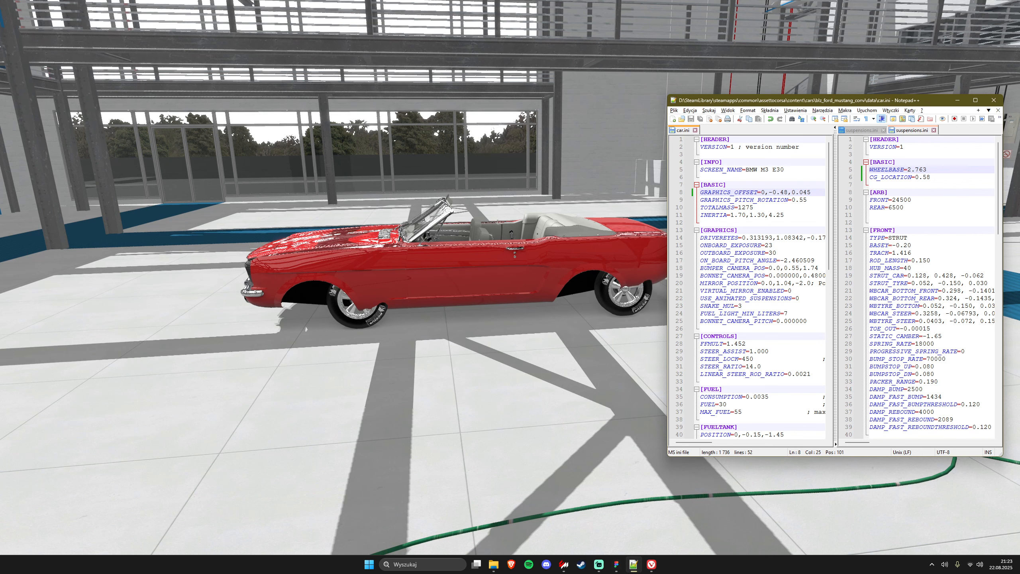
# - Restore the minus sign and save the third GRAPHICS_OFFSET value as -0.145, -0.245 and finally -0.345 to move the body
pyautogui.hotkey('ctrl', 'z')
pyautogui.press('Right')
pyautogui.press('Right')
pyautogui.write('1')
pyautogui.hotkey('ctrl', 's')
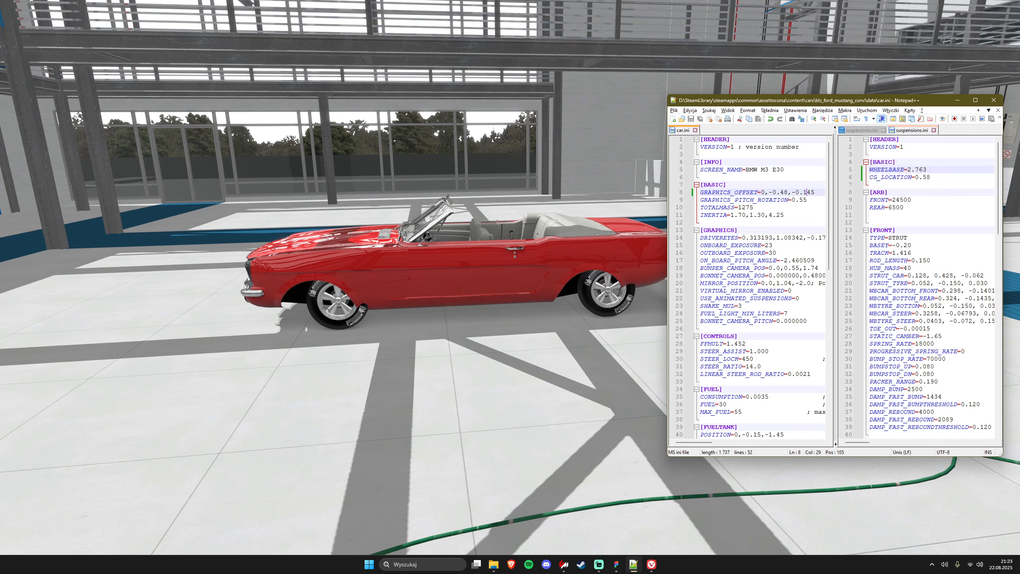
pyautogui.press('BackSpace')
pyautogui.write('2')
pyautogui.hotkey('ctrl', 's')
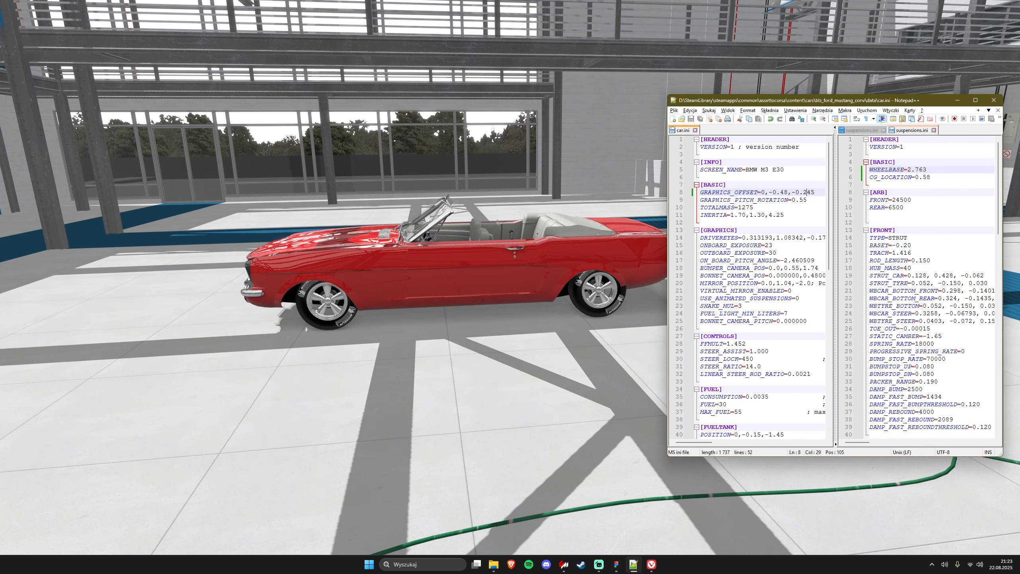
pyautogui.press('BackSpace')
pyautogui.write('3')
pyautogui.hotkey('ctrl', 's')
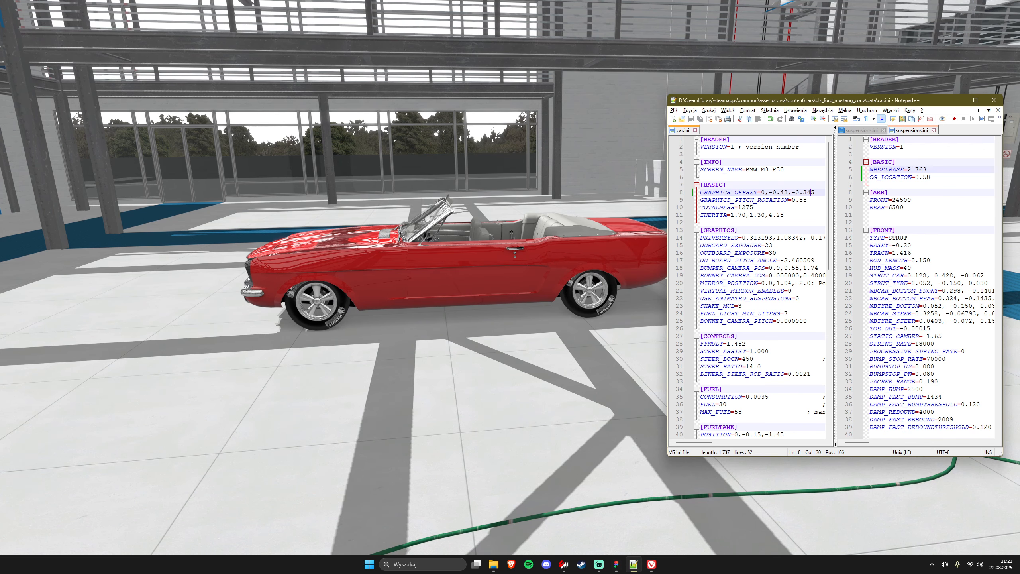
# - Try a third GRAPHICS_OFFSET value around -0.315, save it, and compare the wheels with the arches from the side
pyautogui.press('BackSpace')
pyautogui.write('1')
pyautogui.hotkey('ctrl', 's')
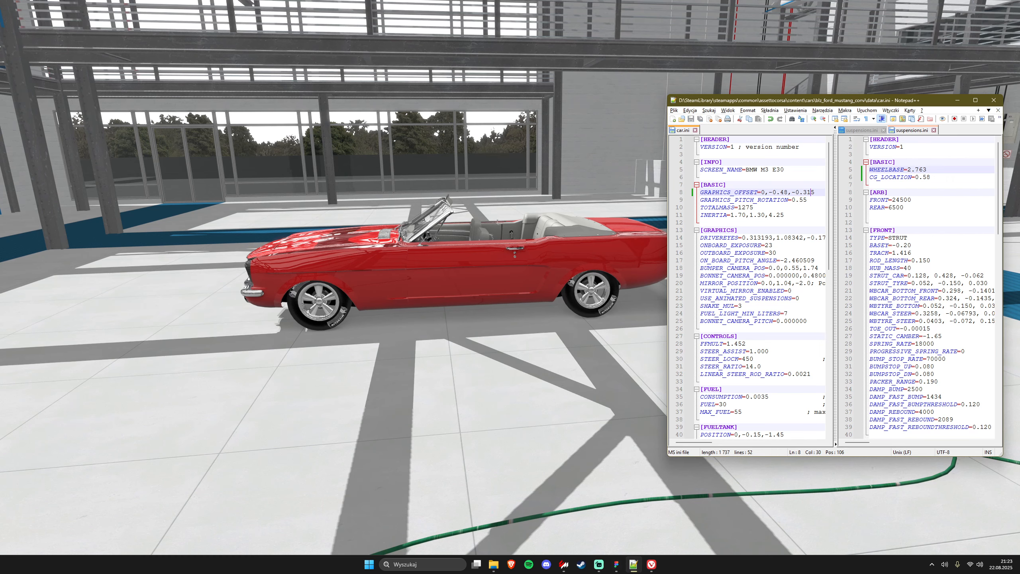
pyautogui.press('BackSpace')
pyautogui.write('2')
pyautogui.hotkey('ctrl', 's')
pyautogui.press('BackSpace')
pyautogui.write('3')
pyautogui.hotkey('ctrl', 's')
pyautogui.moveTo(346, 328); pyautogui.dragTo(338, 268)
pyautogui.scroll(5, 394, 357)
pyautogui.scroll(-8, 337, 268)
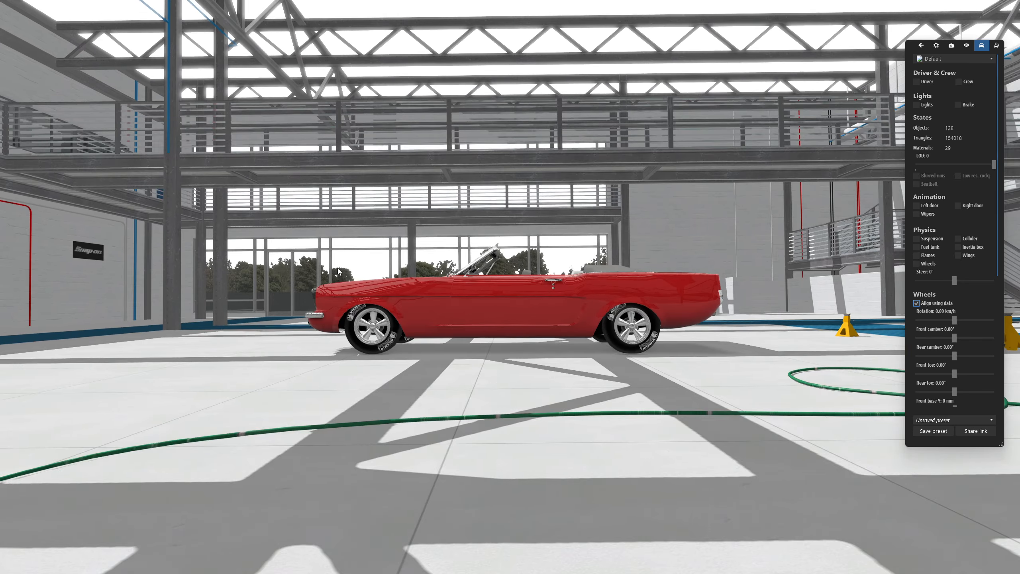
# - Refine the third GRAPHICS_OFFSET value in car.ini to -0.310 and then -0.330, saving it and inspecting the front wheel's fit
pyautogui.hotkey('alt', 'Tab')
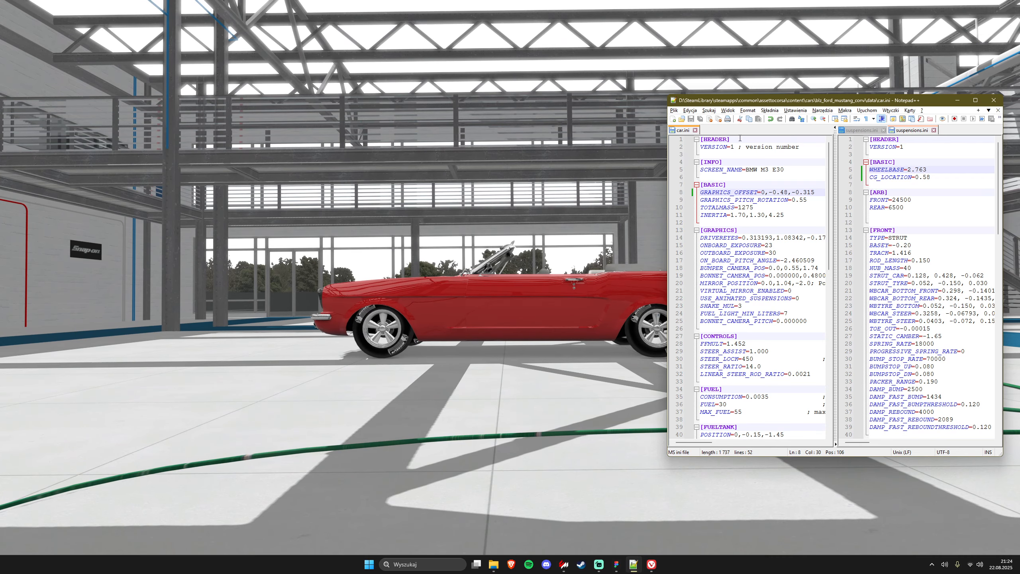
pyautogui.press('BackSpace')
pyautogui.write('0')
pyautogui.hotkey('ctrl', 's')
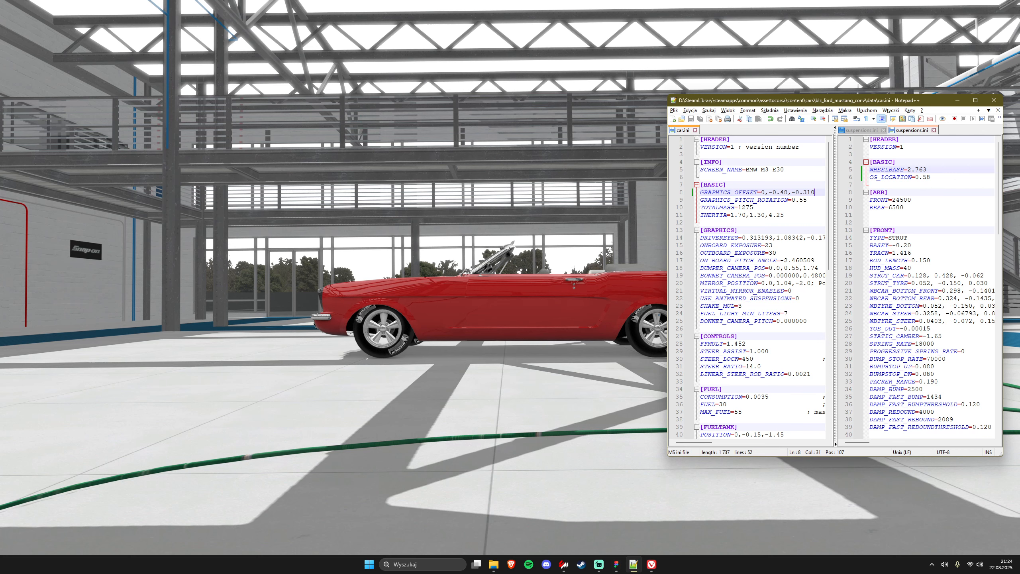
pyautogui.hotkey('alt', 'Tab')
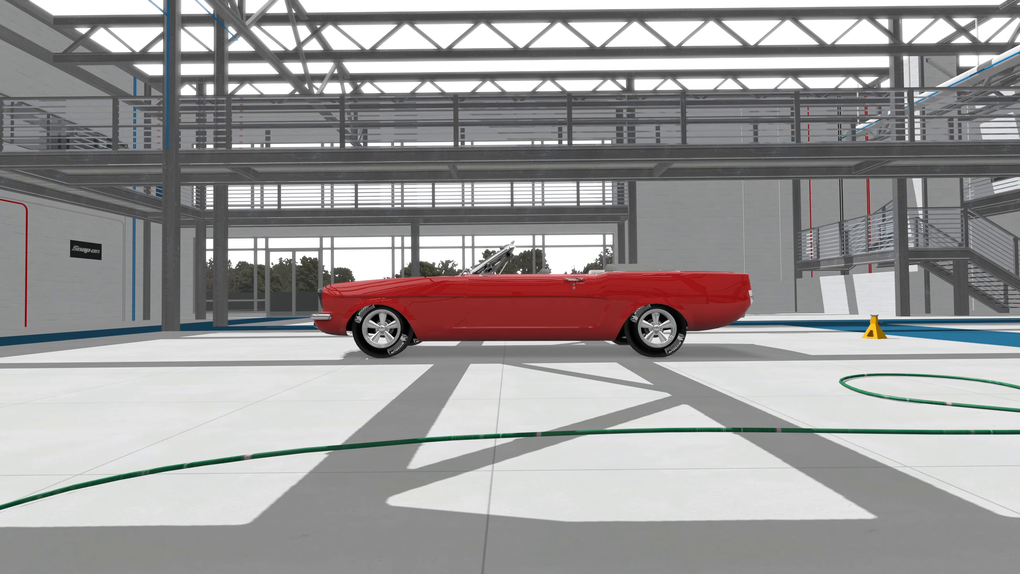
pyautogui.moveTo(321, 321); pyautogui.dragTo(555, 309)
pyautogui.scroll(4, 388, 332)
pyautogui.scroll(-5, 605, 312)
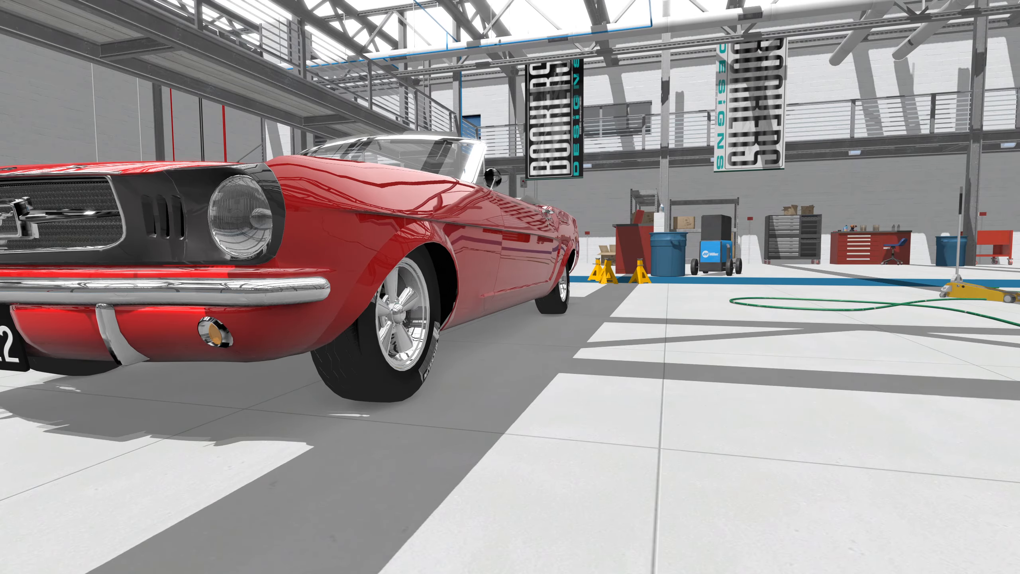
# - Review the front and rear suspension entries in suspensions.ini, marking the rear TRACK line, and return the editor beside the car
pyautogui.hotkey('alt', 'Tab')
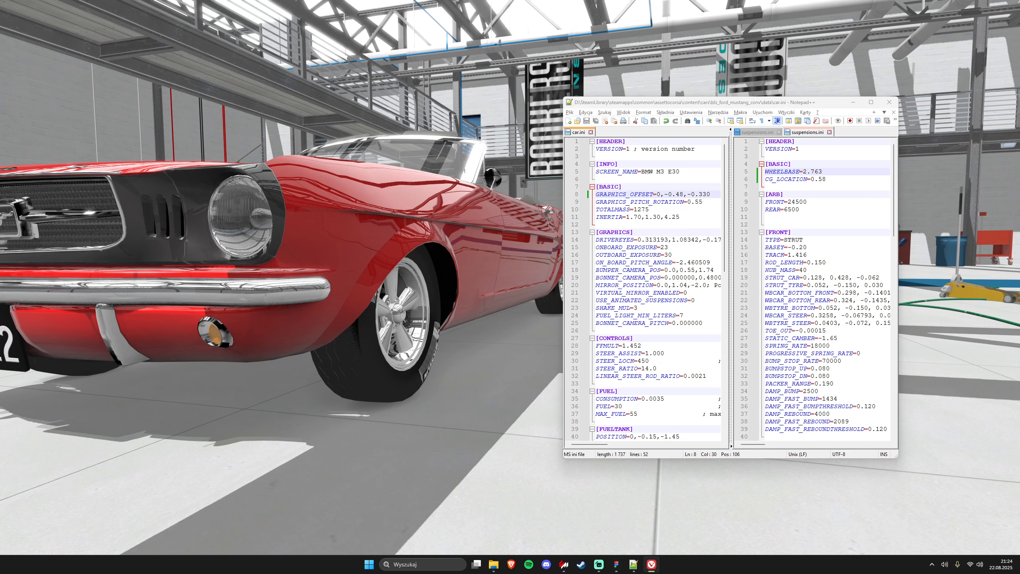
pyautogui.click(872, 102)
pyautogui.moveTo(595, 231); pyautogui.dragTo(622, 253)
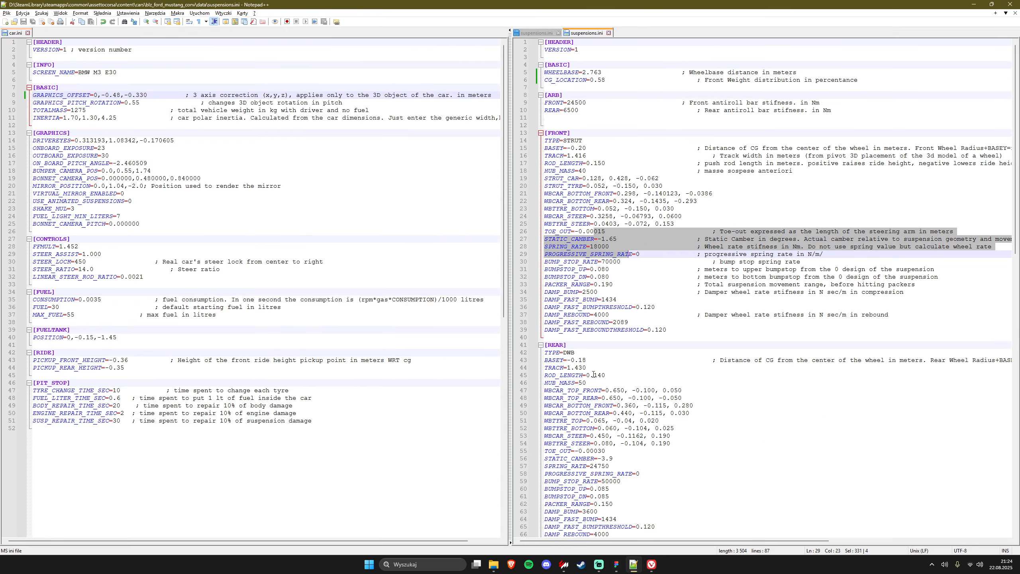
pyautogui.moveTo(586, 375); pyautogui.dragTo(622, 481)
pyautogui.click(635, 398)
pyautogui.scroll(-5, 625, 417)
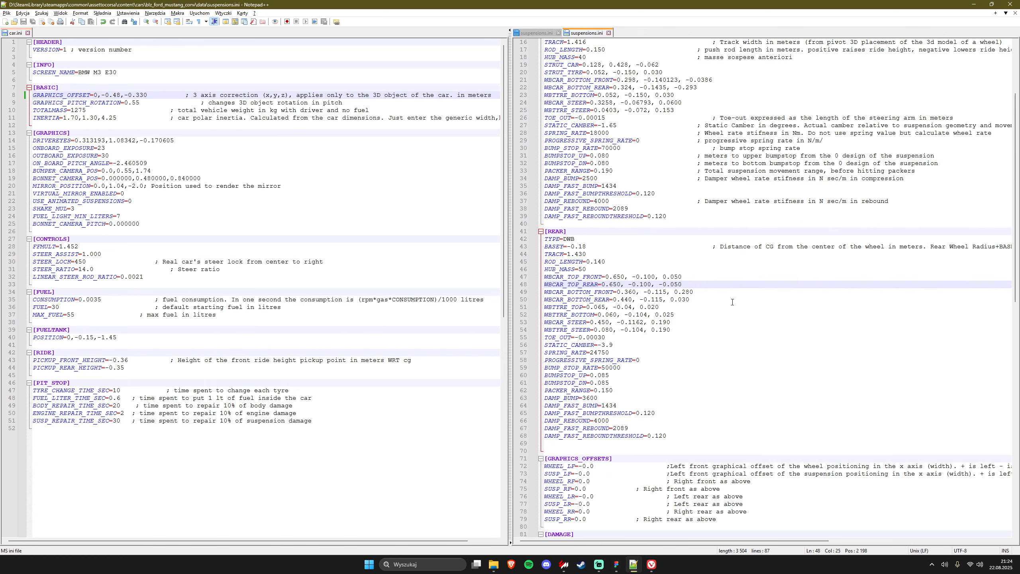
pyautogui.moveTo(560, 253); pyautogui.dragTo(587, 254)
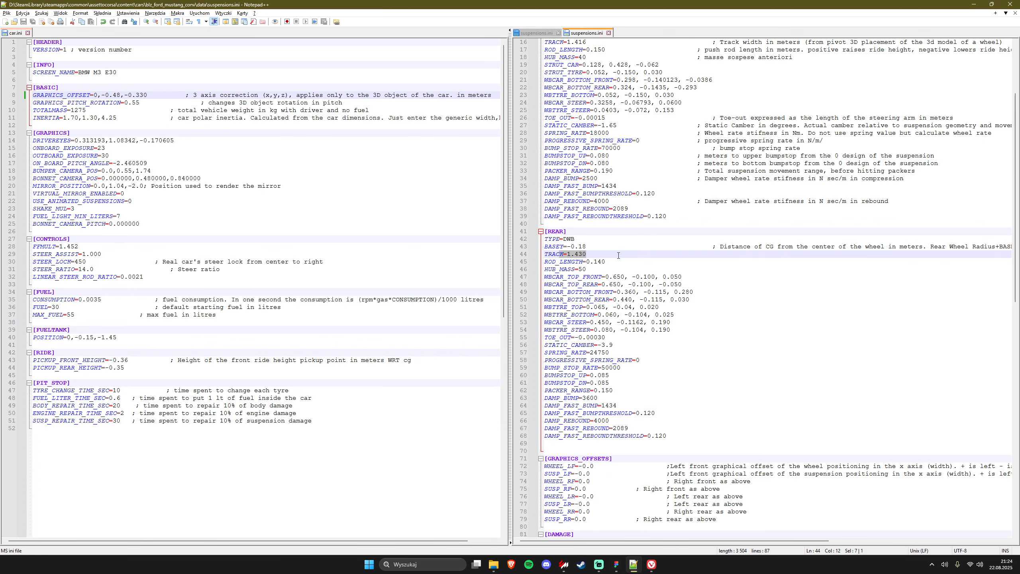
pyautogui.moveTo(729, 4); pyautogui.dragTo(861, 157)
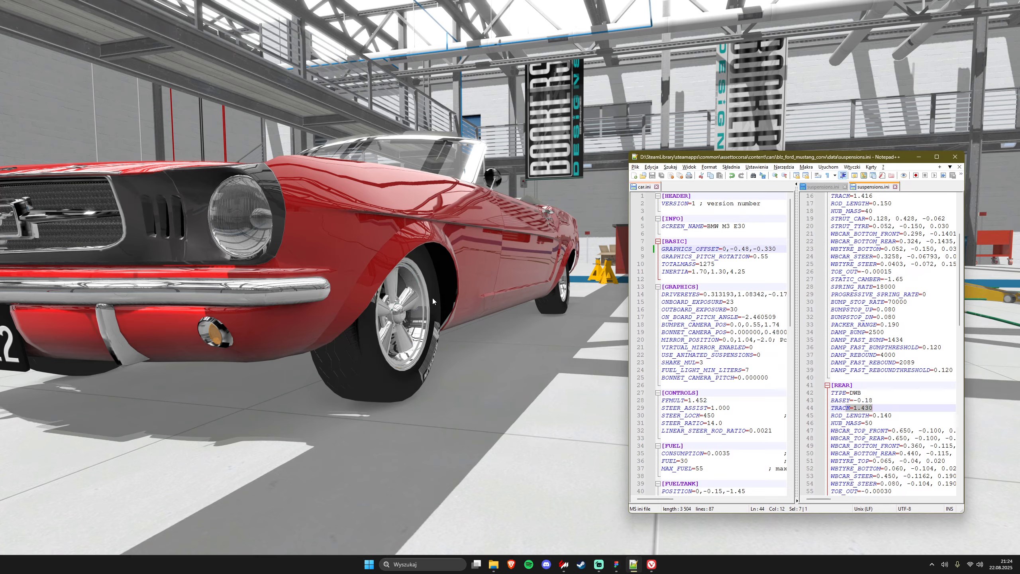
# - Place the auto-data.net page beside the car, mark the front track figure and view the car's front wheels for comparison
pyautogui.moveTo(432, 298); pyautogui.dragTo(439, 294)
pyautogui.hotkey('alt', 'Tab')
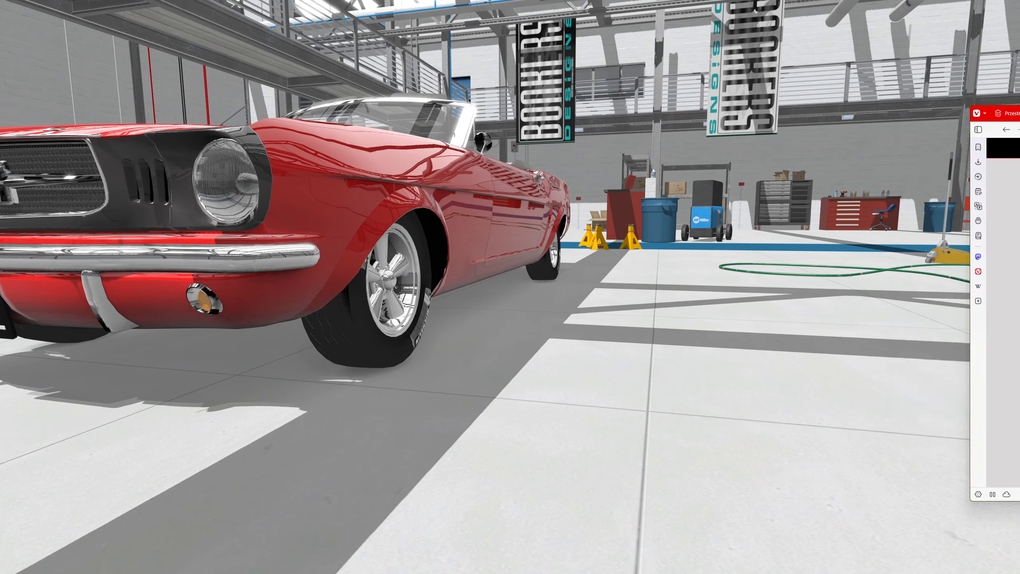
pyautogui.moveTo(724, 82); pyautogui.dragTo(905, 90)
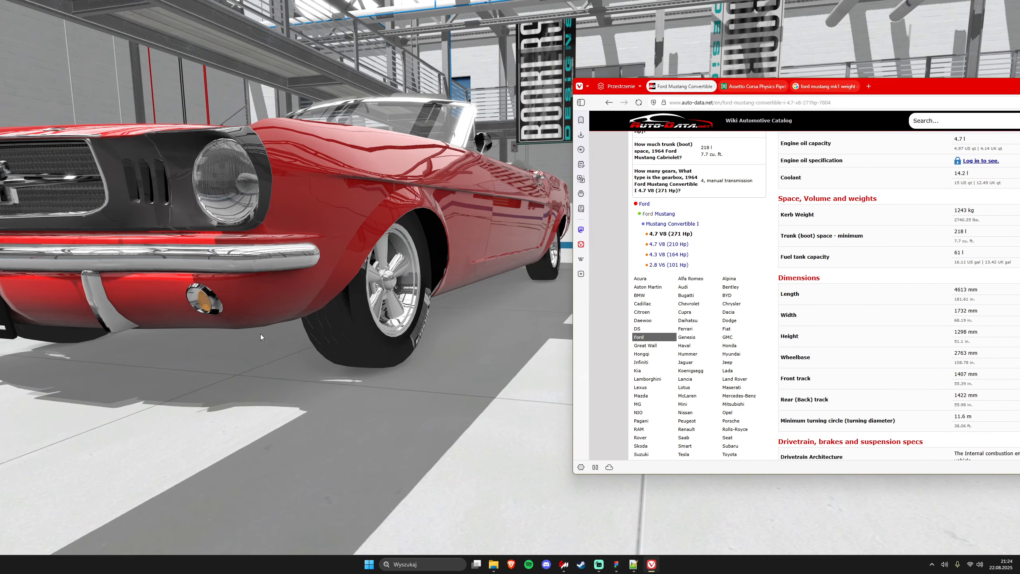
pyautogui.moveTo(260, 334); pyautogui.dragTo(374, 214)
pyautogui.moveTo(654, 210); pyautogui.dragTo(471, 174)
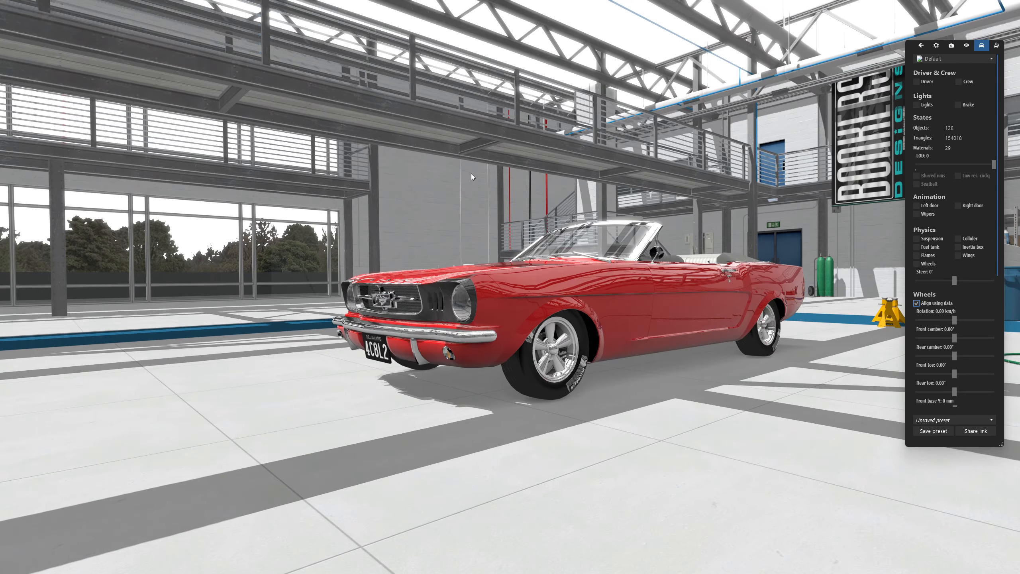
pyautogui.hotkey('alt', 'Tab')
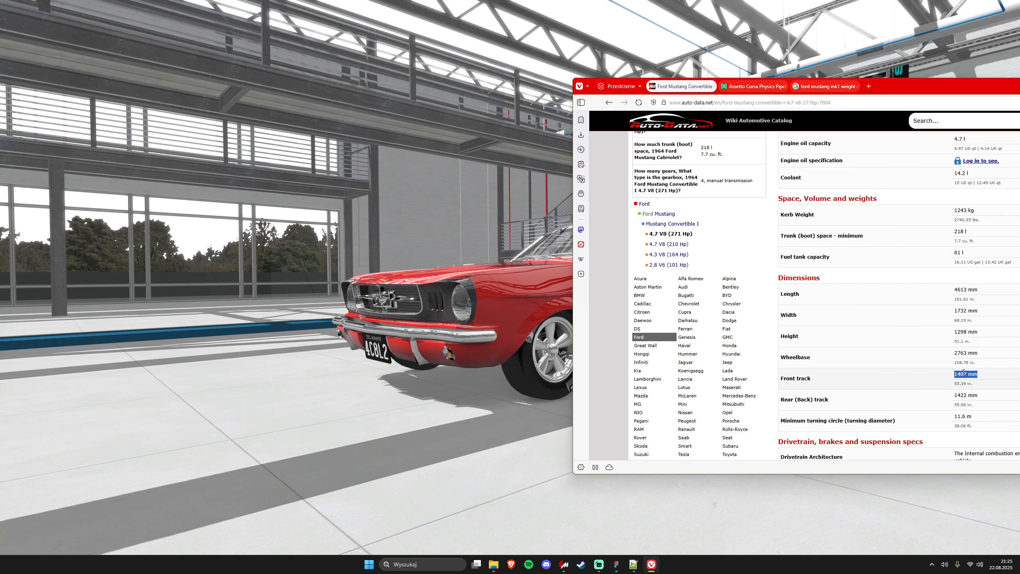
pyautogui.click(396, 339)
pyautogui.moveTo(396, 335); pyautogui.dragTo(320, 320)
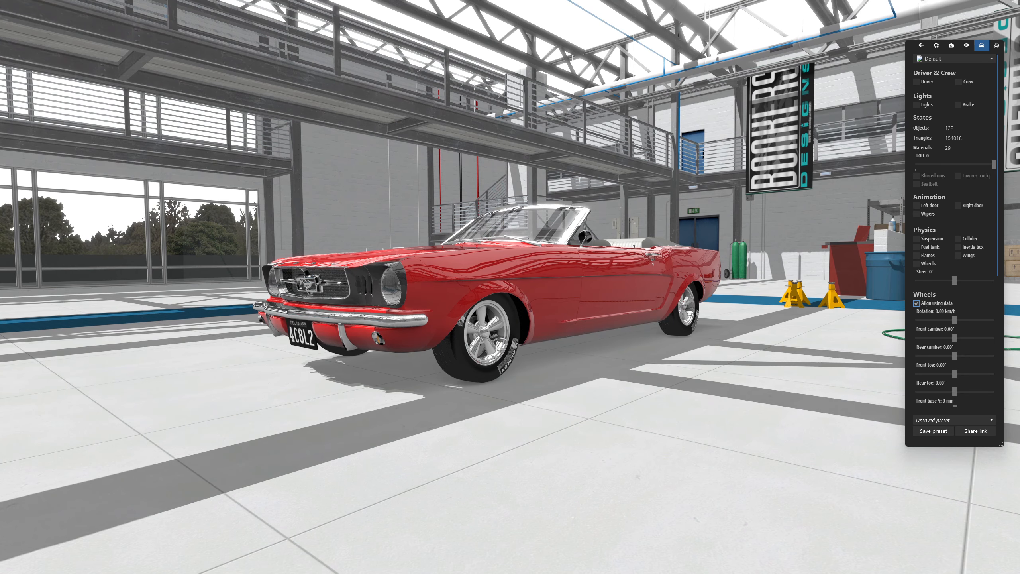
# - Set TRACK in the [FRONT] section of suspensions.ini to 1.407 and save the file
pyautogui.hotkey('alt', 'Tab')
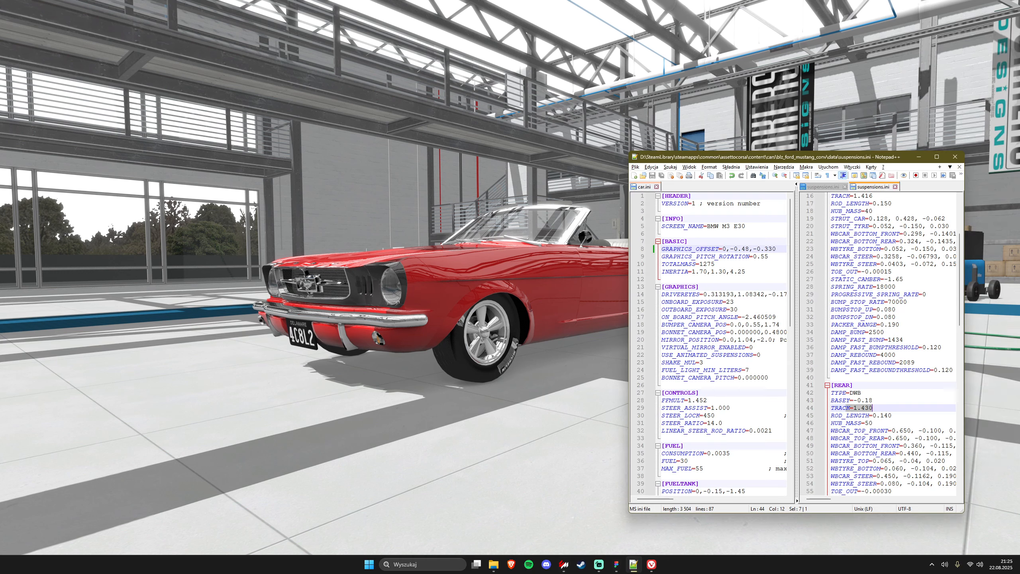
pyautogui.scroll(5, 879, 380)
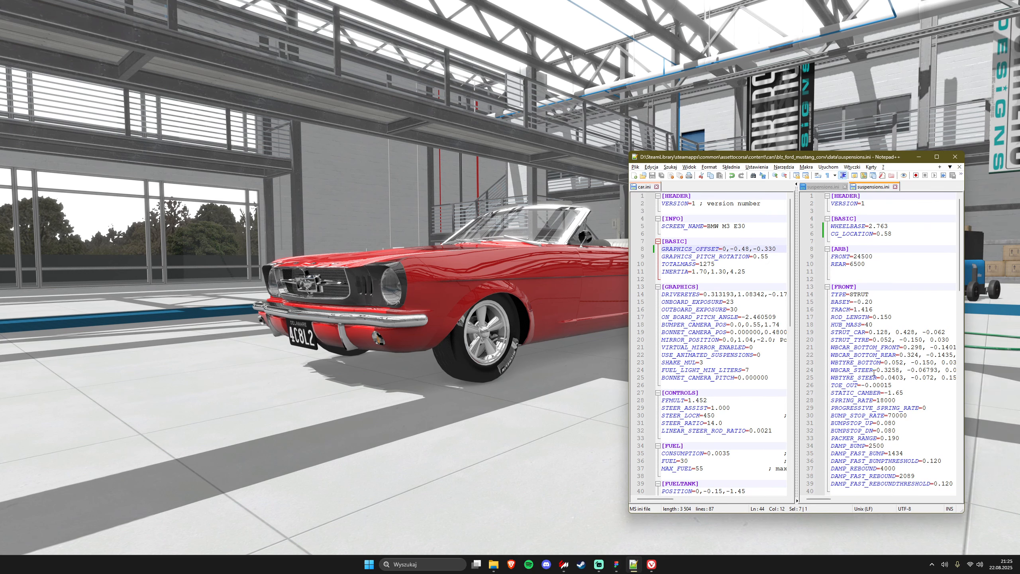
pyautogui.click(875, 309)
pyautogui.press('BackSpace')
pyautogui.press('BackSpace')
pyautogui.write('07')
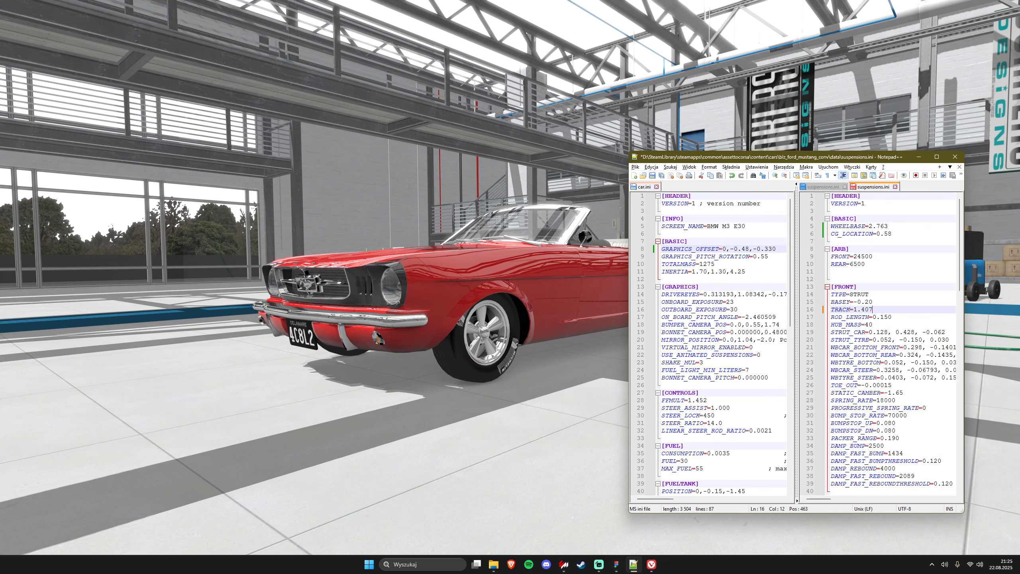
pyautogui.hotkey('ctrl', 's')
# - Inspect the front wheels' position under the body from a low close-up front view
pyautogui.hotkey('alt', 'Tab')
pyautogui.moveTo(508, 361); pyautogui.dragTo(578, 196)
pyautogui.scroll(5, 498, 222)
pyautogui.scroll(5, 579, 196)
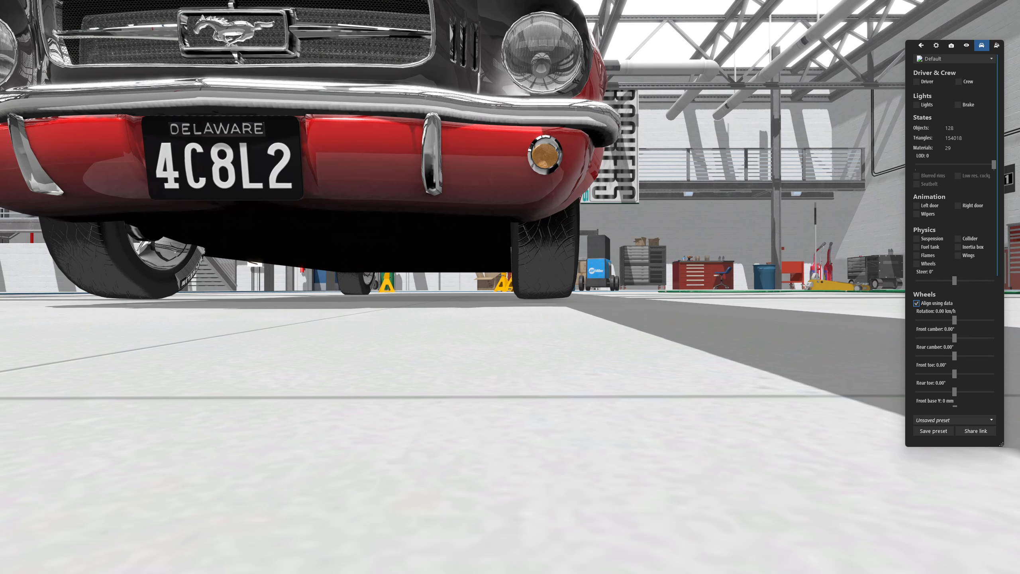
# - Set TRACK in the [FRONT] section of suspensions.ini to 1.427 and save the file
pyautogui.hotkey('alt', 'Tab')
pyautogui.scroll(-10, 821, 369)
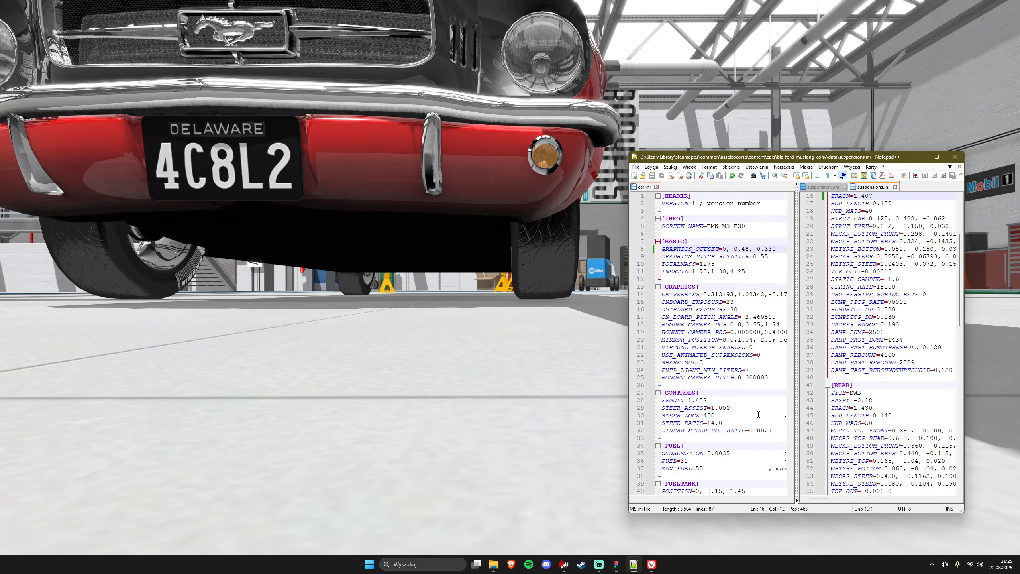
pyautogui.scroll(-7, 887, 370)
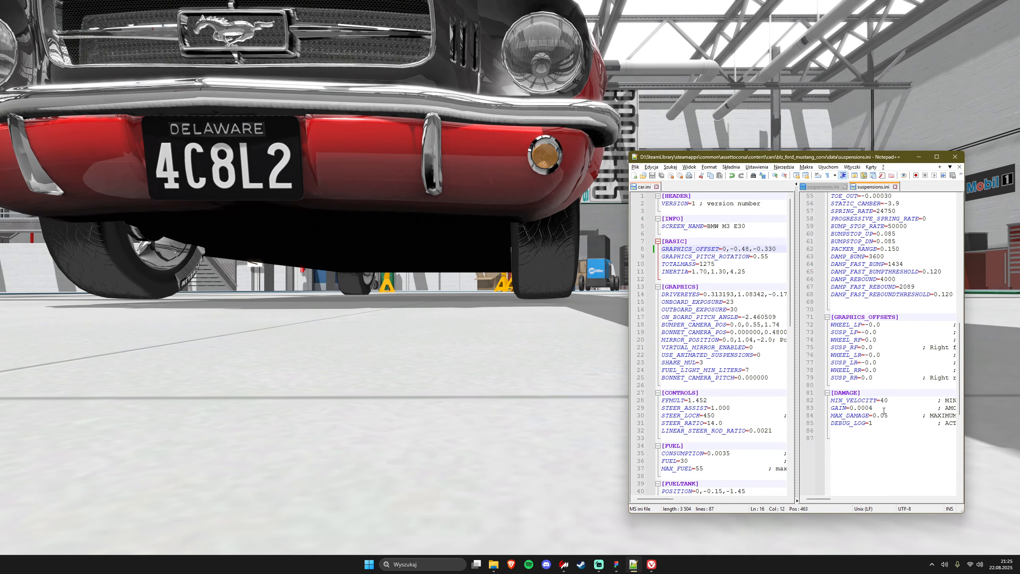
pyautogui.scroll(18, 863, 357)
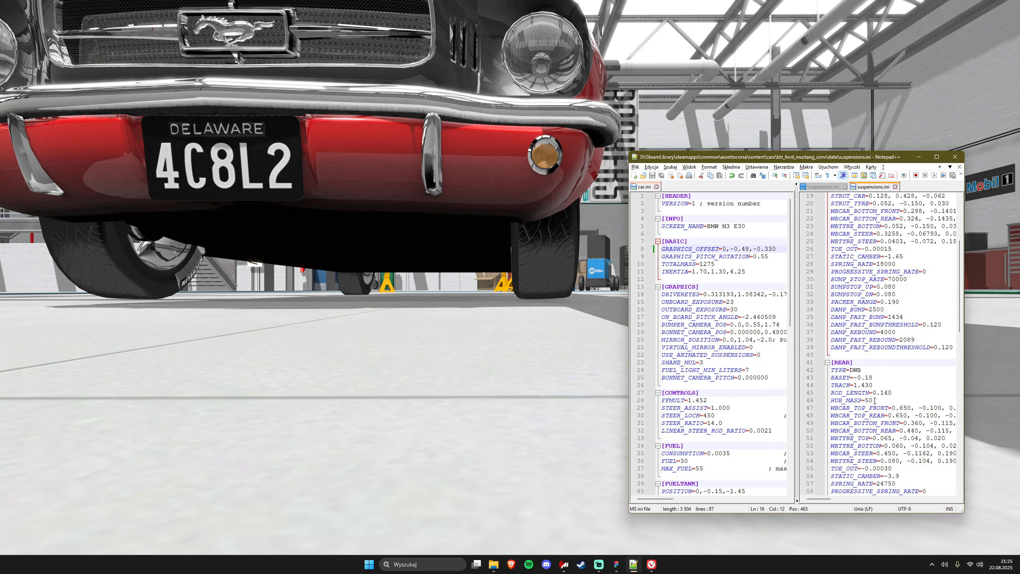
pyautogui.press('Left')
pyautogui.hotkey('shift', 'Left')
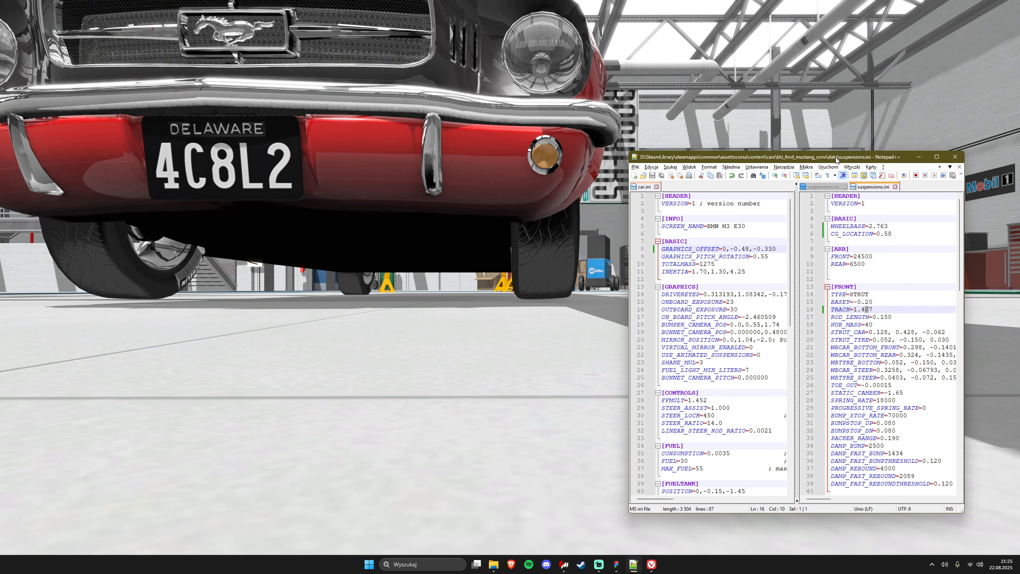
pyautogui.write('2')
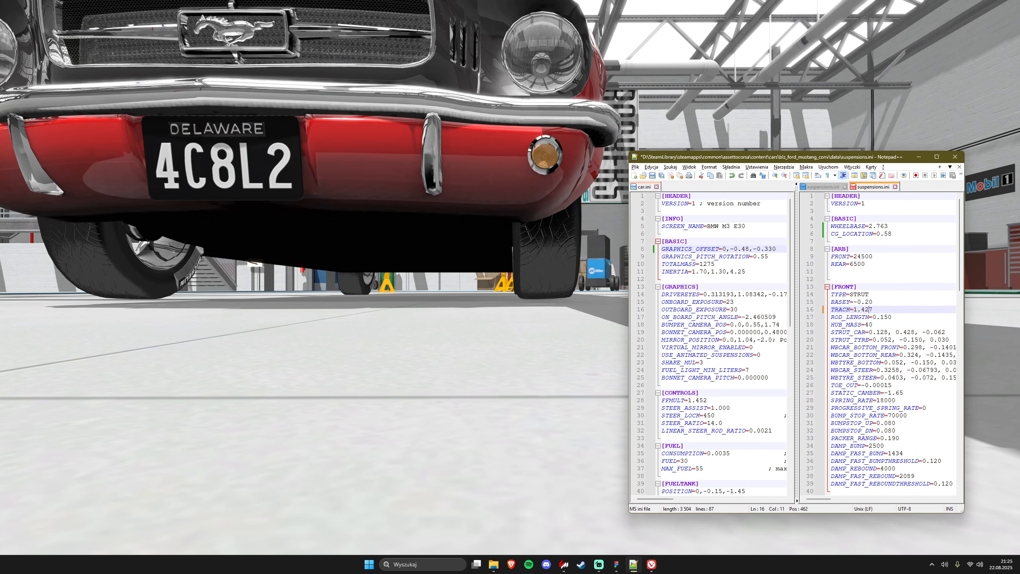
pyautogui.hotkey('ctrl', 's')
# - Check the front wheels against the body, set the front TRACK in suspensions.ini to 1.457 and save the file
pyautogui.moveTo(532, 330); pyautogui.dragTo(306, 320)
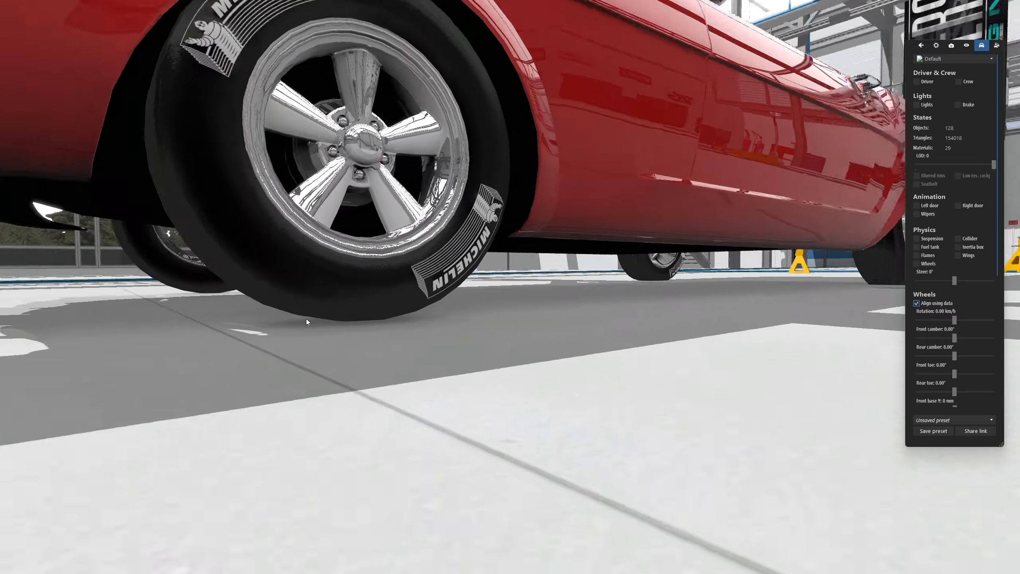
pyautogui.scroll(-5, 306, 319)
pyautogui.moveTo(380, 273); pyautogui.dragTo(459, 276)
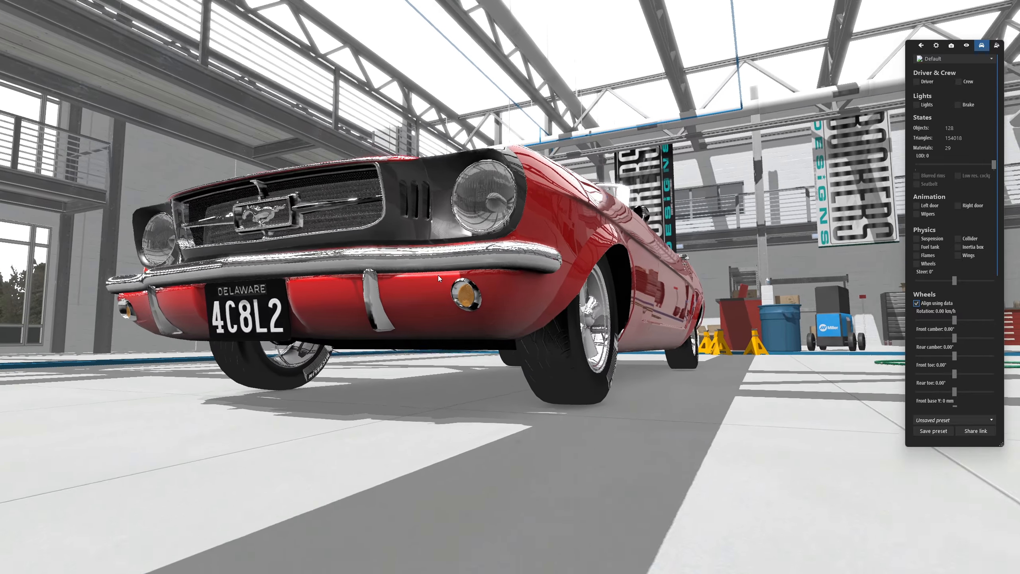
pyautogui.hotkey('alt', 'Tab')
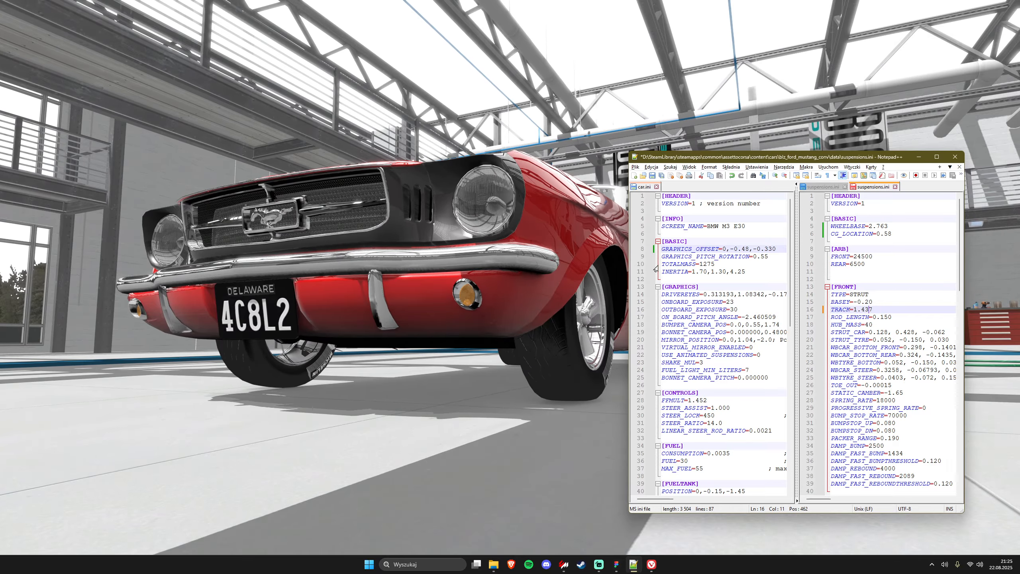
pyautogui.press('BackSpace')
pyautogui.write('5')
pyautogui.hotkey('ctrl', 's')
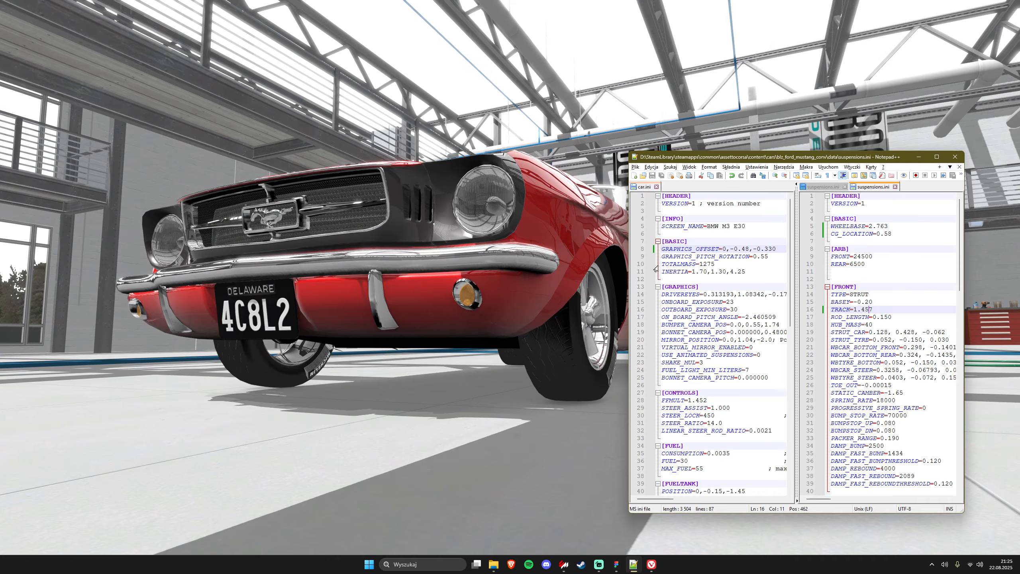
# - View the car's wheels from the side and rear and consult the rear track figure on the auto-data.net page
pyautogui.moveTo(474, 337); pyautogui.dragTo(480, 245)
pyautogui.scroll(5, 682, 291)
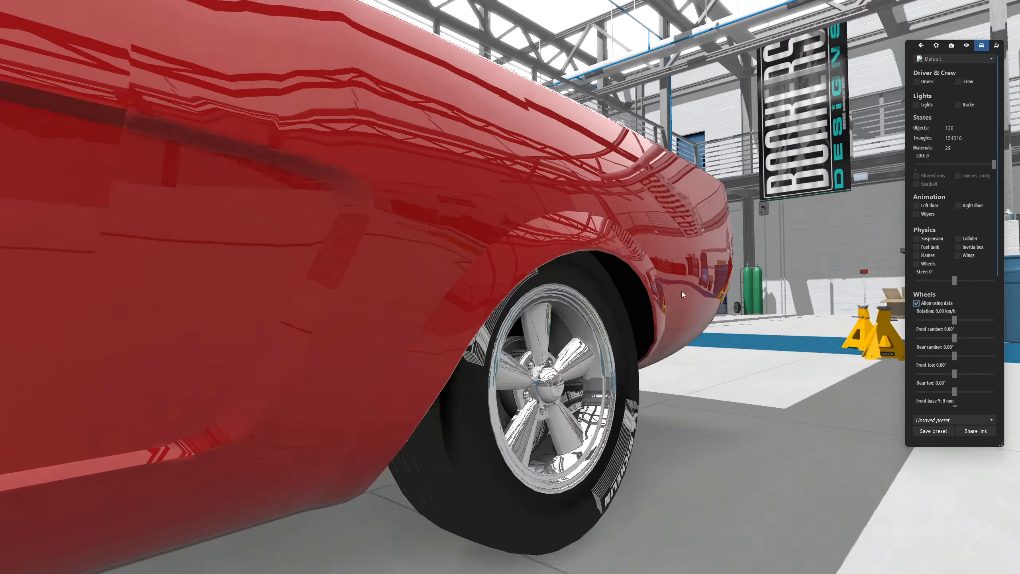
pyautogui.moveTo(682, 291); pyautogui.dragTo(242, 302)
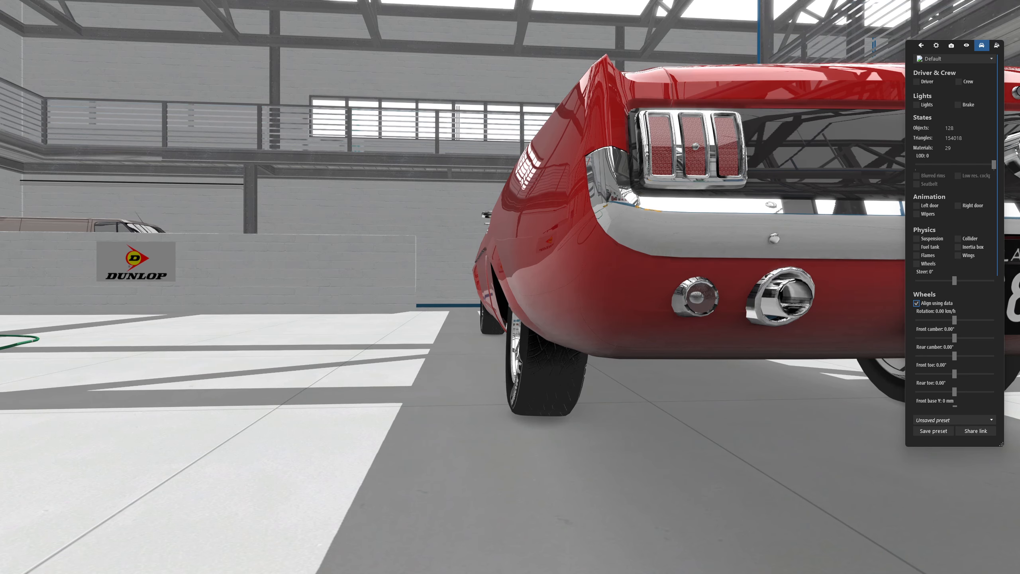
pyautogui.hotkey('alt', 'Tab')
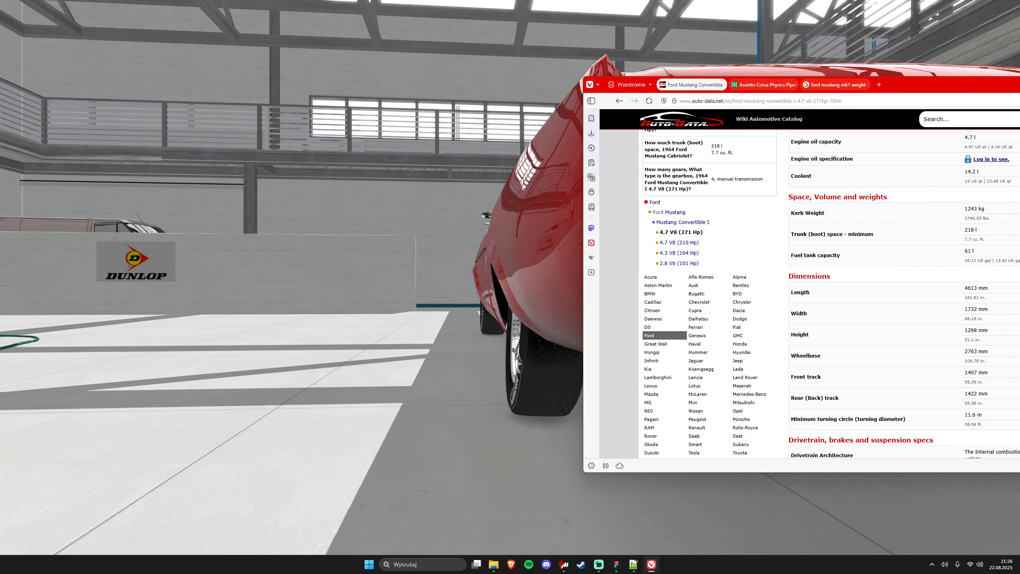
pyautogui.moveTo(959, 85); pyautogui.dragTo(845, 87)
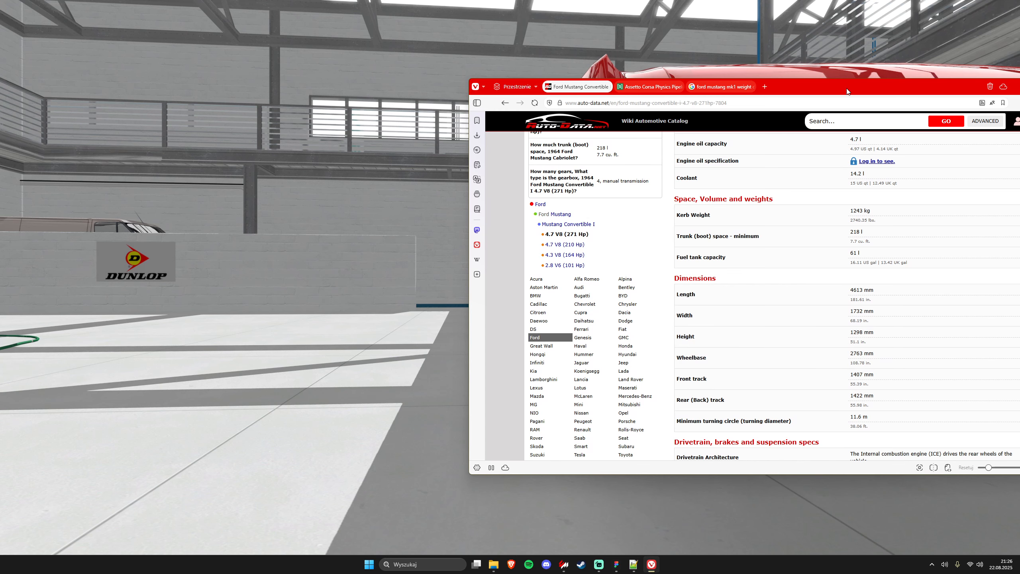
pyautogui.hotkey('alt', 'Tab')
pyautogui.hotkey('alt', 'Tab')
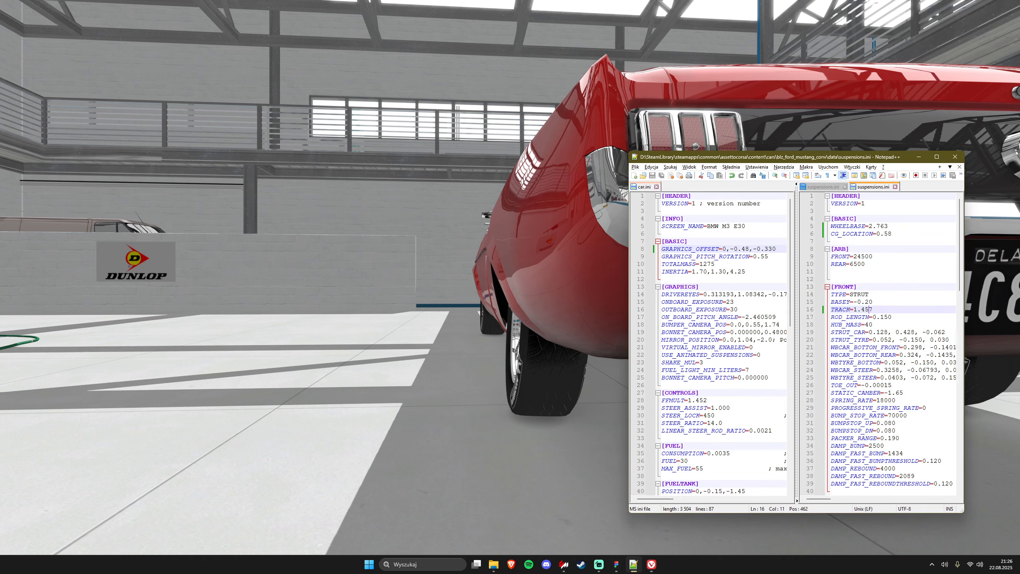
# - Set TRACK in the [REAR] section of suspensions.ini to 1.422 and save the file
pyautogui.scroll(-5, 928, 442)
pyautogui.click(879, 408)
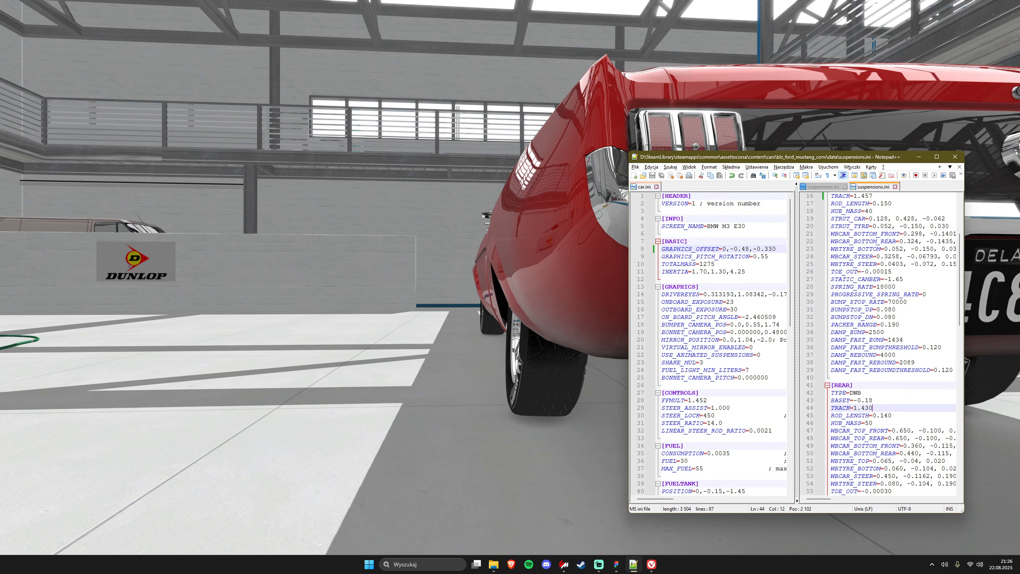
pyautogui.press('BackSpace')
pyautogui.press('BackSpace')
pyautogui.write('22')
pyautogui.hotkey('ctrl', 's')
# - Change the rear TRACK in suspensions.ini to 1.472 and save the file
pyautogui.press('Left')
pyautogui.press('BackSpace')
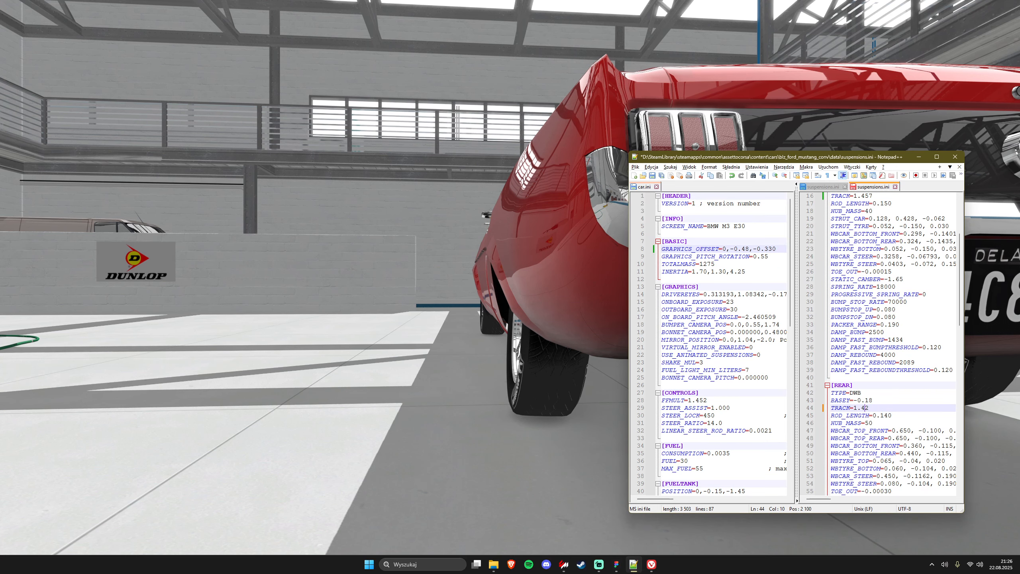
pyautogui.write('7')
pyautogui.hotkey('ctrl', 's')
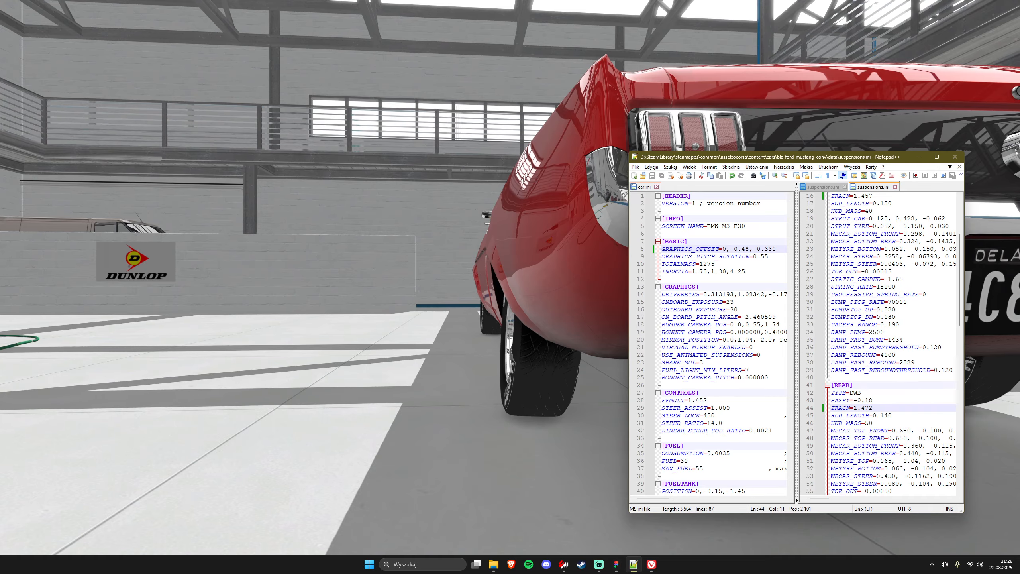
# - Inspect how the wheels sit in the body from several angles around the car
pyautogui.moveTo(578, 335); pyautogui.dragTo(691, 345)
pyautogui.scroll(-5, 773, 337)
pyautogui.scroll(2, 702, 303)
pyautogui.scroll(-5, 743, 367)
pyautogui.moveTo(743, 366); pyautogui.dragTo(593, 410)
pyautogui.scroll(4, 633, 360)
pyautogui.scroll(-5, 516, 422)
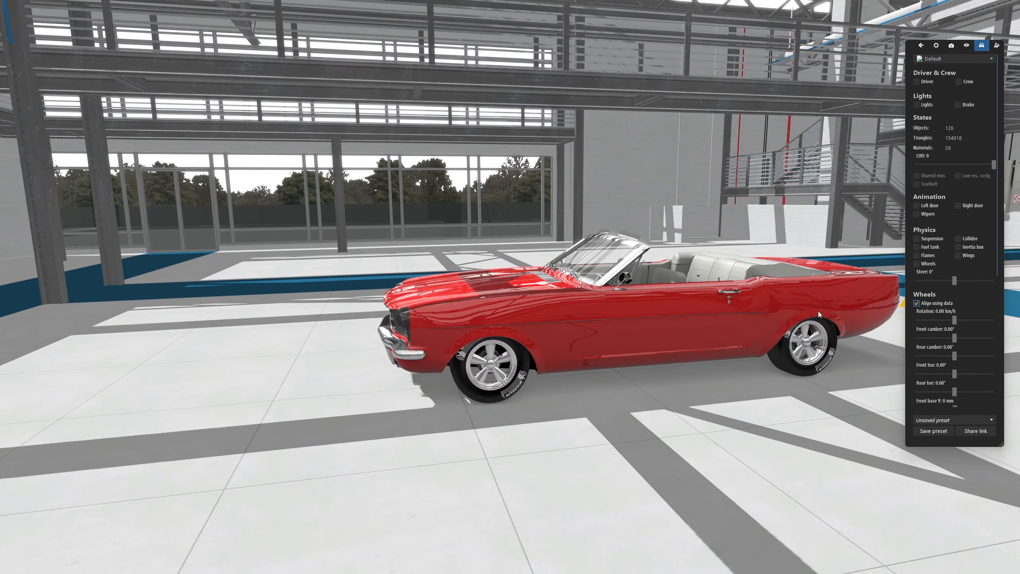
# - Maximize the text editor, set SCREEN_NAME in car.ini to Ford Mustang Mk1 Convertible and save the file
pyautogui.hotkey('alt', 'Tab')
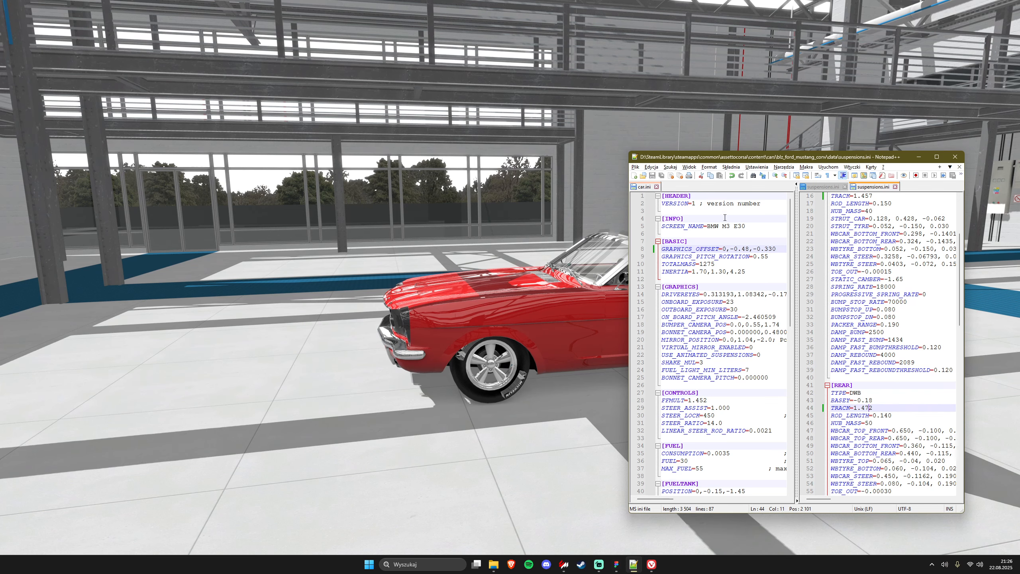
pyautogui.click(936, 156)
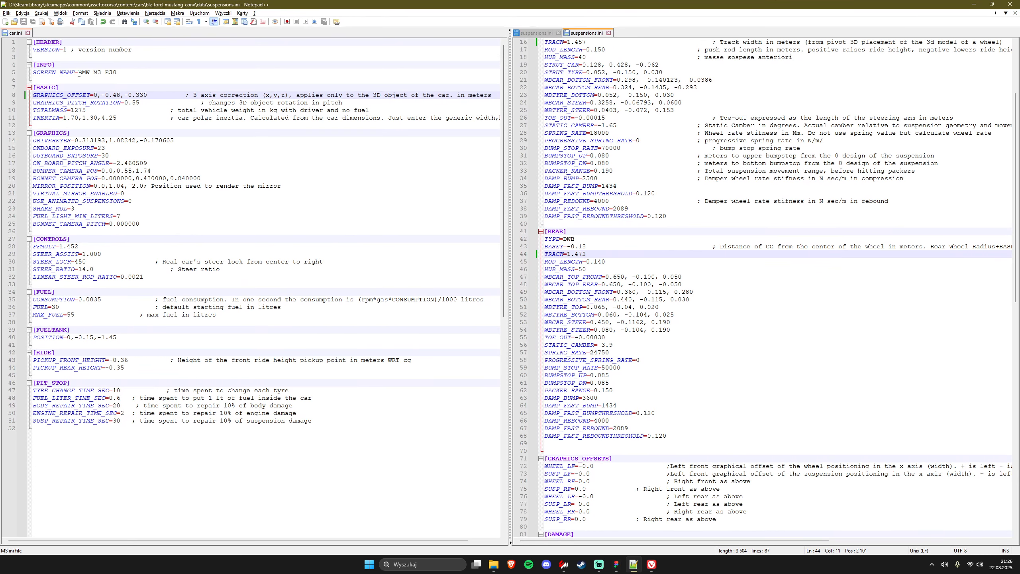
pyautogui.moveTo(79, 73); pyautogui.dragTo(133, 73)
pyautogui.write('Ford Mustang ')
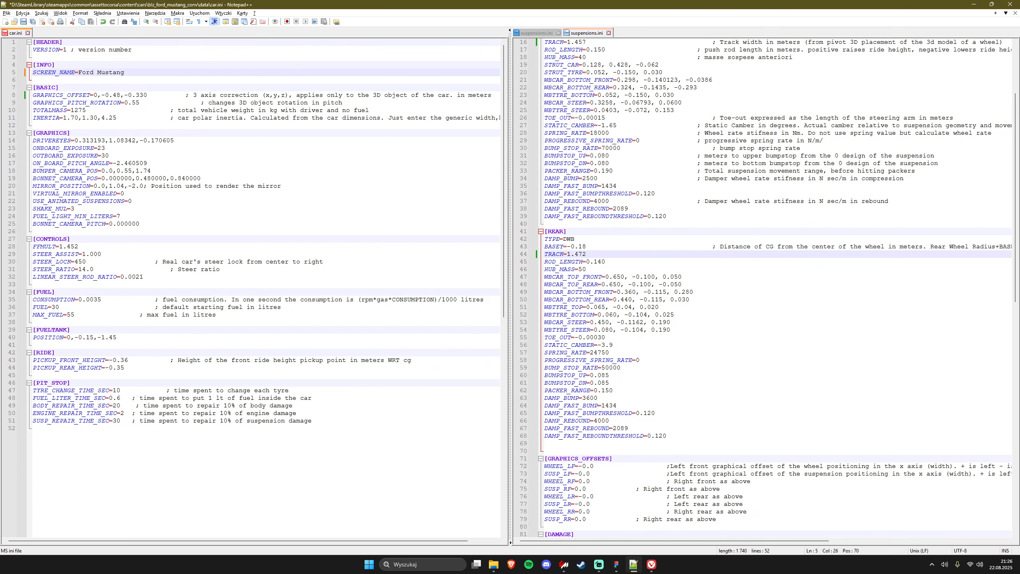
pyautogui.write('Mk1 Co')
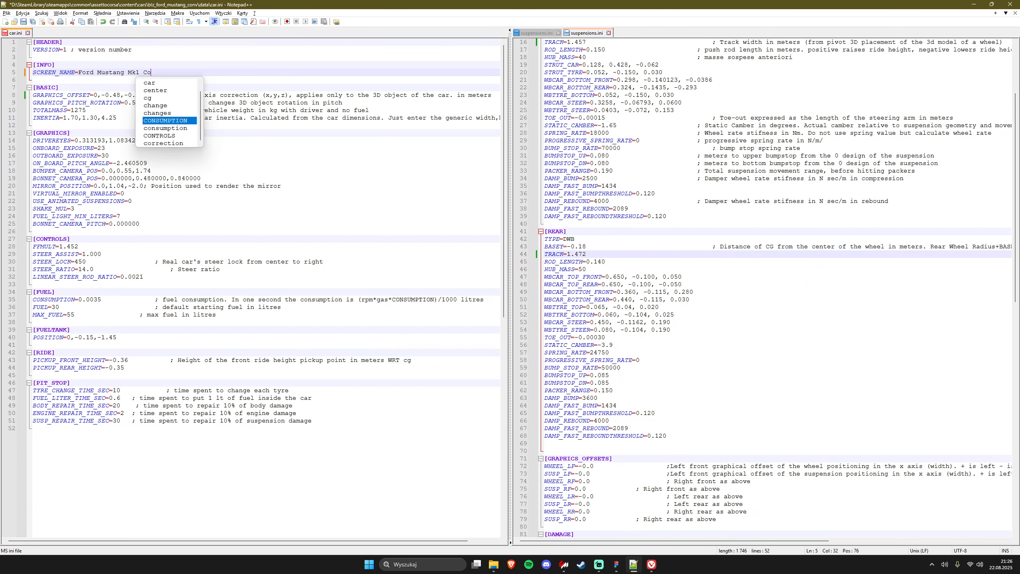
pyautogui.write('nvertible')
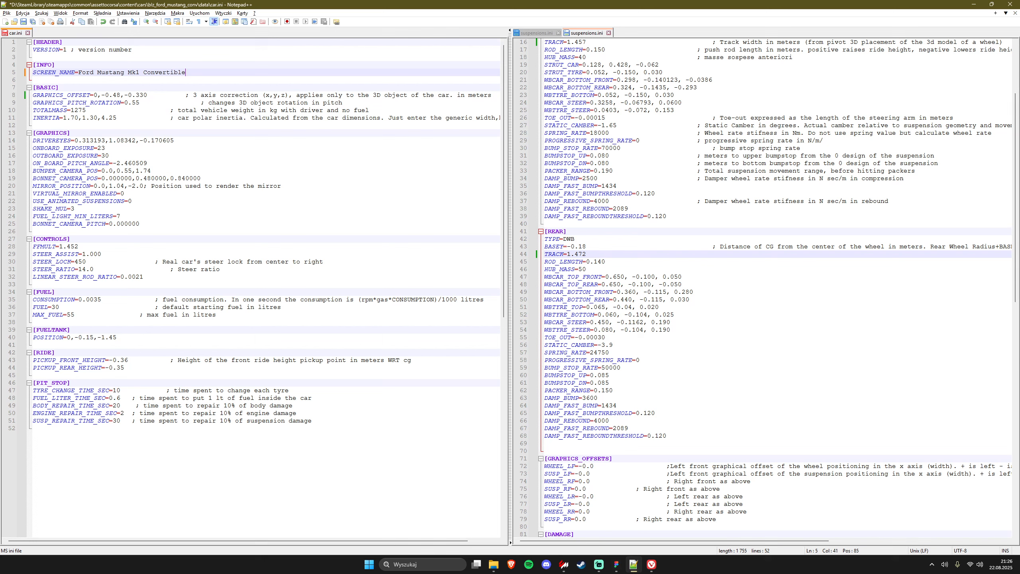
pyautogui.hotkey('ctrl', 's')
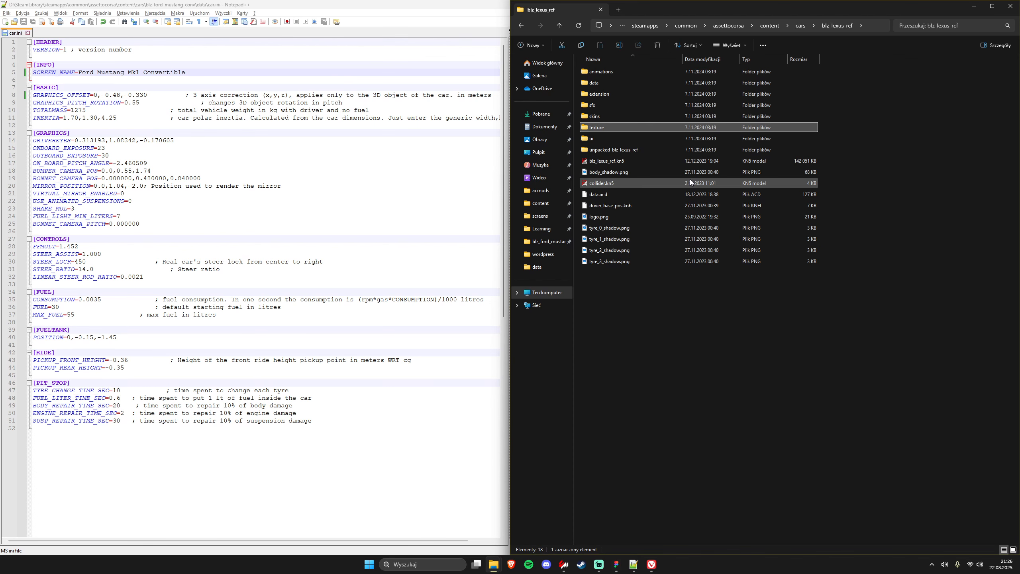
# - Open car.ini from the blz_lexus_rcf data folder and place it beside the Mustang's car.ini for reference
pyautogui.doubleClick(610, 81)
pyautogui.write('car')
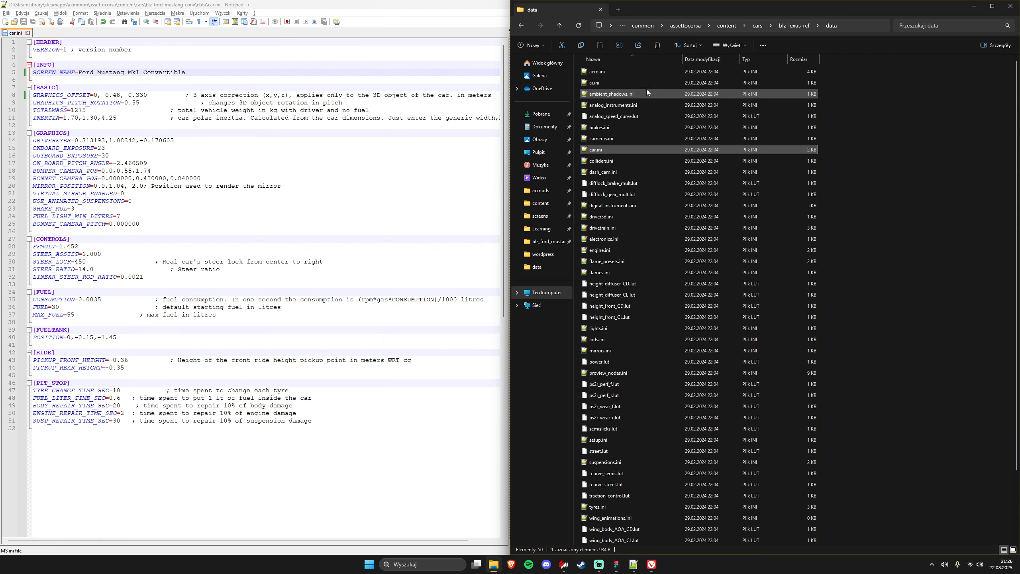
pyautogui.press('Return')
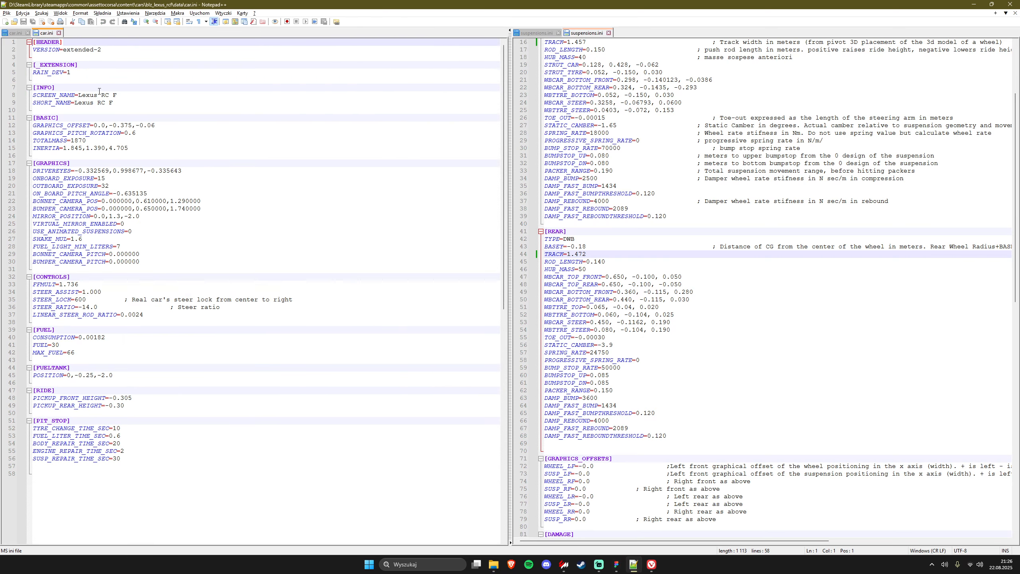
pyautogui.moveTo(52, 33); pyautogui.dragTo(531, 58)
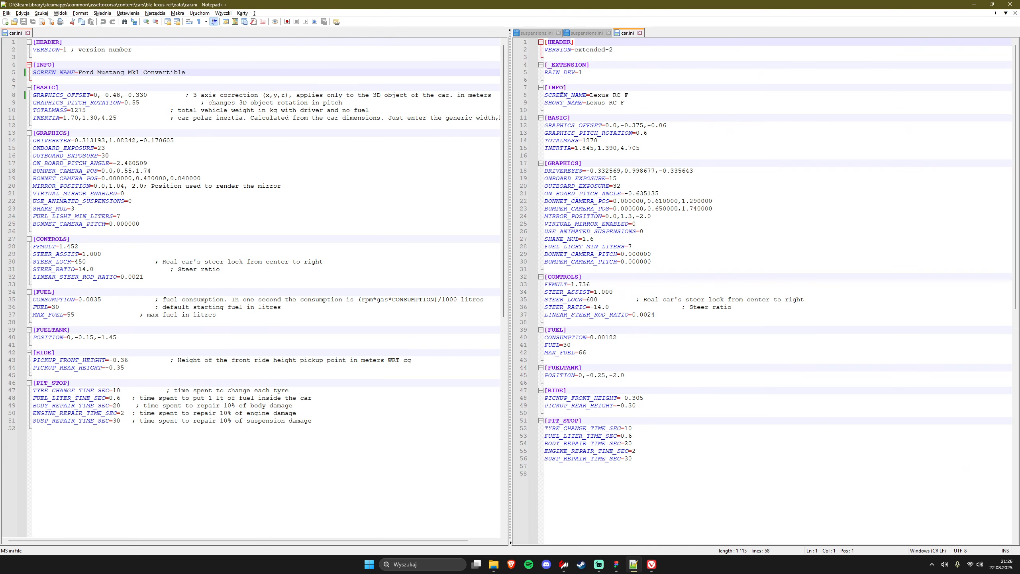
# - Add the line SHORT_NAME=Mustang Mk1 Conv below SCREEN_NAME in the Mustang's car.ini and save the file
pyautogui.click(62, 73)
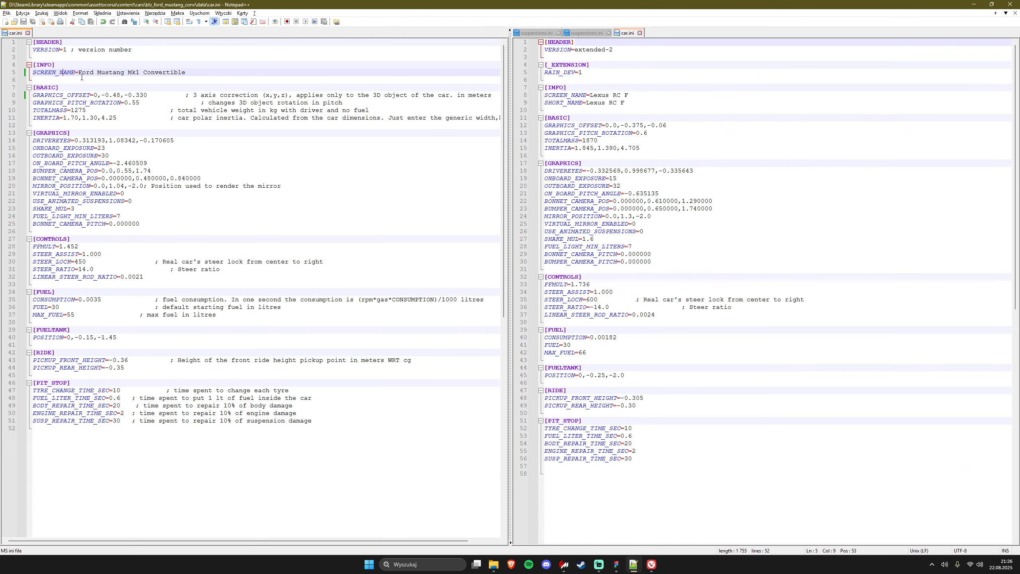
pyautogui.click(213, 75)
pyautogui.press('Return')
pyautogui.write('SHORT_')
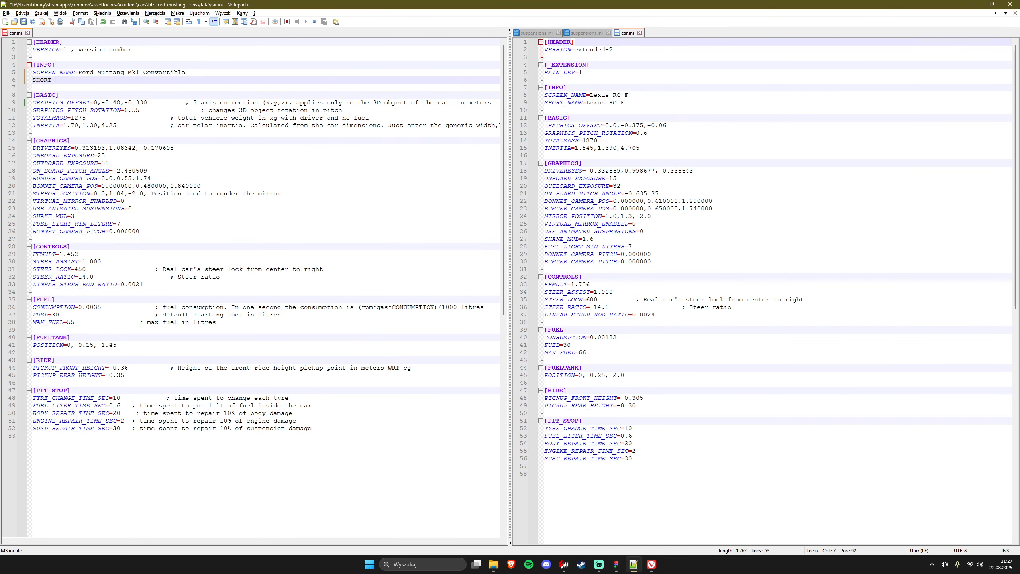
pyautogui.write('NAME=')
pyautogui.write('Must')
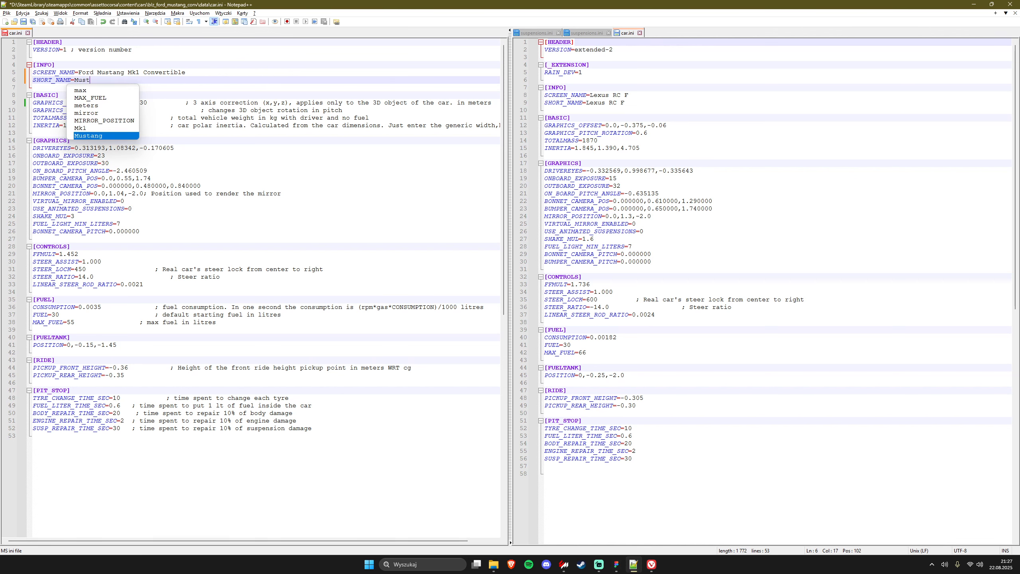
pyautogui.write('ang Mk1 Conv')
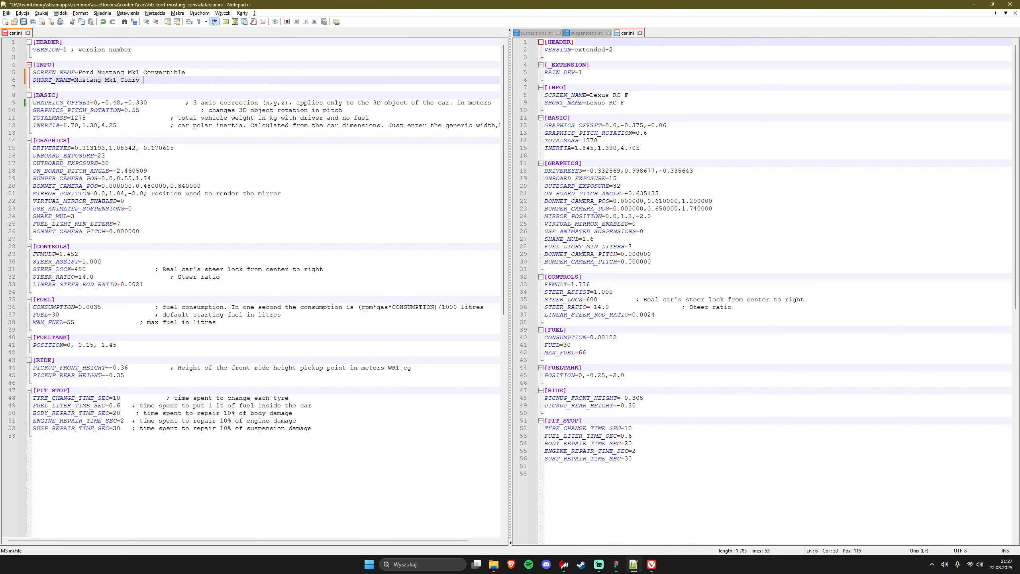
pyautogui.hotkey('ctrl', 's')
# - Review the GRAPHICS_OFFSET, GRAPHICS_PITCH_ROTATION and TOTALMASS entries in the [BASIC] section of the Mustang's car.ini
pyautogui.press('Down')
pyautogui.press('Down')
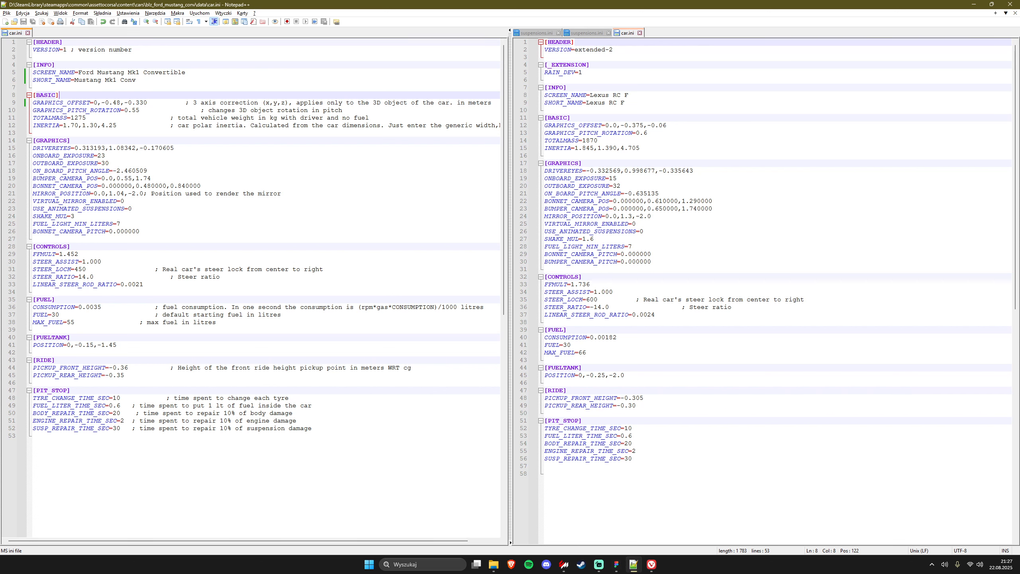
pyautogui.press('Down')
pyautogui.press('Down')
pyautogui.press('Up')
pyautogui.press('Left')
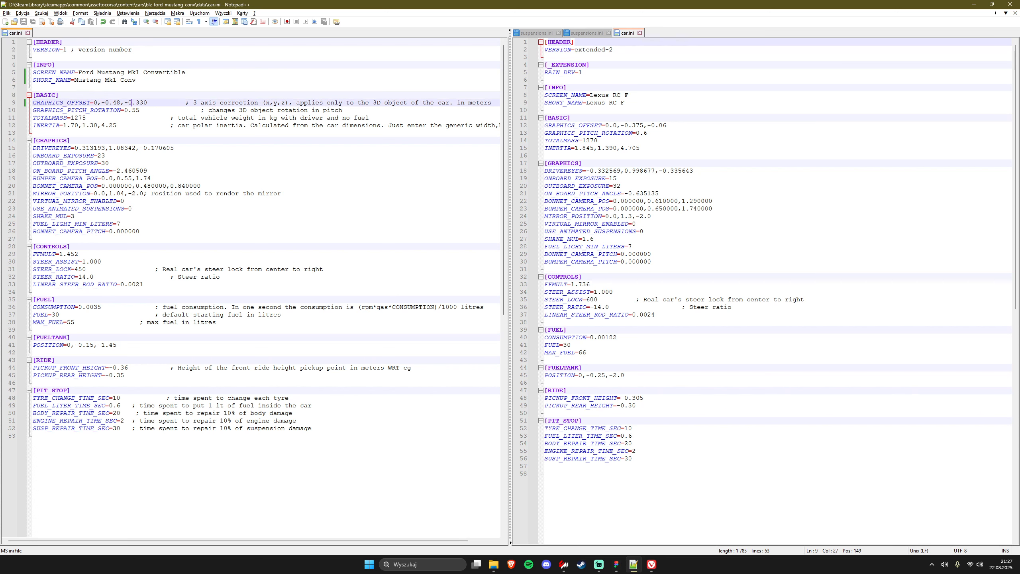
pyautogui.press('Down')
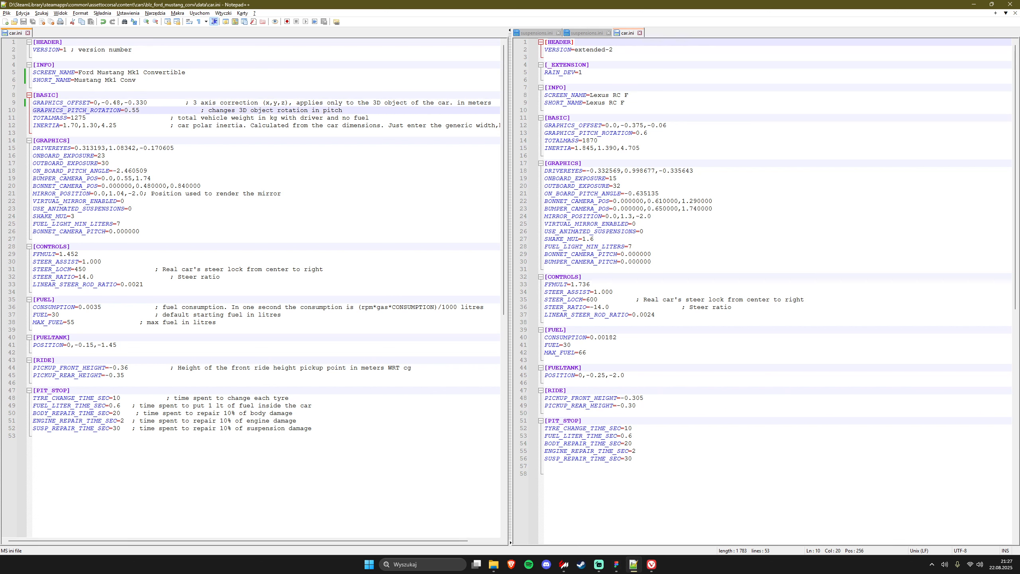
pyautogui.press('Down')
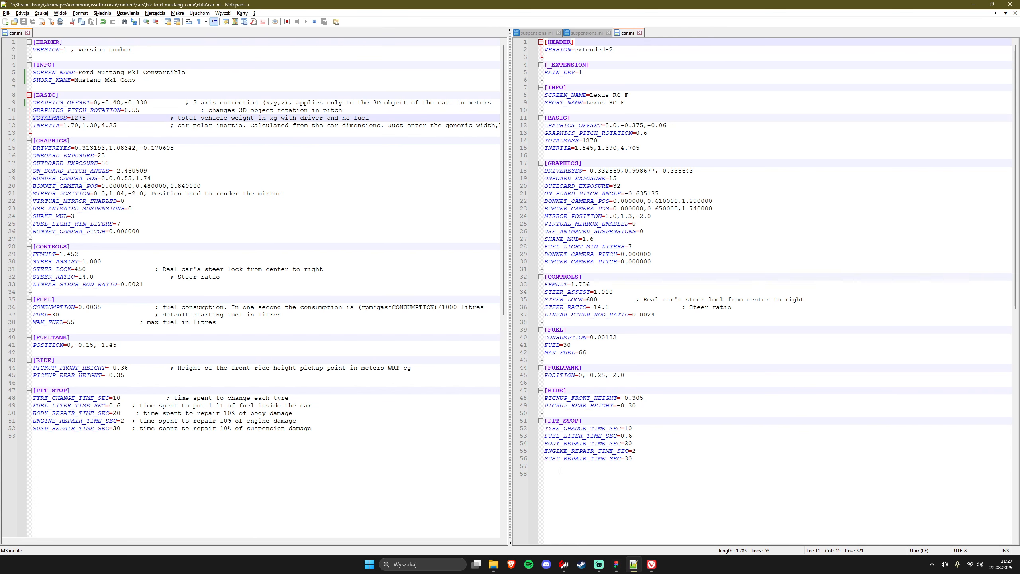
# - Look up the kerb weight of the Ford Mustang Convertible I 4.7 V8 on its auto-data.net page in the browser
pyautogui.click(652, 564)
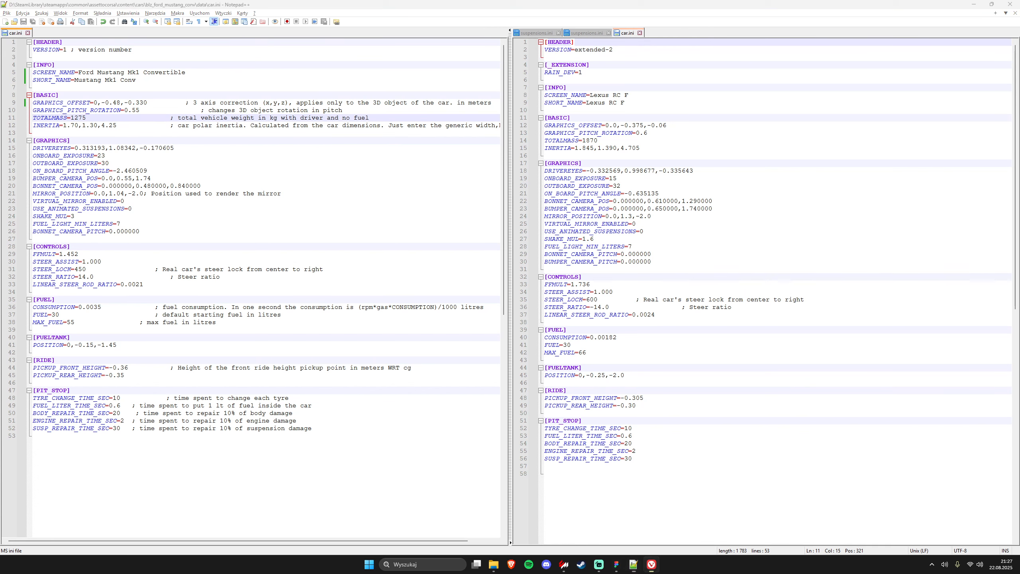
pyautogui.hotkey('ctrl', 'f')
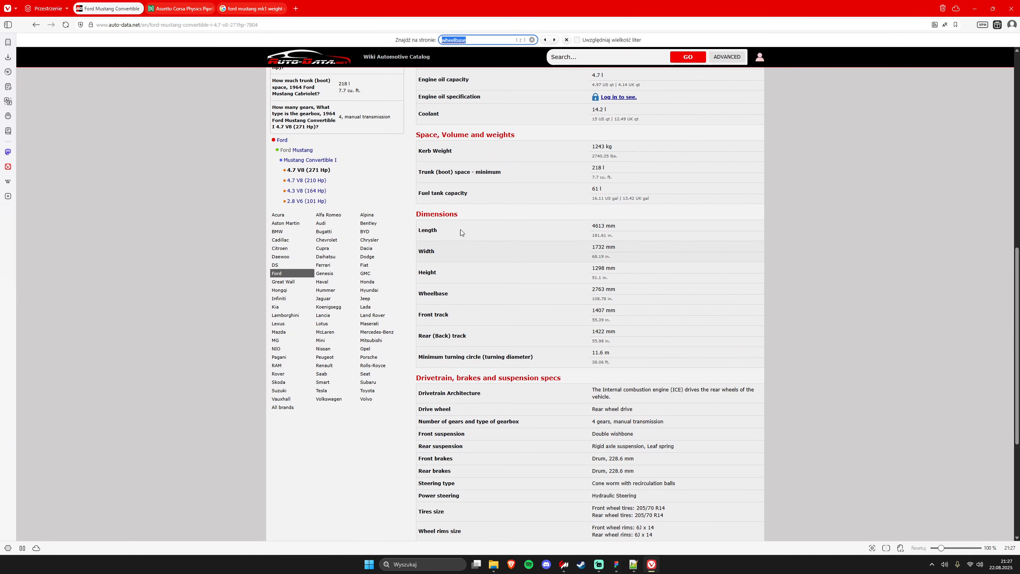
pyautogui.write('weight')
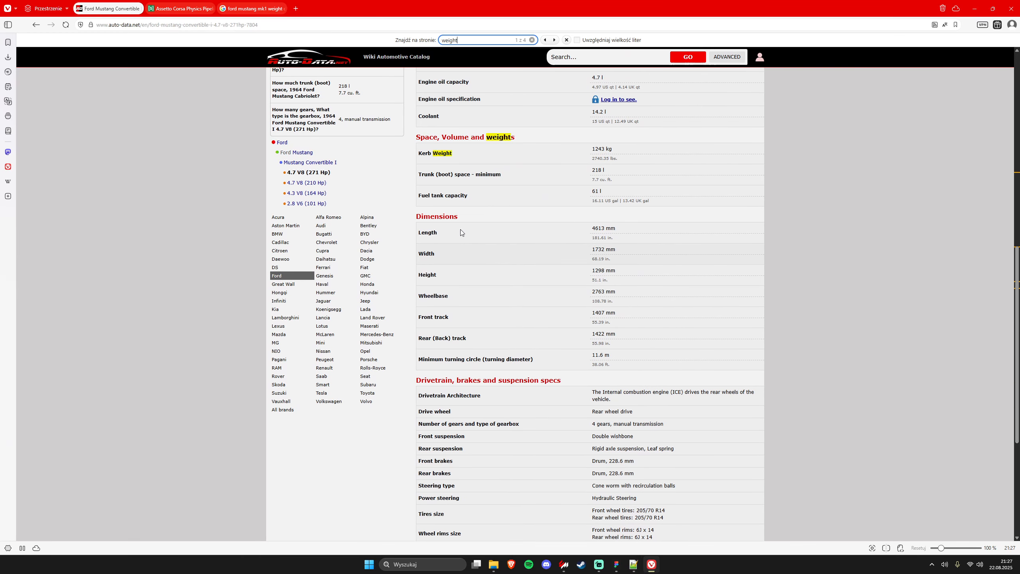
pyautogui.press('Escape')
pyautogui.moveTo(592, 135); pyautogui.dragTo(604, 136)
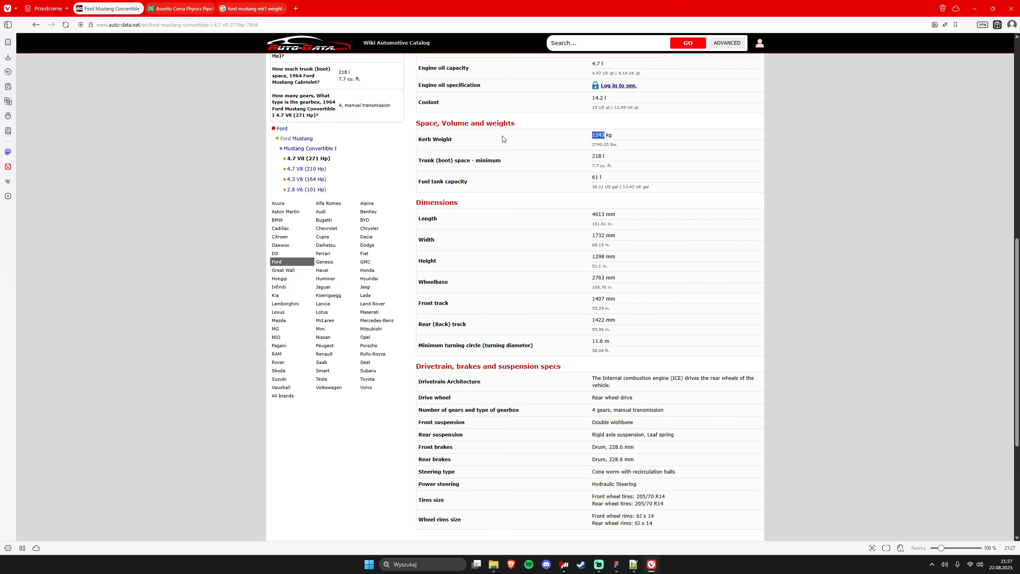
pyautogui.scroll(6, 445, 241)
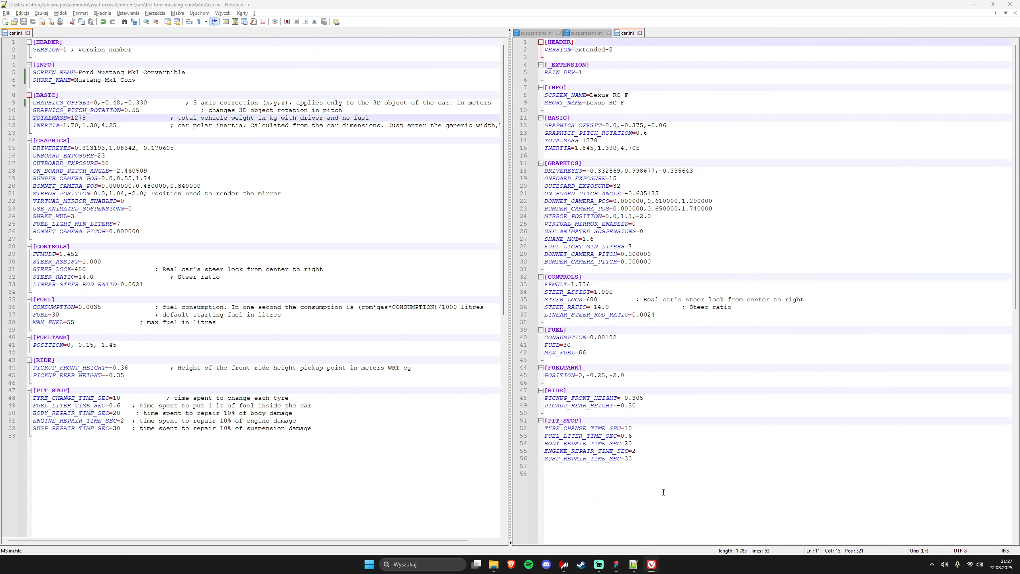
pyautogui.click(486, 3)
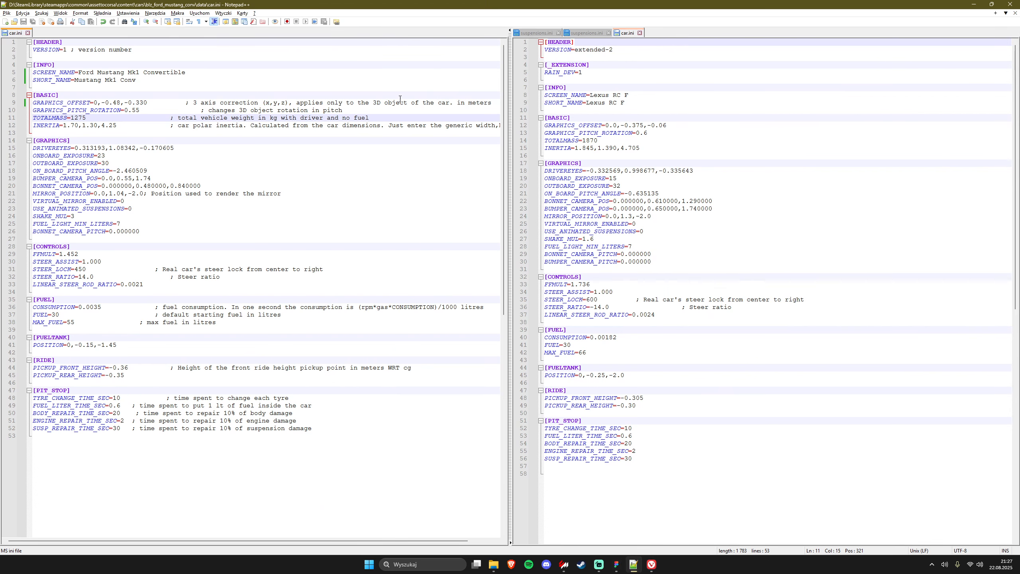
# - Open the calculator and add 75 kg for the driver to the 1243 kg kerb weight
pyautogui.press('super')
pyautogui.write('kalk')
pyautogui.press('Return')
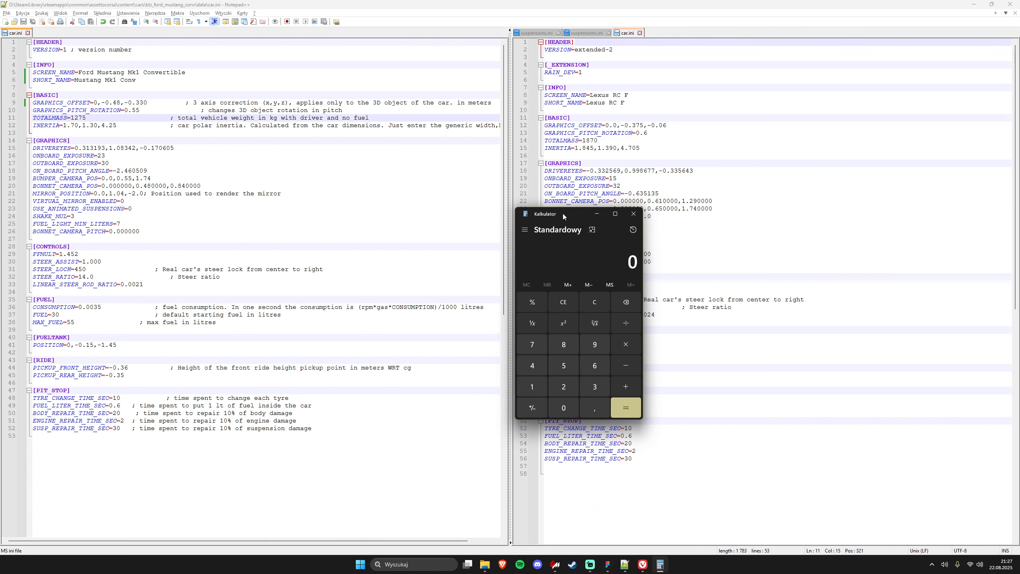
pyautogui.write('14')
pyautogui.press('BackSpace')
pyautogui.write('243 + 75')
pyautogui.press('Return')
pyautogui.moveTo(548, 216); pyautogui.dragTo(686, 222)
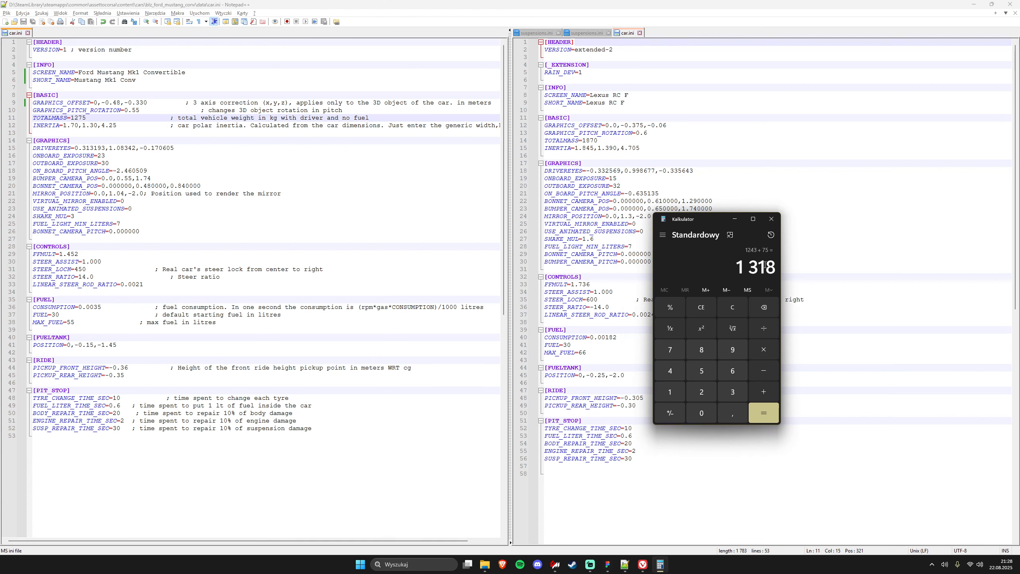
# - Set TOTALMASS to 1318 in the [BASIC] section of the Mustang's car.ini
pyautogui.click(416, 3)
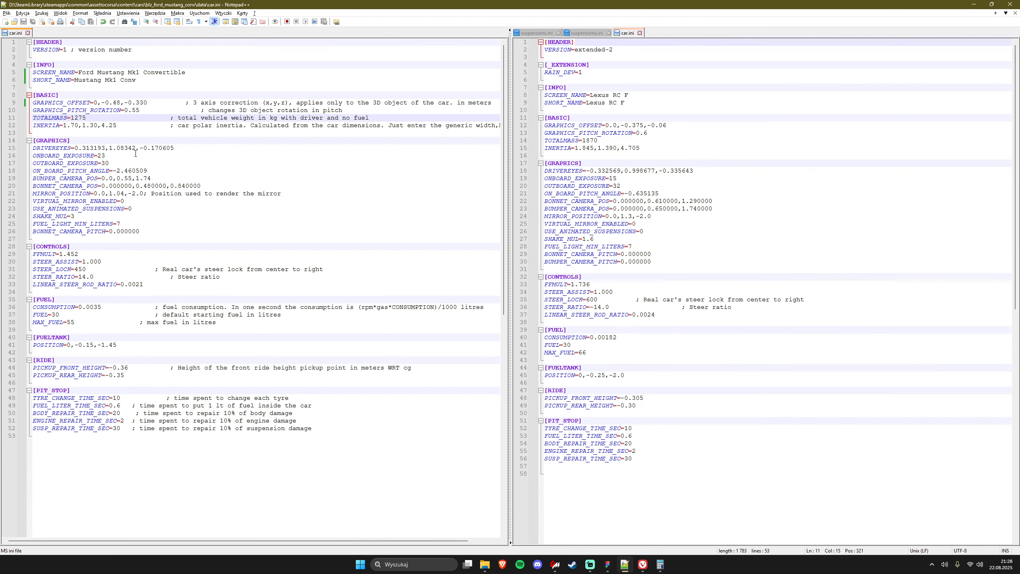
pyautogui.hotkey('shift', 'Left')
pyautogui.hotkey('shift', 'Left')
pyautogui.hotkey('shift', 'Left')
pyautogui.write('318')
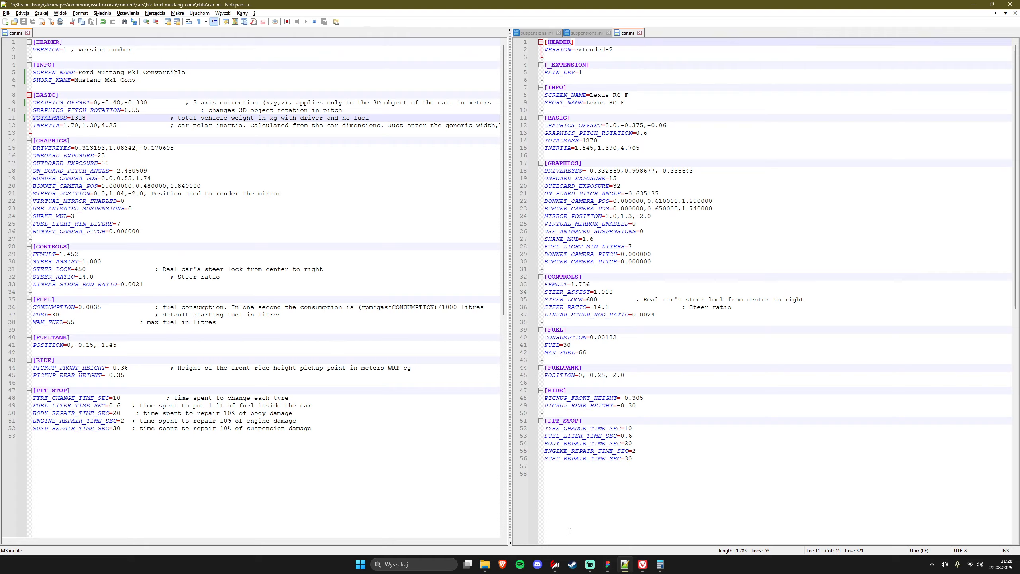
# - Switch to Content Manager, open the Ford Mustang Convertible '65 details and set its weight to 1243 kg
pyautogui.click(555, 564)
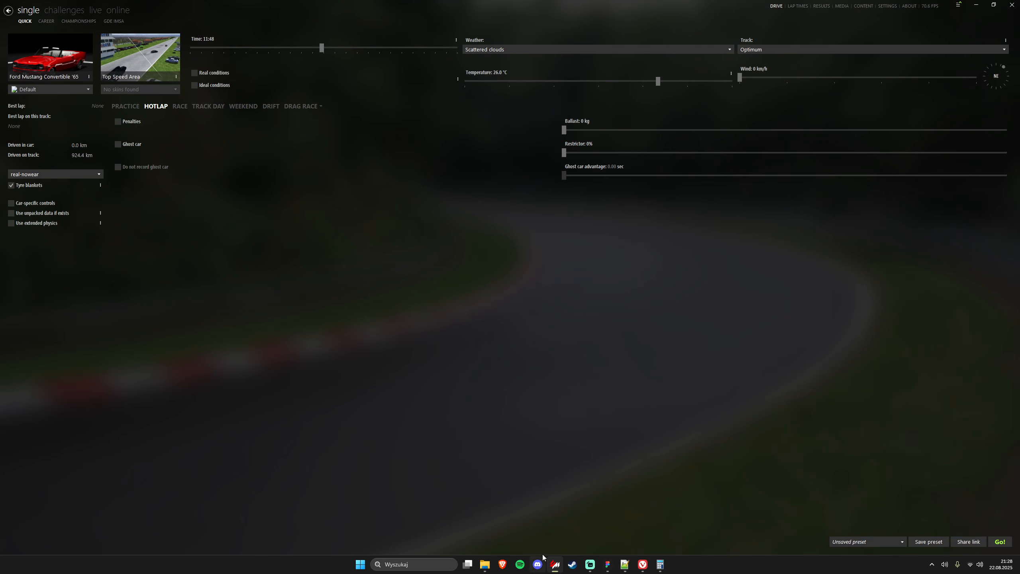
pyautogui.rightClick(85, 40)
pyautogui.click(164, 172)
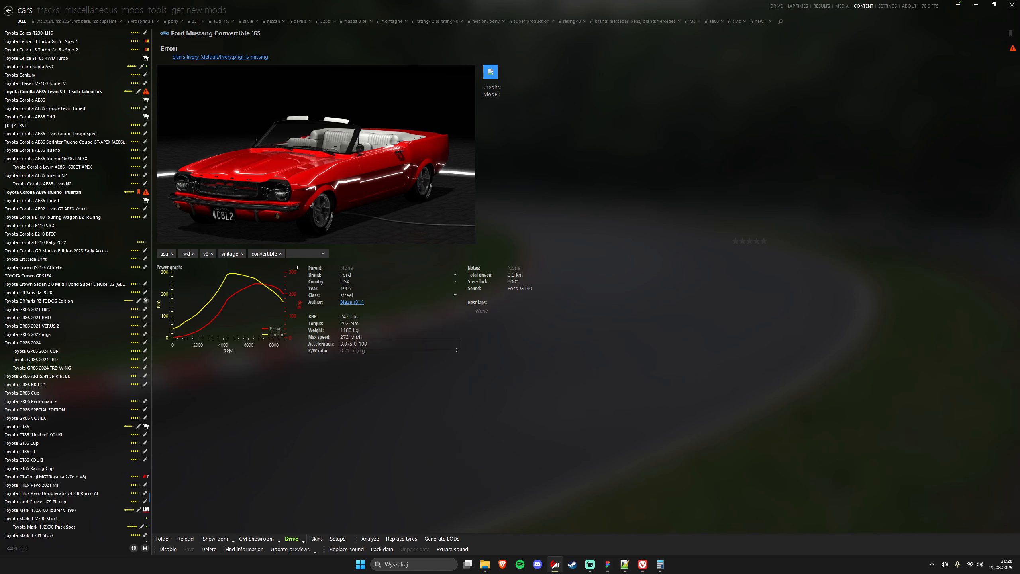
pyautogui.click(352, 330)
pyautogui.hotkey('shift', 'Left')
pyautogui.hotkey('shift', 'Left')
pyautogui.write('2')
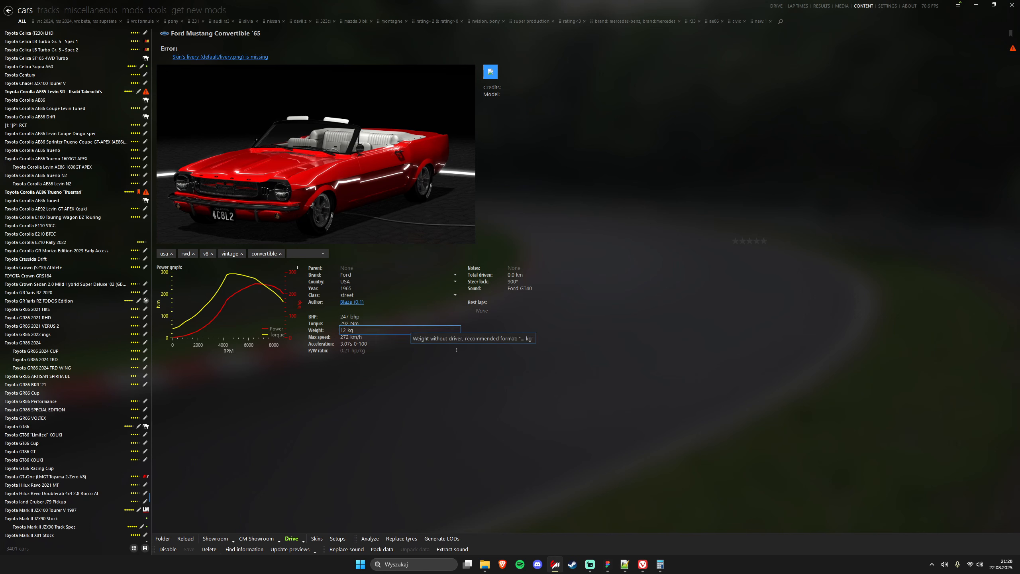
pyautogui.write('43')
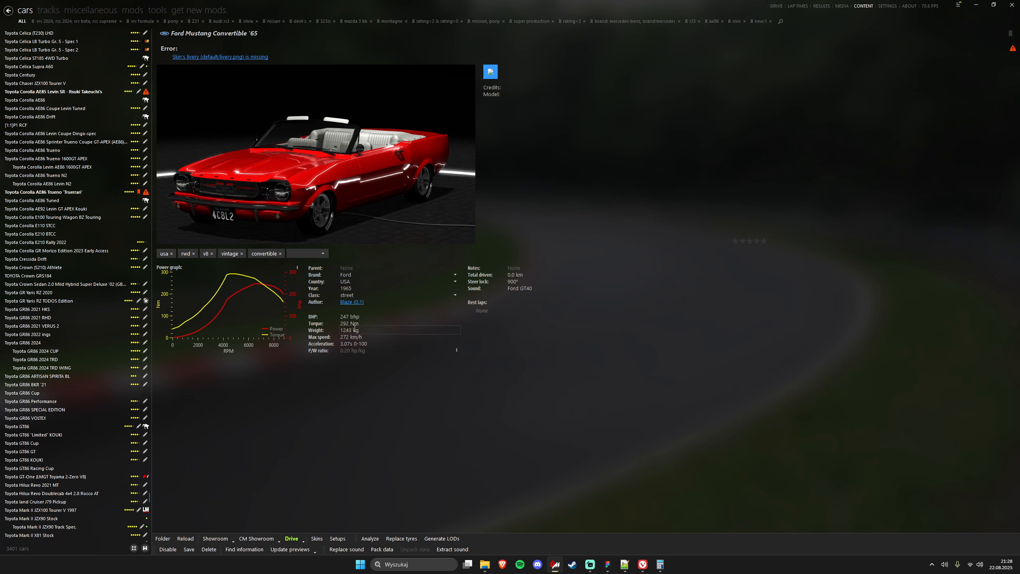
pyautogui.click(364, 385)
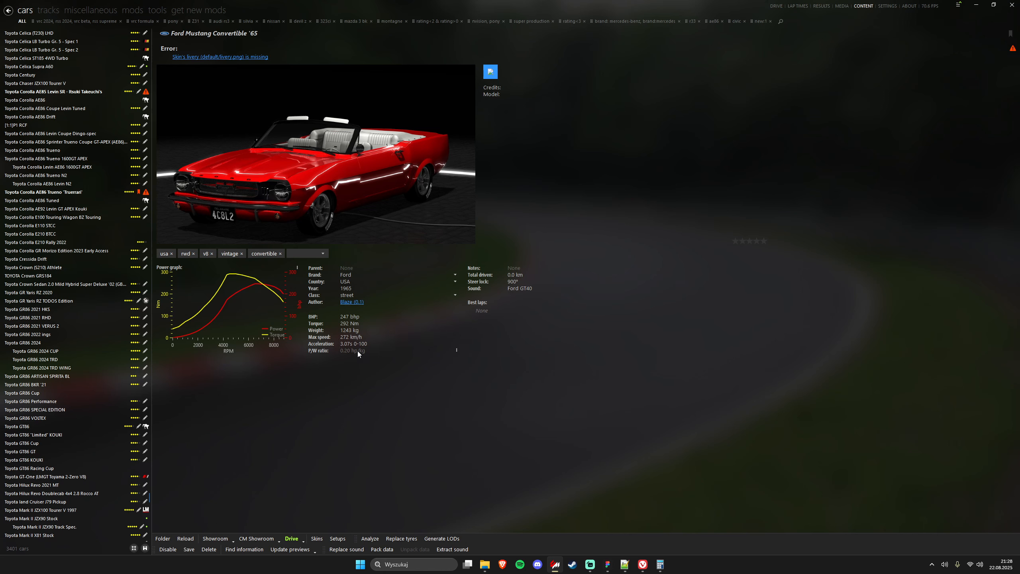
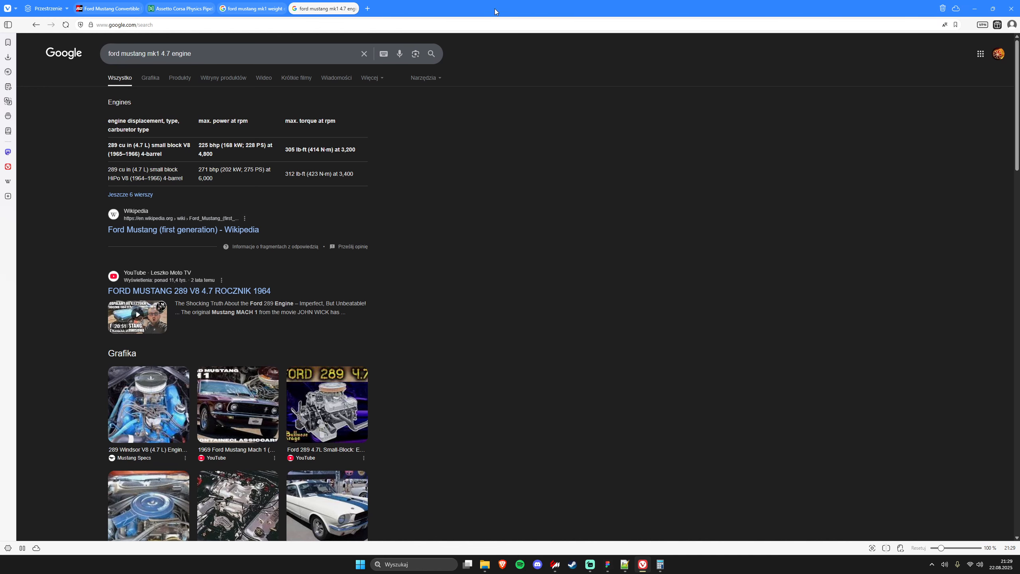
# - Move the browser window out of the way and set the Mustang's torque to 422 Nm
pyautogui.moveTo(504, 3); pyautogui.dragTo(1019, 241)
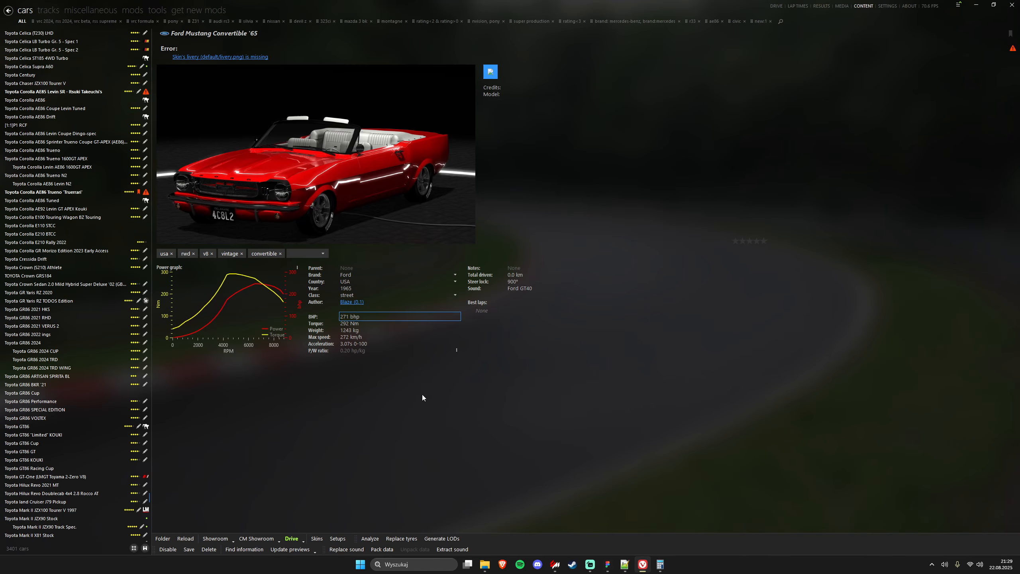
pyautogui.doubleClick(347, 325)
pyautogui.write('43')
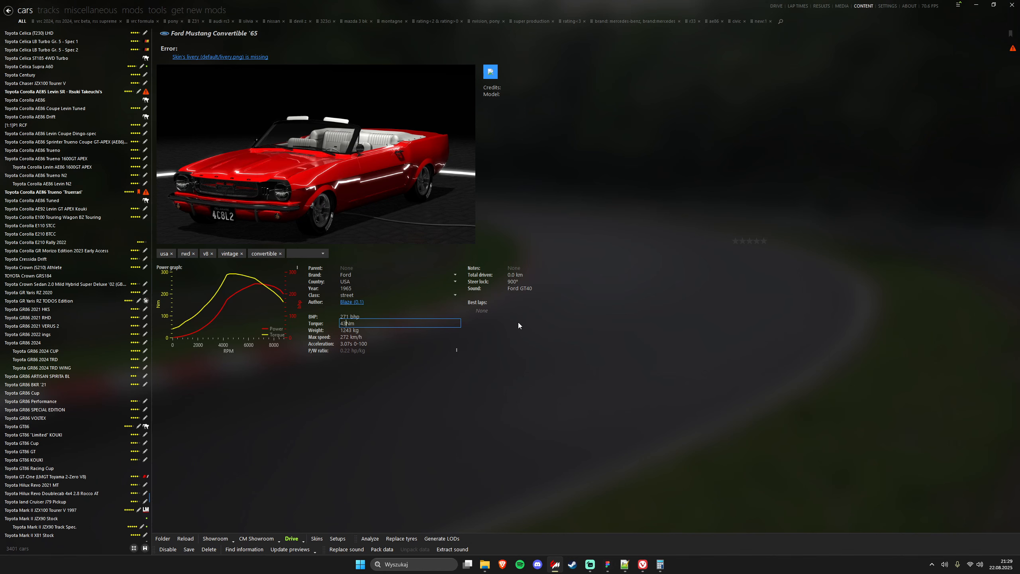
pyautogui.press('BackSpace')
pyautogui.press('BackSpace')
pyautogui.press('BackSpace')
pyautogui.press('BackSpace')
pyautogui.write('22')
pyautogui.press('Tab')
# - Bring the browser back beside the car details and search Google for ford mustang mk1 4.7 top speed
pyautogui.click(362, 337)
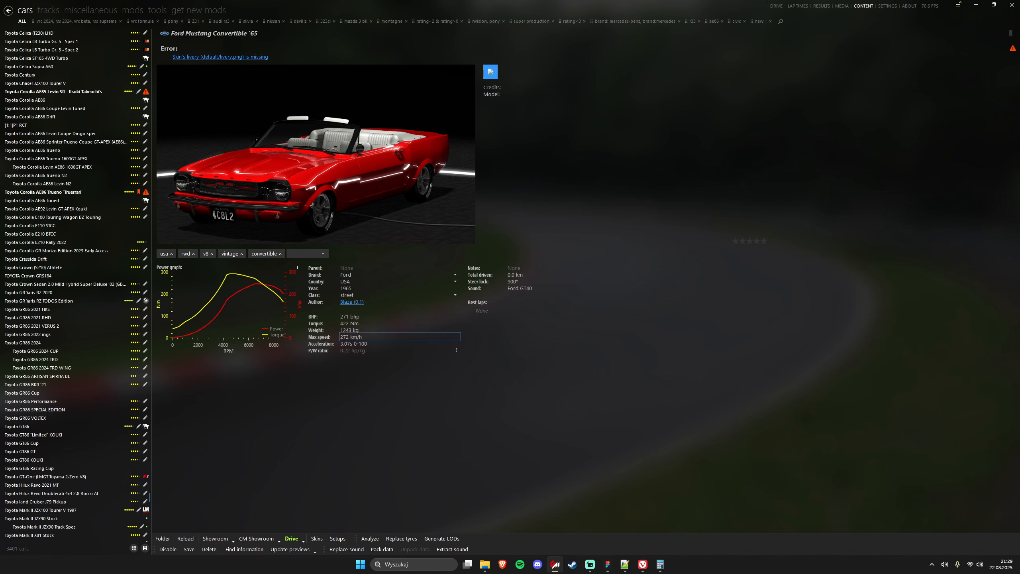
pyautogui.hotkey('alt', 'Tab')
pyautogui.moveTo(1019, 141); pyautogui.dragTo(828, 174)
pyautogui.click(755, 175)
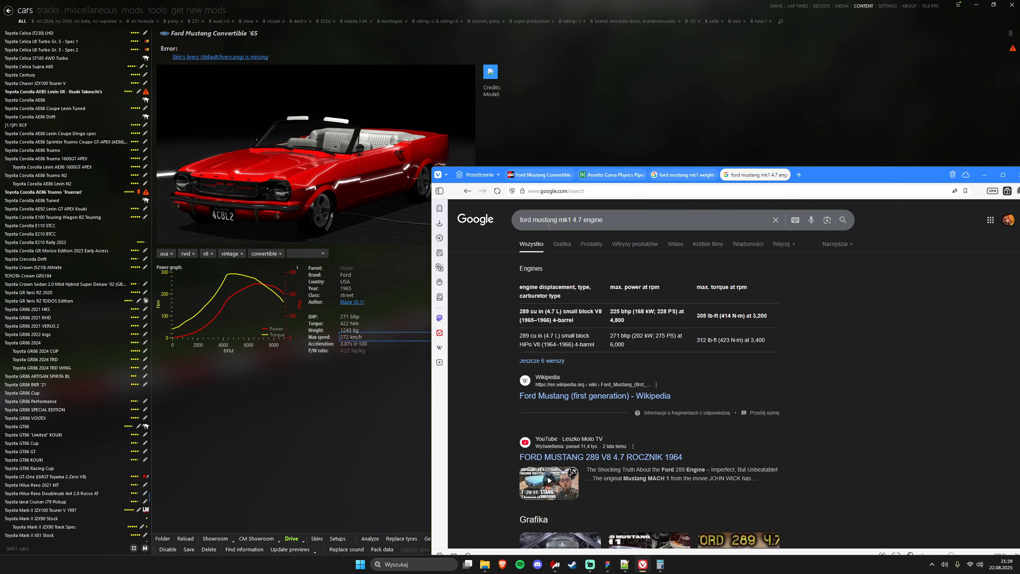
pyautogui.doubleClick(590, 220)
pyautogui.write('topo')
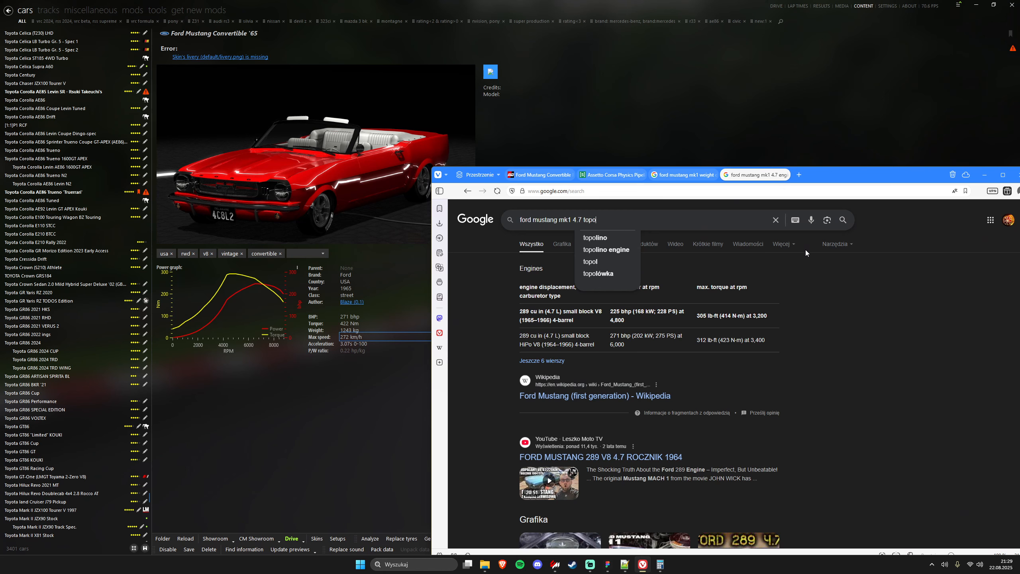
pyautogui.press('BackSpace')
pyautogui.write('speed')
pyautogui.press('Return')
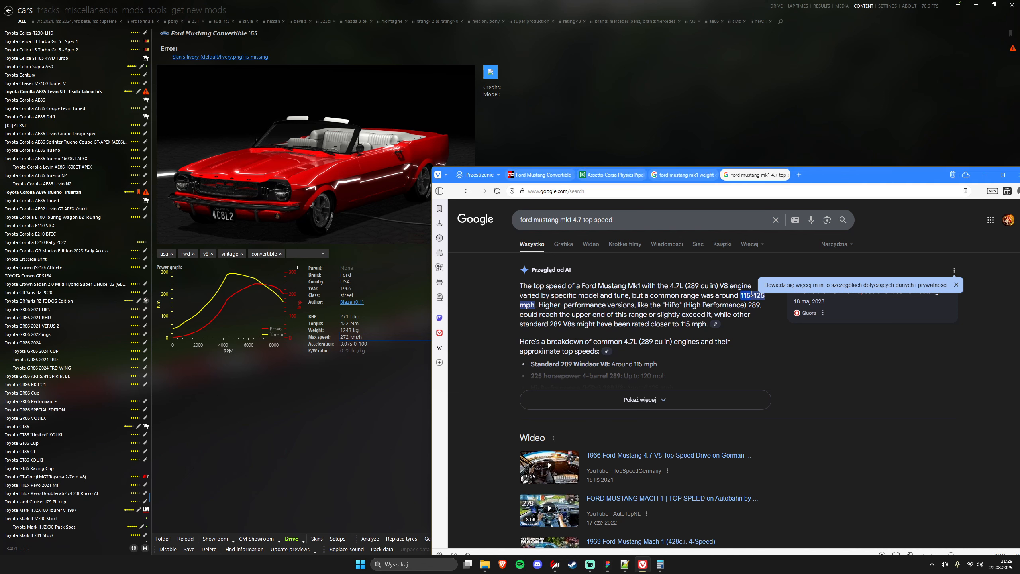
# - Convert the Mustang's 115 mph top speed to km/h with a Google search
pyautogui.moveTo(751, 295); pyautogui.dragTo(815, 179)
pyautogui.click(633, 217)
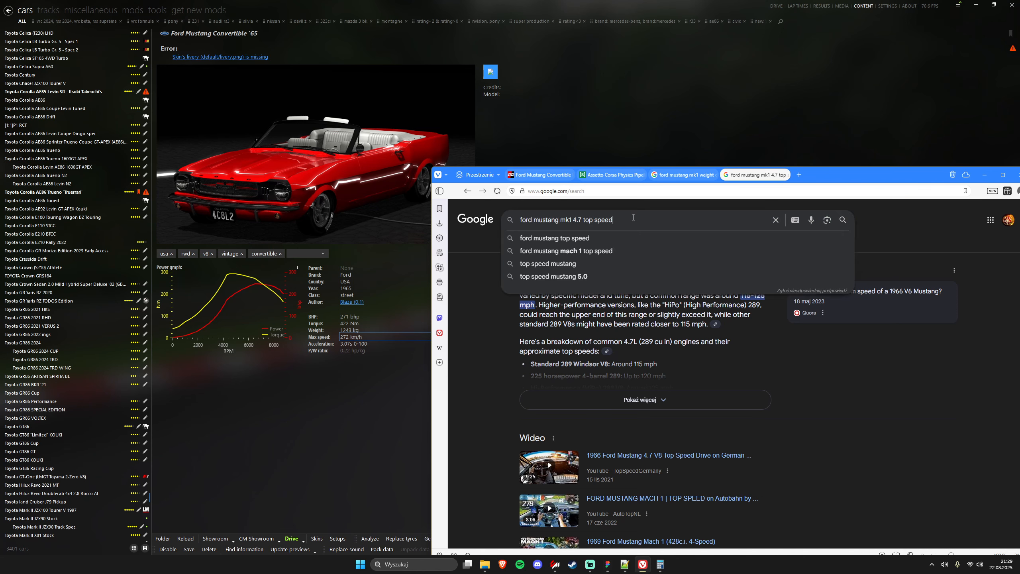
pyautogui.hotkey('ctrl', 'a')
pyautogui.write('115mp')
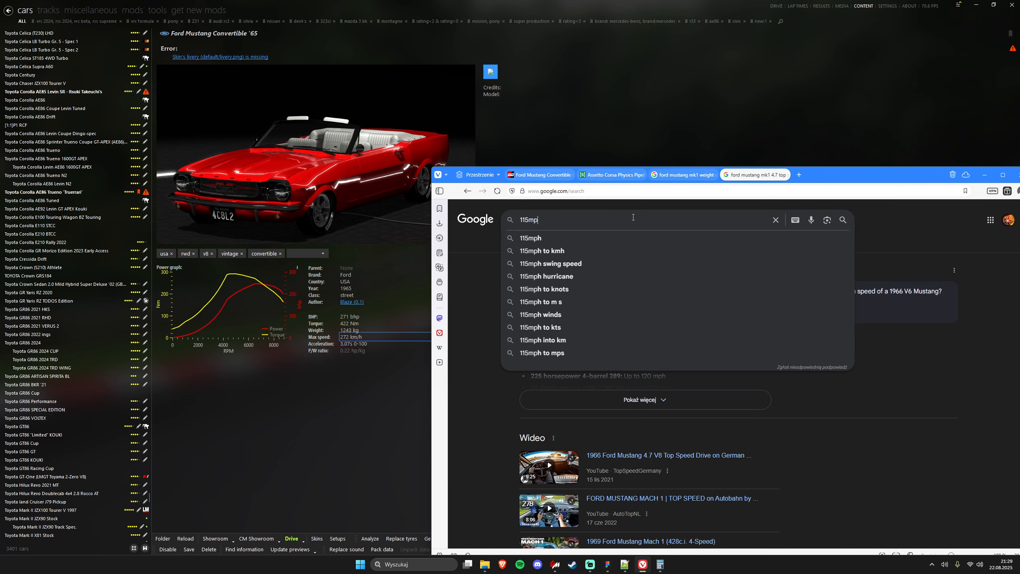
pyautogui.write('h to kmh')
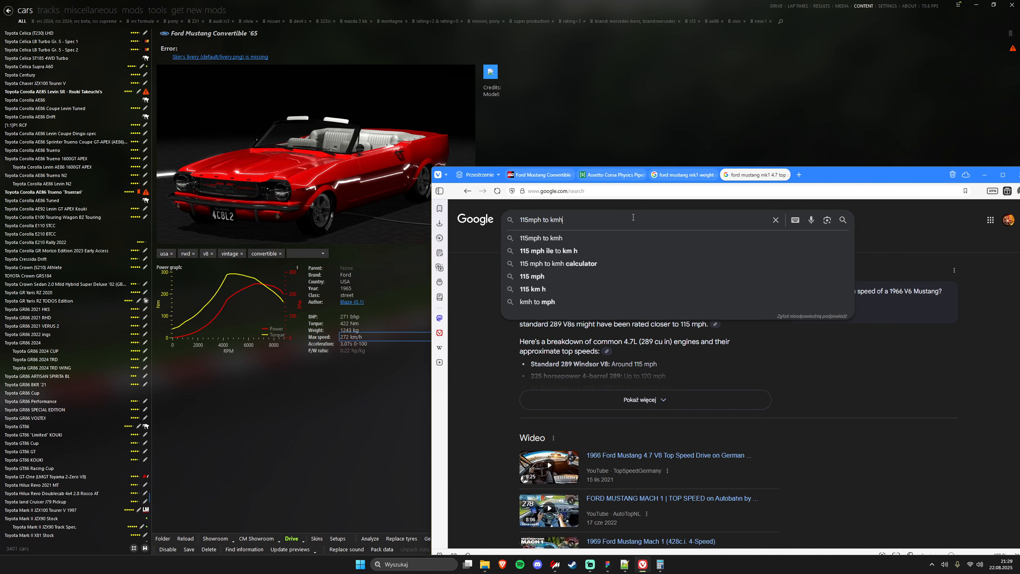
pyautogui.press('Return')
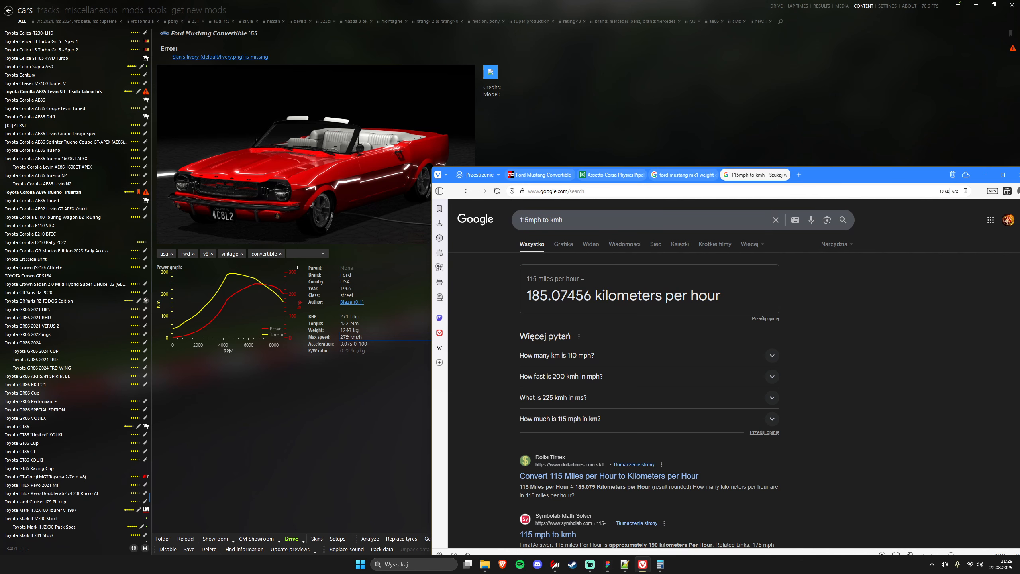
# - Set the Mustang's max speed to 185 km/h in the car details
pyautogui.click(345, 336)
pyautogui.press('Delete')
pyautogui.press('BackSpace')
pyautogui.press('BackSpace')
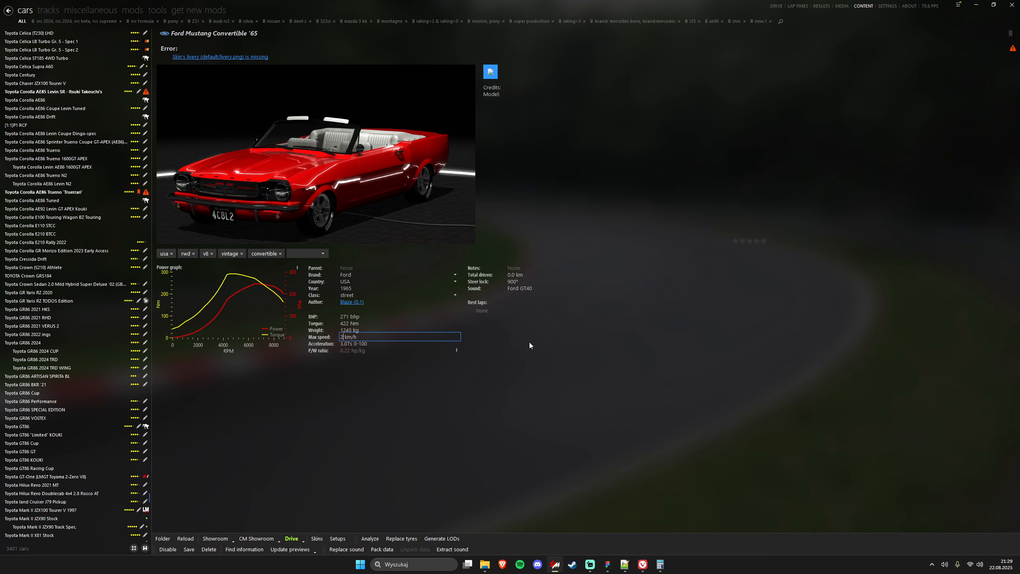
pyautogui.write('185')
pyautogui.press('Tab')
# - Return to the Mustang top speed search in the browser and search for ford mustang mk1 4.7 0-100 instead
pyautogui.hotkey('alt', 'Tab')
pyautogui.hotkey('alt', 'Left')
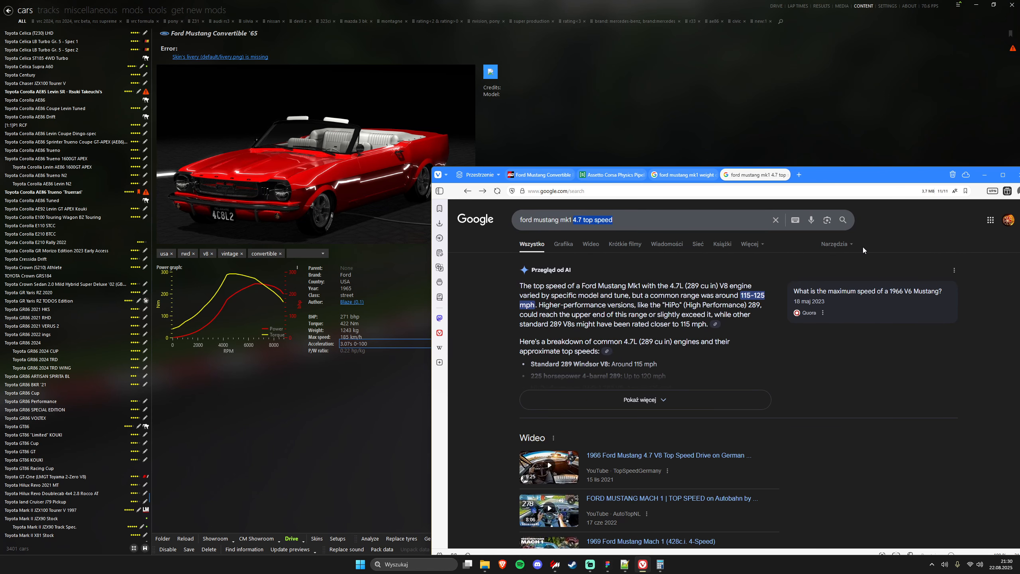
pyautogui.press('BackSpace')
pyautogui.press('BackSpace')
pyautogui.press('BackSpace')
pyautogui.press('BackSpace')
pyautogui.press('BackSpace')
pyautogui.press('BackSpace')
pyautogui.press('BackSpace')
pyautogui.press('BackSpace')
pyautogui.press('BackSpace')
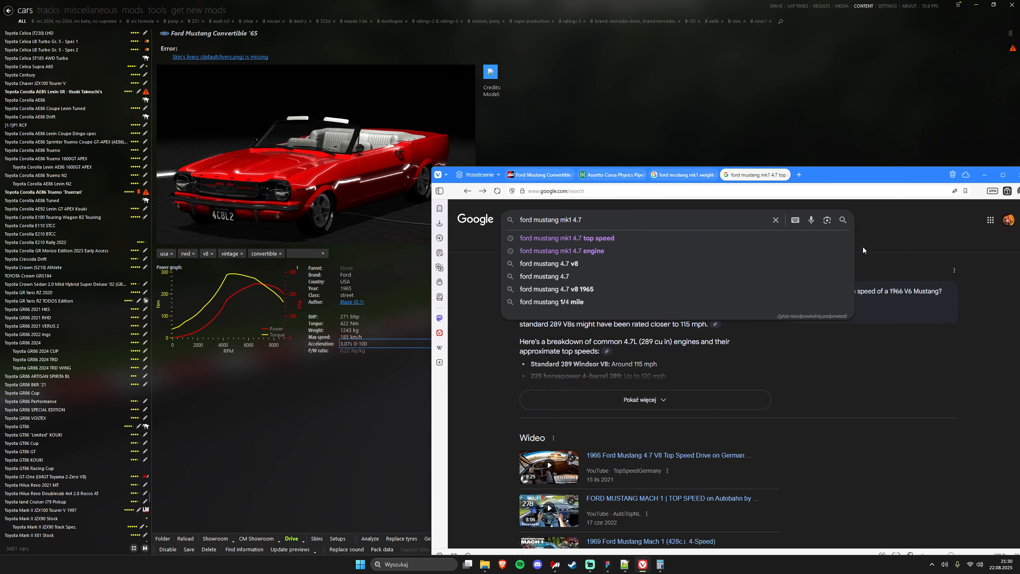
pyautogui.write('0-100')
pyautogui.press('Return')
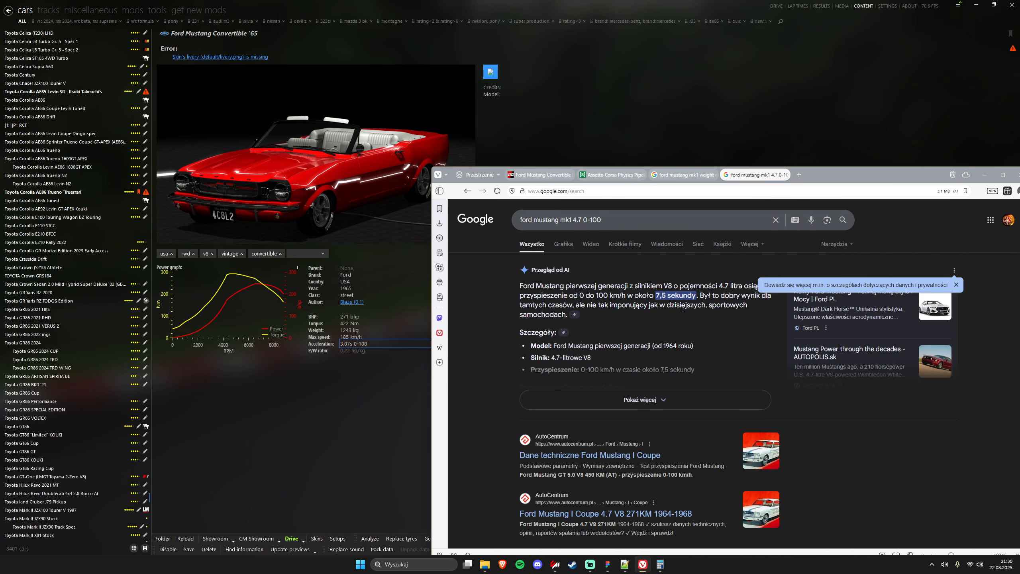
# - Set the Mustang's 0-100 acceleration time to 7.5 s, save the car details and return to the drive page
pyautogui.click(391, 327)
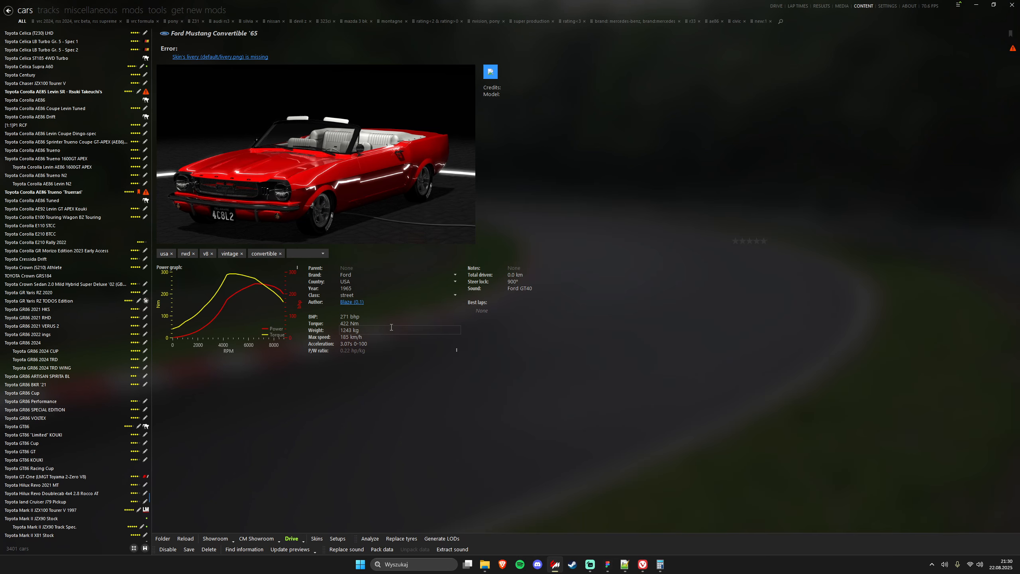
pyautogui.click(347, 345)
pyautogui.press('BackSpace')
pyautogui.press('BackSpace')
pyautogui.press('BackSpace')
pyautogui.press('BackSpace')
pyautogui.write('7.5')
pyautogui.press('Return')
pyautogui.click(189, 549)
pyautogui.moveTo(220, 296)
pyautogui.click(777, 6)
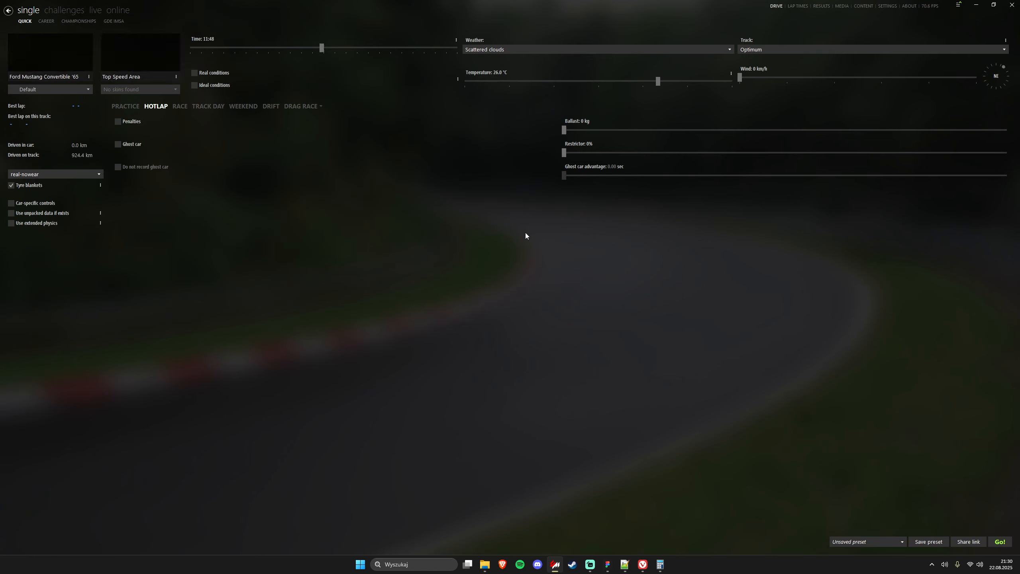
# - Switch to Notepad++ and review the graphics and controls entries in the Mustang's car.ini
pyautogui.click(624, 565)
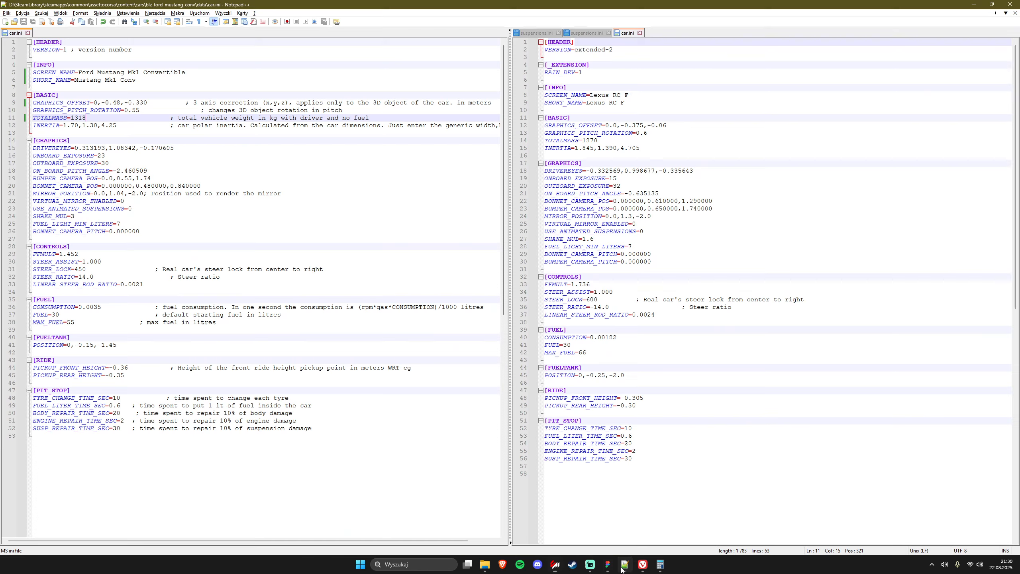
pyautogui.click(79, 148)
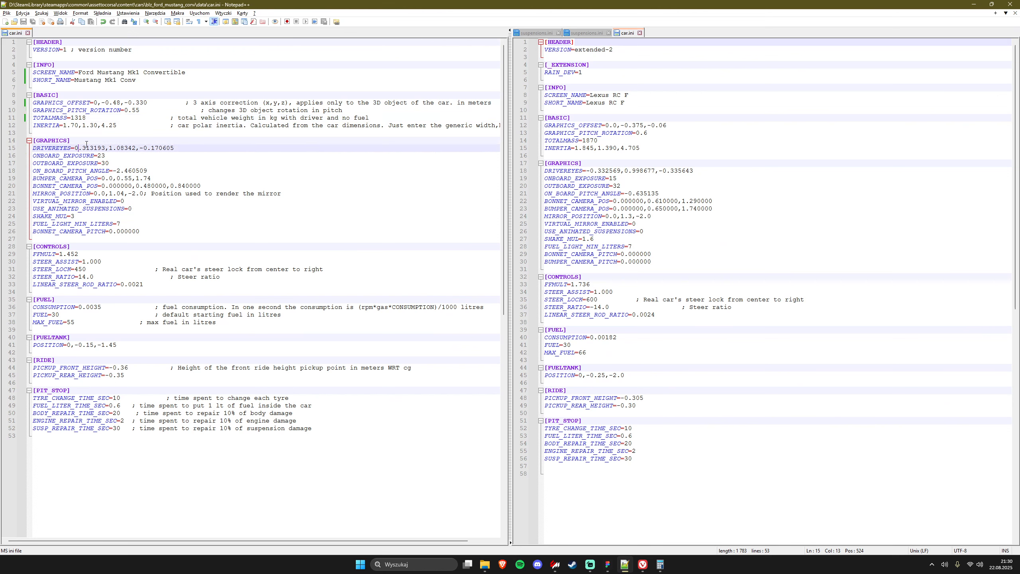
pyautogui.click(72, 155)
pyautogui.click(79, 163)
pyautogui.click(81, 171)
pyautogui.click(83, 178)
pyautogui.click(83, 185)
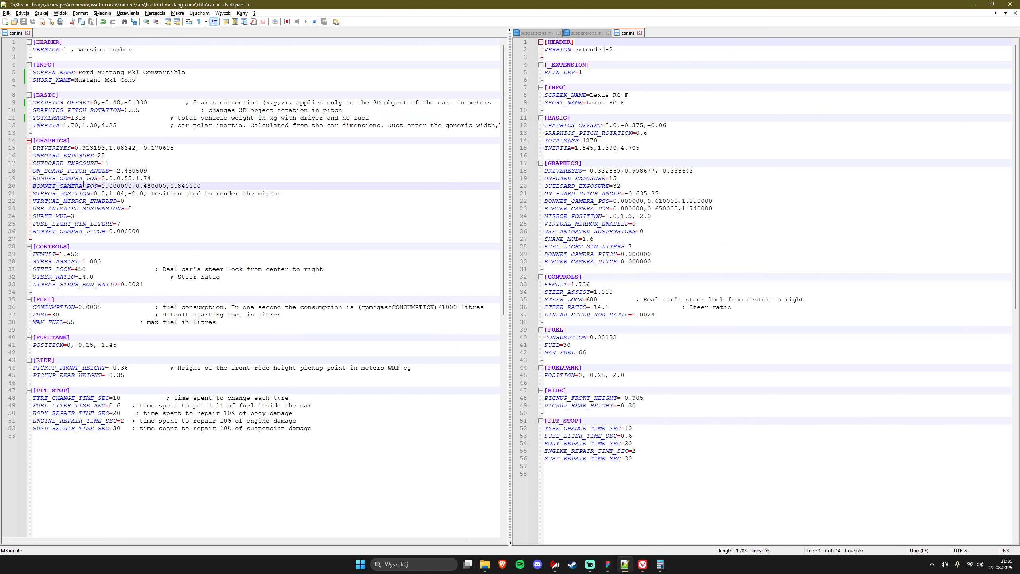
pyautogui.click(81, 194)
pyautogui.click(78, 201)
pyautogui.click(74, 208)
pyautogui.click(72, 208)
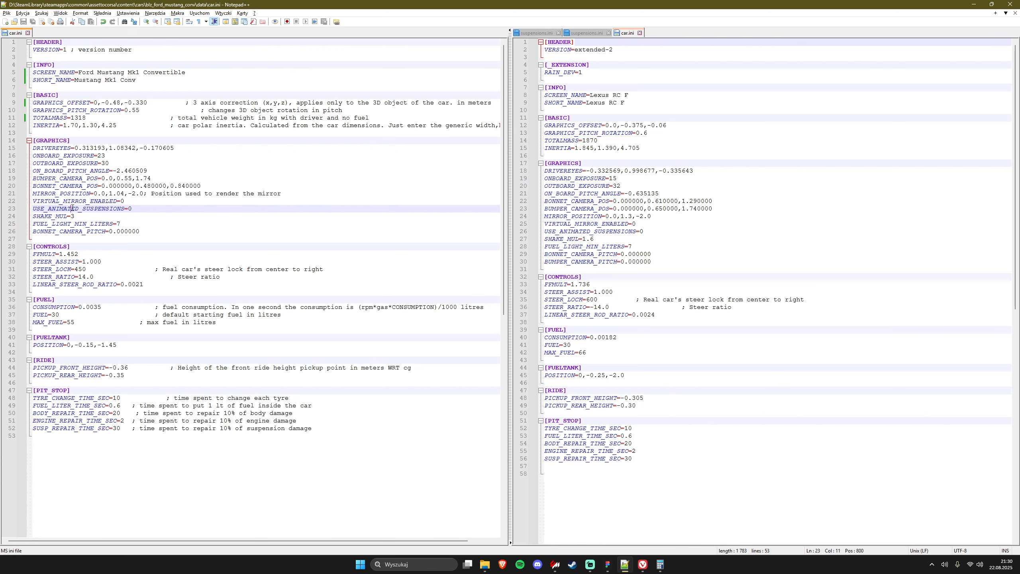
pyautogui.click(69, 216)
pyautogui.click(67, 224)
pyautogui.click(67, 232)
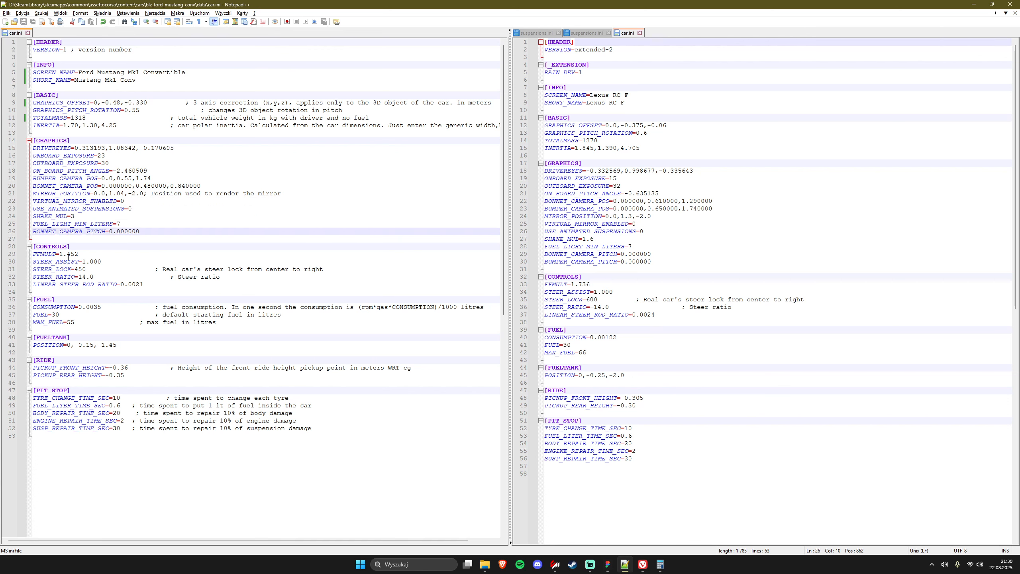
pyautogui.click(61, 247)
pyautogui.click(61, 254)
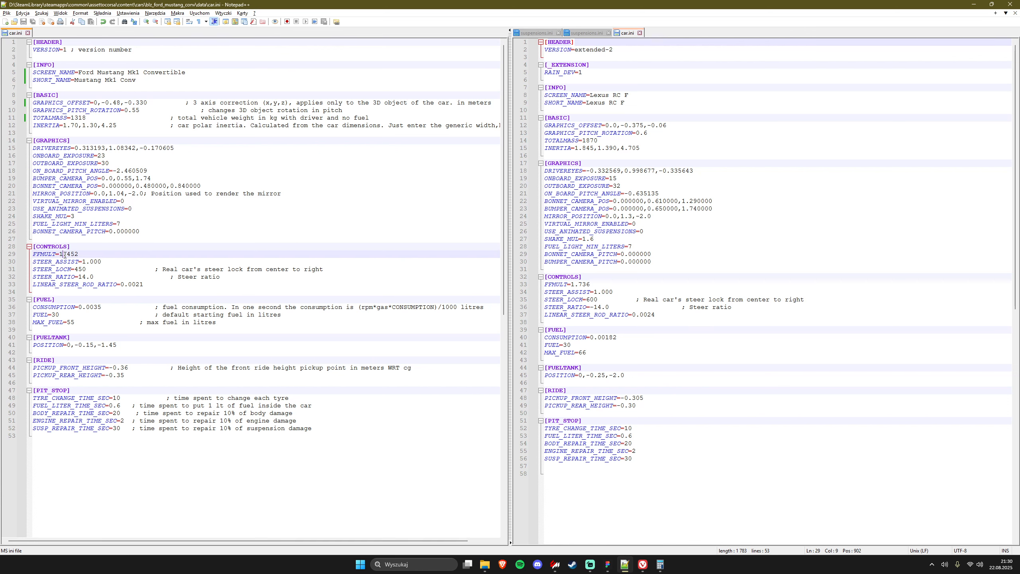
pyautogui.click(60, 269)
pyautogui.click(58, 283)
pyautogui.scroll(-2, 64, 285)
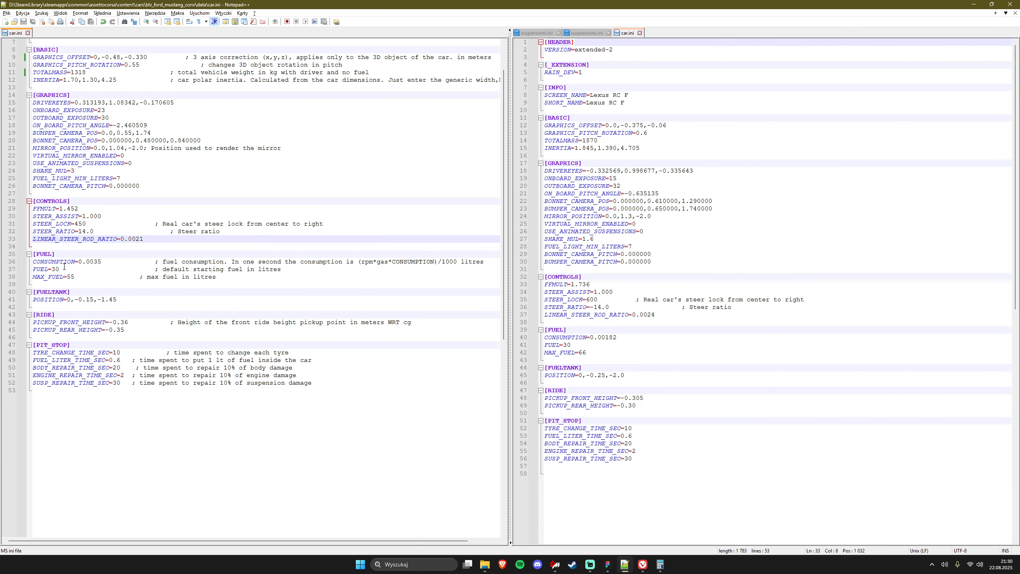
# - Check the fuel entries in car.ini, switch to the browser and find the fuel tank capacity on the Mustang's auto-data.net specifications page
pyautogui.click(87, 261)
pyautogui.click(64, 270)
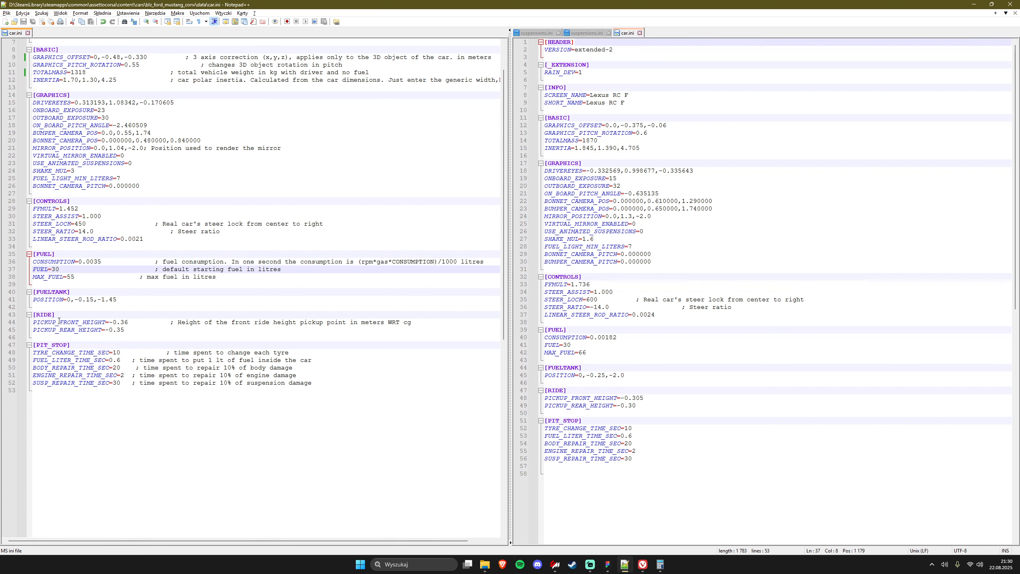
pyautogui.moveTo(33, 277); pyautogui.dragTo(74, 278)
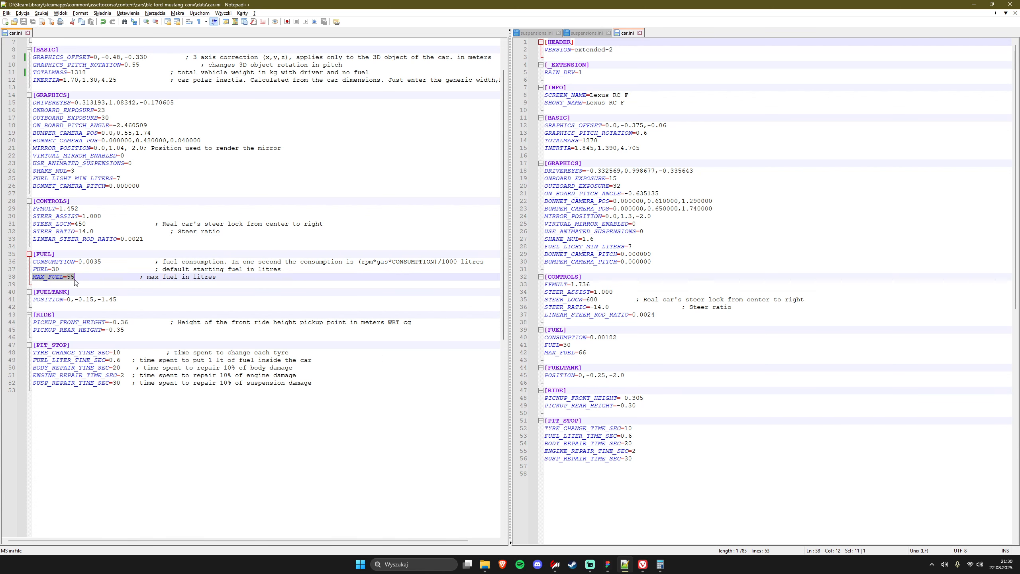
pyautogui.click(642, 565)
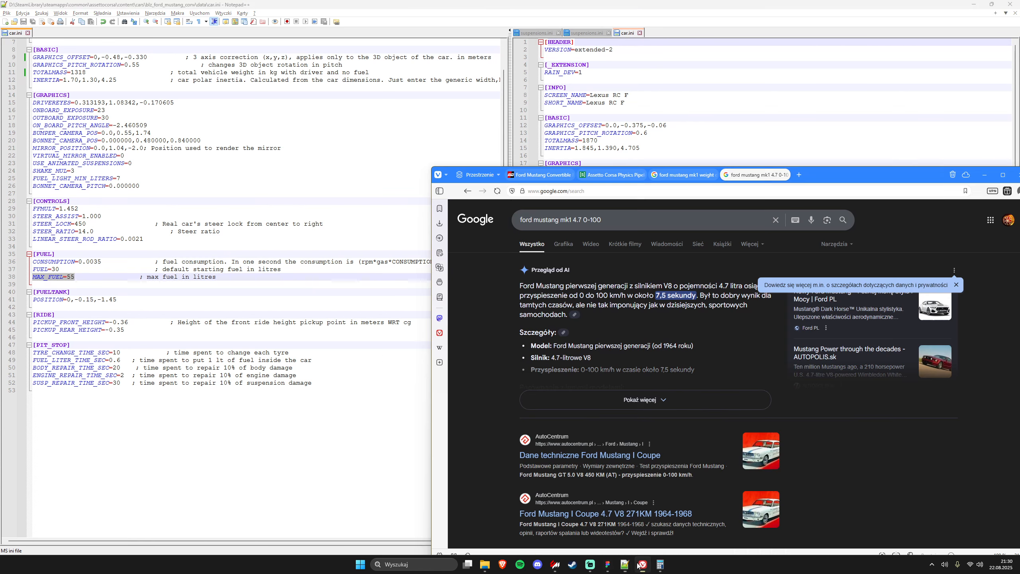
pyautogui.click(541, 174)
pyautogui.write('fuel')
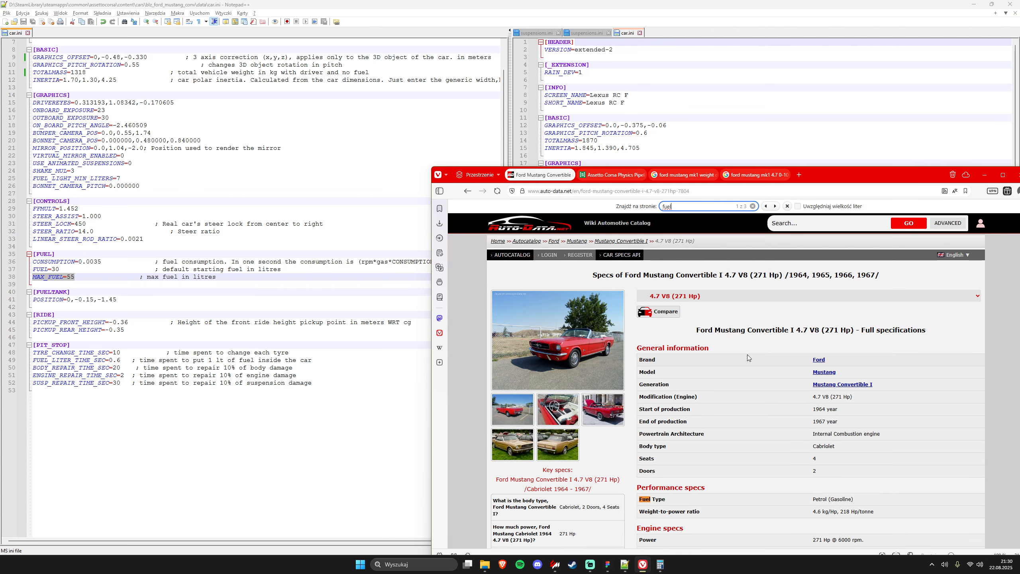
pyautogui.click(775, 206)
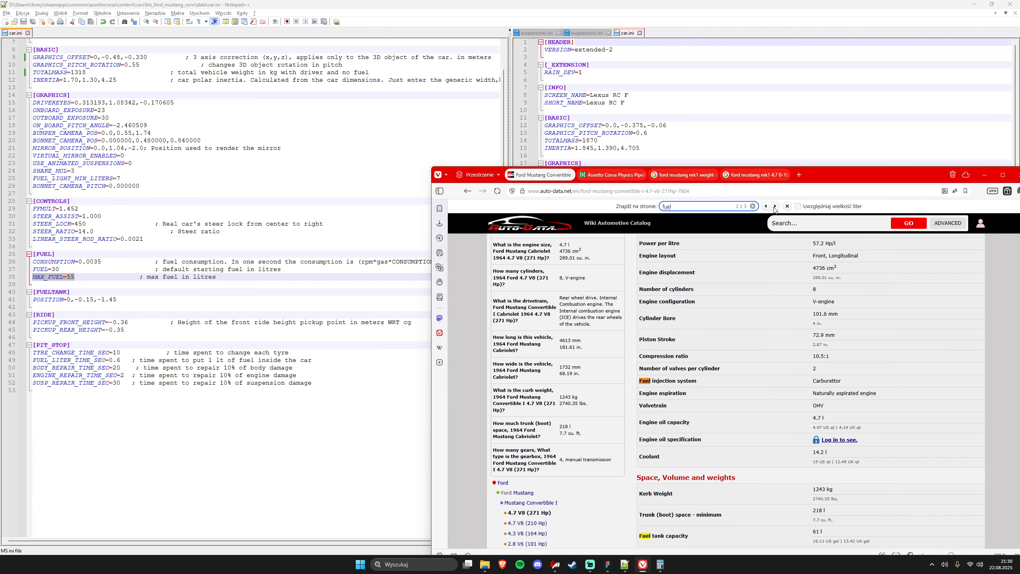
pyautogui.click(775, 206)
# - Set MAX_FUEL to 61 in the Mustang's car.ini and save the file
pyautogui.click(76, 275)
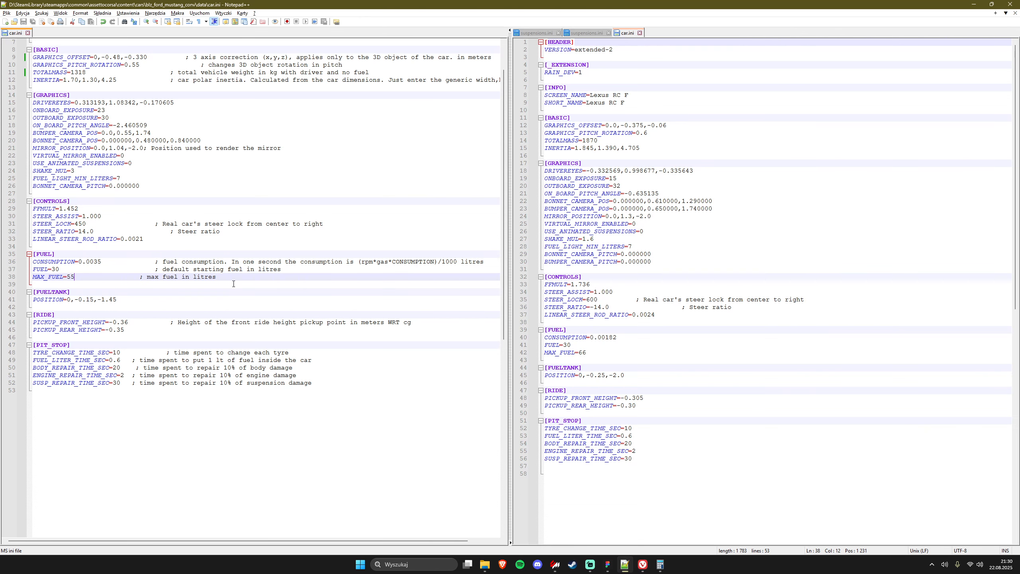
pyautogui.press('BackSpace')
pyautogui.press('BackSpace')
pyautogui.write('61')
pyautogui.press('Down')
pyautogui.press('Down')
pyautogui.press('Down')
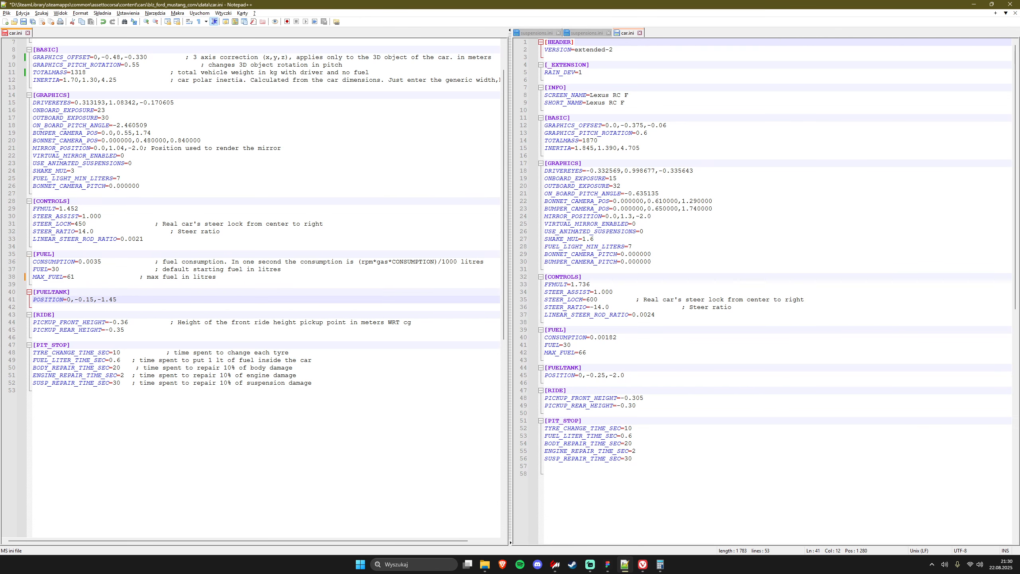
pyautogui.hotkey('ctrl', 's')
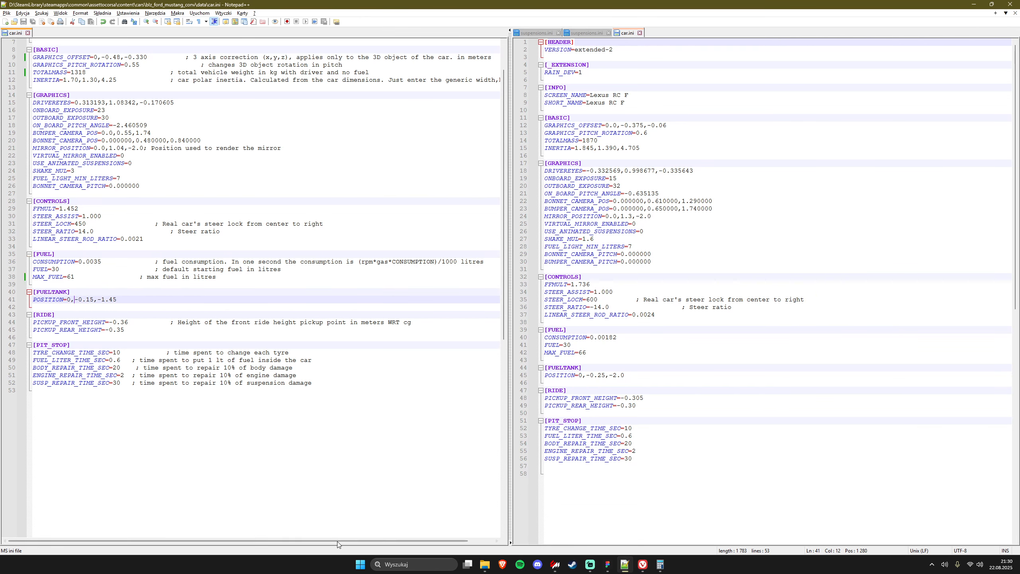
# - Open the Mustang in Content Manager's Custom Showroom, align its wheels using data and run the model update
pyautogui.click(555, 564)
pyautogui.click(63, 44)
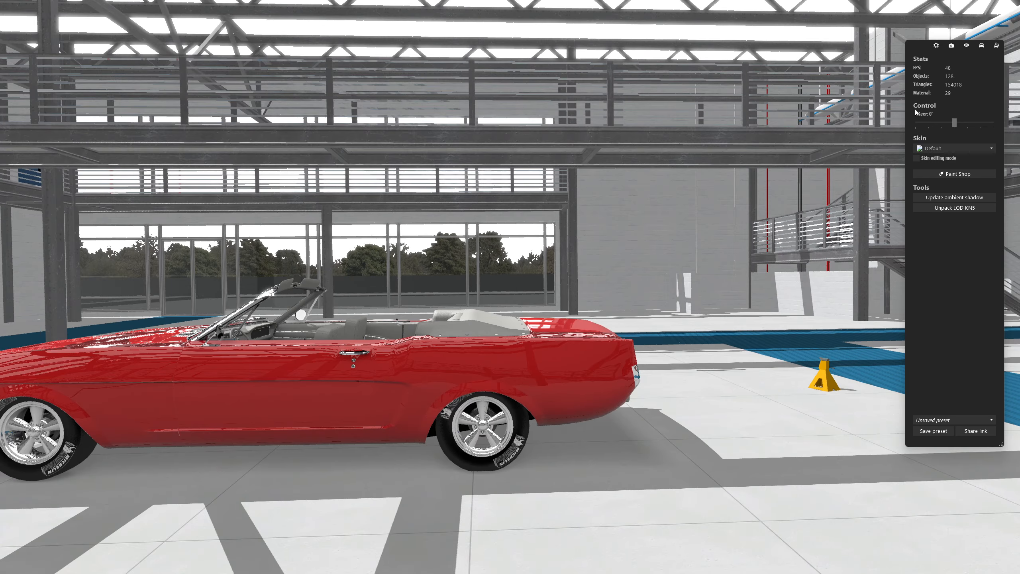
pyautogui.click(981, 45)
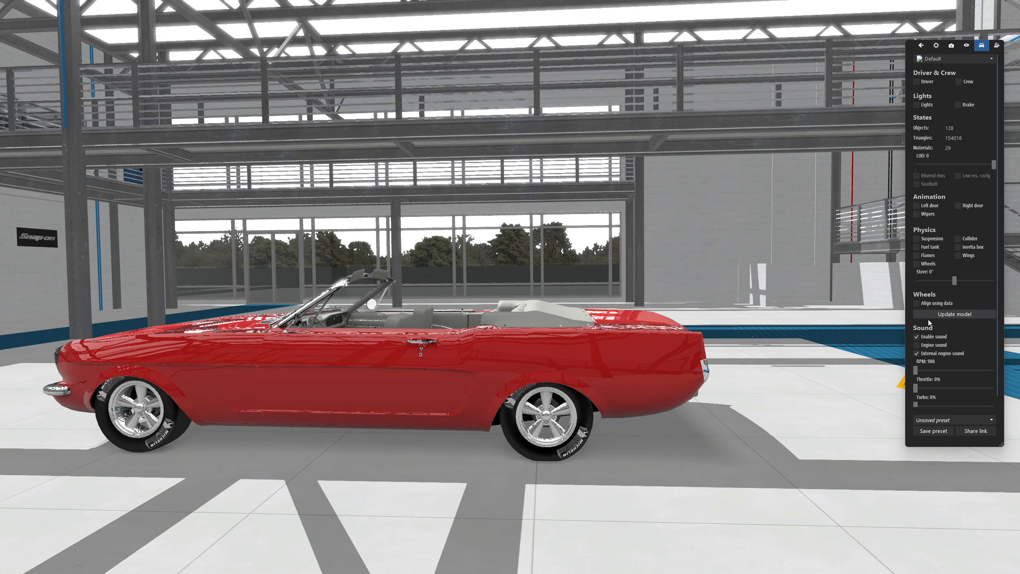
pyautogui.click(917, 303)
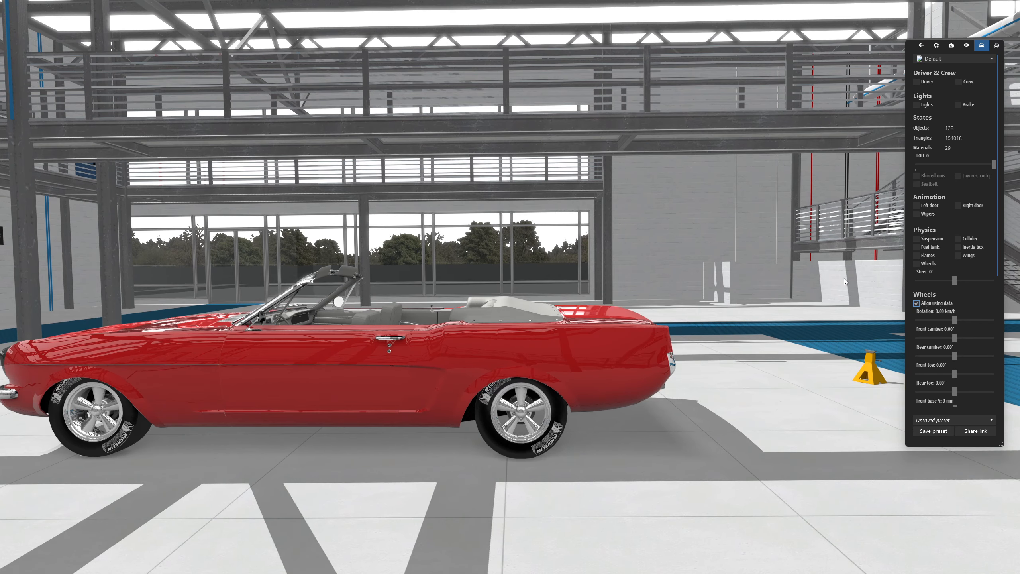
pyautogui.scroll(-5, 931, 332)
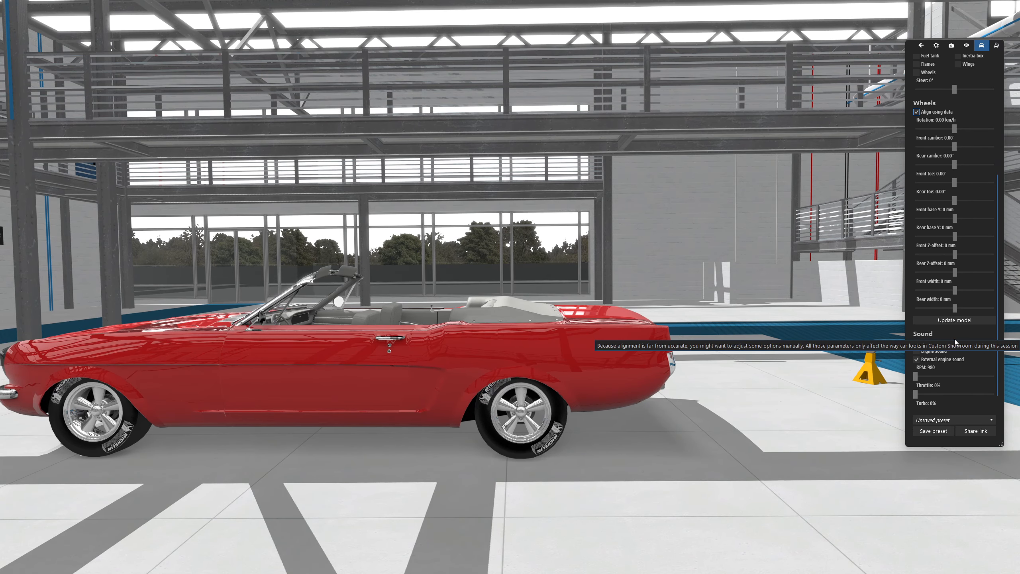
pyautogui.click(960, 323)
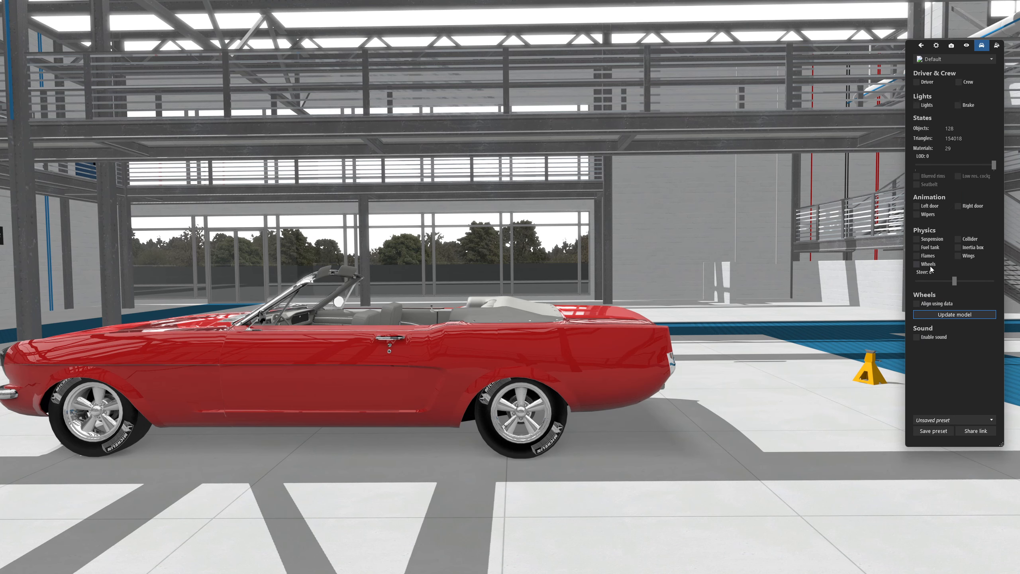
# - Display the fuel tank physics box and move it back and slightly up, behind the Mustang's rear wheels
pyautogui.click(931, 248)
pyautogui.moveTo(565, 206); pyautogui.dragTo(579, 240)
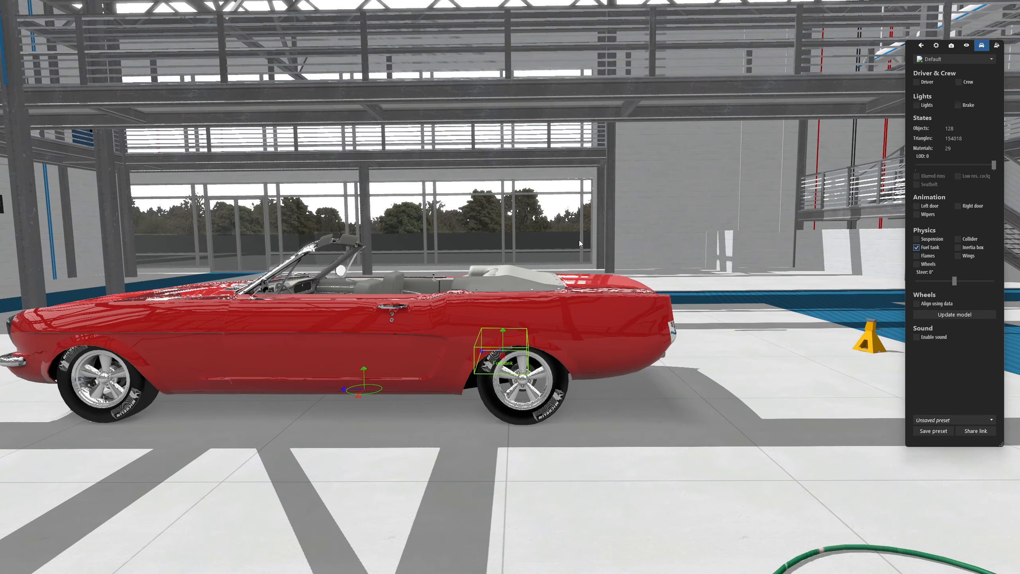
pyautogui.moveTo(468, 157); pyautogui.dragTo(465, 304)
pyautogui.scroll(5, 424, 252)
pyautogui.scroll(-5, 424, 156)
pyautogui.scroll(-4, 578, 348)
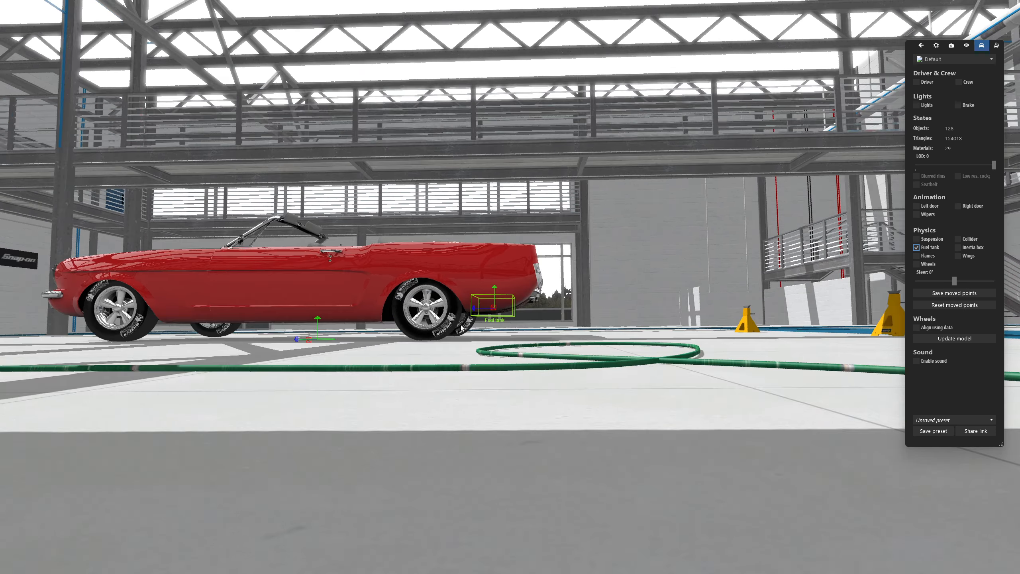
pyautogui.scroll(2, 469, 337)
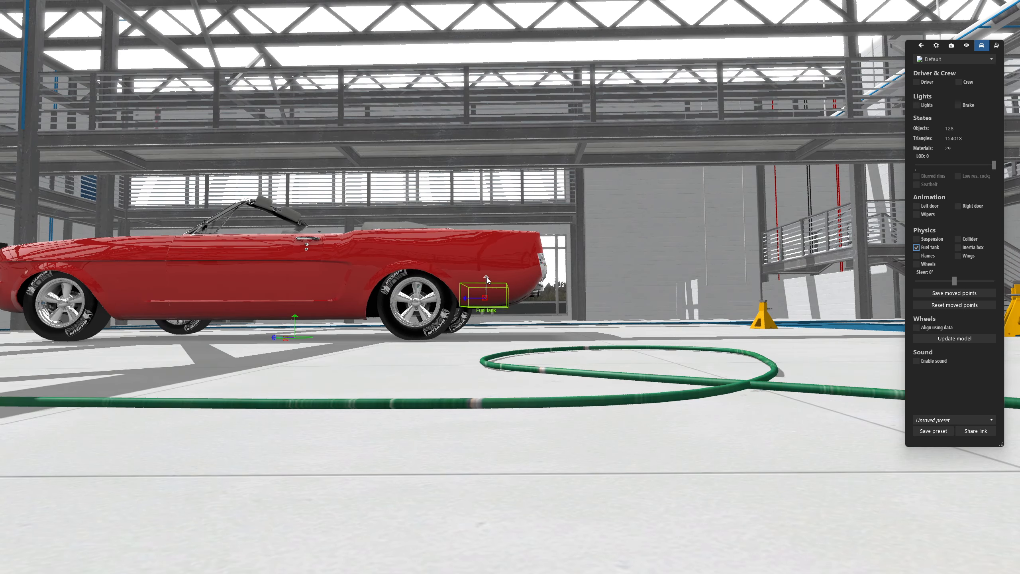
pyautogui.scroll(4, 531, 229)
pyautogui.scroll(-4, 545, 236)
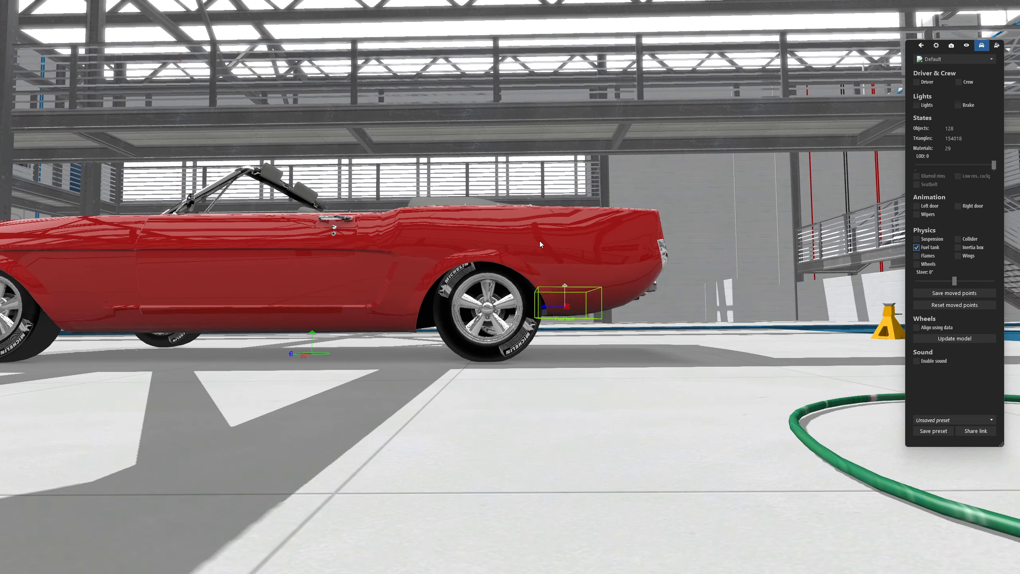
# - View the relocated fuel tank box from a wider angle and save the moved points
pyautogui.moveTo(542, 236); pyautogui.dragTo(651, 232)
pyautogui.scroll(-2, 652, 232)
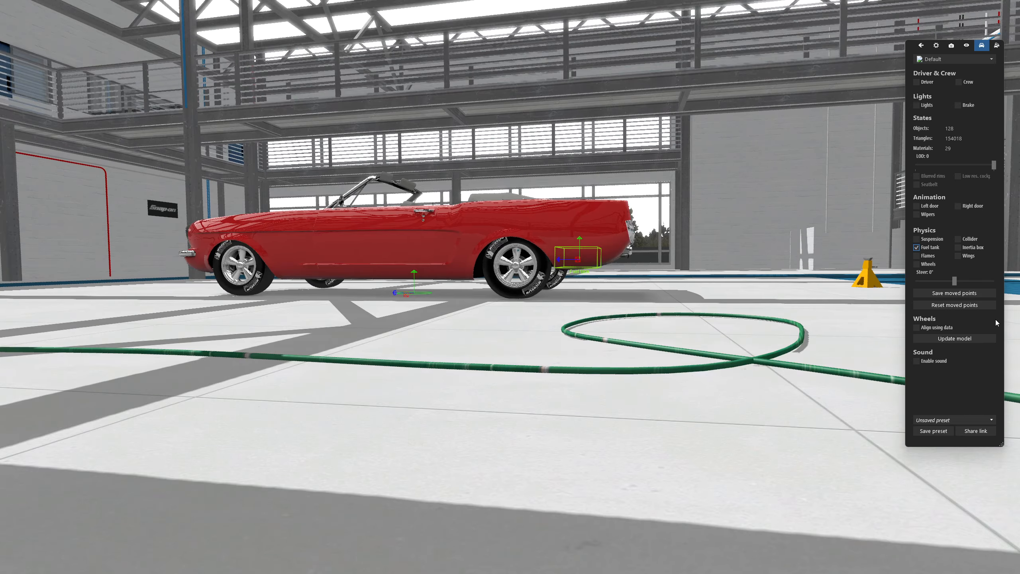
pyautogui.click(968, 295)
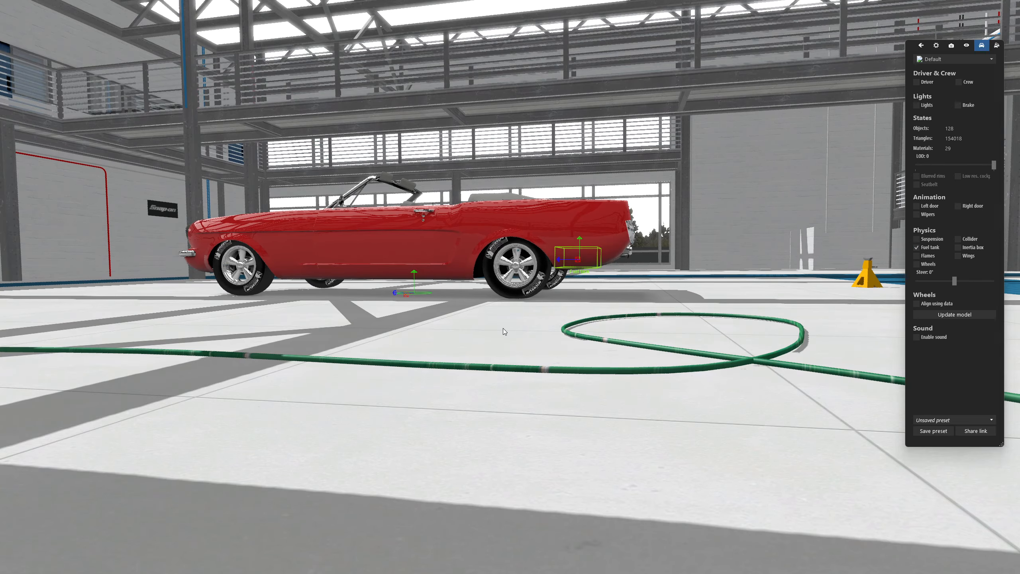
# - Return to Notepad++, reload the externally modified car.ini and check its fuel tank position
pyautogui.moveTo(503, 328); pyautogui.dragTo(661, 319)
pyautogui.scroll(6, 525, 160)
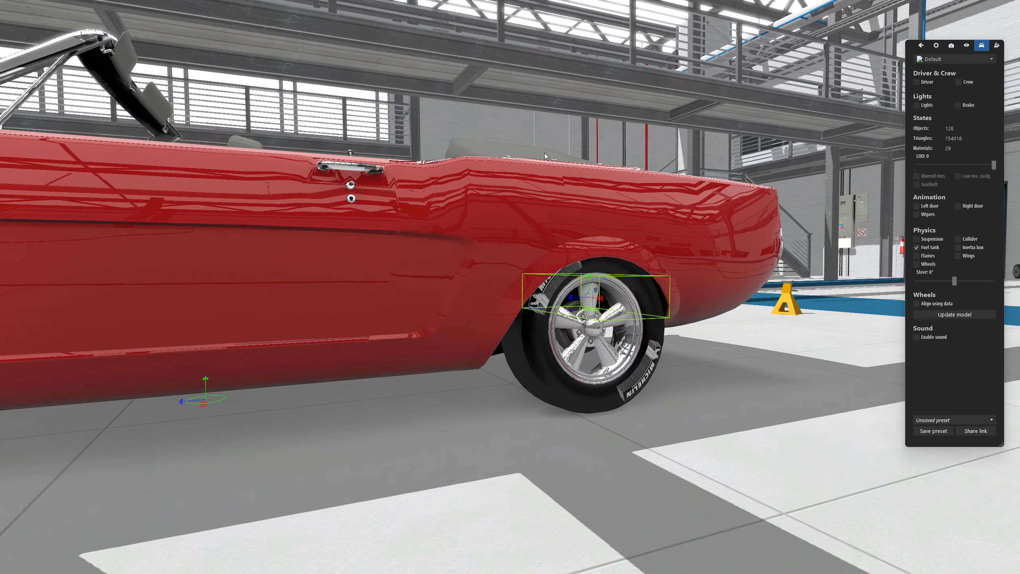
pyautogui.hotkey('alt', 'Tab')
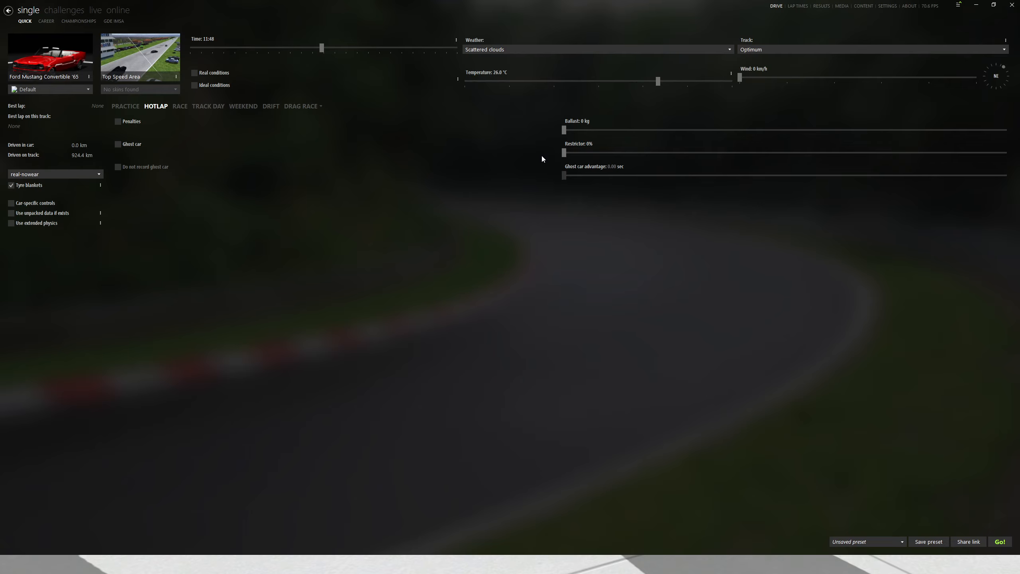
pyautogui.hotkey('alt', 'Tab')
pyautogui.hotkey('alt', 'Tab')
pyautogui.hotkey('alt', 'Tab')
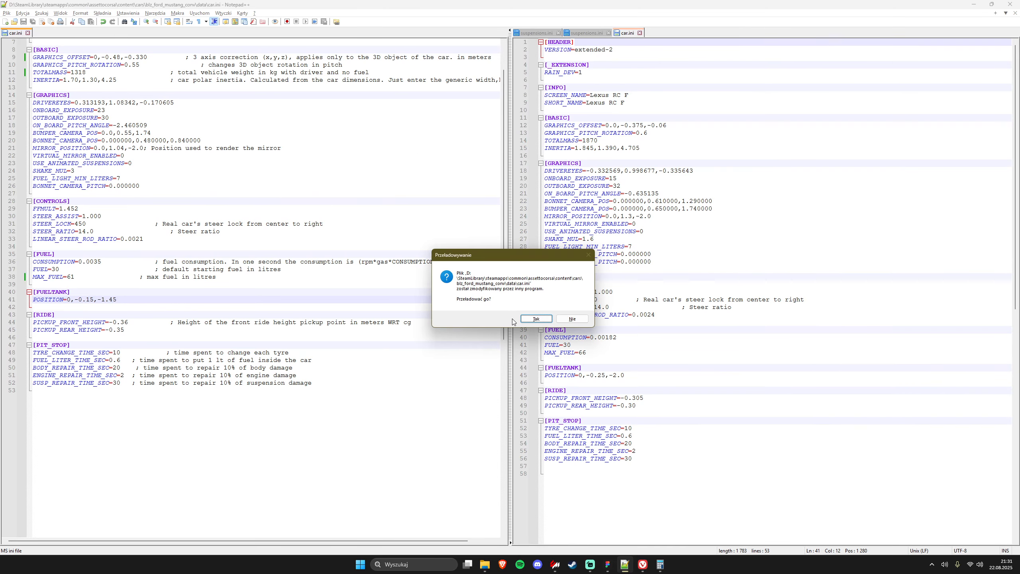
pyautogui.click(531, 320)
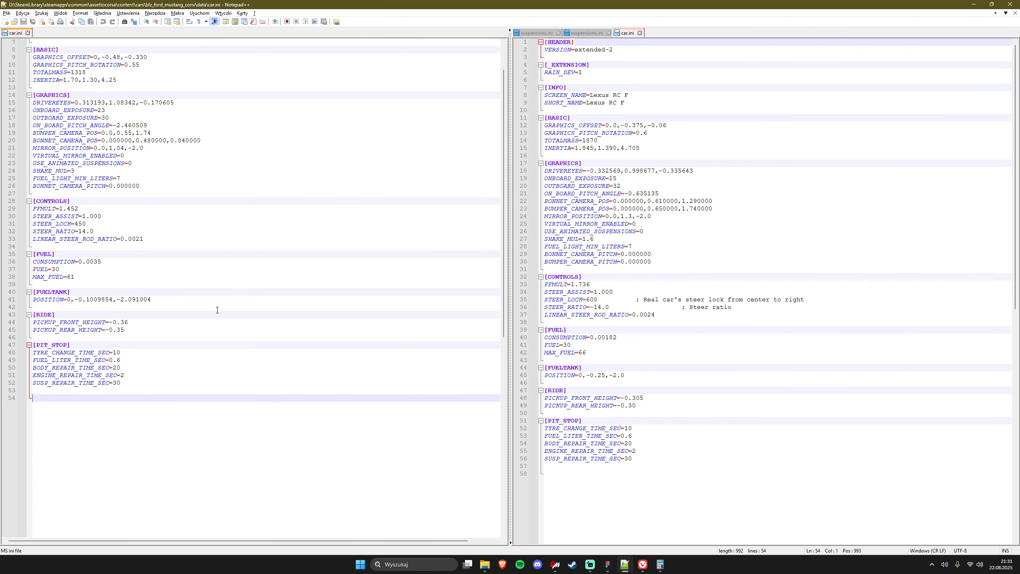
pyautogui.scroll(2, 216, 309)
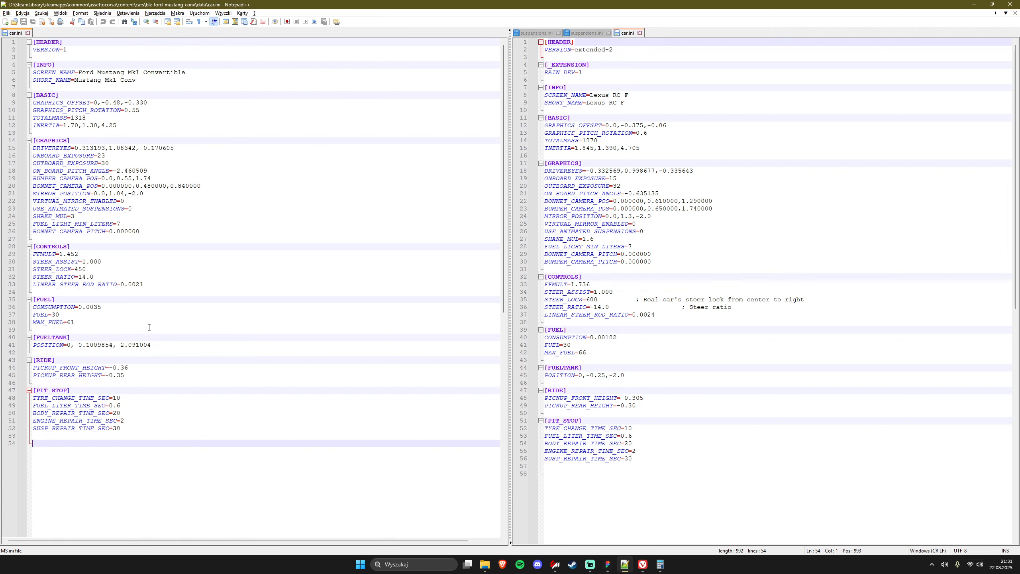
# - Look over the Mustang's suspensions.ini beside car.ini, and switch back to the Custom Showroom
pyautogui.click(594, 33)
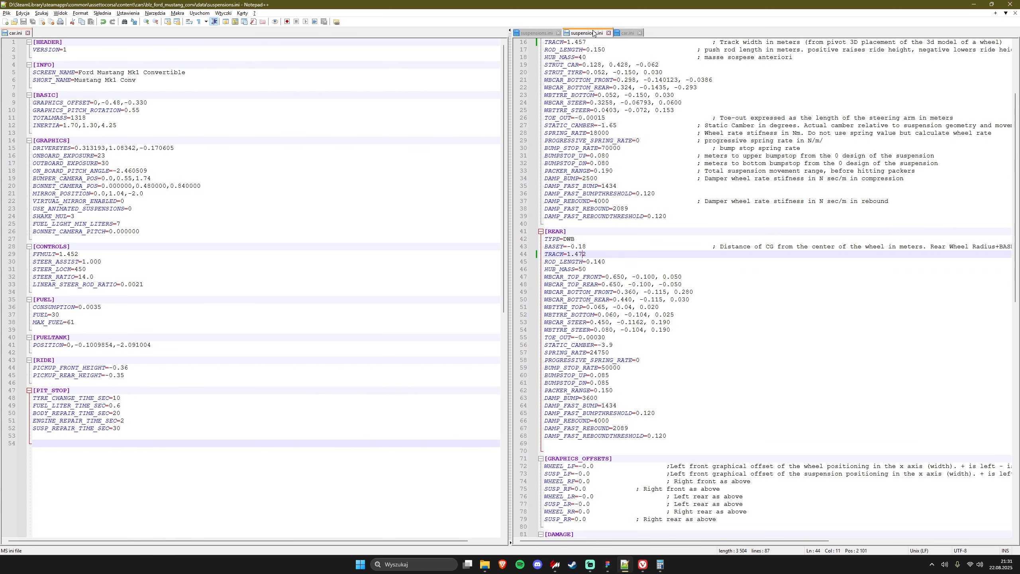
pyautogui.scroll(5, 644, 274)
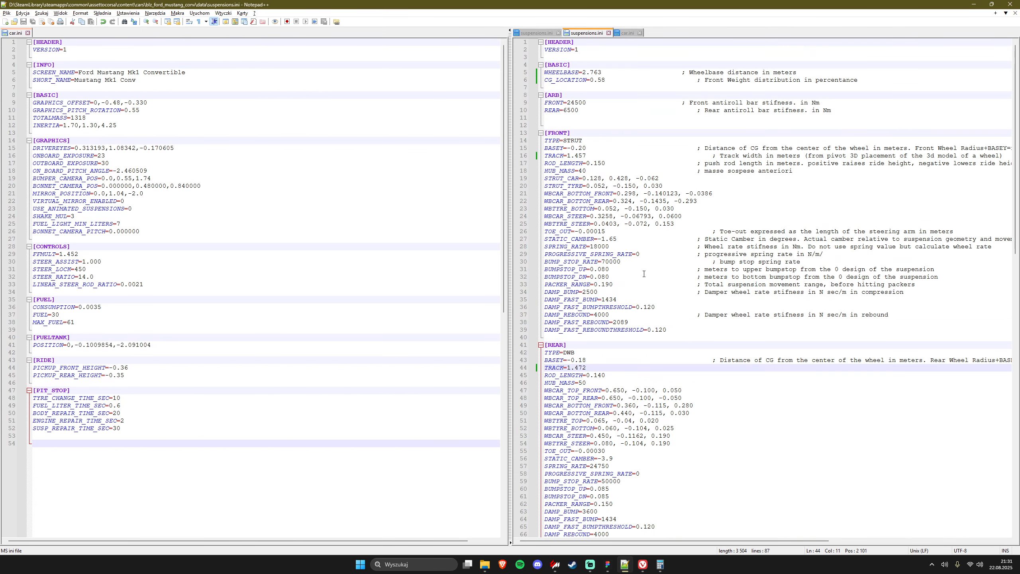
pyautogui.click(399, 221)
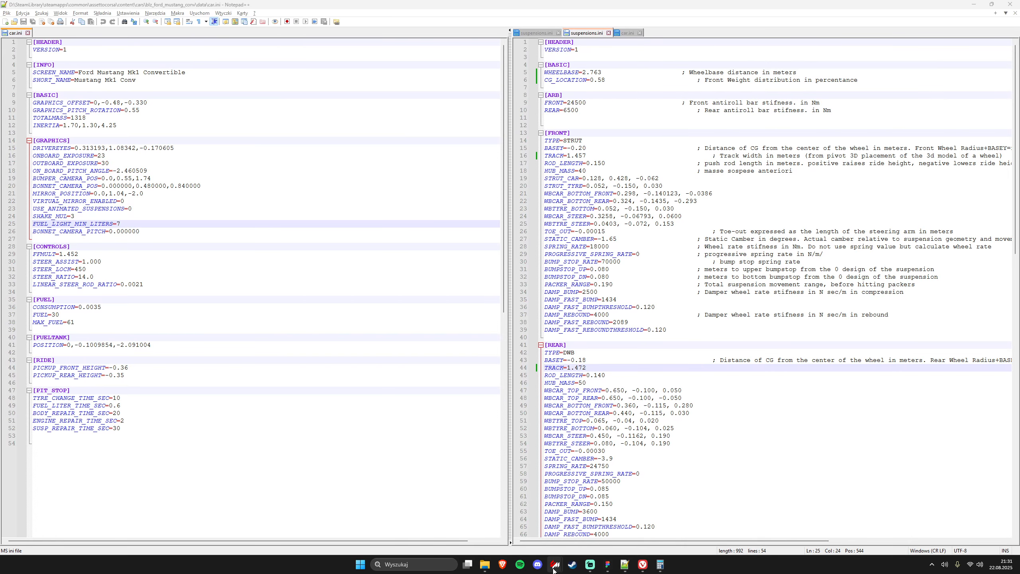
pyautogui.click(595, 533)
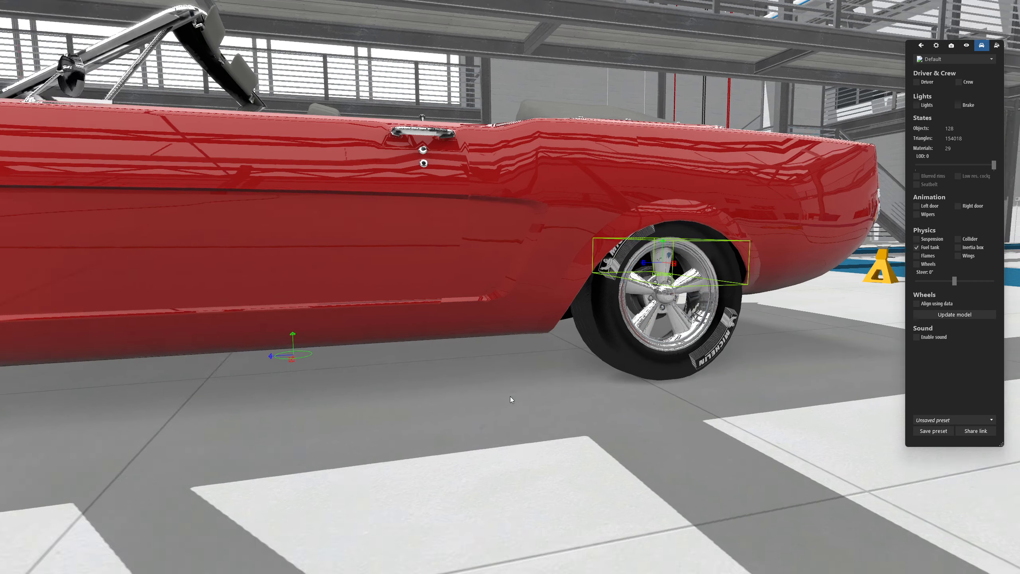
# - Hide the fuel tank box, display the driver and make the driver model movable in the Mustang's cockpit
pyautogui.scroll(-10, 458, 399)
pyautogui.click(917, 247)
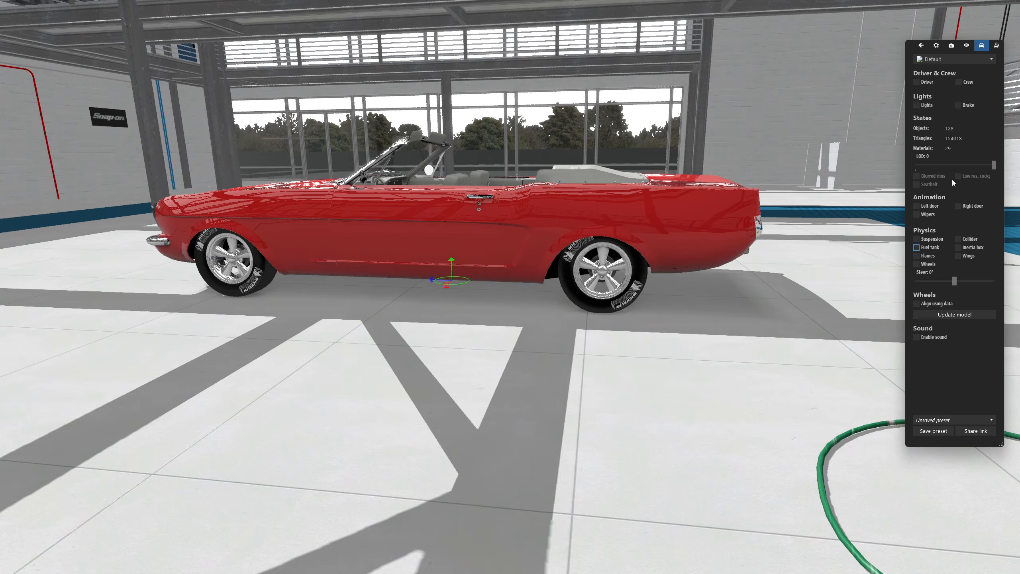
pyautogui.click(917, 83)
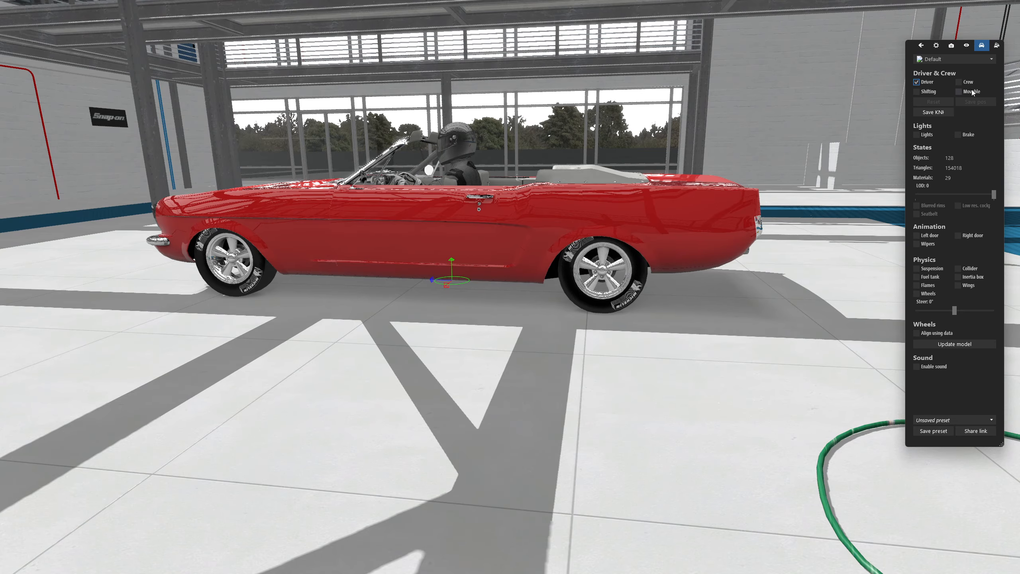
pyautogui.click(972, 92)
pyautogui.moveTo(562, 253); pyautogui.dragTo(271, 350)
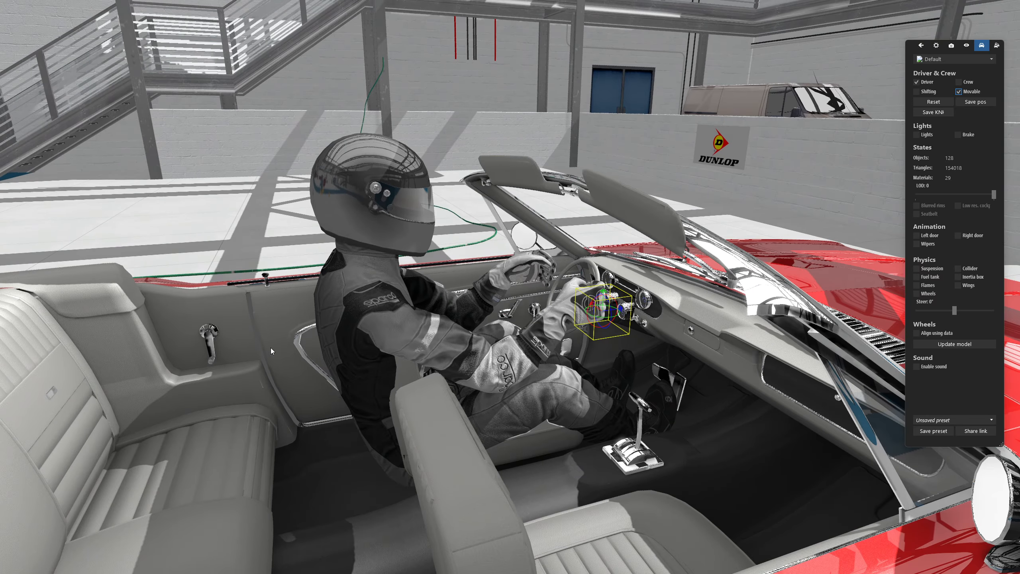
# - Adjust the driver model's height over the front seat, checking the hands against the steering wheel from the passenger side
pyautogui.moveTo(625, 290)
pyautogui.mouseDown()
pyautogui.moveTo(632, 268)
pyautogui.moveTo(625, 275)
pyautogui.mouseUp()
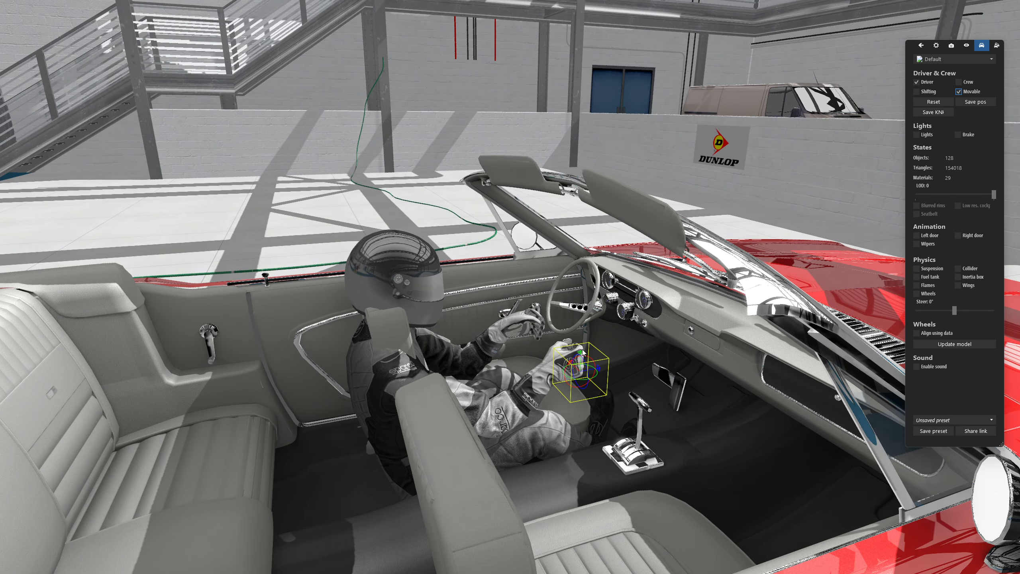
pyautogui.moveTo(582, 351); pyautogui.dragTo(581, 282)
pyautogui.moveTo(361, 269); pyautogui.dragTo(643, 279)
pyautogui.moveTo(544, 268); pyautogui.dragTo(485, 267)
pyautogui.scroll(5, 630, 237)
pyautogui.moveTo(631, 237); pyautogui.dragTo(582, 190)
pyautogui.scroll(-1, 421, 224)
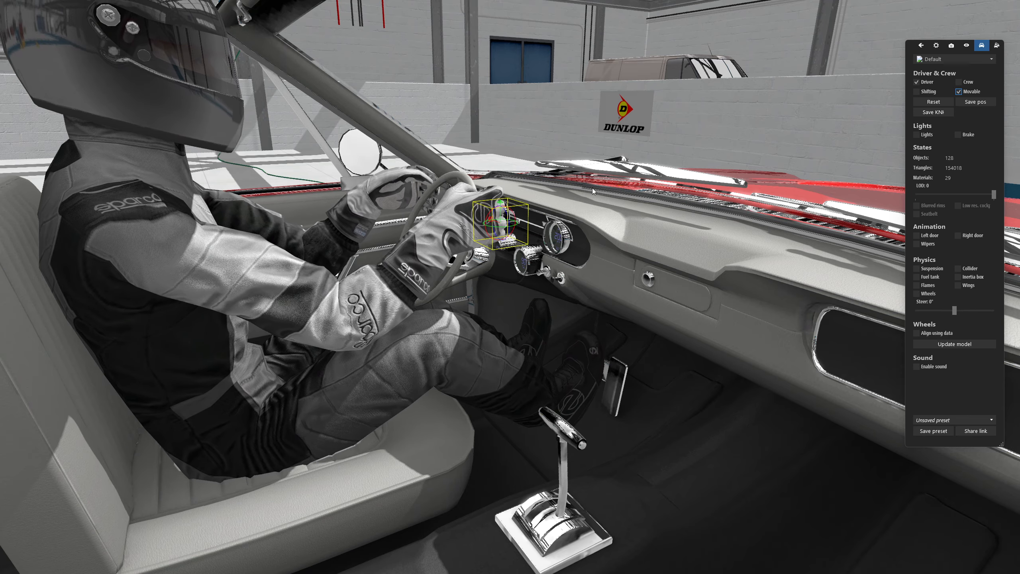
# - Shift the driver model sideways and vertically until both hands line up with the steering wheel rim
pyautogui.moveTo(314, 141); pyautogui.dragTo(539, 243)
pyautogui.moveTo(273, 169); pyautogui.dragTo(352, 206)
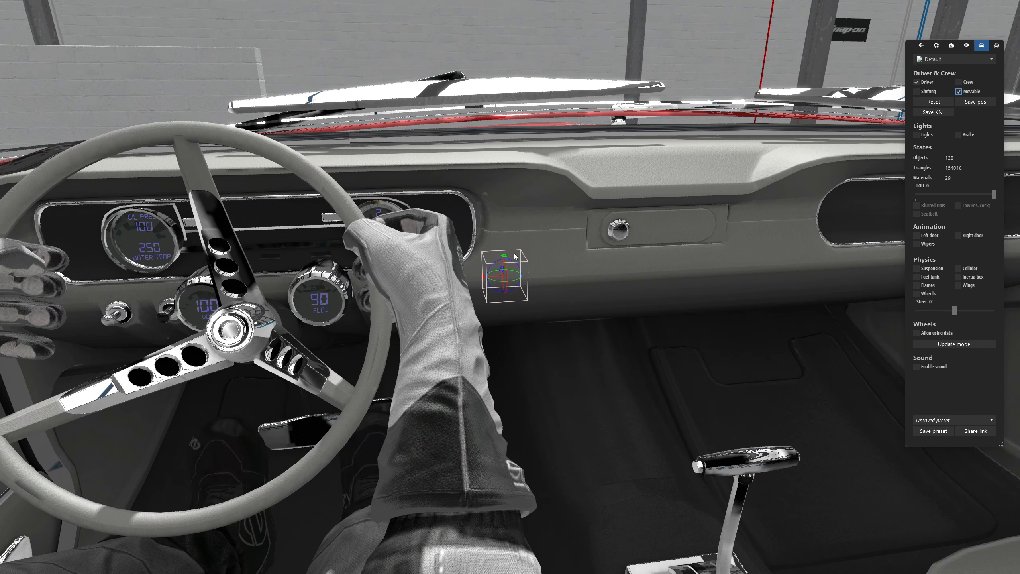
pyautogui.moveTo(504, 255); pyautogui.dragTo(448, 340)
pyautogui.moveTo(442, 340); pyautogui.dragTo(365, 332)
pyautogui.scroll(-3, 366, 332)
pyautogui.scroll(2, 365, 332)
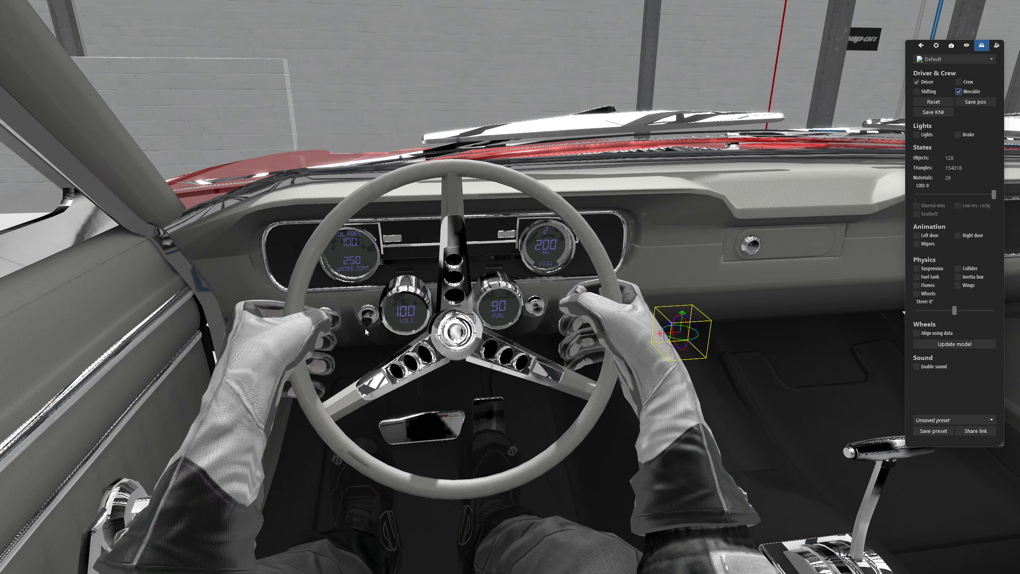
pyautogui.moveTo(667, 302); pyautogui.dragTo(667, 349)
pyautogui.moveTo(685, 328)
pyautogui.mouseDown()
pyautogui.moveTo(678, 309)
pyautogui.moveTo(670, 331)
pyautogui.mouseUp()
# - Raise the driver model slightly and move it forward towards the steering wheel, judging from the passenger side
pyautogui.moveTo(367, 341); pyautogui.dragTo(209, 238)
pyautogui.scroll(-5, 442, 367)
pyautogui.press('Left')
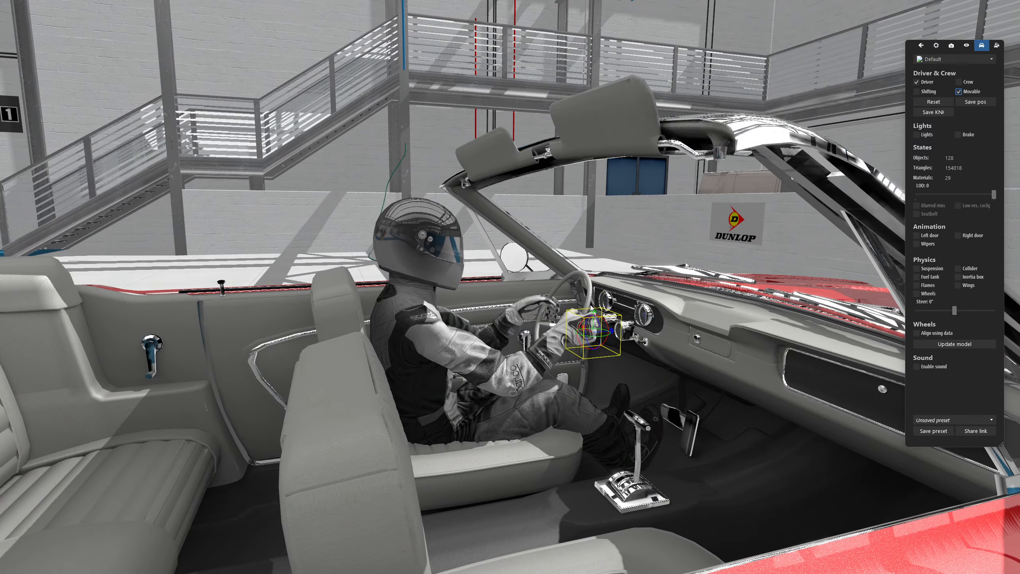
pyautogui.moveTo(594, 313)
pyautogui.mouseDown()
pyautogui.moveTo(602, 282)
pyautogui.moveTo(611, 312)
pyautogui.mouseUp()
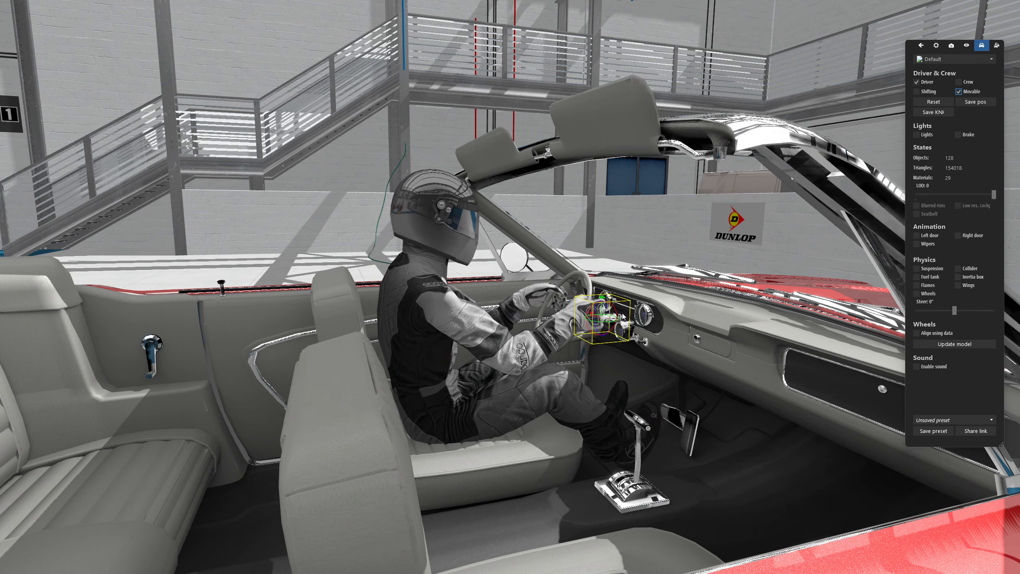
pyautogui.moveTo(611, 316); pyautogui.dragTo(523, 330)
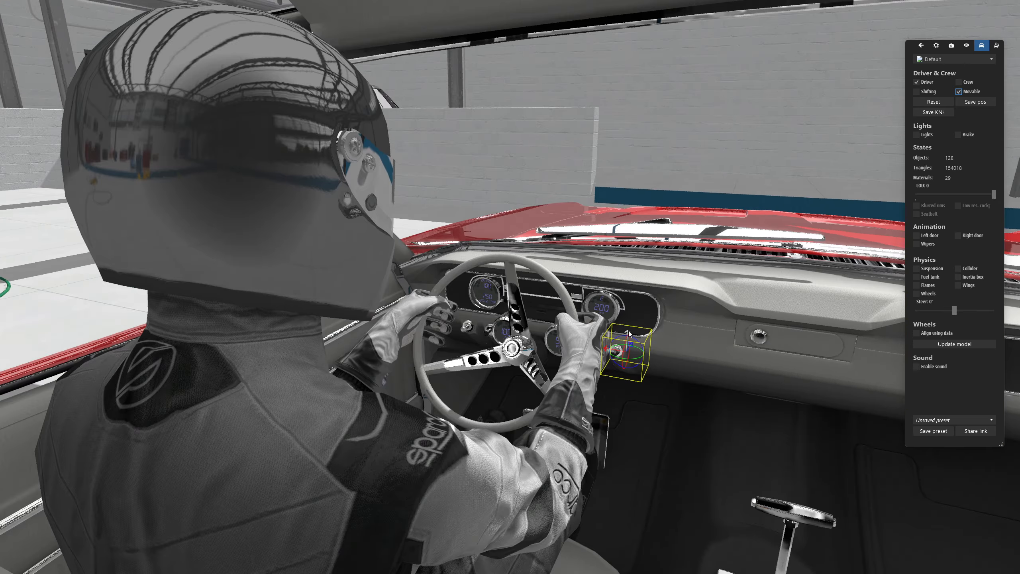
# - Fine-tune the driver's hand position on the steering wheel, looking from behind the driver's shoulder
pyautogui.moveTo(629, 337); pyautogui.dragTo(422, 283)
pyautogui.moveTo(317, 256); pyautogui.dragTo(507, 241)
pyautogui.press('w')
pyautogui.press('d')
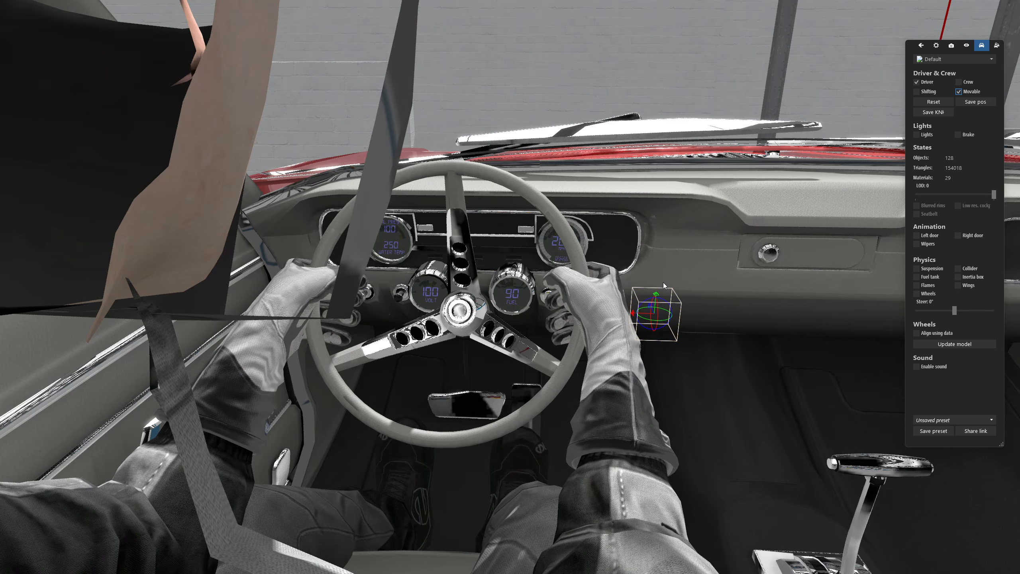
pyautogui.moveTo(664, 283); pyautogui.dragTo(662, 321)
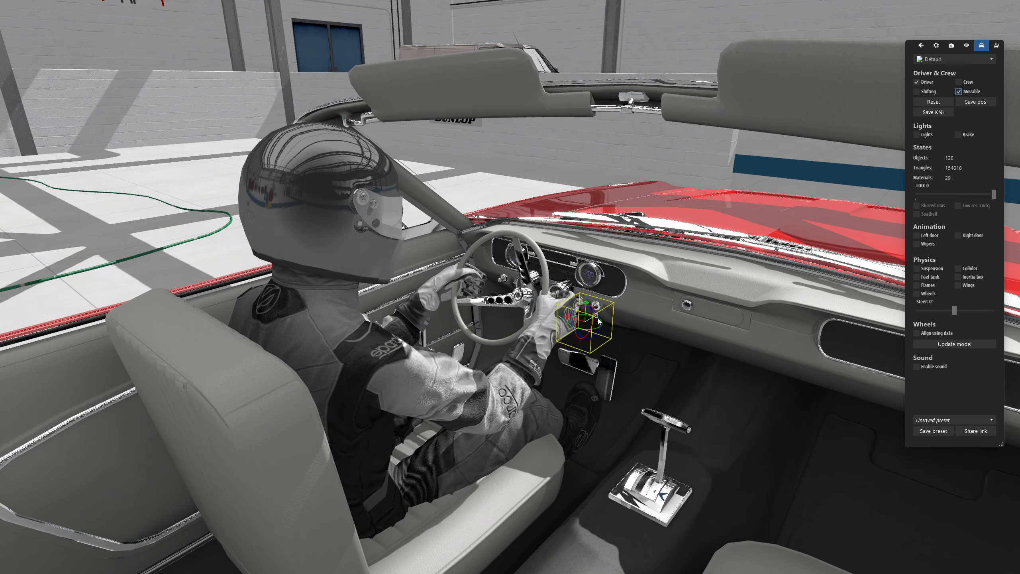
# - Inspect the driver's fit against the seat and dashboard, and nudge the model sideways to centre it on the wheel
pyautogui.moveTo(598, 321); pyautogui.dragTo(348, 320)
pyautogui.scroll(-5, 356, 213)
pyautogui.moveTo(522, 220); pyautogui.dragTo(690, 279)
pyautogui.scroll(6, 470, 228)
pyautogui.scroll(-6, 469, 228)
pyautogui.scroll(6, 690, 279)
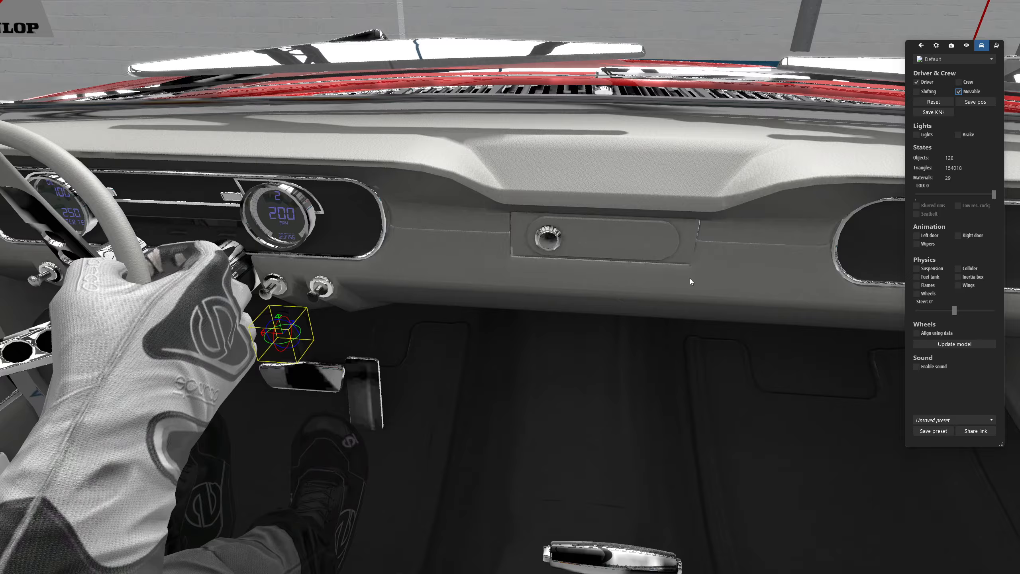
pyautogui.scroll(-6, 690, 279)
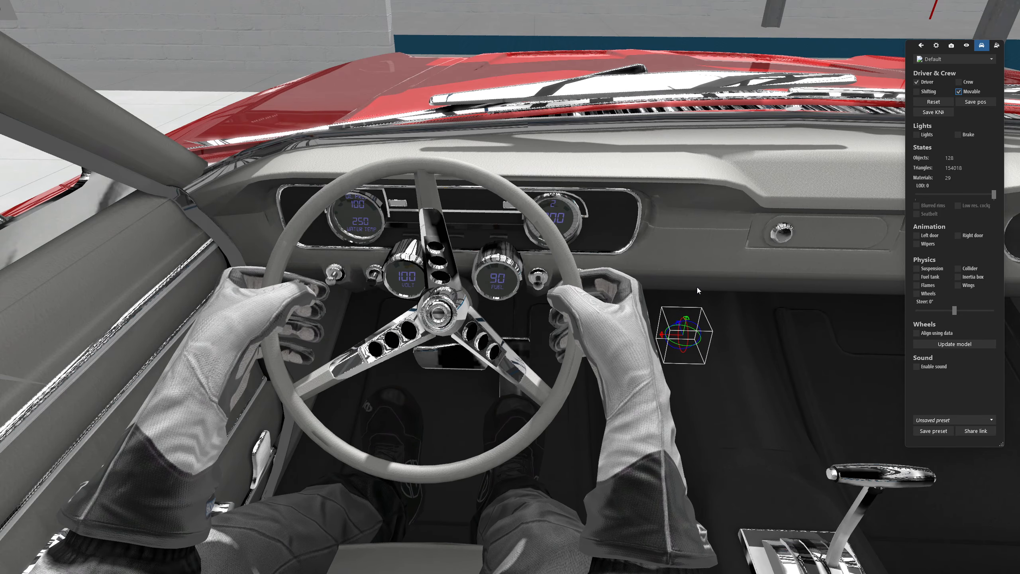
pyautogui.moveTo(662, 317); pyautogui.dragTo(664, 337)
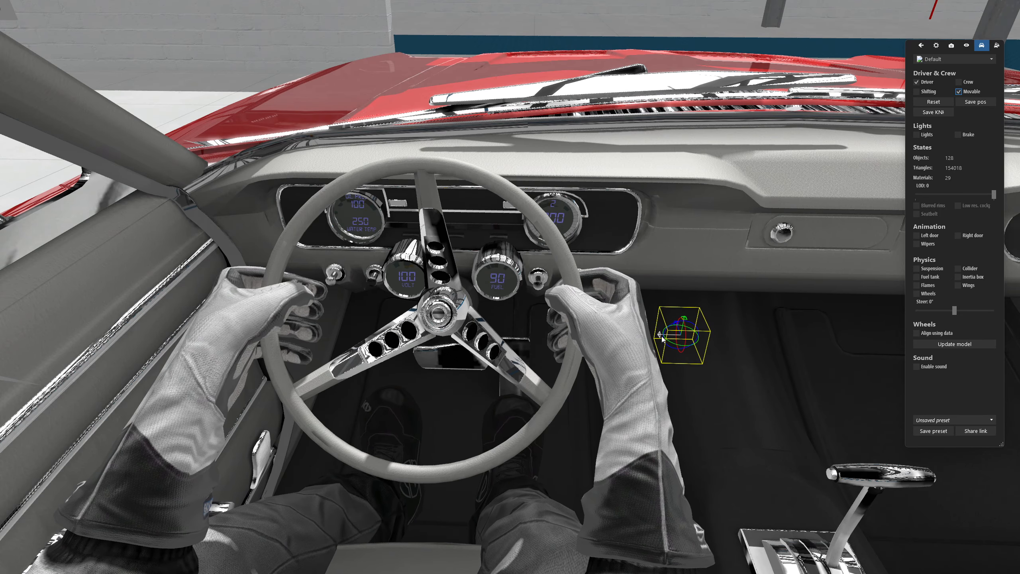
# - Reposition the driver model in the seat from the side, and lower the hands slightly on the steering wheel
pyautogui.scroll(-10, 542, 383)
pyautogui.moveTo(498, 408); pyautogui.dragTo(300, 312)
pyautogui.scroll(-4, 300, 312)
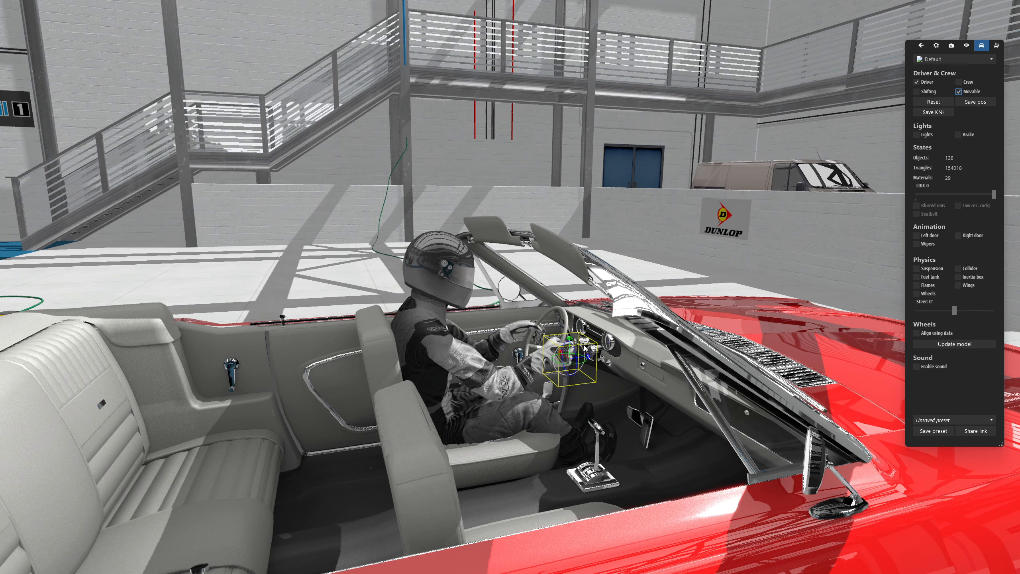
pyautogui.moveTo(569, 340); pyautogui.dragTo(611, 350)
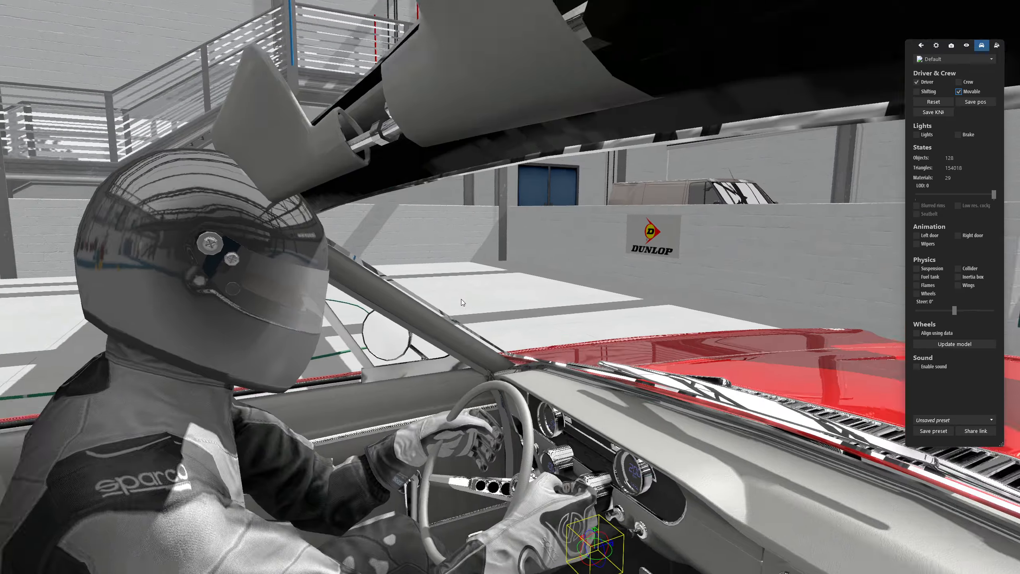
pyautogui.moveTo(460, 299); pyautogui.dragTo(543, 401)
pyautogui.moveTo(562, 470); pyautogui.dragTo(507, 440)
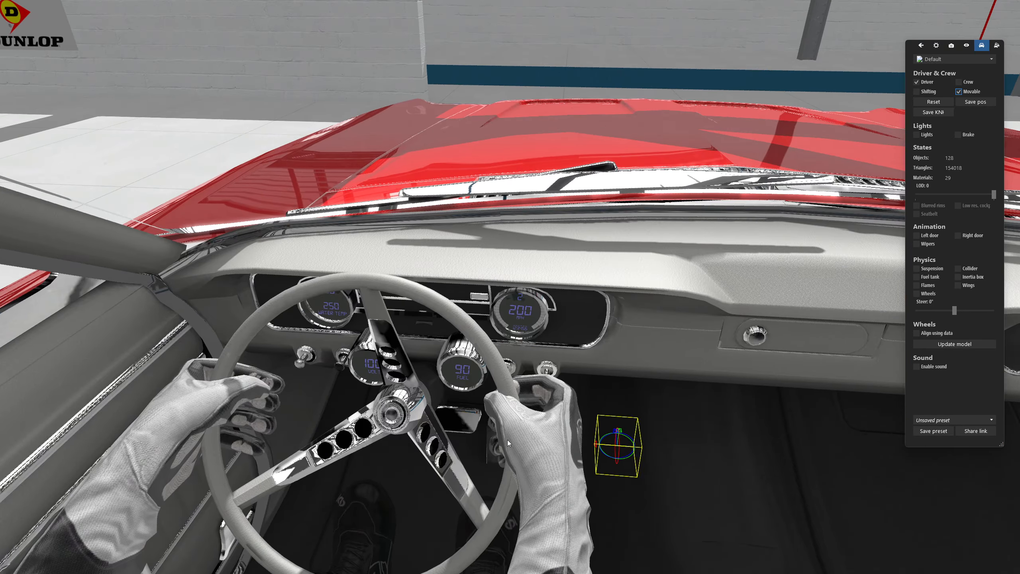
pyautogui.moveTo(607, 450); pyautogui.dragTo(619, 418)
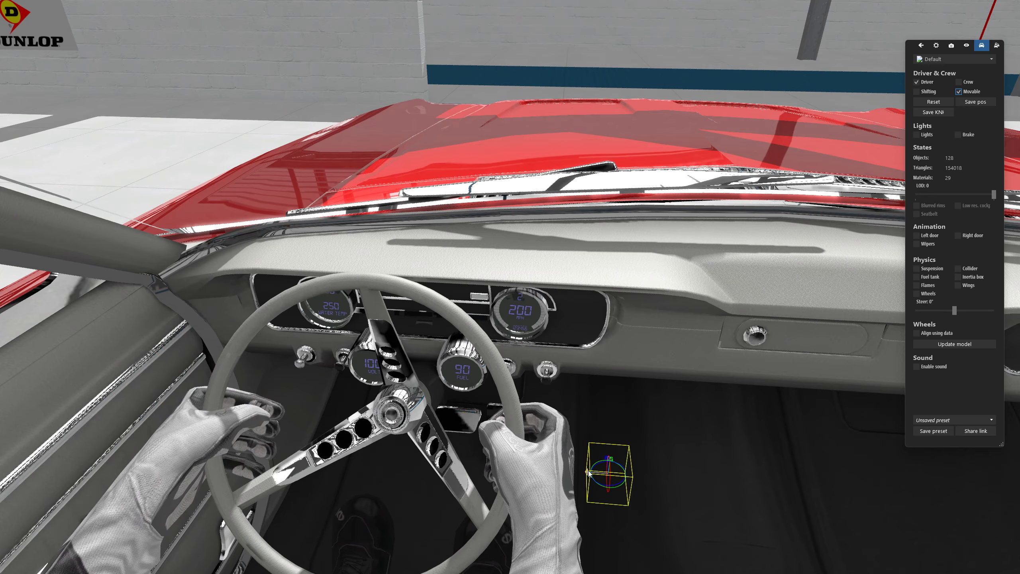
# - Make a last small shift of the driver model at the steering wheel and check its seating from a wider view
pyautogui.moveTo(586, 472); pyautogui.dragTo(312, 335)
pyautogui.scroll(-5, 238, 394)
pyautogui.scroll(5, 237, 392)
pyautogui.moveTo(451, 310); pyautogui.dragTo(422, 309)
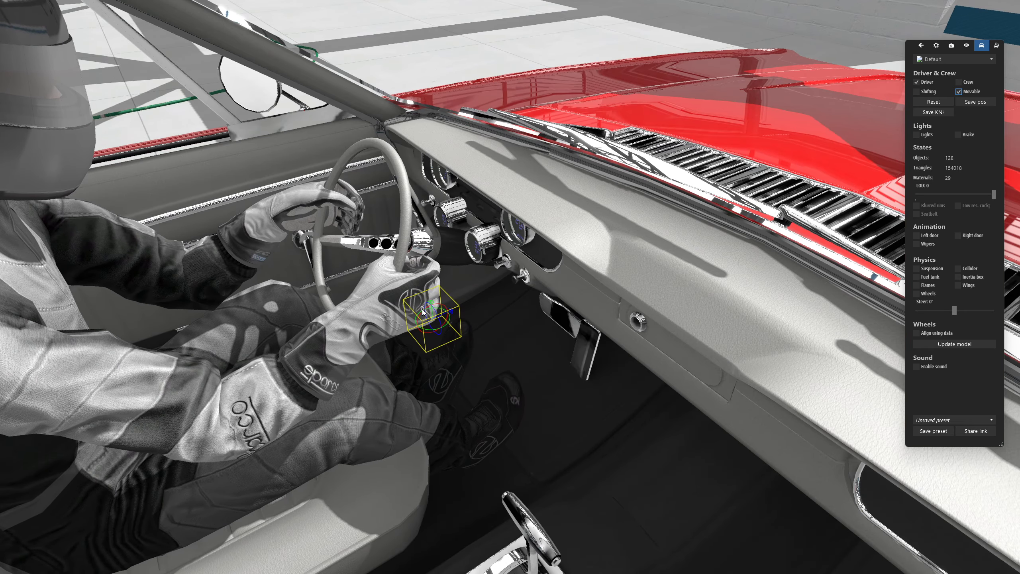
pyautogui.scroll(-5, 310, 300)
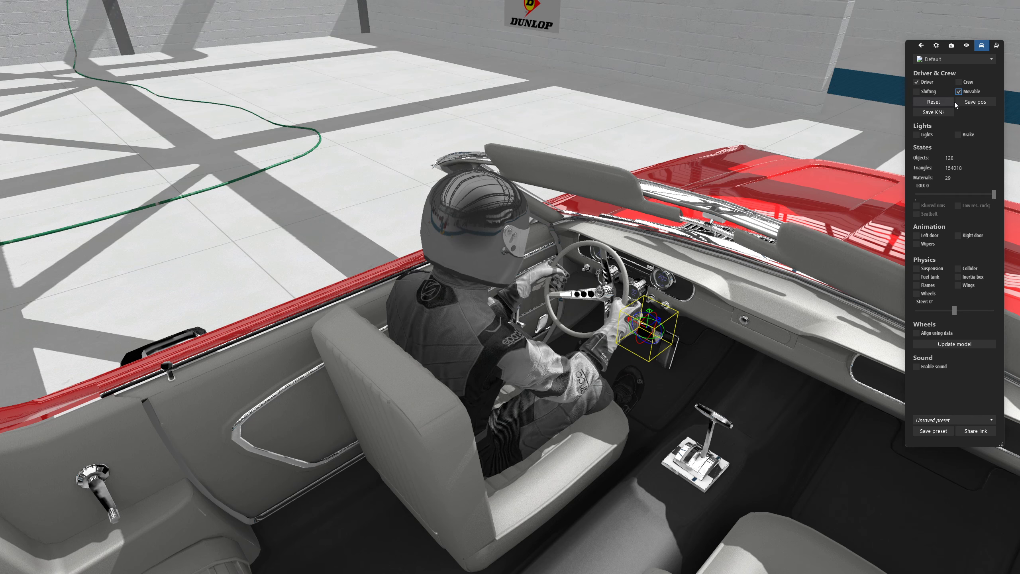
# - Save the driver's position and KN5, and hide the driver model
pyautogui.click(973, 102)
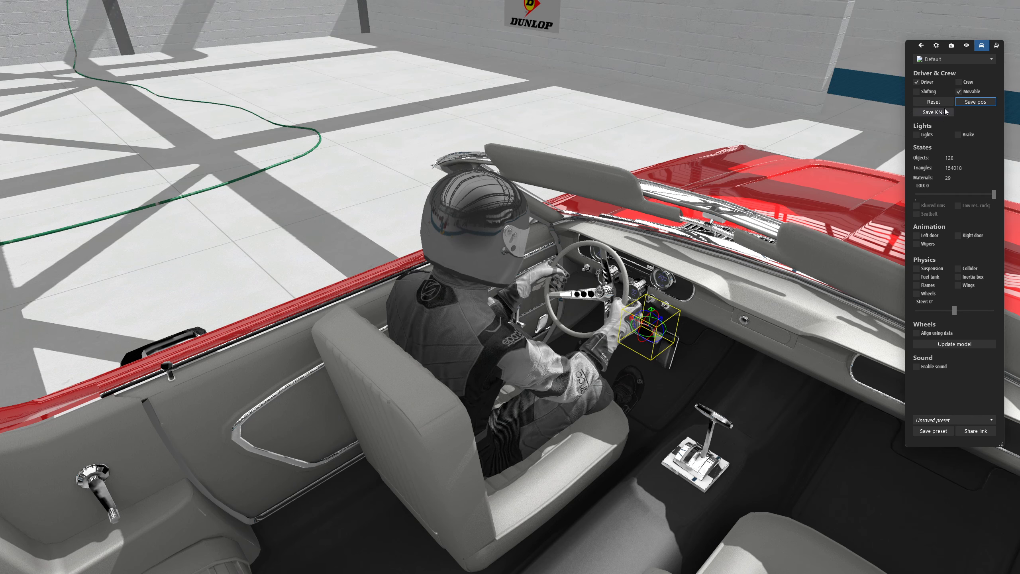
pyautogui.click(945, 112)
pyautogui.moveTo(735, 165); pyautogui.dragTo(686, 234)
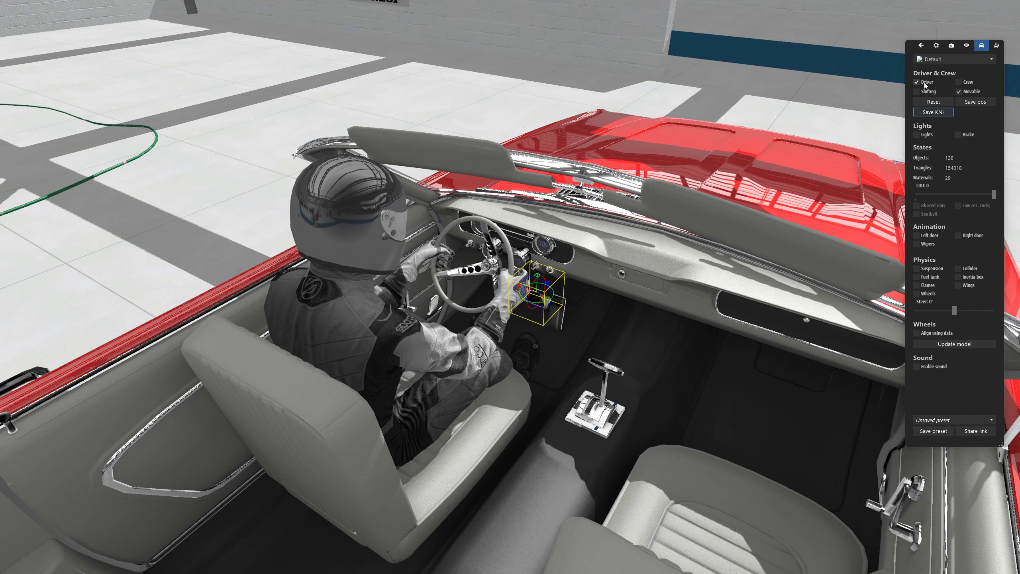
pyautogui.click(917, 82)
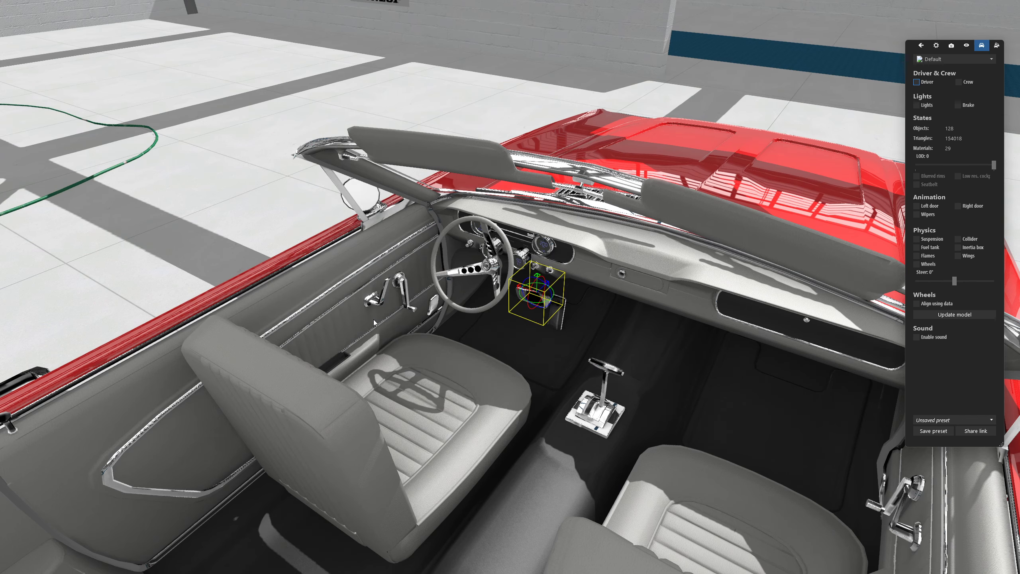
# - Display the physics collider and examine its position under the car in a full side view
pyautogui.moveTo(376, 305); pyautogui.dragTo(958, 247)
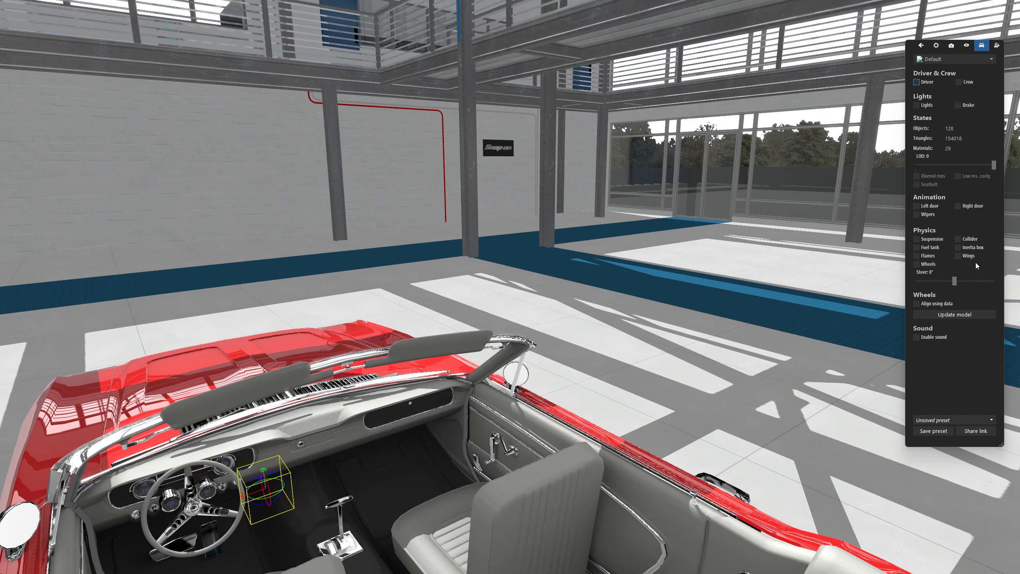
pyautogui.click(967, 243)
pyautogui.moveTo(683, 180); pyautogui.dragTo(332, 273)
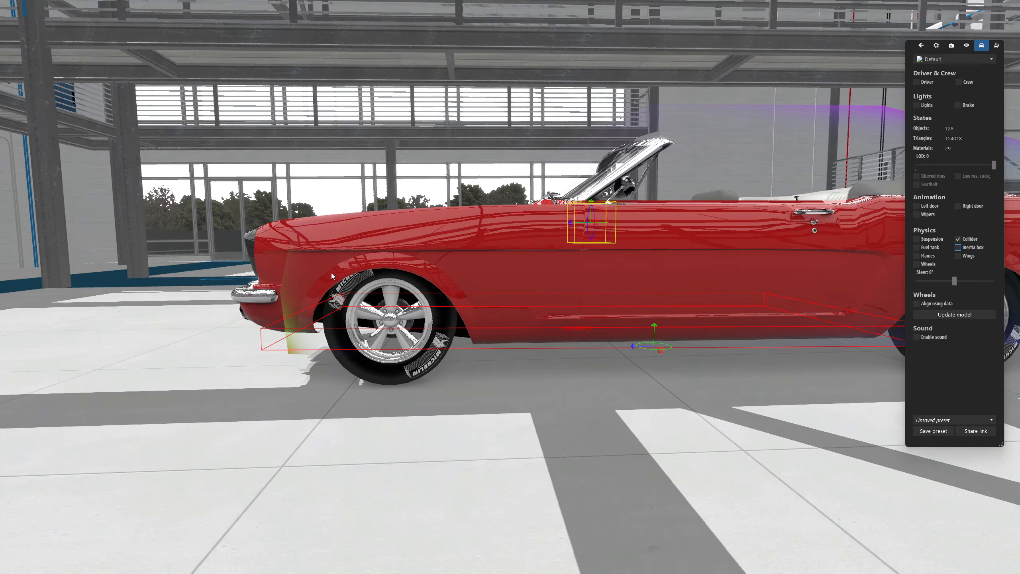
pyautogui.moveTo(706, 181); pyautogui.dragTo(633, 273)
pyautogui.scroll(-5, 667, 272)
pyautogui.scroll(-4, 640, 243)
pyautogui.scroll(4, 633, 273)
pyautogui.scroll(-2, 633, 273)
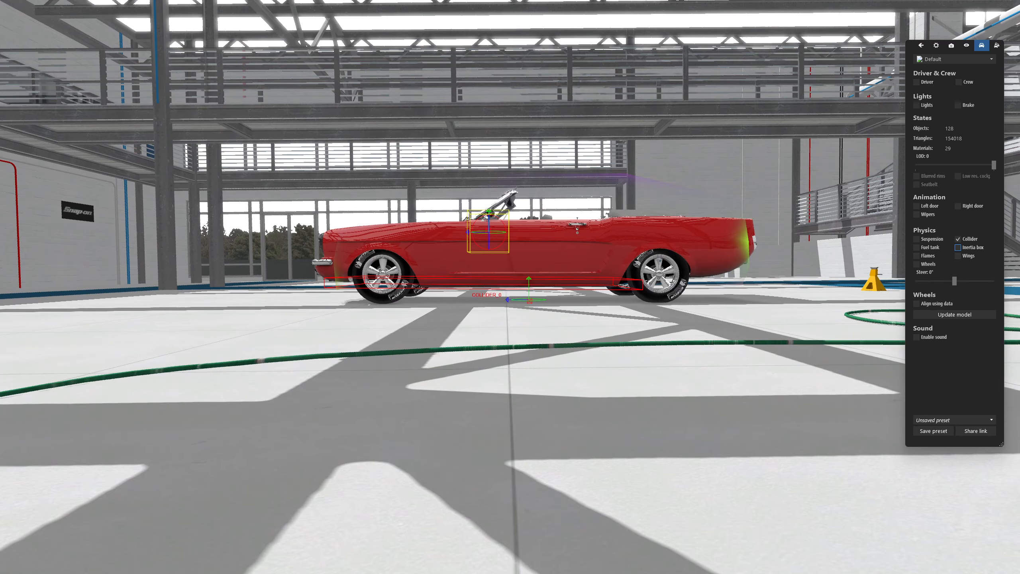
# - Switch to the blz_ford_mustang_conv data folder in File Explorer and open colliders.ini
pyautogui.hotkey('alt', 'Tab')
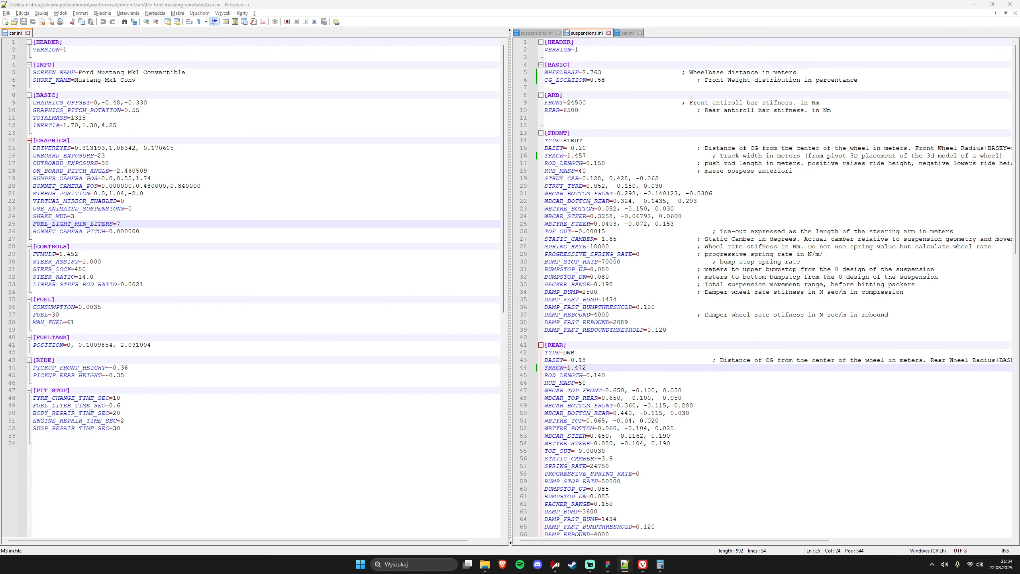
pyautogui.hotkey('alt', 'Tab')
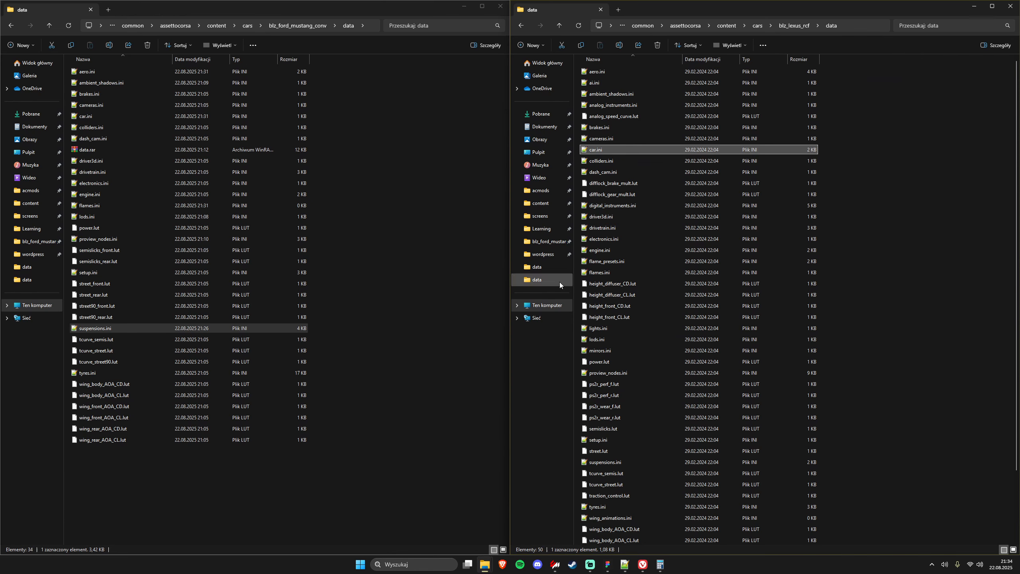
pyautogui.click(257, 196)
pyautogui.write('co')
pyautogui.press('Return')
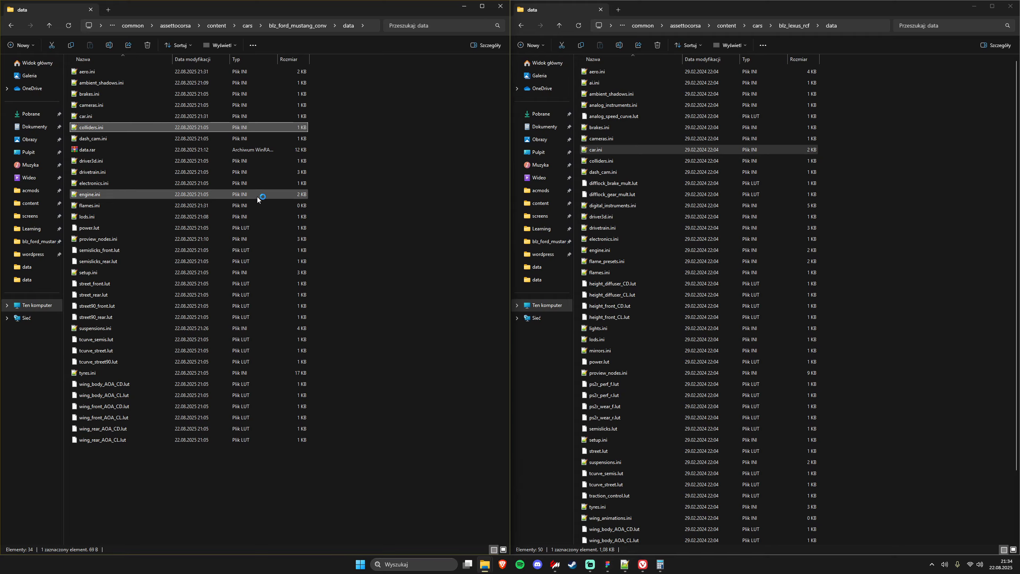
# - Place the Notepad++ window with colliders.ini over the Custom Showroom so the car and its collider stay in view
pyautogui.moveTo(338, 5); pyautogui.dragTo(771, 124)
pyautogui.click(555, 565)
pyautogui.click(590, 540)
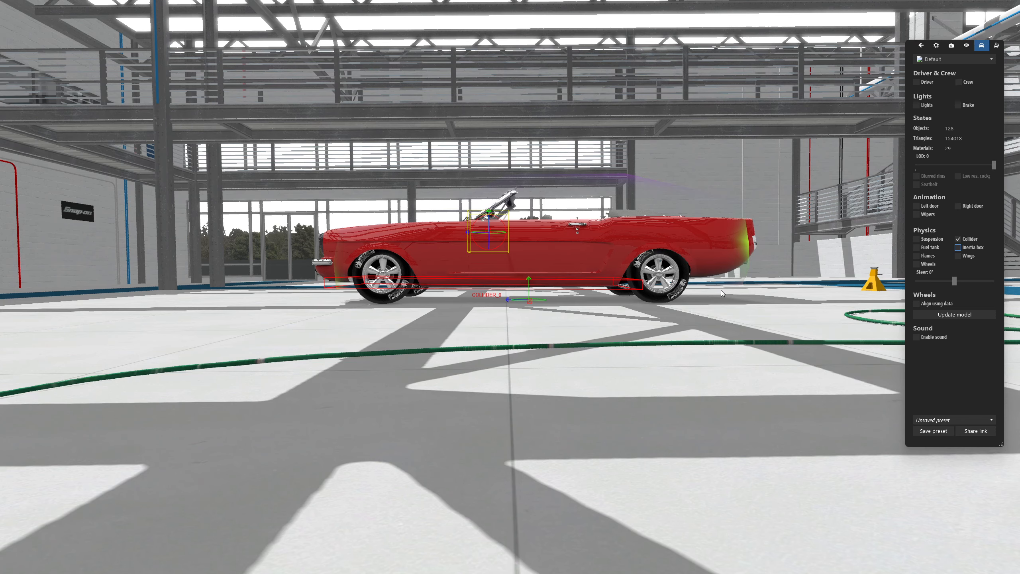
pyautogui.moveTo(721, 290); pyautogui.dragTo(711, 295)
pyautogui.hotkey('alt', 'Tab')
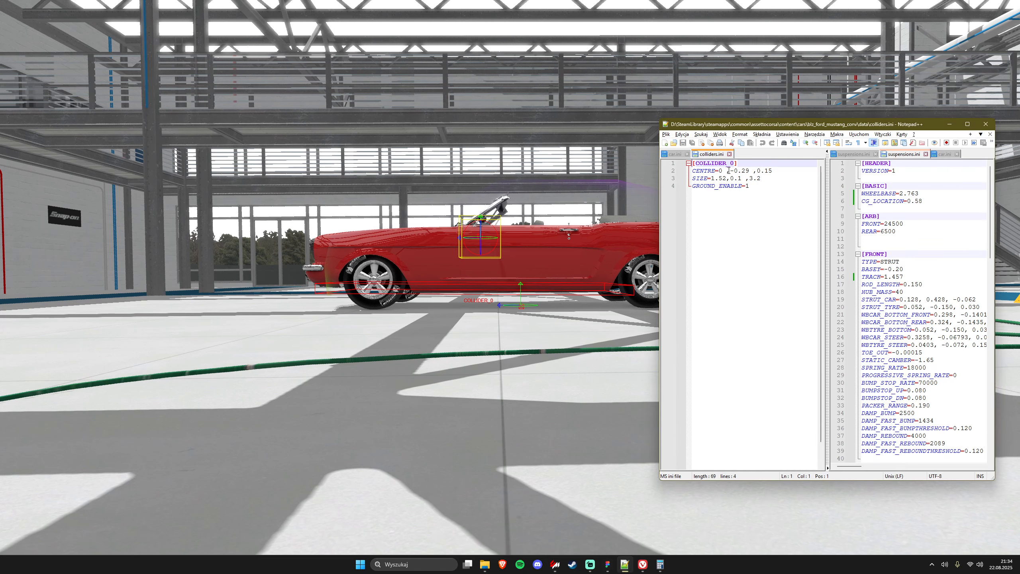
pyautogui.moveTo(778, 126); pyautogui.dragTo(858, 157)
# - Set the last CENTRE coordinate of COLLIDER_0 to 0.0 and save colliders.ini
pyautogui.click(873, 202)
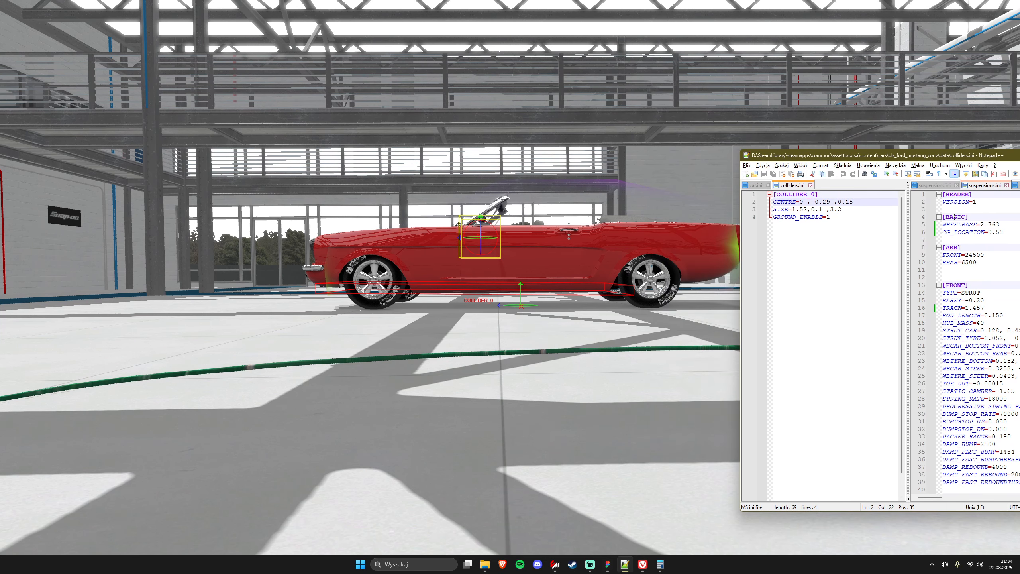
pyautogui.press('BackSpace')
pyautogui.write('0')
pyautogui.press('Delete')
pyautogui.hotkey('ctrl', 's')
# - Set the vertical CENTRE coordinate of COLLIDER_0 to -0.22 and save colliders.ini
pyautogui.click(838, 209)
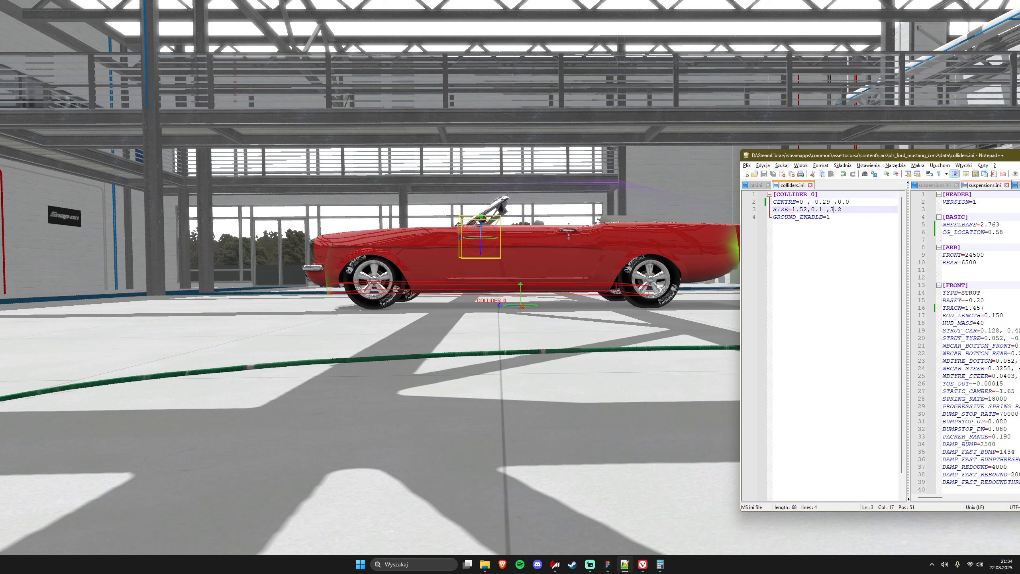
pyautogui.click(830, 201)
pyautogui.press('BackSpace')
pyautogui.hotkey('ctrl', 's')
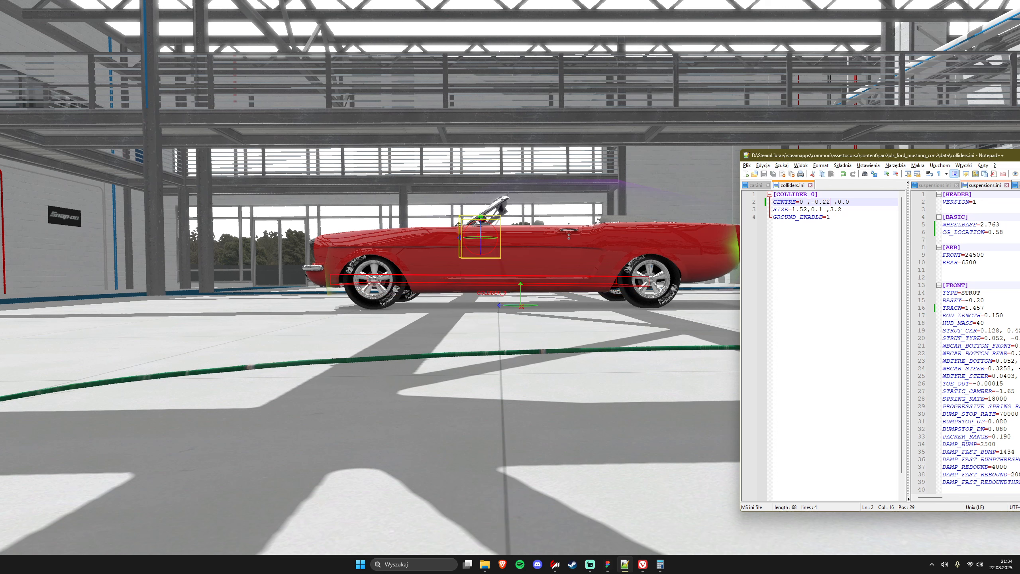
# - Set the vertical CENTRE coordinate of COLLIDER_0 to -0.23 and save colliders.ini
pyautogui.write('3')
pyautogui.hotkey('ctrl', 's')
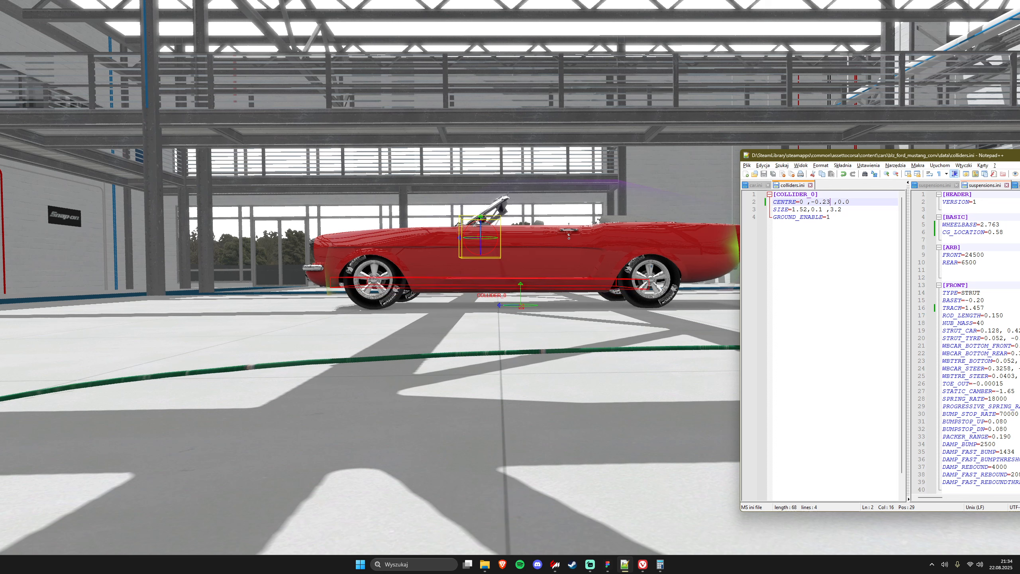
# - Examine the collider box against the car's underside and wheels from the side in the Custom Showroom
pyautogui.click(432, 413)
pyautogui.moveTo(432, 413); pyautogui.dragTo(448, 376)
pyautogui.press('Down')
pyautogui.press('Right')
pyautogui.press('Left')
pyautogui.press('Up')
pyautogui.press('Down')
pyautogui.press('Left')
pyautogui.press('Up')
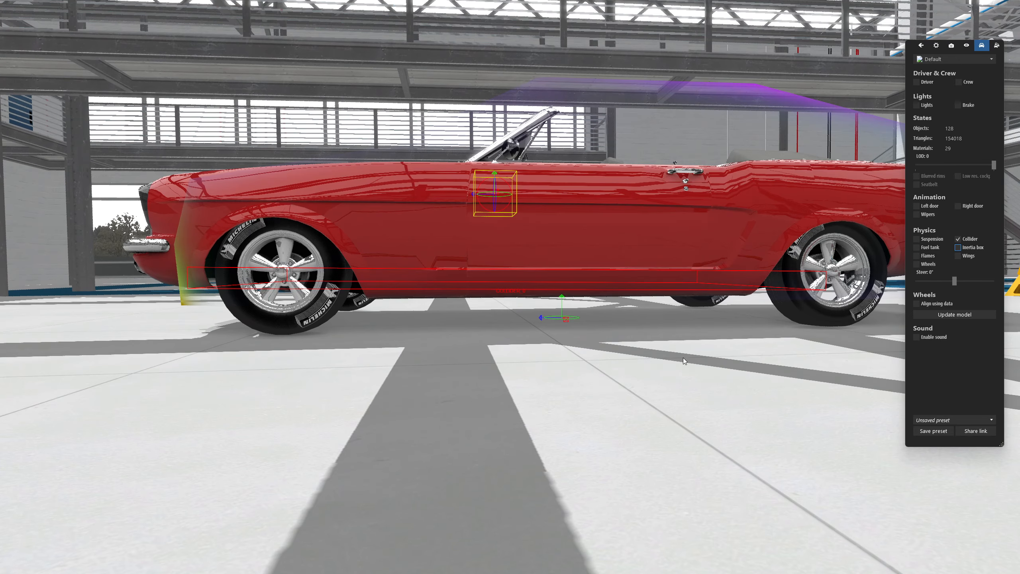
pyautogui.moveTo(672, 377); pyautogui.dragTo(712, 328)
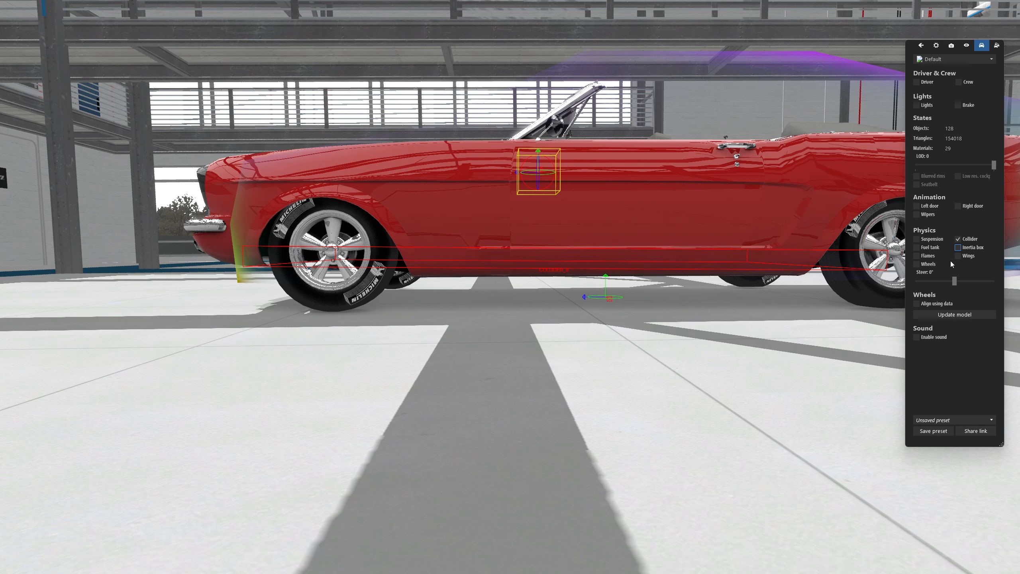
# - Display the car's wings and examine their placement on the body
pyautogui.click(968, 258)
pyautogui.moveTo(724, 256); pyautogui.dragTo(544, 378)
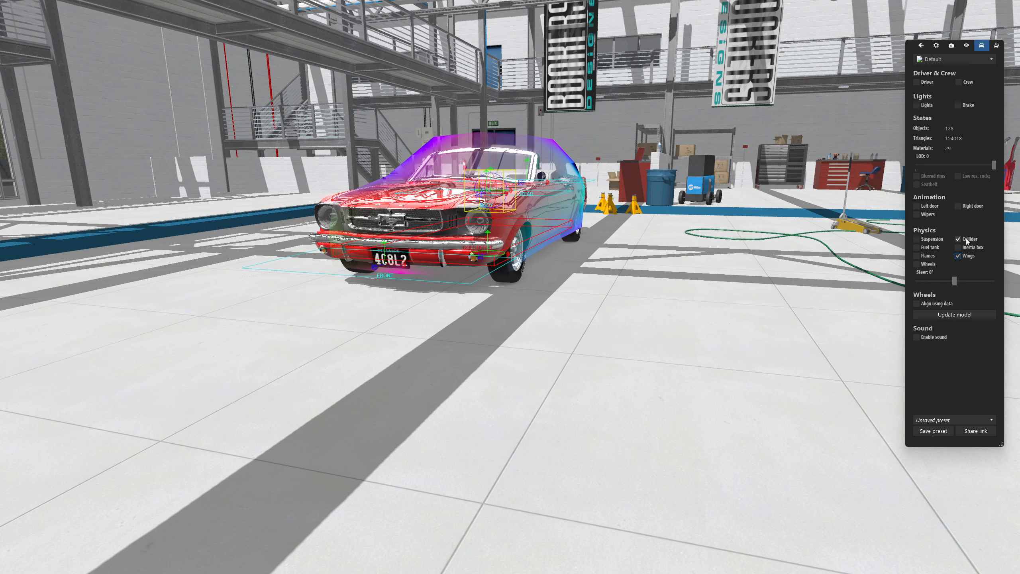
pyautogui.moveTo(530, 374); pyautogui.dragTo(552, 333)
# - Switch to Content Manager, open the car selection and filter the cars by "blz_ & year<1980"
pyautogui.hotkey('alt', 'Tab')
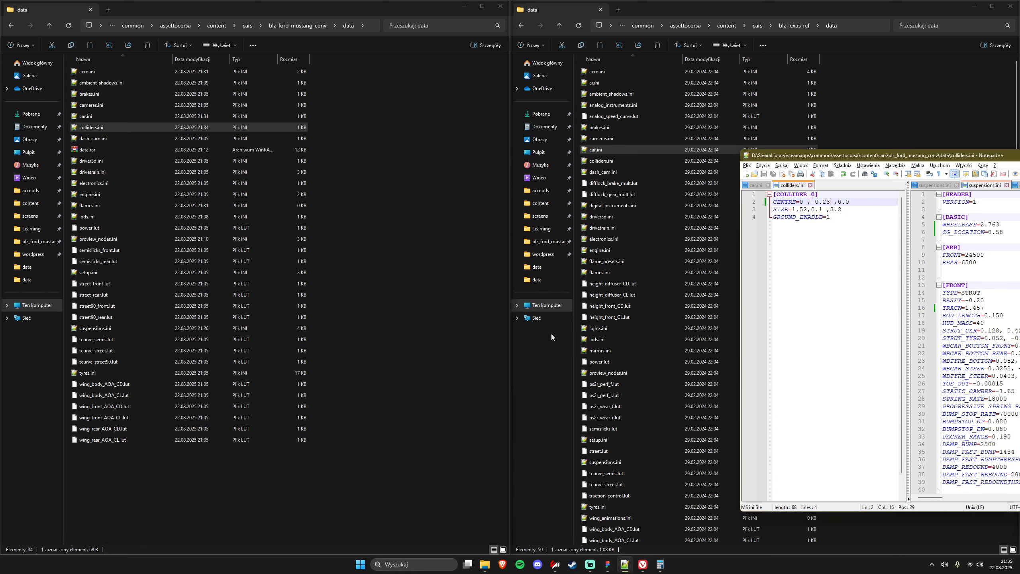
pyautogui.click(557, 565)
pyautogui.click(40, 58)
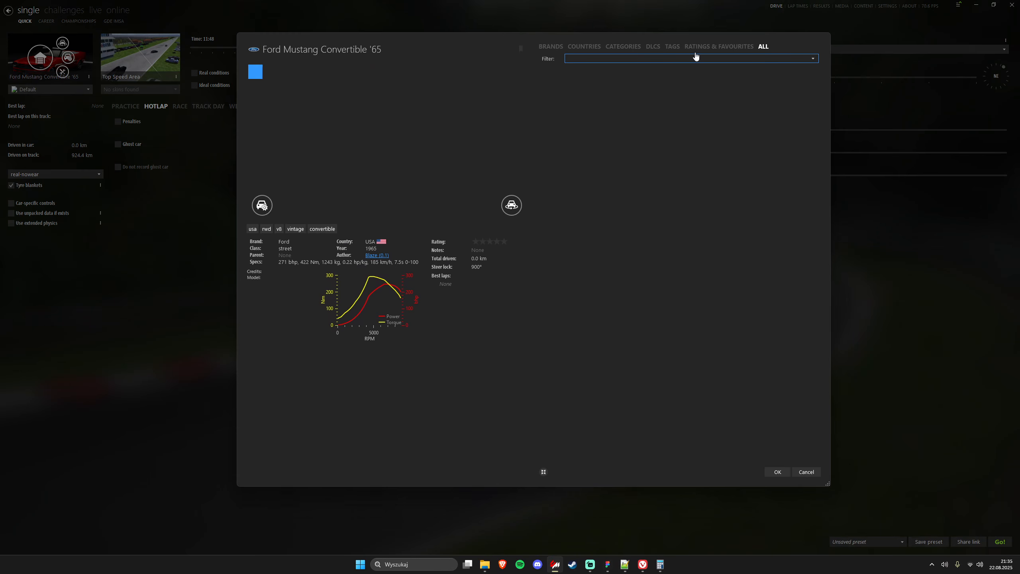
pyautogui.write('blz_')
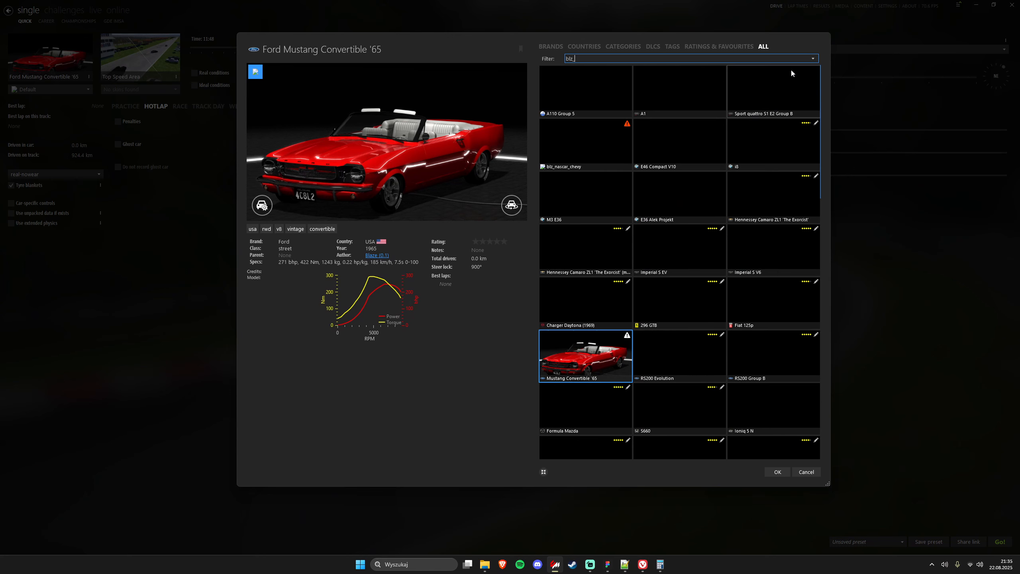
pyautogui.moveTo(743, 181)
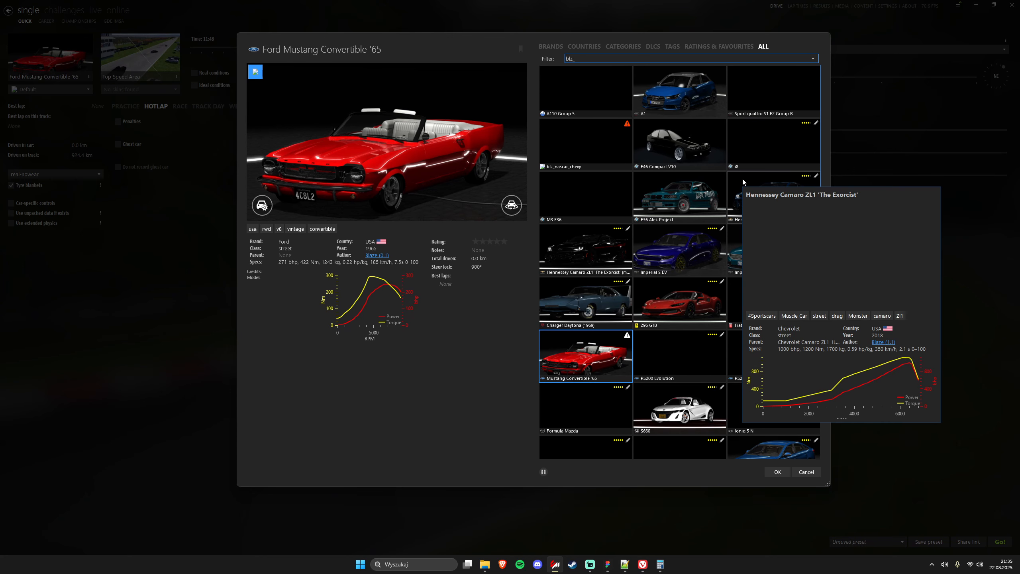
pyautogui.write('& ')
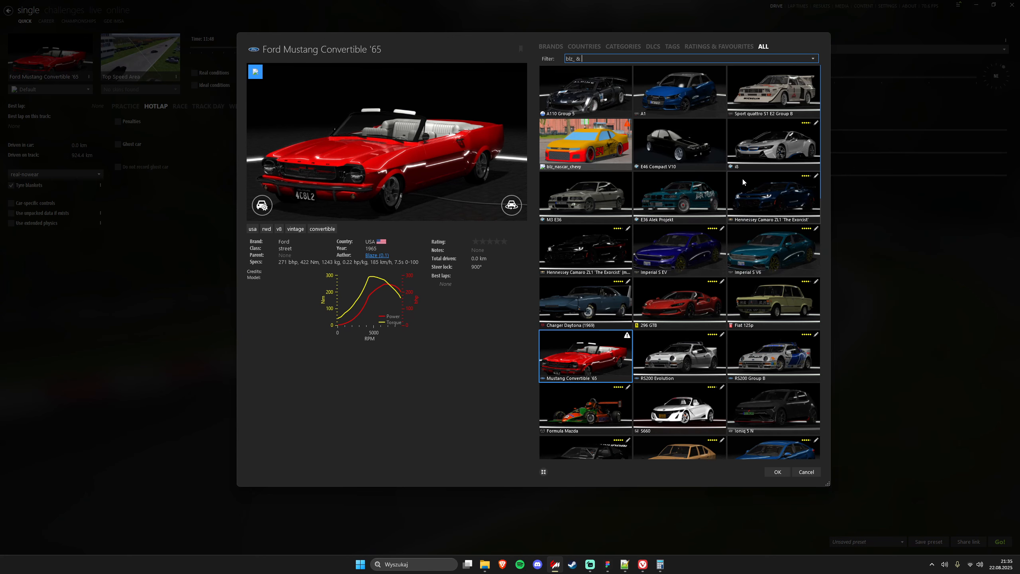
pyautogui.write('year<')
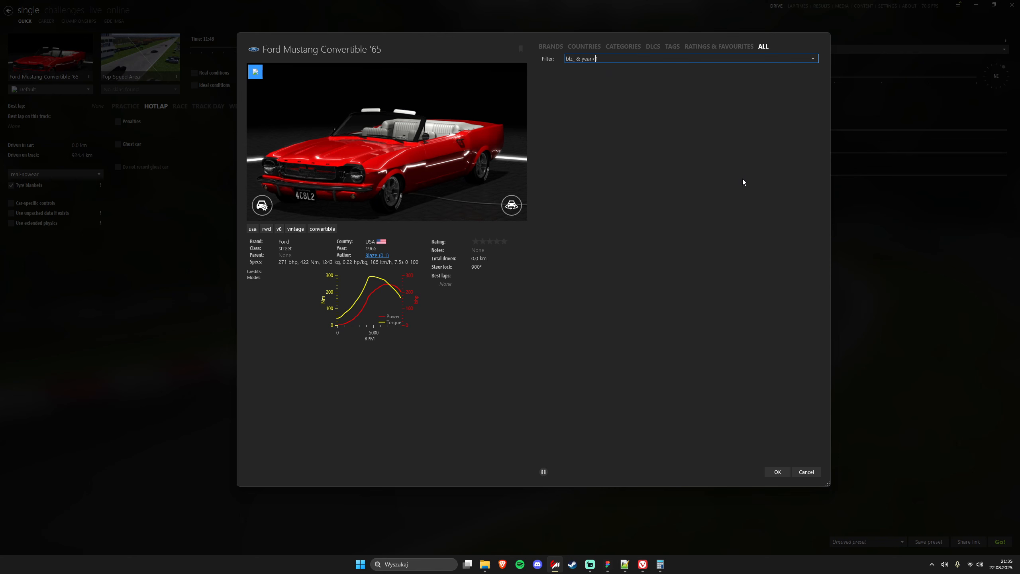
pyautogui.write('1980')
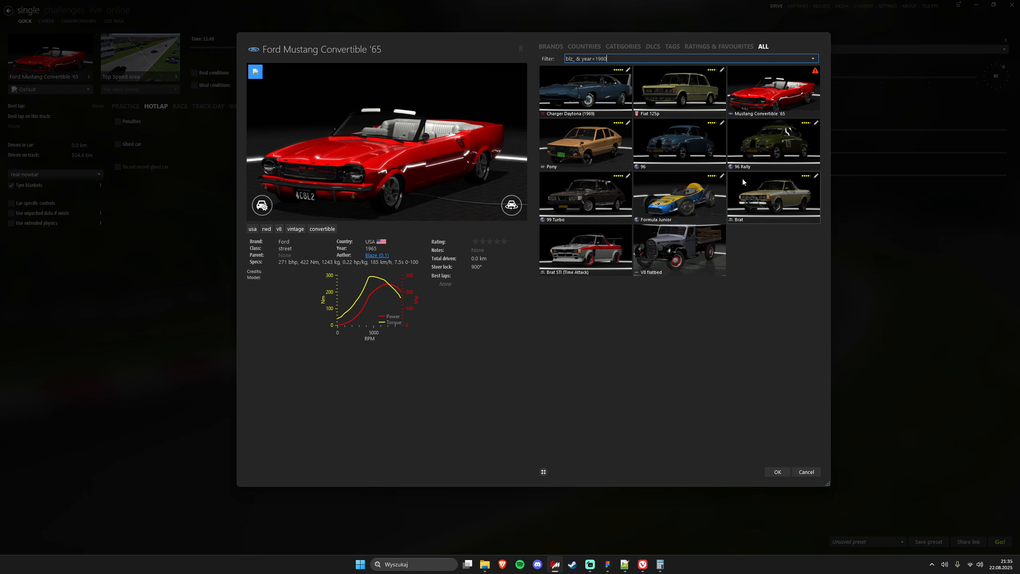
# - Compare the Fiat 125p, Hyundai Pony, Saab 99 Turbo and Charger Daytona as possible sources of aero data
pyautogui.click(646, 99)
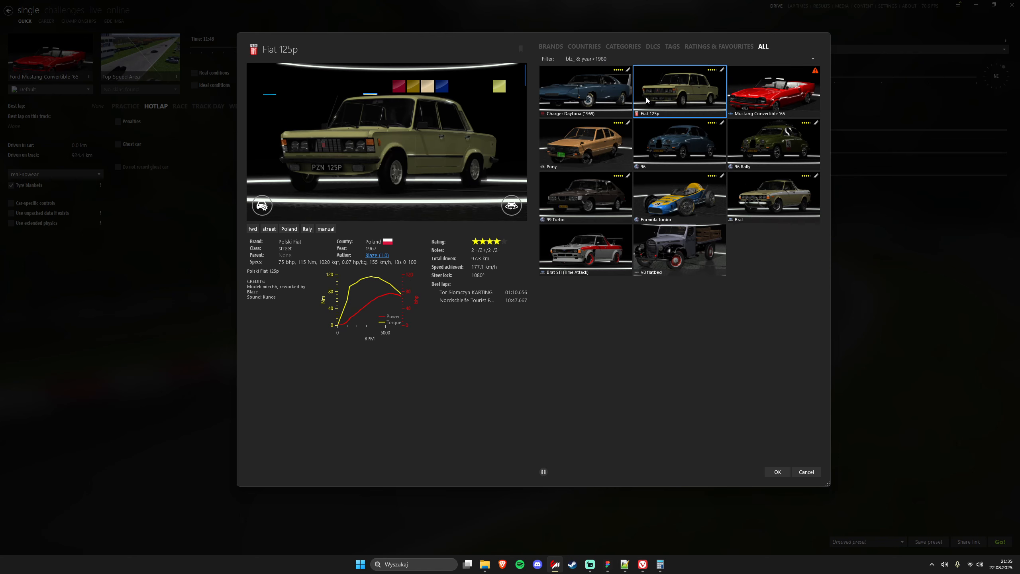
pyautogui.click(592, 140)
pyautogui.click(588, 196)
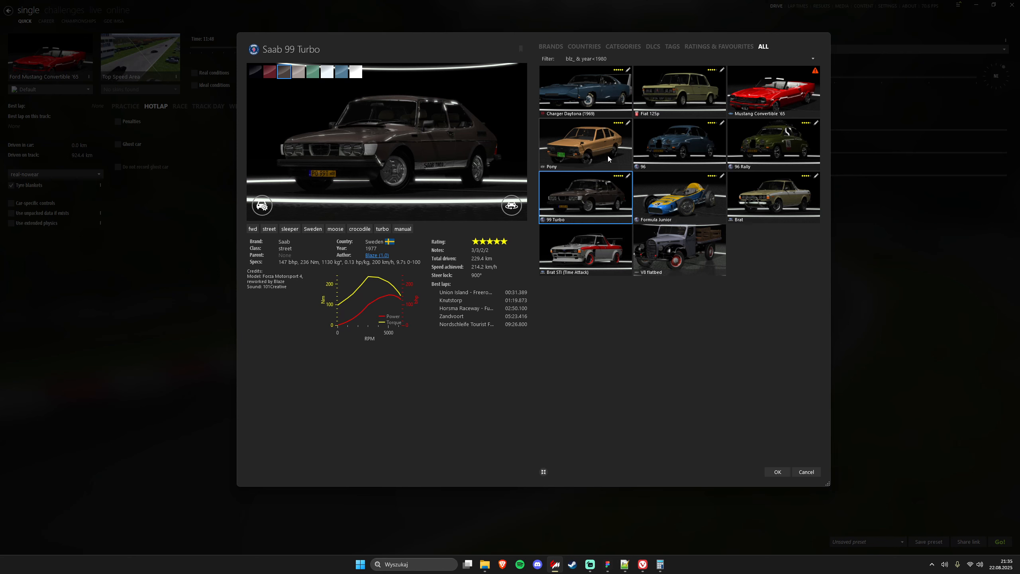
pyautogui.click(660, 105)
pyautogui.click(591, 138)
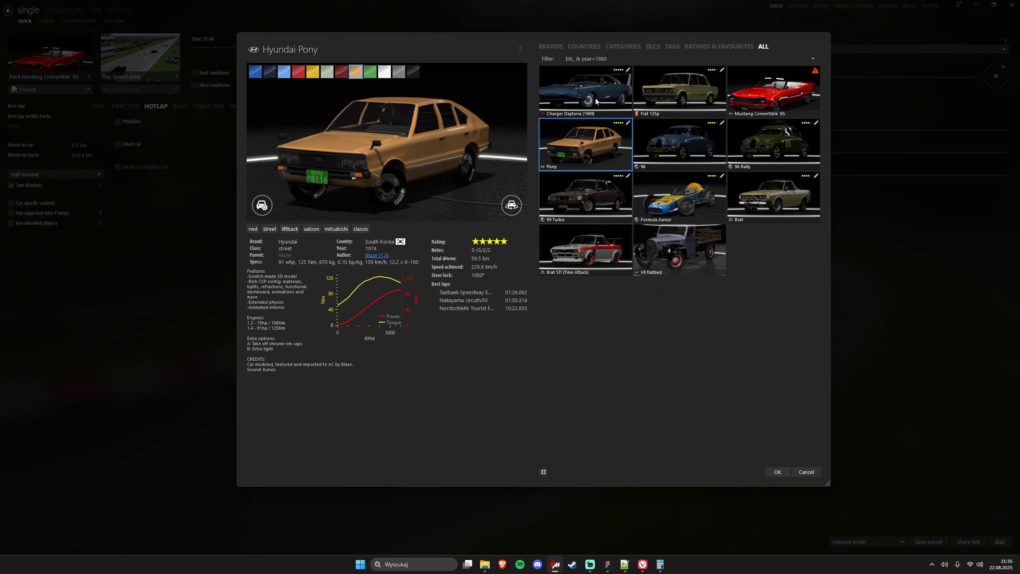
pyautogui.click(588, 89)
pyautogui.click(659, 95)
pyautogui.click(598, 138)
pyautogui.click(677, 97)
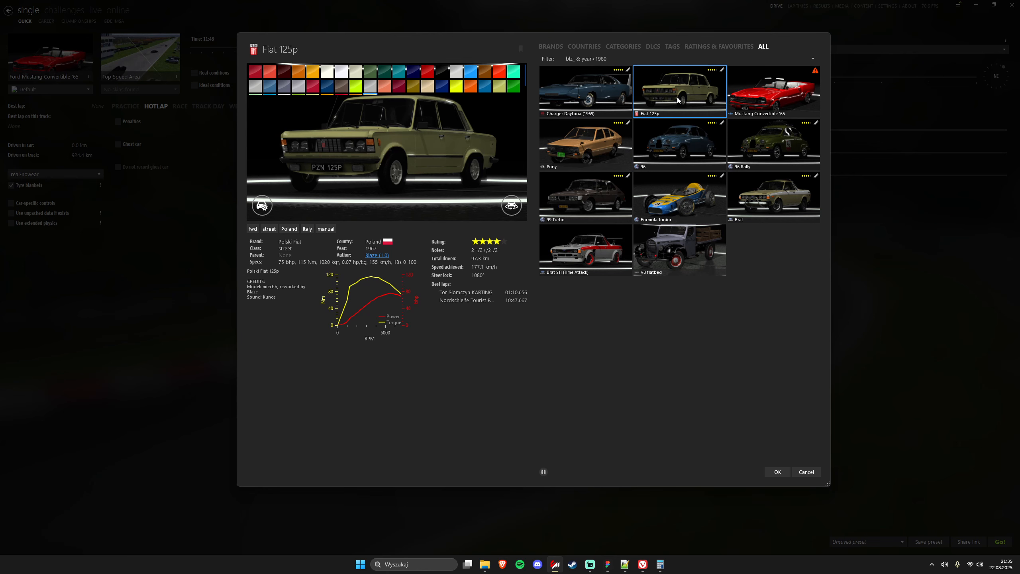
# - Open the Hyundai Pony's data folder and copy aero.ini with the six body, front and rear wing AOA .lut files
pyautogui.click(598, 149)
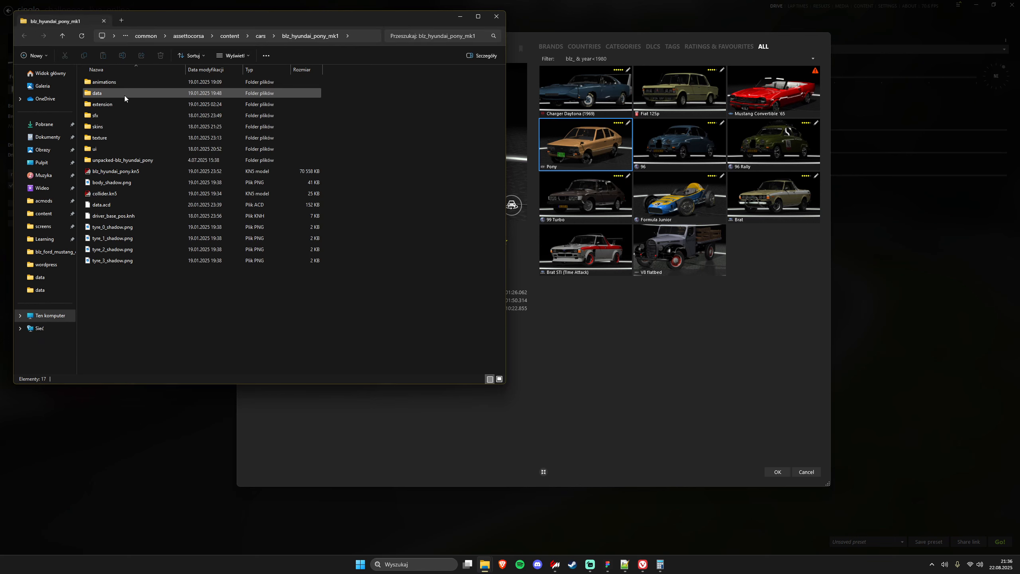
pyautogui.doubleClick(125, 96)
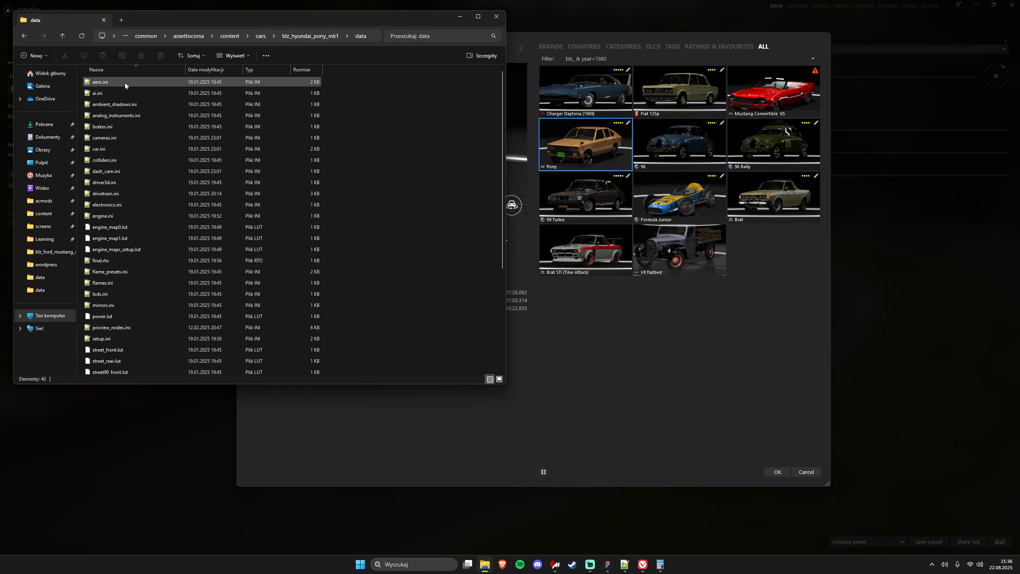
pyautogui.click(137, 126)
pyautogui.scroll(-5, 154, 218)
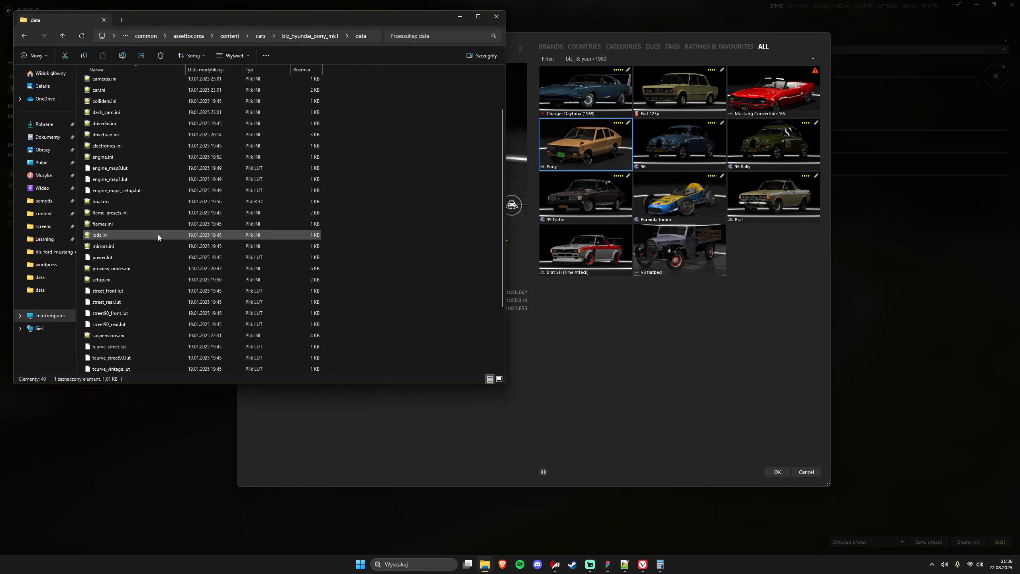
pyautogui.click(146, 313)
pyautogui.keyDown('ctrl'); pyautogui.click(146, 325); pyautogui.keyUp('ctrl')
pyautogui.keyDown('ctrl'); pyautogui.click(138, 337); pyautogui.keyUp('ctrl')
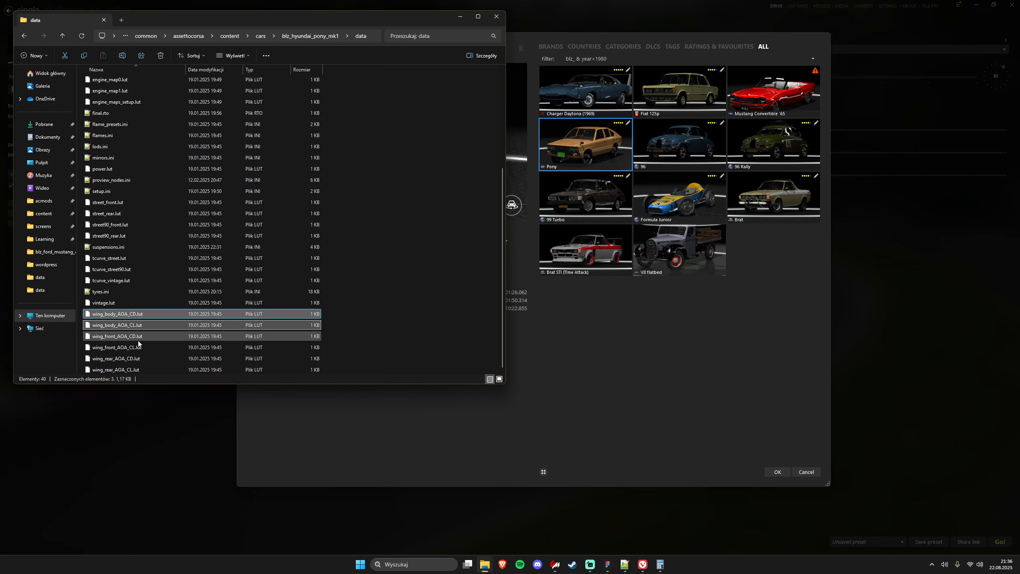
pyautogui.keyDown('ctrl'); pyautogui.click(135, 347); pyautogui.keyUp('ctrl')
pyautogui.keyDown('ctrl'); pyautogui.click(134, 358); pyautogui.keyUp('ctrl')
pyautogui.keyDown('ctrl'); pyautogui.click(133, 370); pyautogui.keyUp('ctrl')
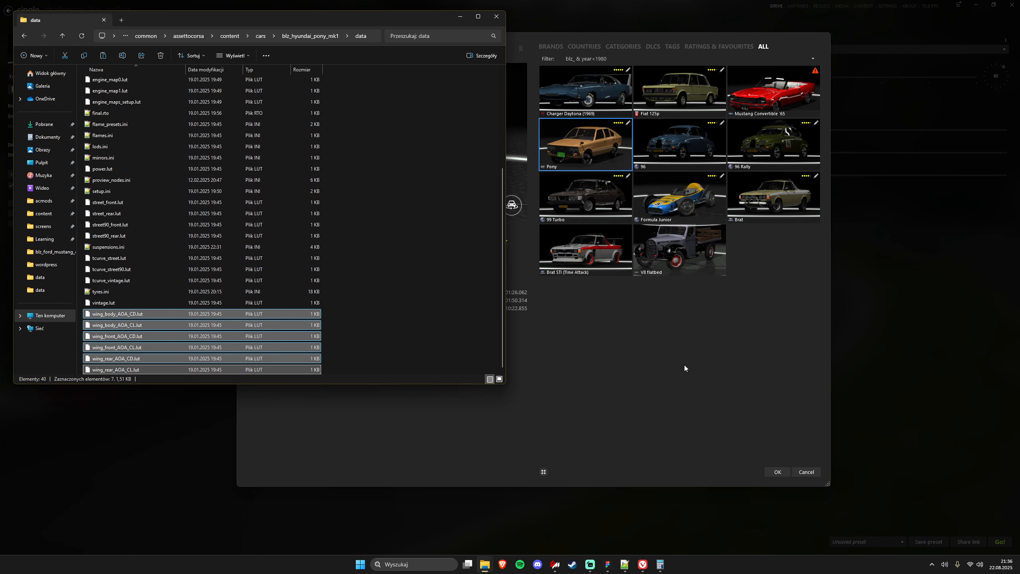
# - Paste the copied aero files into the blz_ford_mustang_conv data folder, replacing the existing ones
pyautogui.click(555, 564)
pyautogui.moveTo(485, 564)
pyautogui.click(426, 538)
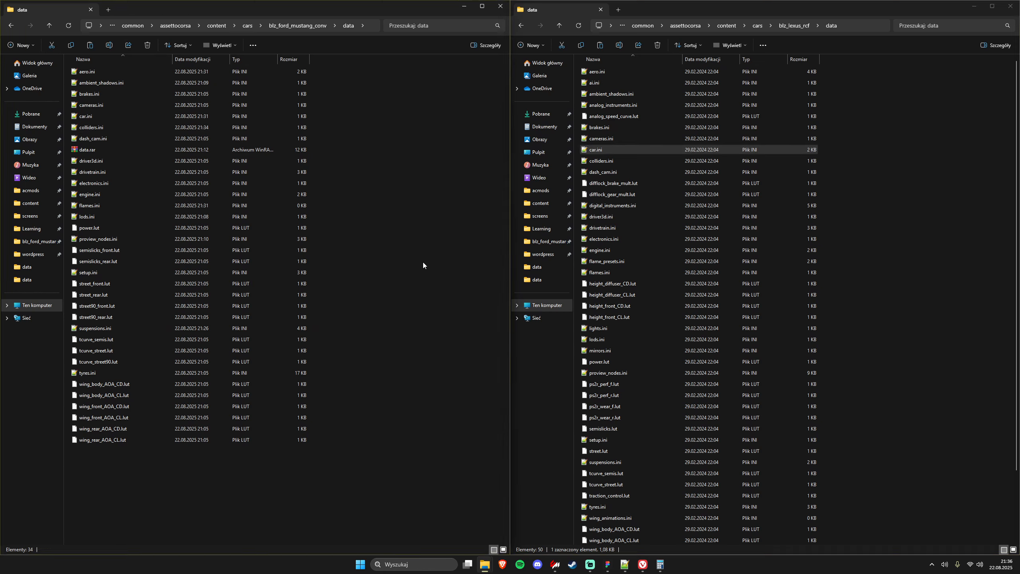
pyautogui.hotkey('ctrl', 'v')
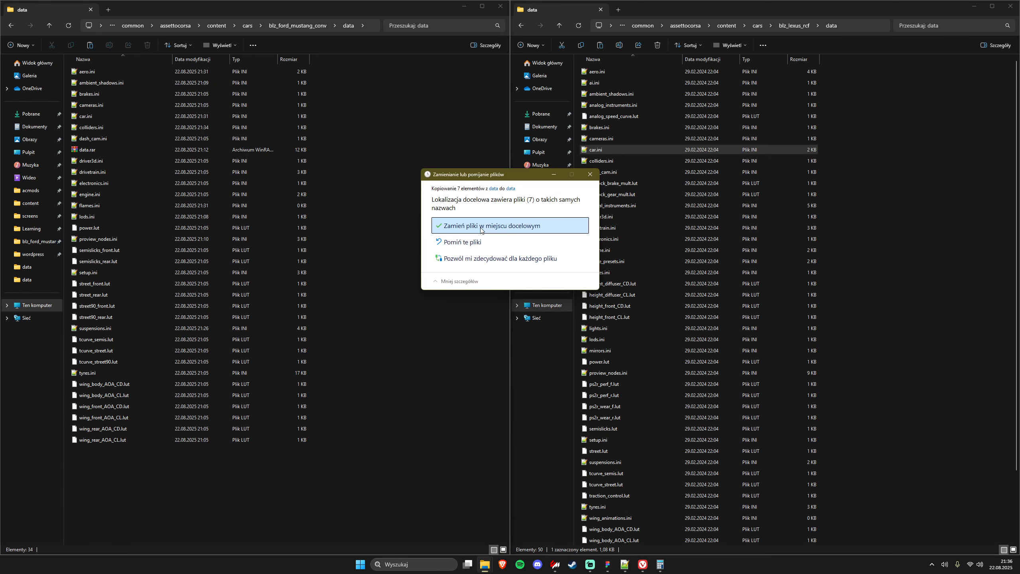
pyautogui.click(498, 223)
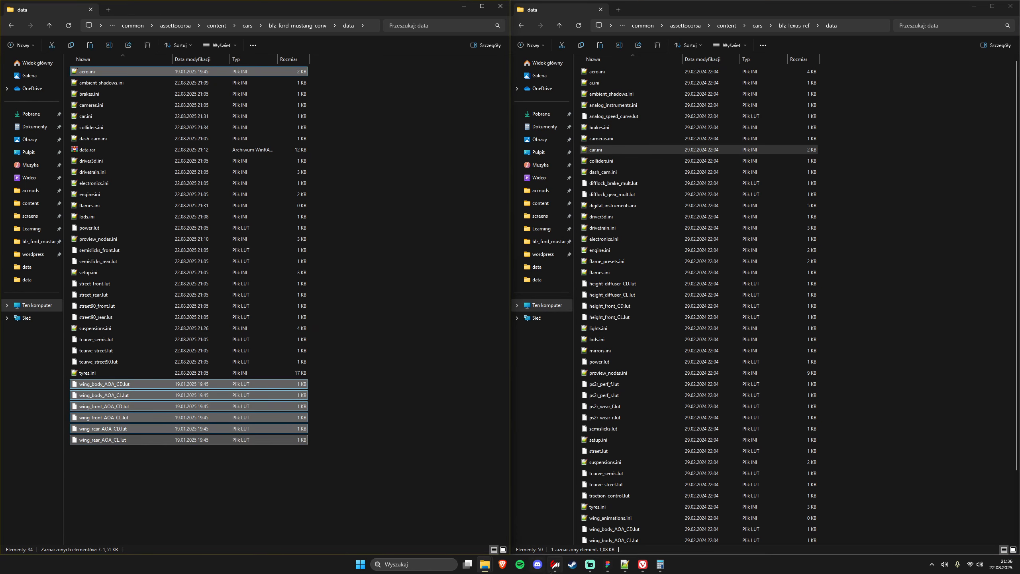
# - Switch to Content Manager, open the Ford Mustang Convertible in the Custom Showroom and display its wings
pyautogui.hotkey('alt', 'Tab')
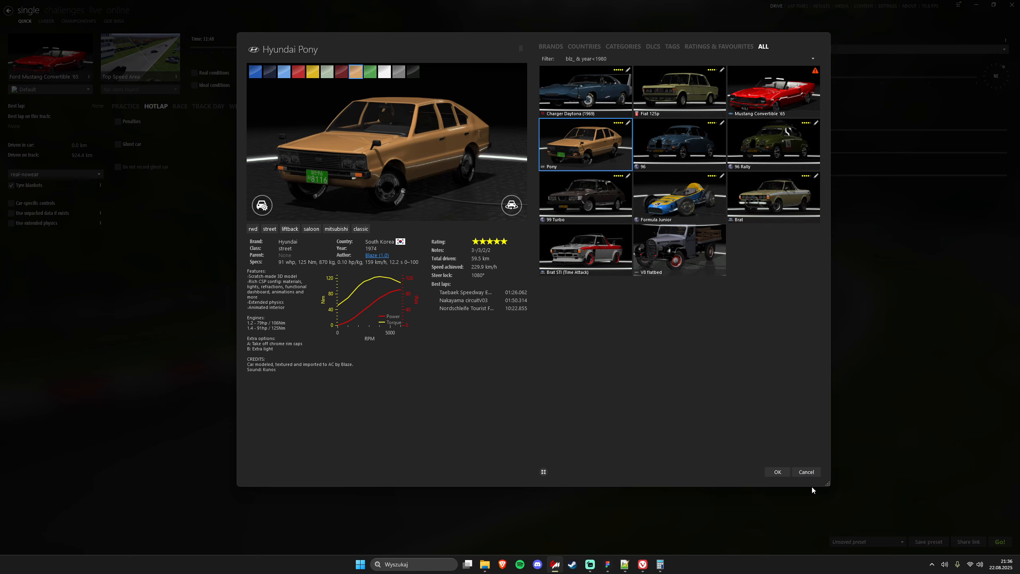
pyautogui.click(514, 211)
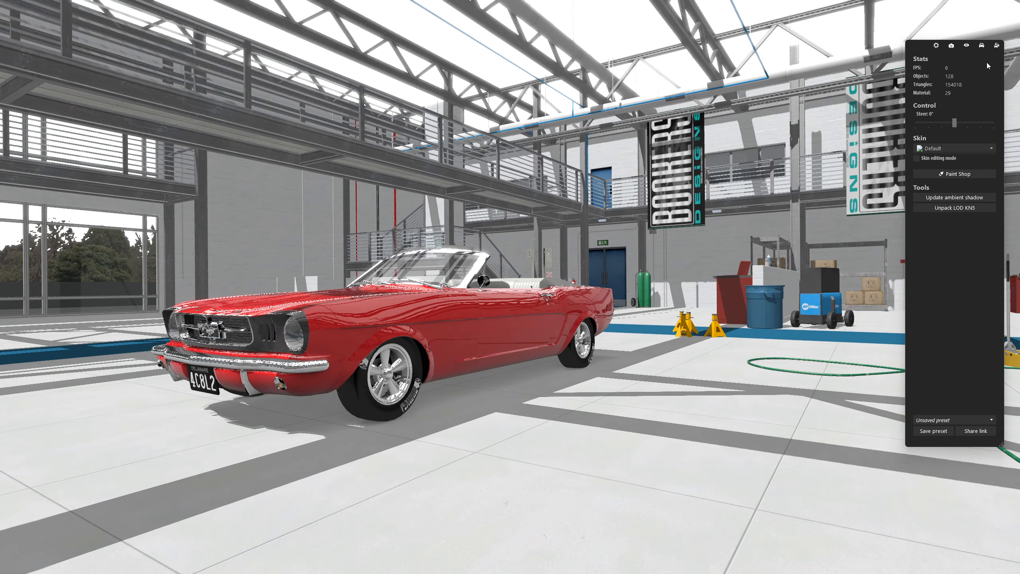
pyautogui.click(982, 45)
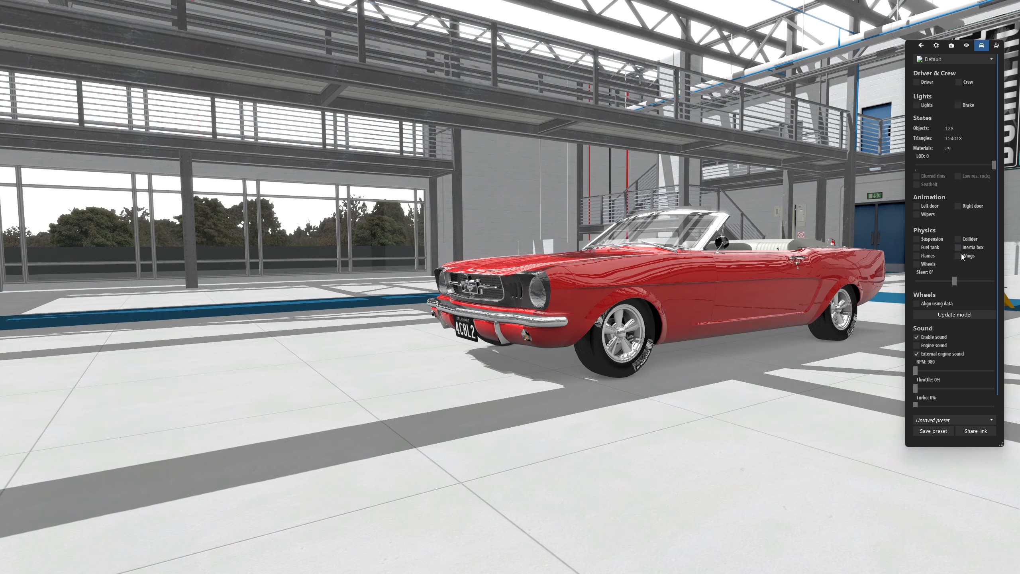
pyautogui.click(958, 256)
# - Examine the positions of the FRONT, BODY and REAR wings along the side of the car
pyautogui.moveTo(608, 256); pyautogui.dragTo(463, 144)
pyautogui.scroll(-5, 550, 190)
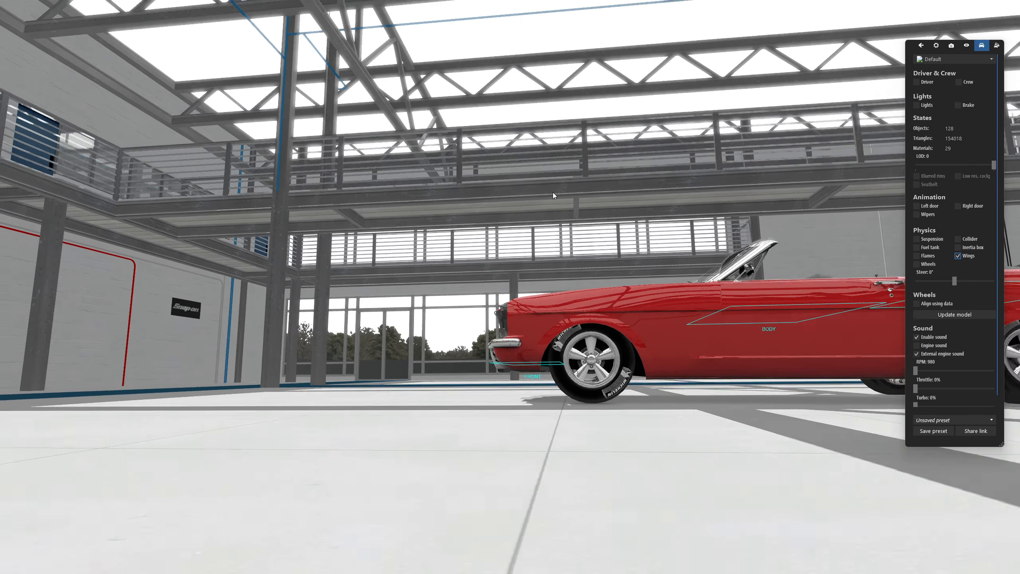
pyautogui.moveTo(553, 192); pyautogui.dragTo(567, 258)
pyautogui.scroll(4, 567, 258)
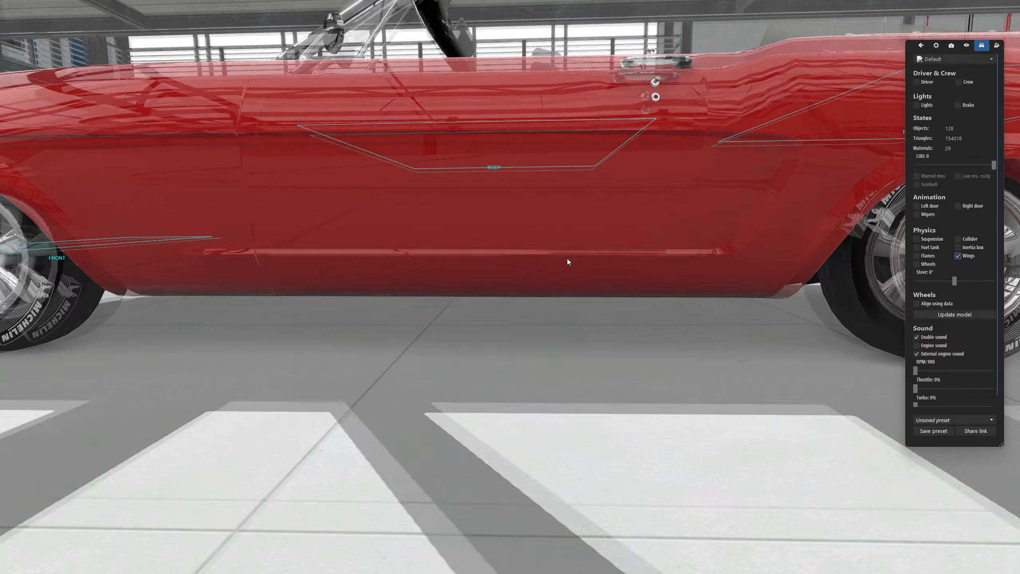
pyautogui.scroll(-5, 573, 254)
pyautogui.scroll(-1, 572, 253)
pyautogui.moveTo(512, 237)
pyautogui.mouseDown()
pyautogui.moveTo(494, 268)
pyautogui.moveTo(510, 295)
pyautogui.moveTo(515, 244)
pyautogui.mouseUp()
pyautogui.scroll(-4, 510, 295)
pyautogui.scroll(5, 513, 261)
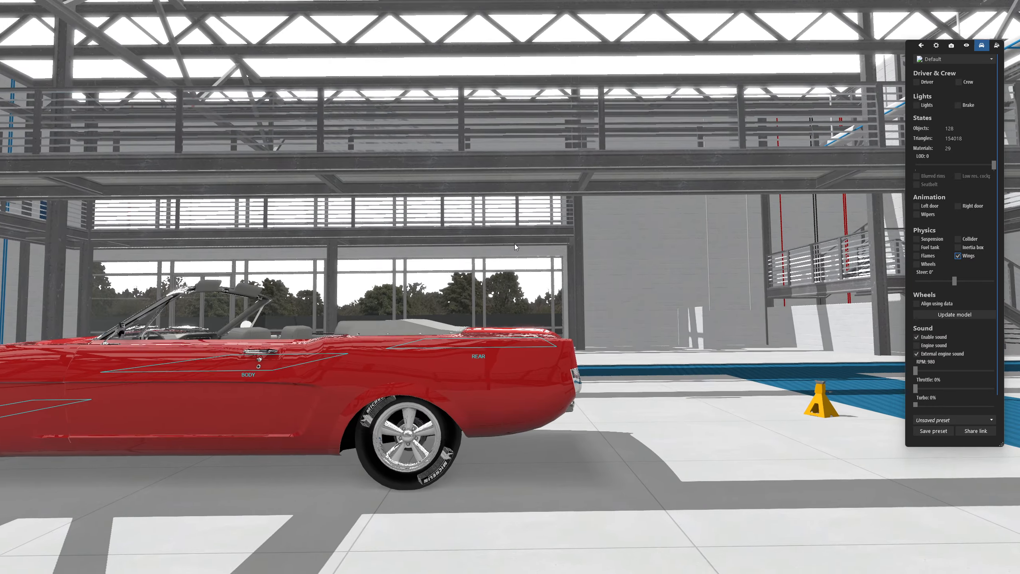
# - Adjust the REAR wing's height and front-to-back position over the trunk lid, and save the moved points
pyautogui.press('ctrl')
pyautogui.moveTo(481, 325); pyautogui.dragTo(481, 321)
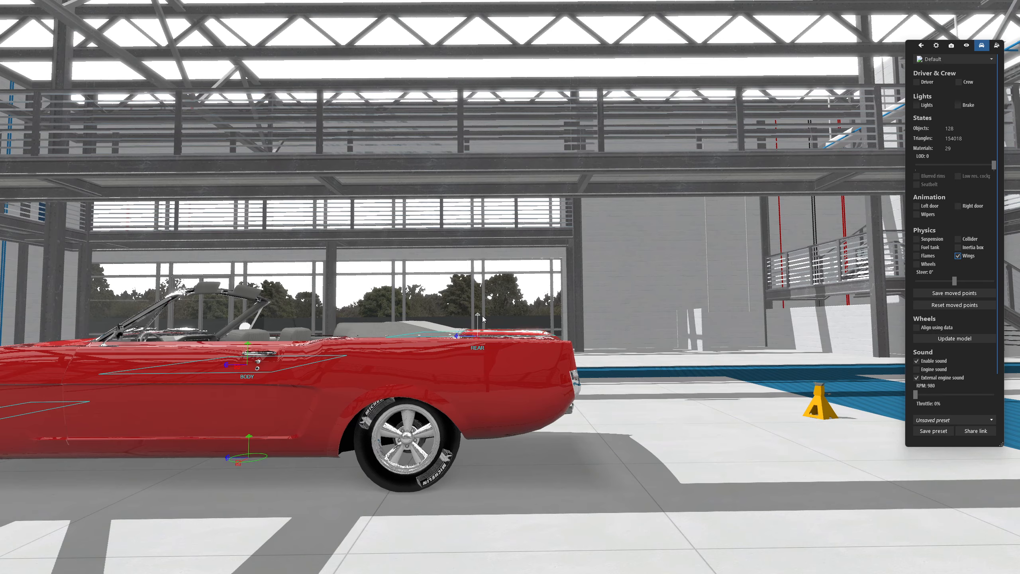
pyautogui.scroll(-5, 481, 322)
pyautogui.scroll(2, 469, 359)
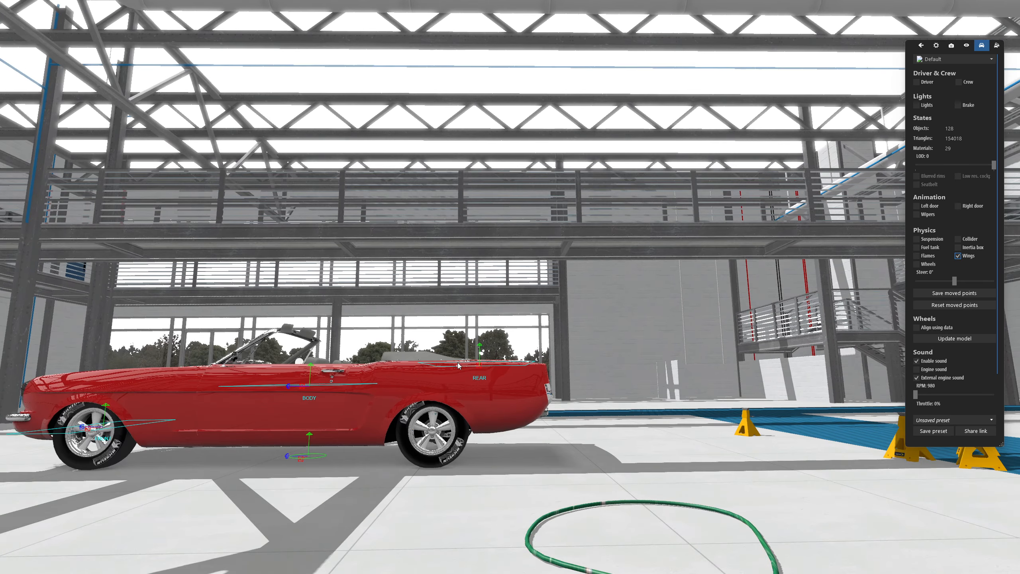
pyautogui.moveTo(458, 368); pyautogui.dragTo(470, 367)
pyautogui.moveTo(416, 235); pyautogui.dragTo(427, 259)
pyautogui.scroll(3, 427, 259)
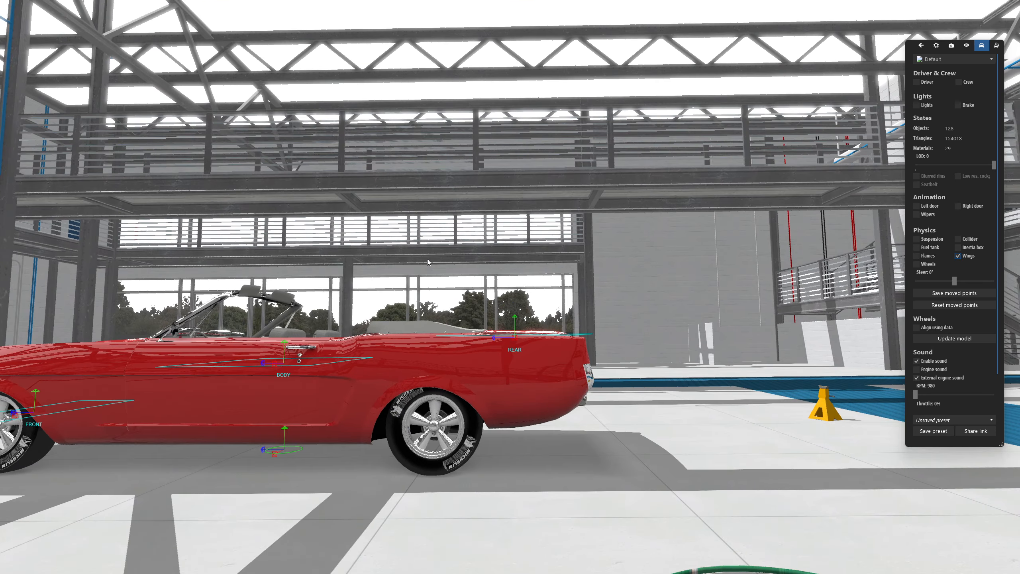
pyautogui.moveTo(495, 343); pyautogui.dragTo(502, 342)
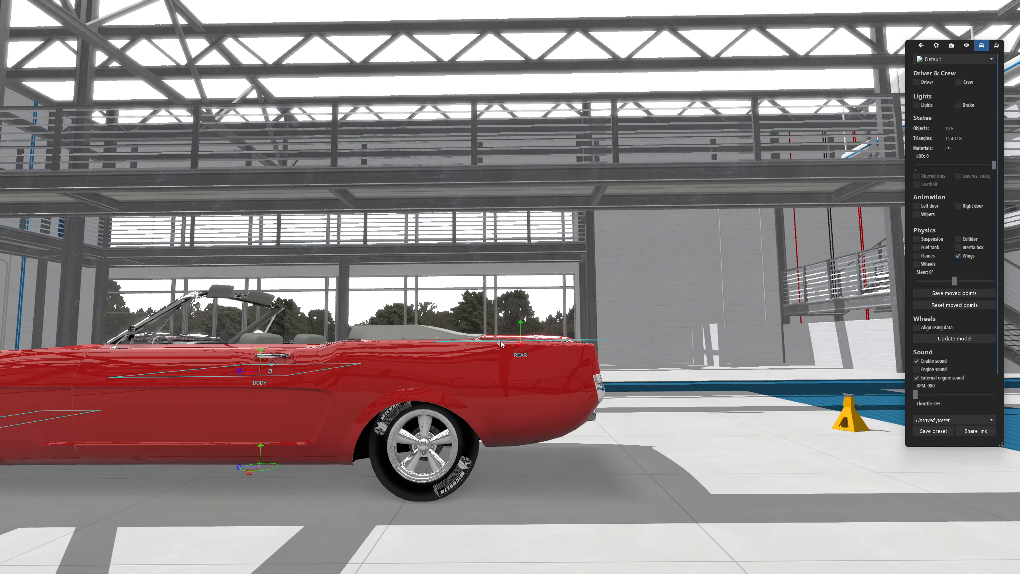
pyautogui.moveTo(386, 209); pyautogui.dragTo(492, 300)
pyautogui.scroll(-3, 421, 316)
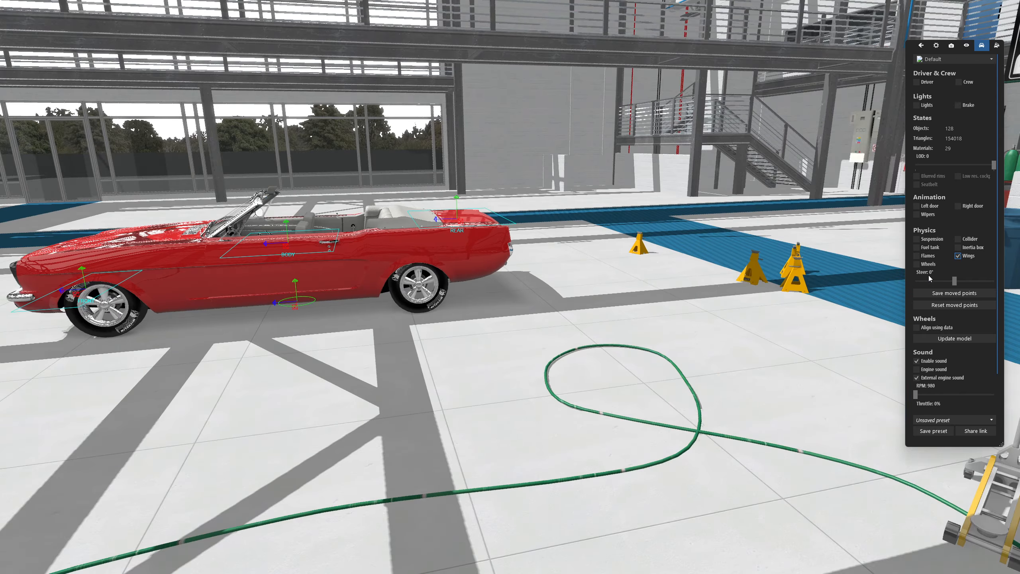
pyautogui.click(957, 294)
pyautogui.moveTo(462, 155); pyautogui.dragTo(525, 149)
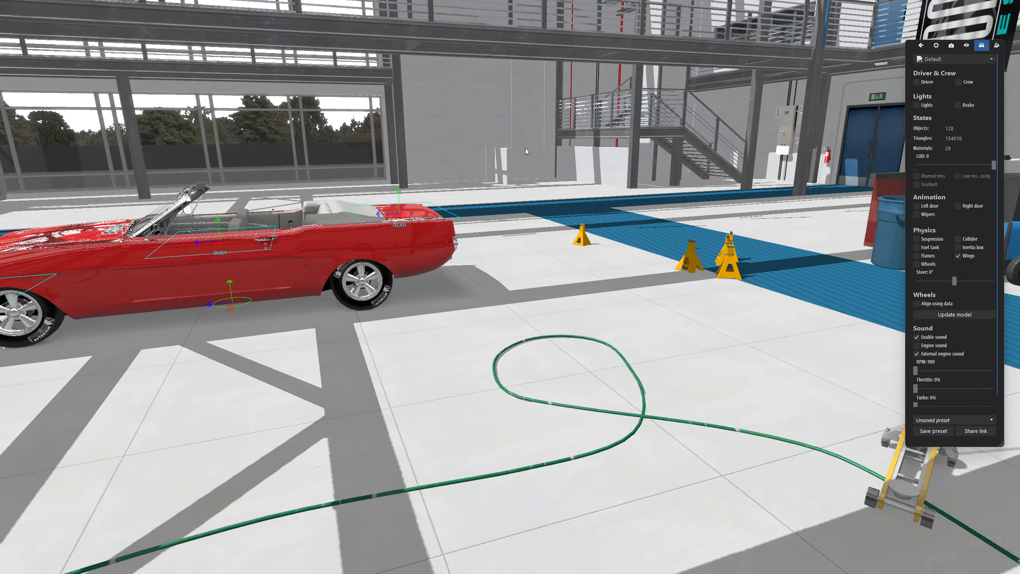
# - Check the REAR wing's placement over the trunk lid from the side and close the Custom Showroom
pyautogui.moveTo(341, 136); pyautogui.dragTo(561, 131)
pyautogui.scroll(3, 395, 132)
pyautogui.press('Escape')
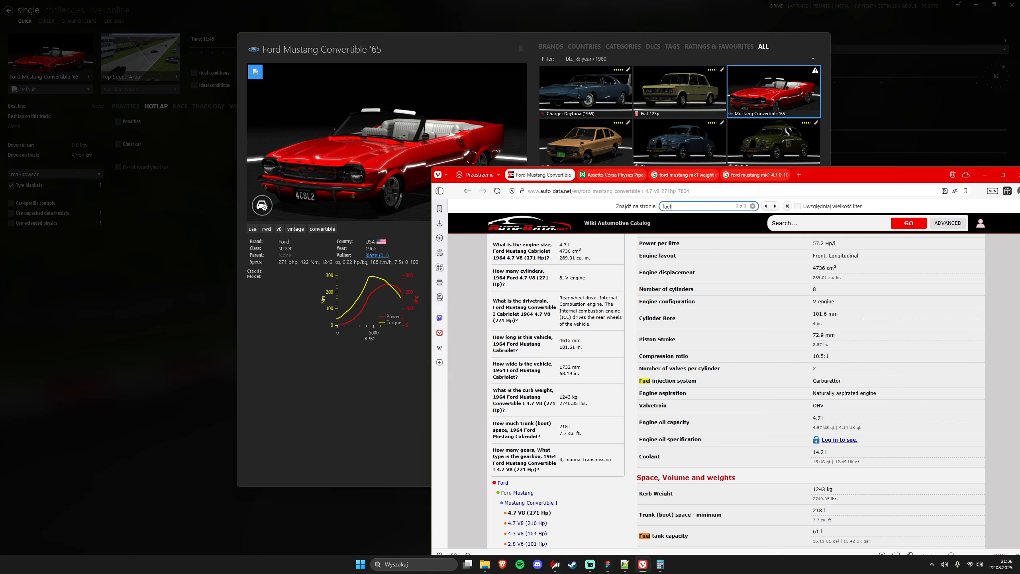
# - Maximize the browser, bring up the Assetto Corsa Physics Pipeline document and examine its contents list and the car.ini and suspensions.ini chapters
pyautogui.moveTo(880, 179); pyautogui.dragTo(614, 1)
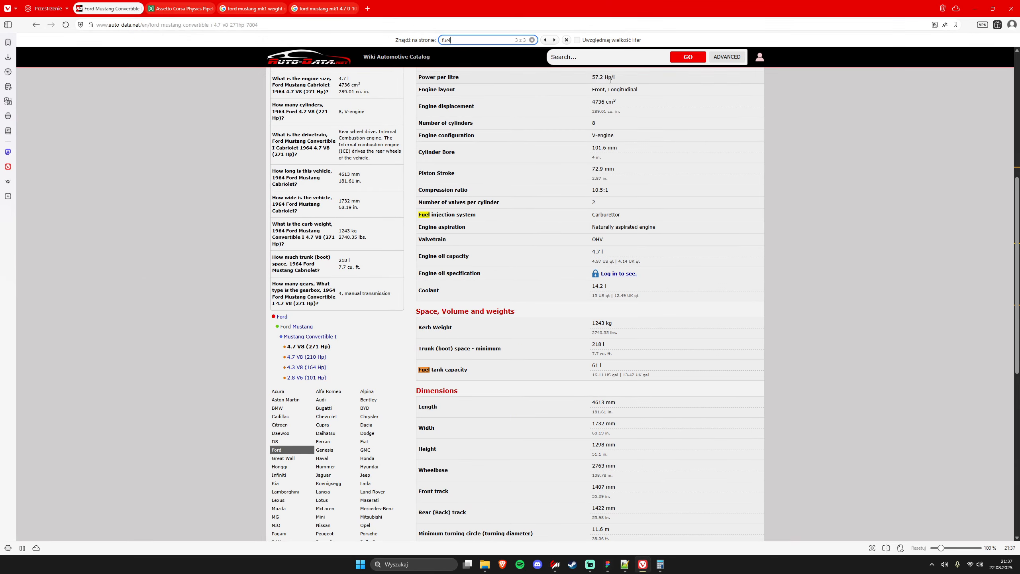
pyautogui.click(188, 2)
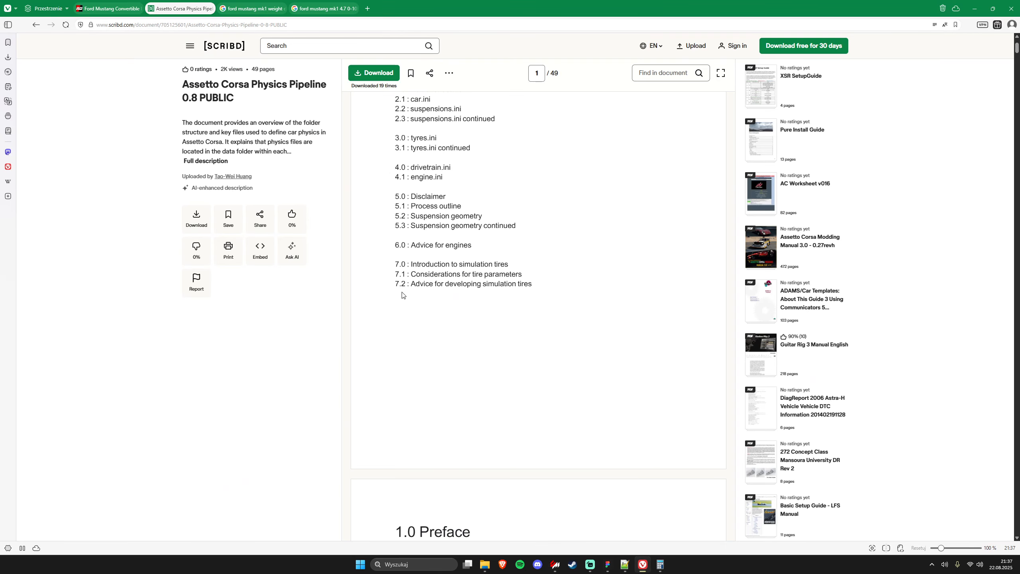
pyautogui.scroll(2, 359, 196)
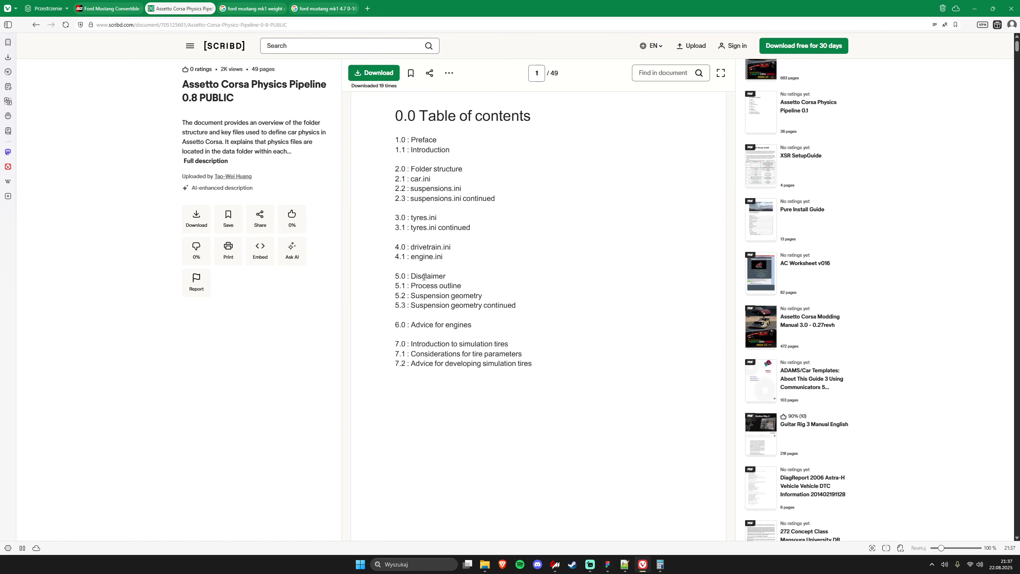
pyautogui.scroll(-15, 435, 307)
pyautogui.scroll(-20, 434, 308)
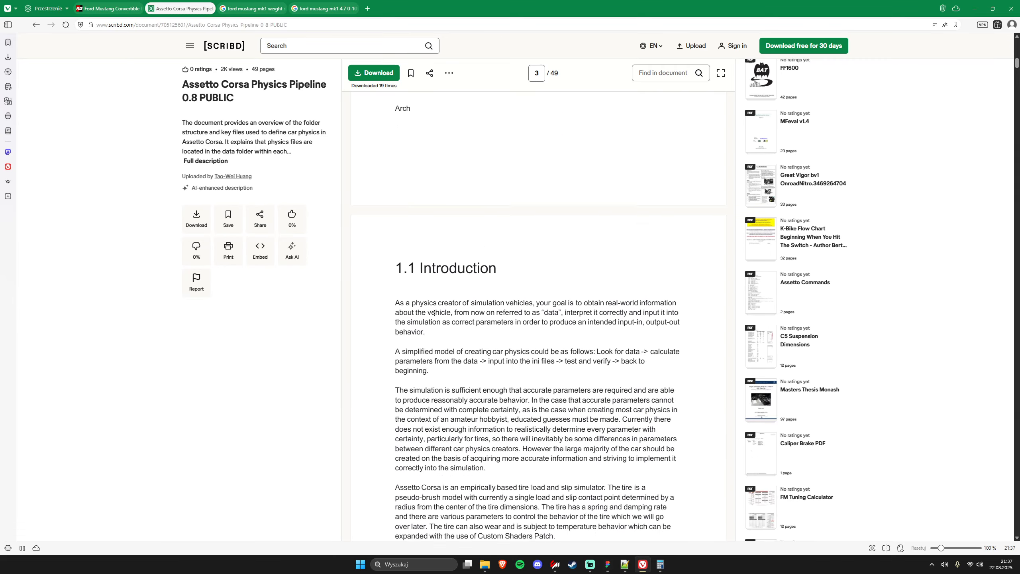
pyautogui.scroll(-15, 423, 329)
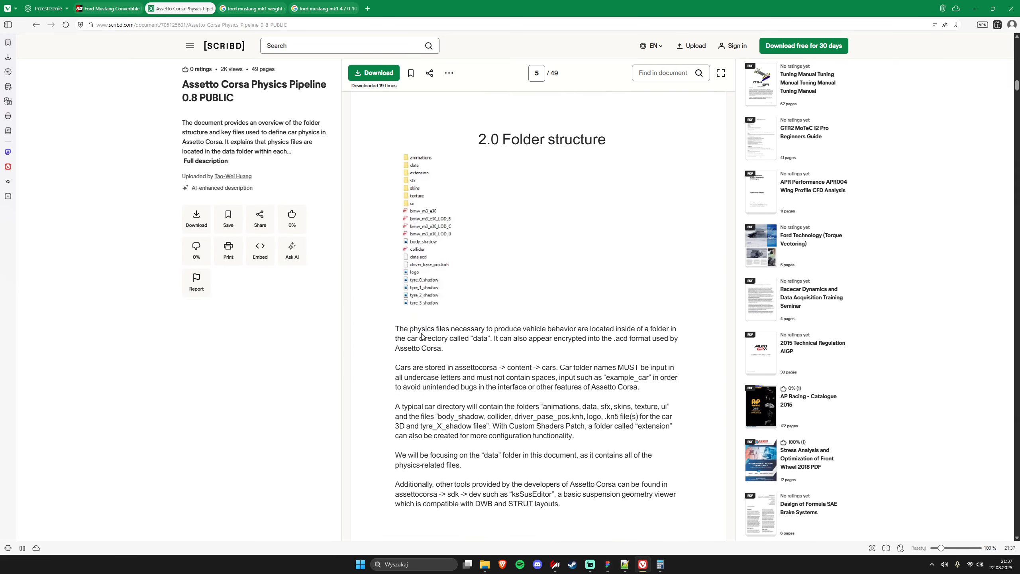
pyautogui.scroll(5, 458, 355)
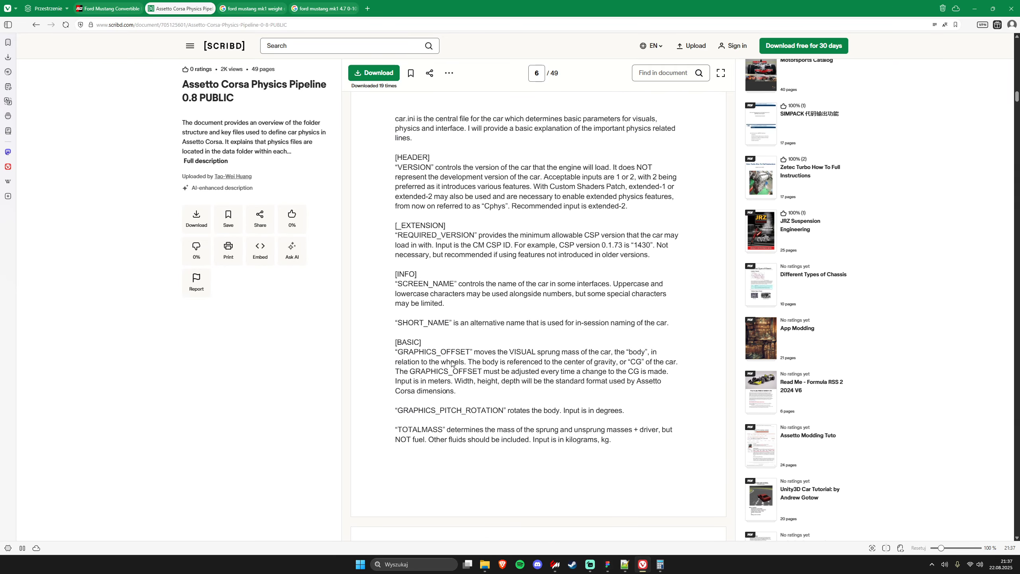
pyautogui.scroll(-20, 440, 359)
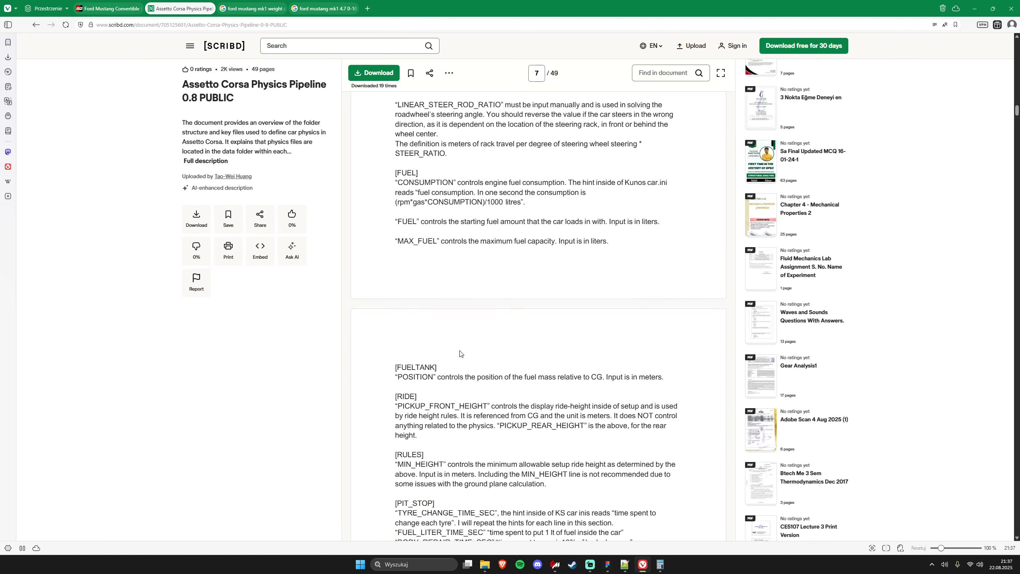
pyautogui.scroll(-18, 456, 357)
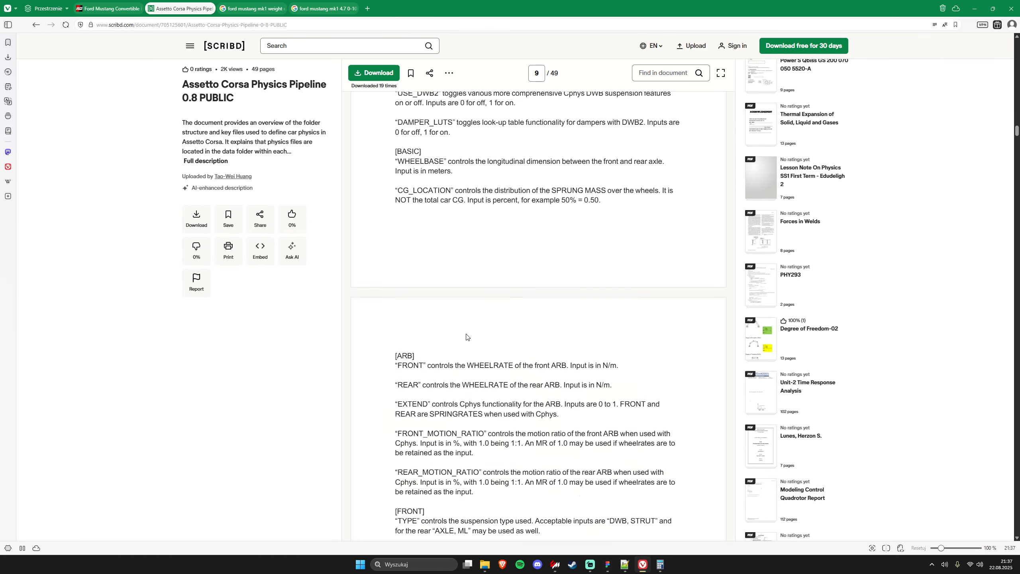
# - Search the physics document for "aero" and "aerod", skim the following chapters, and return to its table of contents
pyautogui.hotkey('ctrl', 'f')
pyautogui.write('aero')
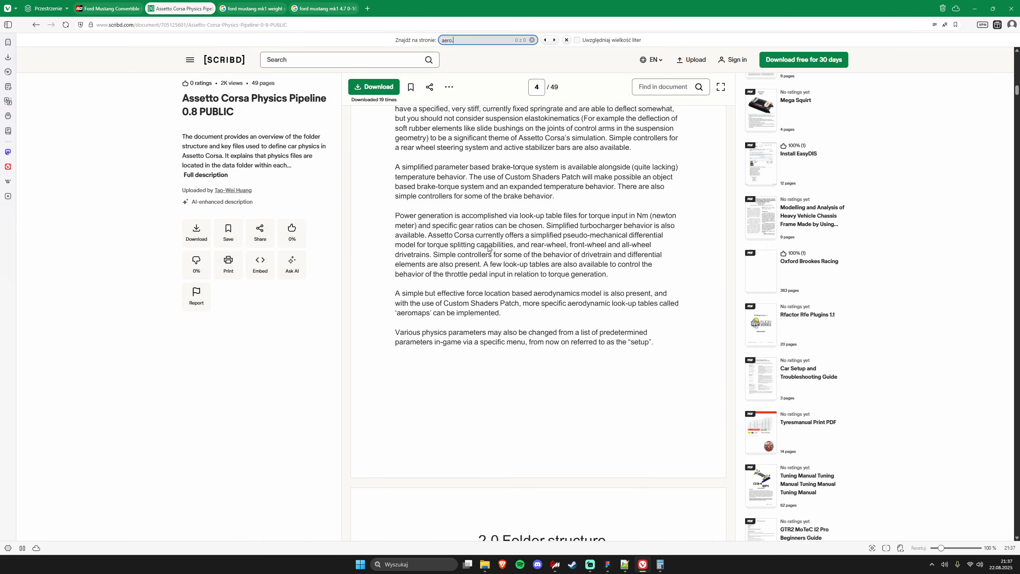
pyautogui.hotkey('ctrl', 'f')
pyautogui.write('aerod')
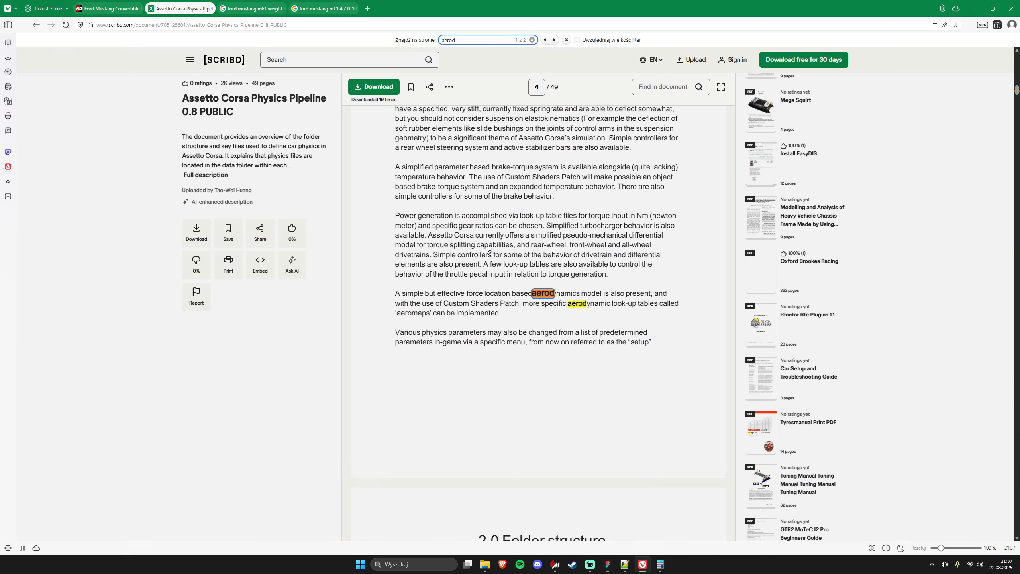
pyautogui.press('Escape')
pyautogui.scroll(-15, 619, 407)
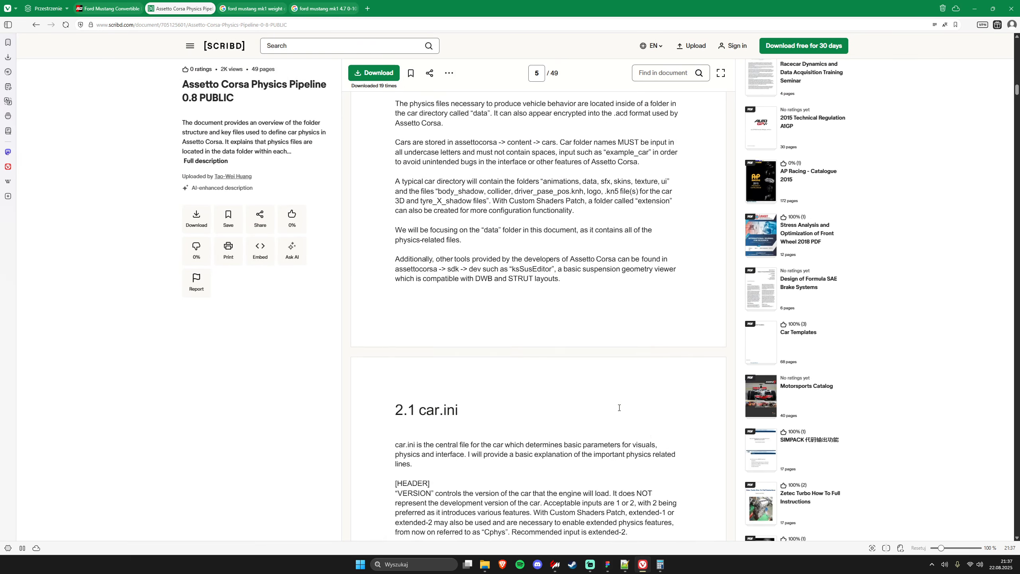
pyautogui.scroll(-20, 619, 407)
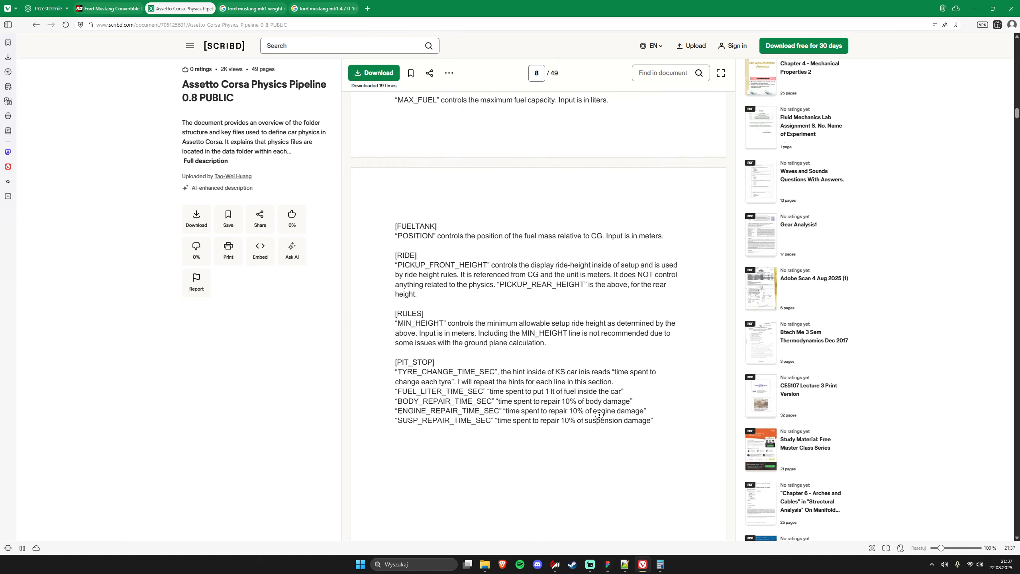
pyautogui.press('Home')
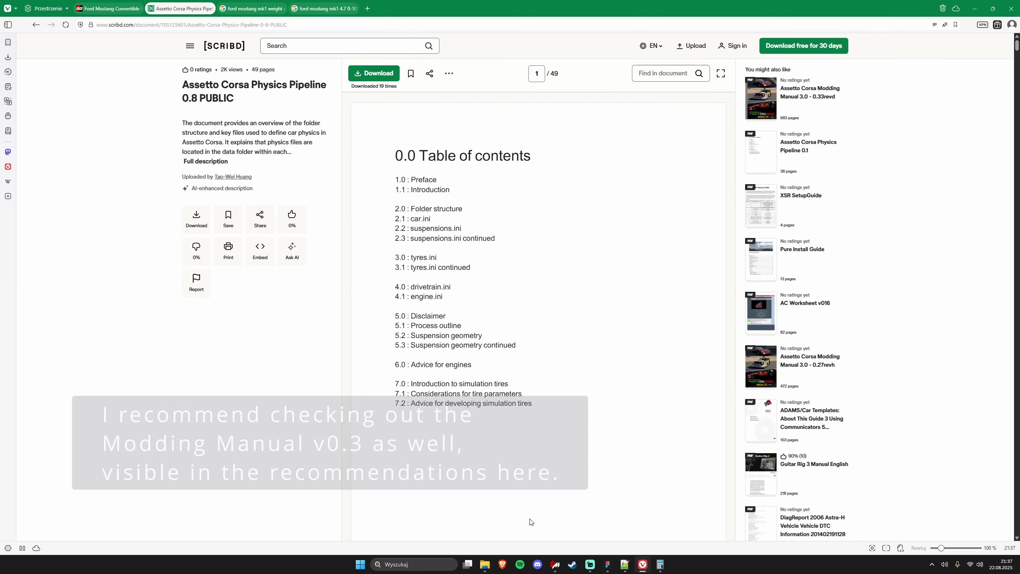
# - Switch to Notepad++, maximize its window with aero.ini shown, and examine the BODY and FRONT wing sections
pyautogui.click(625, 564)
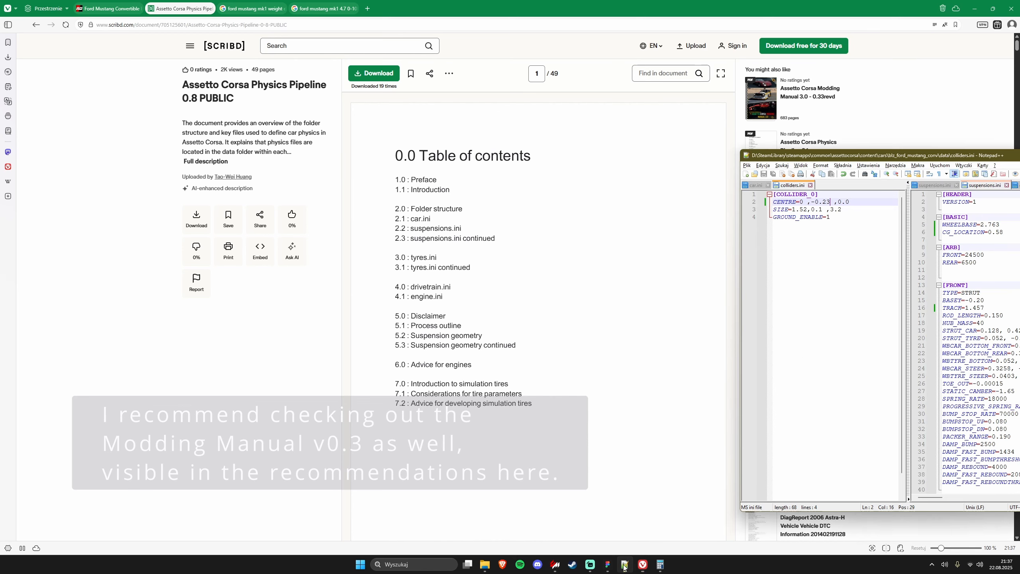
pyautogui.moveTo(885, 159); pyautogui.dragTo(818, 132)
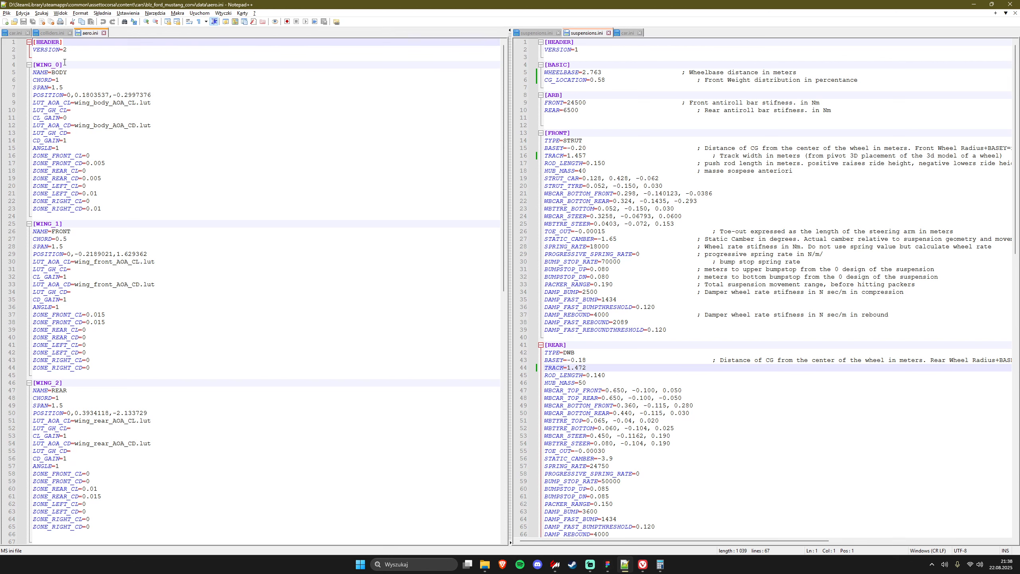
pyautogui.moveTo(63, 65); pyautogui.dragTo(24, 68)
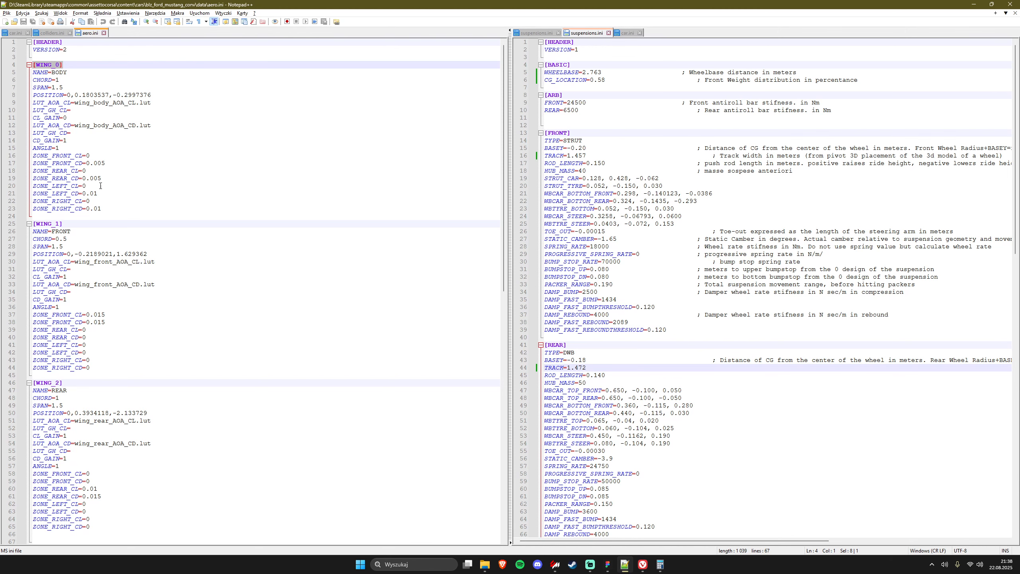
pyautogui.moveTo(104, 208); pyautogui.dragTo(1, 73)
pyautogui.click(111, 162)
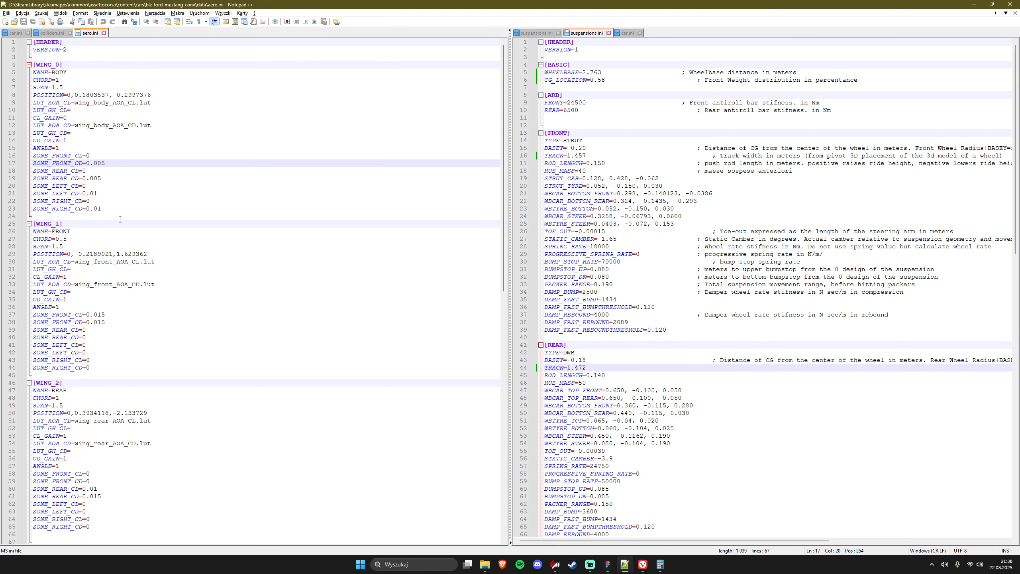
pyautogui.scroll(-2, 120, 219)
pyautogui.moveTo(99, 325); pyautogui.dragTo(1, 182)
pyautogui.click(49, 186)
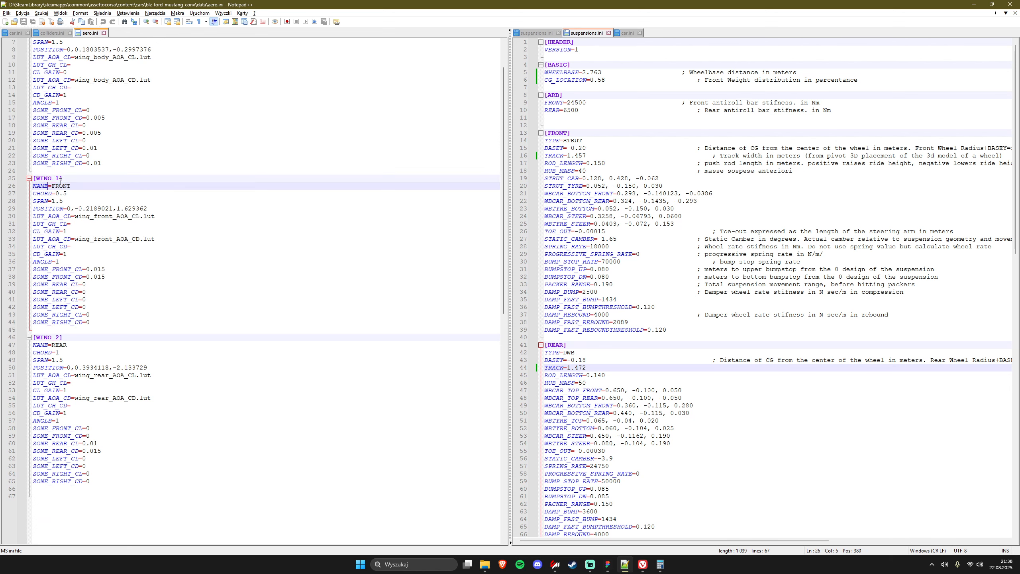
# - Start editing the FRONT wing's SPAN value in aero.ini and restore the Notepad++ window to a smaller size
pyautogui.click(77, 200)
pyautogui.click(74, 194)
pyautogui.click(76, 200)
pyautogui.moveTo(484, 4); pyautogui.dragTo(777, 157)
# - Switch to Content Manager, reopen the Ford Mustang Convertible in the Custom Showroom and display its wings at the front of the car
pyautogui.click(556, 564)
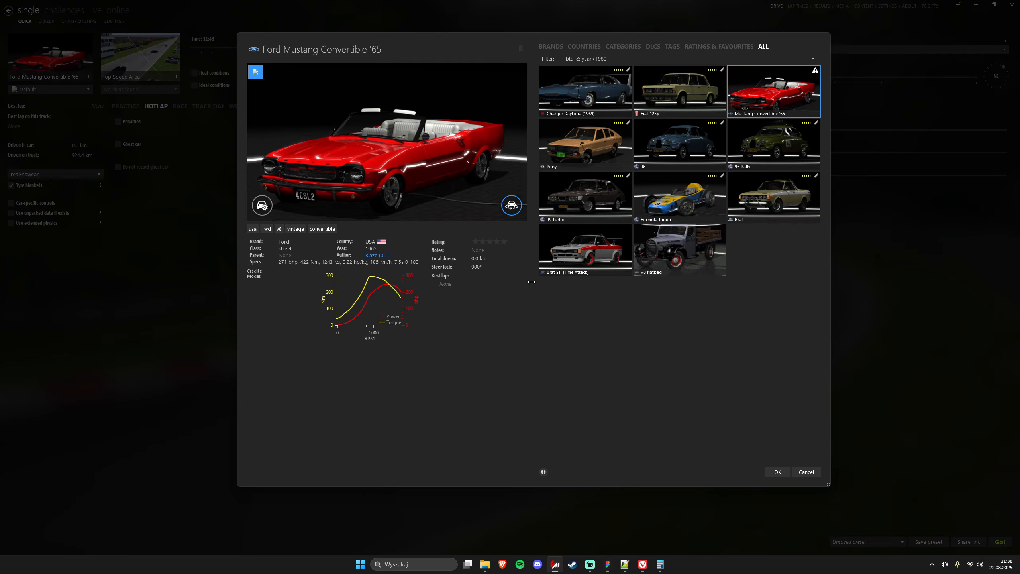
pyautogui.click(510, 201)
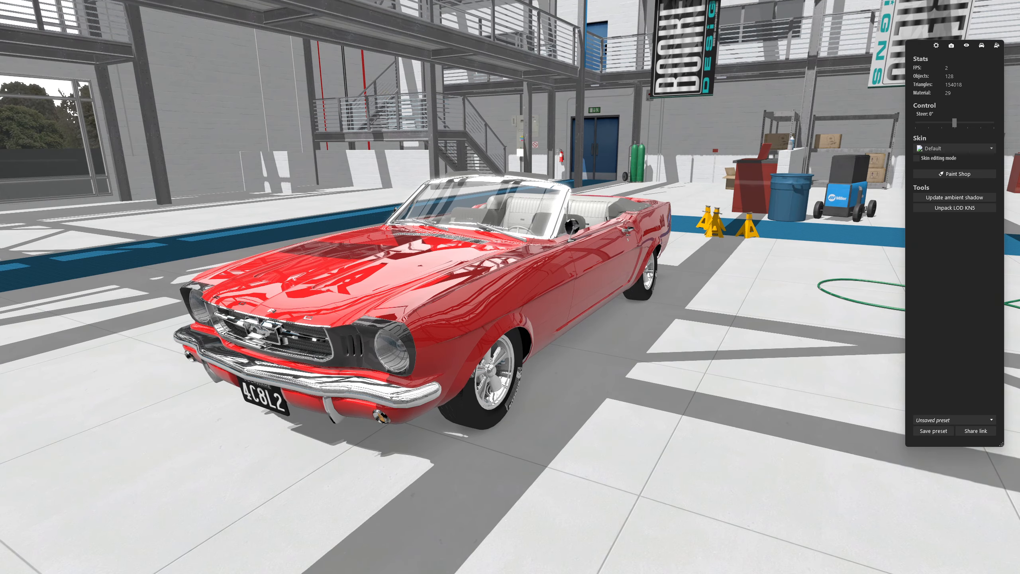
pyautogui.hotkey('alt', 'Tab')
pyautogui.scroll(-6, 716, 307)
pyautogui.scroll(6, 716, 307)
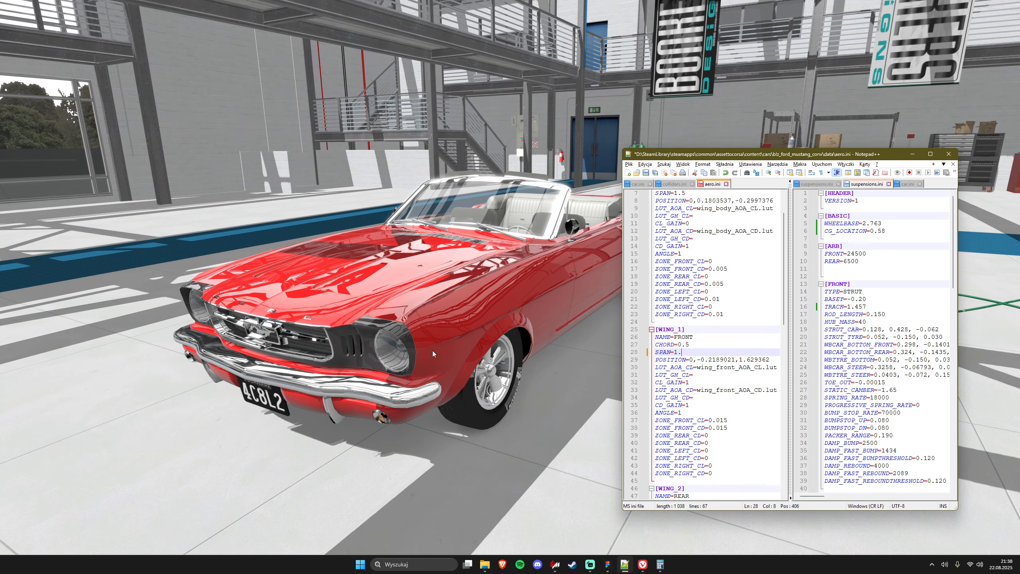
pyautogui.click(471, 302)
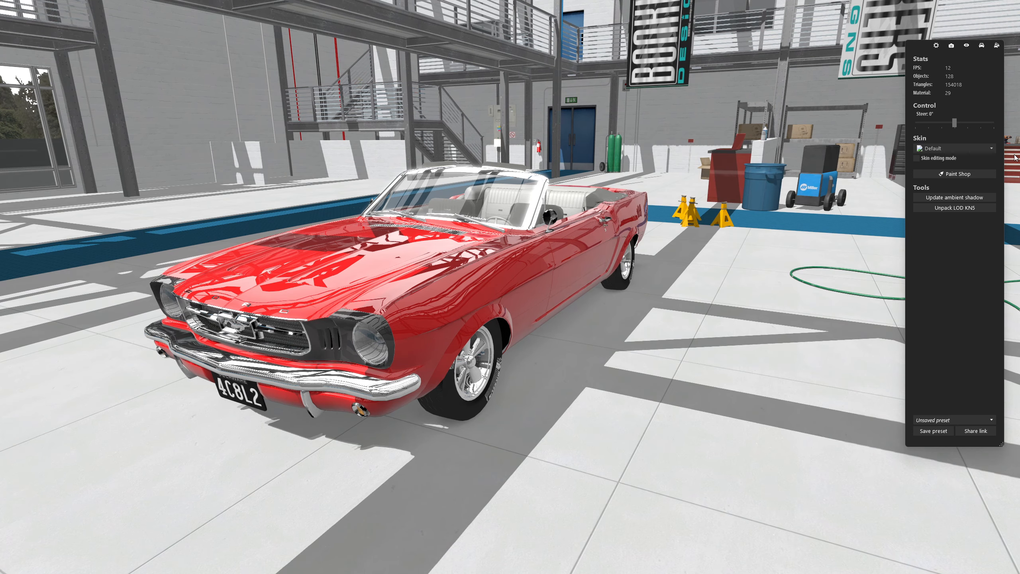
pyautogui.click(981, 45)
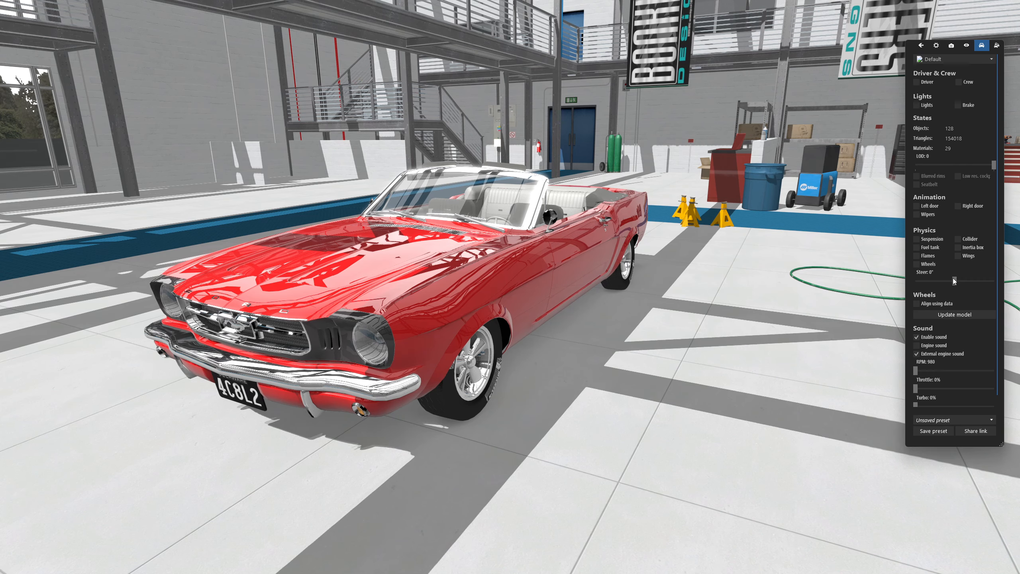
pyautogui.click(967, 256)
pyautogui.moveTo(610, 272); pyautogui.dragTo(585, 279)
# - Set the FRONT wing's SPAN to 1.5 in aero.ini, save the file, and compare the wing with the front bumper's width
pyautogui.hotkey('alt', 'Tab')
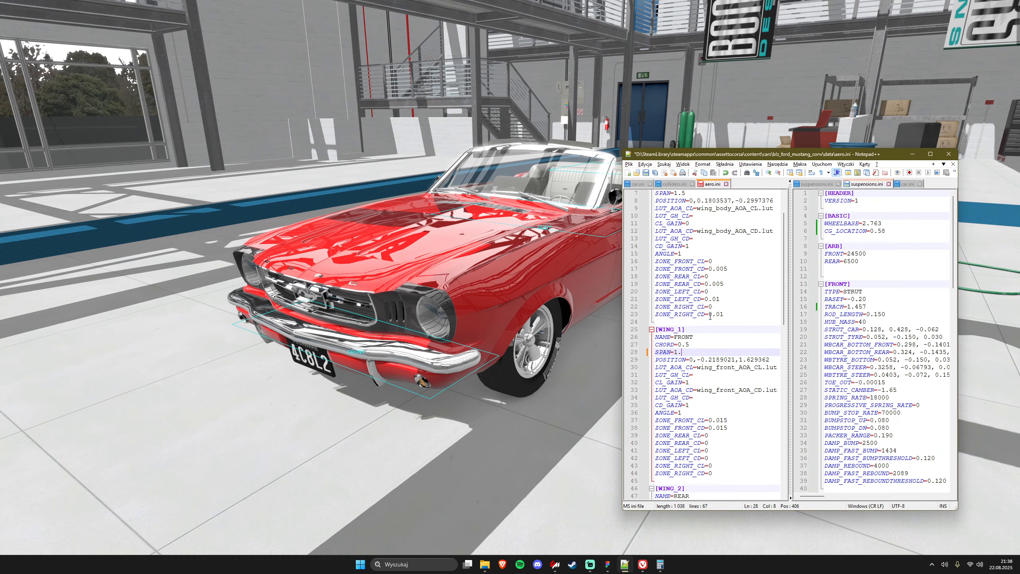
pyautogui.moveTo(783, 153); pyautogui.dragTo(792, 153)
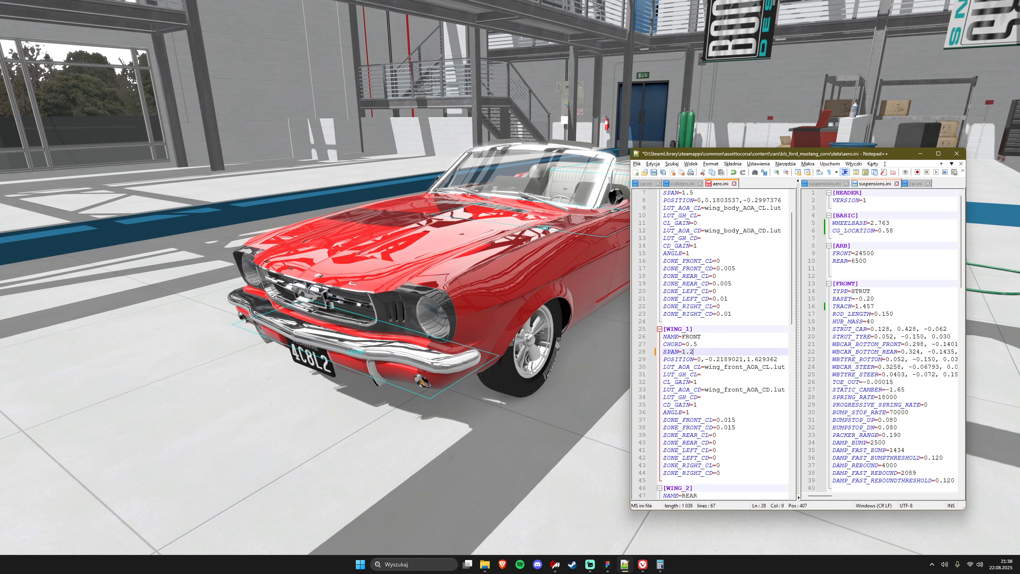
pyautogui.write('5')
pyautogui.hotkey('ctrl', 's')
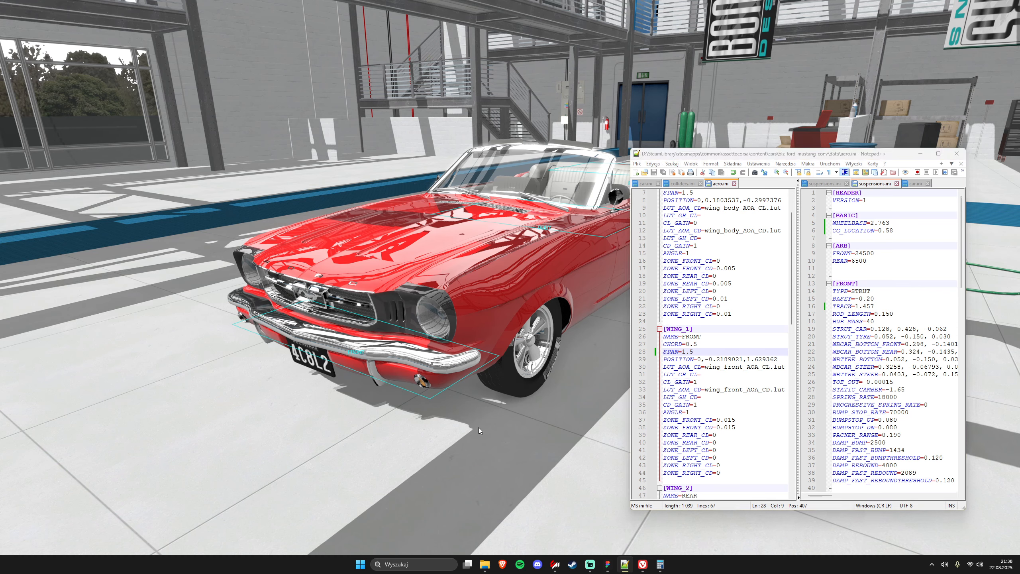
pyautogui.moveTo(478, 427); pyautogui.dragTo(646, 416)
pyautogui.hotkey('alt', 'Tab')
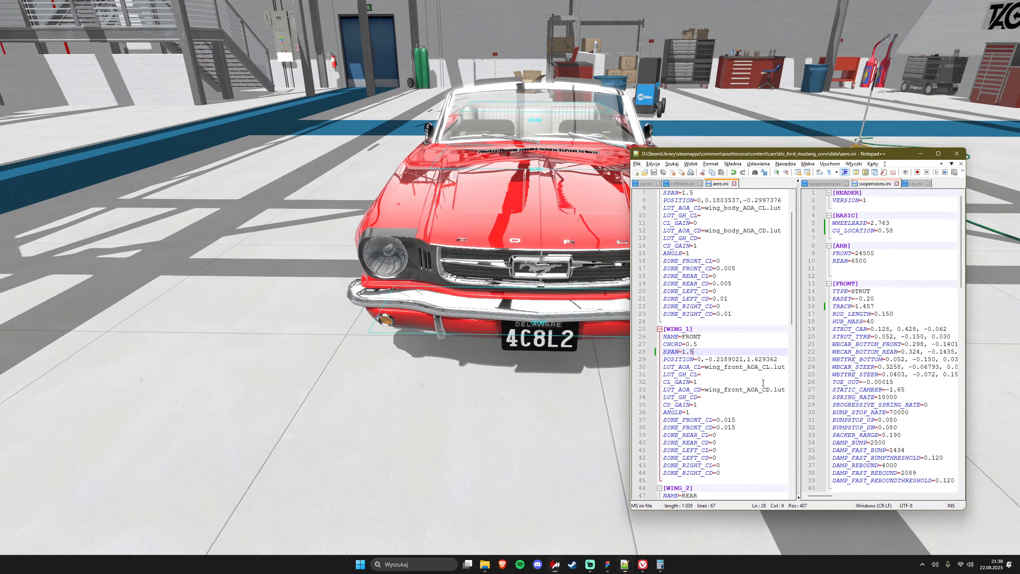
# - Examine WING_1's chord and span in aero.ini against the wing outlines, viewing the car from its front and side in the showroom
pyautogui.doubleClick(708, 343)
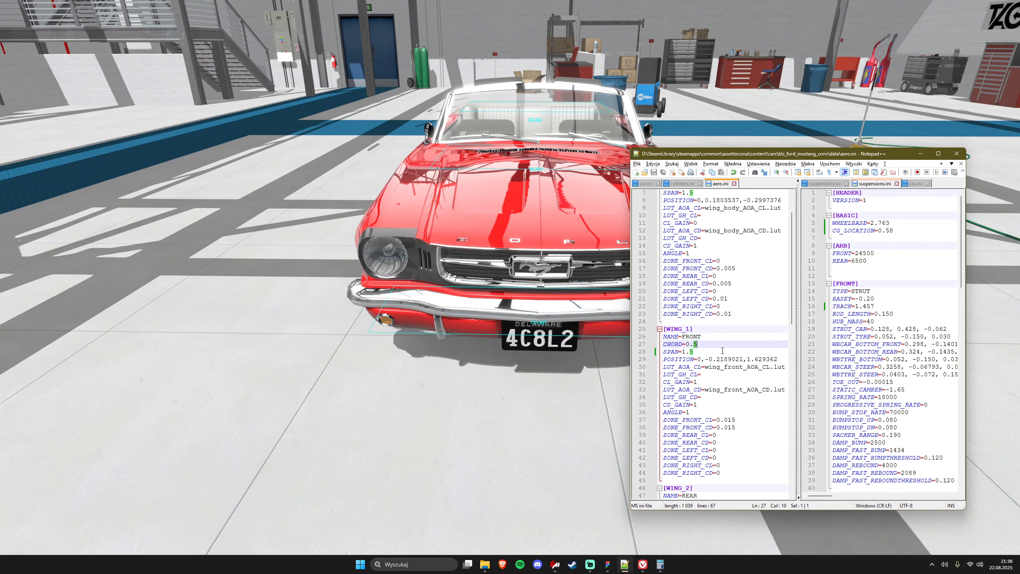
pyautogui.click(726, 352)
pyautogui.click(724, 357)
pyautogui.click(614, 368)
pyautogui.moveTo(614, 367); pyautogui.dragTo(323, 342)
pyautogui.moveTo(800, 373); pyautogui.dragTo(510, 337)
pyautogui.moveTo(843, 301); pyautogui.dragTo(701, 315)
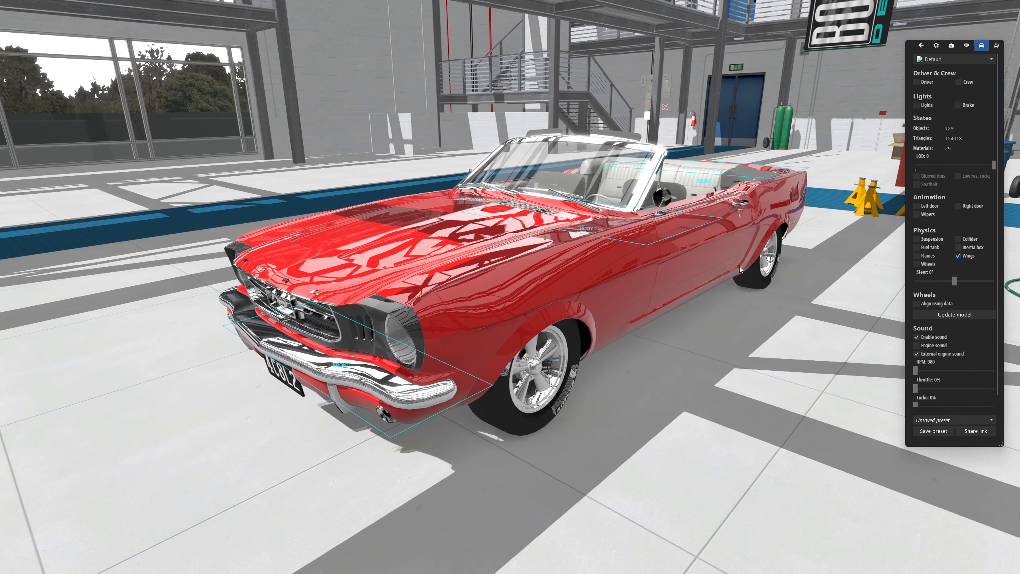
# - Widen the aero.ini pane in Notepad++ and examine WING_1's LUT_AOA_CL entry and its lookup file name
pyautogui.hotkey('alt', 'Tab')
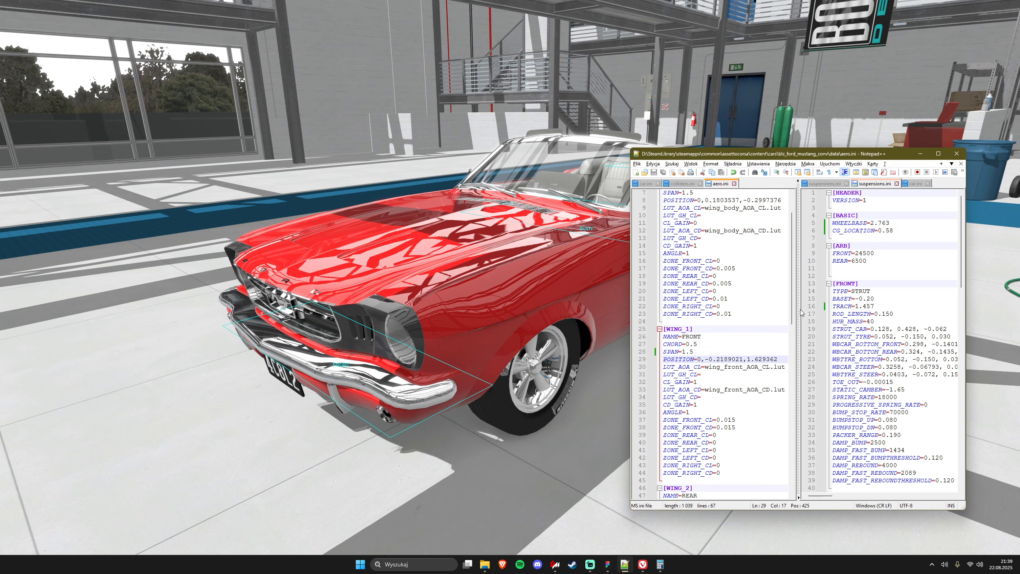
pyautogui.moveTo(801, 314); pyautogui.dragTo(906, 314)
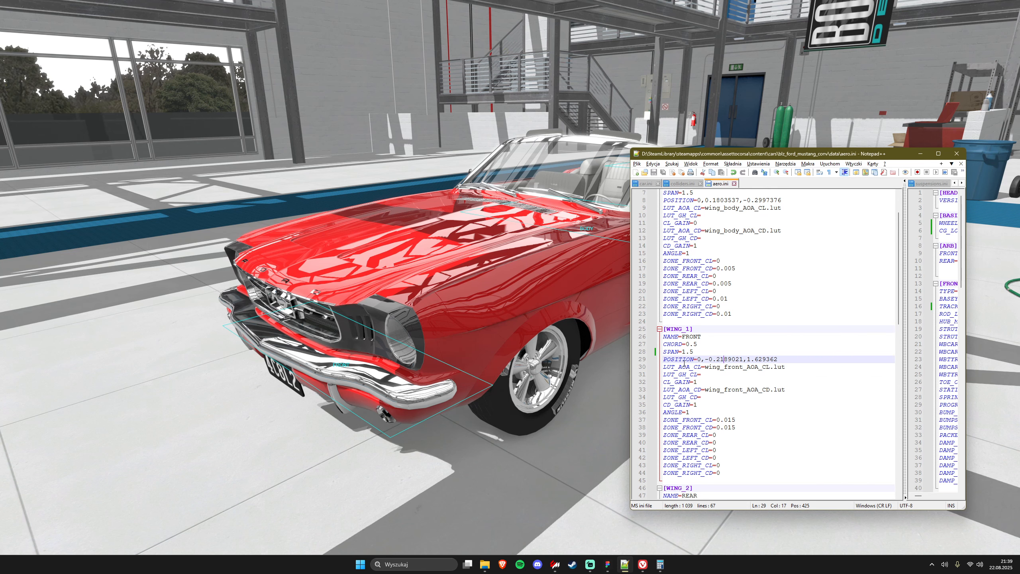
pyautogui.moveTo(674, 366); pyautogui.dragTo(690, 367)
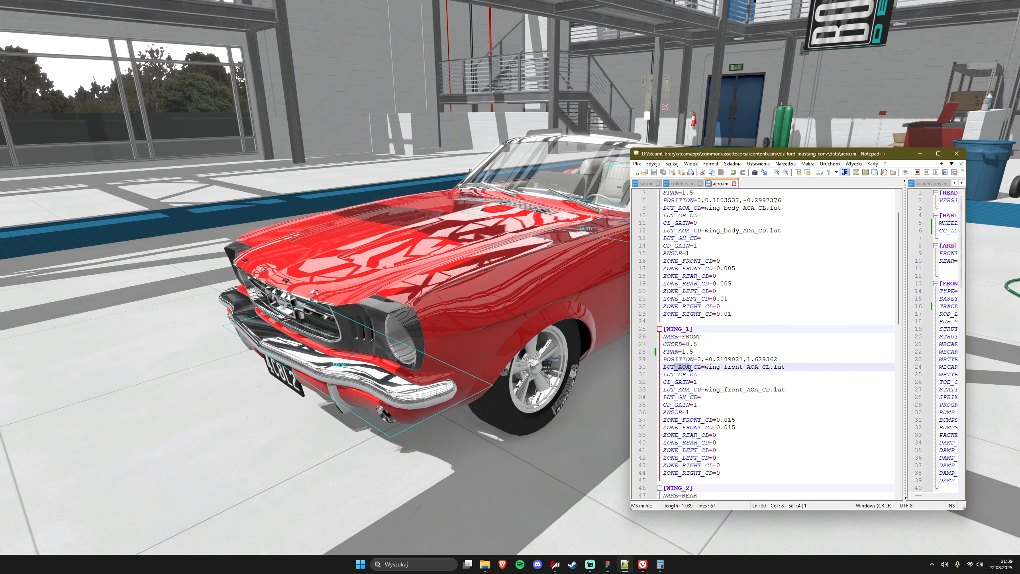
pyautogui.doubleClick(687, 368)
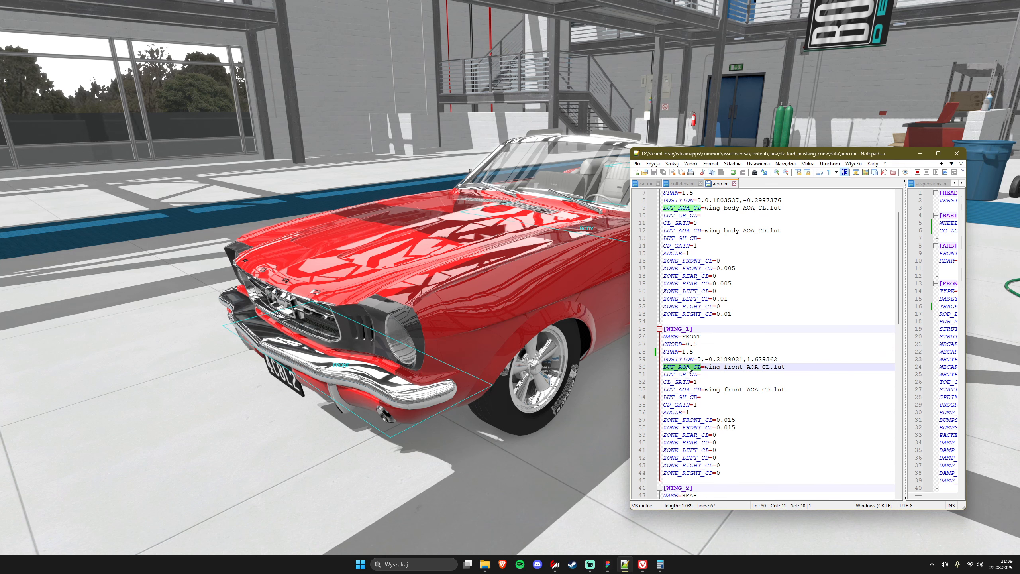
pyautogui.click(688, 368)
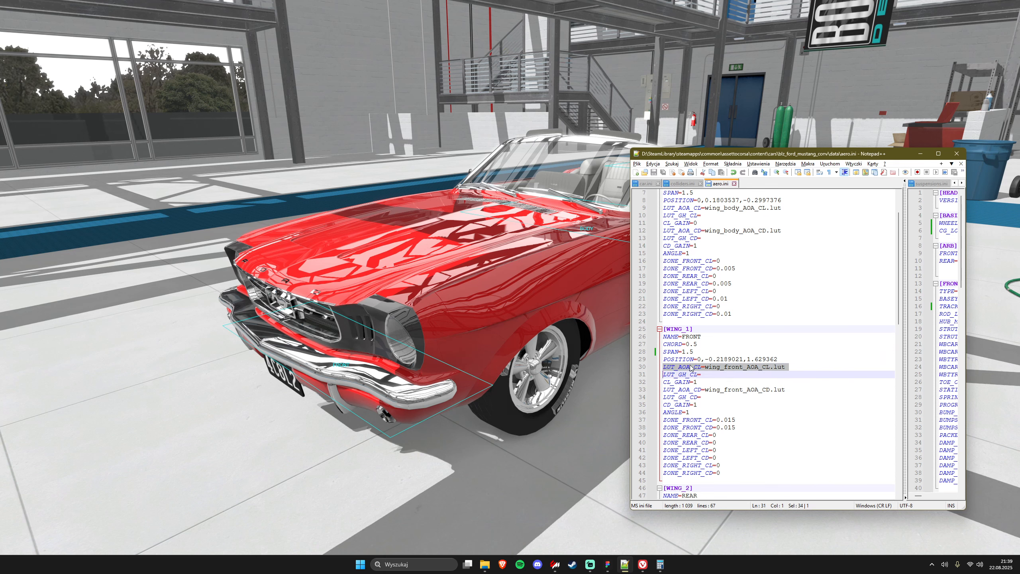
pyautogui.click(678, 360)
pyautogui.doubleClick(680, 368)
pyautogui.click(681, 369)
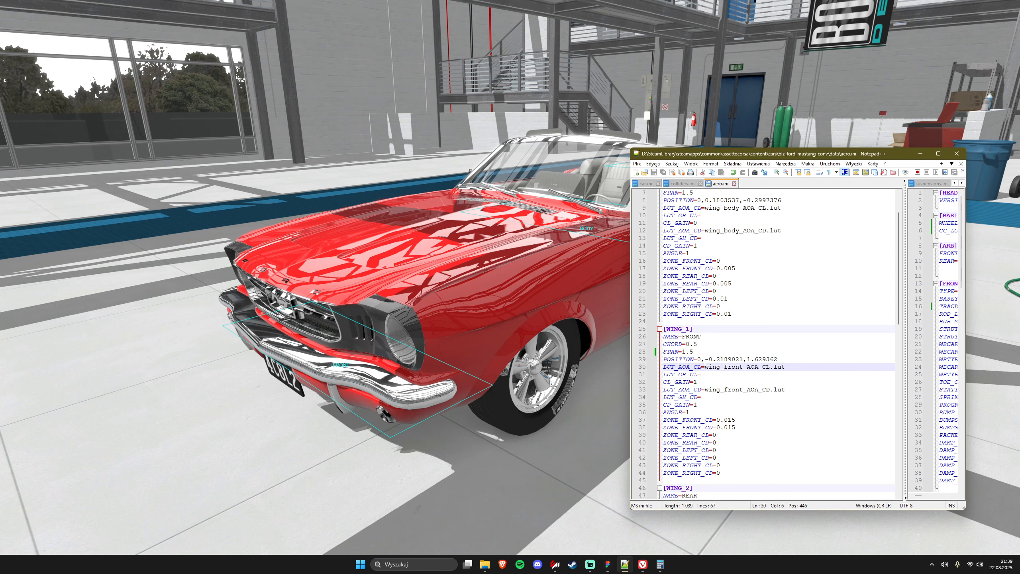
pyautogui.moveTo(771, 368); pyautogui.dragTo(764, 369)
pyautogui.click(768, 371)
# - Open wing_body_AOA_CL.lut from the blz_ford_mustang_conv data folder in Notepad++
pyautogui.moveTo(485, 565)
pyautogui.click(410, 532)
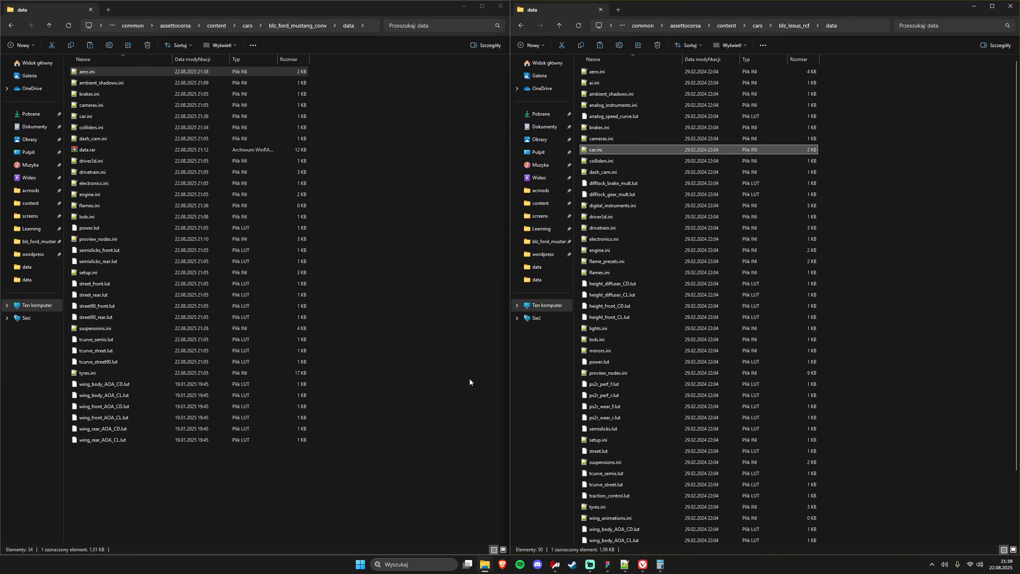
pyautogui.click(236, 228)
pyautogui.click(147, 392)
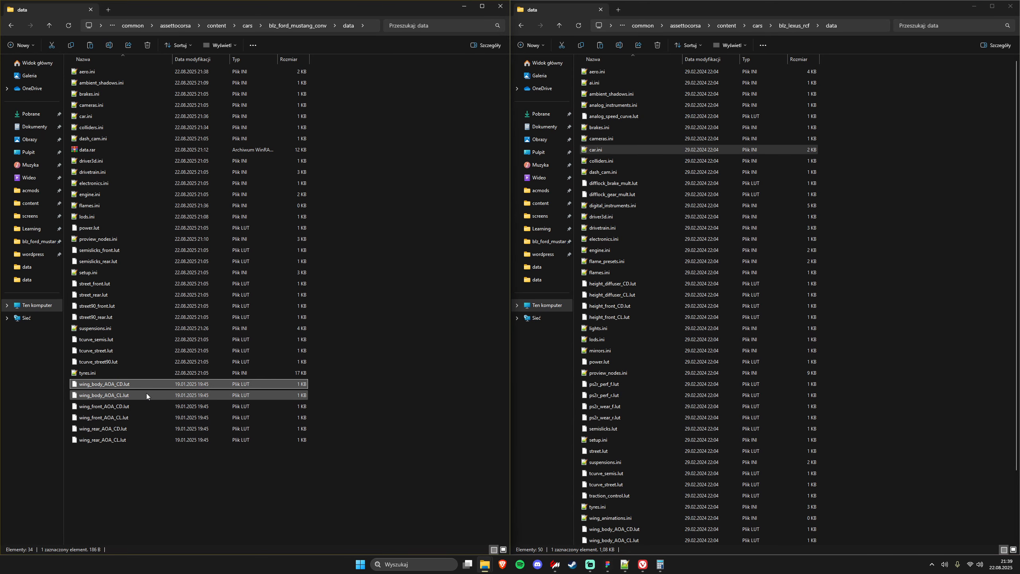
pyautogui.click(116, 397)
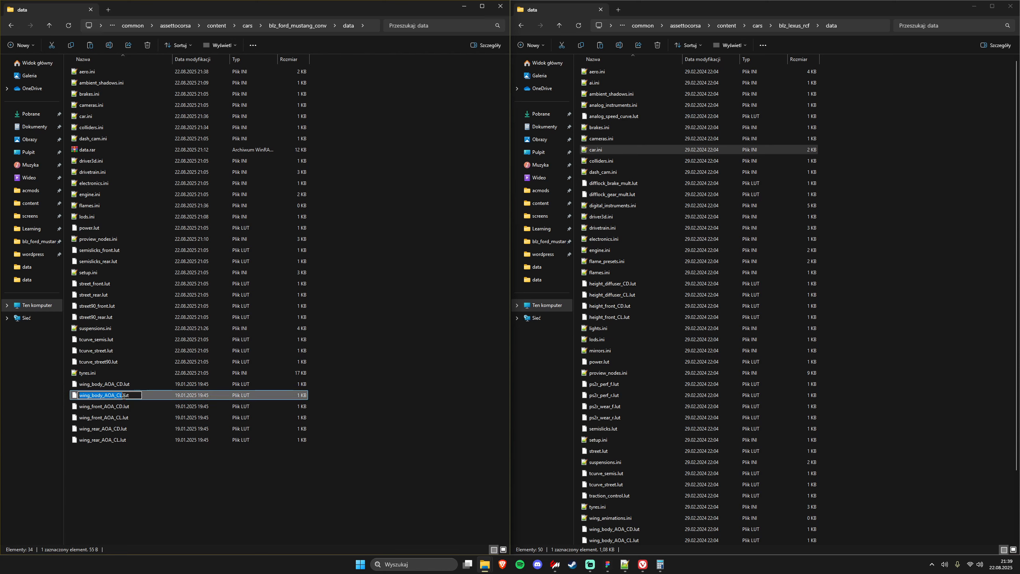
pyautogui.rightClick(109, 397)
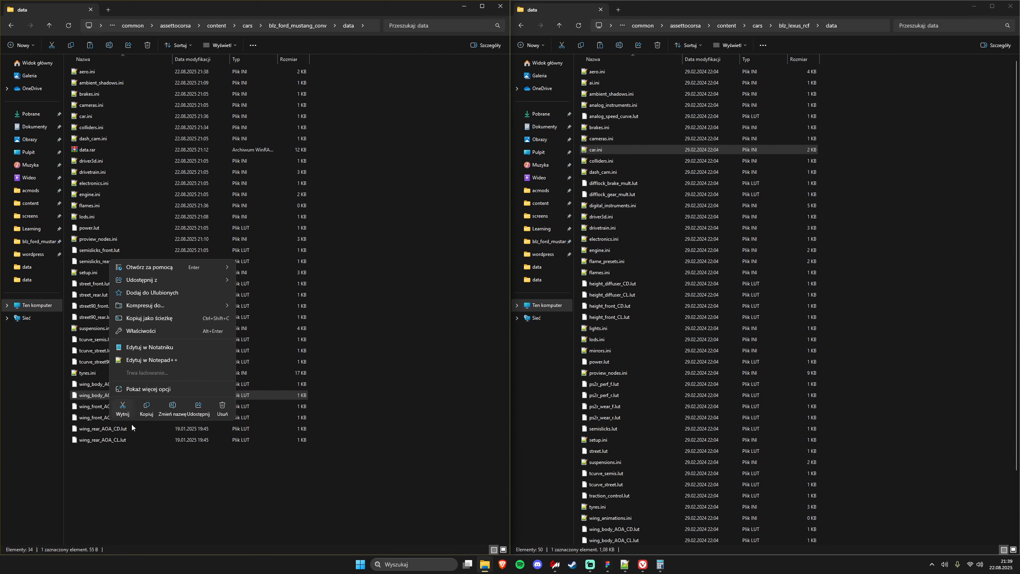
pyautogui.click(149, 360)
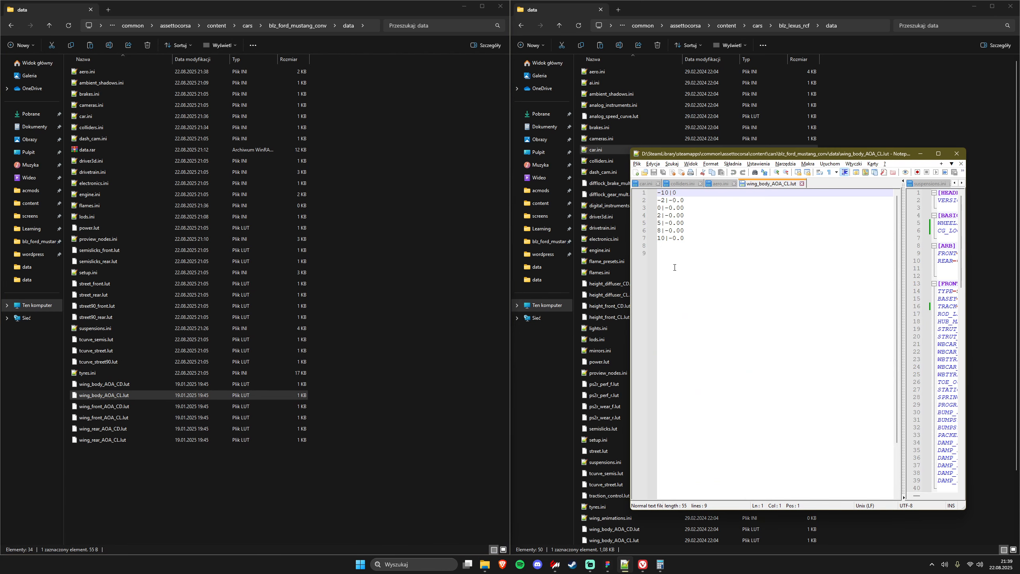
# - Examine the angle and lift value pairs in wing_body_AOA_CL.lut, from the -10 row to the 10 row
pyautogui.click(689, 246)
pyautogui.moveTo(689, 246); pyautogui.dragTo(683, 193)
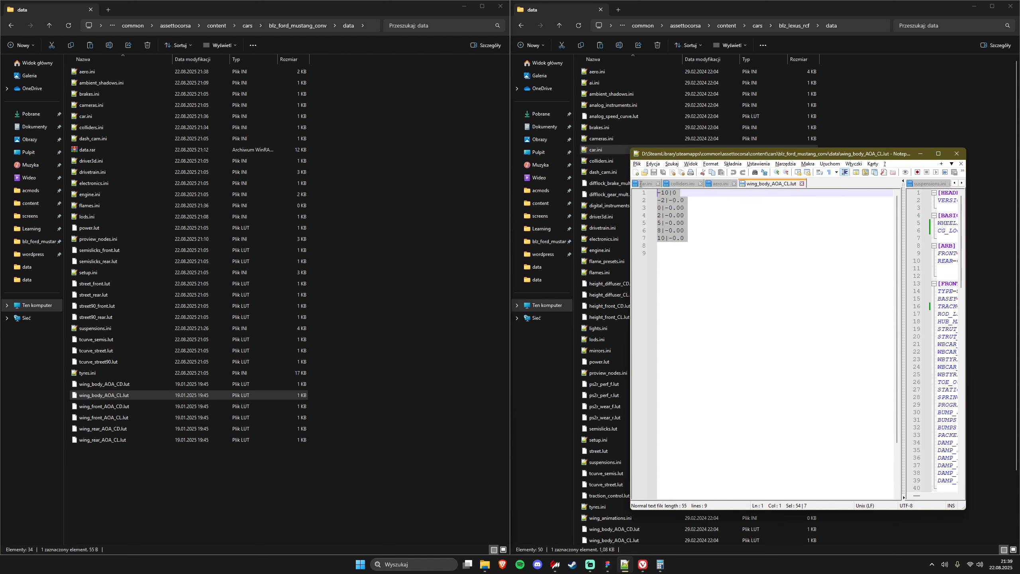
pyautogui.click(688, 247)
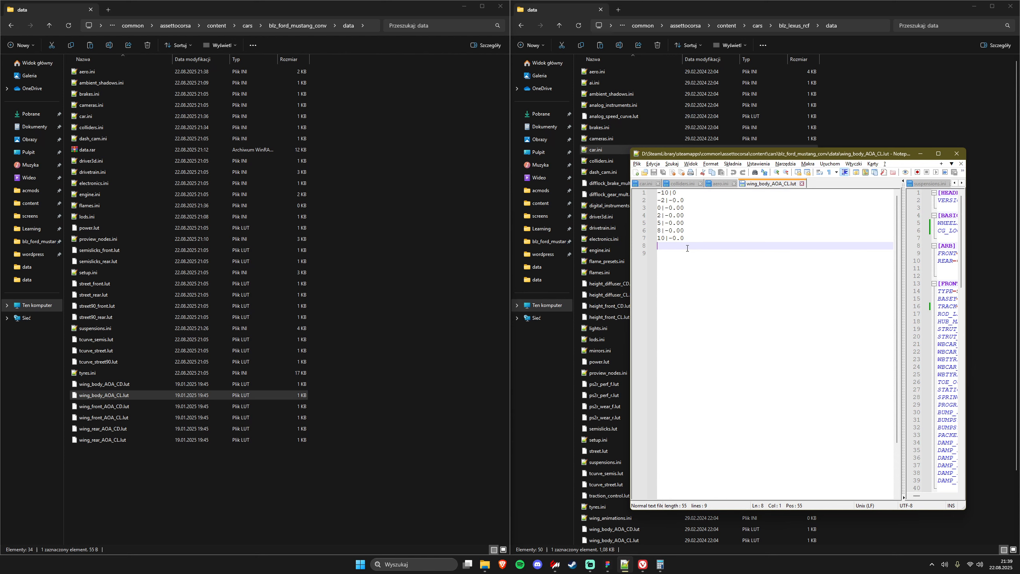
pyautogui.click(689, 201)
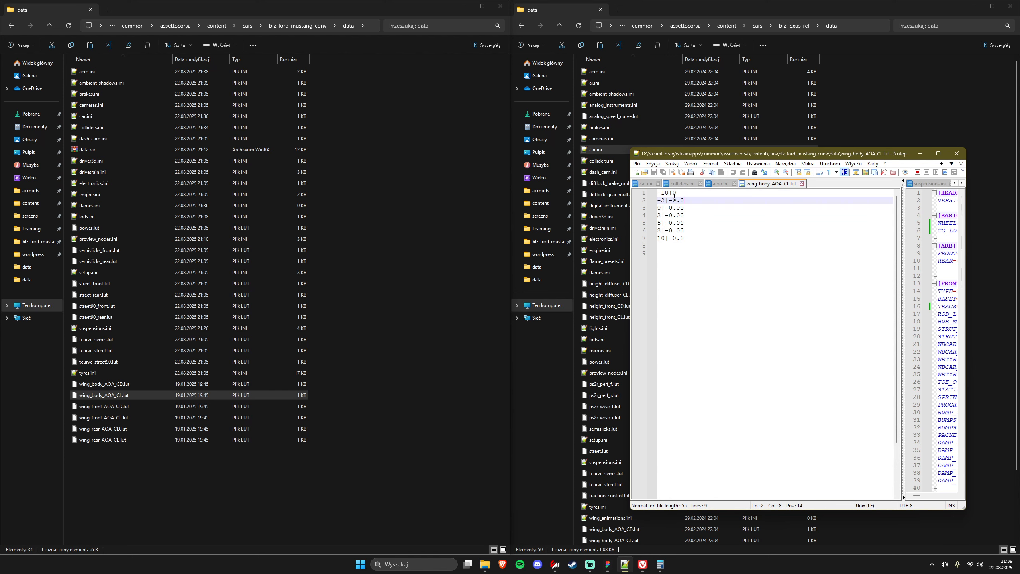
pyautogui.click(669, 208)
pyautogui.click(669, 215)
pyautogui.click(667, 224)
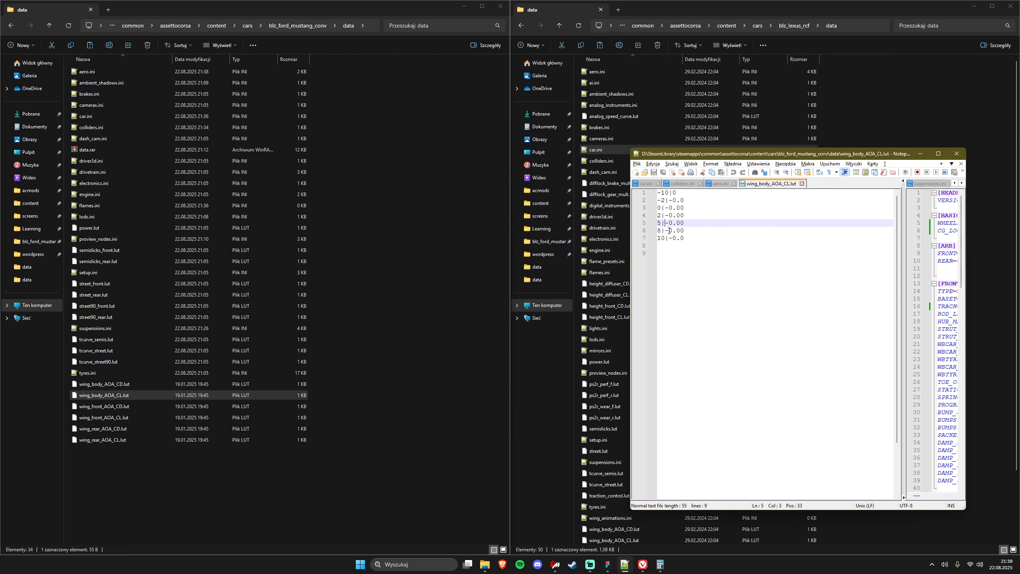
pyautogui.click(669, 231)
pyautogui.click(670, 238)
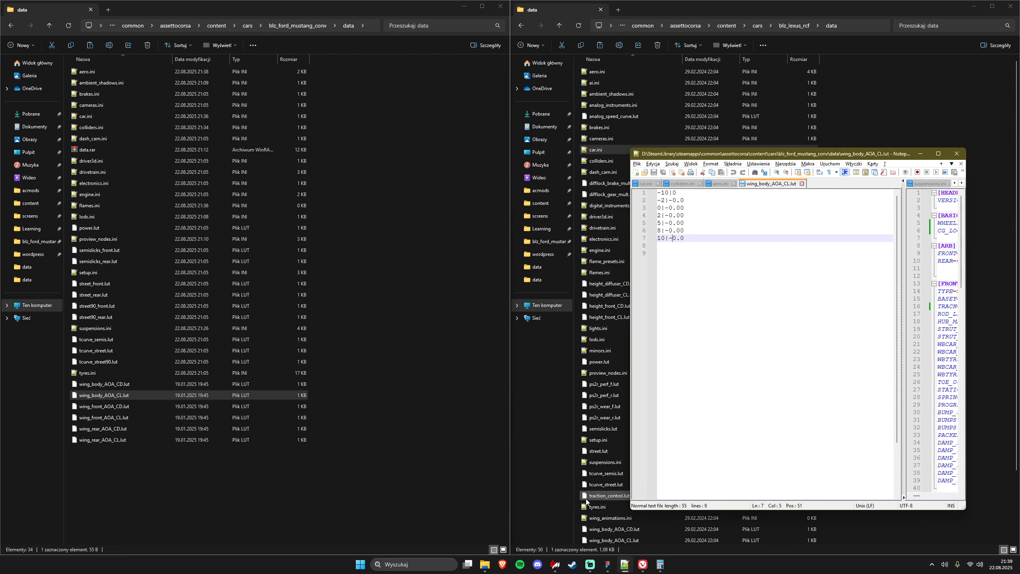
# - Switch to the car showroom and inspect the wing outlines on the Mustang from a front three-quarter view
pyautogui.click(555, 565)
pyautogui.click(578, 531)
pyautogui.moveTo(577, 315); pyautogui.dragTo(460, 168)
pyautogui.scroll(4, 460, 168)
pyautogui.scroll(-5, 487, 196)
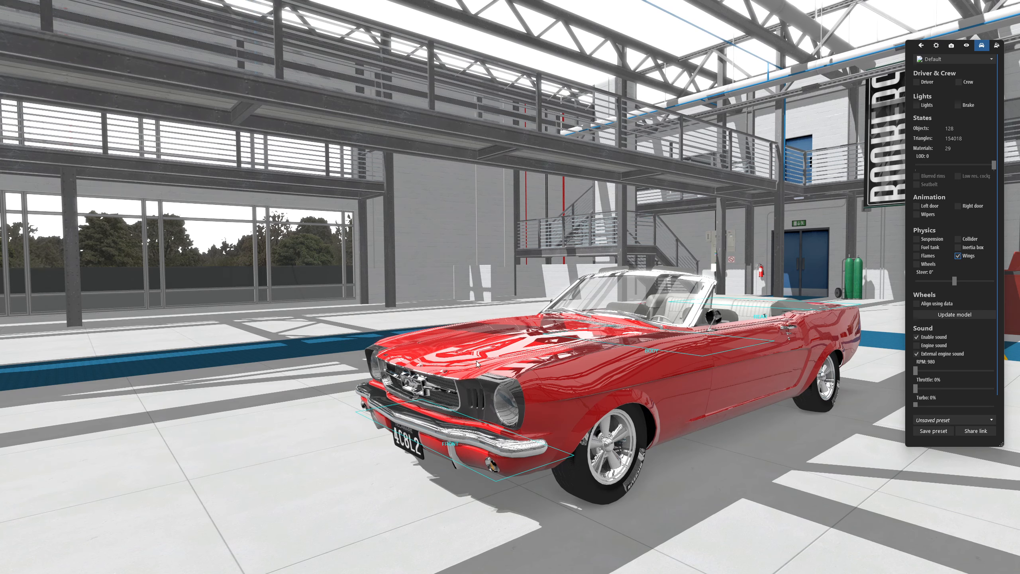
pyautogui.moveTo(477, 364); pyautogui.dragTo(478, 360)
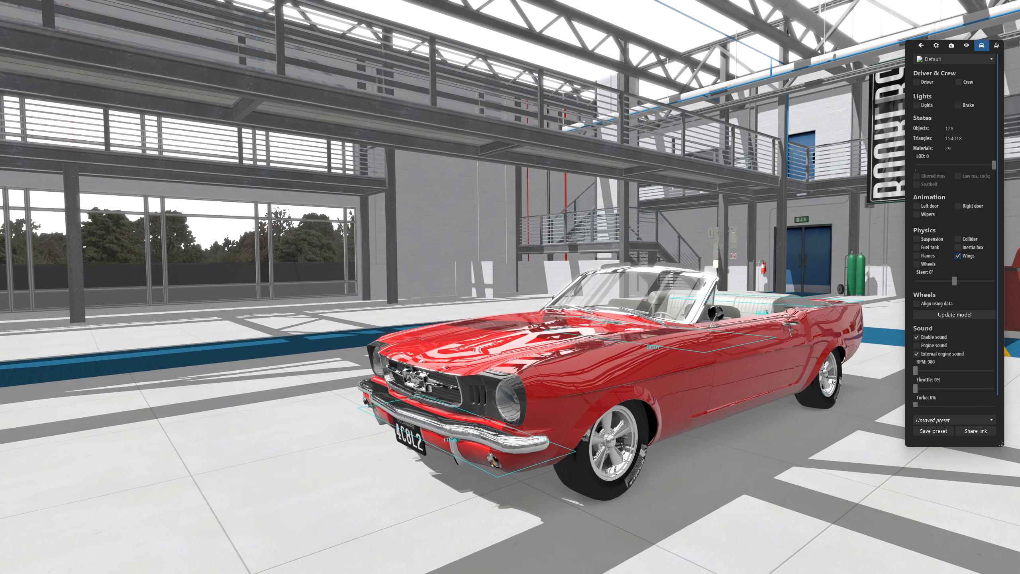
# - Compare the -2, 5, 8 and 10 degree rows of wing_body_AOA_CL.lut with the car's wing outlines
pyautogui.hotkey('alt', 'Tab')
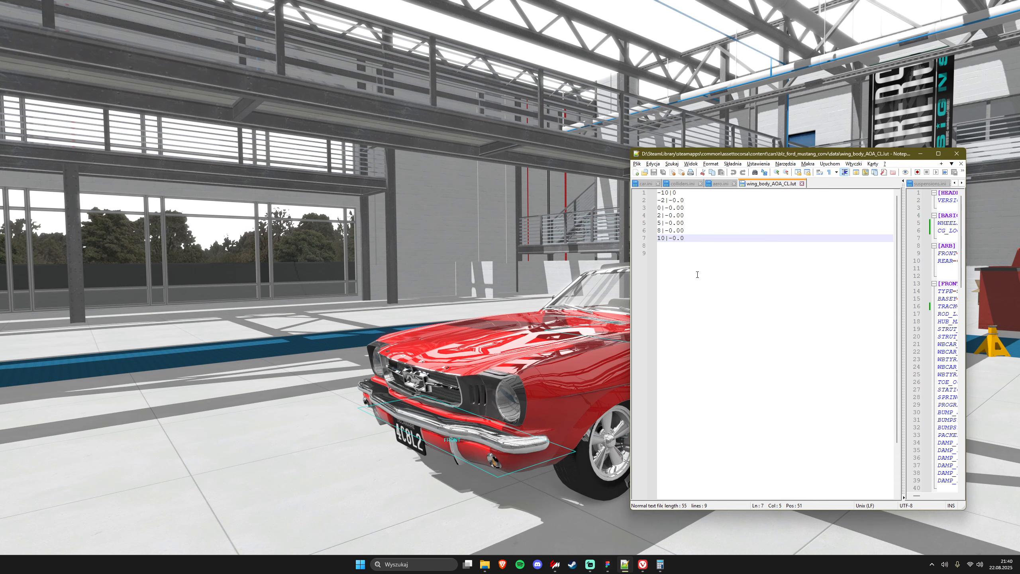
pyautogui.click(676, 204)
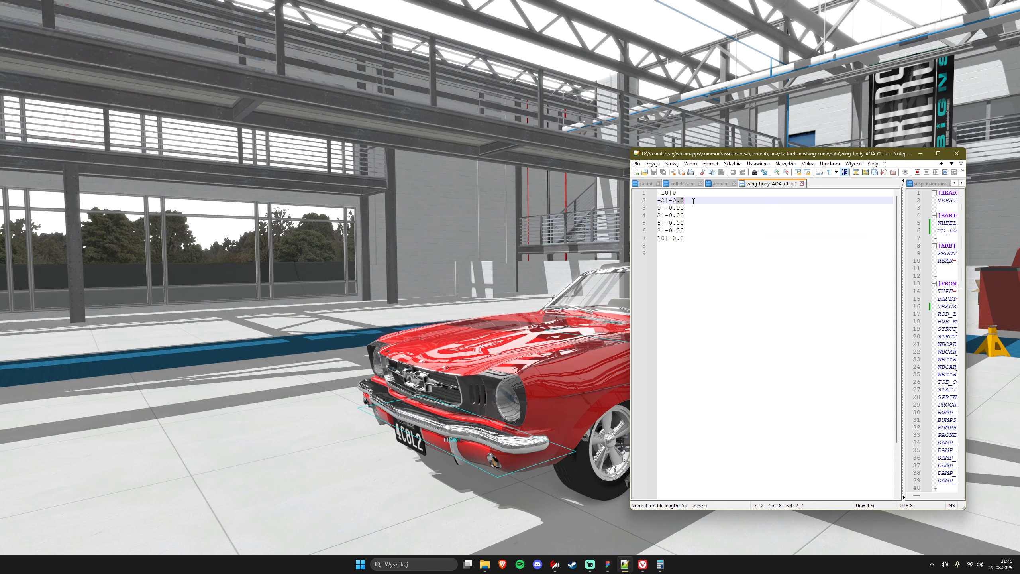
pyautogui.hotkey('alt', 'Tab')
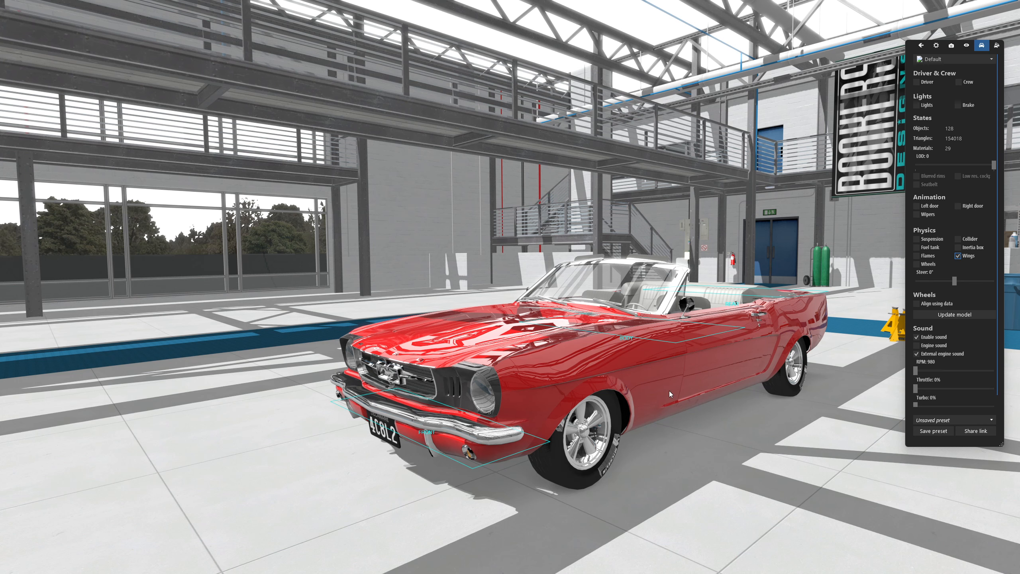
pyautogui.hotkey('alt', 'Tab')
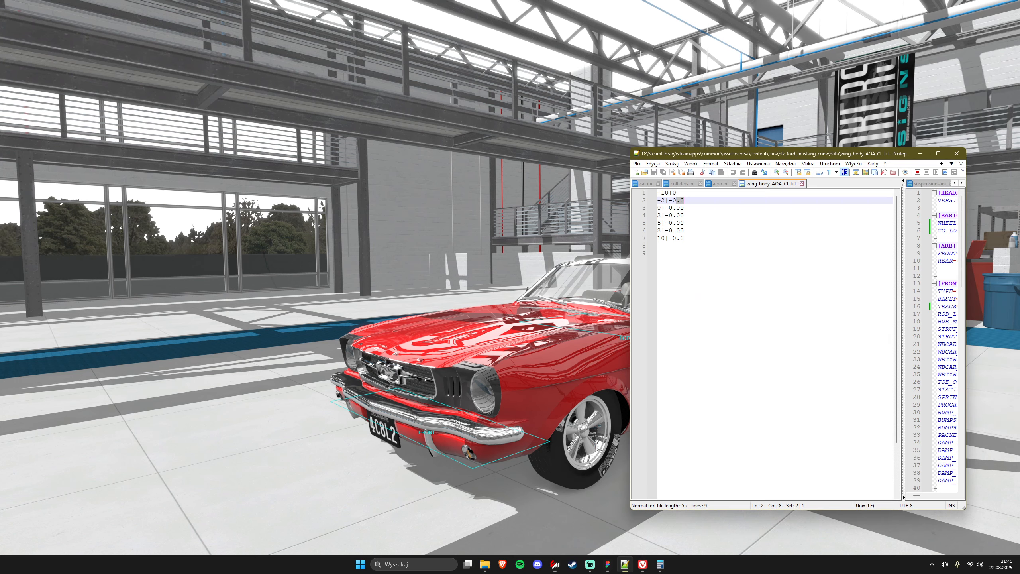
pyautogui.click(702, 237)
pyautogui.click(716, 224)
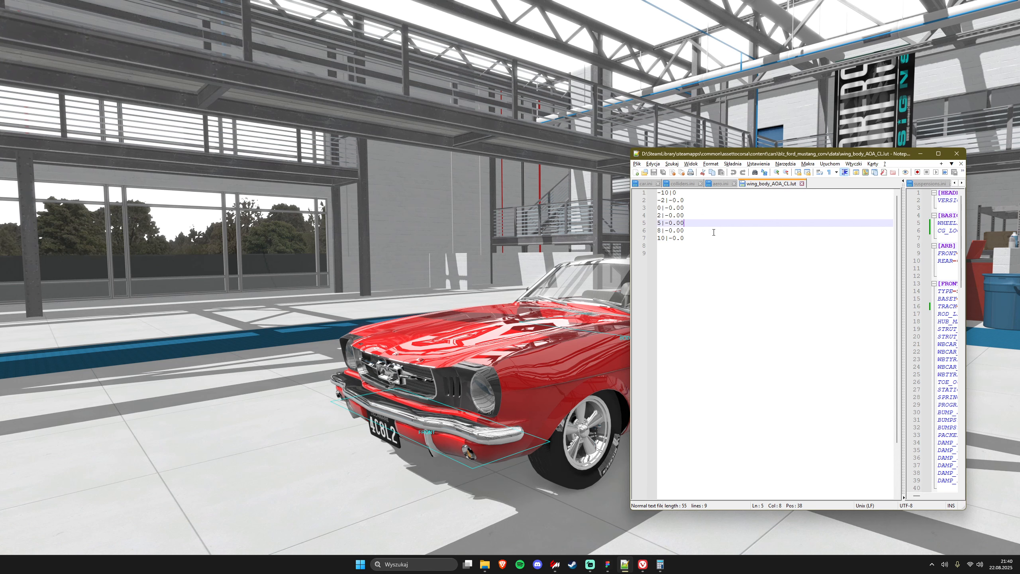
pyautogui.click(713, 230)
pyautogui.click(713, 252)
pyautogui.click(711, 240)
pyautogui.click(710, 252)
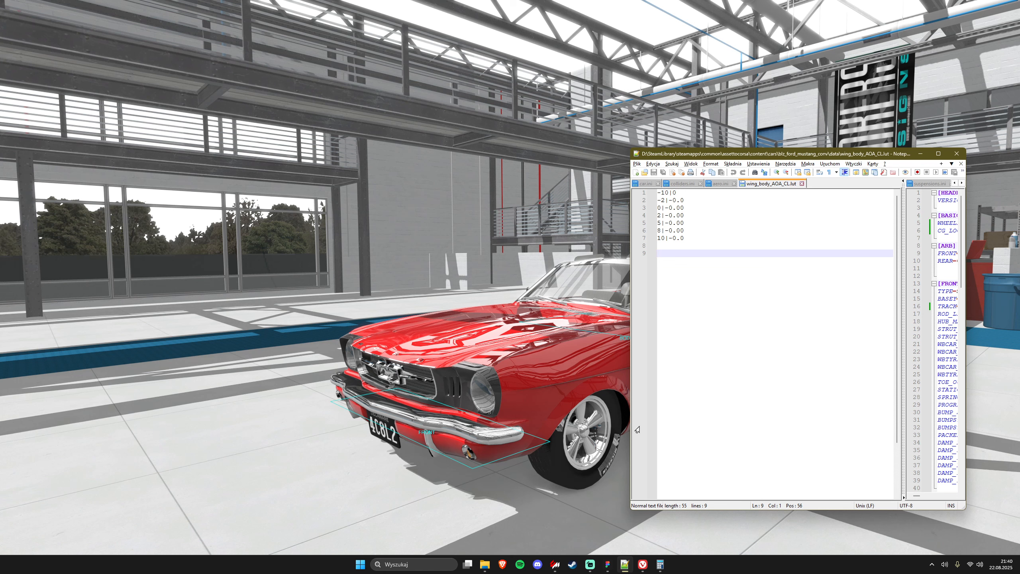
# - Return to aero.ini and examine the CL_GAIN entry of the front wing in WING_1
pyautogui.click(725, 184)
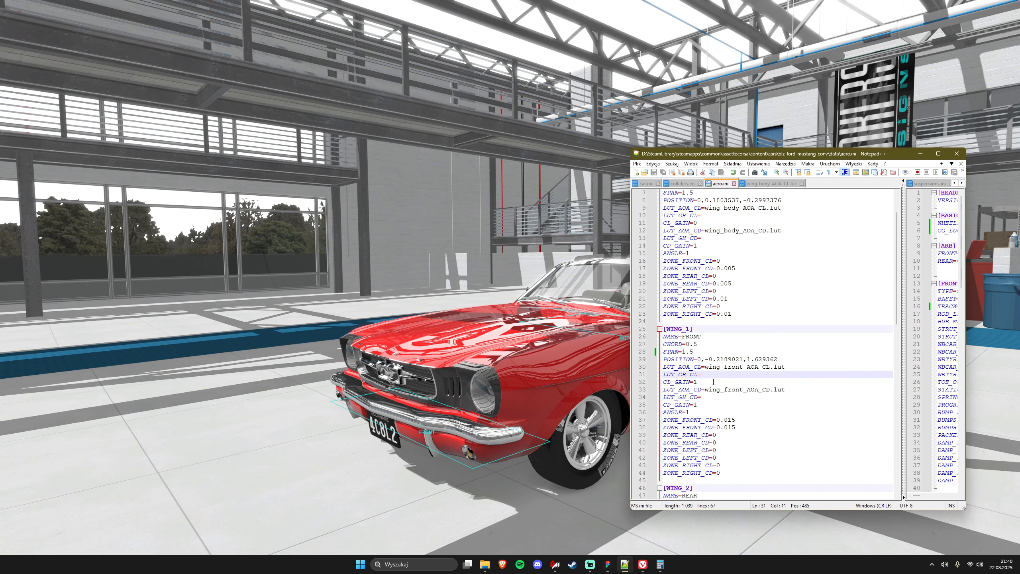
pyautogui.click(701, 382)
pyautogui.moveTo(701, 382); pyautogui.dragTo(661, 383)
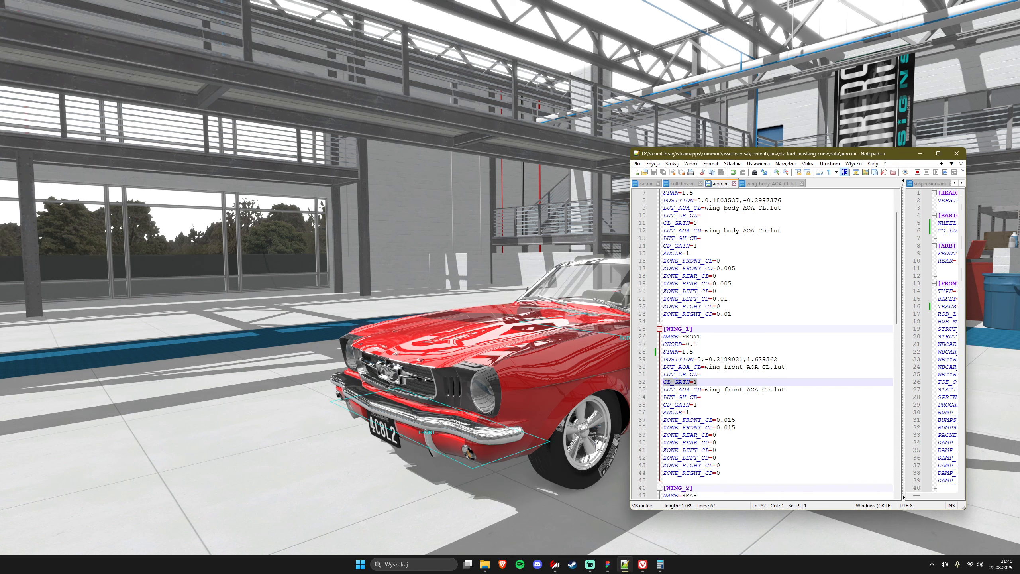
pyautogui.click(673, 382)
pyautogui.doubleClick(673, 382)
# - Check WING_1's lift lookup file name and try a CL_GAIN of 2 for the front wing
pyautogui.click(698, 385)
pyautogui.moveTo(701, 367); pyautogui.dragTo(792, 365)
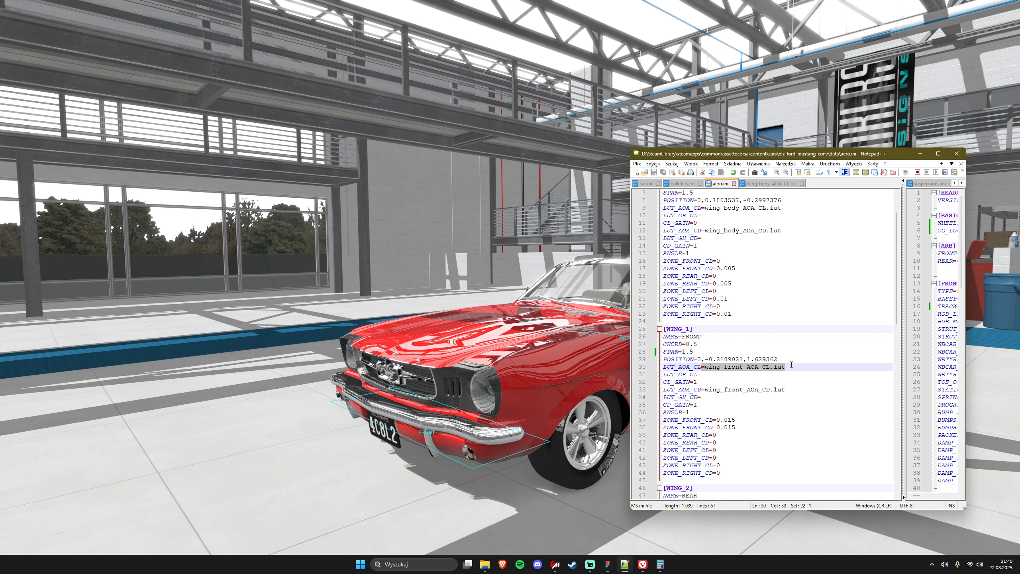
pyautogui.click(712, 383)
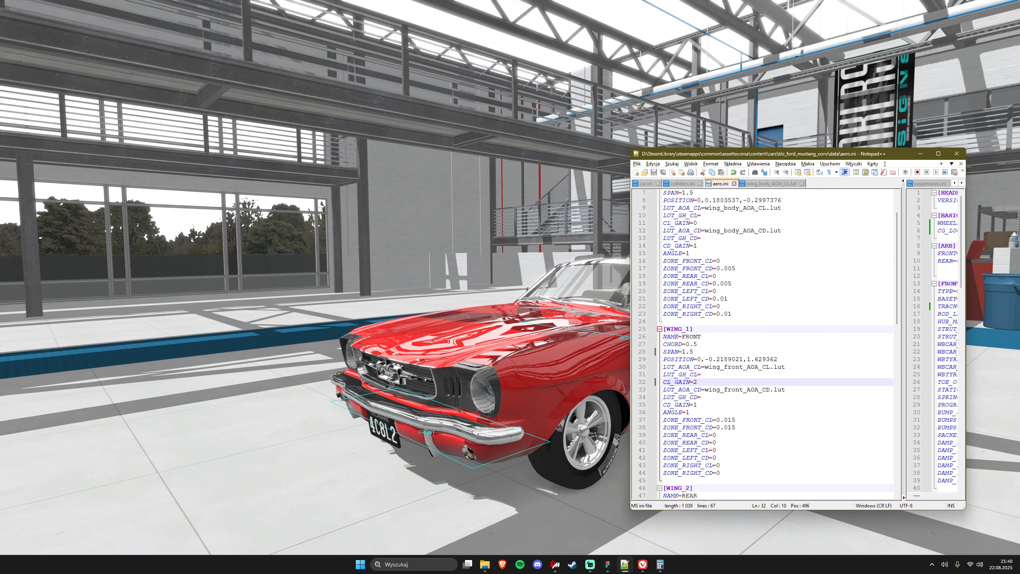
pyautogui.press('Down')
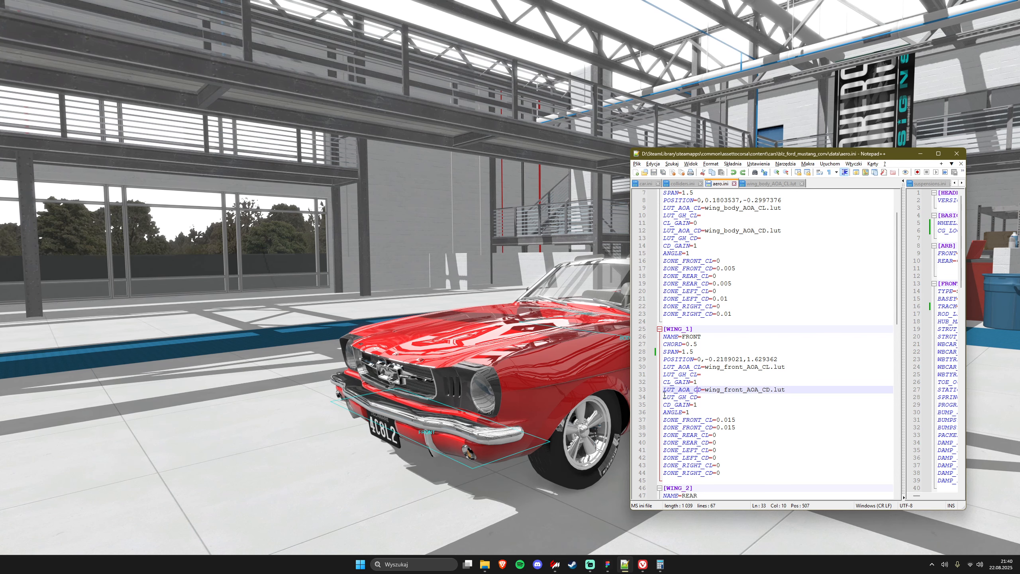
# - Examine WING_1's LUT_AOA_CD, CD_GAIN and ANGLE entries and inspect the wing outlines on the car from the side
pyautogui.moveTo(694, 389); pyautogui.dragTo(701, 388)
pyautogui.click(702, 390)
pyautogui.click(703, 404)
pyautogui.click(721, 414)
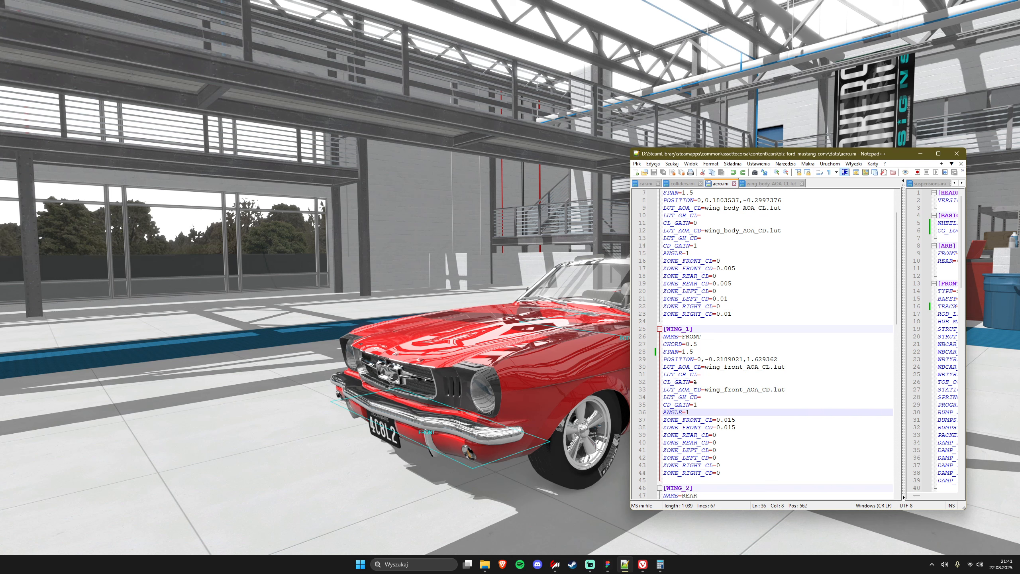
pyautogui.click(477, 345)
pyautogui.moveTo(478, 344); pyautogui.dragTo(376, 302)
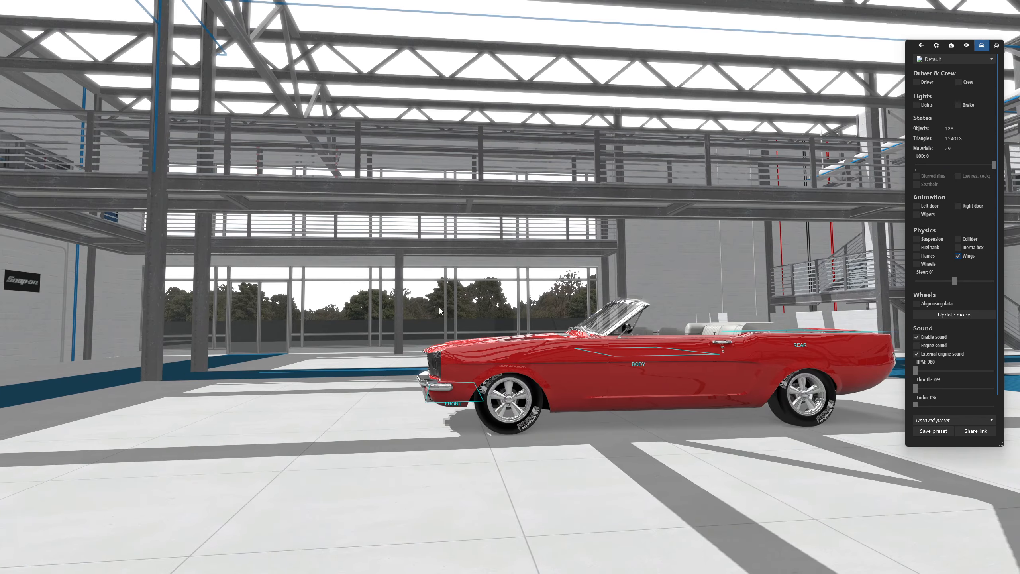
# - Try an ANGLE of 10 for the front wing, saving aero.ini with the change and again after reverting it
pyautogui.hotkey('alt', 'Tab')
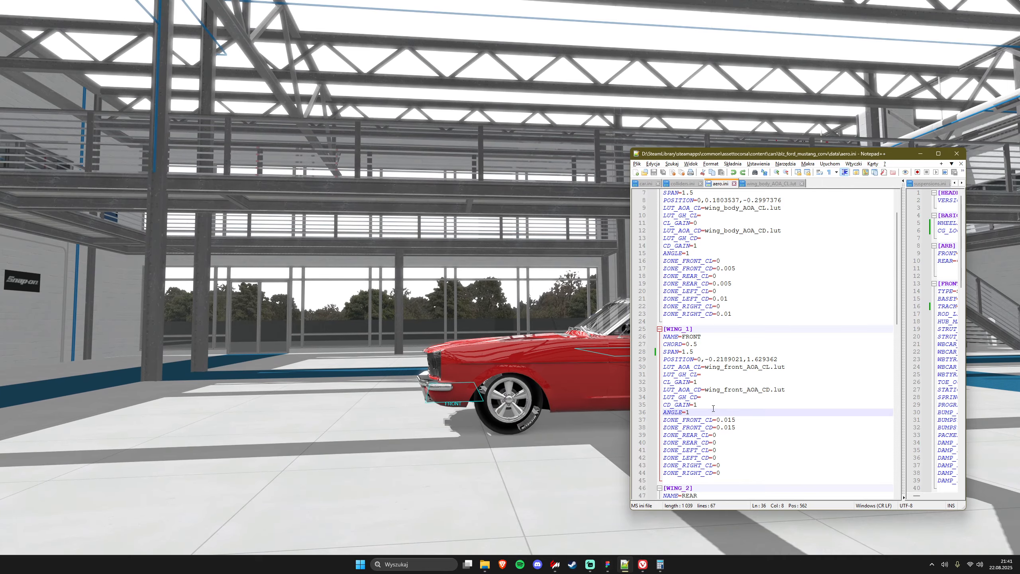
pyautogui.write('0')
pyautogui.hotkey('ctrl', 's')
pyautogui.press('BackSpace')
pyautogui.hotkey('ctrl', 's')
pyautogui.scroll(-1, 771, 390)
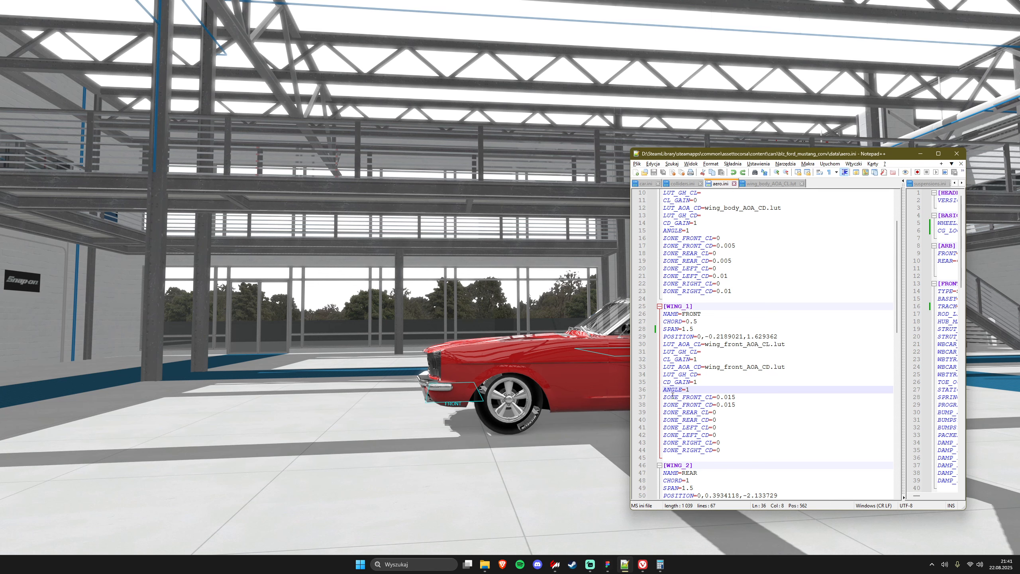
# - Examine the ZONE_ lift and drag entries of WING_1 and WING_2, focusing on WING_1's ZONE_FRONT_CL and ZONE_FRONT_CD
pyautogui.moveTo(664, 397); pyautogui.dragTo(738, 449)
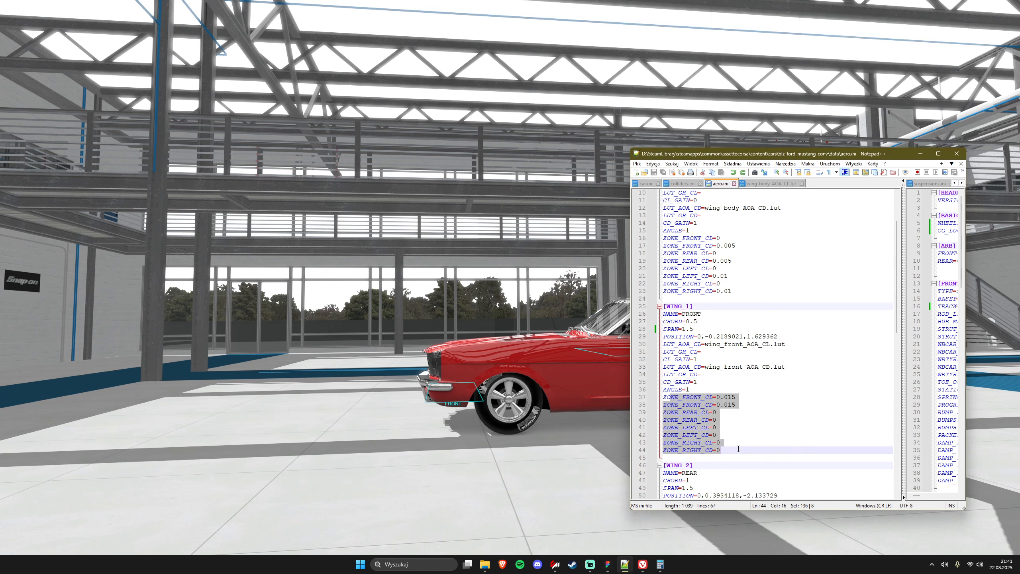
pyautogui.click(739, 443)
pyautogui.scroll(-7, 739, 442)
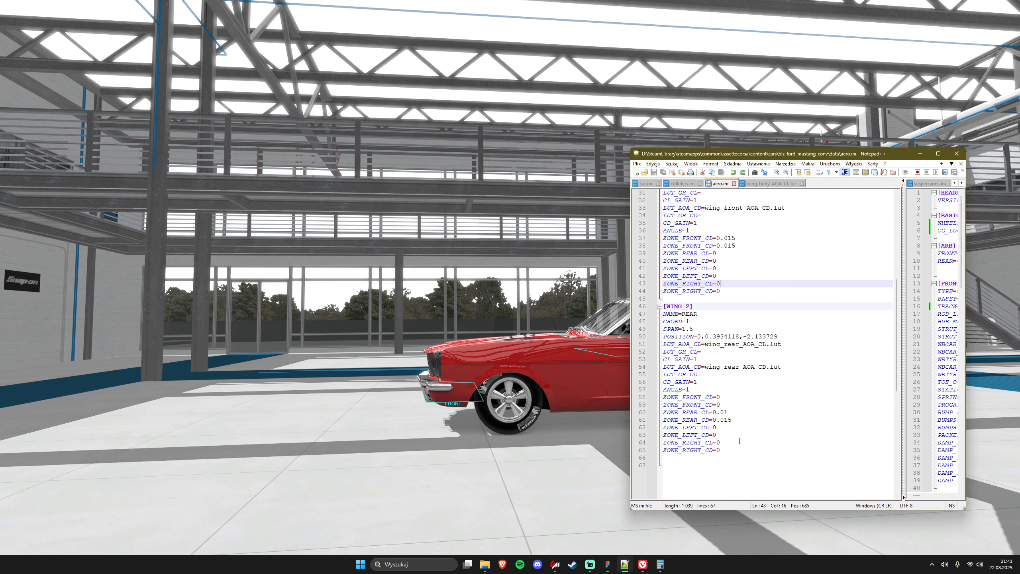
pyautogui.scroll(5, 734, 440)
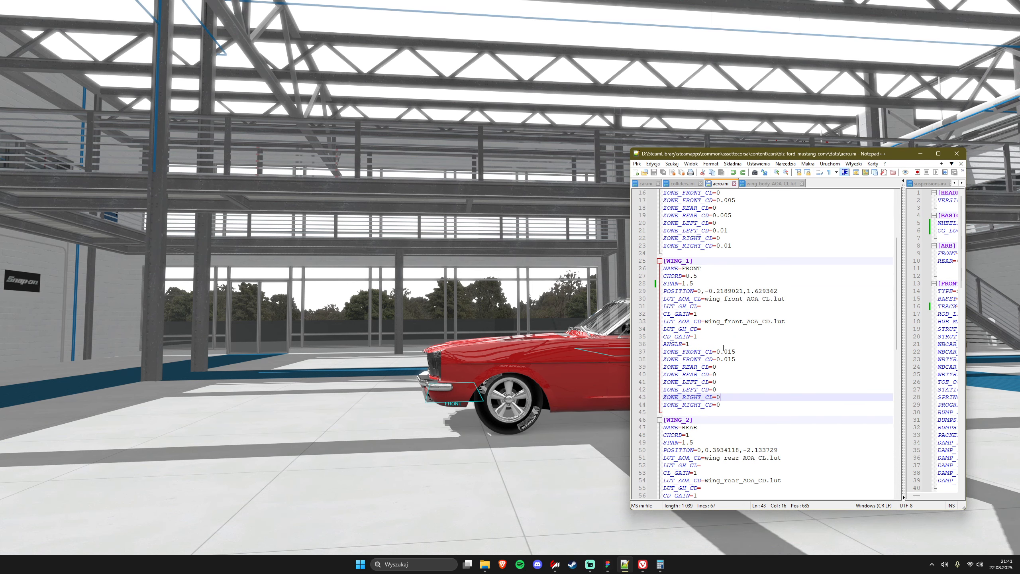
pyautogui.moveTo(742, 358); pyautogui.dragTo(673, 351)
pyautogui.click(697, 359)
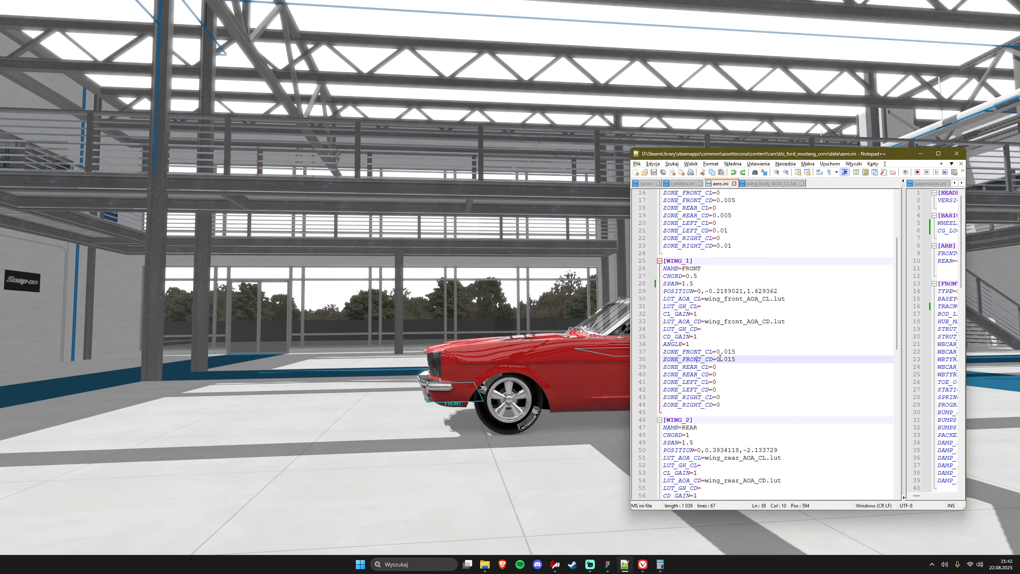
# - Switch to the car showroom and inspect the Mustang's wing outlines from the front corner
pyautogui.click(414, 334)
pyautogui.moveTo(570, 345); pyautogui.dragTo(433, 270)
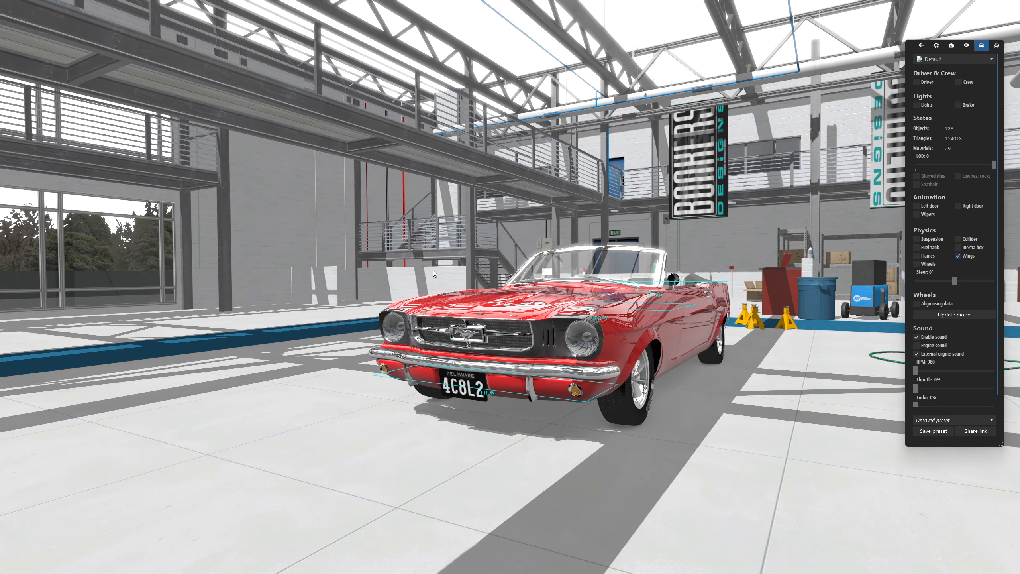
pyautogui.moveTo(462, 364); pyautogui.dragTo(508, 299)
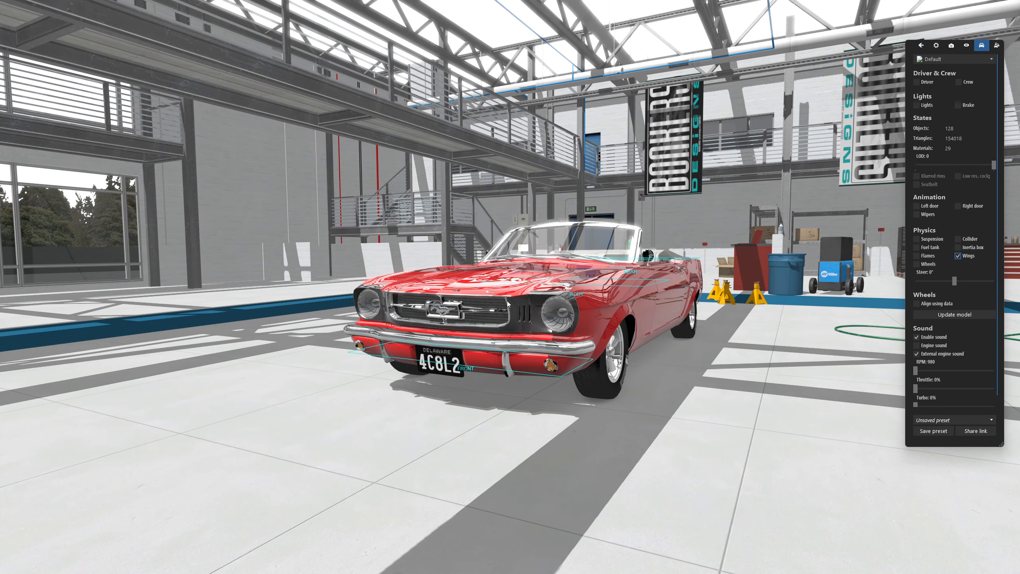
pyautogui.moveTo(529, 321); pyautogui.dragTo(482, 312)
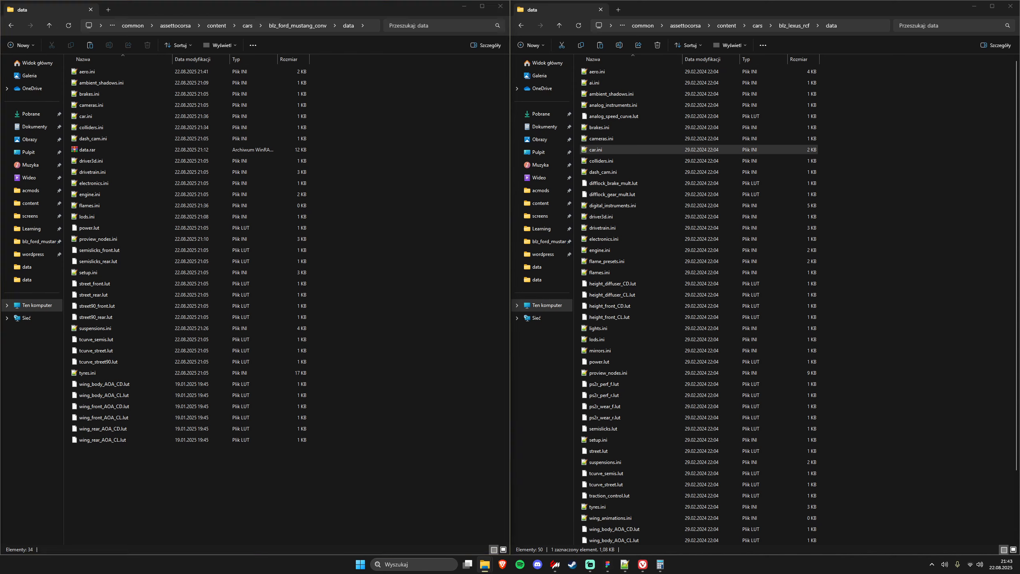
# - Switch to the Assetto Corsa Physics Pipeline document in the browser and find its tyres.ini chapter
pyautogui.hotkey('alt', 'Tab')
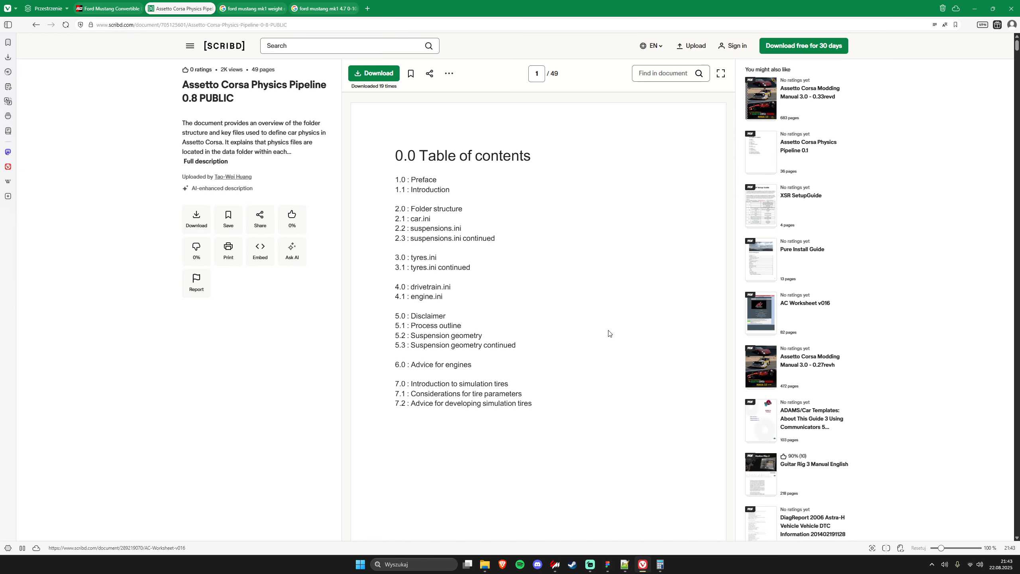
pyautogui.moveTo(410, 259); pyautogui.dragTo(444, 265)
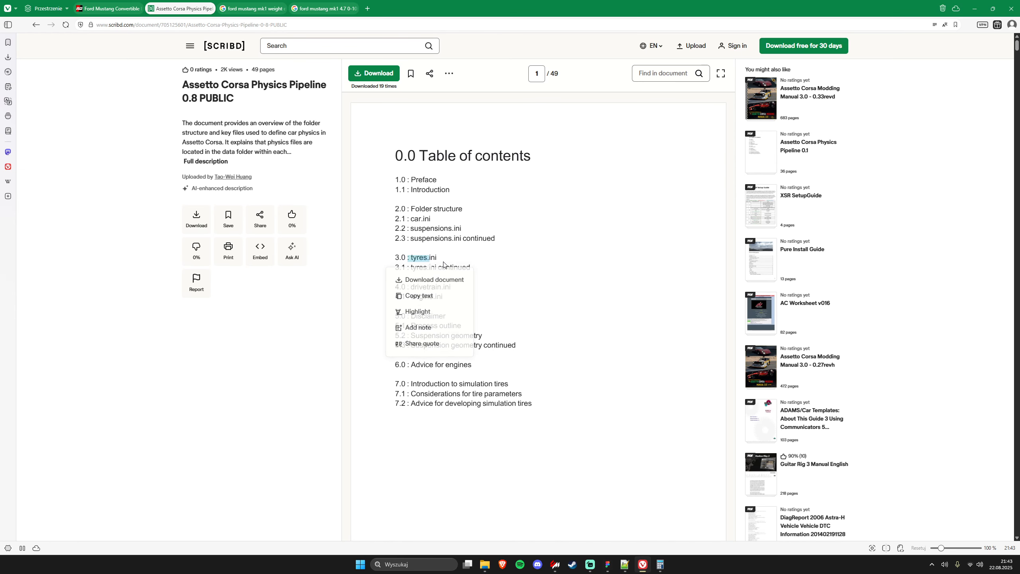
pyautogui.click(438, 263)
pyautogui.scroll(-20, 469, 262)
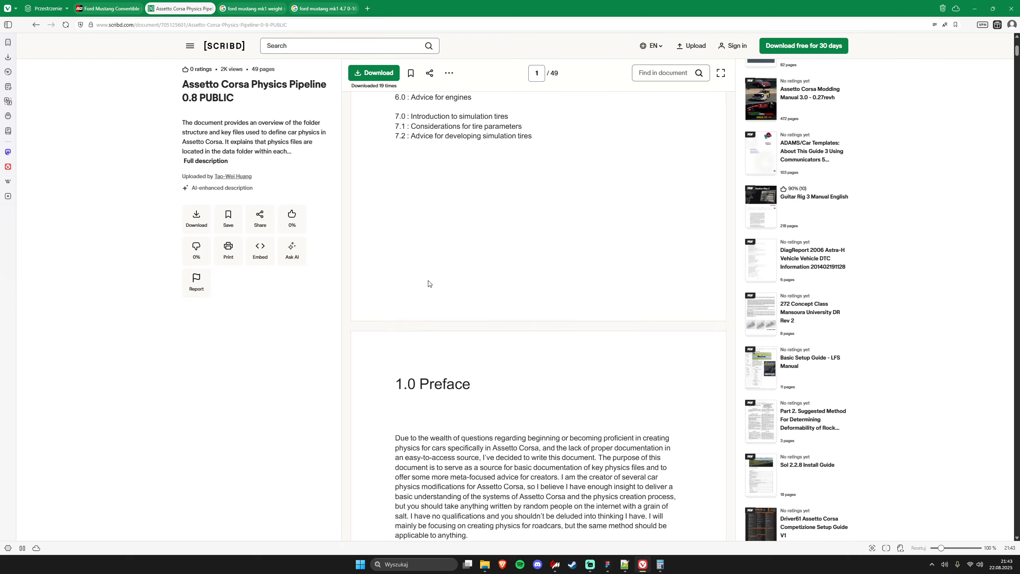
pyautogui.scroll(-20, 397, 283)
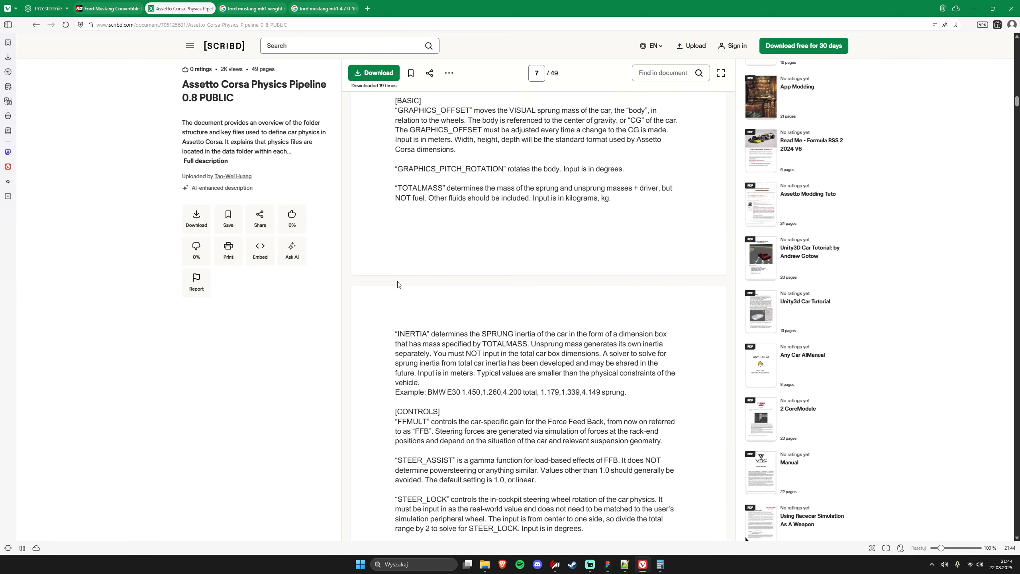
pyautogui.scroll(-20, 397, 290)
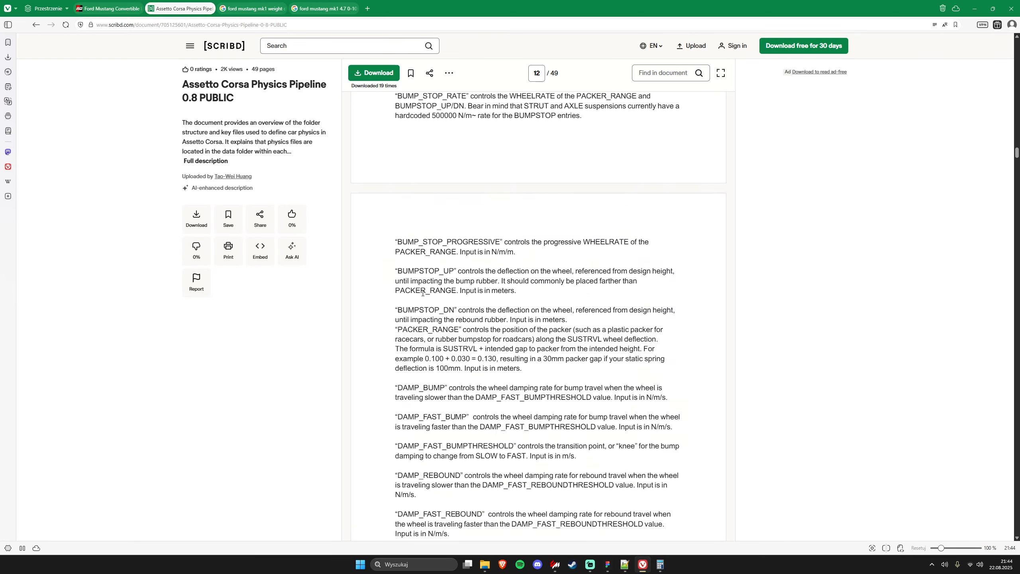
pyautogui.scroll(-20, 567, 239)
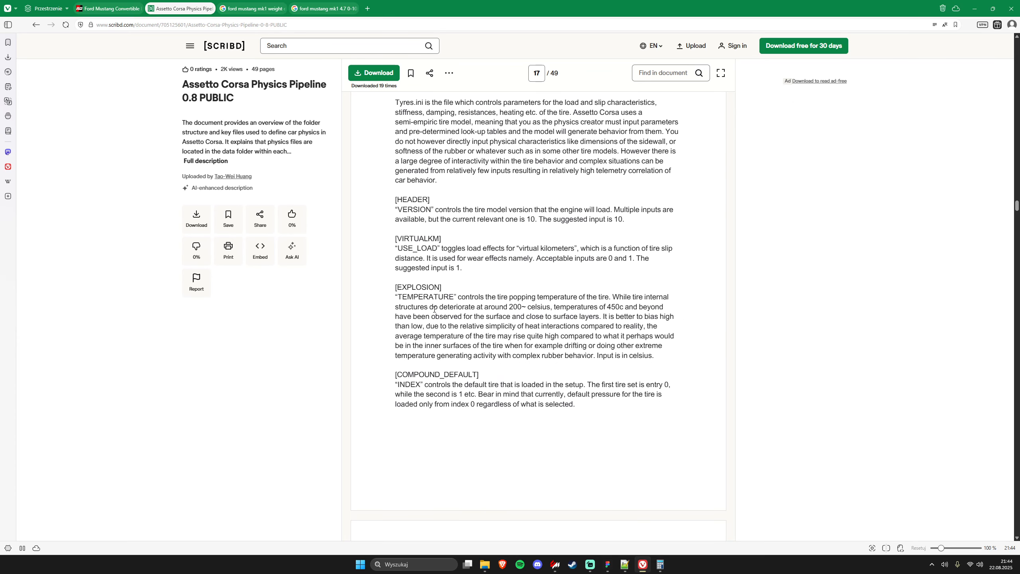
# - Read the tyres.ini chapter's descriptions of the [FRONT] tyre parameters, from NAME through WEAR_CURVE
pyautogui.scroll(1, 434, 309)
pyautogui.scroll(-5, 452, 308)
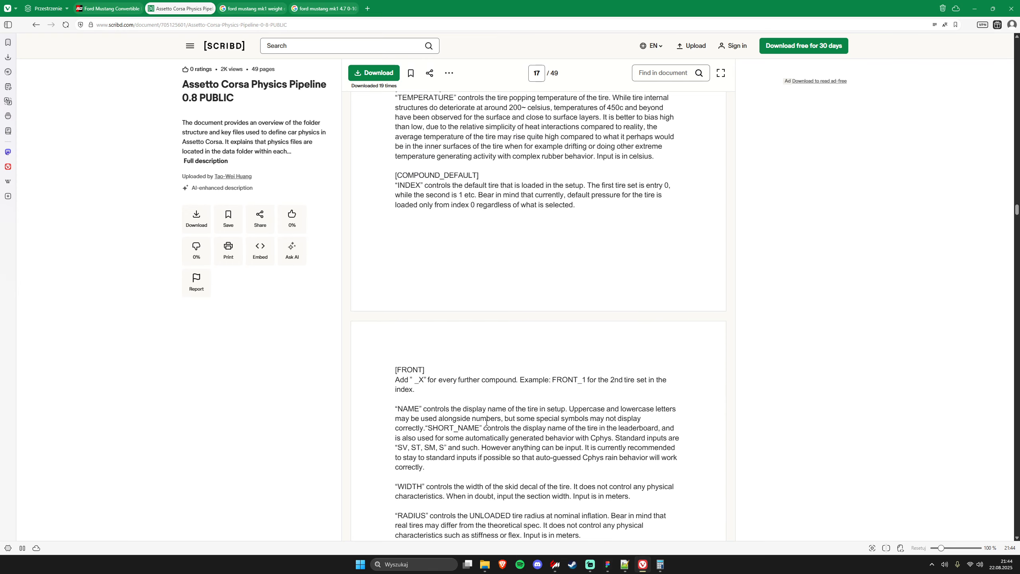
pyautogui.scroll(-10, 487, 422)
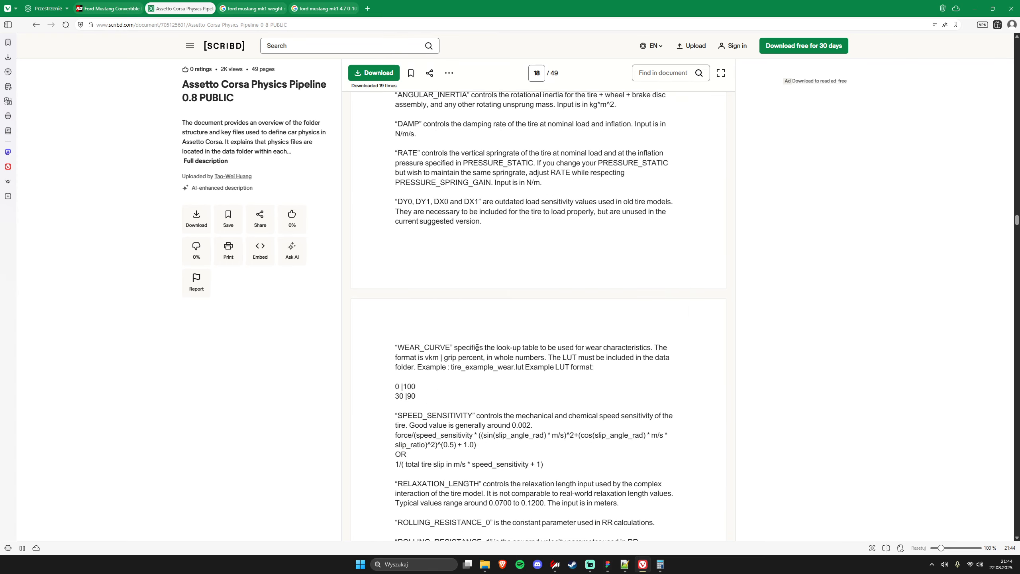
pyautogui.scroll(7, 476, 347)
pyautogui.scroll(5, 460, 373)
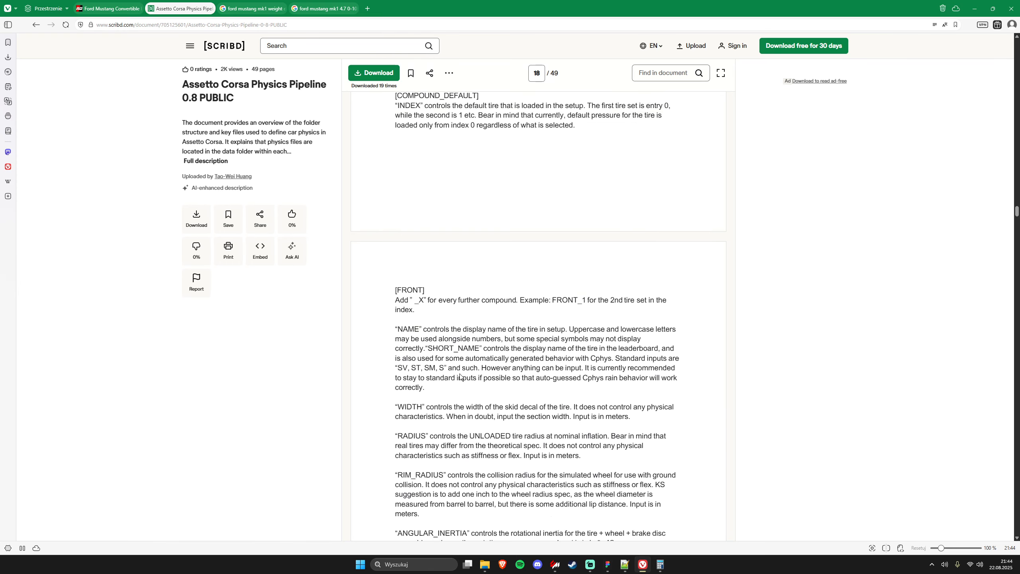
pyautogui.scroll(-8, 460, 373)
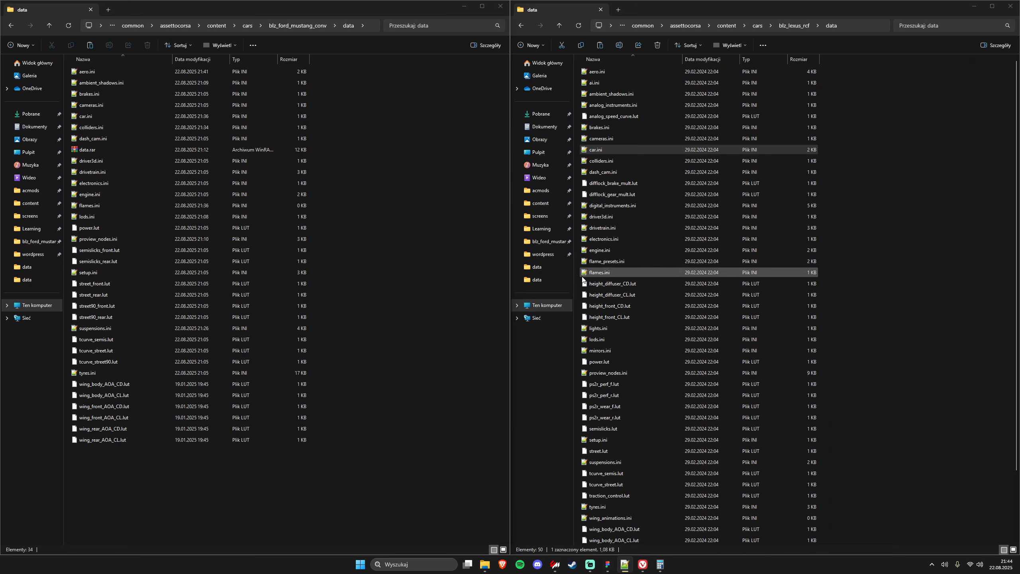
# - Open tyres.ini from the blz_ford_mustang_conv data folder
pyautogui.click(224, 204)
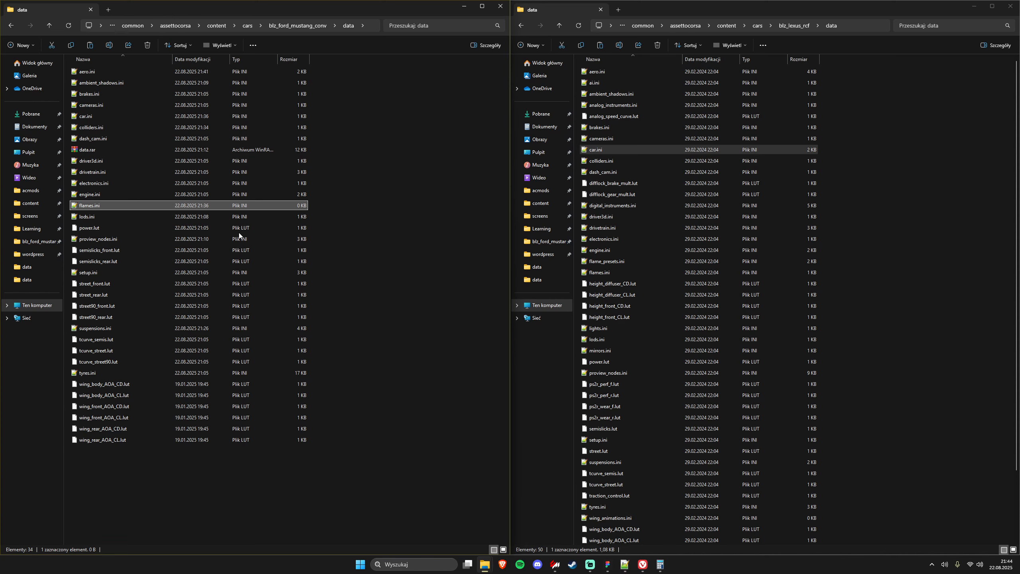
pyautogui.write('ty')
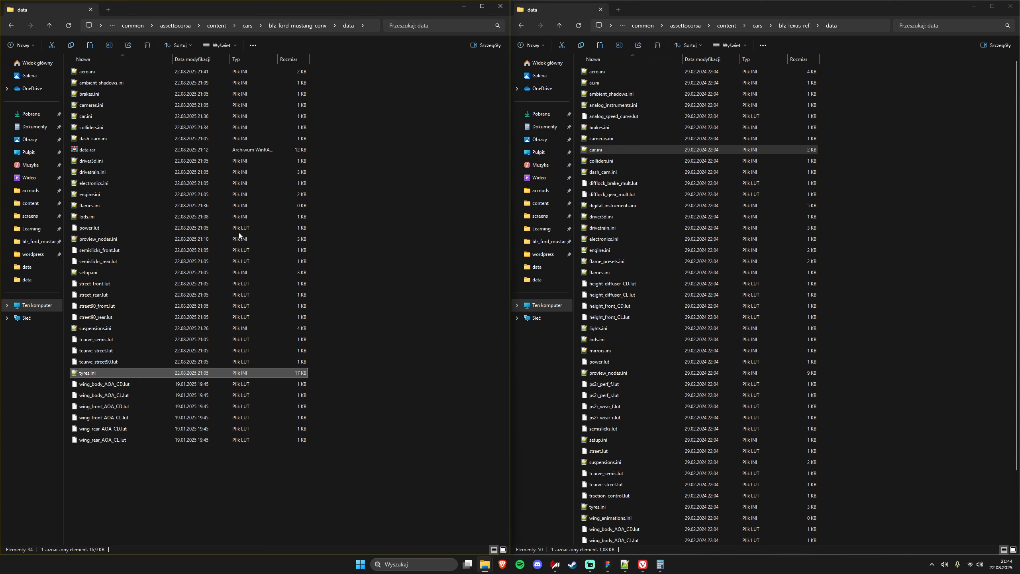
pyautogui.press('Return')
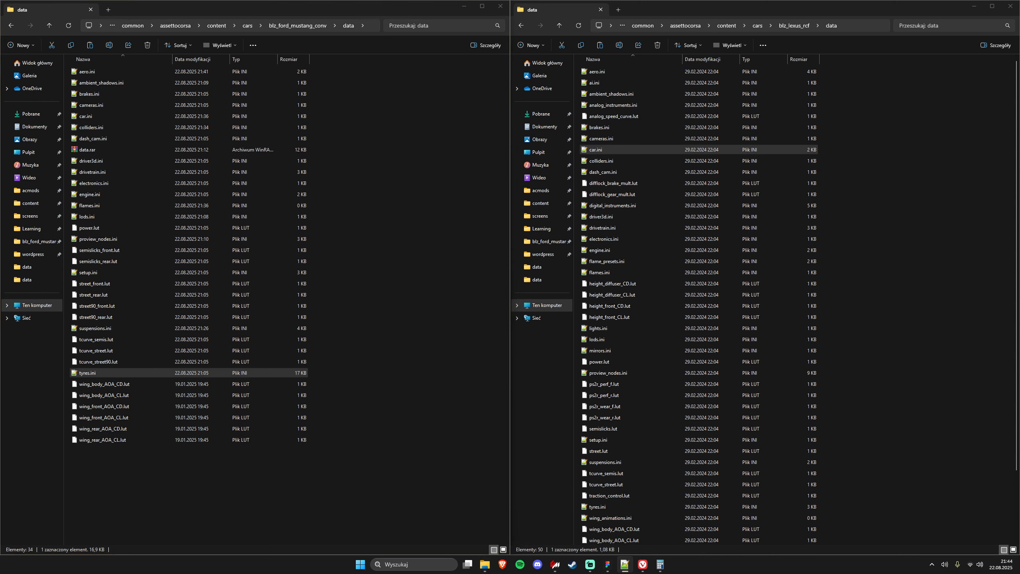
# - Skim the tyre compound sections of tyres.ini through [FRONT_2] and return to the start of the file
pyautogui.scroll(-20, 151, 304)
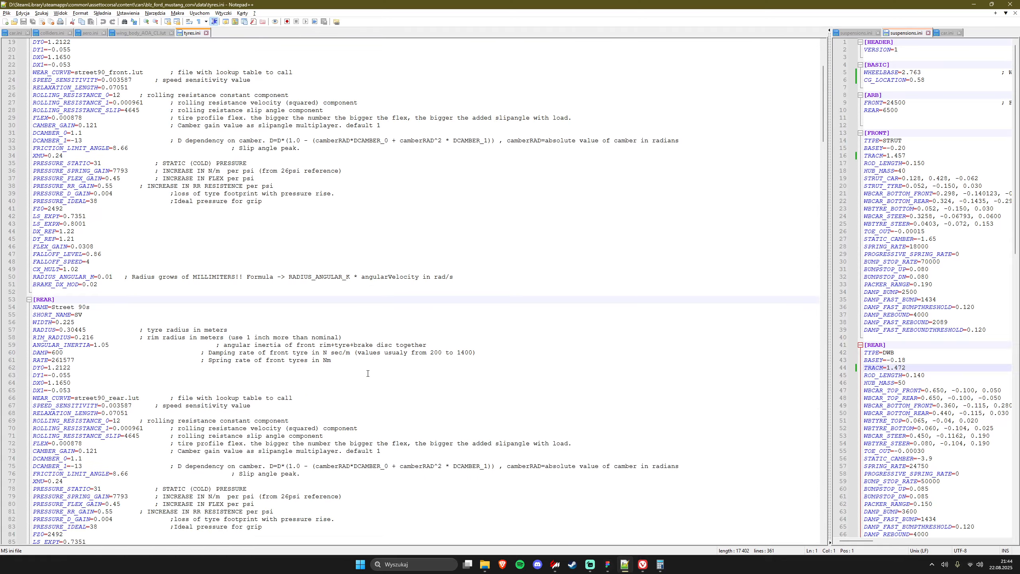
pyautogui.scroll(-20, 151, 304)
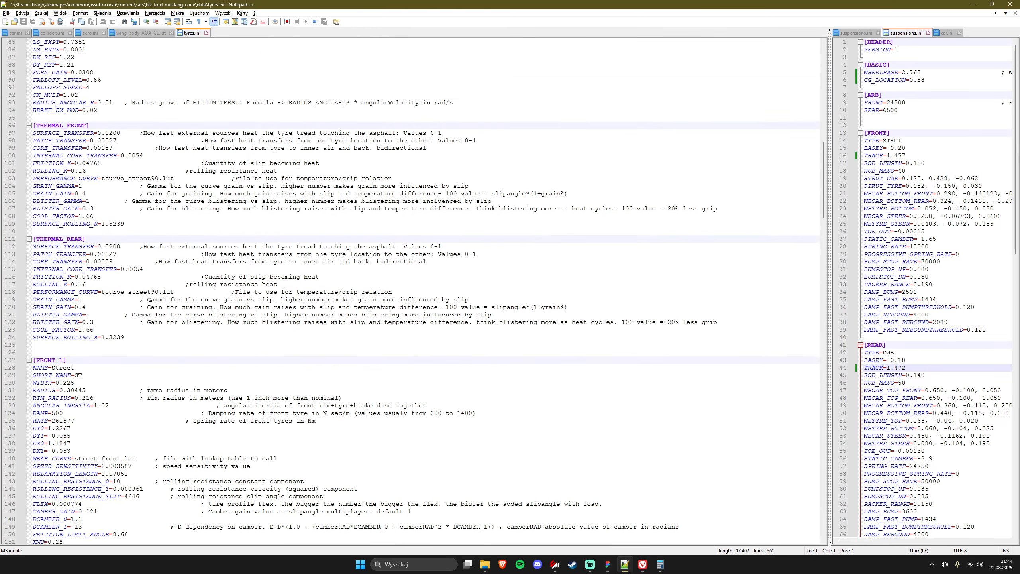
pyautogui.scroll(-20, 221, 345)
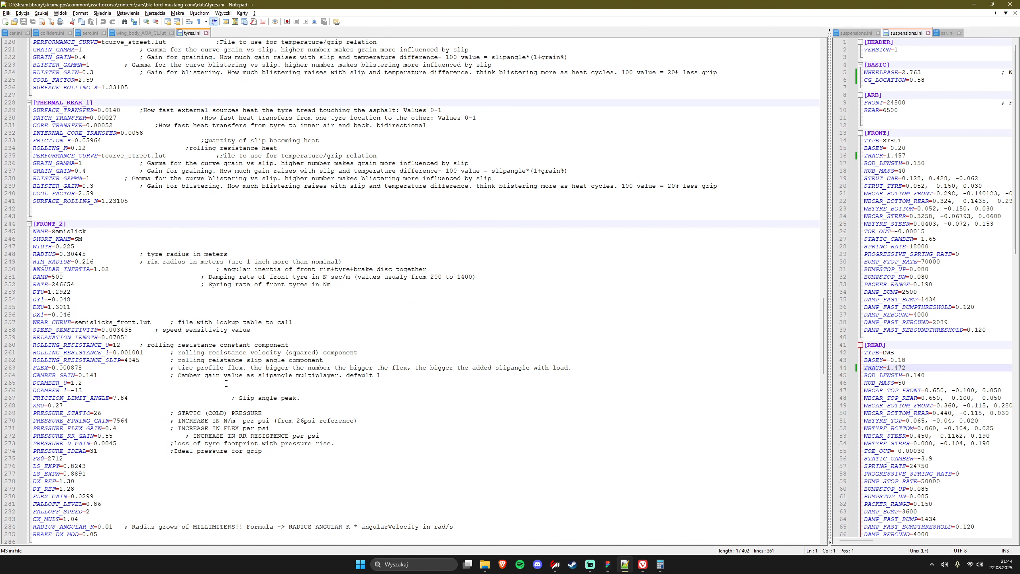
pyautogui.scroll(20, 198, 336)
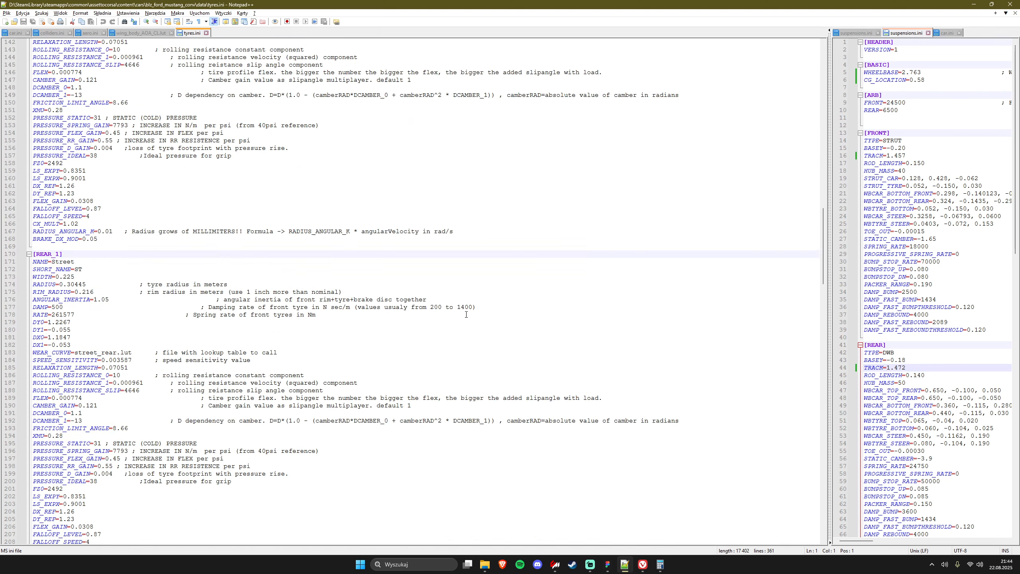
pyautogui.moveTo(824, 201); pyautogui.dragTo(826, 41)
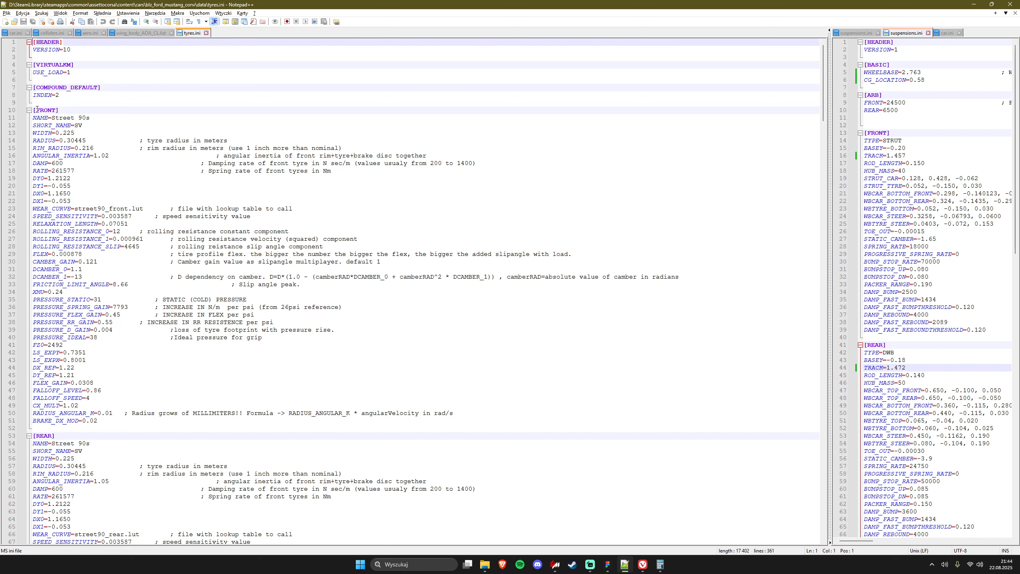
# - Examine the first compound's [FRONT] and [REAR] sections together with its [THERMAL_FRONT] and [THERMAL_REAR] sections
pyautogui.moveTo(34, 109); pyautogui.dragTo(121, 406)
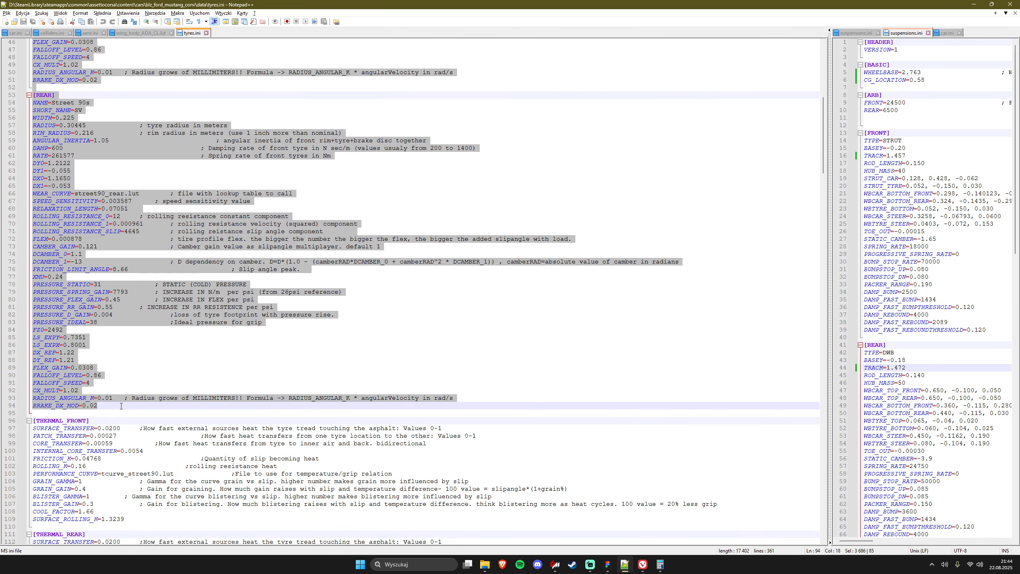
pyautogui.scroll(-8, 121, 406)
pyautogui.moveTo(58, 238); pyautogui.dragTo(92, 248)
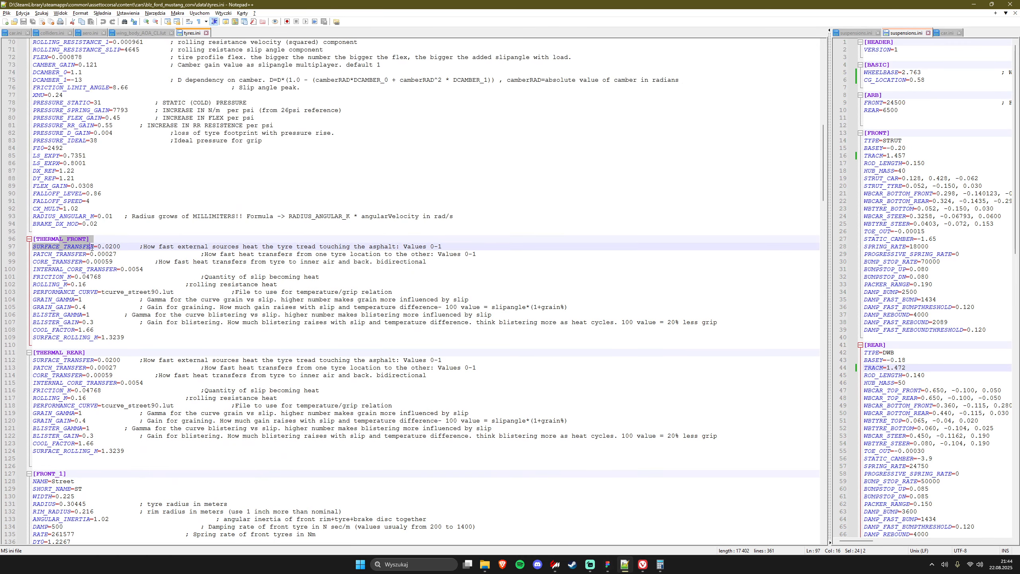
pyautogui.moveTo(36, 352); pyautogui.dragTo(94, 356)
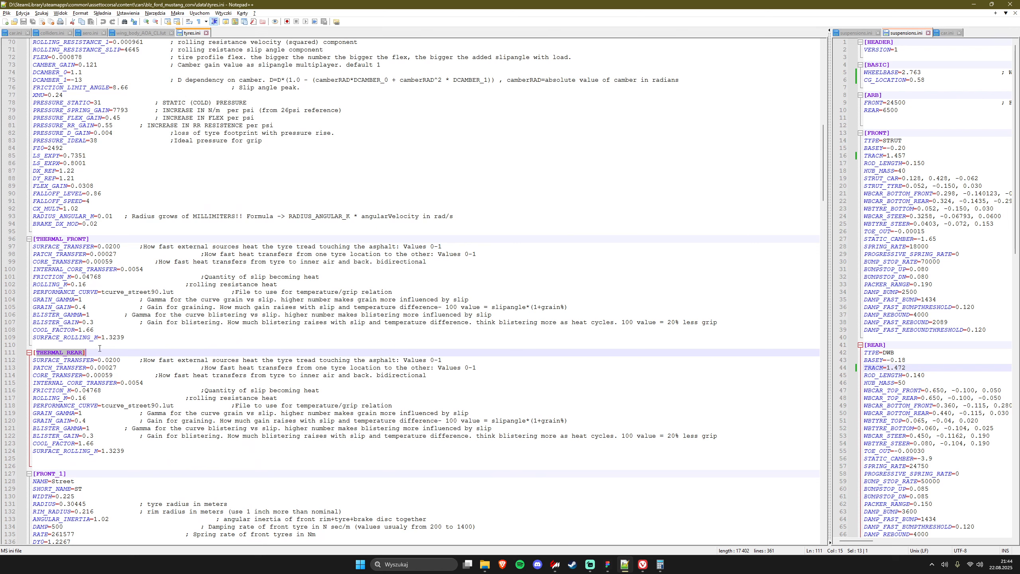
pyautogui.click(99, 346)
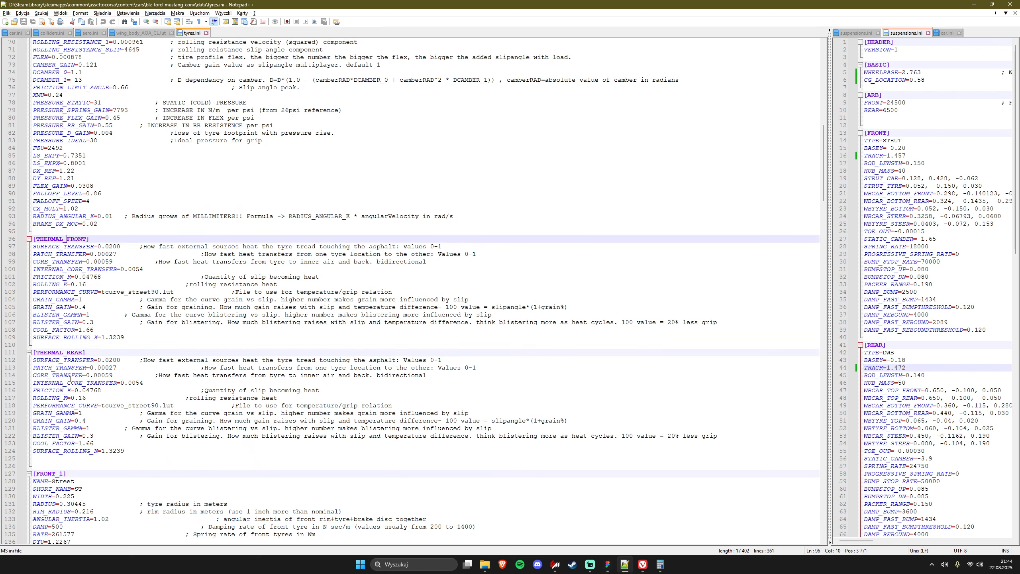
pyautogui.click(67, 352)
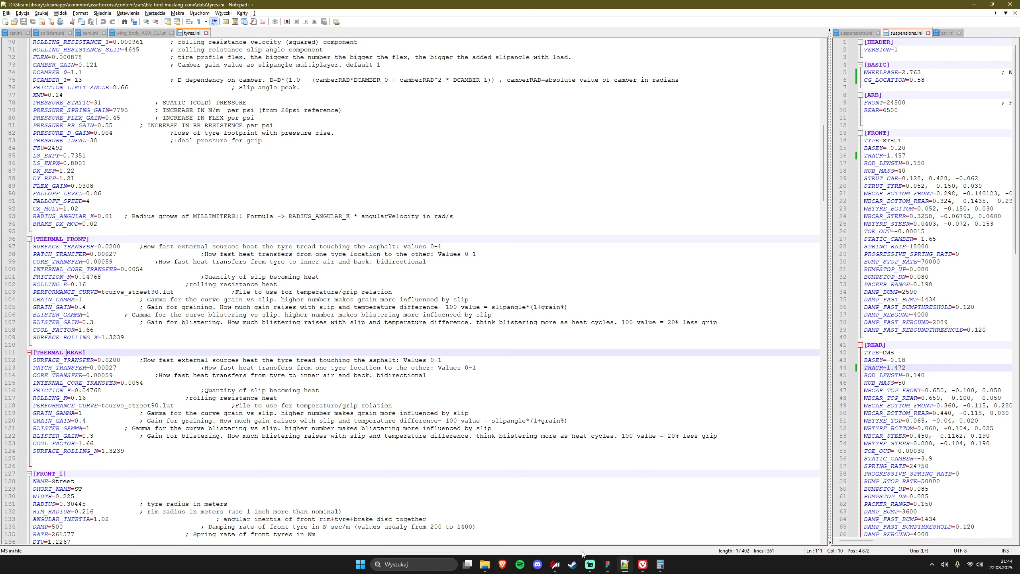
# - Review the parameters of the Street 90s [REAR] tyre section from NAME down to BRAKE_DX_MOD
pyautogui.click(591, 565)
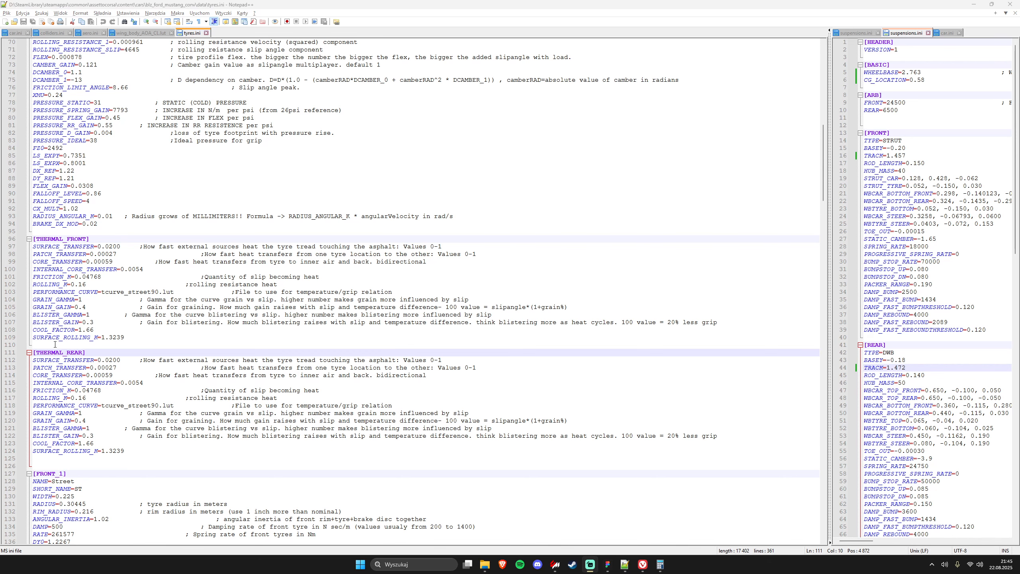
pyautogui.scroll(3, 100, 335)
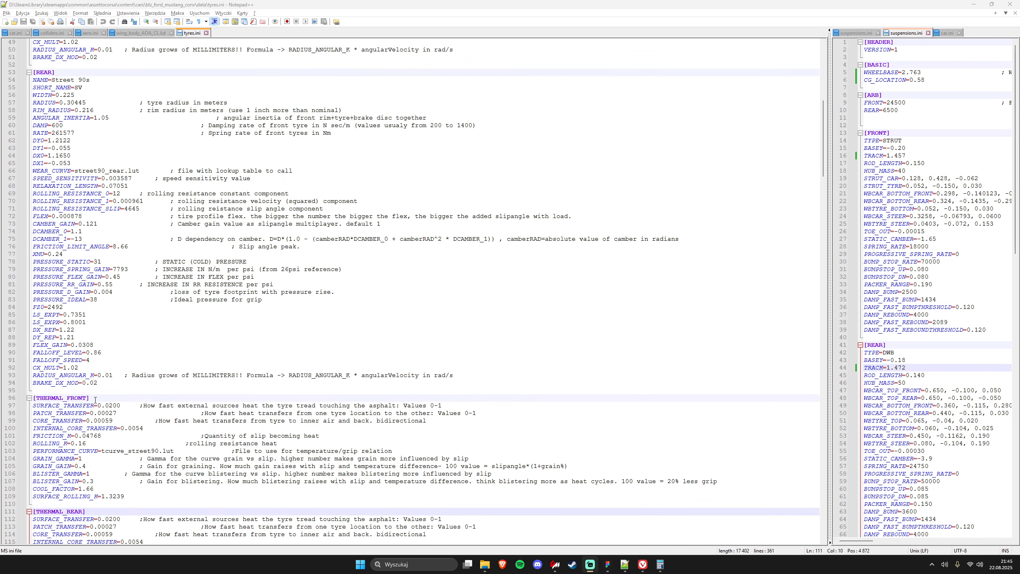
pyautogui.scroll(9, 97, 497)
pyautogui.moveTo(97, 497); pyautogui.dragTo(33, 193)
pyautogui.click(72, 284)
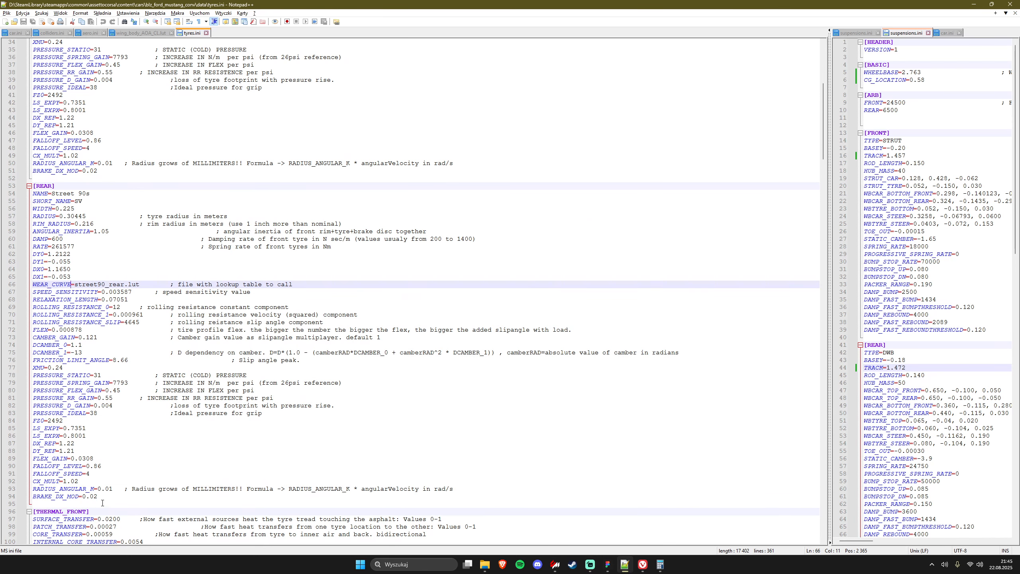
pyautogui.moveTo(103, 503); pyautogui.dragTo(67, 443)
pyautogui.click(67, 443)
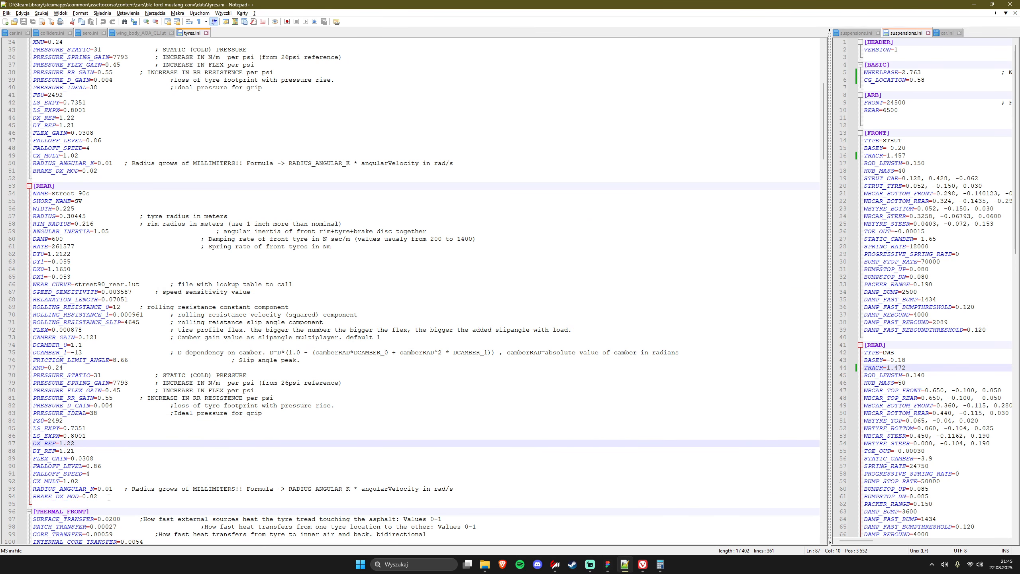
pyautogui.moveTo(109, 498); pyautogui.dragTo(81, 483)
pyautogui.click(104, 498)
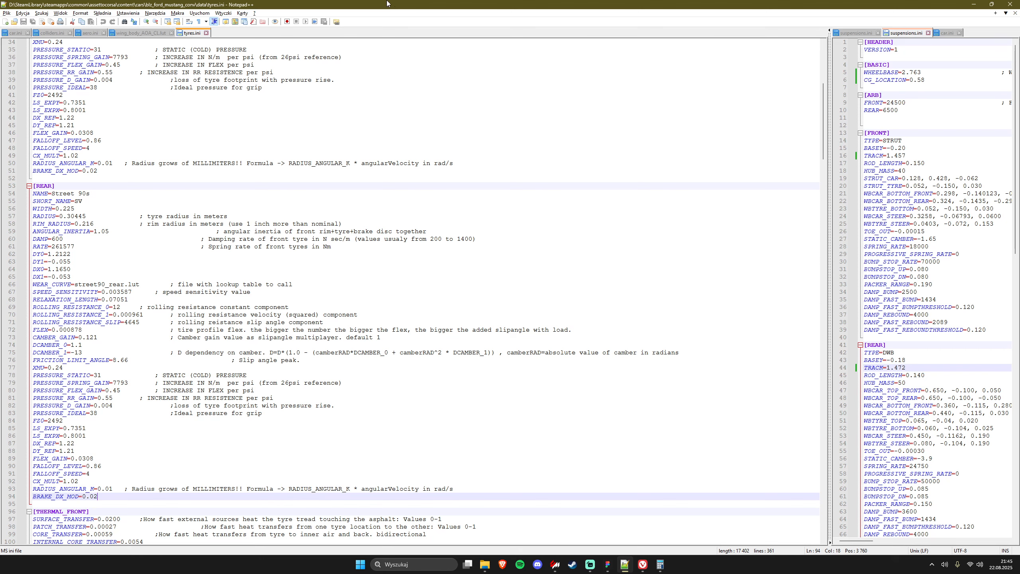
# - Shrink the tyres.ini editor to a smaller floating window and return to the start of the file
pyautogui.moveTo(387, 3); pyautogui.dragTo(755, 117)
pyautogui.scroll(1, 686, 327)
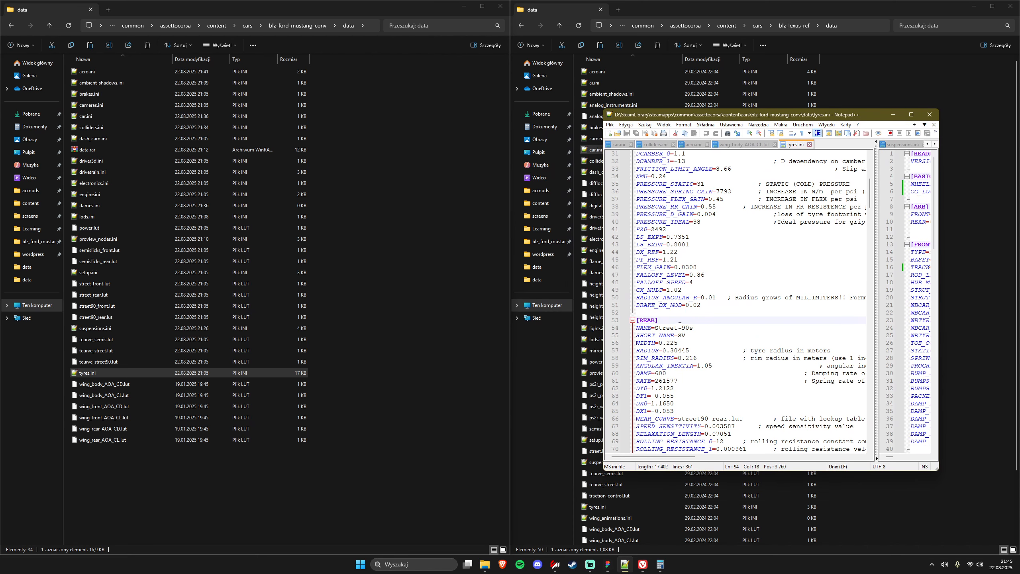
pyautogui.scroll(1, 703, 319)
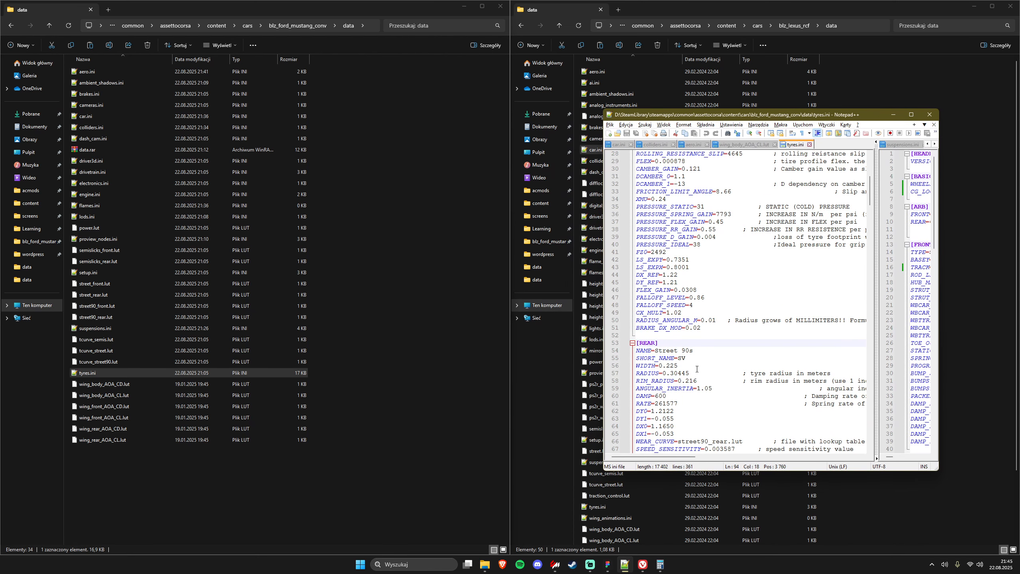
pyautogui.scroll(3, 699, 371)
pyautogui.scroll(6, 697, 346)
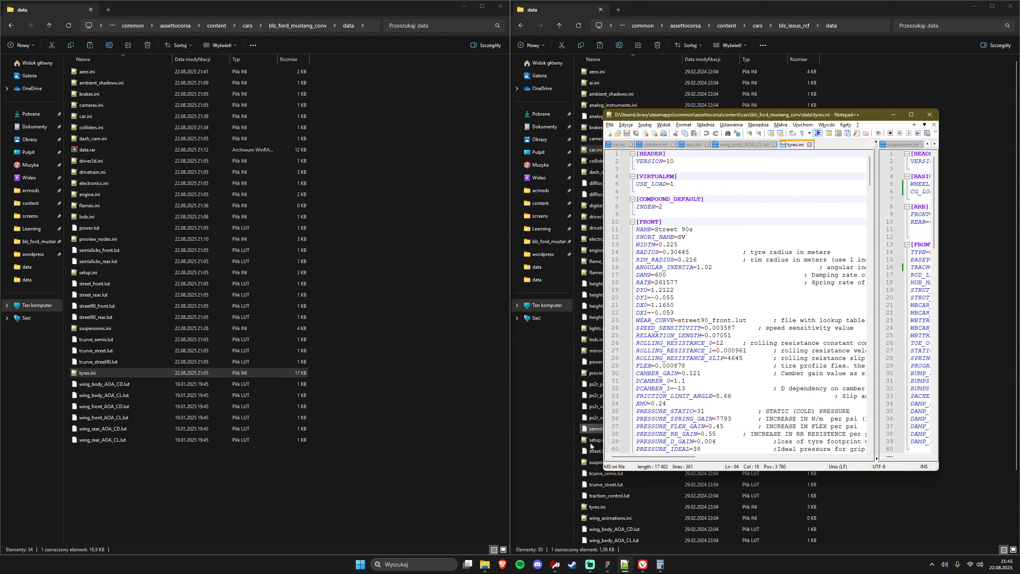
# - Switch to Content Manager, open the Mustang Convertible '65 in the showroom and display the physics wheel outlines around a front tyre
pyautogui.click(555, 563)
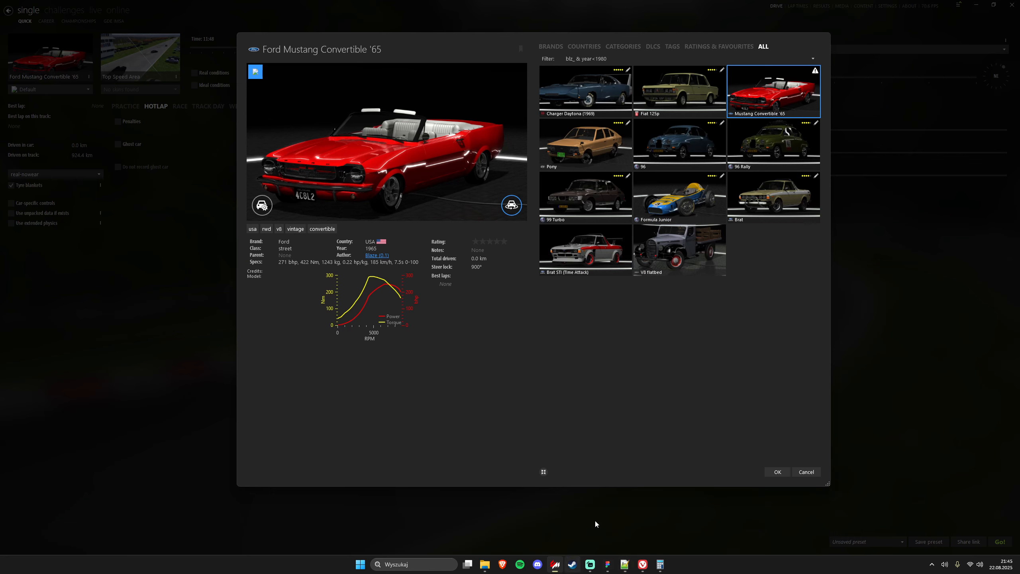
pyautogui.click(509, 210)
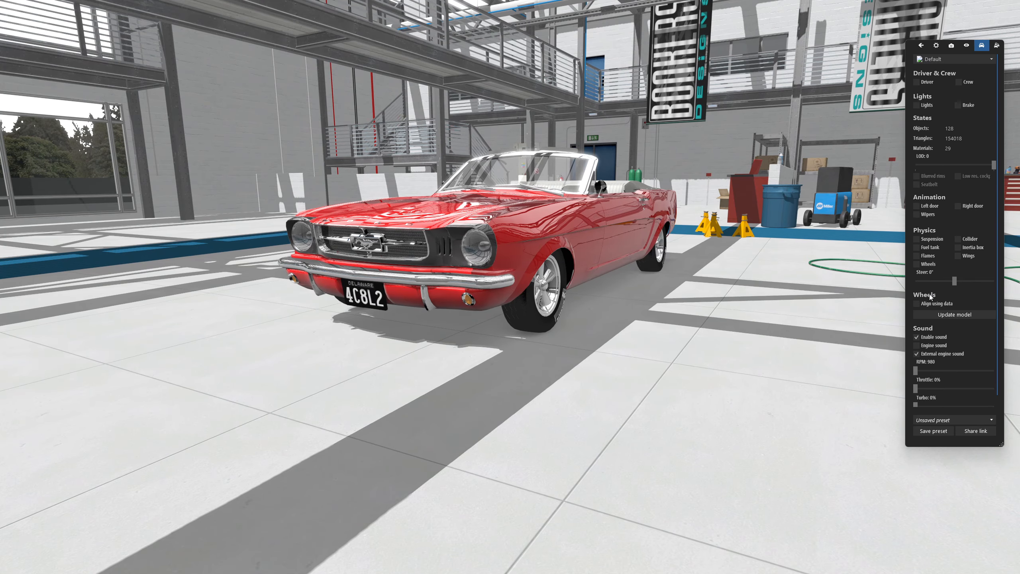
pyautogui.click(929, 302)
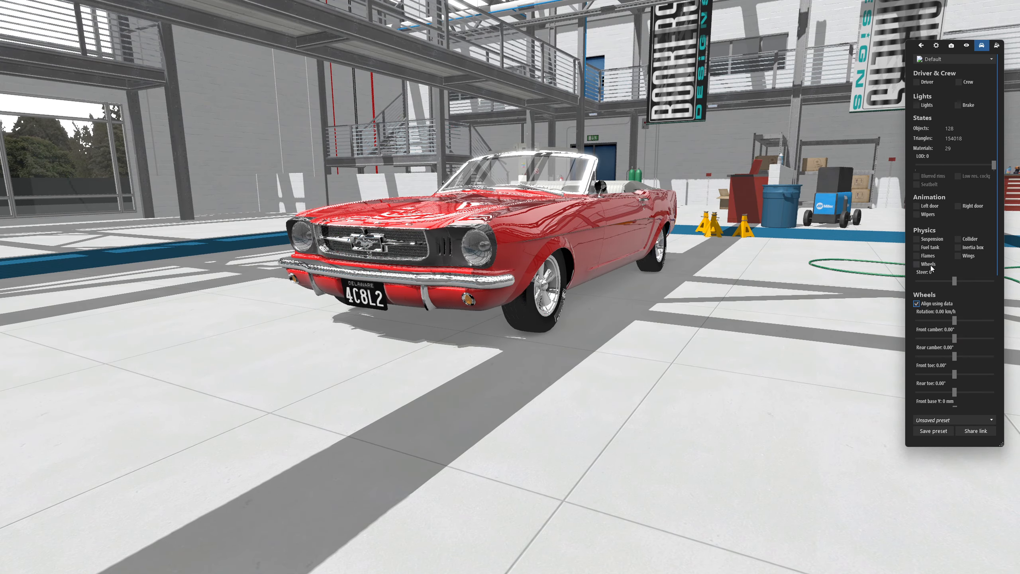
pyautogui.click(931, 265)
pyautogui.click(931, 303)
pyautogui.scroll(5, 555, 335)
pyautogui.moveTo(555, 335); pyautogui.dragTo(659, 236)
pyautogui.scroll(3, 660, 234)
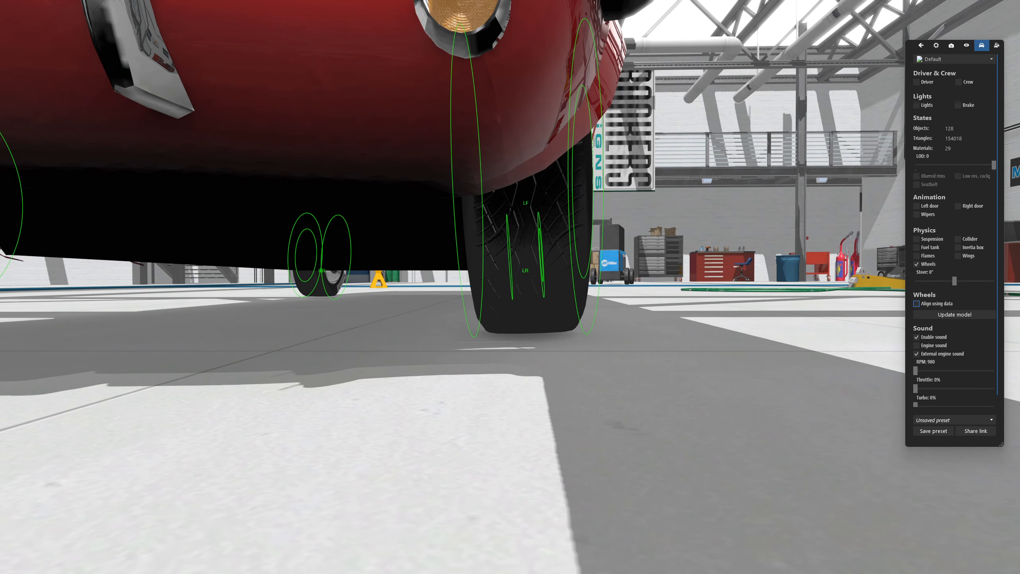
# - Switch to the auto-data.net Mustang Convertible page in the browser and search it for "tire" to read the tyre size
pyautogui.hotkey('alt', 'Tab')
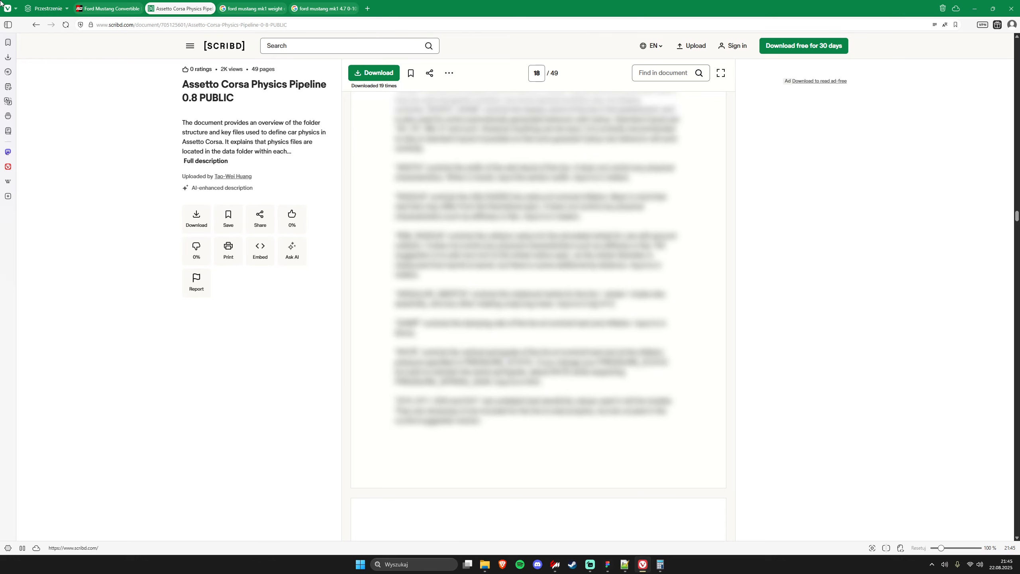
pyautogui.click(94, 4)
pyautogui.hotkey('ctrl', 'f')
pyautogui.write('w')
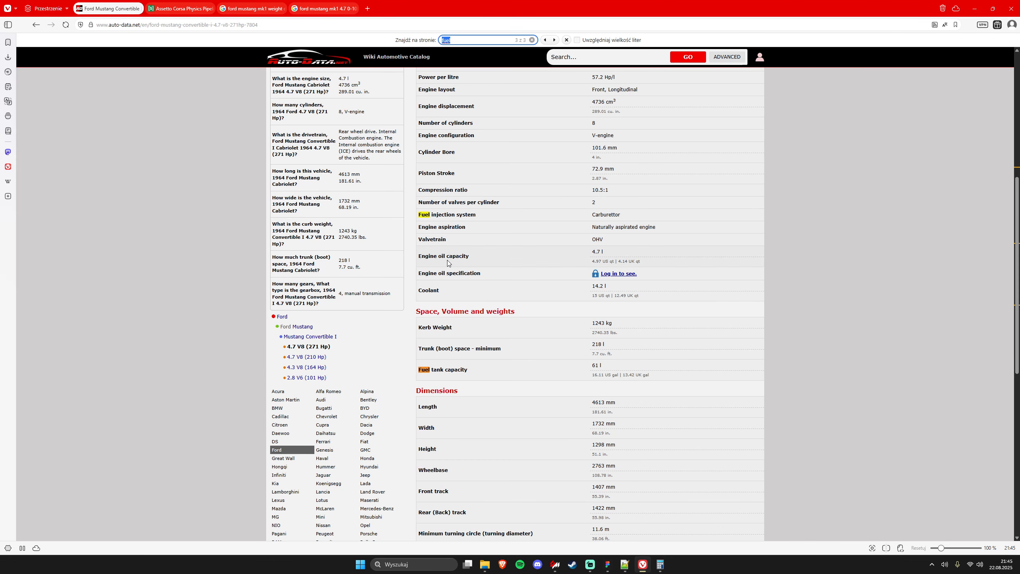
pyautogui.write('heel')
pyautogui.hotkey('ctrl', 'a')
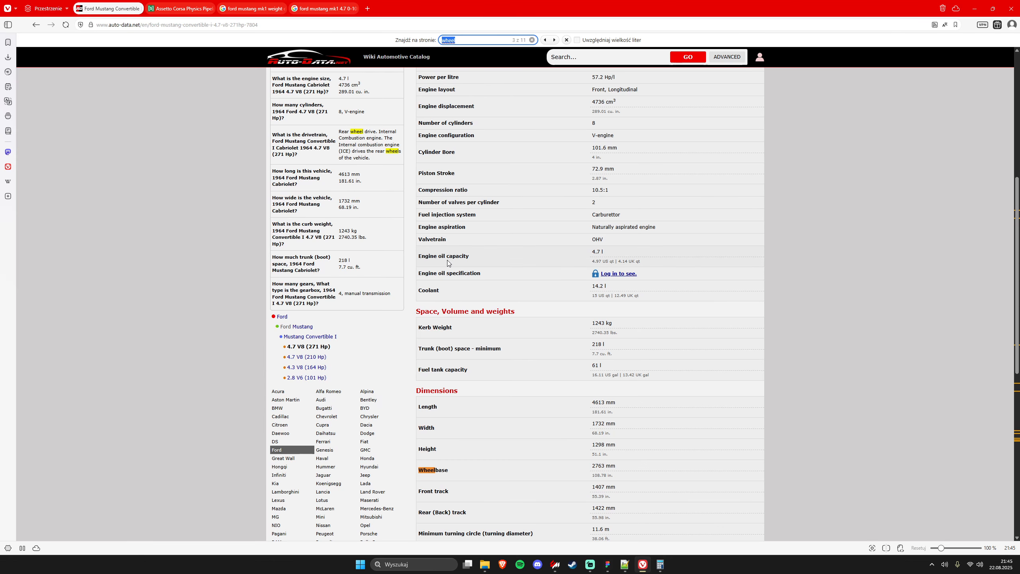
pyautogui.write('ty')
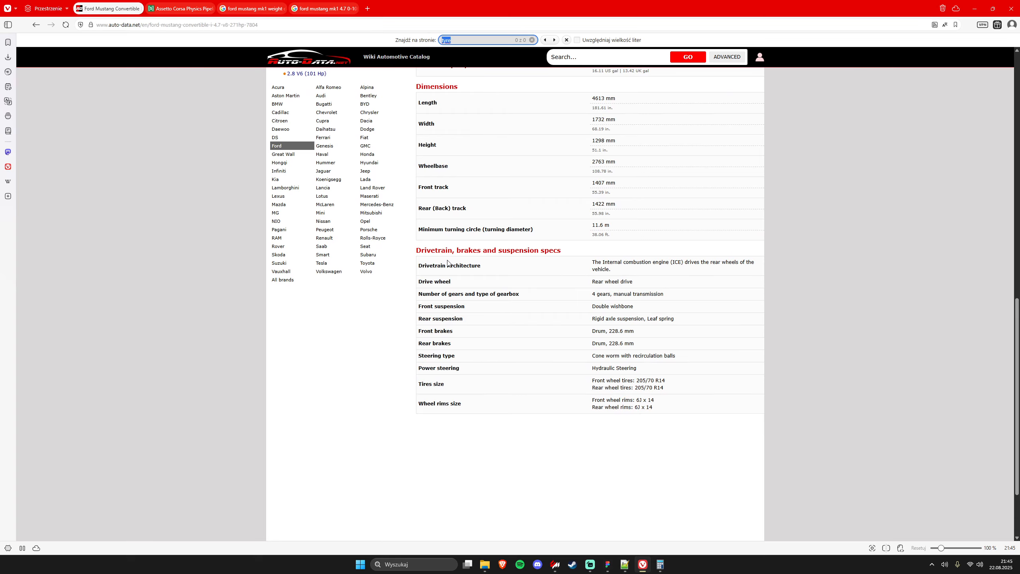
pyautogui.press('BackSpace')
pyautogui.write('ire')
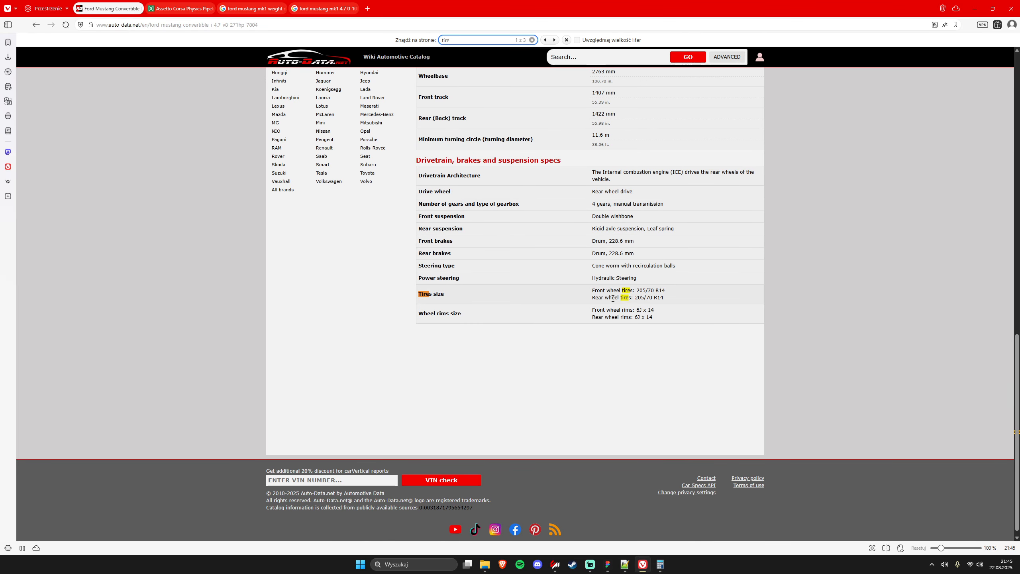
# - Set WIDTH to 0.205 in the Street 90s [FRONT] section of tyres.ini, save, and check the outline in the showroom
pyautogui.click(975, 8)
pyautogui.hotkey('alt', 'Tab')
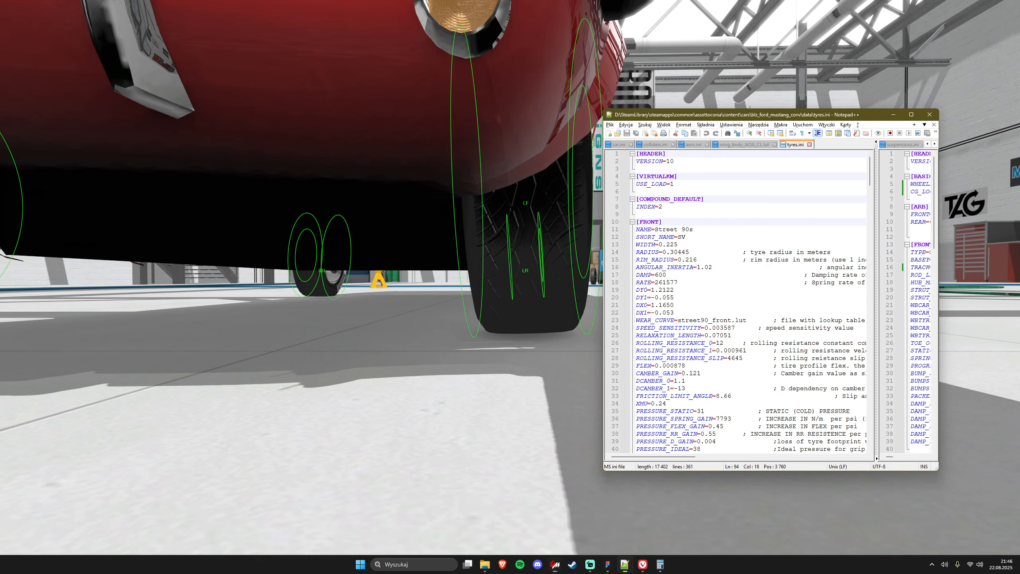
pyautogui.click(669, 226)
pyautogui.click(675, 245)
pyautogui.press('BackSpace')
pyautogui.write('0')
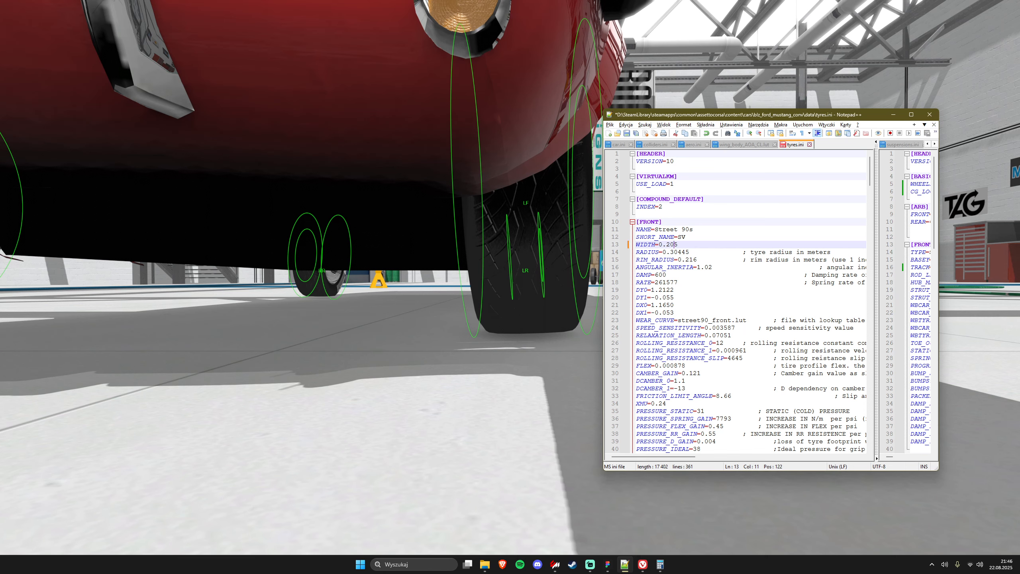
pyautogui.hotkey('ctrl', 's')
pyautogui.hotkey('alt', 'Tab')
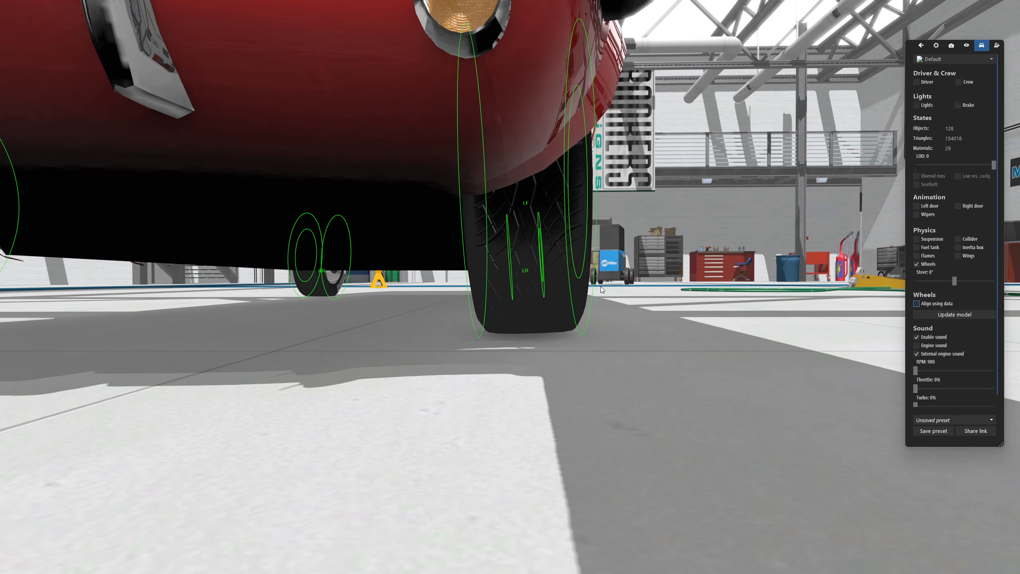
# - Set WIDTH to 0.205 in the Street 90s [REAR] section and inspect the showroom wheel outlines from the front and side
pyautogui.hotkey('alt', 'Tab')
pyautogui.hotkey('alt', 'Tab')
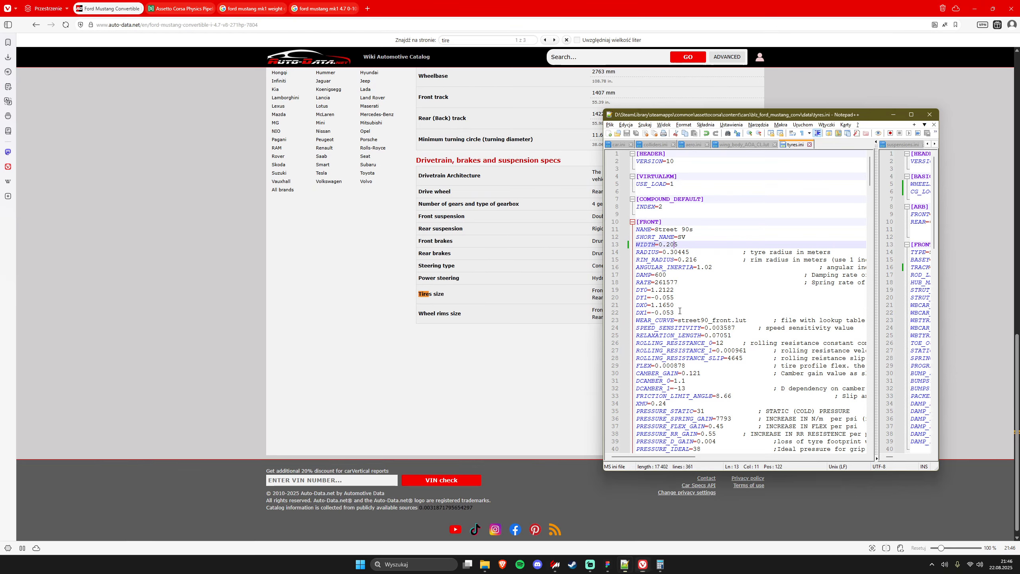
pyautogui.scroll(-10, 688, 345)
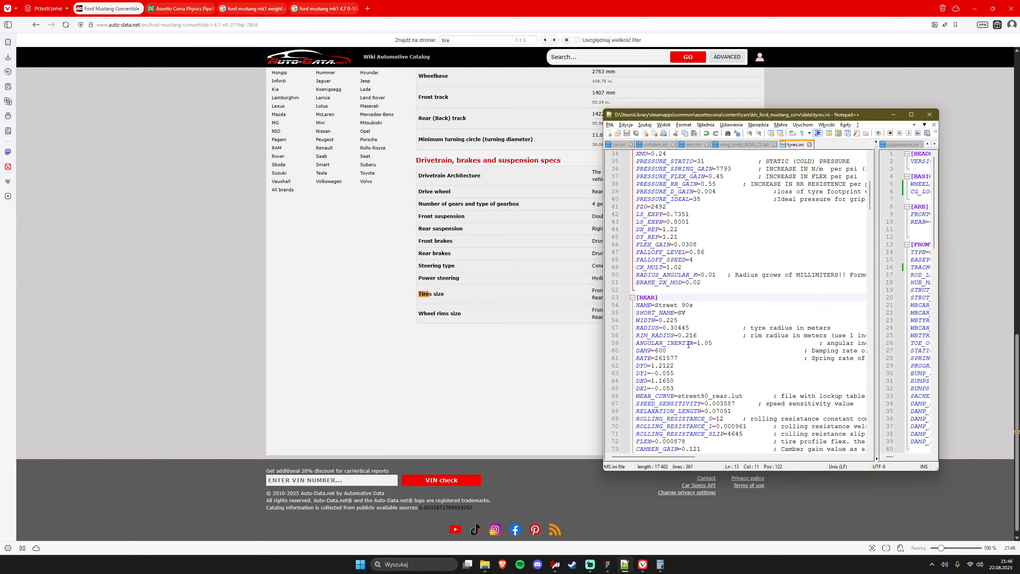
pyautogui.click(669, 320)
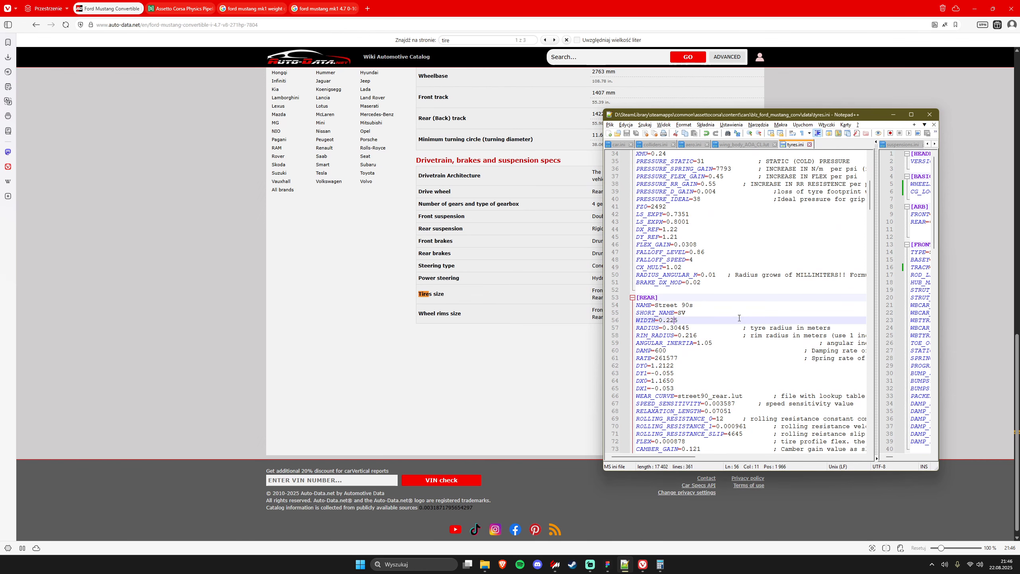
pyautogui.press('BackSpace')
pyautogui.write('0')
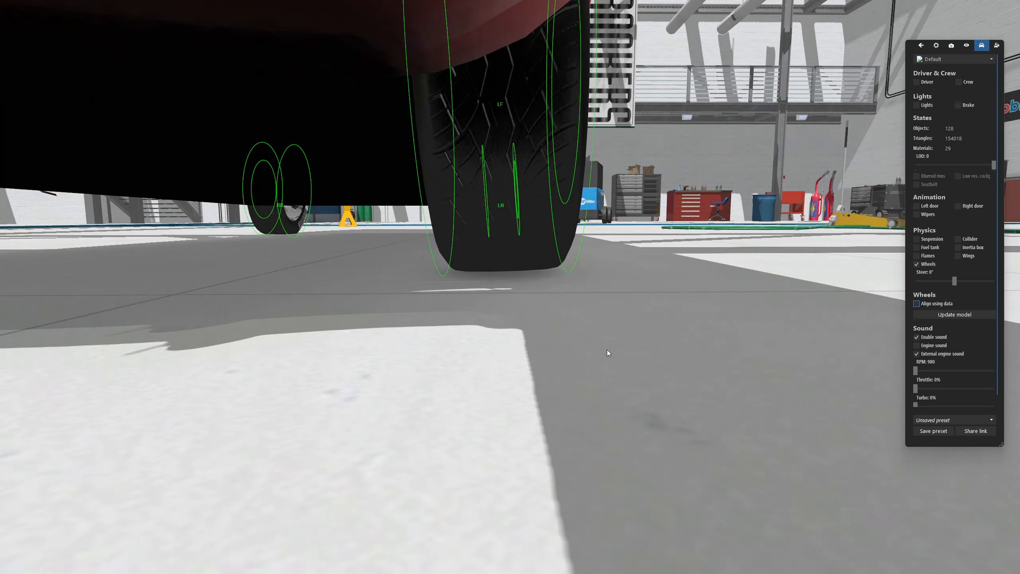
pyautogui.moveTo(608, 349); pyautogui.dragTo(579, 315)
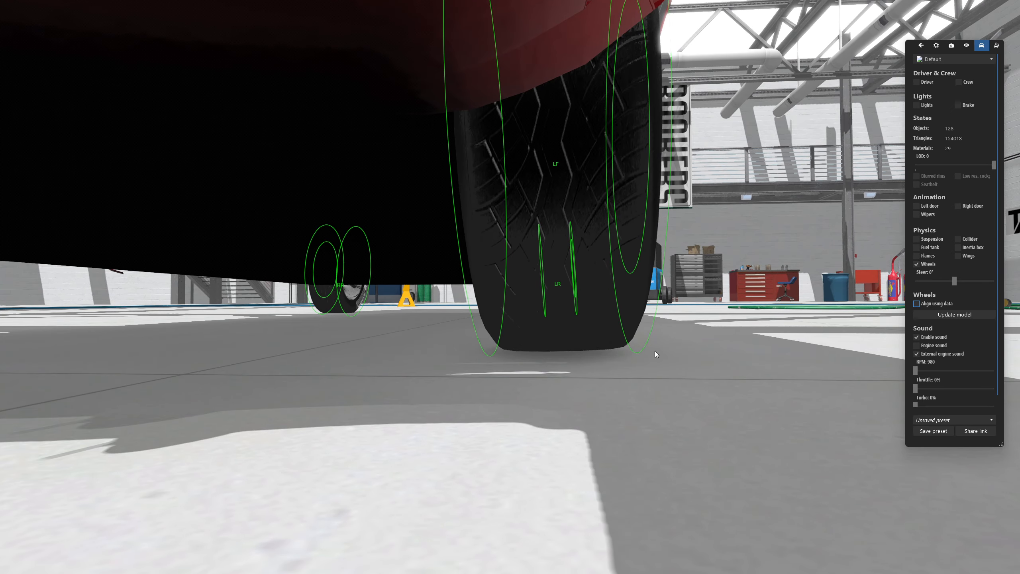
pyautogui.moveTo(655, 354); pyautogui.dragTo(607, 329)
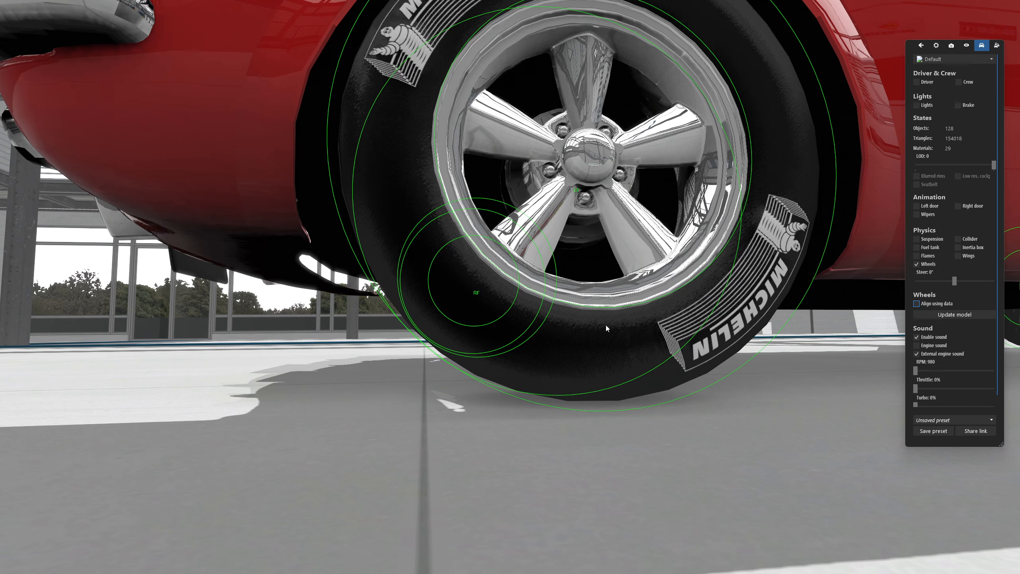
# - Set RADIUS to 0.3 in the Street 90s [REAR] section of tyres.ini
pyautogui.hotkey('alt', 'Tab')
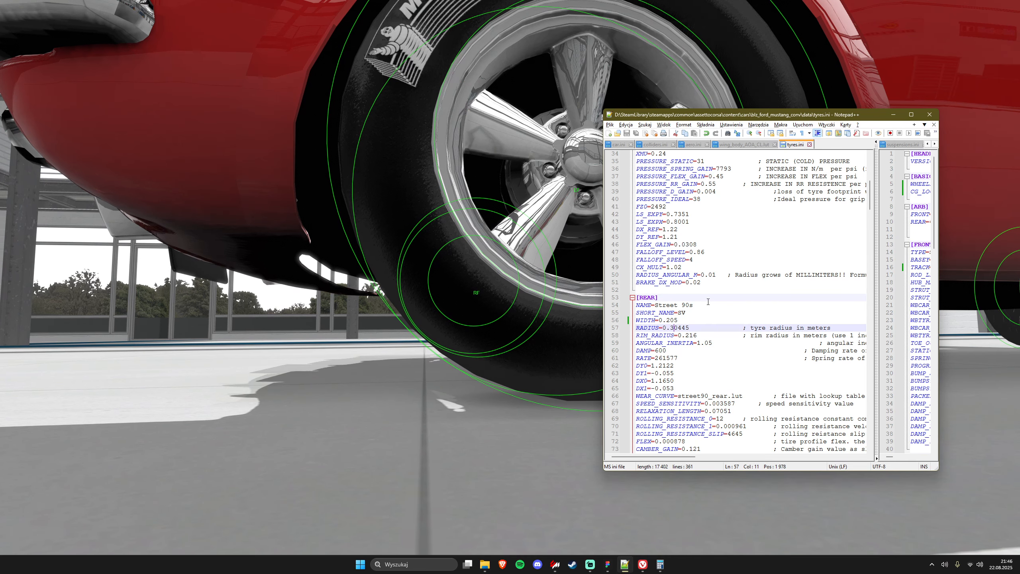
pyautogui.hotkey('shift', 'Left')
pyautogui.hotkey('shift', 'Left')
pyautogui.hotkey('shift', 'Left')
pyautogui.hotkey('shift', 'Left')
pyautogui.hotkey('shift', 'Left')
pyautogui.write('3')
pyautogui.scroll(10, 686, 232)
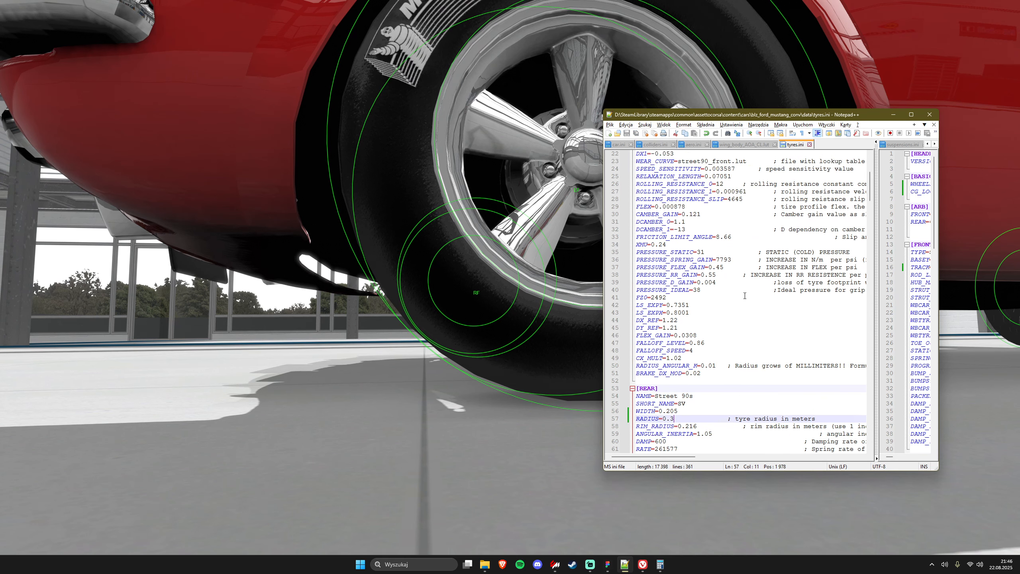
# - Set RADIUS to 0.29 in the Street 90s [FRONT] section and save tyres.ini
pyautogui.click(687, 230)
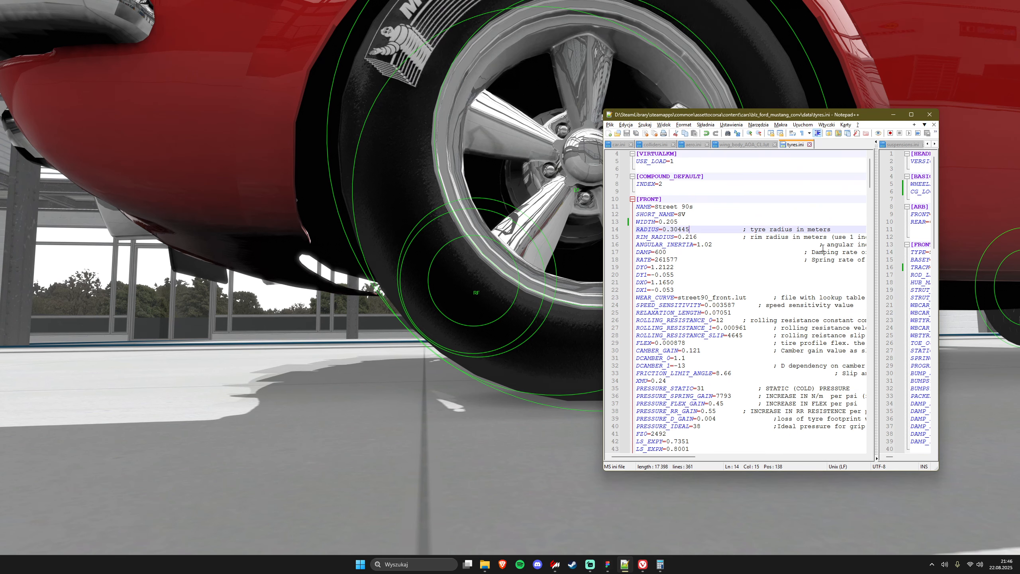
pyautogui.press('BackSpace')
pyautogui.press('BackSpace')
pyautogui.press('BackSpace')
pyautogui.press('BackSpace')
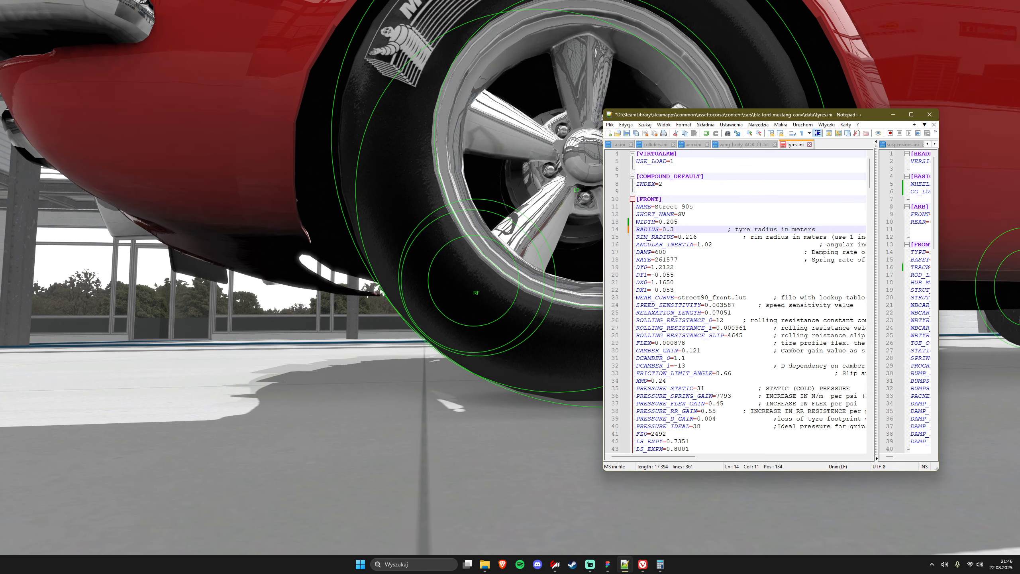
pyautogui.write('9')
pyautogui.hotkey('ctrl', 's')
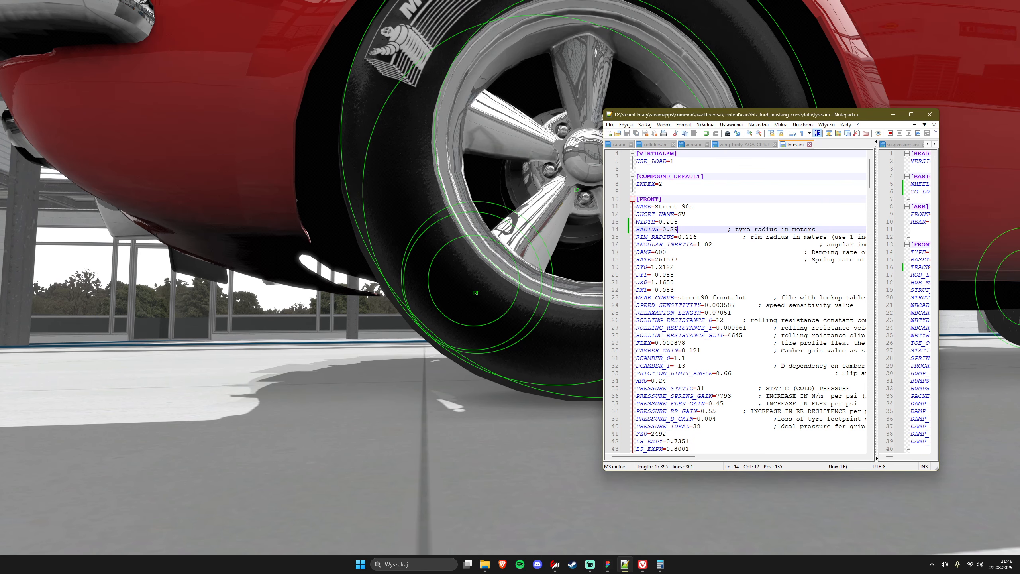
# - Examine the front wheel outlines against the tyre from several angles, together with the RIM_RADIUS and ANGULAR_INERTIA entries in [FRONT]
pyautogui.moveTo(564, 343); pyautogui.dragTo(476, 347)
pyautogui.moveTo(354, 348); pyautogui.dragTo(468, 273)
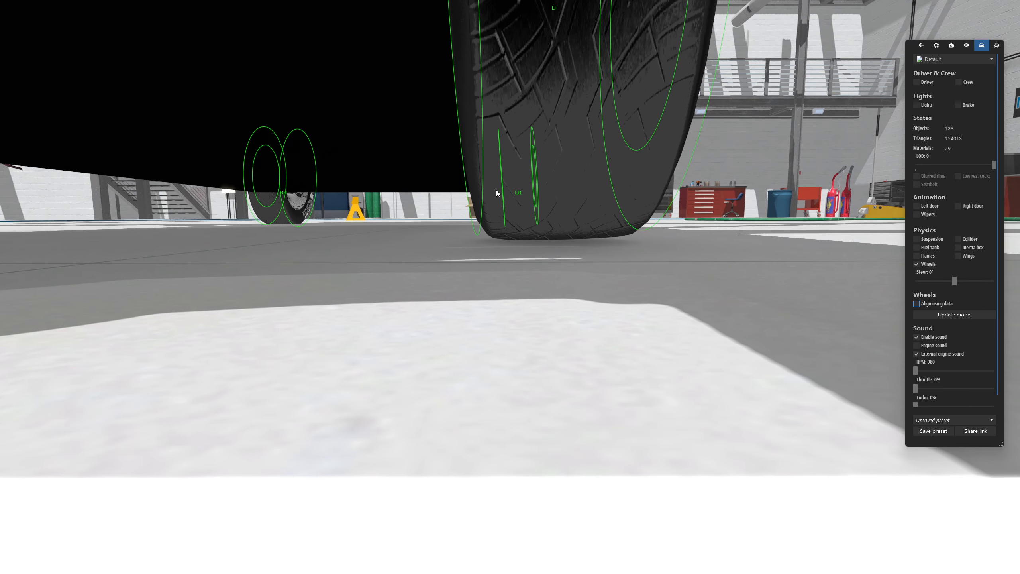
pyautogui.moveTo(314, 239); pyautogui.dragTo(598, 210)
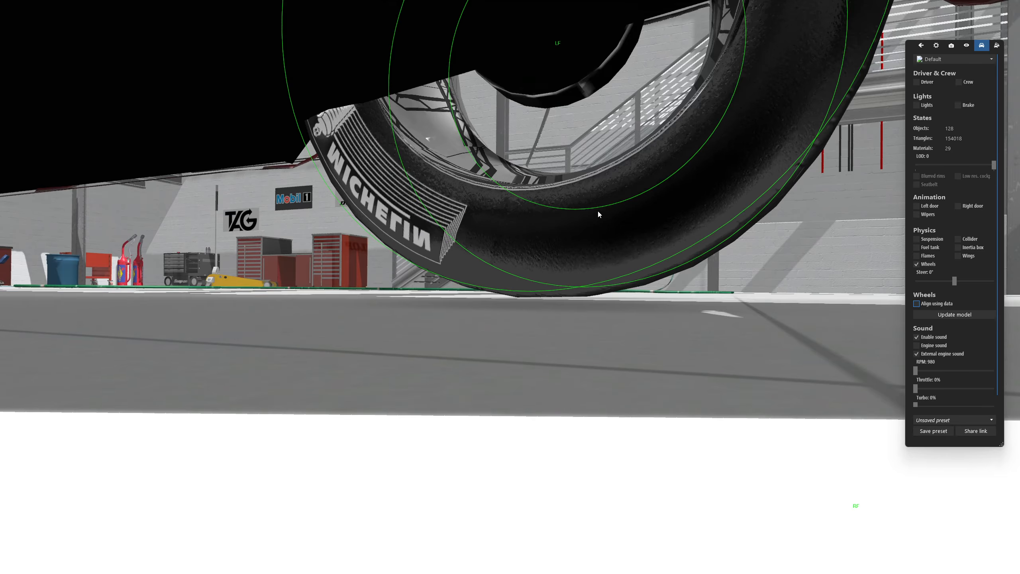
pyautogui.moveTo(701, 262); pyautogui.dragTo(571, 306)
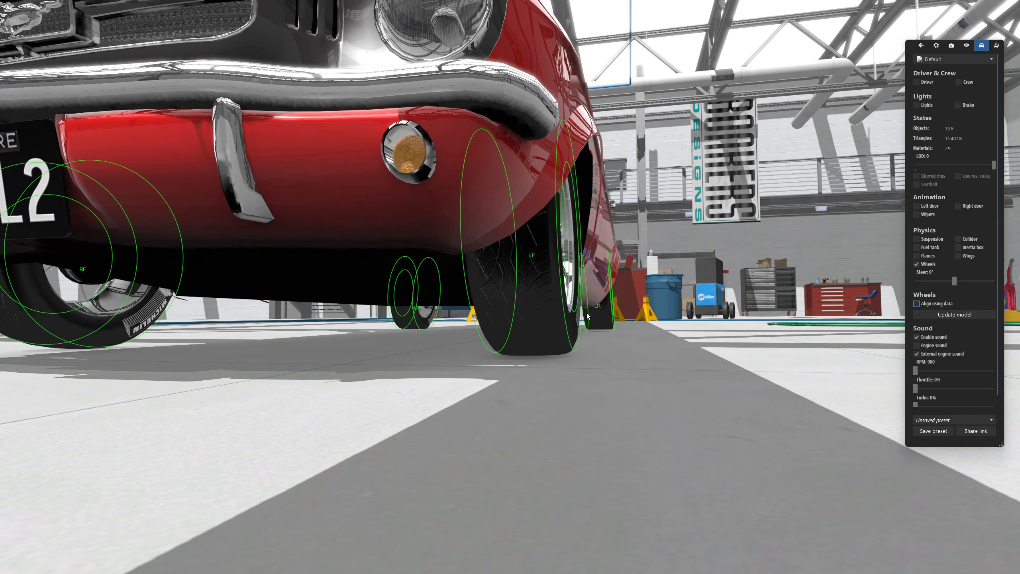
pyautogui.moveTo(629, 319); pyautogui.dragTo(586, 272)
pyautogui.hotkey('alt', 'Tab')
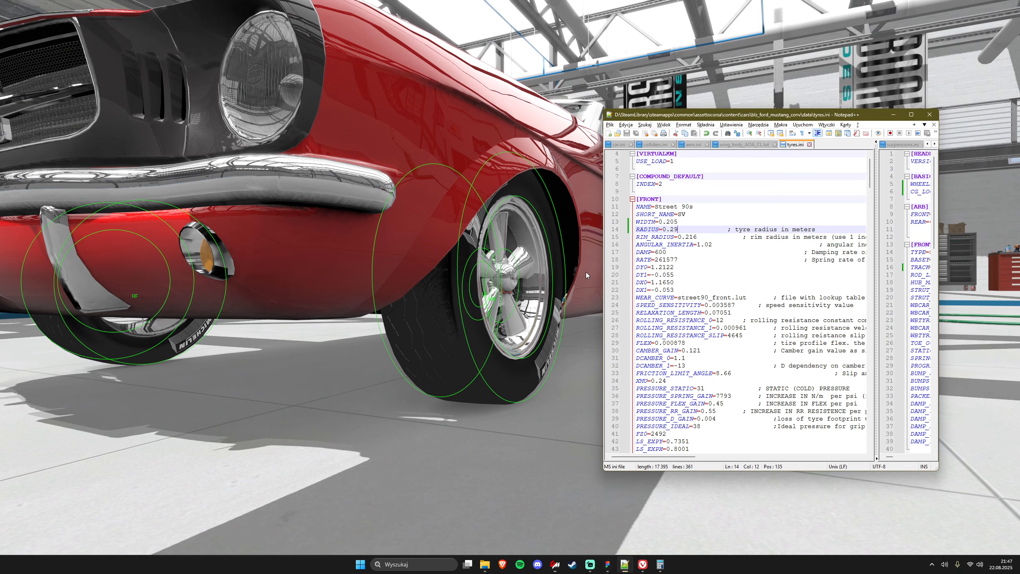
pyautogui.click(687, 238)
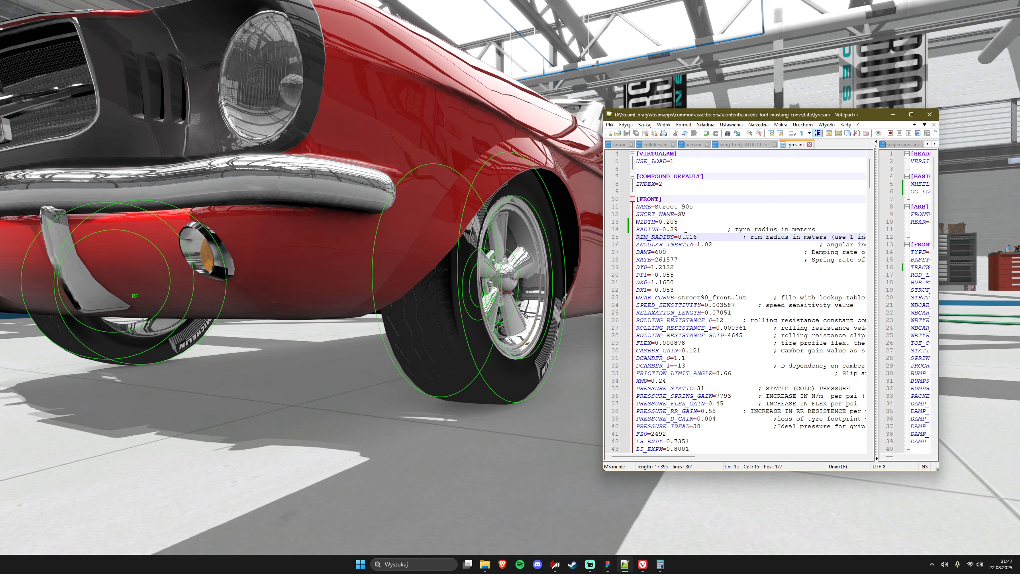
pyautogui.moveTo(685, 237); pyautogui.dragTo(694, 238)
pyautogui.click(695, 238)
pyautogui.click(693, 244)
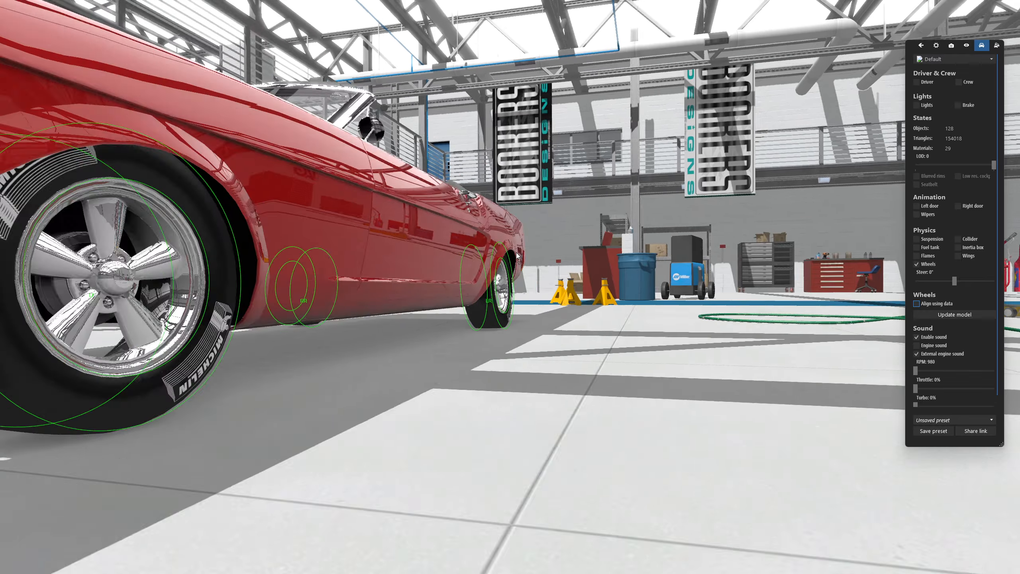
# - Copy the WIDTH, RADIUS, RIM_RADIUS and ANGULAR_INERTIA lines from the [FRONT] section of the Mustang's tyres.ini
pyautogui.moveTo(517, 256); pyautogui.dragTo(576, 241)
pyautogui.scroll(3, 576, 240)
pyautogui.hotkey('alt', 'Tab')
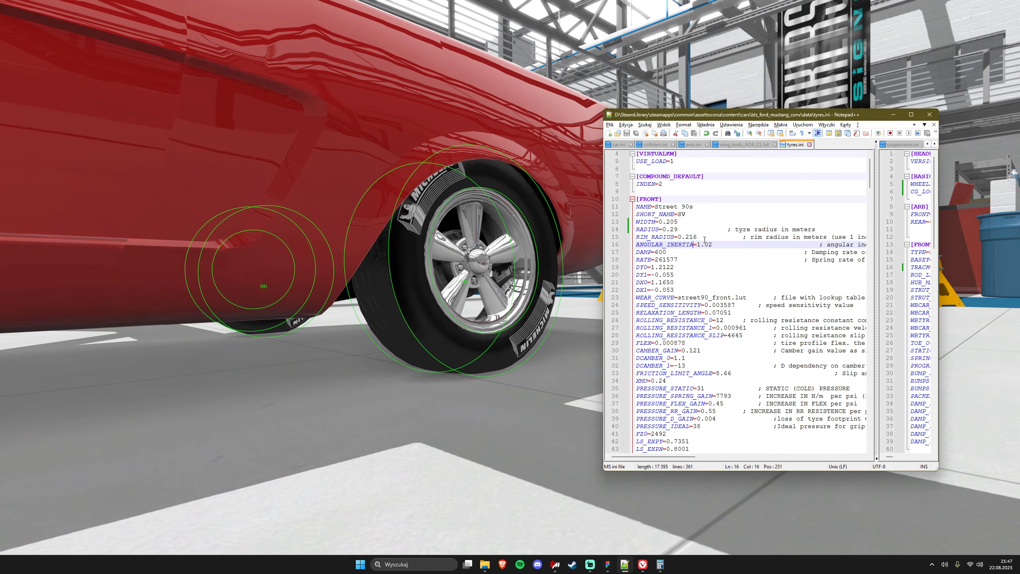
pyautogui.click(704, 240)
pyautogui.press('End')
pyautogui.hotkey('shift', 'Up')
pyautogui.hotkey('shift', 'Up')
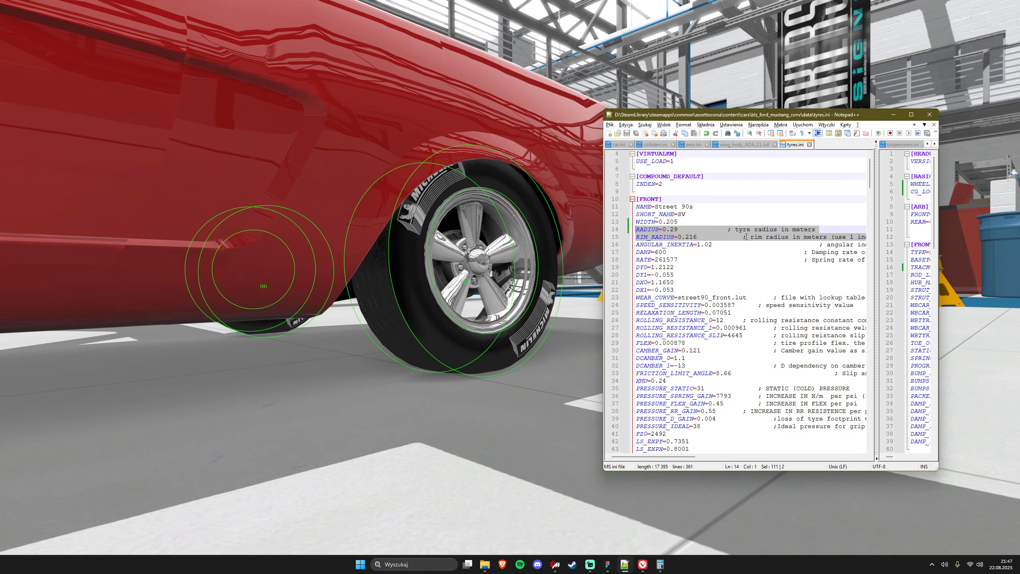
pyautogui.hotkey('shift', 'Home')
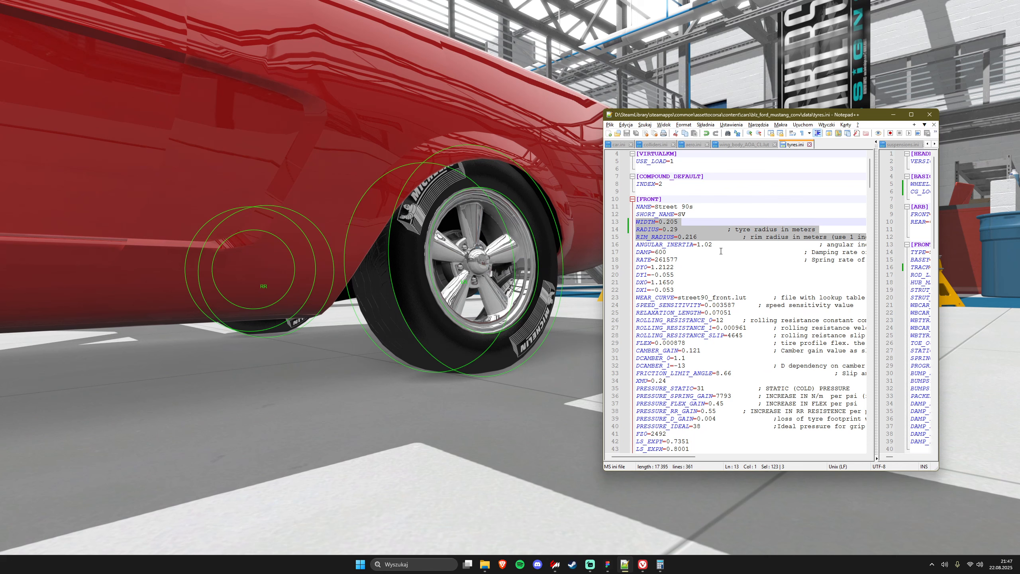
pyautogui.click(713, 237)
pyautogui.click(722, 244)
pyautogui.press('End')
pyautogui.hotkey('shift', 'Home')
pyautogui.hotkey('shift', 'Up')
pyautogui.hotkey('shift', 'Up')
pyautogui.hotkey('shift', 'Up')
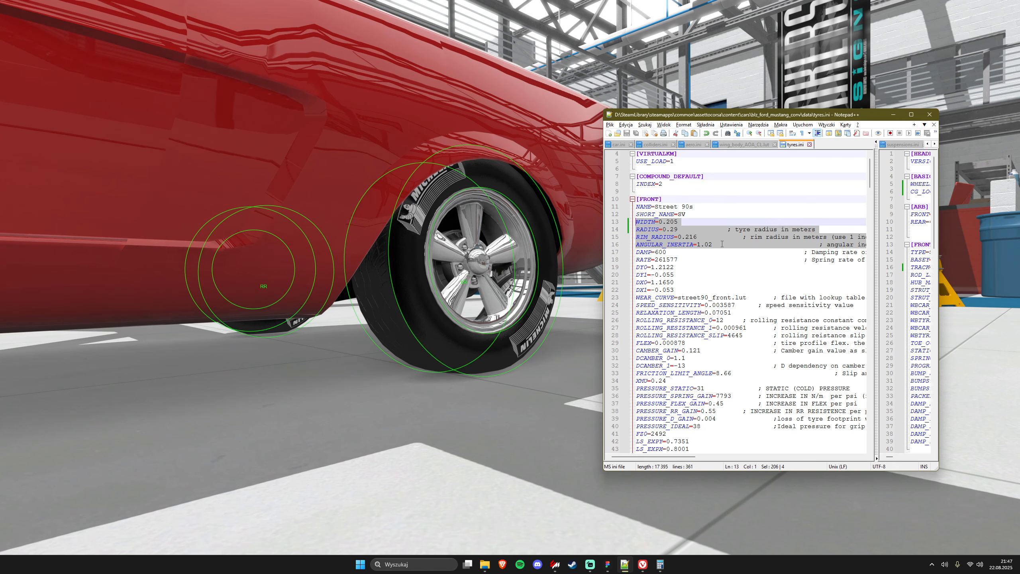
# - Replace the WIDTH through ANGULAR_INERTIA lines in the Street 90s [REAR] section with the copied front lines and save tyres.ini
pyautogui.scroll(1, 719, 243)
pyautogui.scroll(-8, 712, 258)
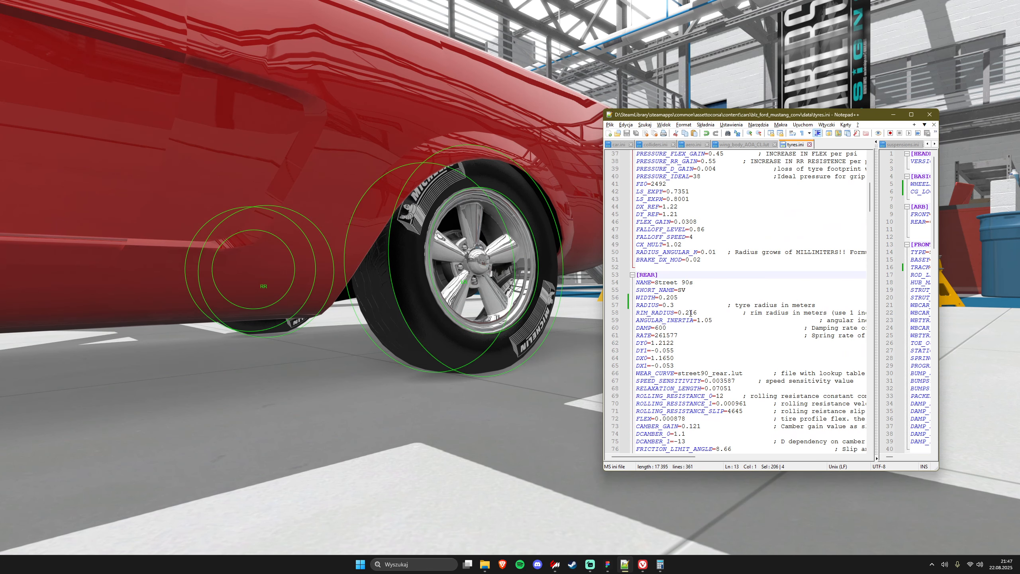
pyautogui.click(756, 294)
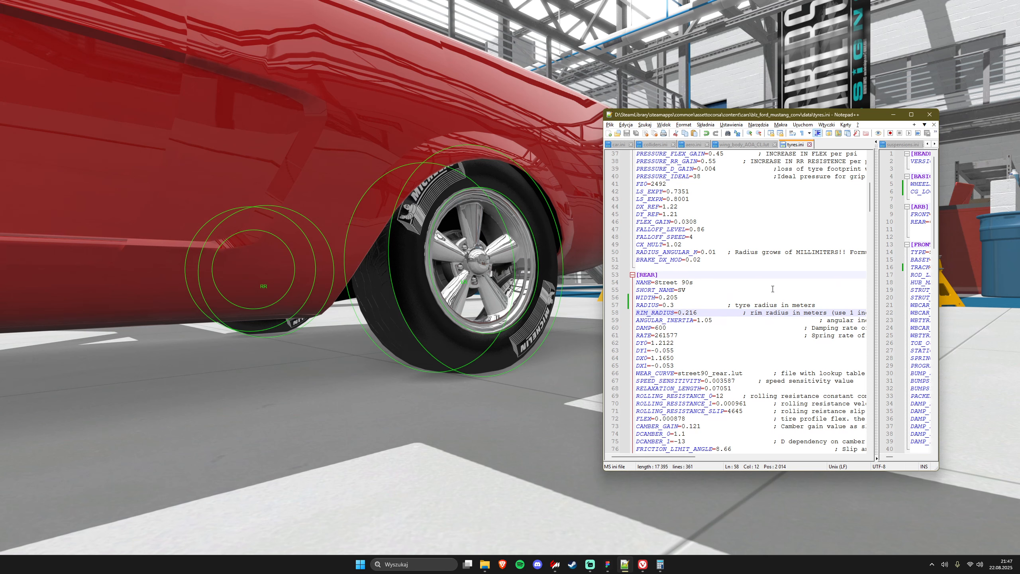
pyautogui.press('End')
pyautogui.press('Down')
pyautogui.press('End')
pyautogui.hotkey('shift', 'Home')
pyautogui.hotkey('shift', 'Up')
pyautogui.hotkey('shift', 'Up')
pyautogui.hotkey('shift', 'Up')
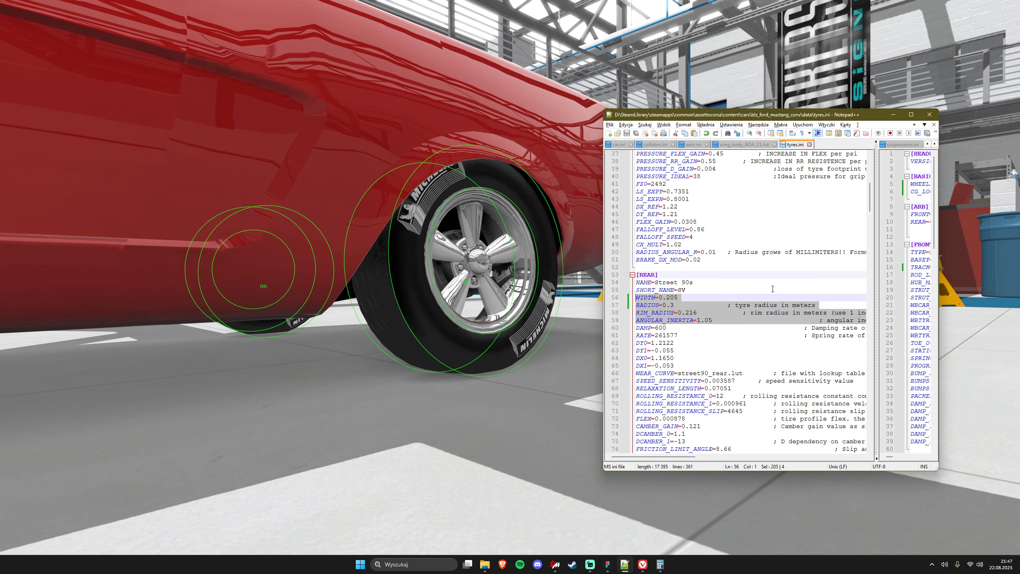
pyautogui.hotkey('ctrl', 'v')
pyautogui.press('Home')
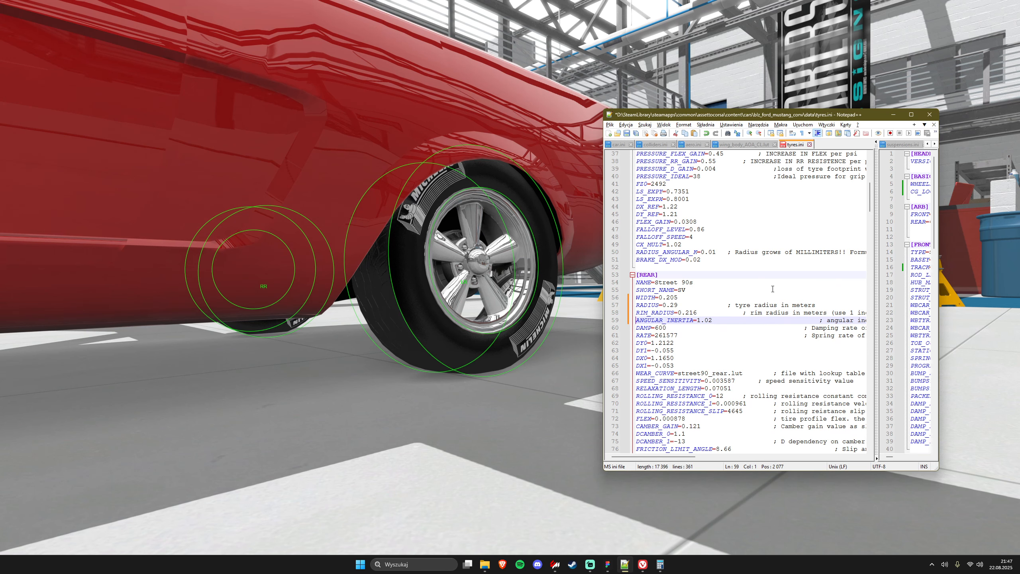
pyautogui.hotkey('ctrl', 's')
# - Inspect the showroom car's wheel outlines from the front and both front corners
pyautogui.moveTo(354, 372)
pyautogui.mouseDown()
pyautogui.moveTo(200, 388)
pyautogui.moveTo(356, 373)
pyautogui.mouseUp()
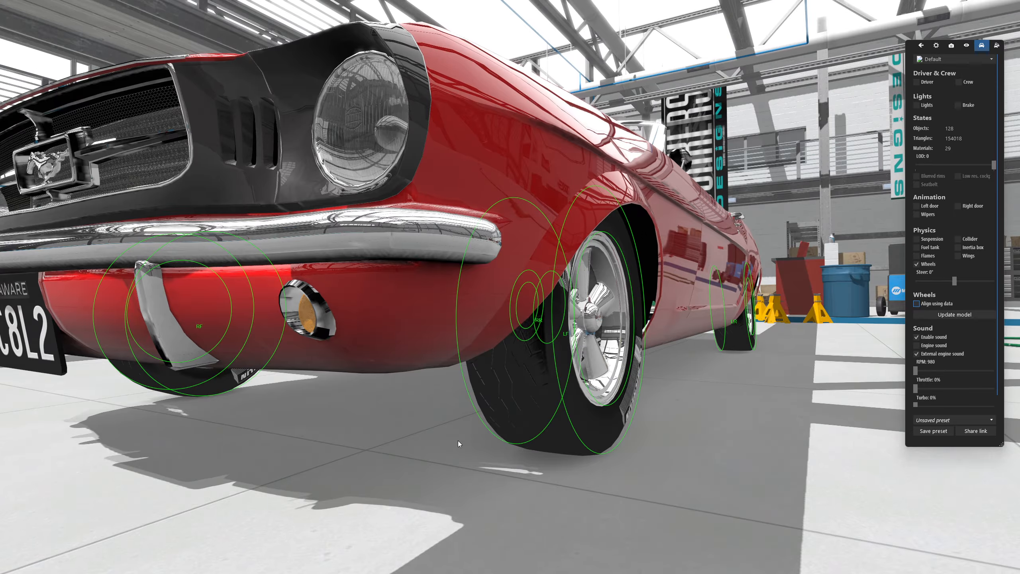
pyautogui.moveTo(458, 441); pyautogui.dragTo(458, 454)
pyautogui.moveTo(323, 346); pyautogui.dragTo(518, 390)
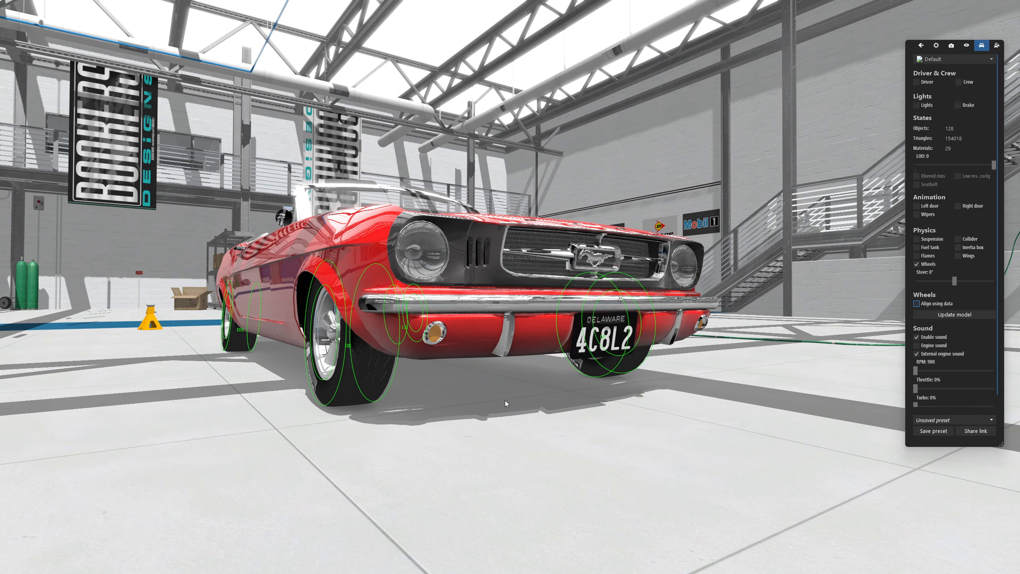
# - Switch to Content Manager and list the Kunos cars in the car selection dialog
pyautogui.hotkey('alt', 'Tab')
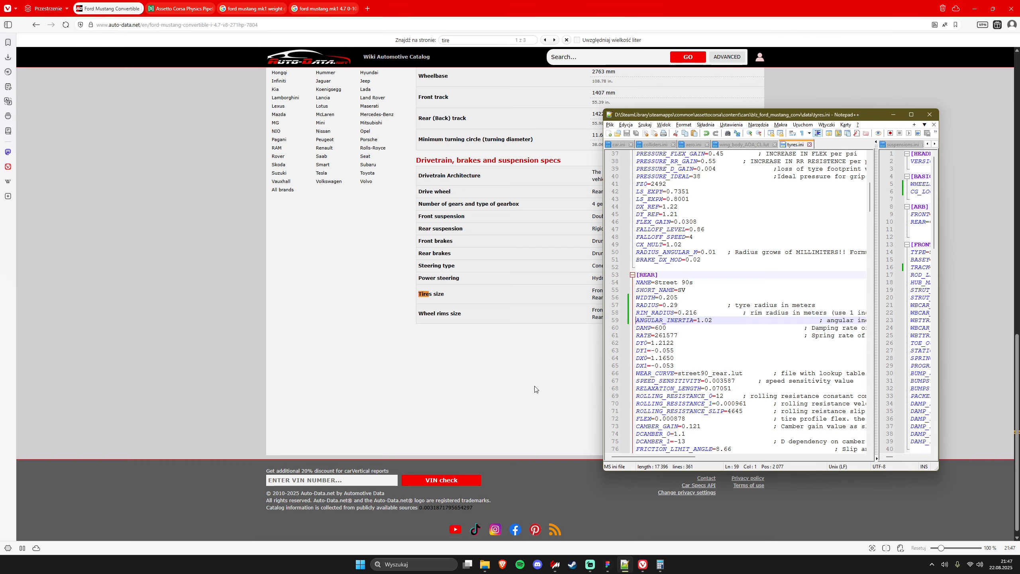
pyautogui.click(555, 564)
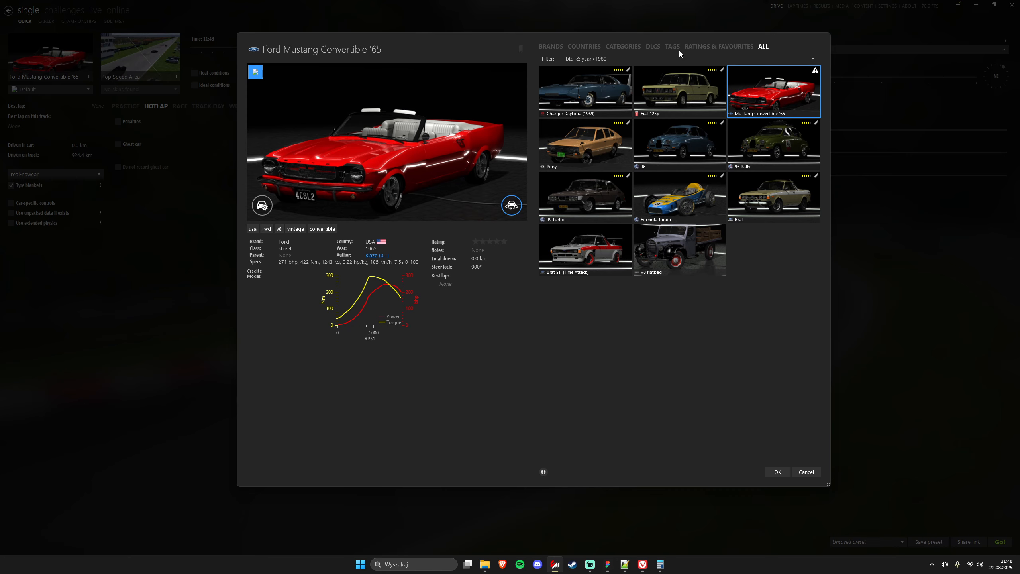
pyautogui.click(689, 59)
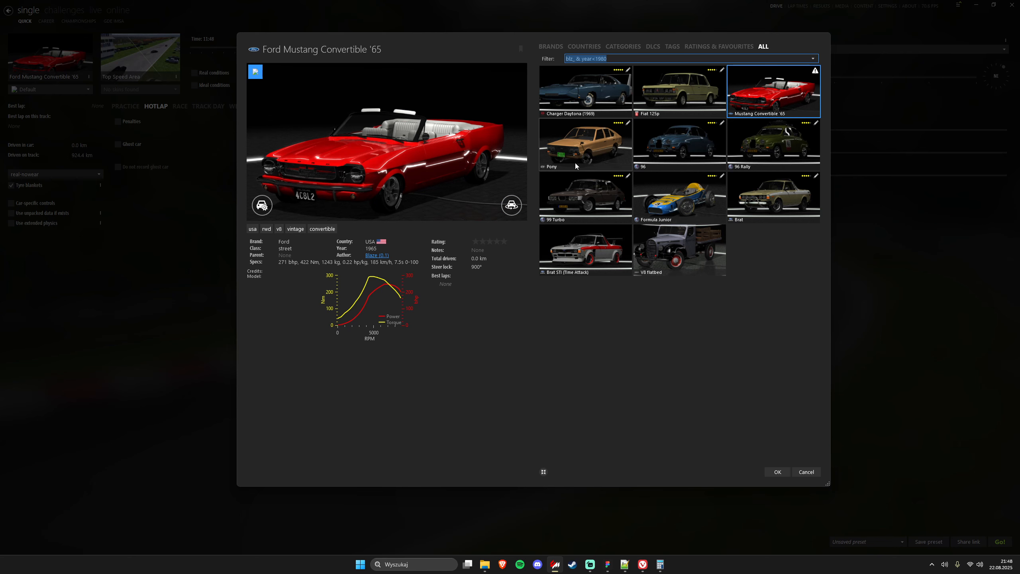
pyautogui.moveTo(576, 165)
pyautogui.click(623, 46)
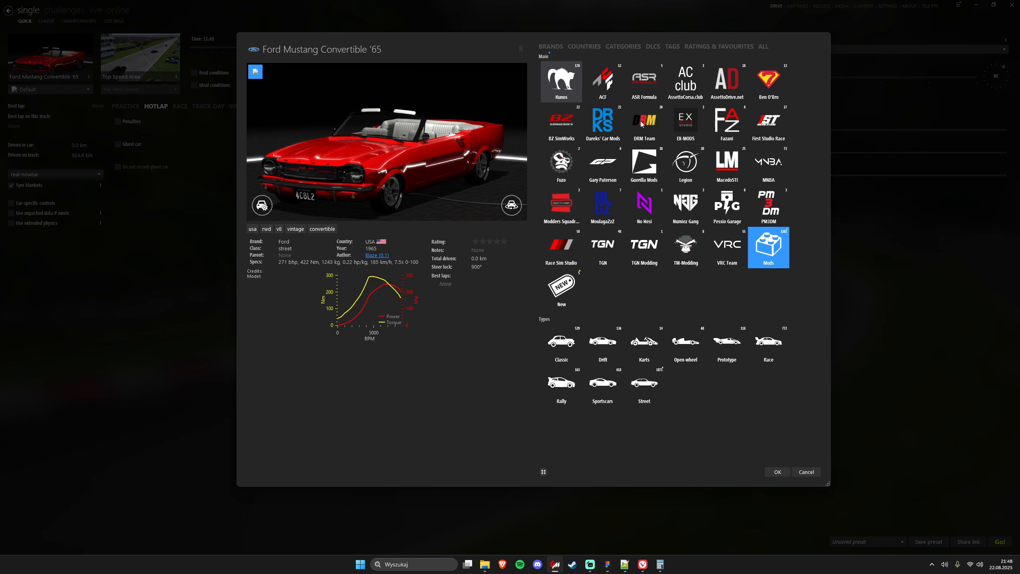
pyautogui.click(642, 125)
pyautogui.moveTo(681, 162)
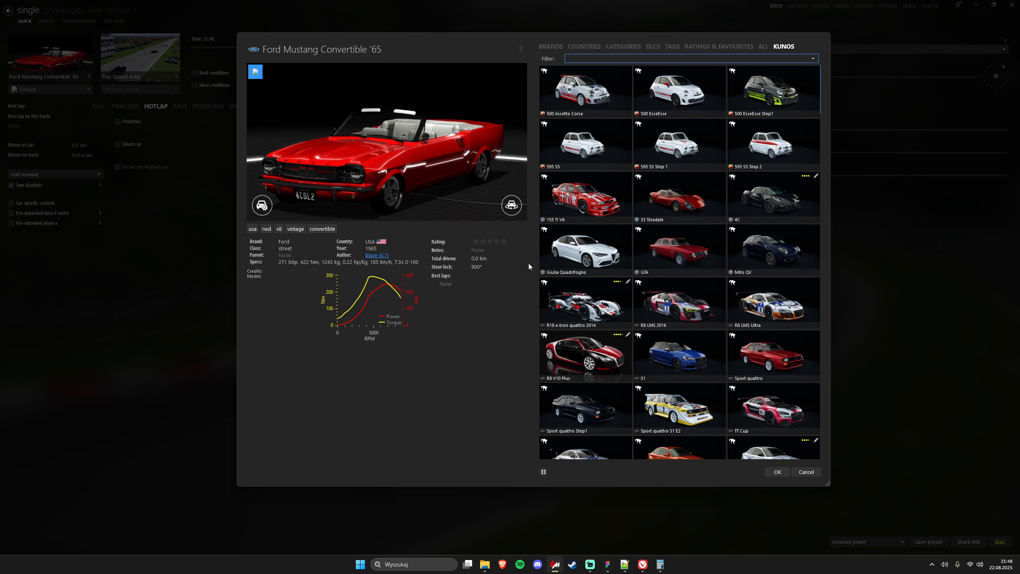
# - Filter the Kunos cars with year<1970
pyautogui.scroll(-2, 703, 265)
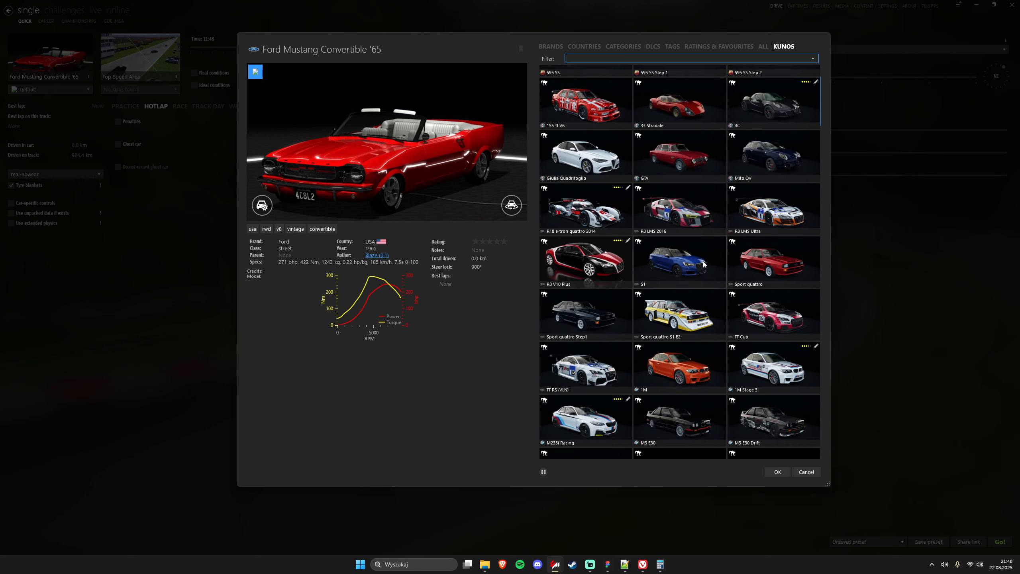
pyautogui.scroll(-4, 691, 305)
pyautogui.scroll(6, 689, 310)
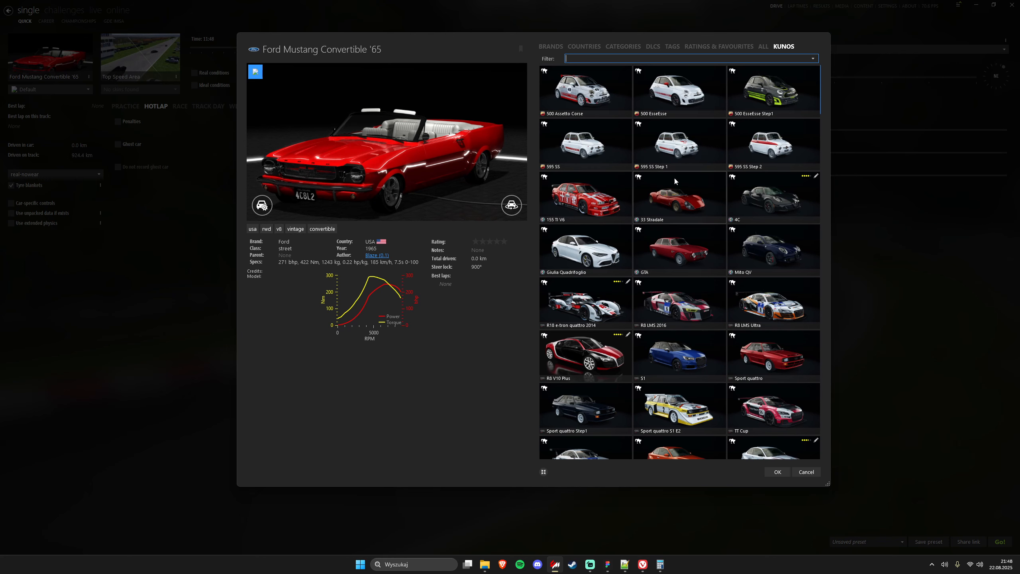
pyautogui.write('year')
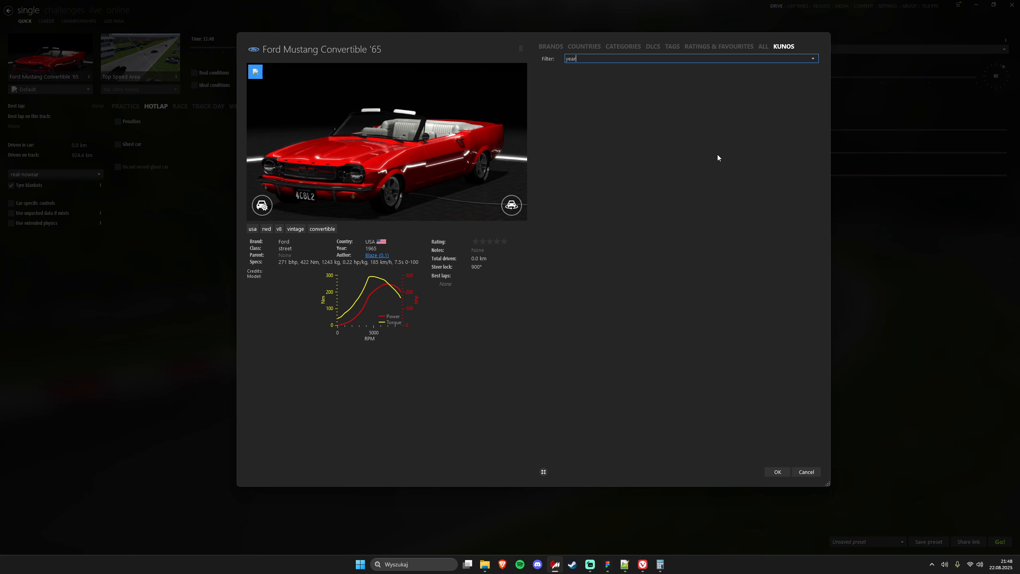
pyautogui.write('<1970')
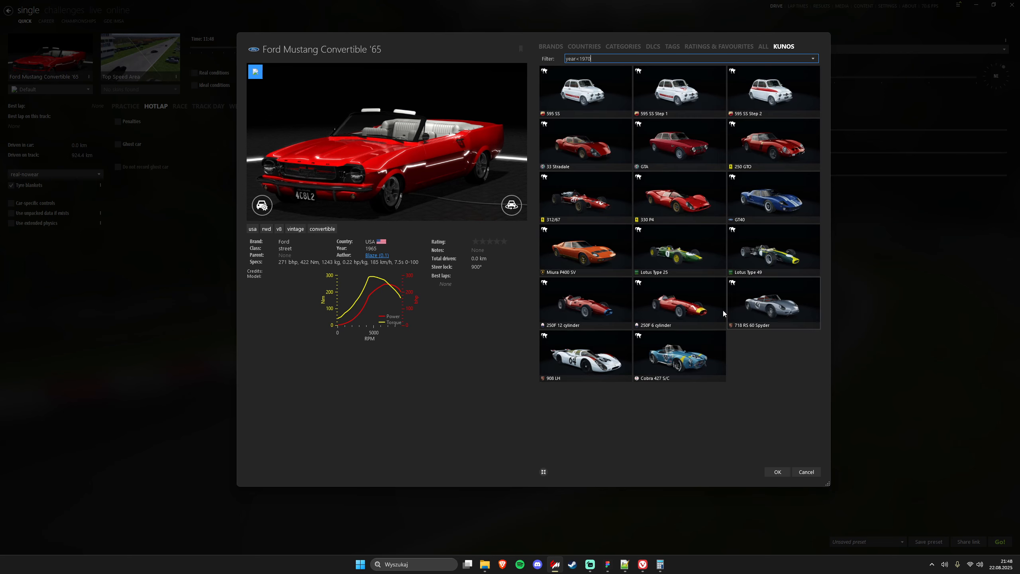
# - Open tyres.ini from the data folder of the Lamborghini Miura P400 SV
pyautogui.click(577, 247)
pyautogui.rightClick(573, 253)
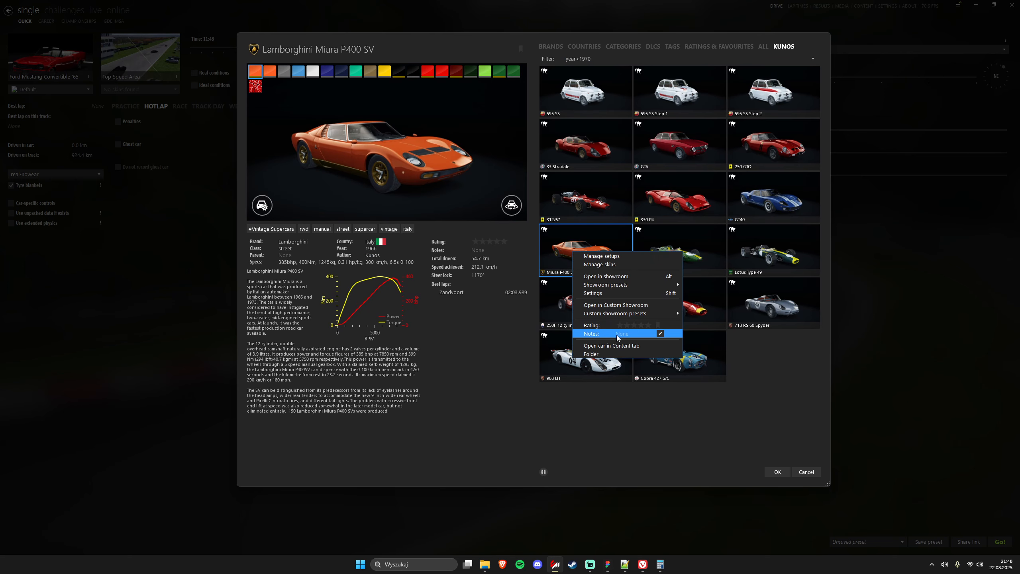
pyautogui.click(590, 355)
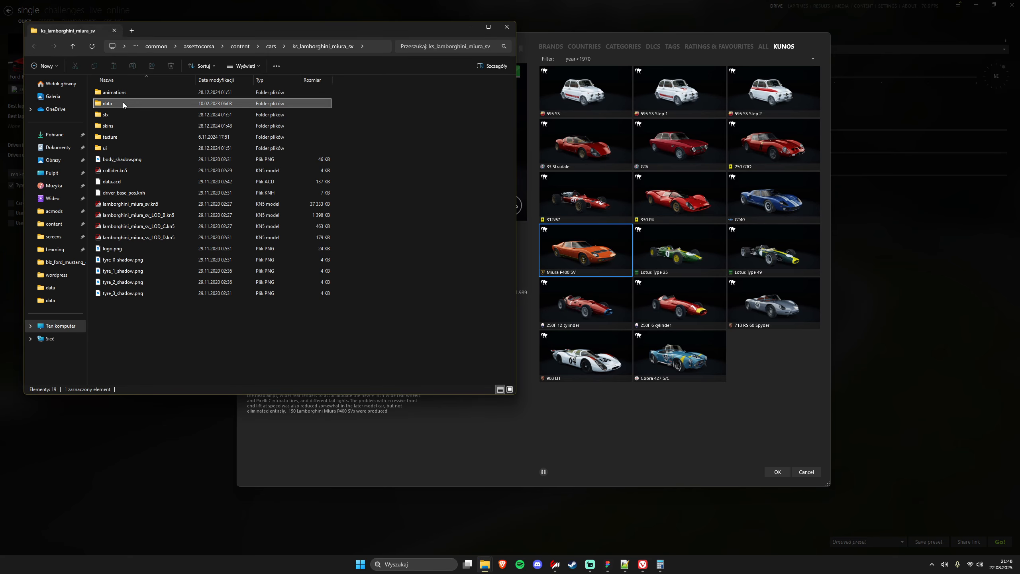
pyautogui.doubleClick(123, 102)
pyautogui.click(142, 103)
pyautogui.write('ty')
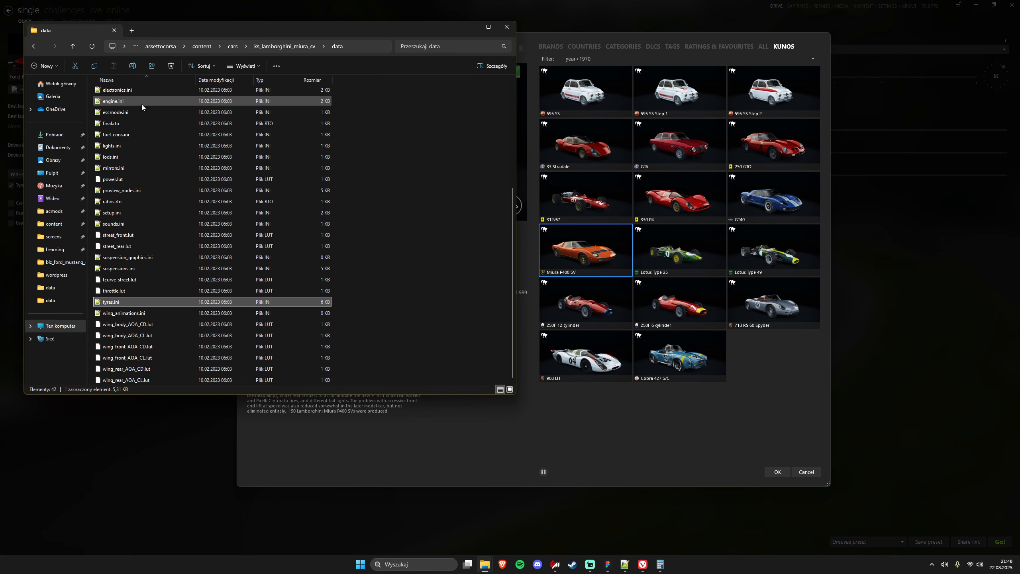
pyautogui.press('Return')
# - Enlarge the editor and copy the Miura's tyre data from ANGULAR_INERTIA in [REAR] through the end of the file
pyautogui.scroll(4, 444, 263)
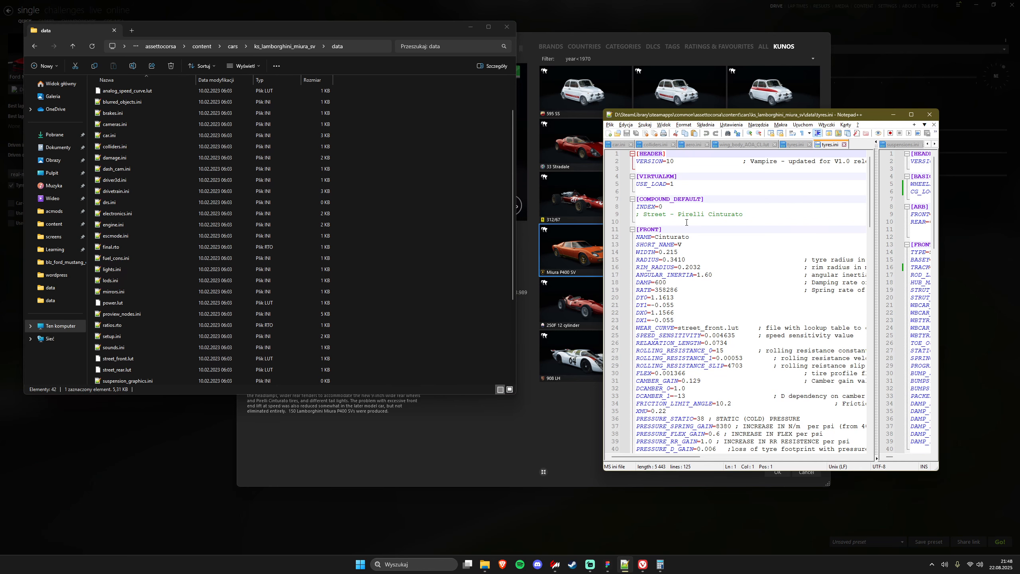
pyautogui.scroll(-20, 687, 222)
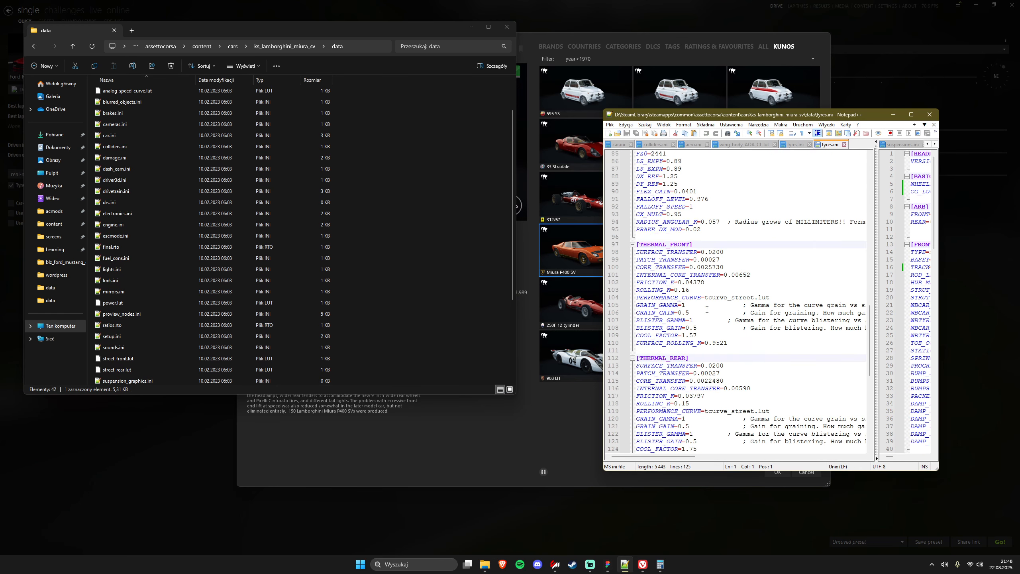
pyautogui.scroll(-9, 707, 309)
pyautogui.click(911, 115)
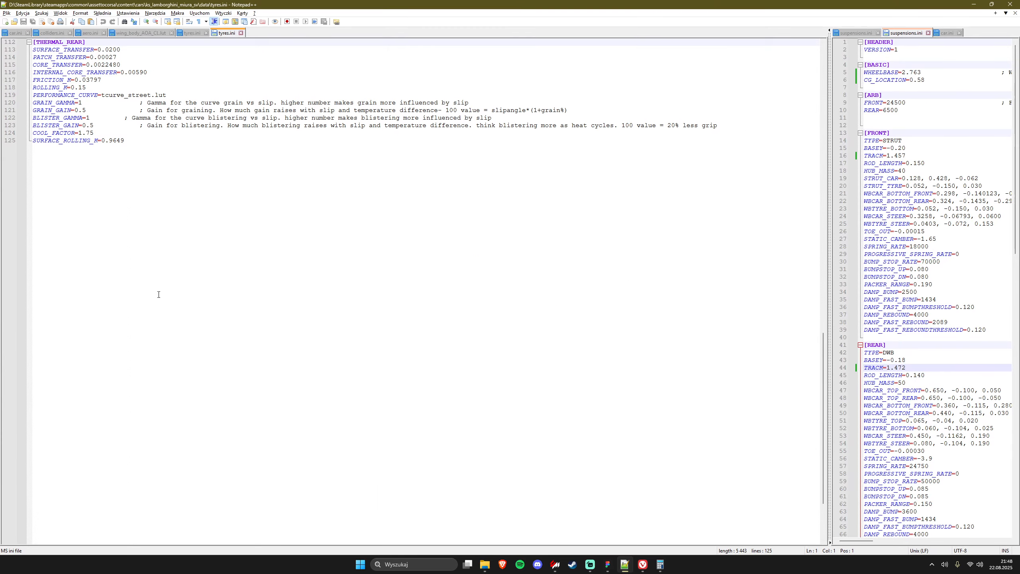
pyautogui.scroll(9, 185, 290)
pyautogui.moveTo(133, 346); pyautogui.dragTo(20, 270)
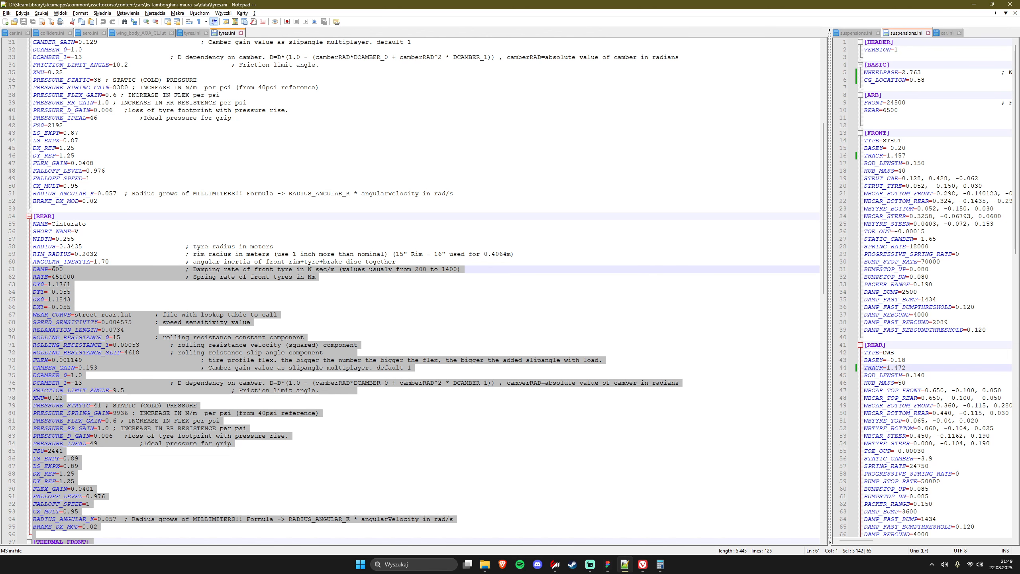
pyautogui.hotkey('alt', 'Tab')
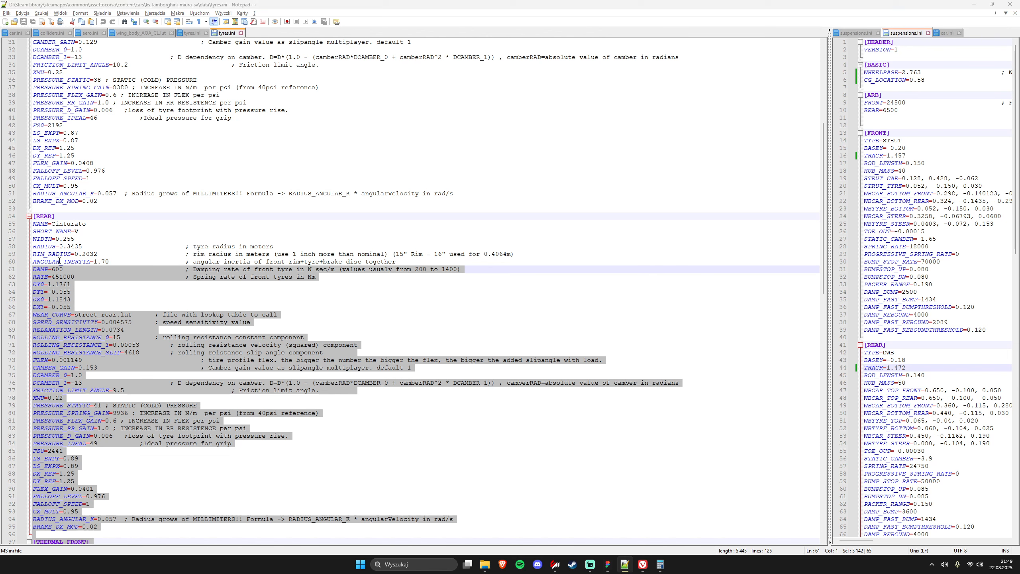
pyautogui.hotkey('alt', 'Tab')
pyautogui.scroll(-7, 181, 303)
pyautogui.hotkey('shift', 'Up')
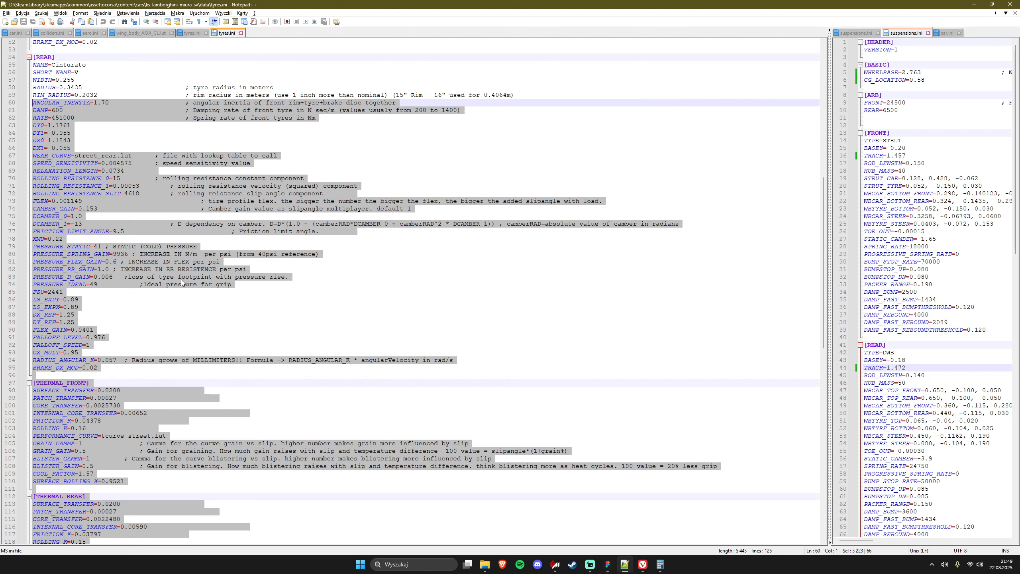
# - Move the Miura's tyres.ini into the second editor view beside the Mustang's tyres.ini
pyautogui.hotkey('alt', 'Tab')
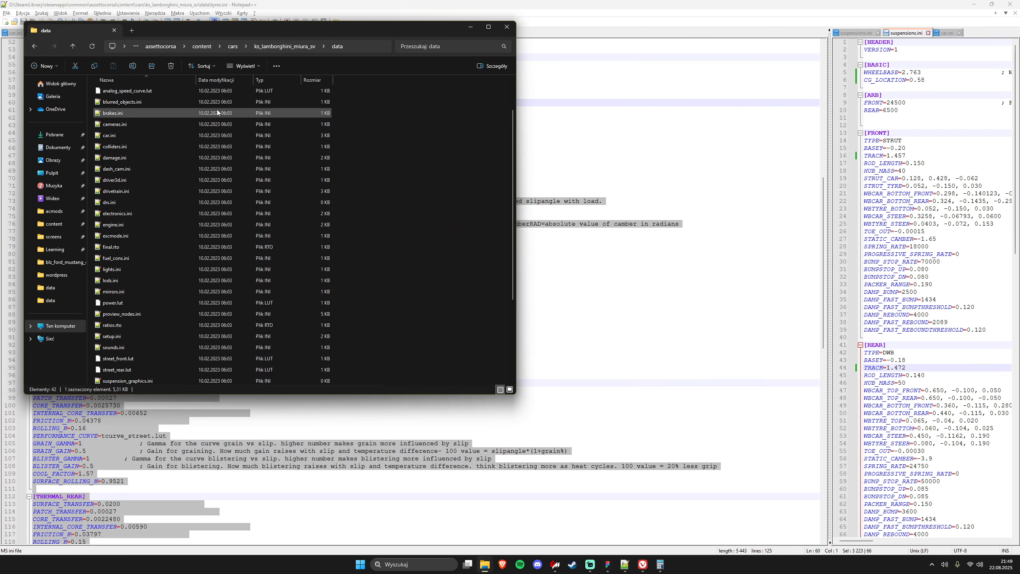
pyautogui.hotkey('alt', 'Tab')
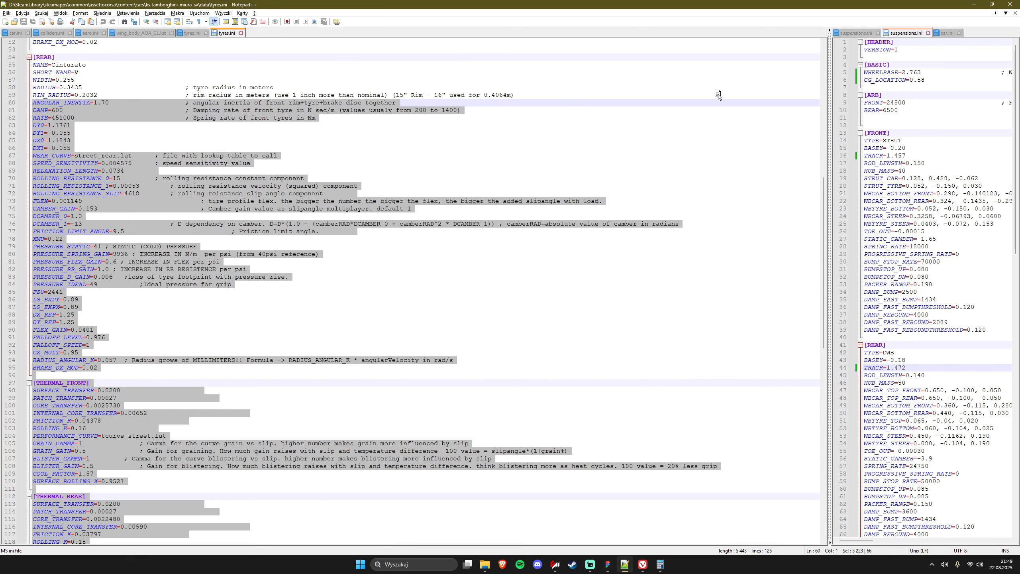
pyautogui.moveTo(718, 94); pyautogui.dragTo(537, 99)
# - Delete the additional tyre compounds from [FRONT_1] to the end of the Mustang's tyres.ini, including the trailing blank lines
pyautogui.scroll(-11, 114, 295)
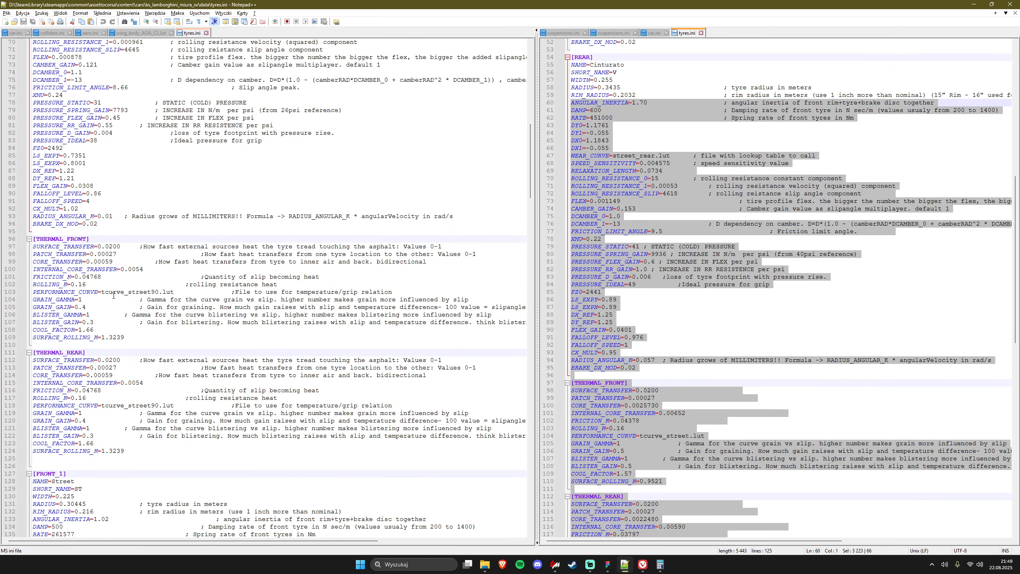
pyautogui.scroll(-20, 114, 295)
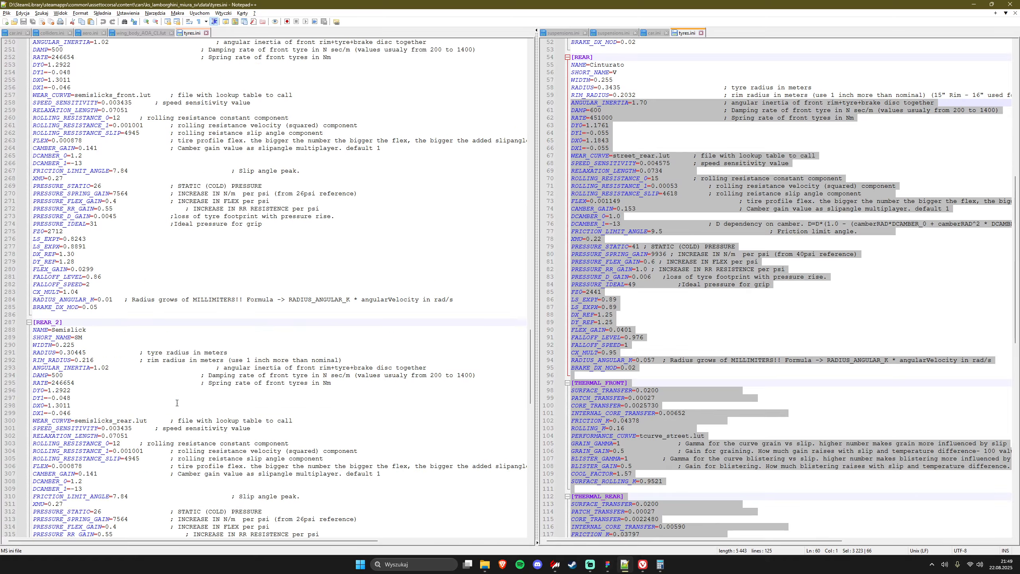
pyautogui.scroll(-20, 177, 403)
pyautogui.moveTo(301, 421); pyautogui.dragTo(13, 428)
pyautogui.scroll(20, 106, 314)
pyautogui.scroll(20, 86, 328)
pyautogui.scroll(15, 79, 322)
pyautogui.press('Delete')
pyautogui.press('BackSpace')
pyautogui.press('BackSpace')
pyautogui.press('BackSpace')
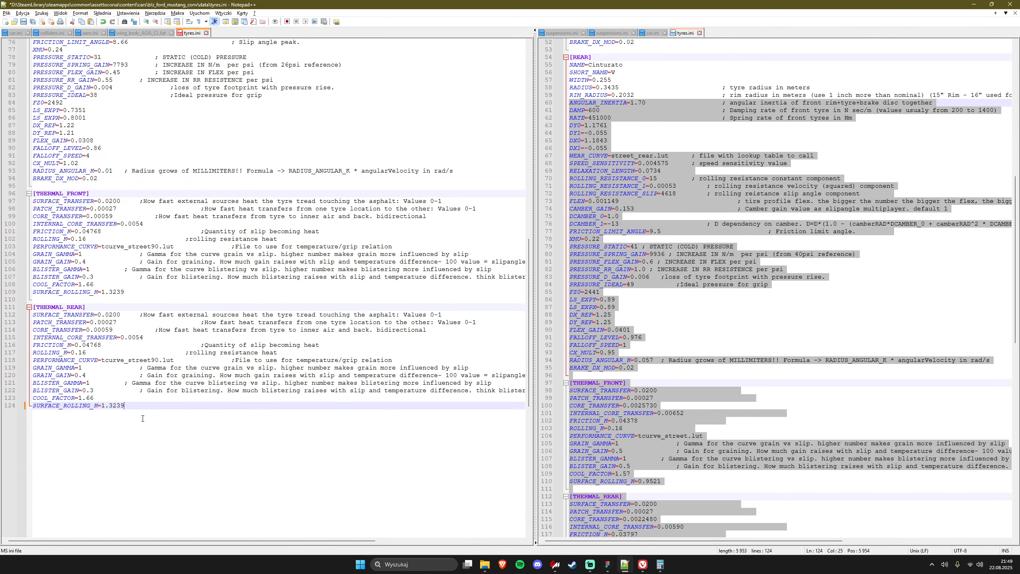
# - Replace the Mustang's tyre data from ANGULAR_INERTIA in [REAR] through [THERMAL_REAR] with the copied Miura data
pyautogui.moveTo(142, 419); pyautogui.dragTo(9, 208)
pyautogui.scroll(5, 61, 306)
pyautogui.scroll(8, 60, 307)
pyautogui.hotkey('ctrl', 'v')
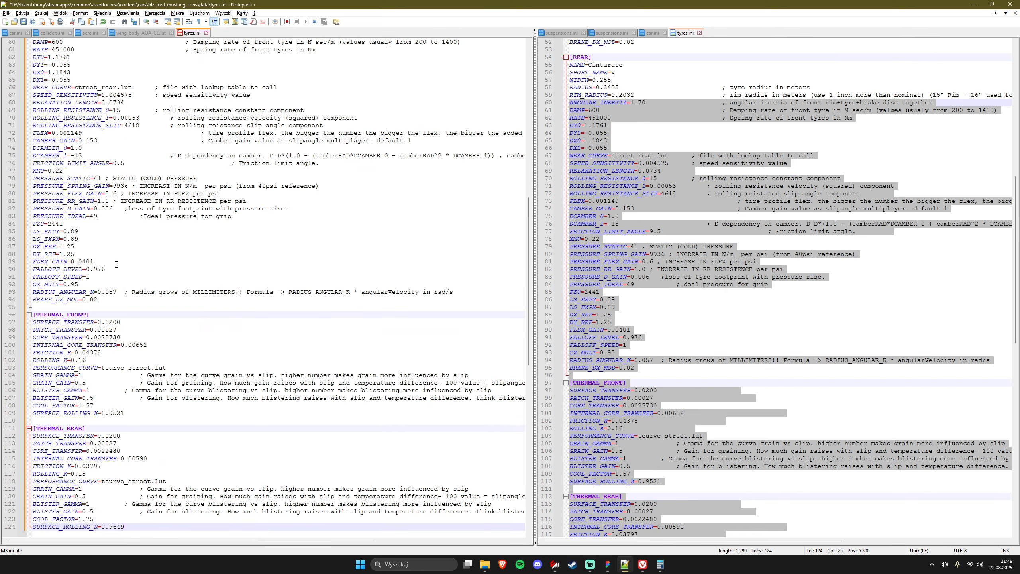
# - Replace the Mustang's [FRONT] tyre data from ANGULAR_INERTIA through BRAKE_DX_MOD with the matching block from the Miura's tyres.ini
pyautogui.scroll(5, 647, 160)
pyautogui.moveTo(648, 159); pyautogui.dragTo(557, 121)
pyautogui.hotkey('ctrl', 'c')
pyautogui.scroll(10, 627, 181)
pyautogui.scroll(15, 126, 200)
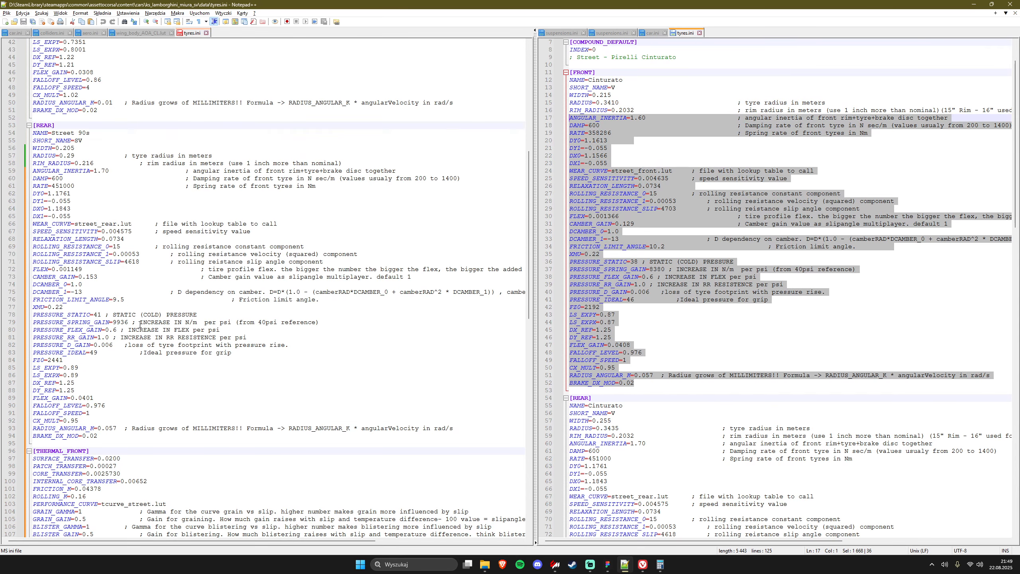
pyautogui.click(124, 316)
pyautogui.moveTo(124, 317); pyautogui.dragTo(32, 50)
pyautogui.hotkey('ctrl', 'v')
pyautogui.scroll(5, 196, 188)
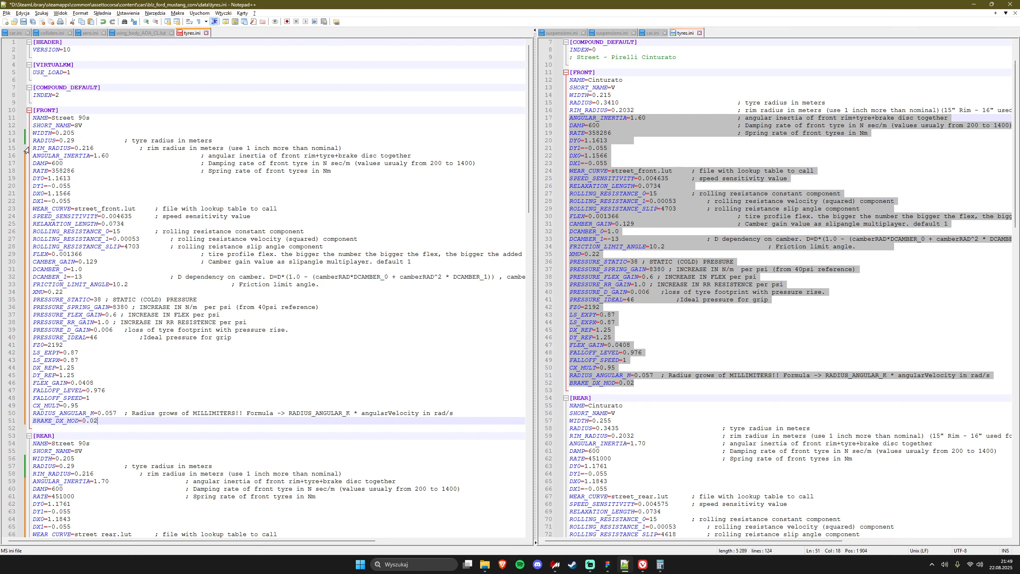
# - Set the front tyre's SHORT_NAME to V and its NAME to Vintage in the Mustang's tyres.ini
pyautogui.click(84, 125)
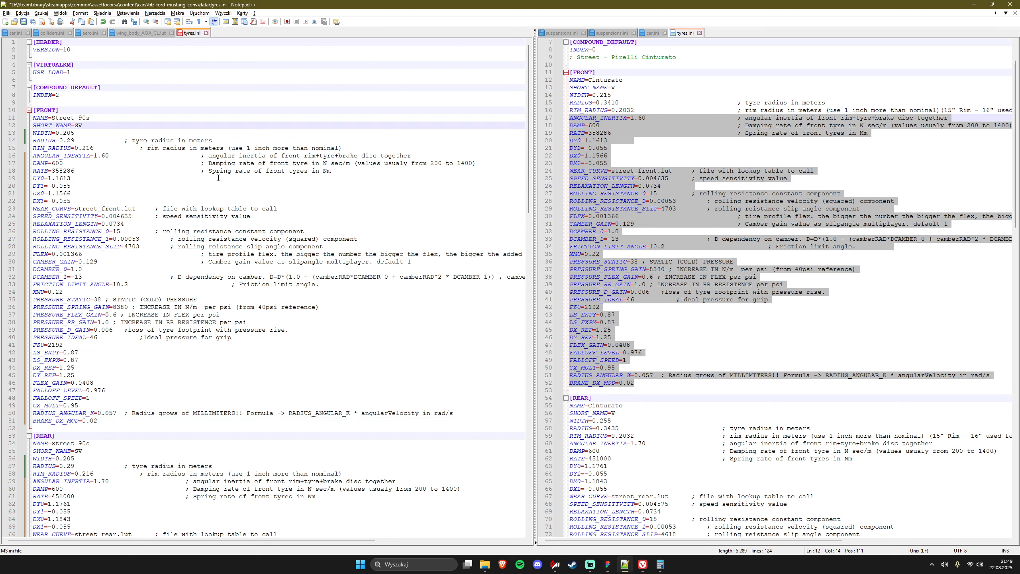
pyautogui.press('BackSpace')
pyautogui.press('Up')
pyautogui.press('End')
pyautogui.press('BackSpace')
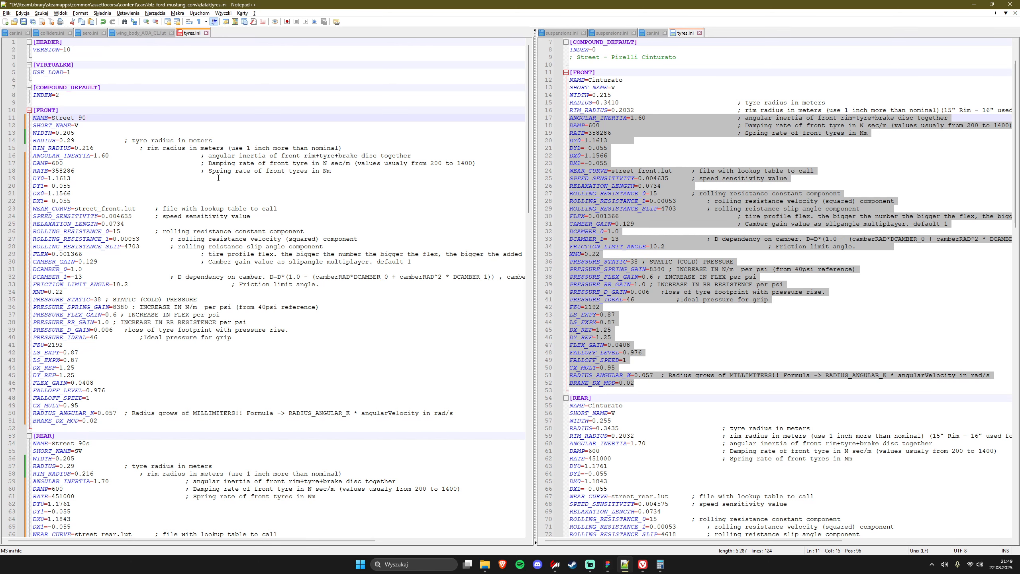
pyautogui.press('BackSpace')
pyautogui.press('BackSpace')
pyautogui.press('BackSpace')
pyautogui.press('BackSpace')
pyautogui.press('BackSpace')
pyautogui.press('BackSpace')
pyautogui.write('Vintage')
# - Copy the front NAME and SHORT_NAME lines over those in [REAR] and save tyres.ini
pyautogui.press('Down')
pyautogui.hotkey('shift', 'Home')
pyautogui.hotkey('shift', 'Up')
pyautogui.hotkey('ctrl', 'c')
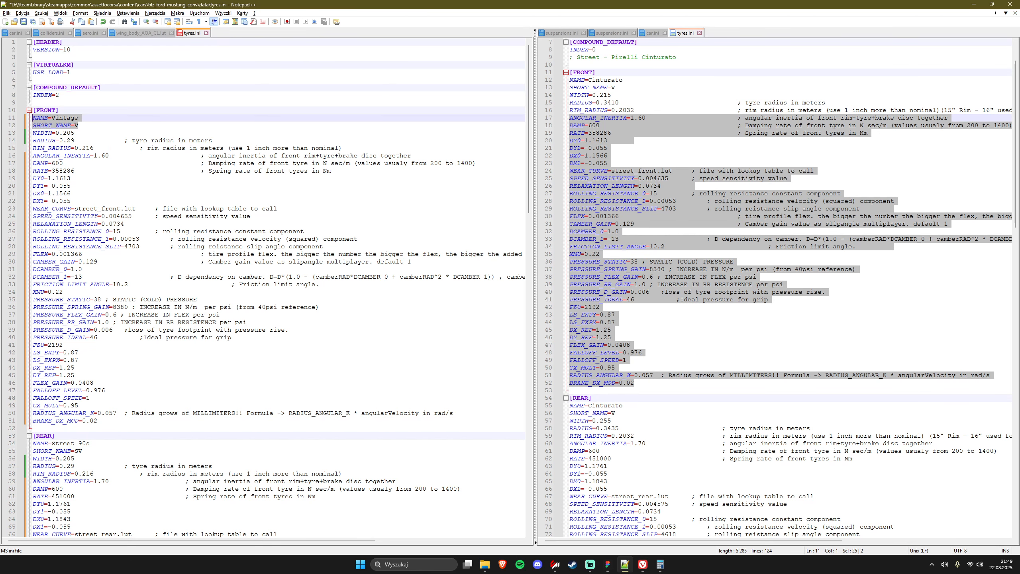
pyautogui.scroll(-13, 100, 266)
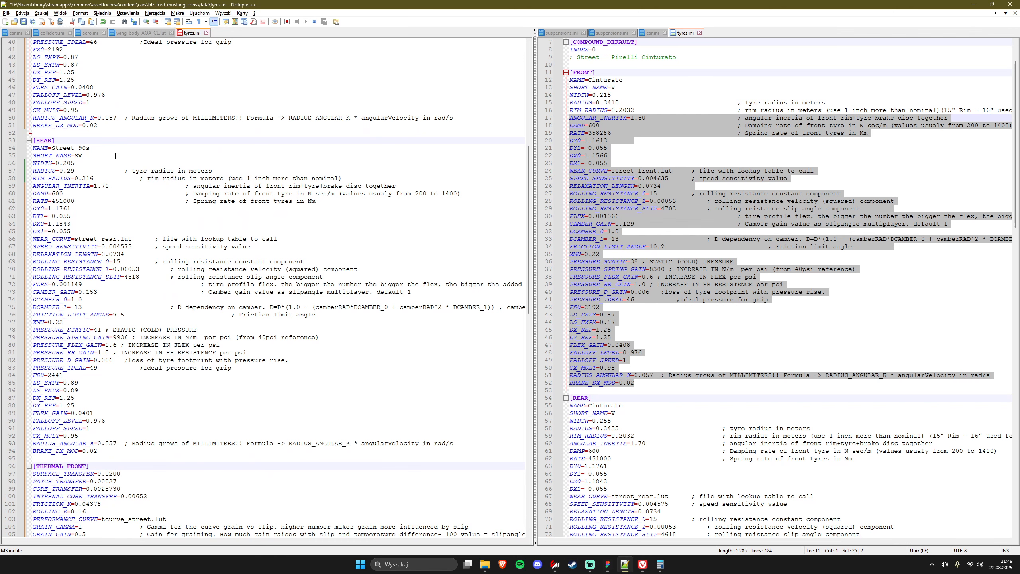
pyautogui.click(115, 155)
pyautogui.hotkey('shift', 'Home')
pyautogui.hotkey('shift', 'Up')
pyautogui.hotkey('ctrl', 'v')
pyautogui.hotkey('ctrl', 's')
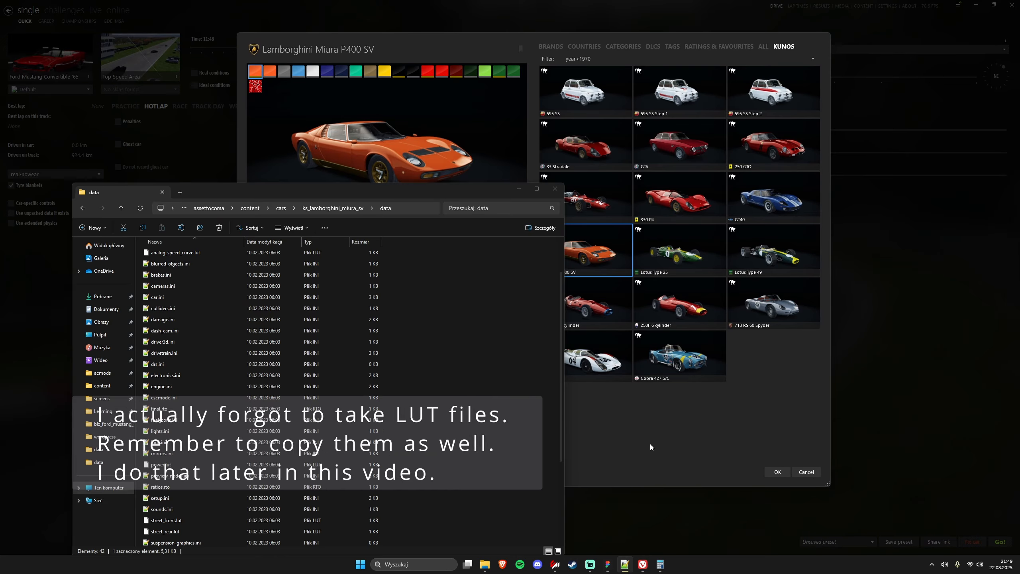
# - Switch to Content Manager, cancel the car selection, check the Mustang's tyre replacement and generation tool without generating tyres, and return to the drive page
pyautogui.click(651, 447)
pyautogui.click(811, 474)
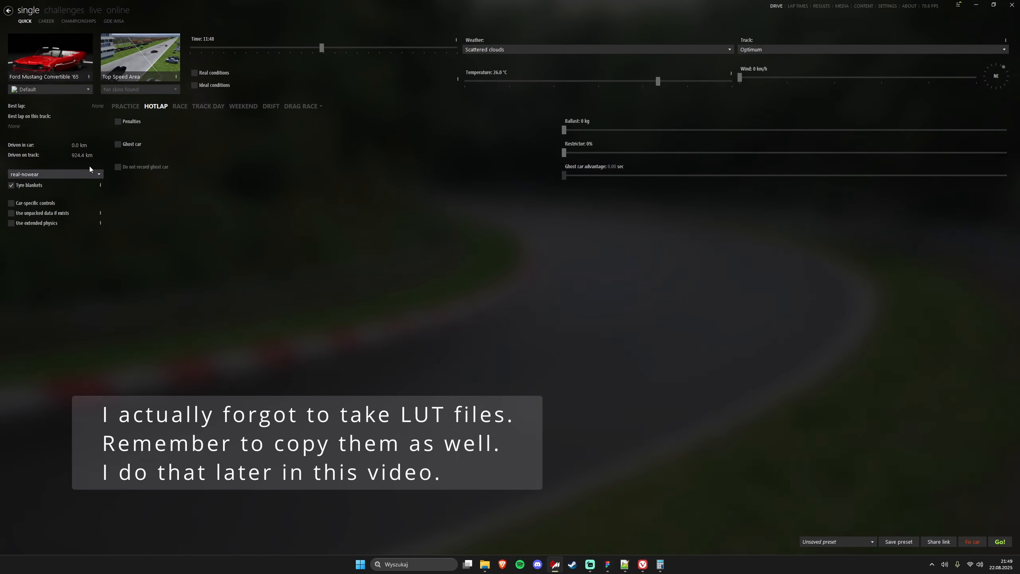
pyautogui.rightClick(90, 50)
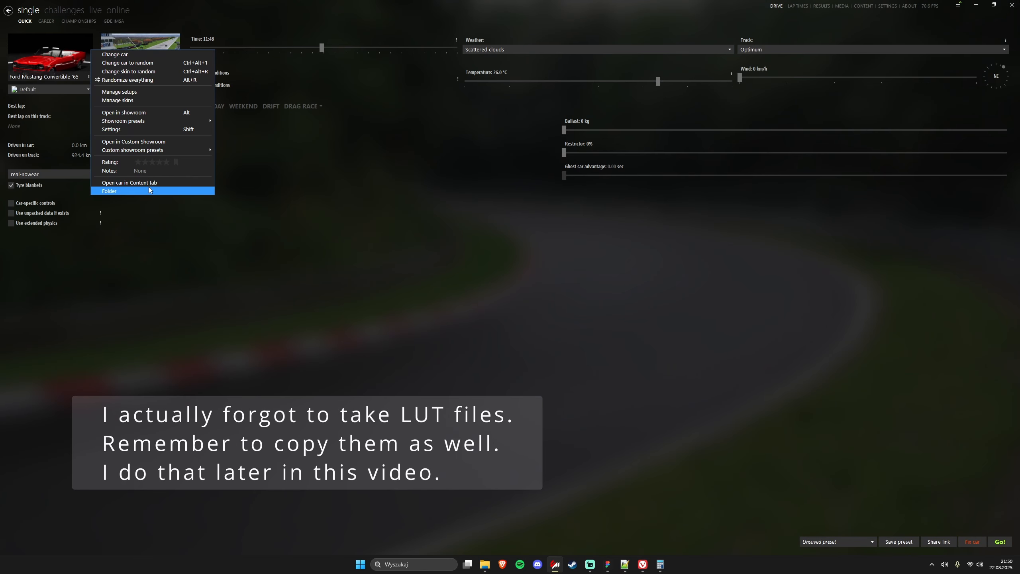
pyautogui.click(155, 186)
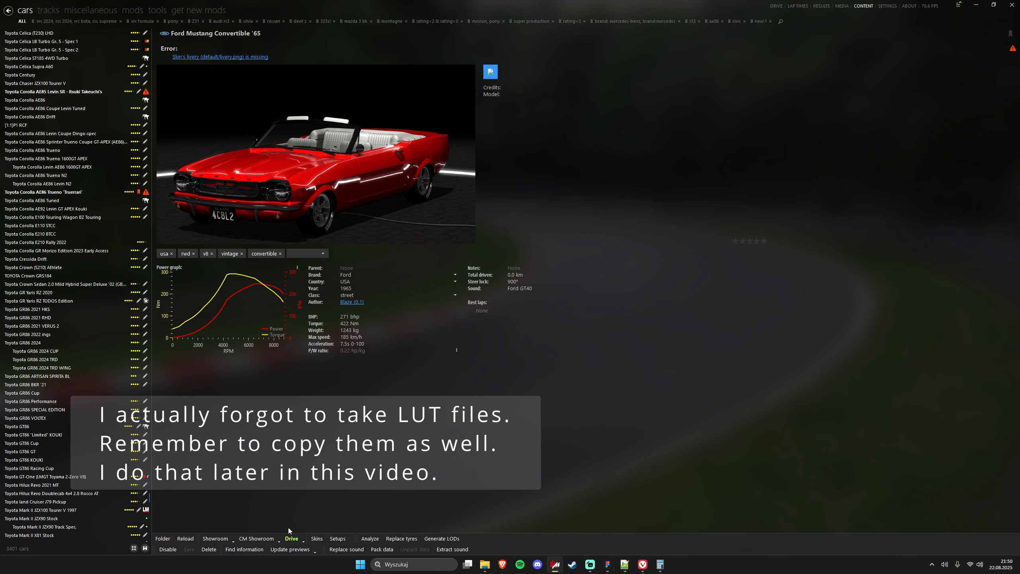
pyautogui.click(402, 538)
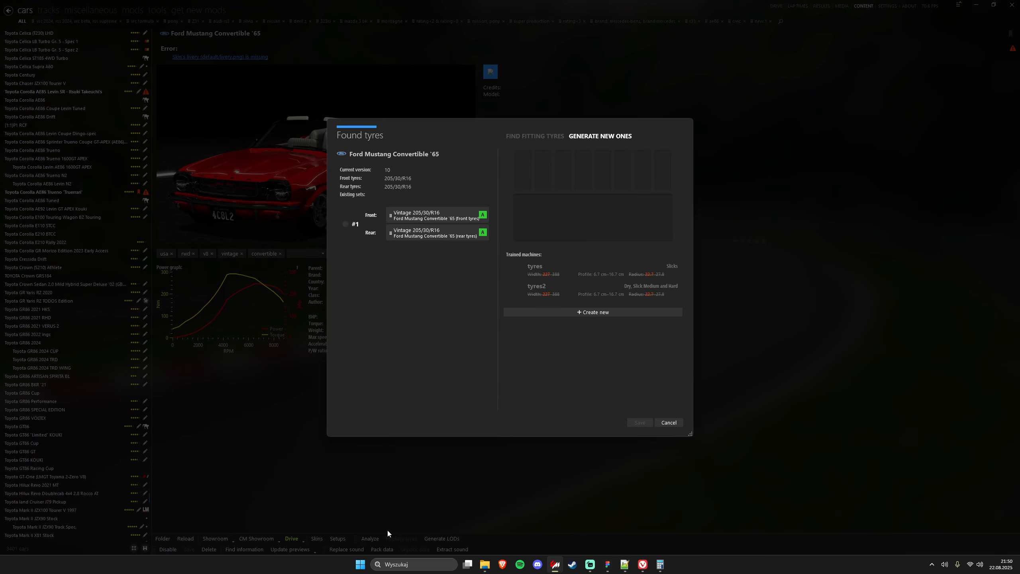
pyautogui.click(599, 314)
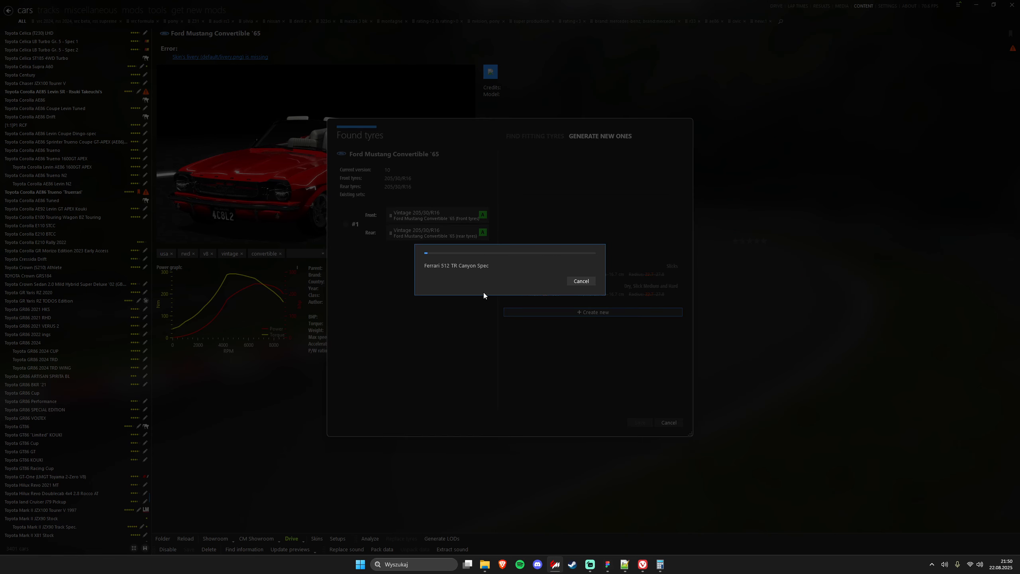
pyautogui.click(580, 281)
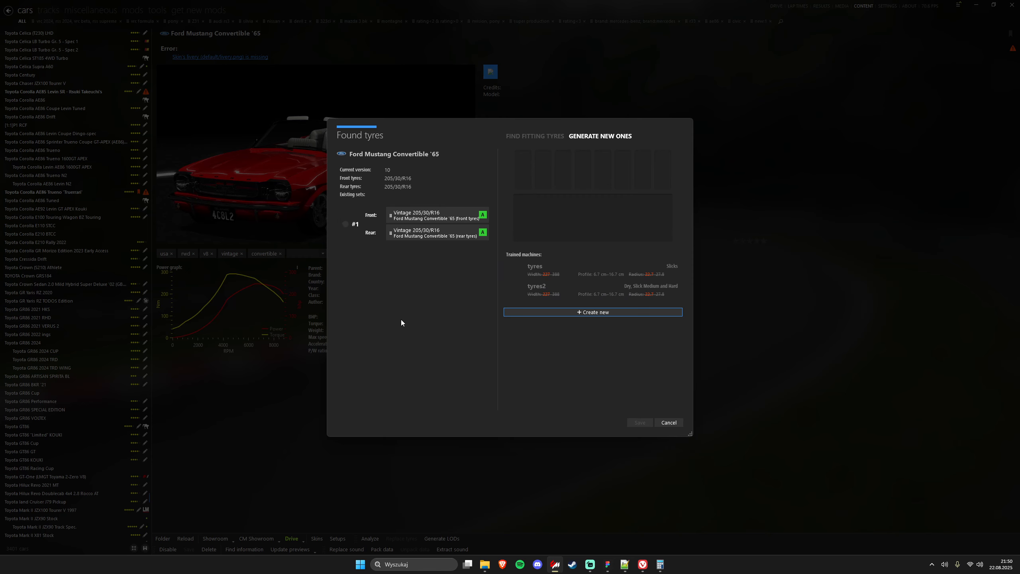
pyautogui.click(670, 423)
pyautogui.click(776, 6)
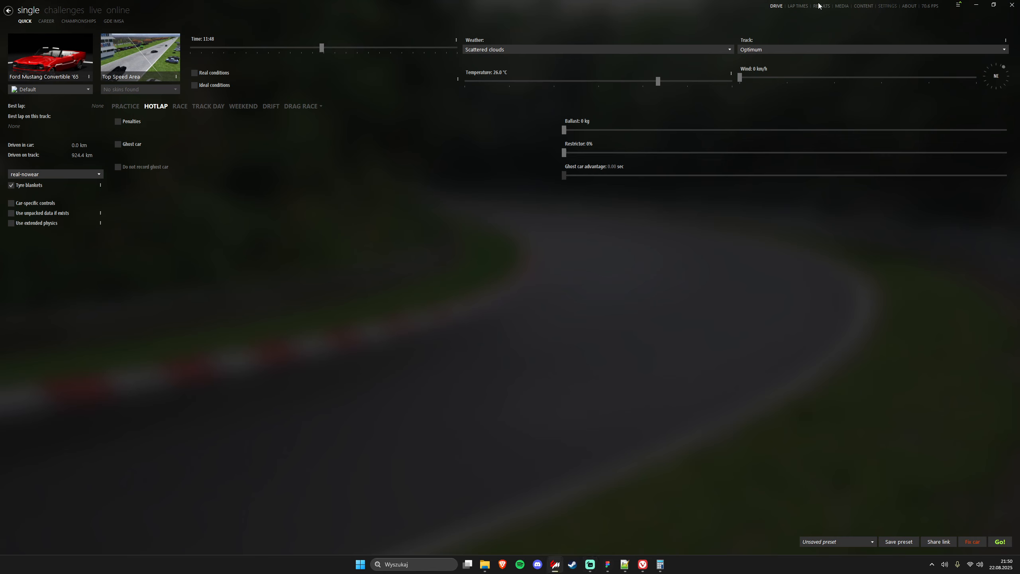
pyautogui.click(775, 6)
# - Switch back to the Mustang's tyres.ini and review the [REAR] tyre parameters, including the WEAR_CURVE lookup file reference
pyautogui.moveTo(679, 11); pyautogui.dragTo(690, 3)
pyautogui.scroll(2, 91, 293)
pyautogui.scroll(-2, 91, 293)
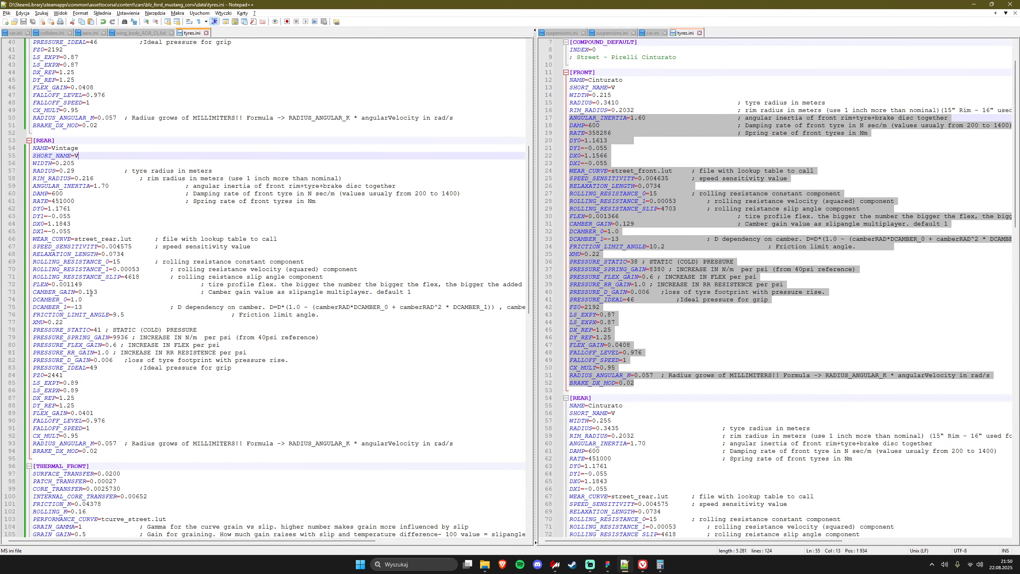
pyautogui.scroll(-4, 91, 293)
pyautogui.click(92, 276)
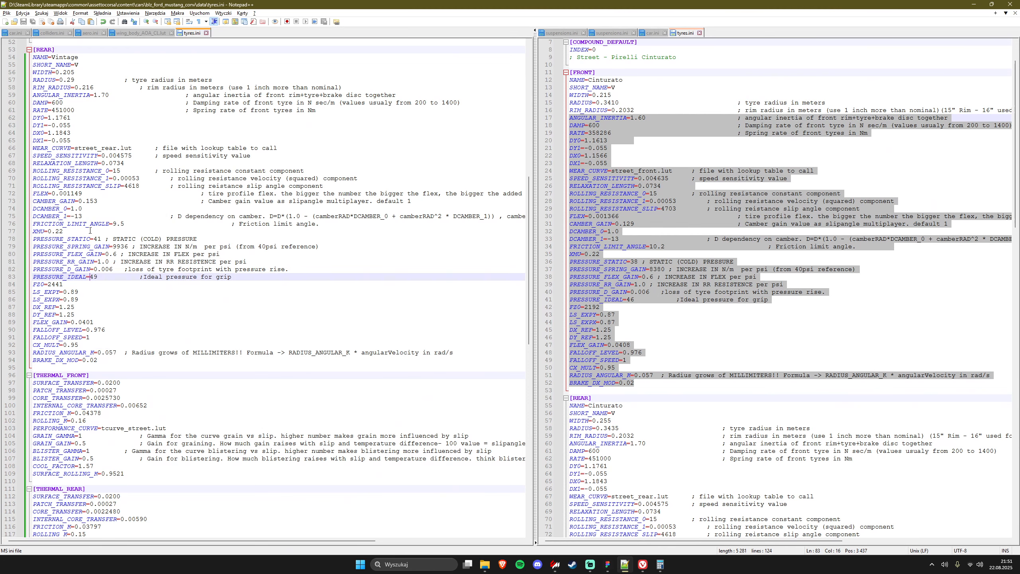
pyautogui.scroll(4, 91, 230)
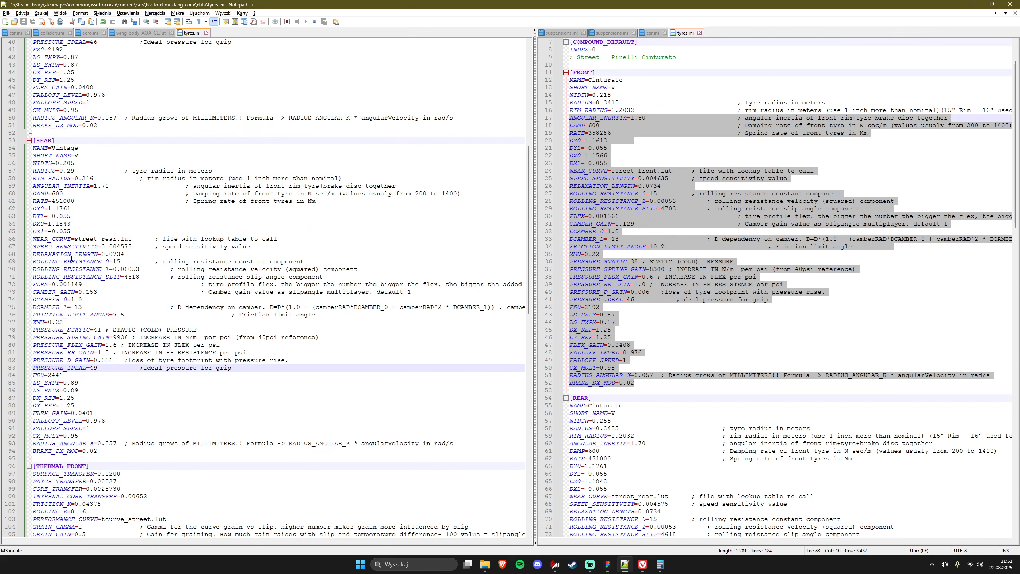
pyautogui.scroll(1, 71, 258)
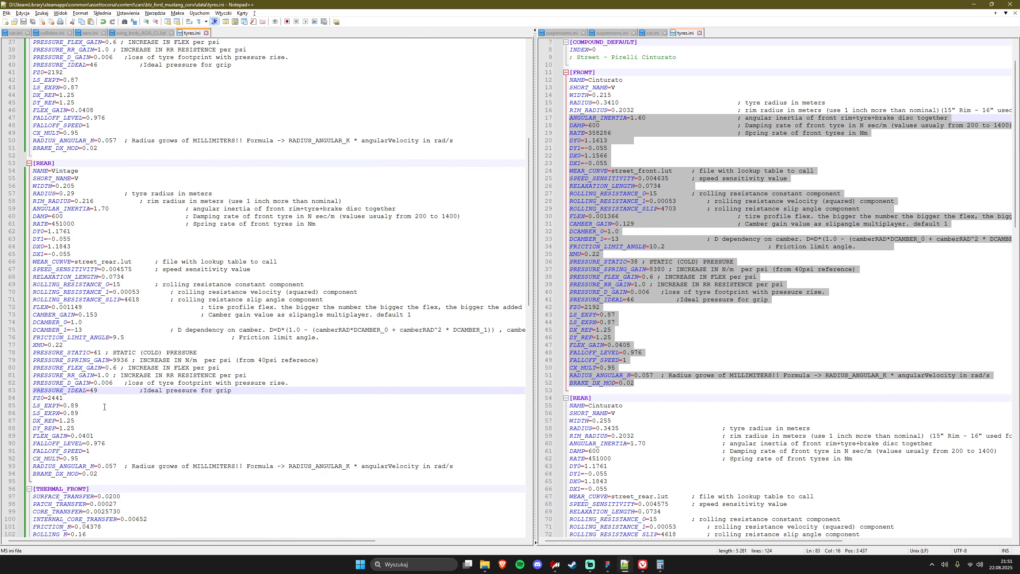
pyautogui.scroll(5, 83, 322)
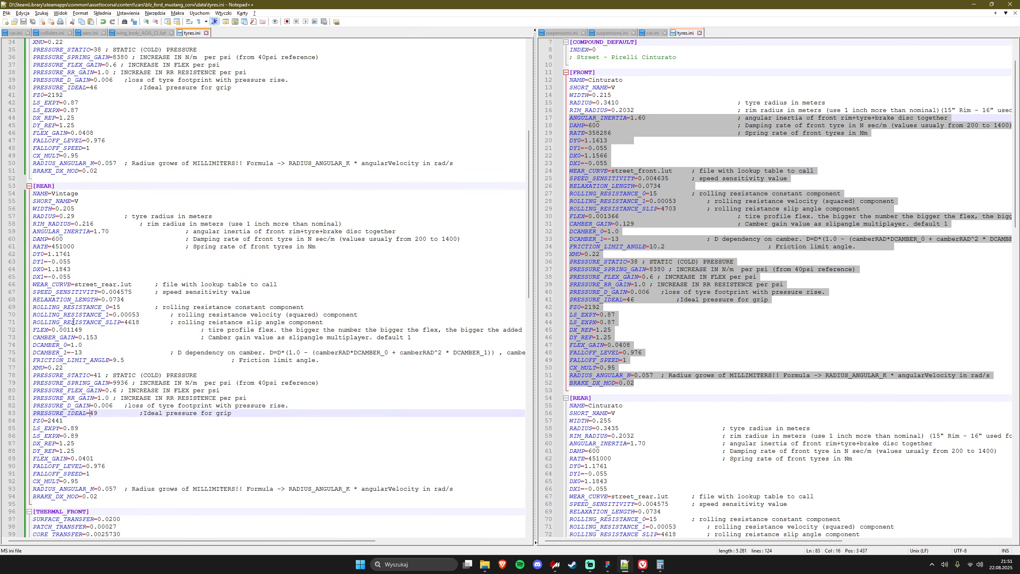
pyautogui.scroll(-4, 73, 307)
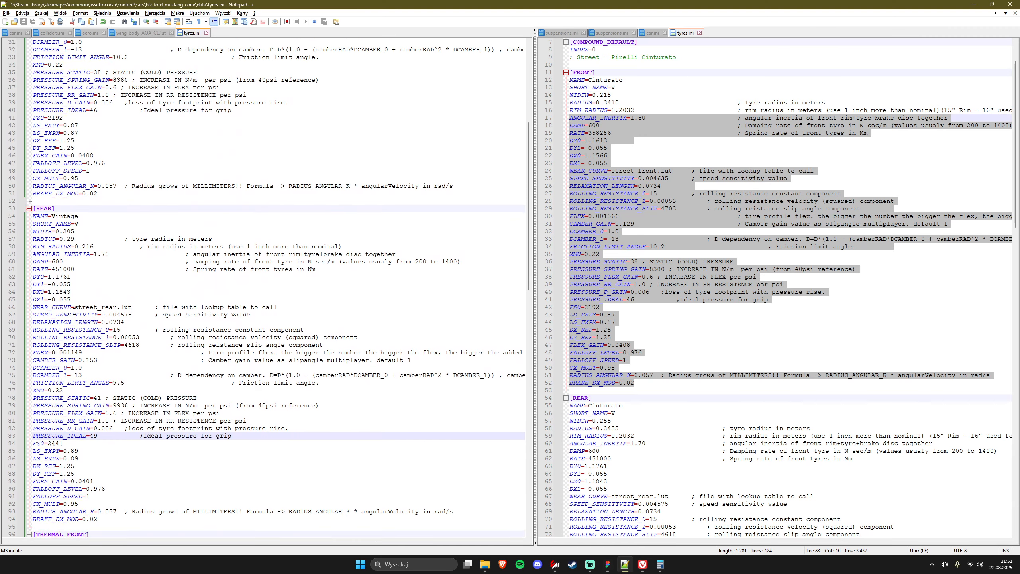
pyautogui.click(90, 284)
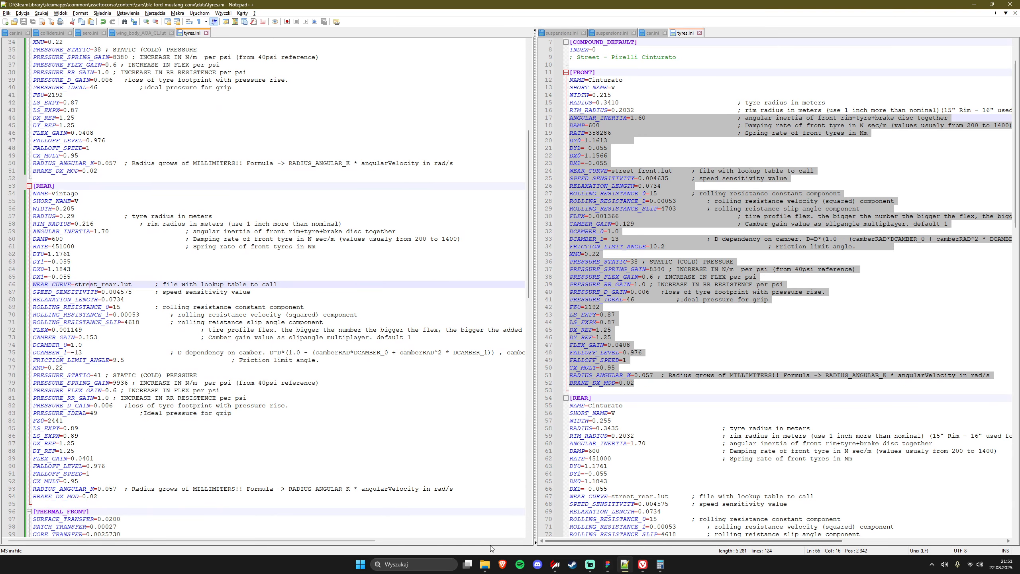
# - Delete the Mustang data folder's old semislicks, street, street90 and tcurve LUT files, then bring up the Miura's data folder
pyautogui.moveTo(485, 564)
pyautogui.click(357, 525)
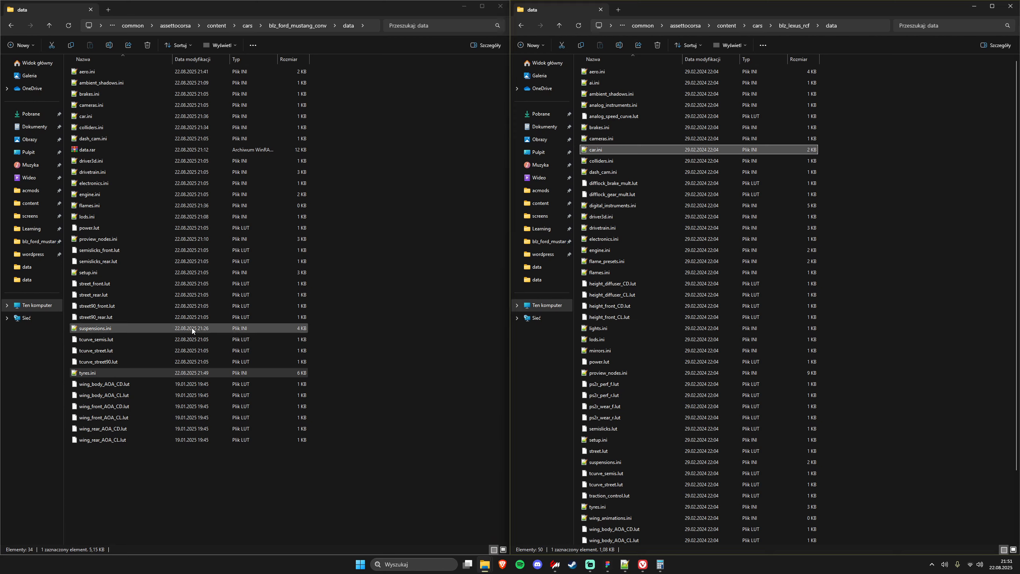
pyautogui.moveTo(121, 340); pyautogui.dragTo(123, 360)
pyautogui.keyDown('ctrl'); pyautogui.click(117, 317); pyautogui.keyUp('ctrl')
pyautogui.keyDown('ctrl'); pyautogui.click(116, 306); pyautogui.keyUp('ctrl')
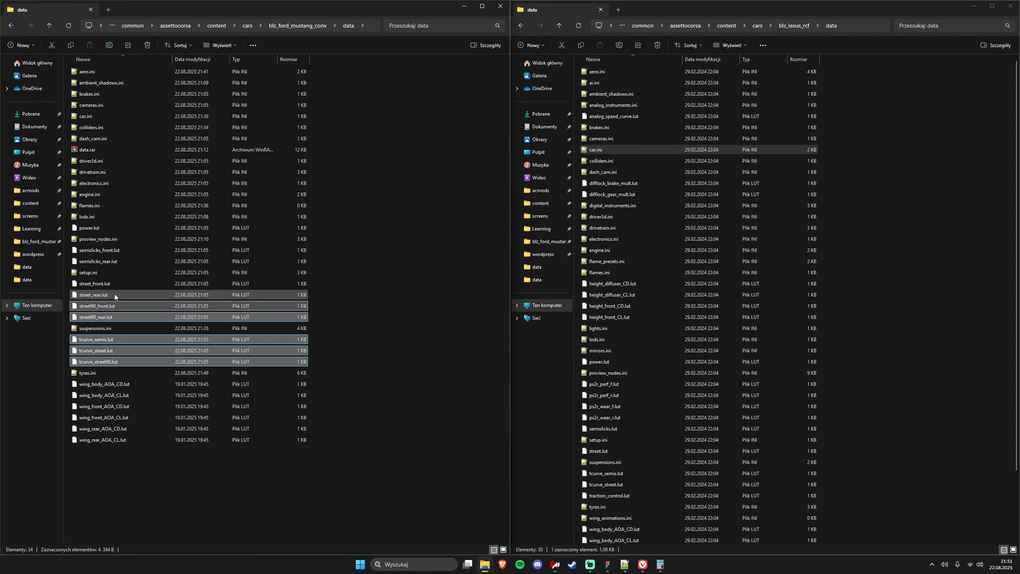
pyautogui.keyDown('ctrl'); pyautogui.click(116, 295); pyautogui.keyUp('ctrl')
pyautogui.keyDown('ctrl'); pyautogui.click(116, 284); pyautogui.keyUp('ctrl')
pyautogui.keyDown('ctrl'); pyautogui.click(116, 261); pyautogui.keyUp('ctrl')
pyautogui.keyDown('ctrl'); pyautogui.click(116, 250); pyautogui.keyUp('ctrl')
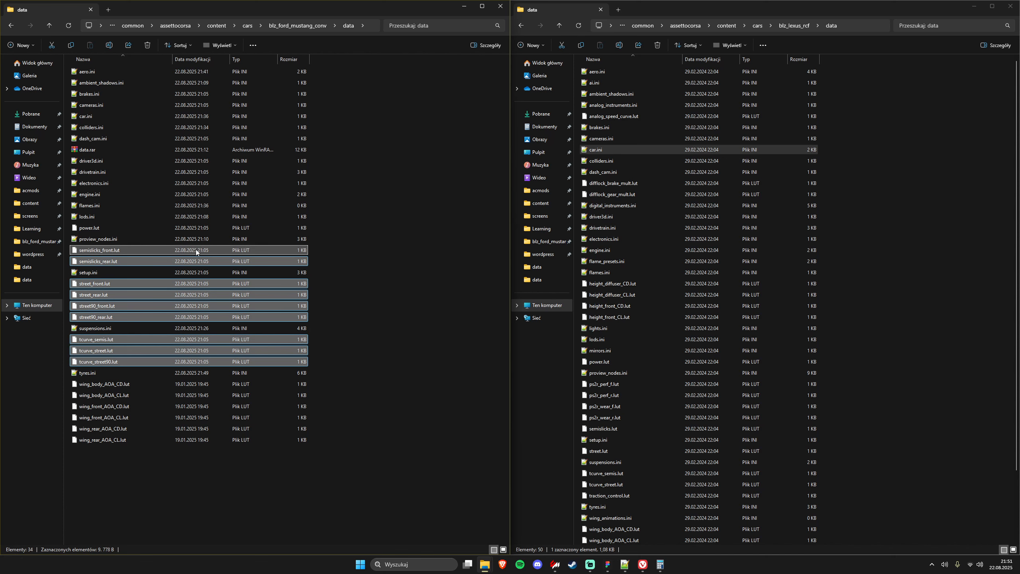
pyautogui.click(244, 249)
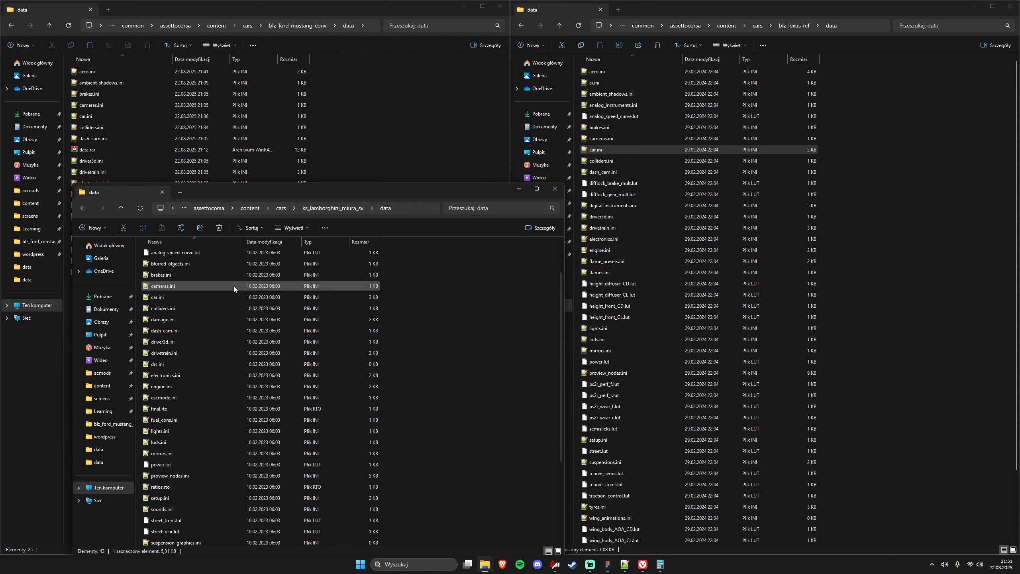
# - Copy street_front.lut, street_rear.lut and tcurve_street.lut from the Miura's data folder
pyautogui.click(233, 285)
pyautogui.click(249, 296)
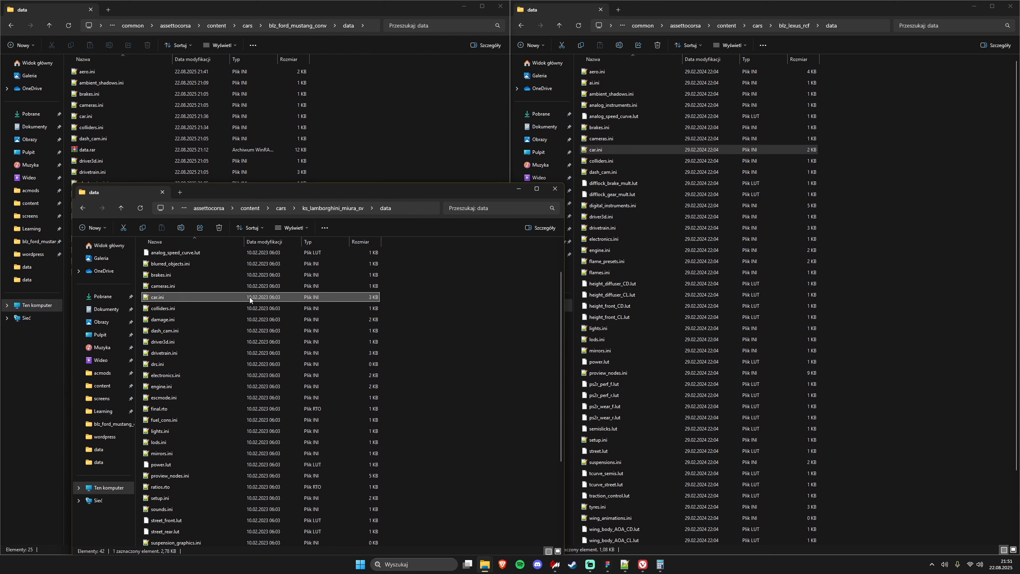
pyautogui.click(257, 308)
pyautogui.press('Down')
pyautogui.press('Down')
pyautogui.press('Down')
pyautogui.press('Down')
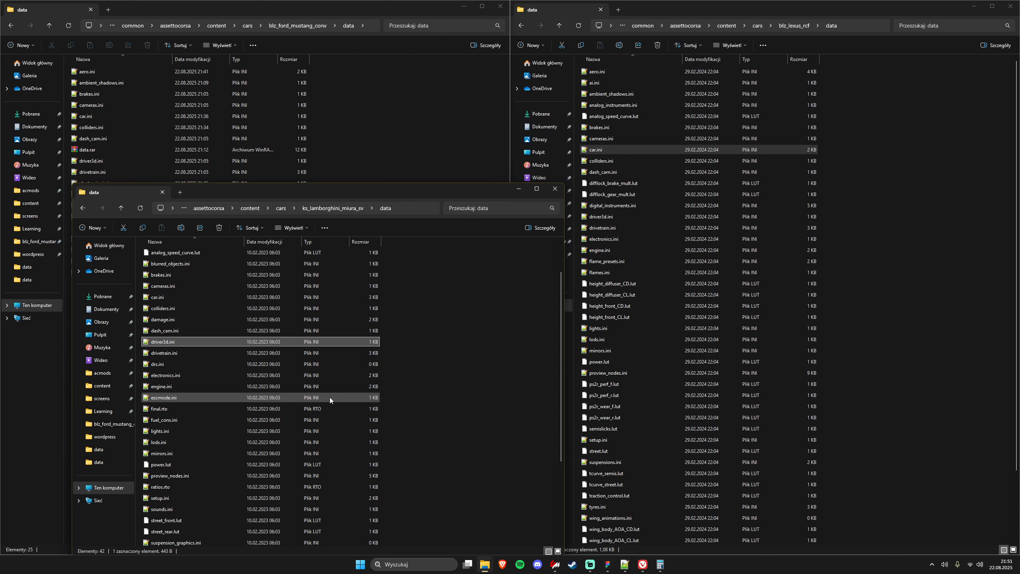
pyautogui.scroll(-2, 249, 350)
pyautogui.press('t')
pyautogui.press('y')
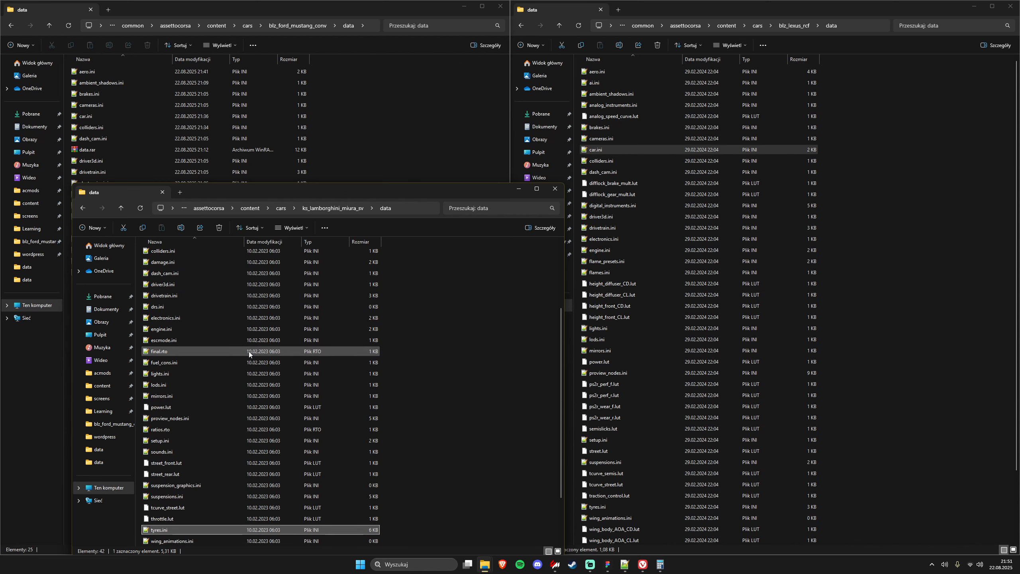
pyautogui.scroll(-2, 248, 350)
pyautogui.click(215, 443)
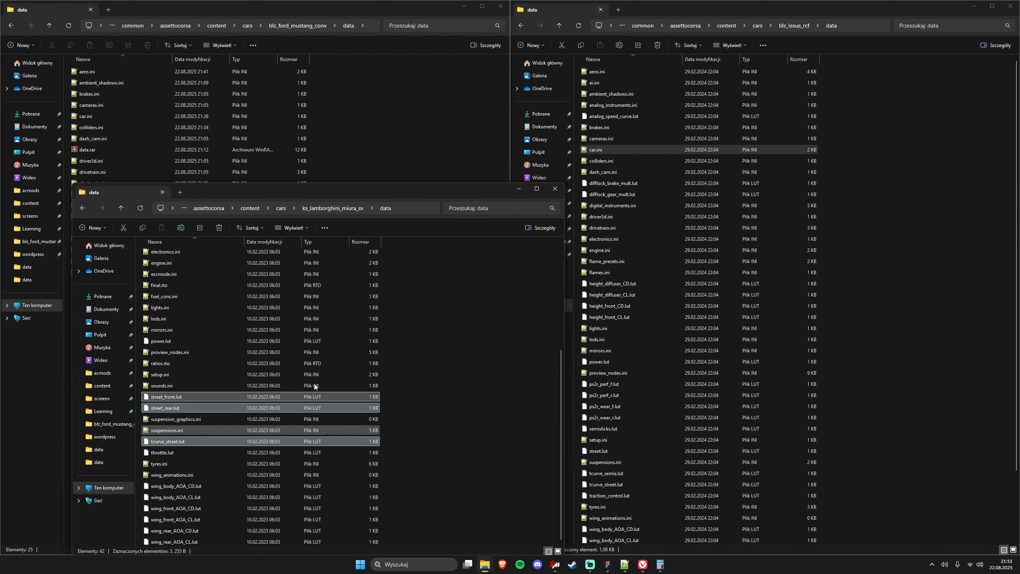
pyautogui.hotkey('ctrl', 'c')
# - Paste the three copied LUT files into the Mustang's data folder
pyautogui.click(426, 137)
pyautogui.click(88, 273)
pyautogui.keyDown('ctrl'); pyautogui.click(104, 294); pyautogui.keyUp('ctrl')
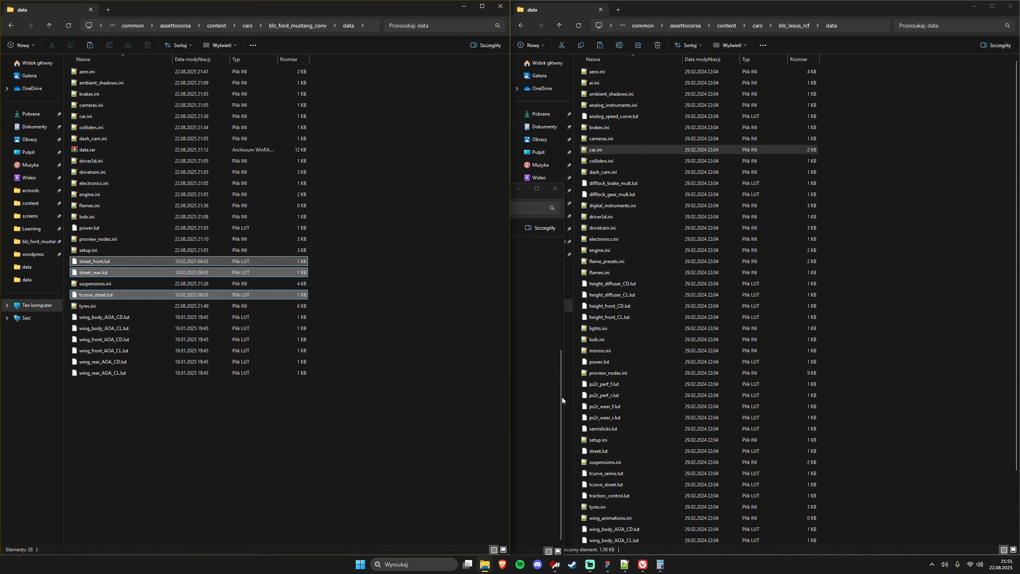
pyautogui.press('Return')
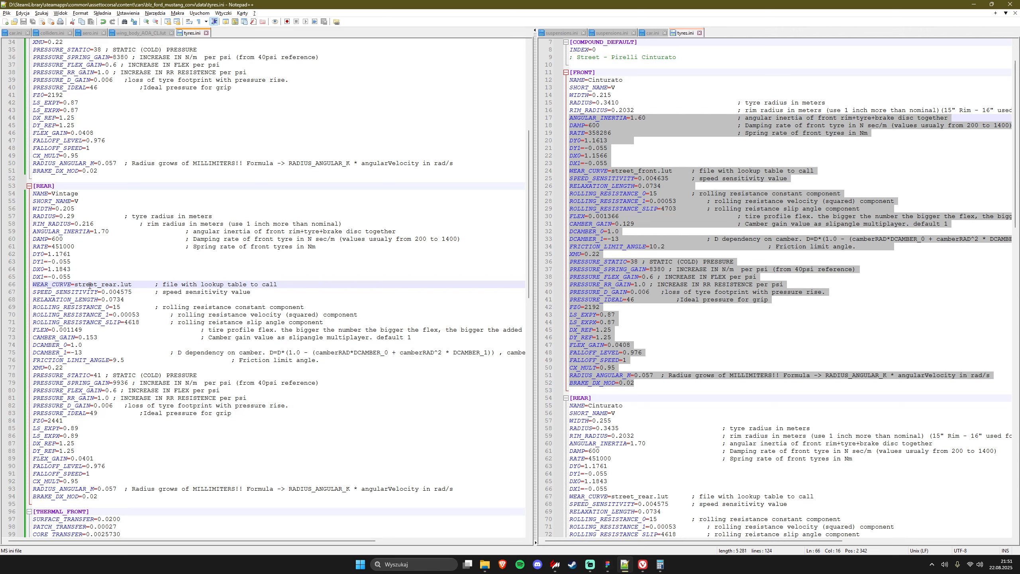
# - Check the WEAR_CURVE lookup file references in the [REAR] and [FRONT] sections of the Mustang's tyres.ini
pyautogui.moveTo(47, 284); pyautogui.dragTo(303, 287)
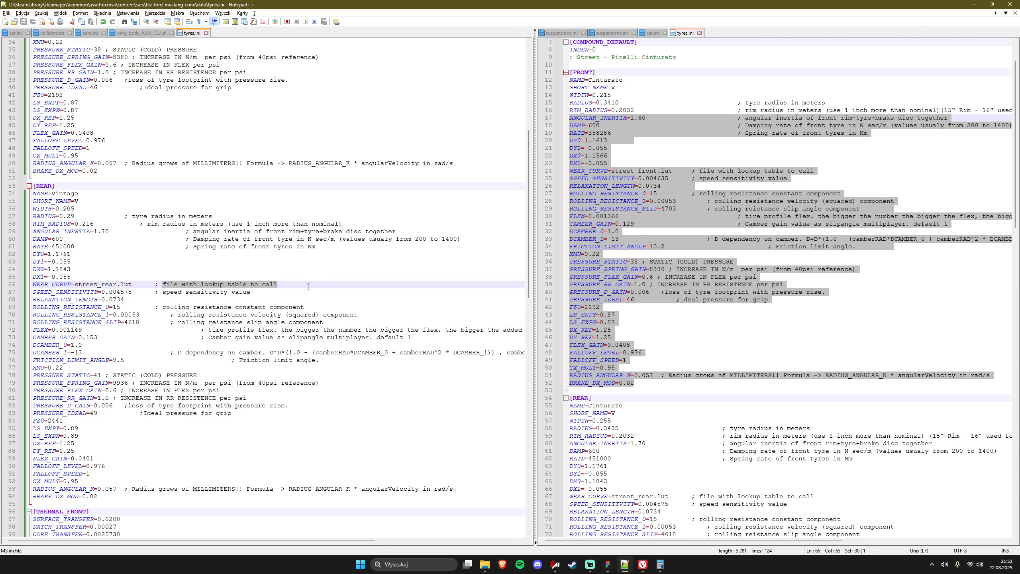
pyautogui.click(75, 285)
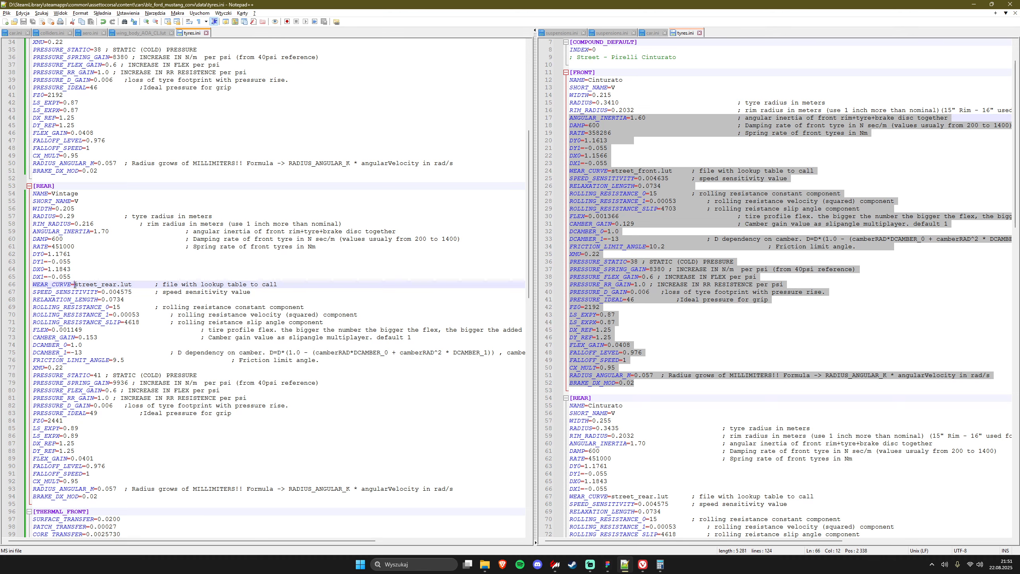
pyautogui.scroll(-1, 76, 278)
pyautogui.scroll(11, 90, 179)
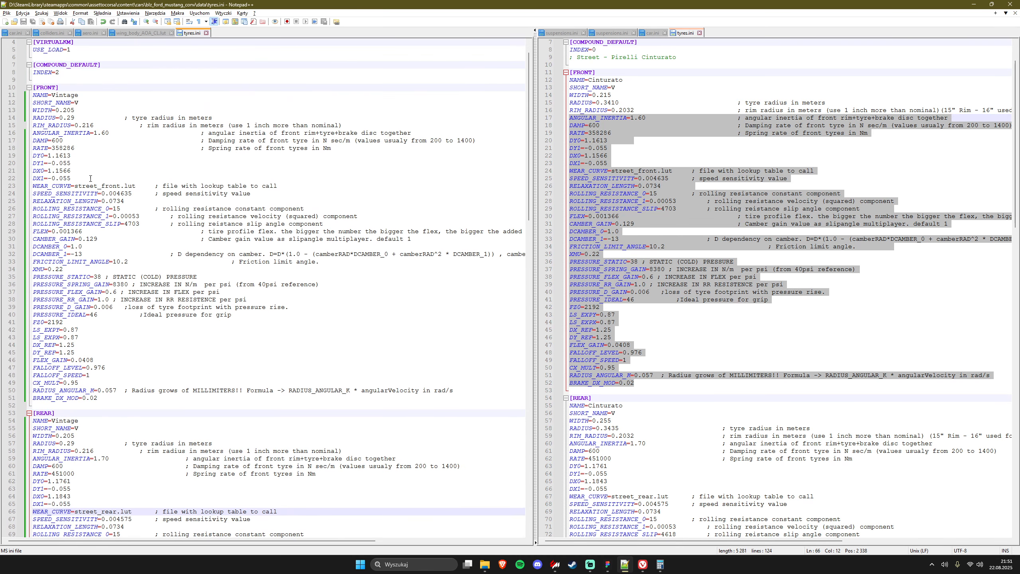
pyautogui.doubleClick(111, 187)
pyautogui.scroll(-7, 122, 306)
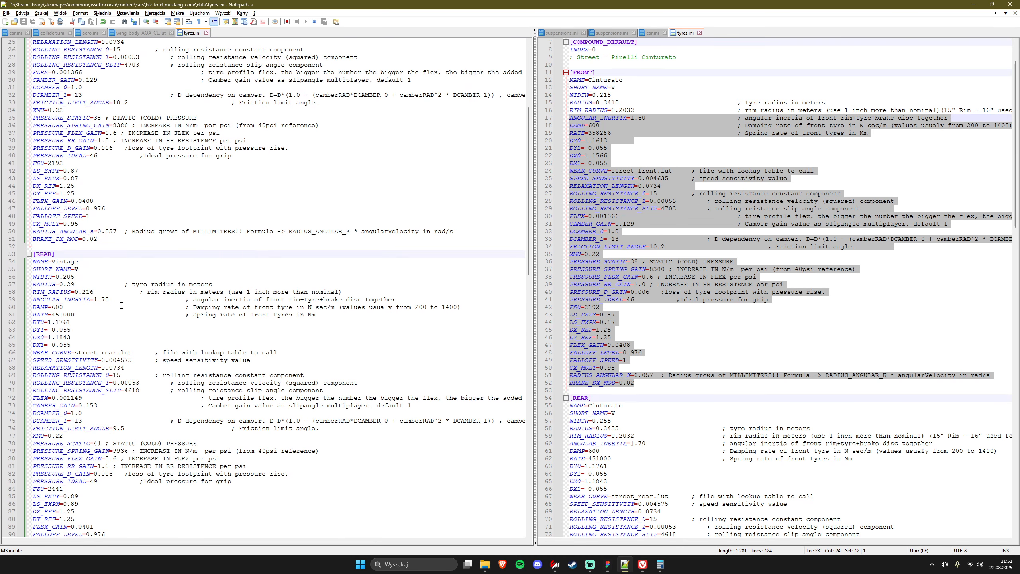
# - Check the lookup files referenced by WEAR_CURVE in [REAR] and PERFORMANCE_CURVE in [THERMAL_FRONT] of the Mustang's tyres.ini
pyautogui.doubleClick(109, 354)
pyautogui.scroll(-11, 112, 365)
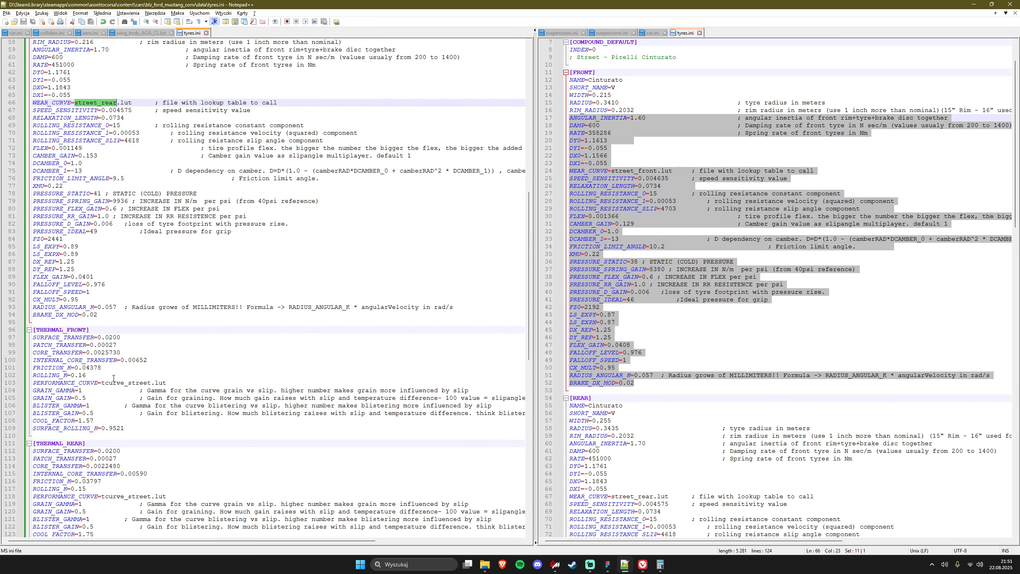
pyautogui.doubleClick(109, 383)
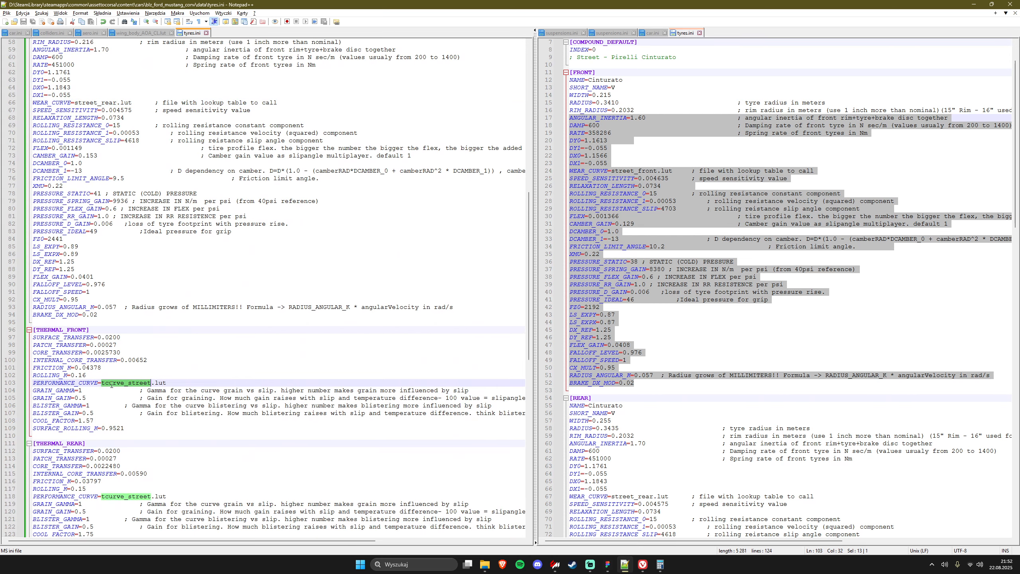
pyautogui.click(125, 383)
pyautogui.scroll(-1, 138, 378)
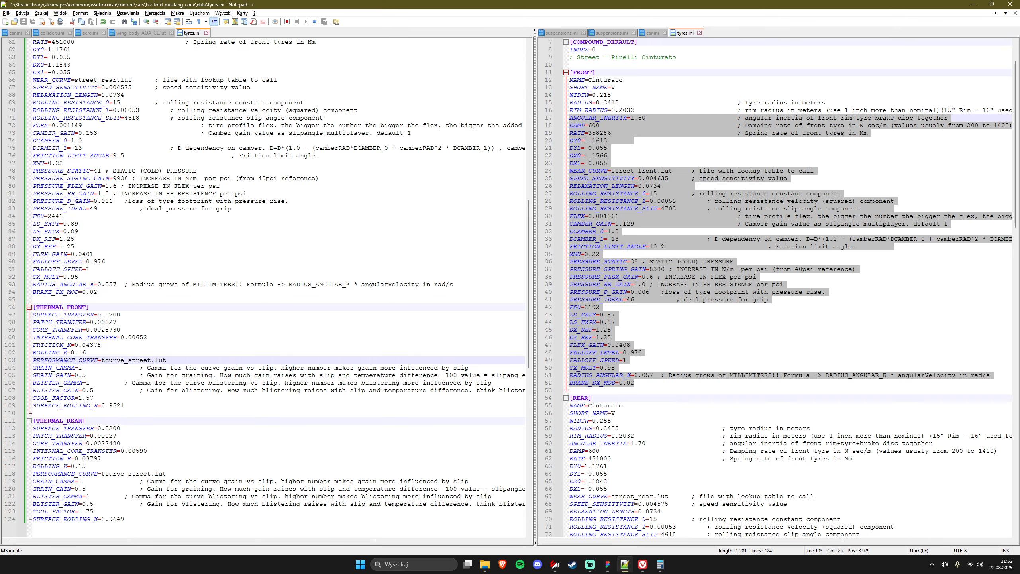
# - Switch to the browser and read the tyres.ini chapter of the Assetto Corsa Physics Pipeline document, from the header through the pressure parameters
pyautogui.click(642, 564)
pyautogui.click(246, 4)
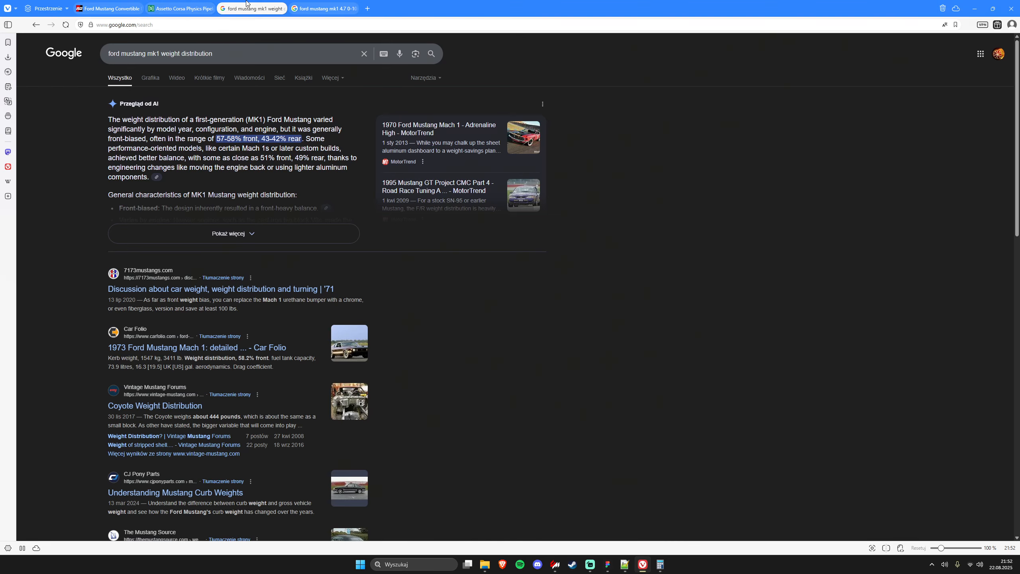
pyautogui.click(181, 8)
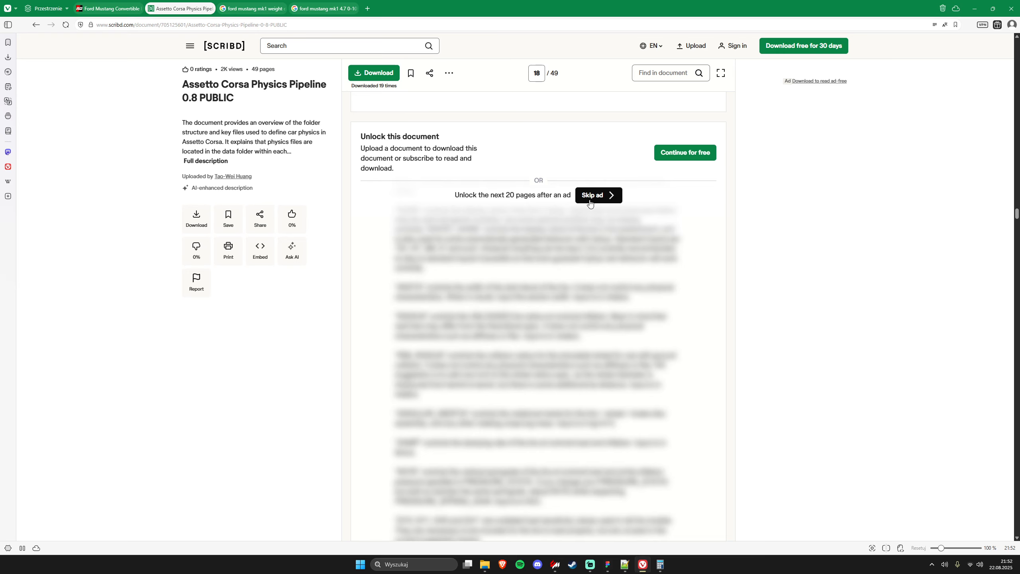
pyautogui.scroll(10, 589, 203)
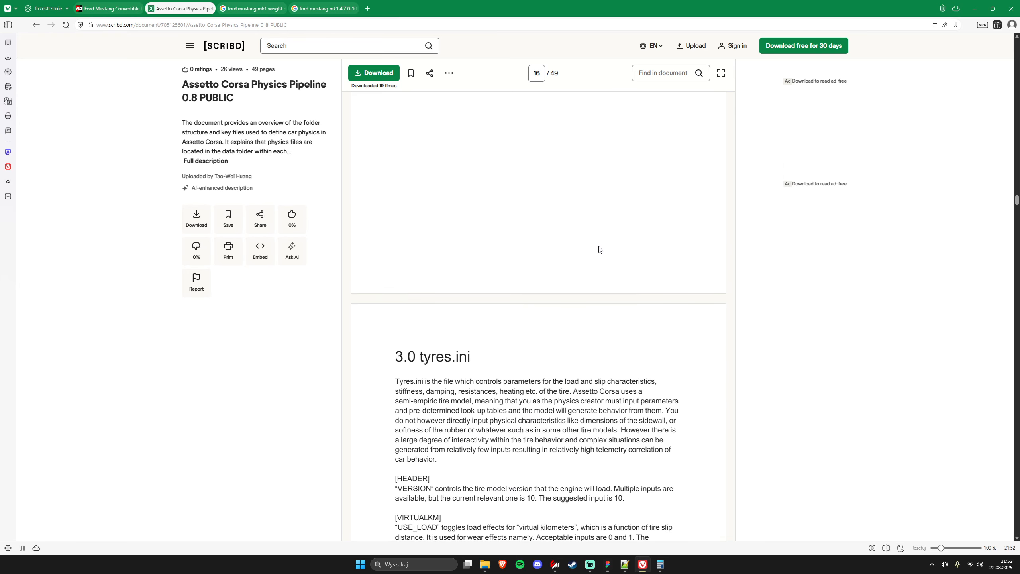
pyautogui.scroll(-10, 599, 249)
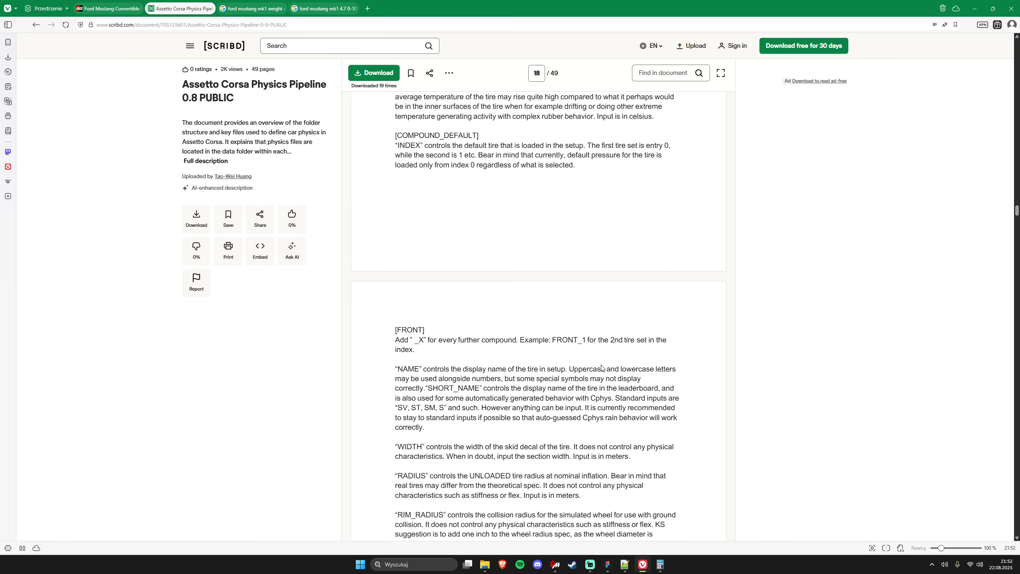
pyautogui.scroll(-5, 601, 368)
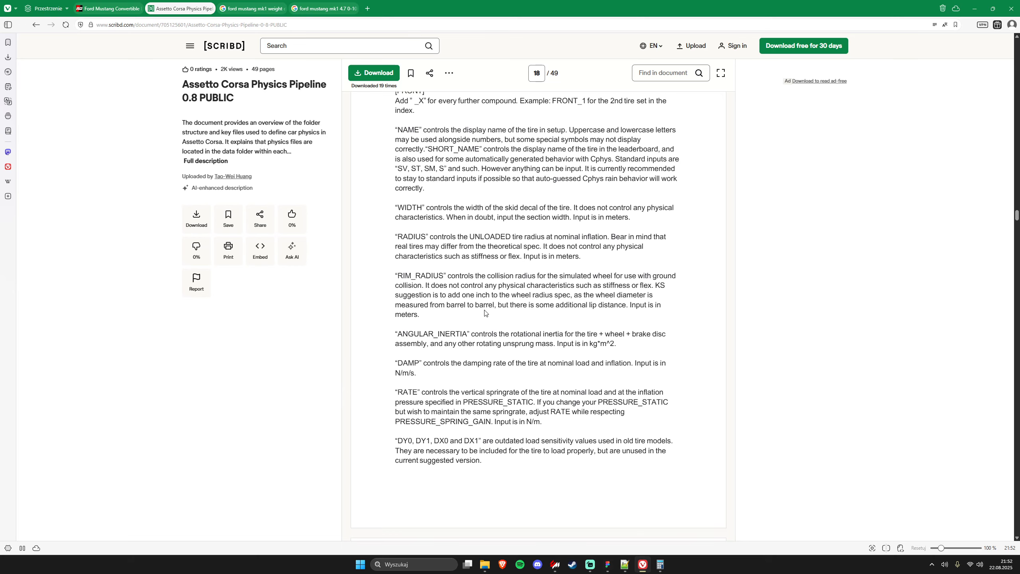
pyautogui.scroll(-10, 485, 313)
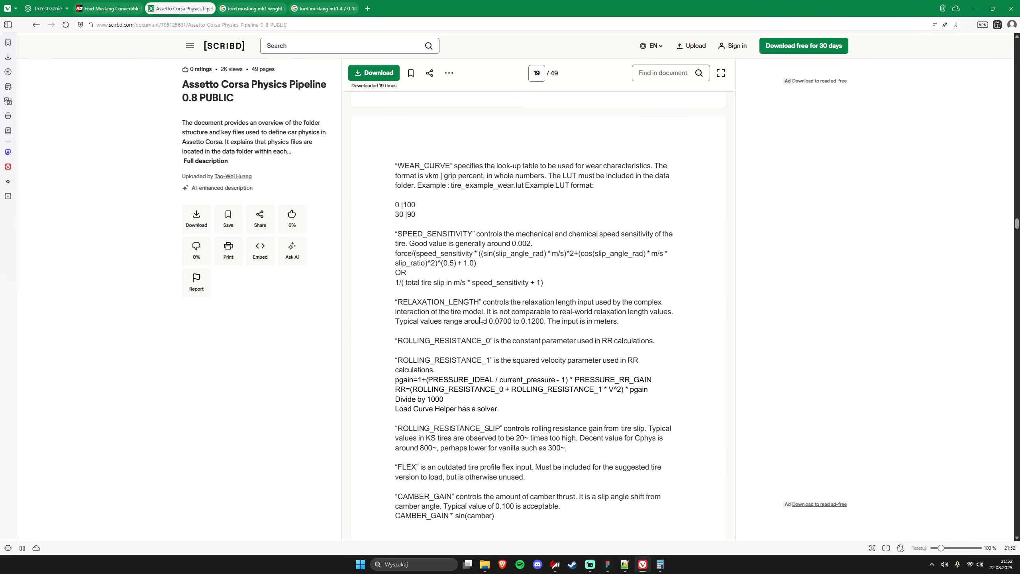
pyautogui.scroll(-6, 478, 322)
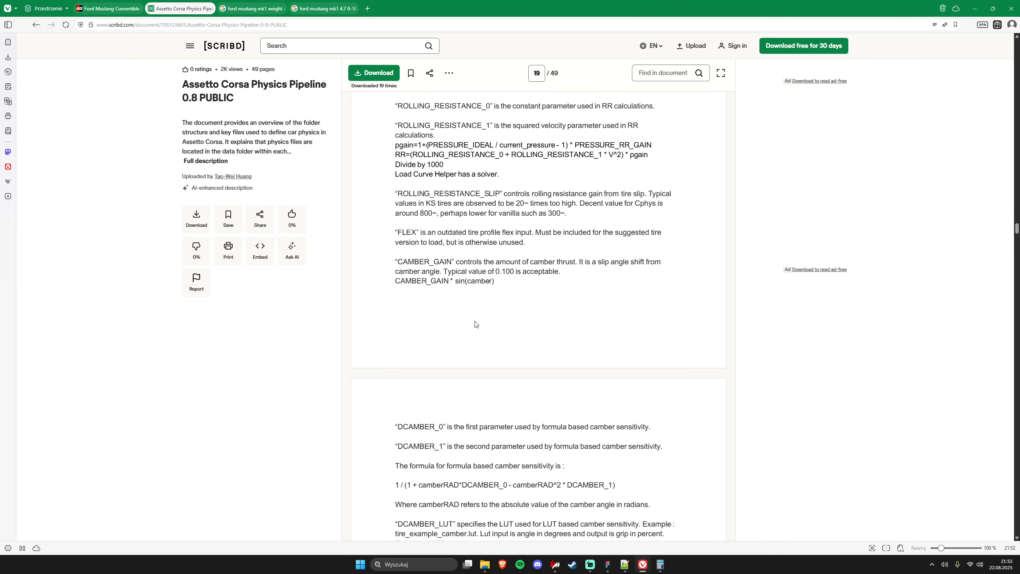
pyautogui.scroll(-9, 475, 324)
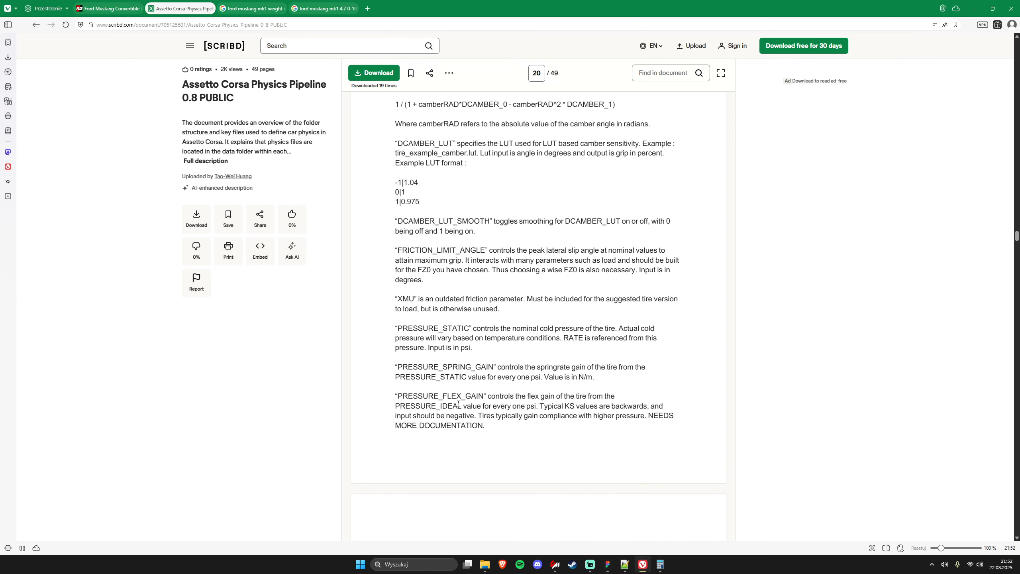
# - Search the physics document for "performance_cur", then clear the search and browse the earlier pages
pyautogui.hotkey('alt', 'Tab')
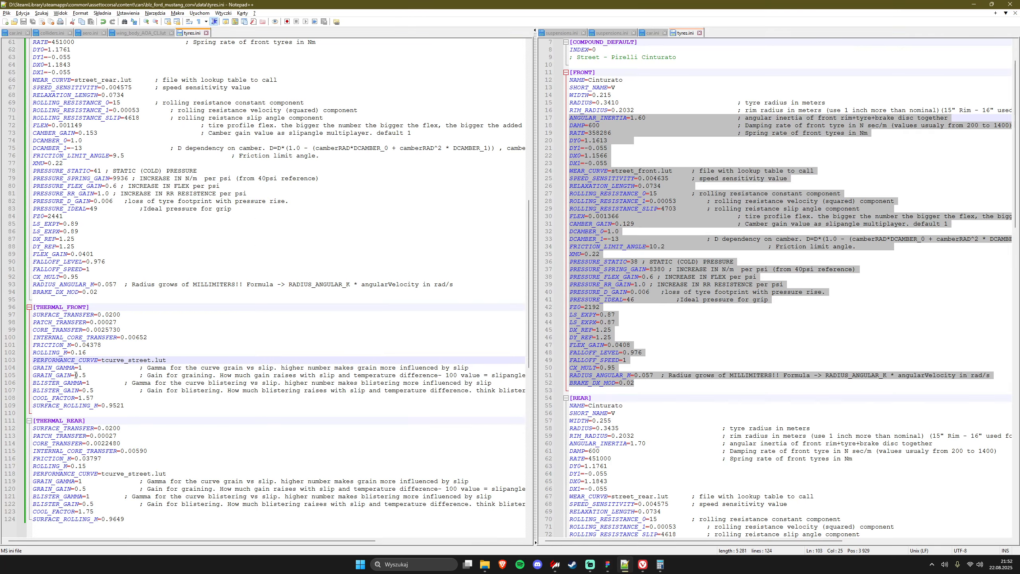
pyautogui.hotkey('alt', 'Tab')
pyautogui.hotkey('ctrl', 'f')
pyautogui.write('perfo')
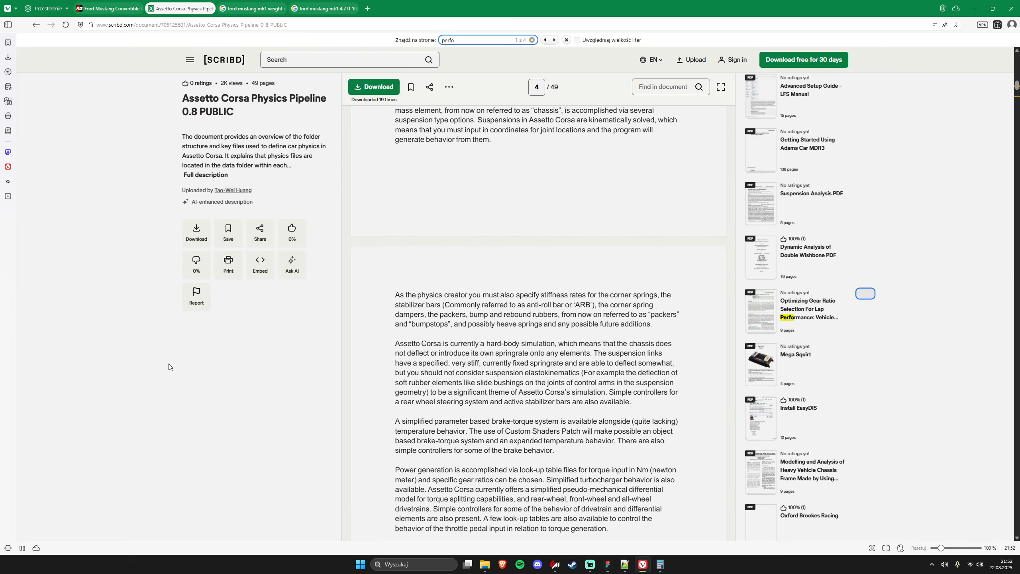
pyautogui.write('rmance_cur')
pyautogui.hotkey('ctrl', 'a')
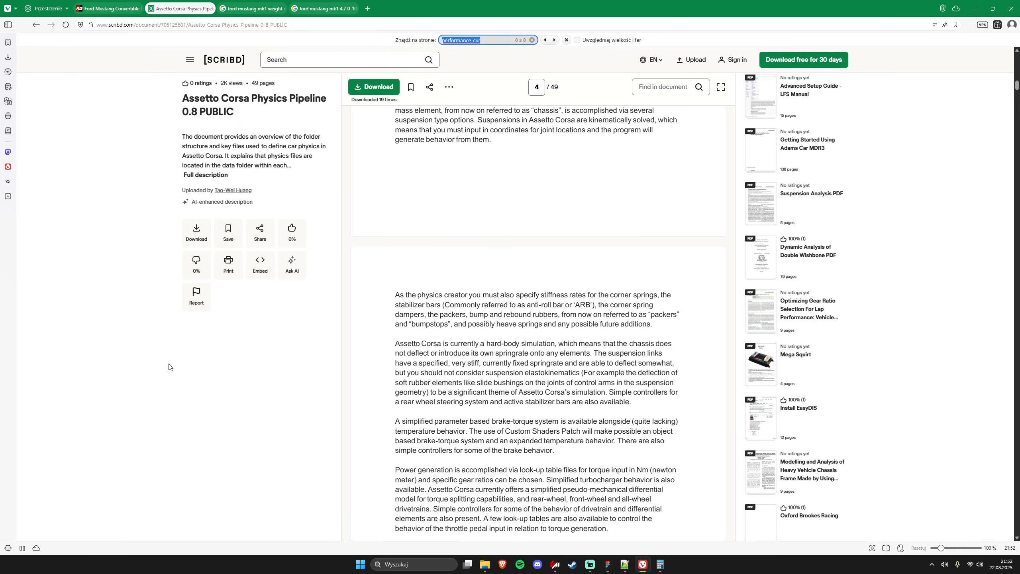
pyautogui.press('BackSpace')
pyautogui.scroll(-15, 551, 386)
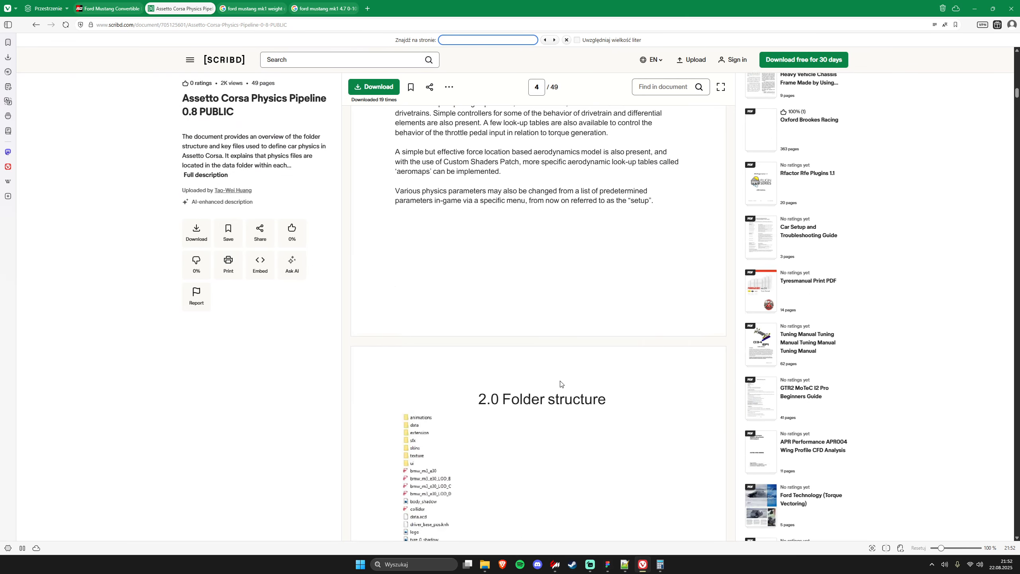
pyautogui.scroll(-20, 551, 386)
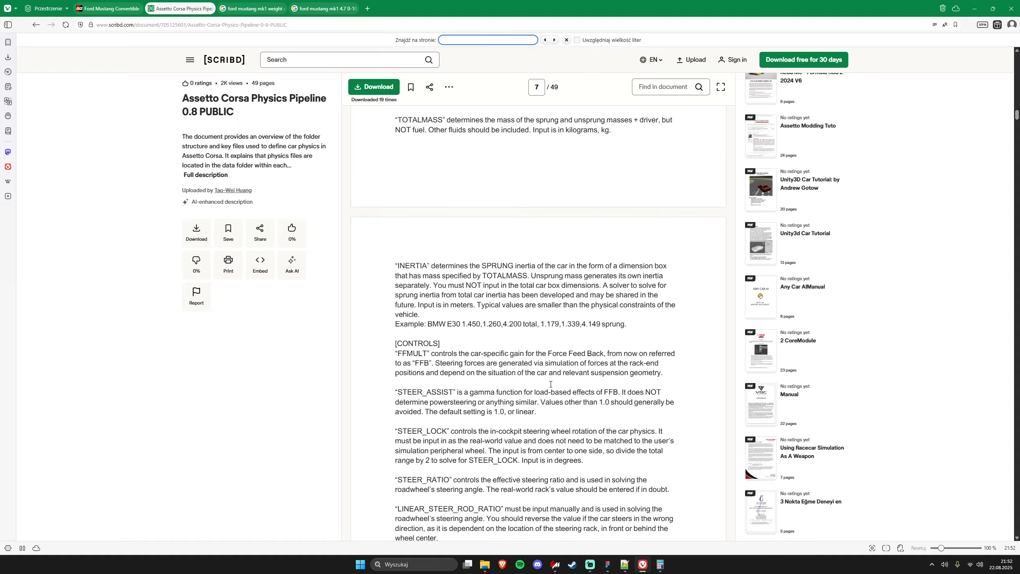
# - Return to the Mustang's tyres.ini in Notepad++ and examine the PERFORMANCE_CURVE line under [THERMAL_FRONT]
pyautogui.hotkey('alt', 'Tab')
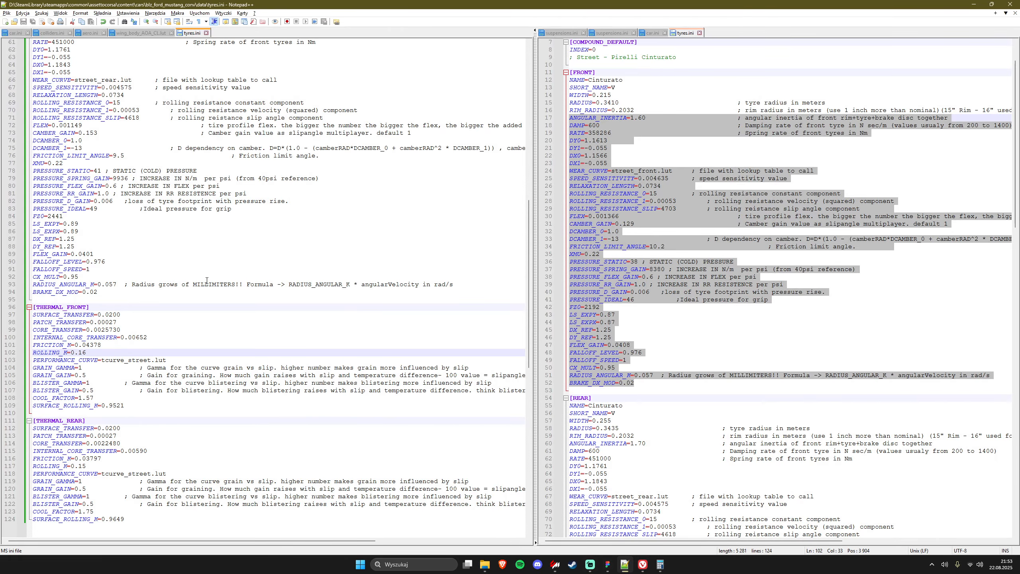
pyautogui.click(144, 360)
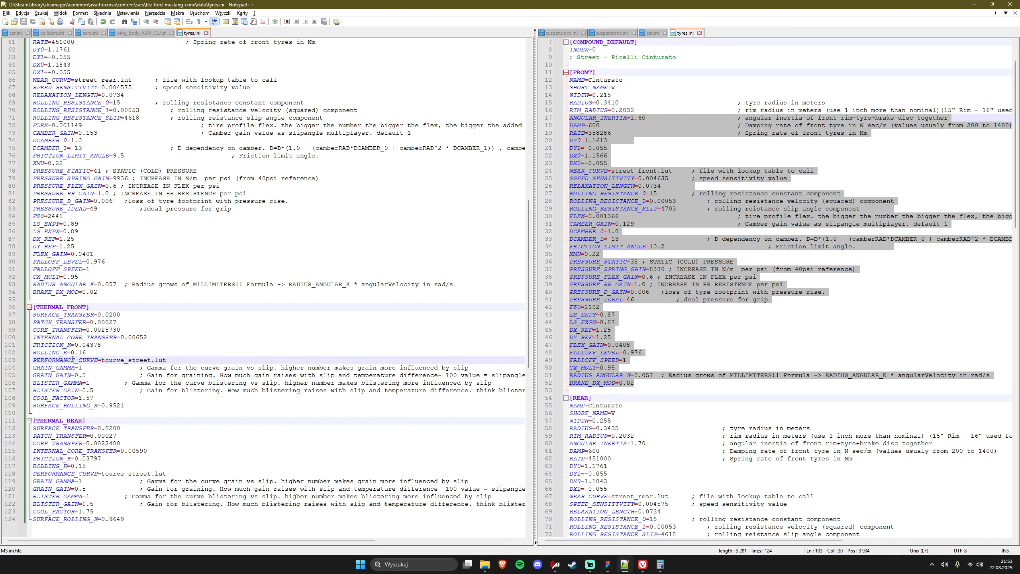
pyautogui.click(180, 353)
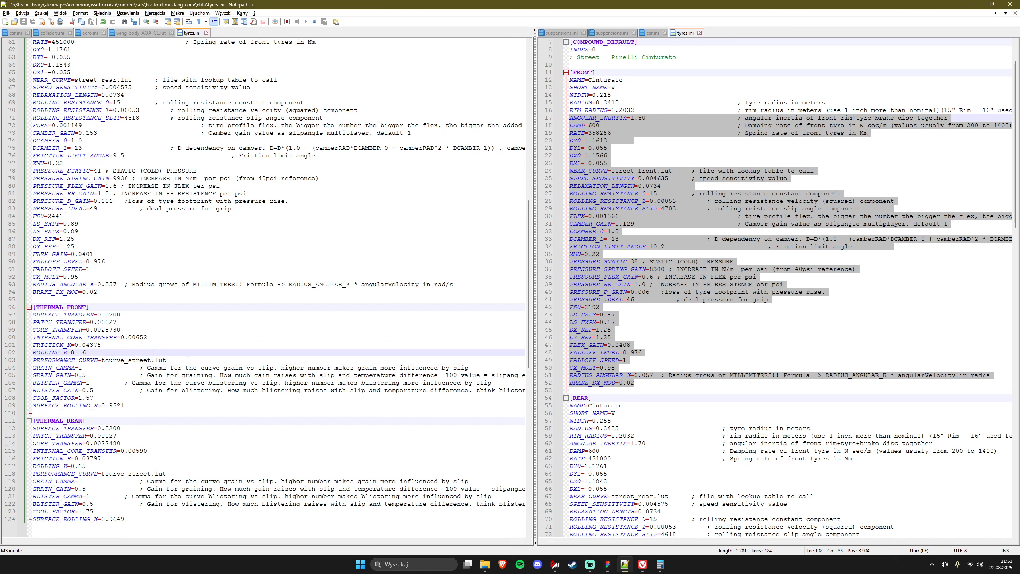
pyautogui.click(187, 360)
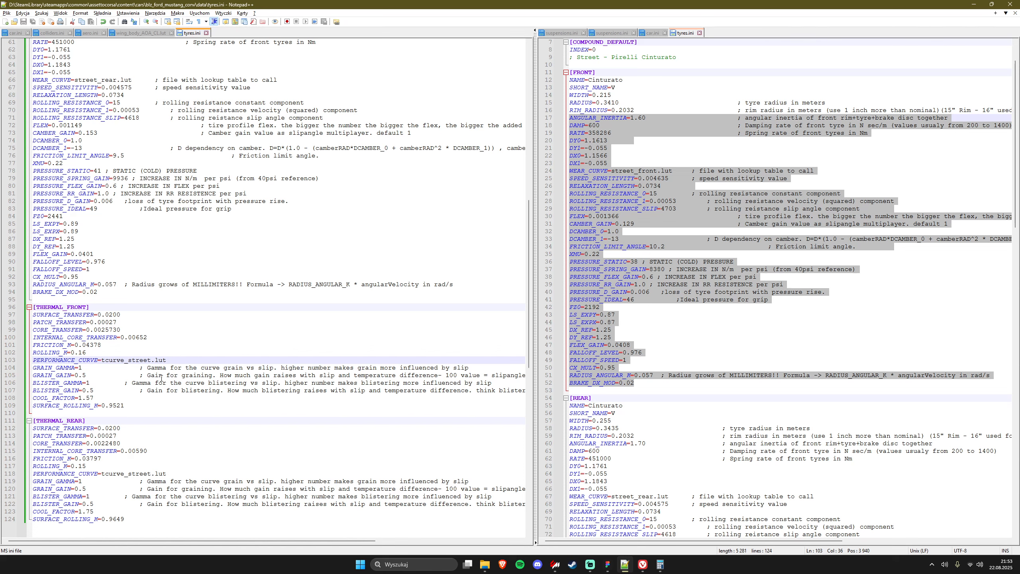
# - Open tcurve_street.lut from the Mustang's data folder in Notepad++
pyautogui.moveTo(485, 564)
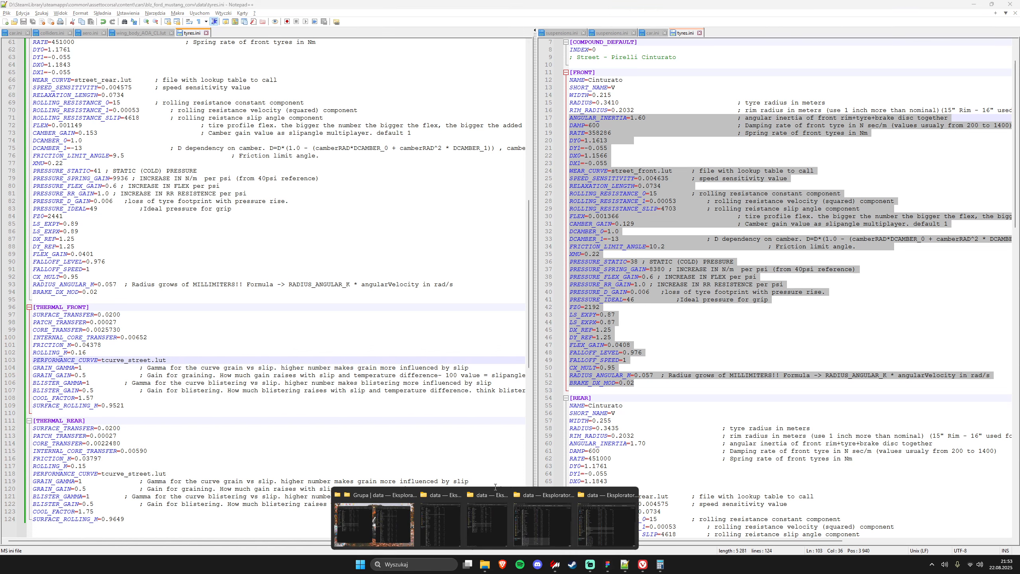
pyautogui.click(363, 512)
pyautogui.click(111, 294)
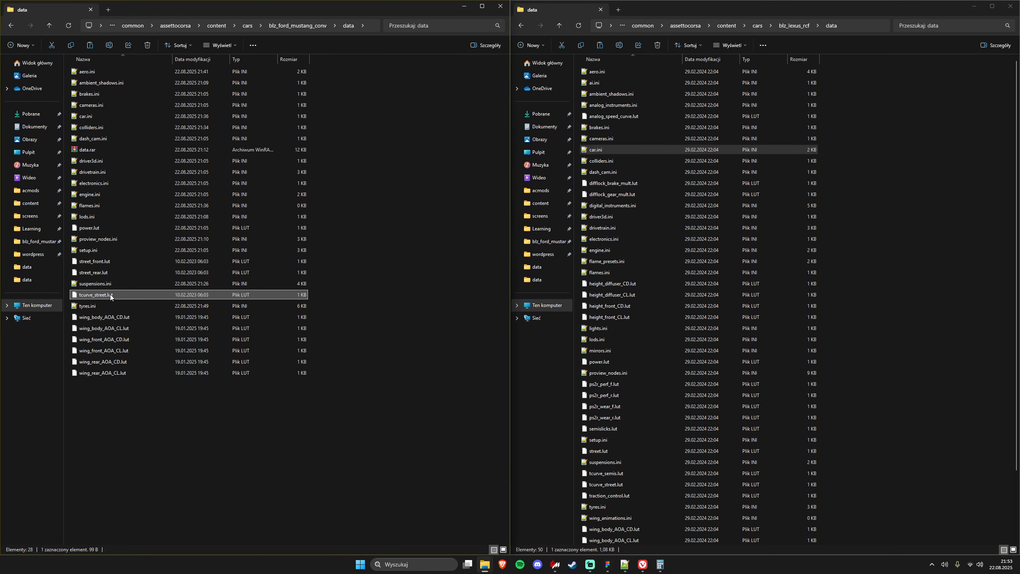
pyautogui.rightClick(99, 293)
pyautogui.click(150, 421)
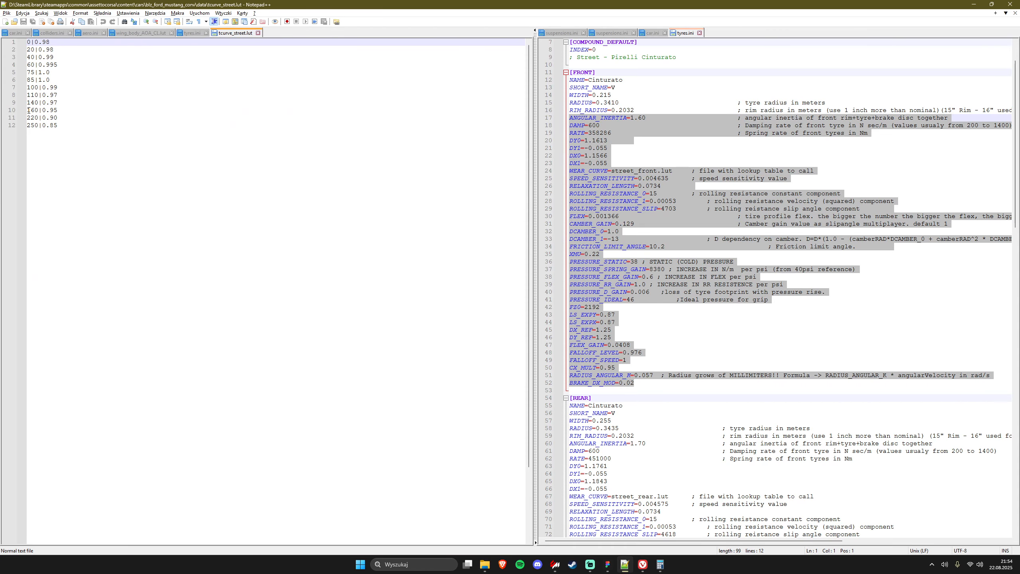
# - Examine the temperature and grip pairs in tcurve_street.lut, focusing on the 75, 85 and 250 entries
pyautogui.moveTo(38, 126)
pyautogui.mouseDown()
pyautogui.moveTo(22, 133)
pyautogui.moveTo(41, 126)
pyautogui.mouseUp()
pyautogui.click(65, 126)
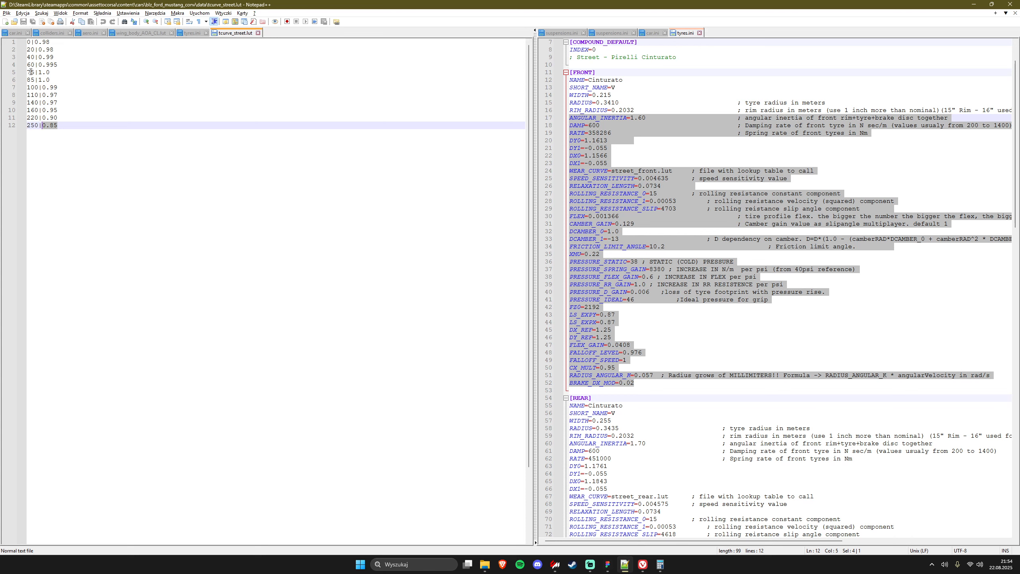
pyautogui.doubleClick(34, 72)
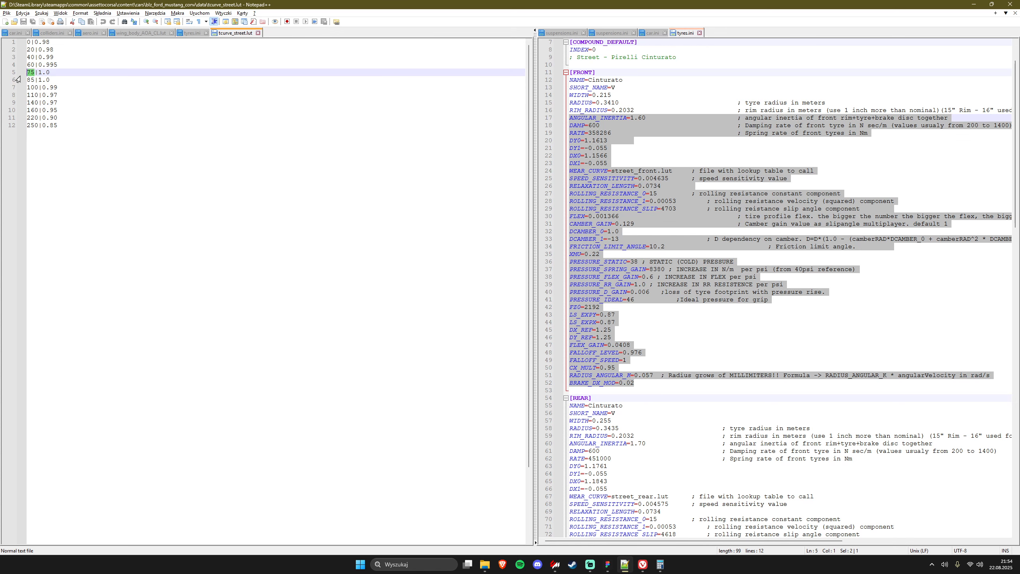
pyautogui.doubleClick(31, 80)
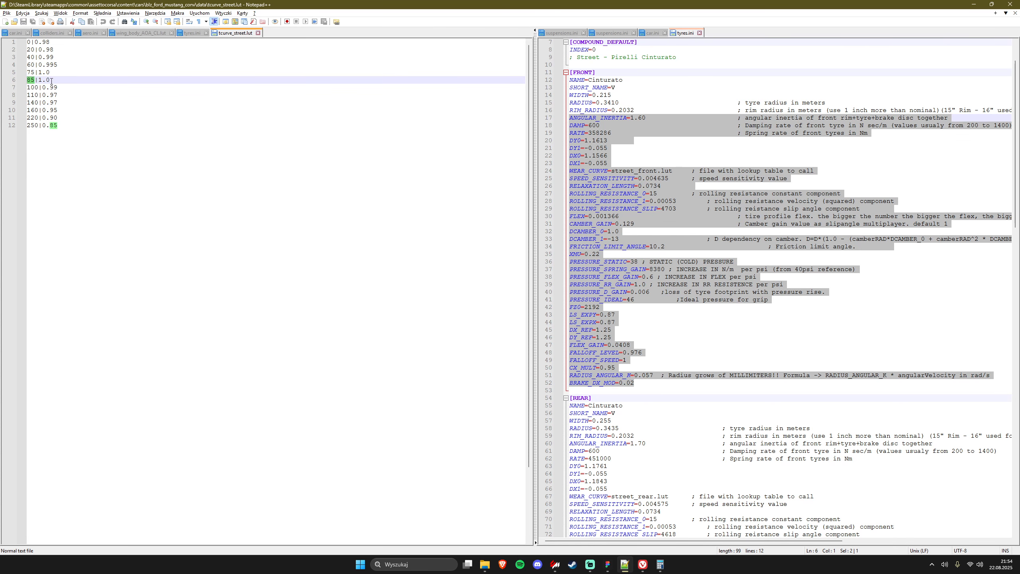
pyautogui.moveTo(52, 80); pyautogui.dragTo(31, 73)
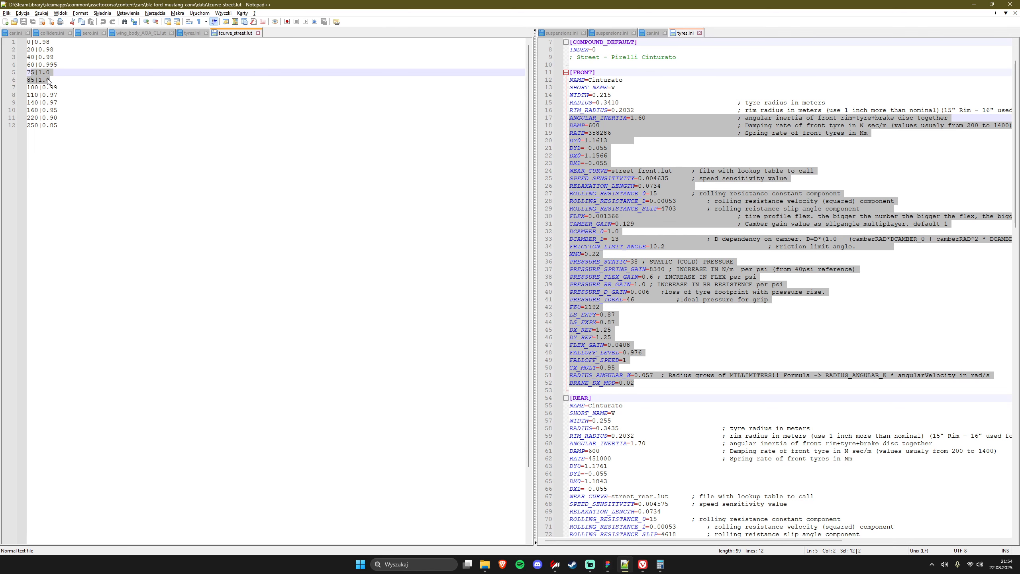
pyautogui.hotkey('ctrl', 'End')
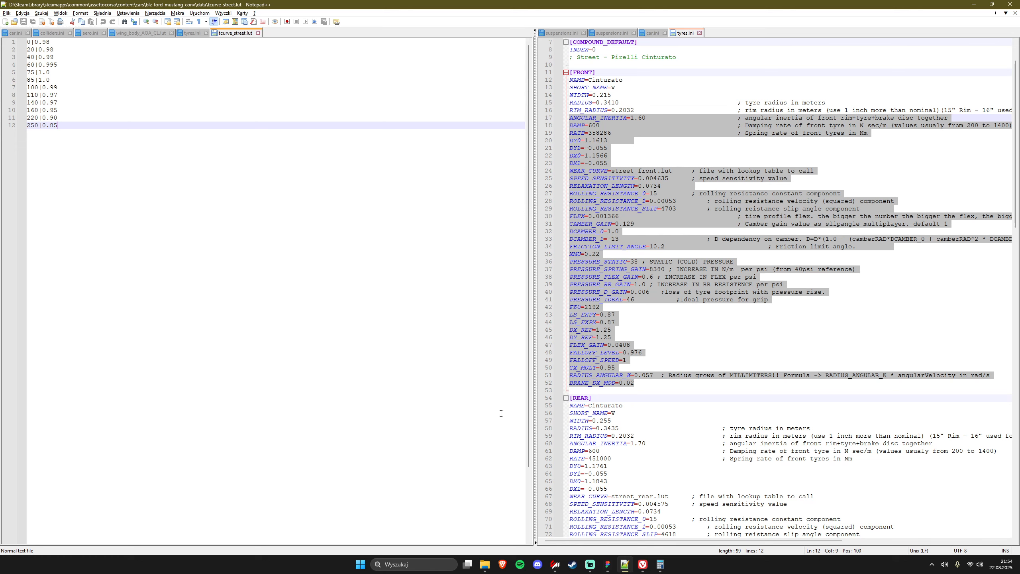
# - Open street_front.lut from the Mustang's data folder in Notepad++
pyautogui.moveTo(485, 563)
pyautogui.click(355, 528)
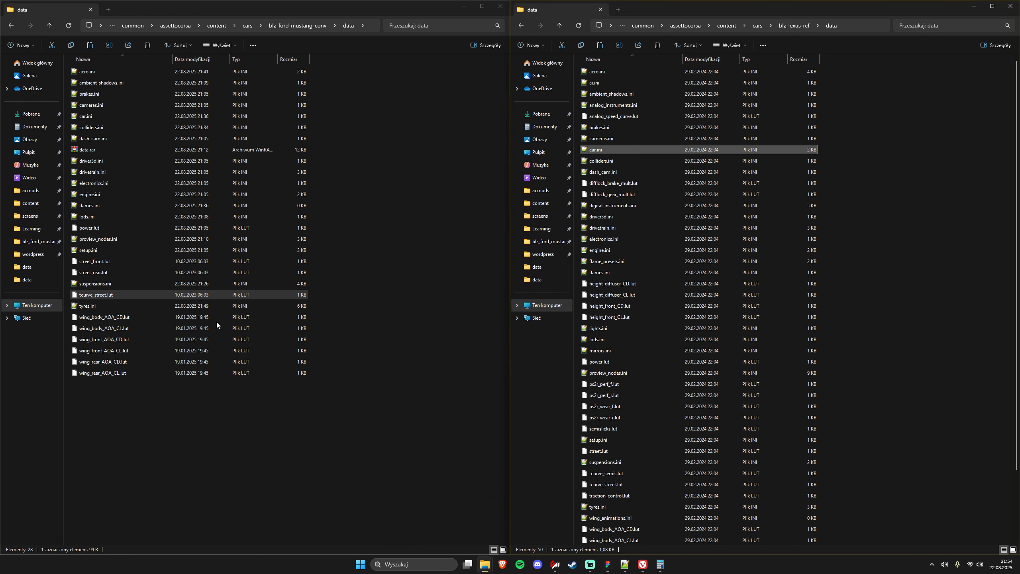
pyautogui.rightClick(115, 262)
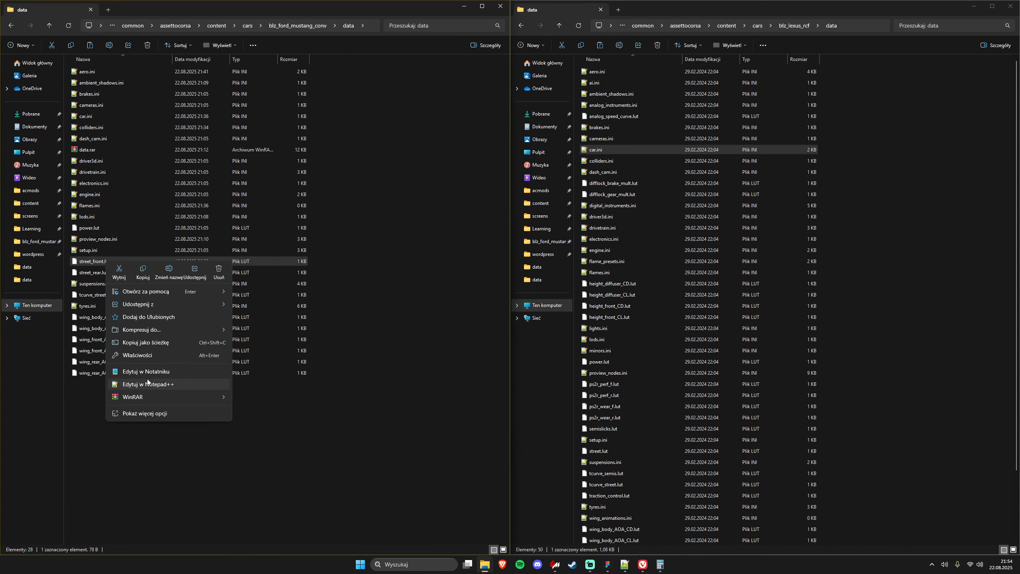
pyautogui.click(147, 383)
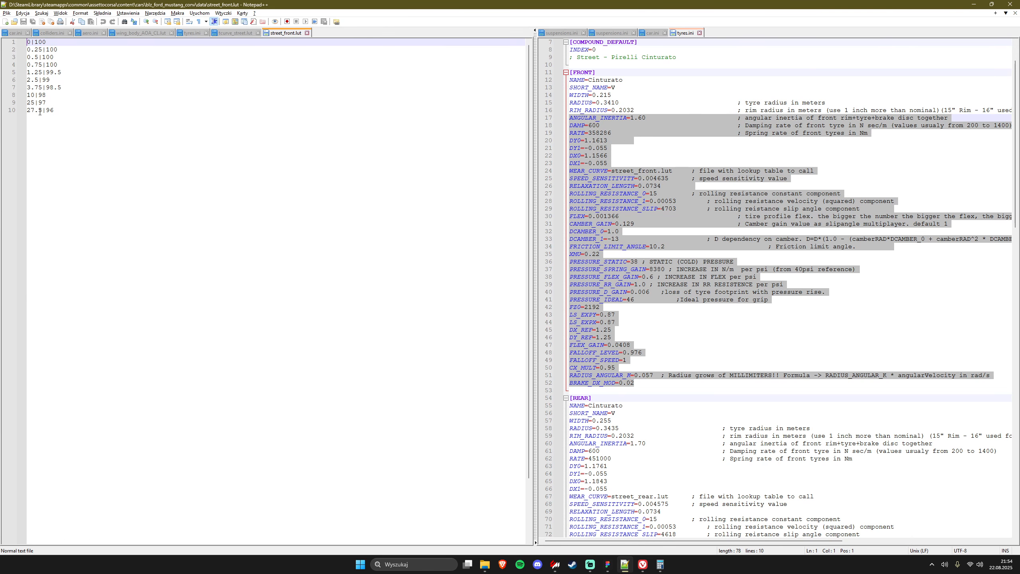
# - Examine the distance and grip percentage pairs in street_front.lut, focusing on the 1.25, 25 and 27.5 entries
pyautogui.moveTo(42, 112); pyautogui.dragTo(31, 106)
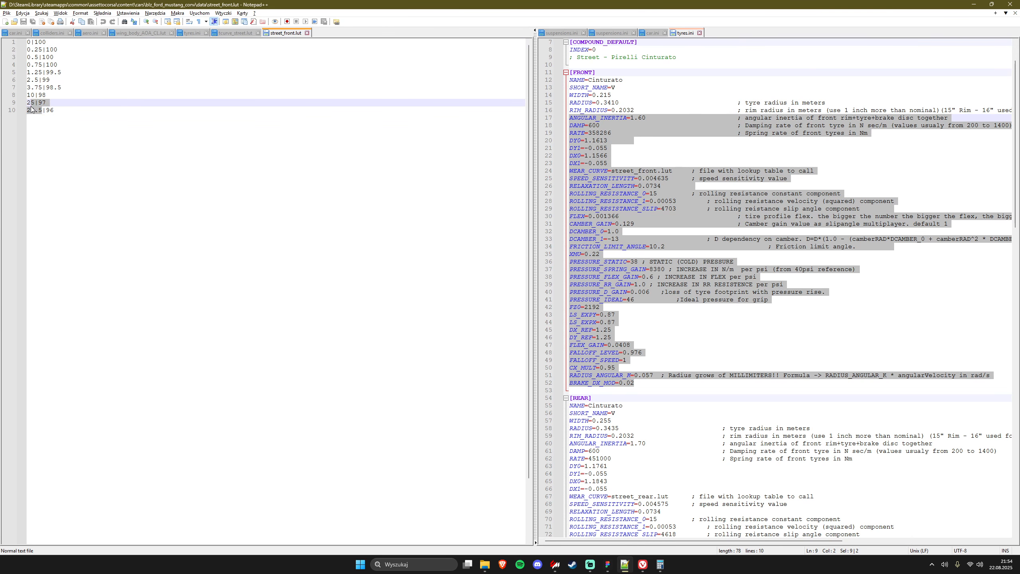
pyautogui.click(36, 81)
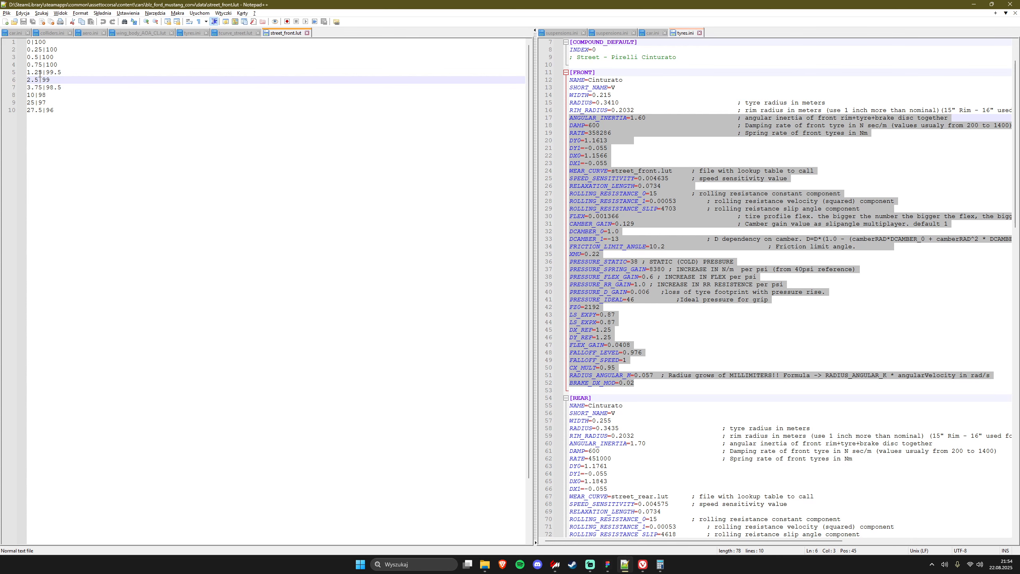
pyautogui.moveTo(42, 73)
pyautogui.mouseDown()
pyautogui.moveTo(28, 72)
pyautogui.moveTo(46, 73)
pyautogui.mouseUp()
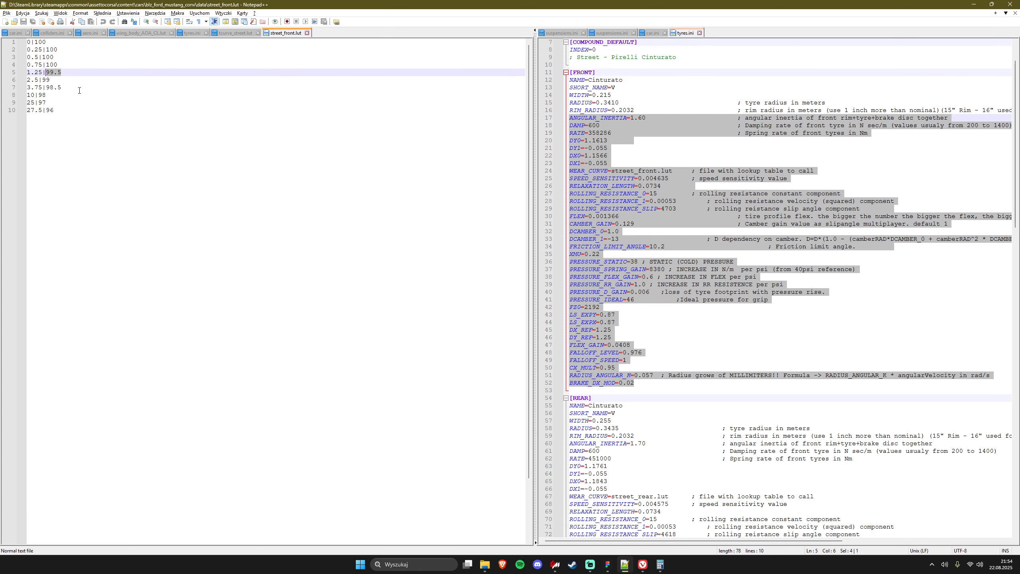
pyautogui.moveTo(42, 110)
pyautogui.mouseDown()
pyautogui.moveTo(14, 115)
pyautogui.moveTo(47, 113)
pyautogui.mouseUp()
pyautogui.click(93, 116)
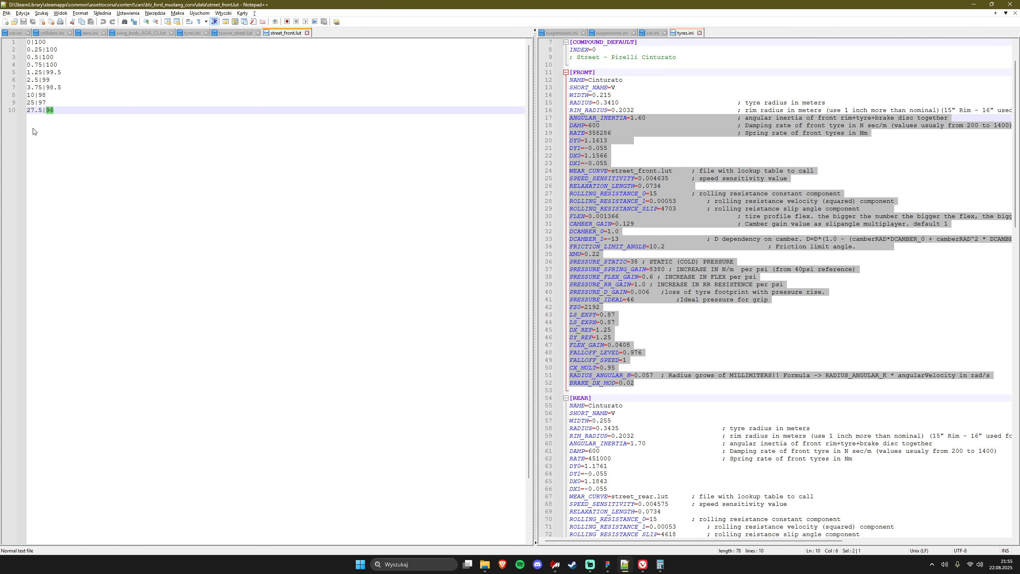
# - Copy mirrors.ini from the blz_lexus_rcf data folder into the Mustang's data folder and open the copy in Notepad++
pyautogui.click(974, 4)
pyautogui.click(354, 405)
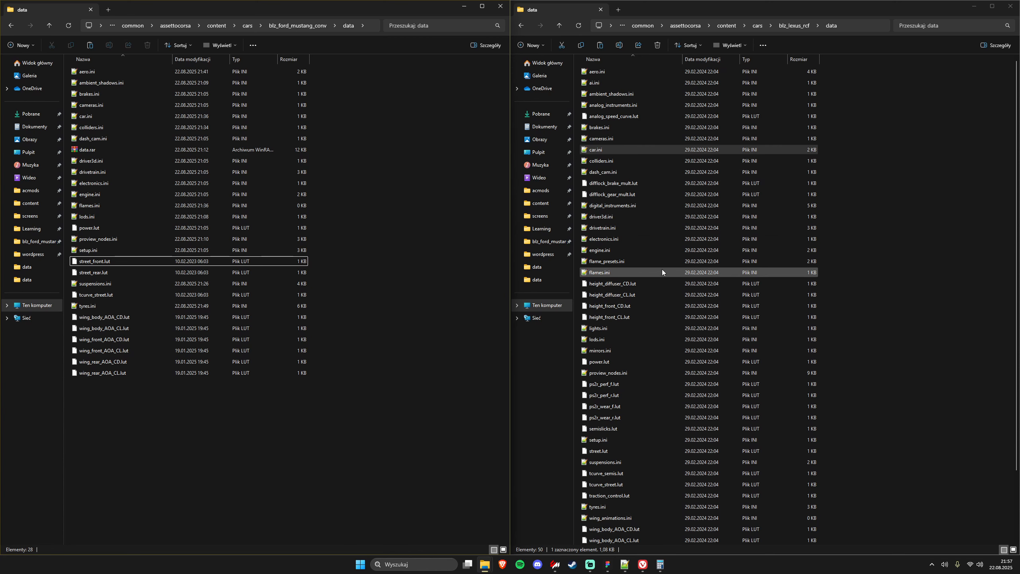
pyautogui.click(625, 351)
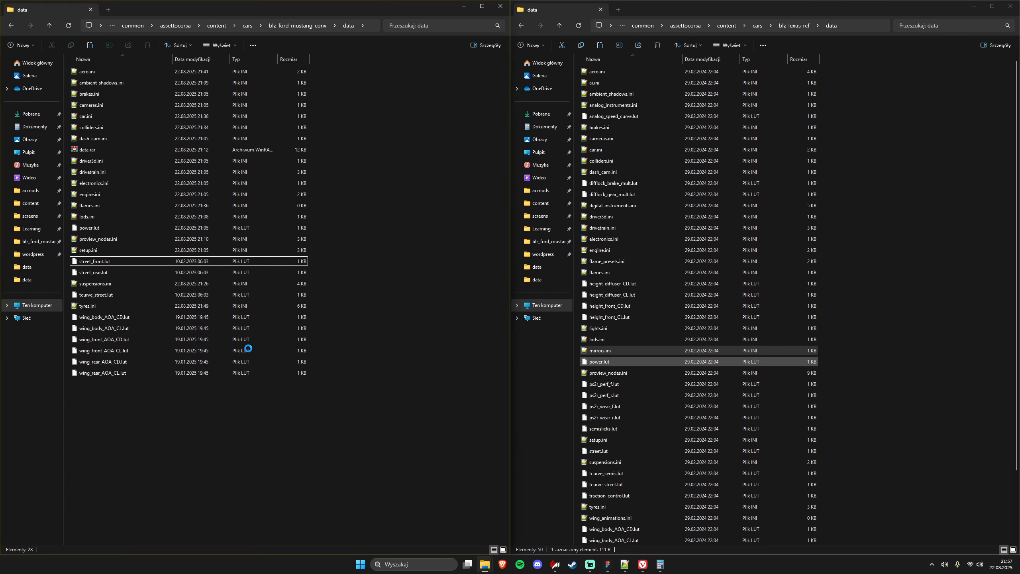
pyautogui.hotkey('ctrl', 'v')
pyautogui.press('Return')
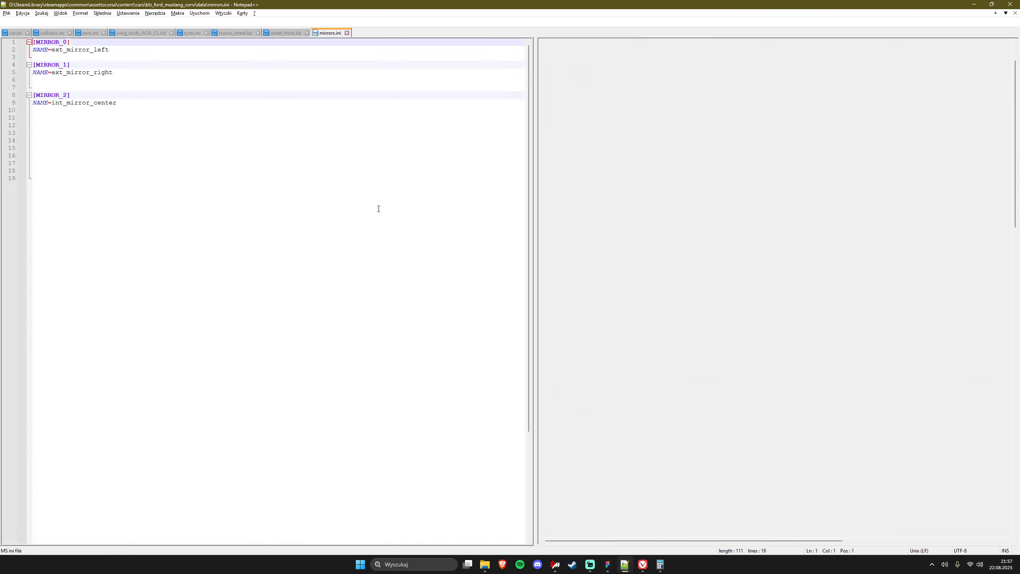
# - Switch to the car showroom and inspect the Mustang's right side mirror for its object name
pyautogui.doubleClick(454, 4)
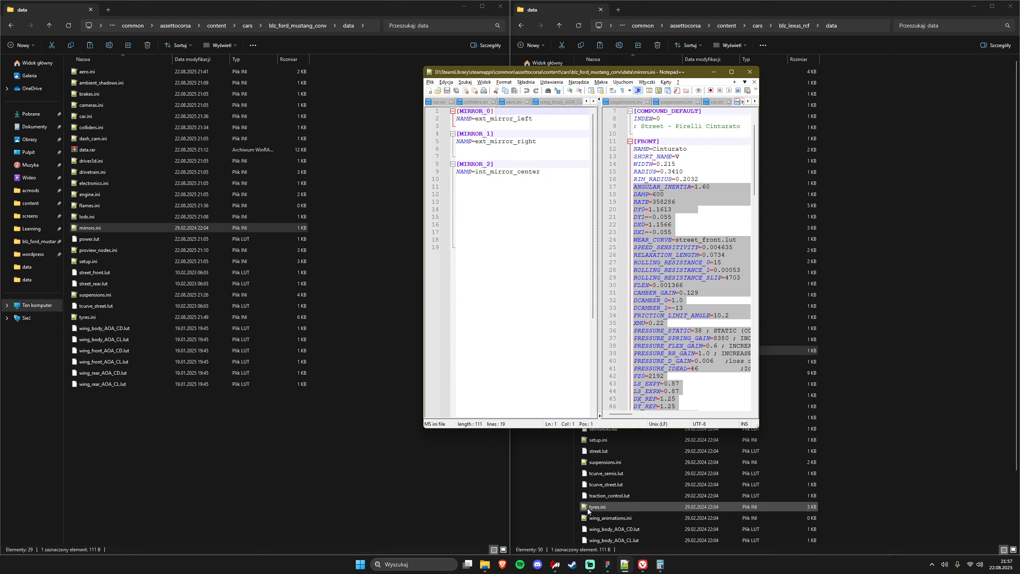
pyautogui.click(555, 565)
pyautogui.click(65, 46)
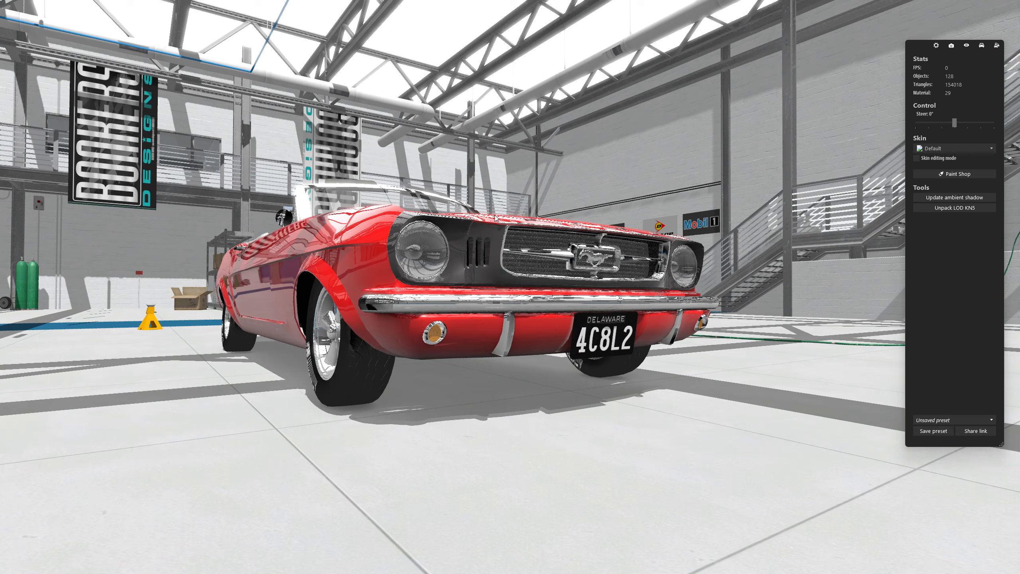
pyautogui.moveTo(495, 218); pyautogui.dragTo(458, 217)
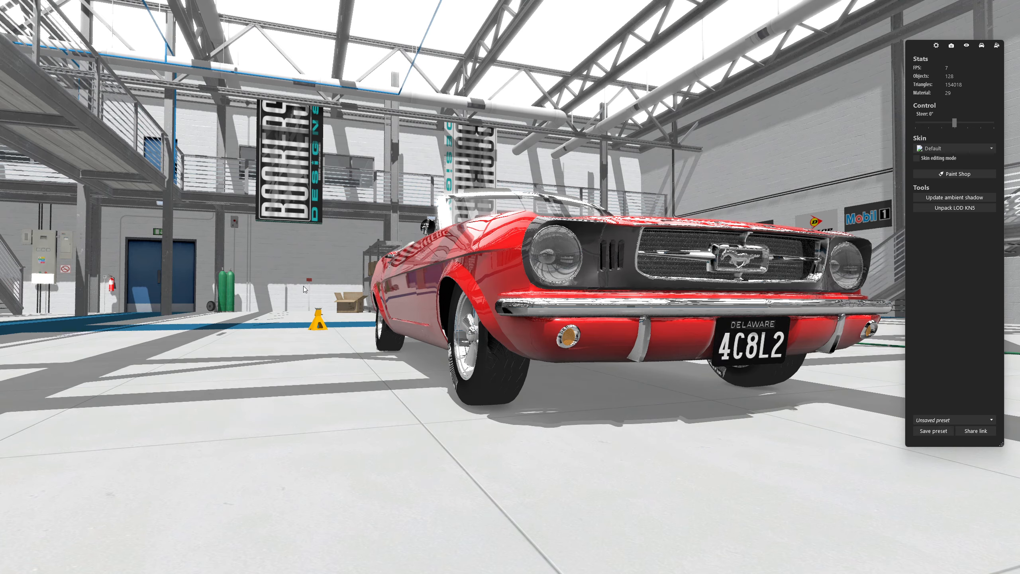
pyautogui.moveTo(303, 285); pyautogui.dragTo(563, 313)
pyautogui.click(563, 313)
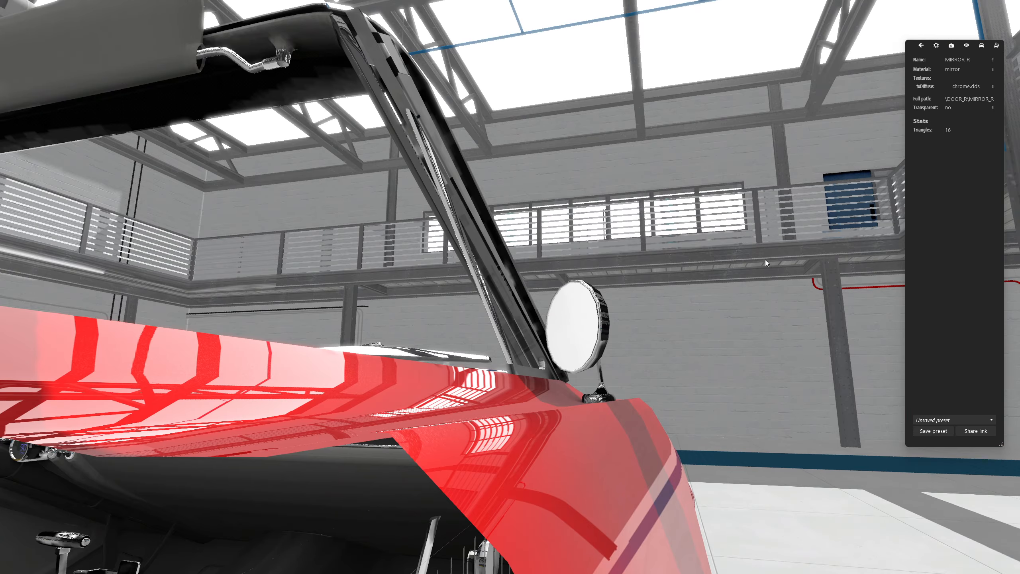
# - Set the NAME of the MIRROR_0 section in mirrors.ini to MIRROR_R
pyautogui.hotkey('alt', 'Tab')
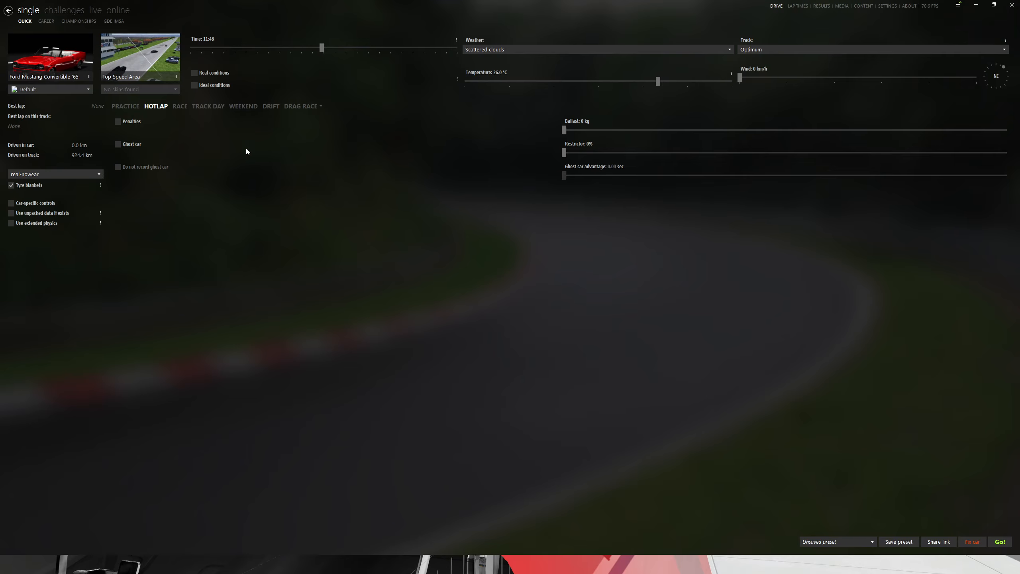
pyautogui.hotkey('alt', 'Tab')
pyautogui.hotkey('alt', 'Tab')
pyautogui.press('Tab')
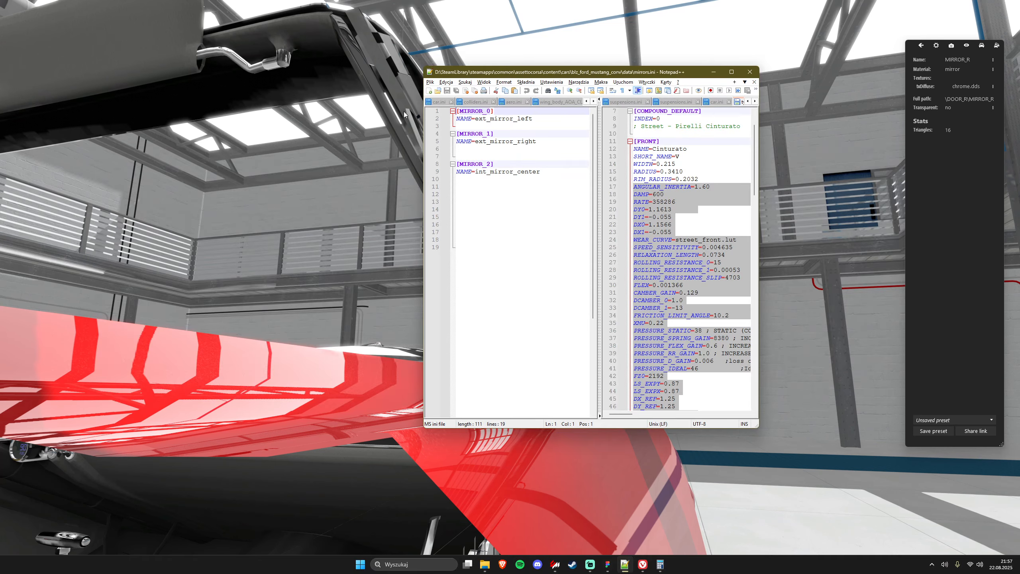
pyautogui.doubleClick(512, 118)
pyautogui.write('MIRROR_R')
# - Look up the left side mirror's object name in the showroom and set the MIRROR_1 section's NAME to MIRROR_L
pyautogui.hotkey('alt', 'Tab')
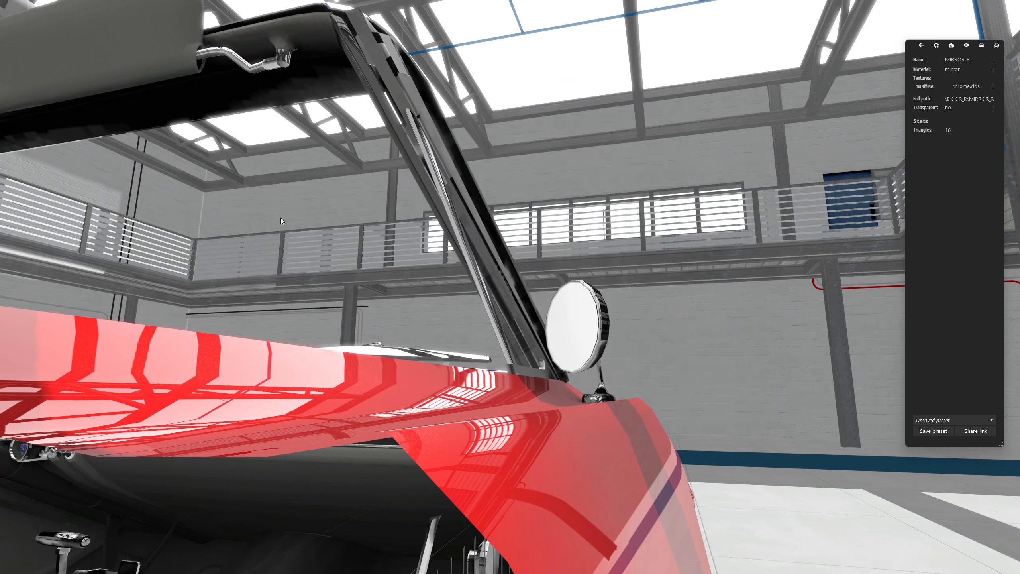
pyautogui.moveTo(280, 218); pyautogui.dragTo(338, 265)
pyautogui.scroll(-3, 338, 265)
pyautogui.scroll(3, 336, 257)
pyautogui.click(326, 236)
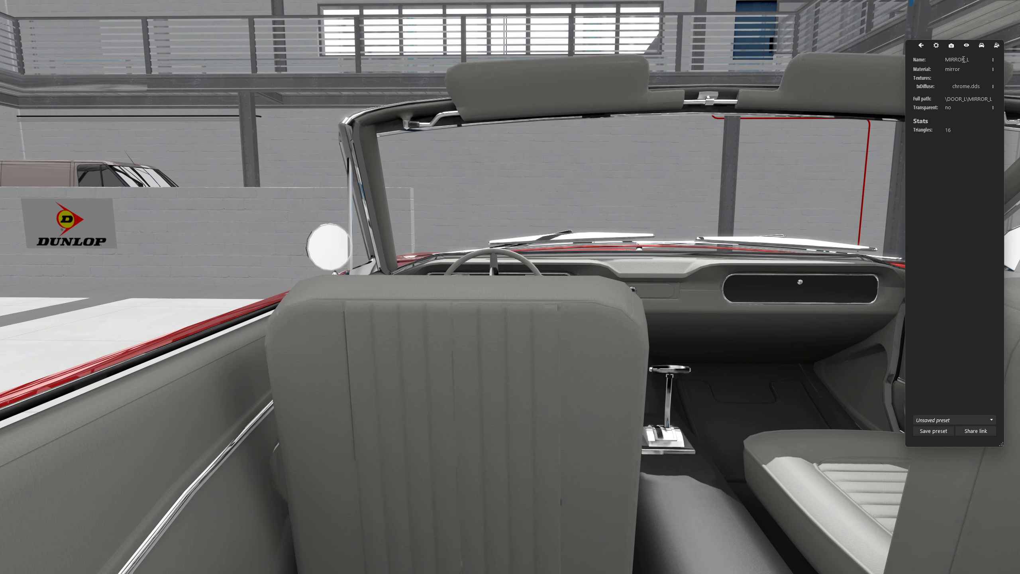
pyautogui.hotkey('alt', 'Tab')
pyautogui.doubleClick(505, 141)
pyautogui.write('MIRROR_L')
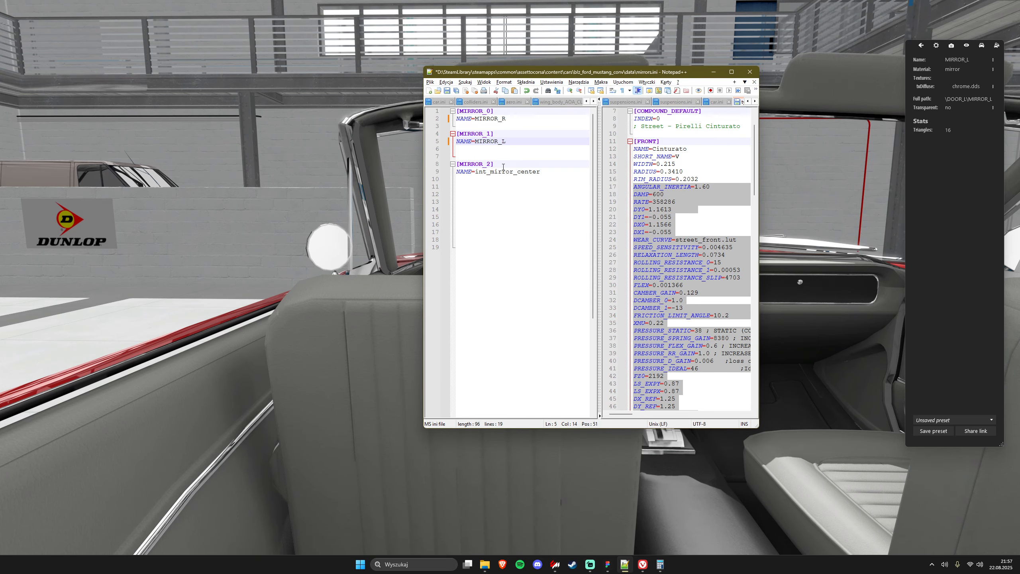
# - Delete the MIRROR_2 section and the trailing blank lines from mirrors.ini, and save the file
pyautogui.moveTo(546, 178); pyautogui.dragTo(448, 160)
pyautogui.press('BackSpace')
pyautogui.press('BackSpace')
pyautogui.press('BackSpace')
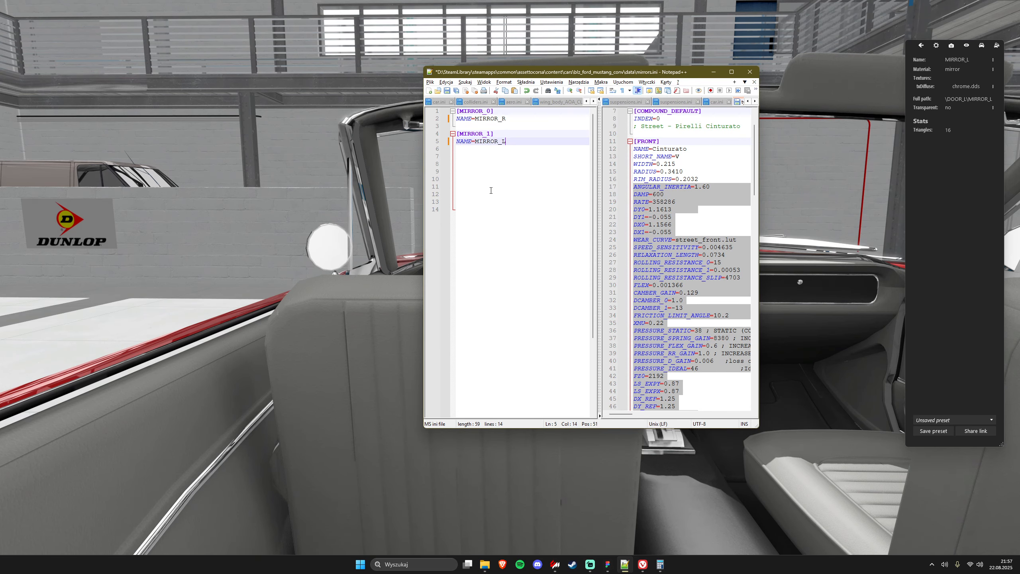
pyautogui.moveTo(490, 189); pyautogui.dragTo(461, 171)
pyautogui.press('BackSpace')
pyautogui.press('BackSpace')
pyautogui.press('BackSpace')
pyautogui.press('BackSpace')
pyautogui.press('BackSpace')
pyautogui.hotkey('ctrl', 's')
pyautogui.moveTo(321, 217); pyautogui.dragTo(638, 318)
pyautogui.scroll(-10, 532, 292)
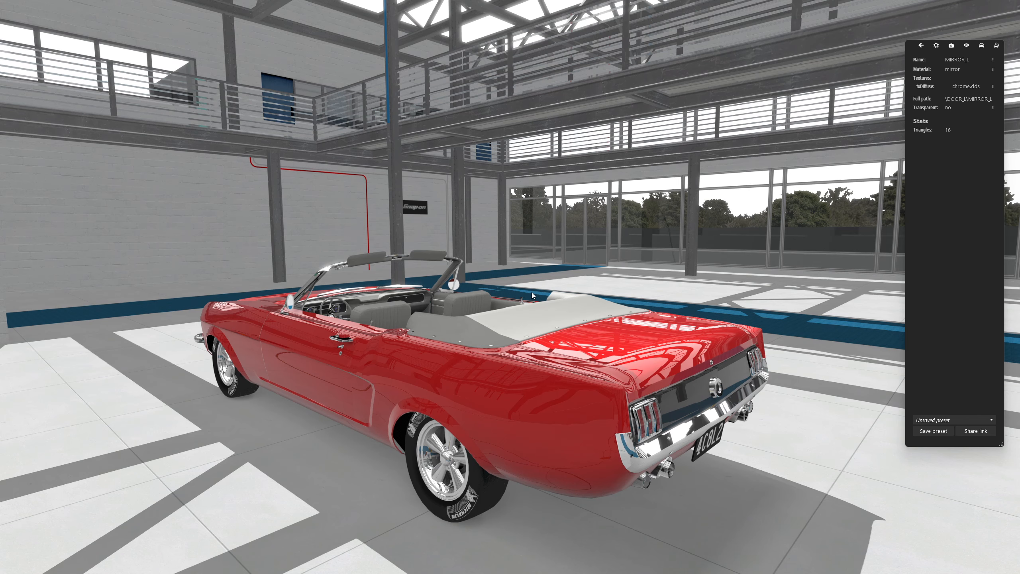
pyautogui.press('Escape')
pyautogui.press('Escape')
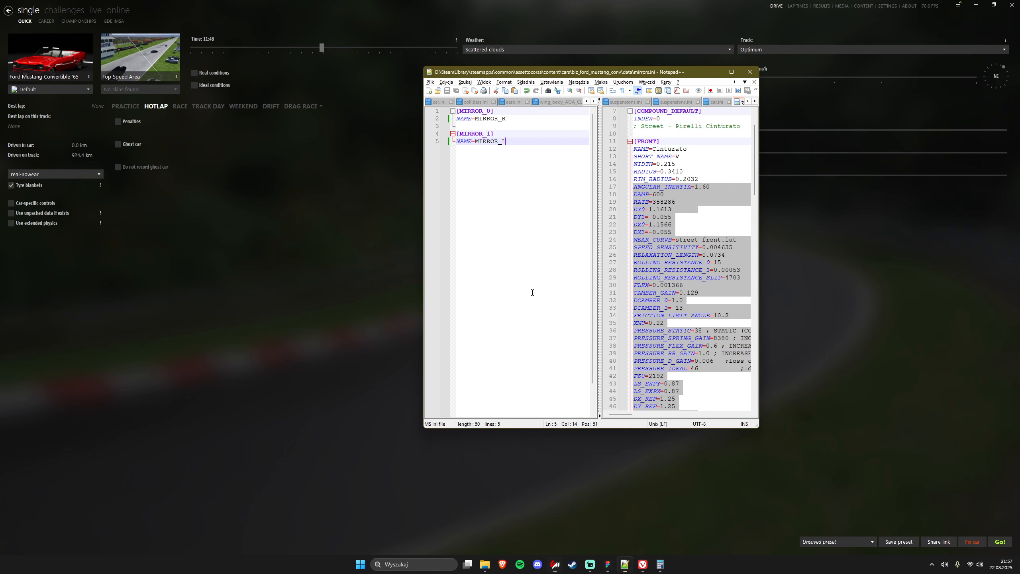
# - Copy flame_presets.ini and flames.ini from the blz_lexus_rcf data folder into the Mustang's data folder, replacing the existing flames.ini
pyautogui.click(485, 565)
pyautogui.click(397, 527)
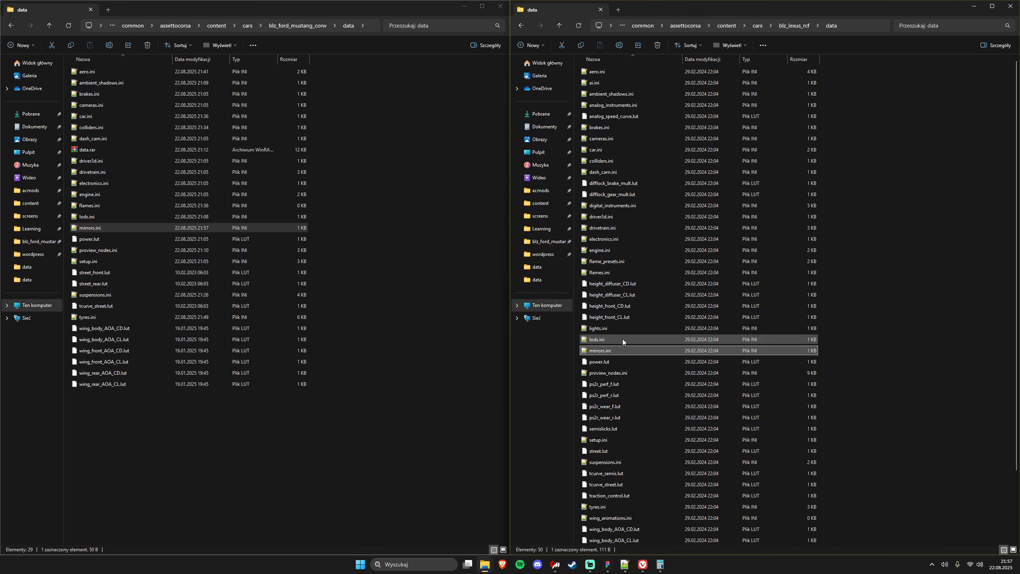
pyautogui.click(670, 287)
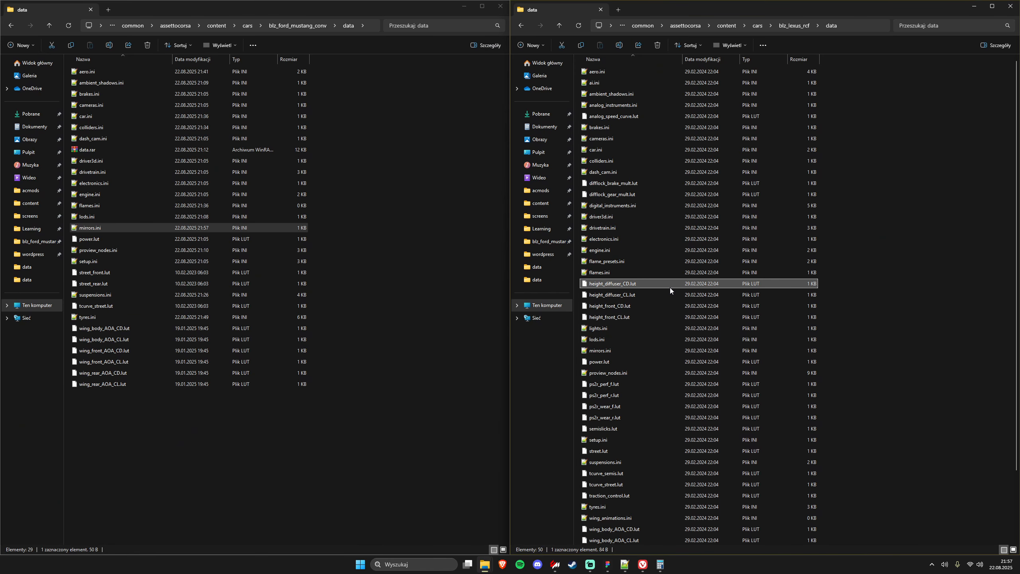
pyautogui.click(614, 261)
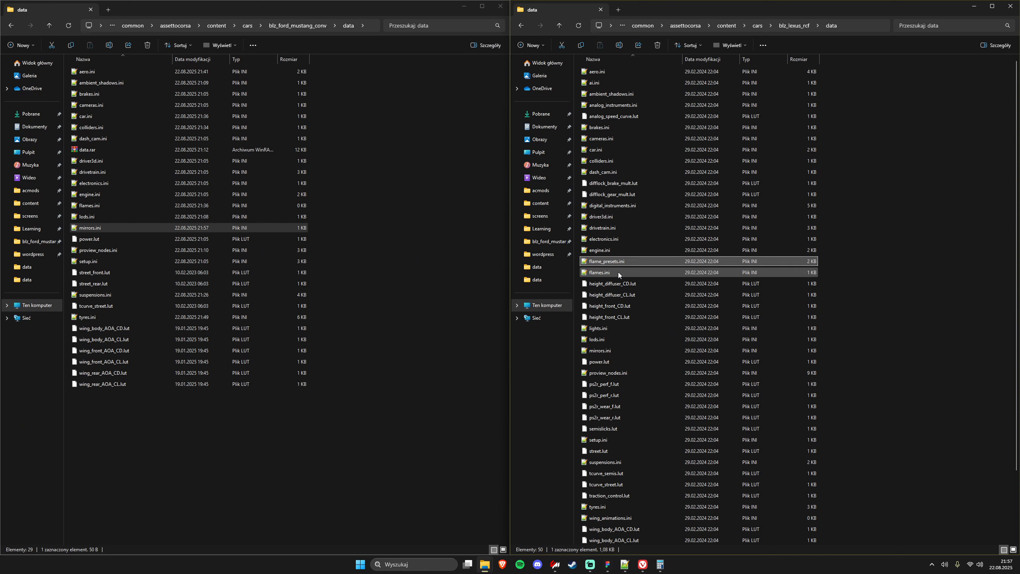
pyautogui.keyDown('ctrl'); pyautogui.click(617, 273); pyautogui.keyUp('ctrl')
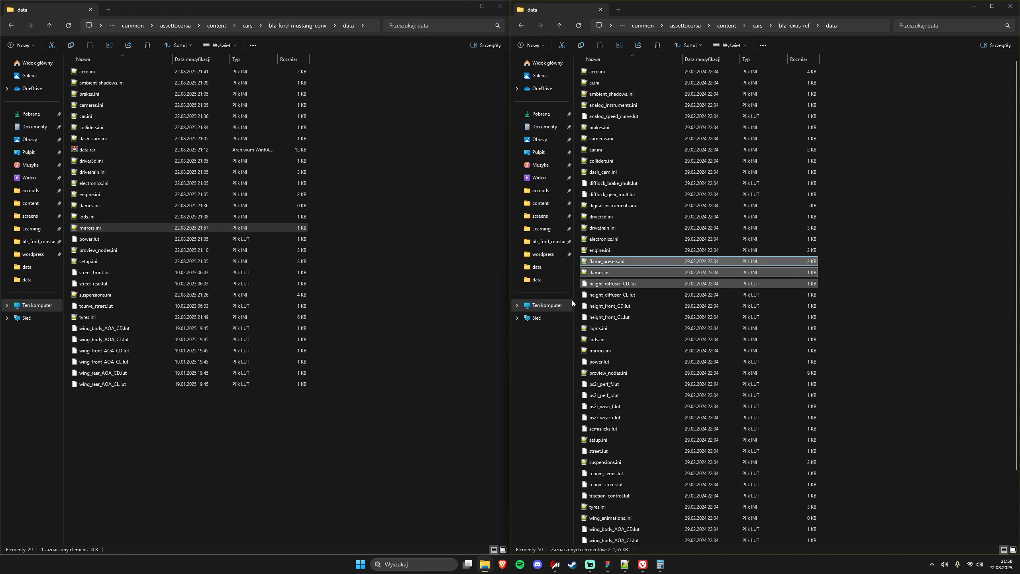
pyautogui.hotkey('ctrl', 'c')
pyautogui.click(333, 410)
pyautogui.hotkey('ctrl', 'v')
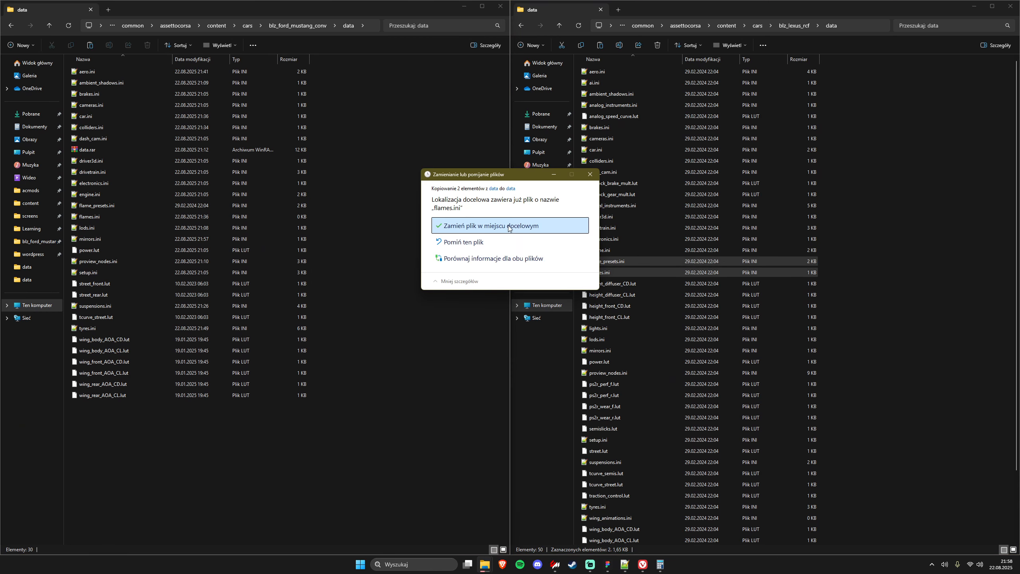
pyautogui.click(536, 241)
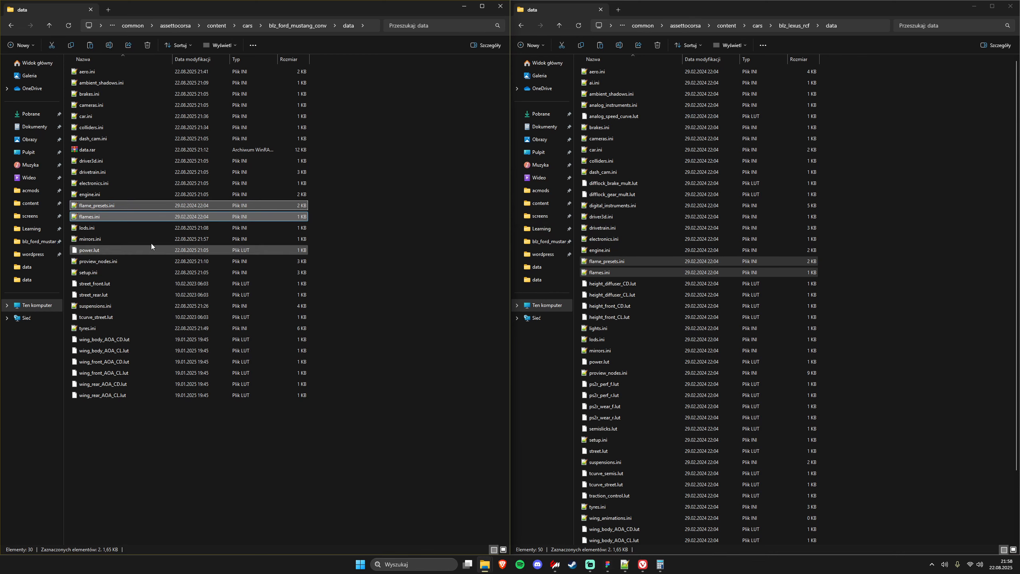
# - Switch to the car showroom and turn on the display of the Mustang's exhaust flame points
pyautogui.click(555, 566)
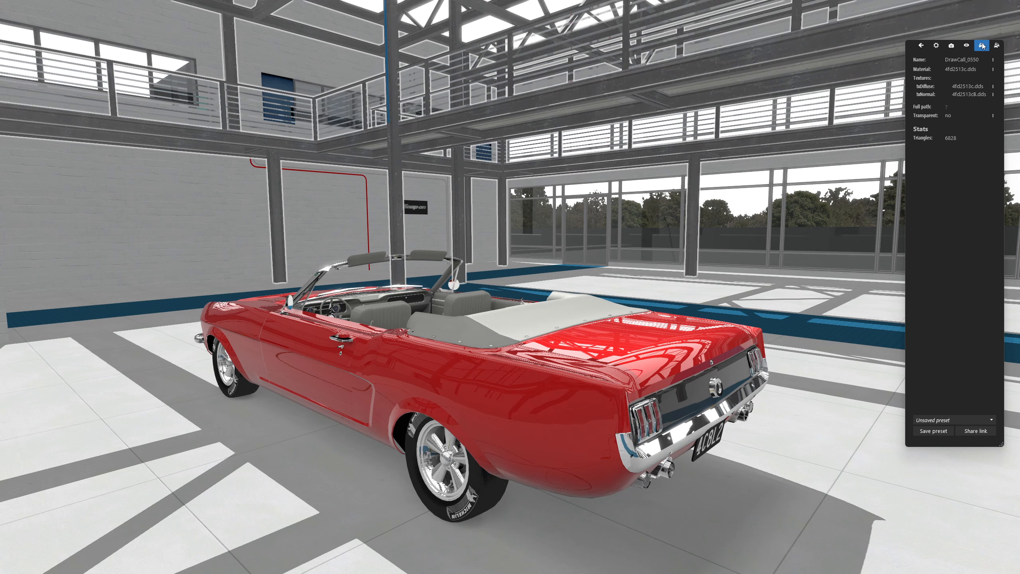
pyautogui.click(982, 45)
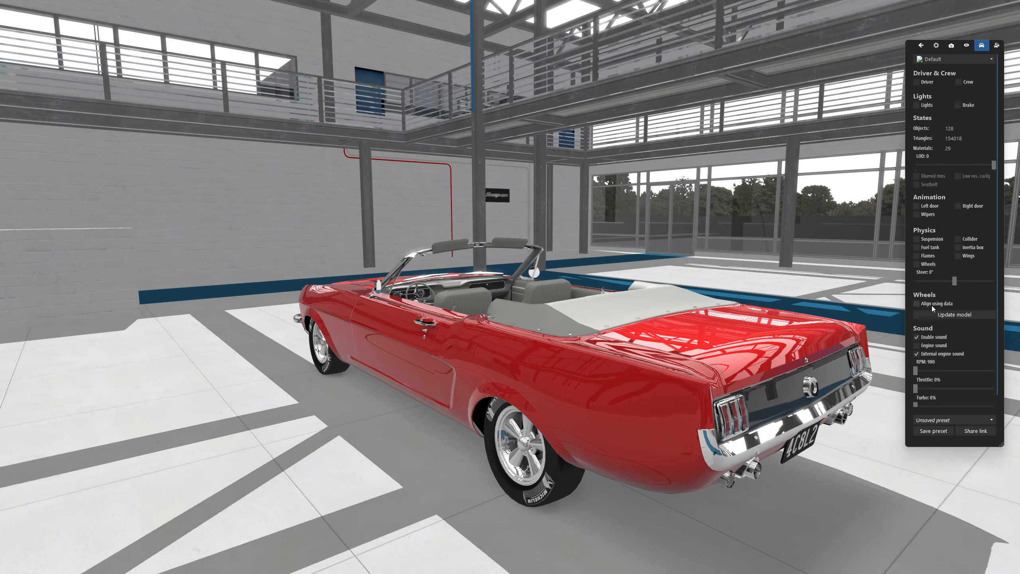
pyautogui.click(939, 304)
pyautogui.click(939, 304)
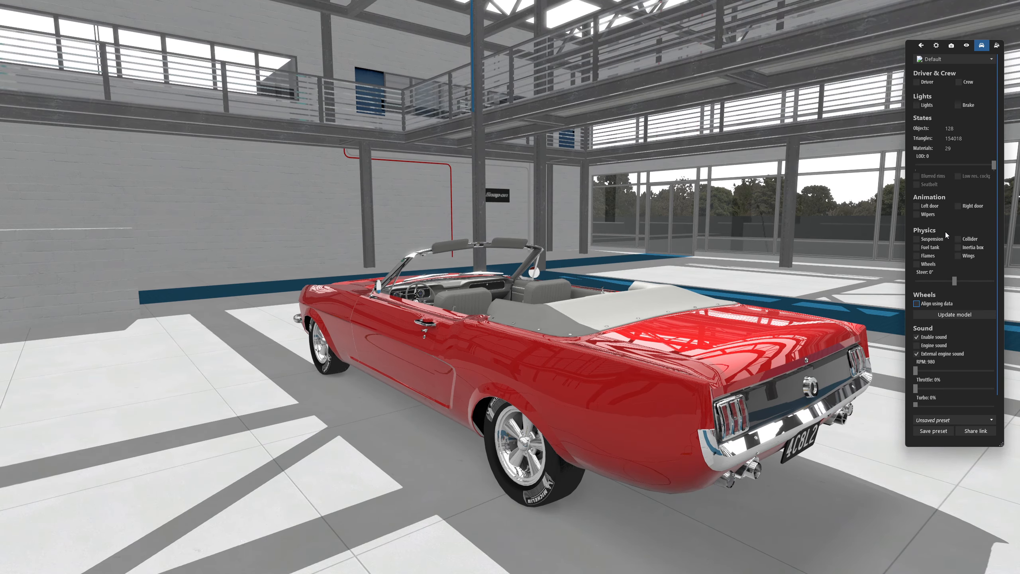
pyautogui.click(932, 255)
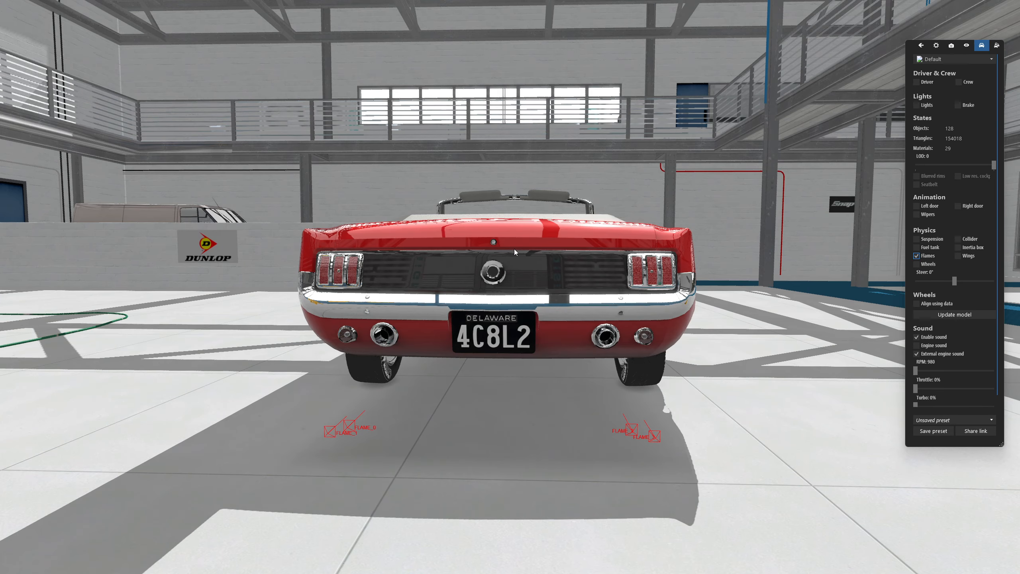
# - Raise the FLAME_0 point from below the rear bumper and shift it sideways to line up with the left exhaust tip
pyautogui.moveTo(514, 249); pyautogui.dragTo(517, 291)
pyautogui.press('w')
pyautogui.press('a')
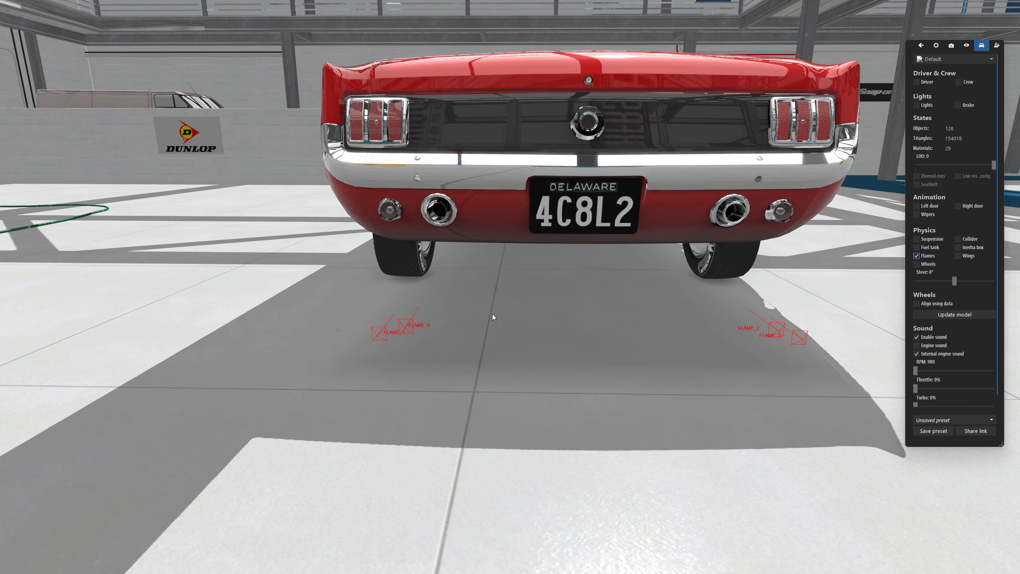
pyautogui.press('ctrl')
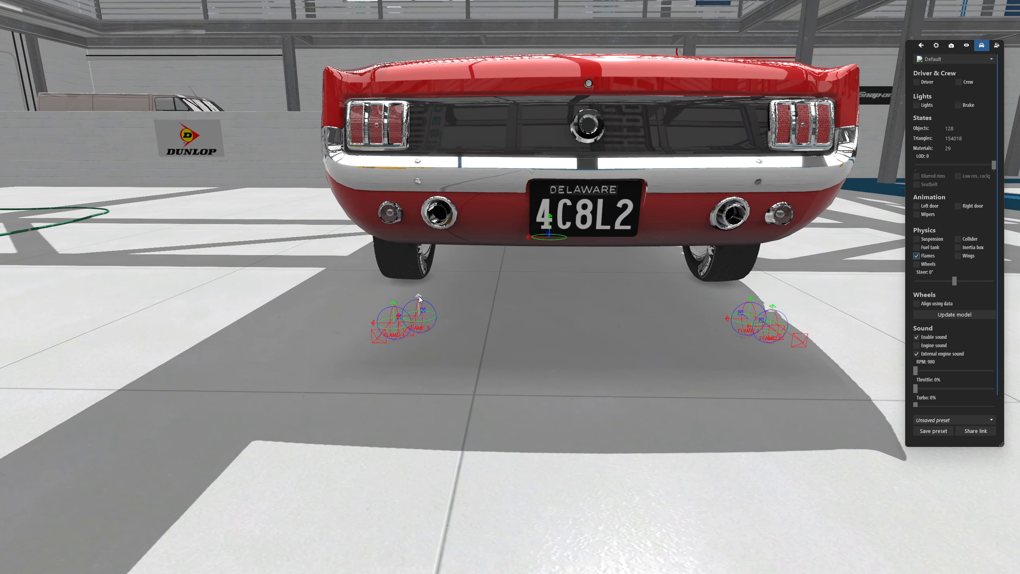
pyautogui.moveTo(420, 296); pyautogui.dragTo(428, 202)
pyautogui.moveTo(341, 162); pyautogui.dragTo(343, 145)
pyautogui.press('w')
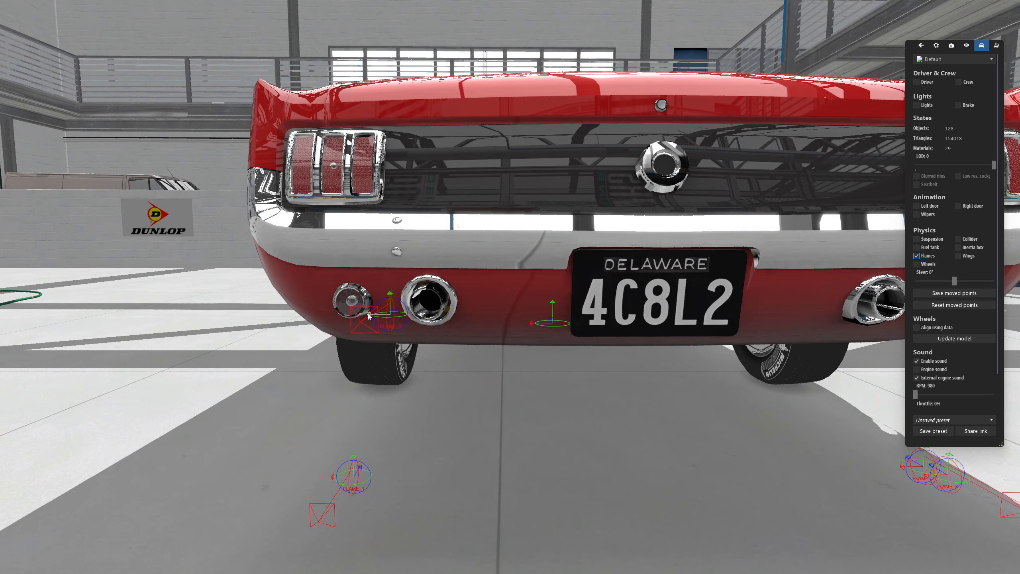
pyautogui.moveTo(368, 315); pyautogui.dragTo(398, 314)
# - Move the FLAME_0 point lengthwise toward the car body so it sits at the exhaust outlet
pyautogui.moveTo(322, 299); pyautogui.dragTo(613, 279)
pyautogui.scroll(-5, 613, 278)
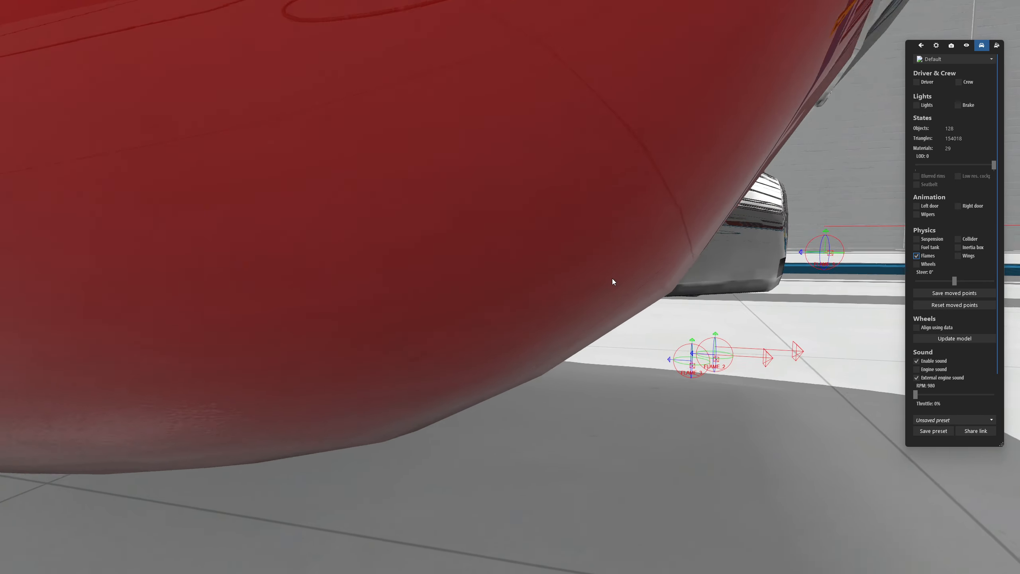
pyautogui.moveTo(721, 238)
pyautogui.mouseDown()
pyautogui.moveTo(659, 281)
pyautogui.moveTo(640, 257)
pyautogui.mouseUp()
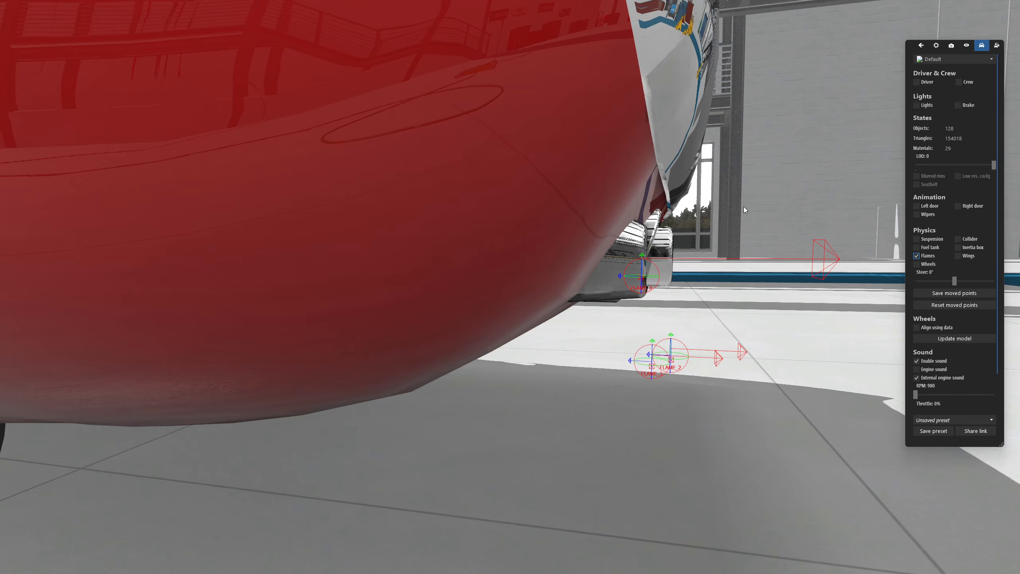
# - Check FLAME_0's placement at the left exhaust tip from behind and from the side, and save the moved points
pyautogui.moveTo(744, 206); pyautogui.dragTo(491, 200)
pyautogui.scroll(-5, 491, 199)
pyautogui.scroll(10, 491, 199)
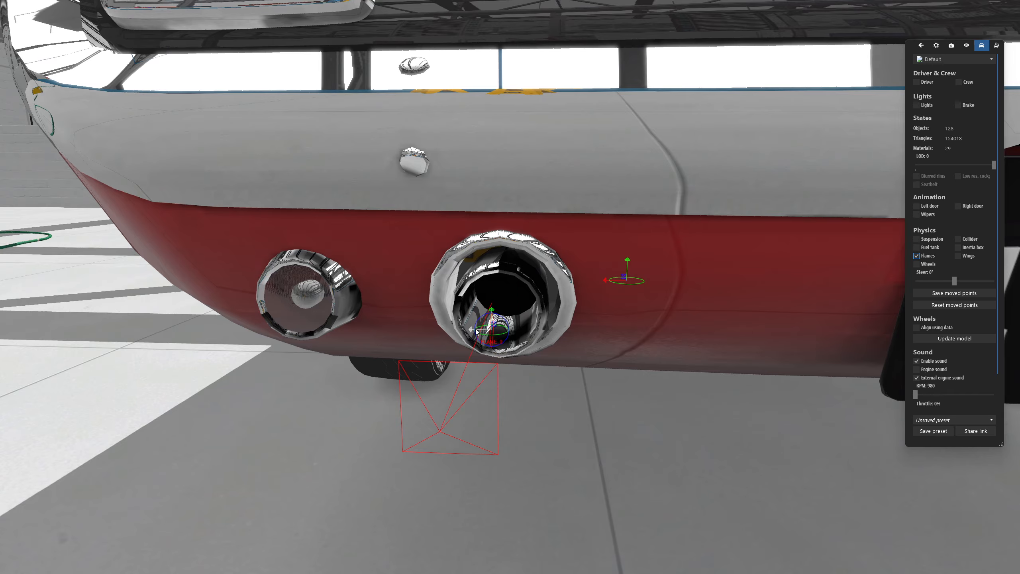
pyautogui.scroll(-3, 428, 293)
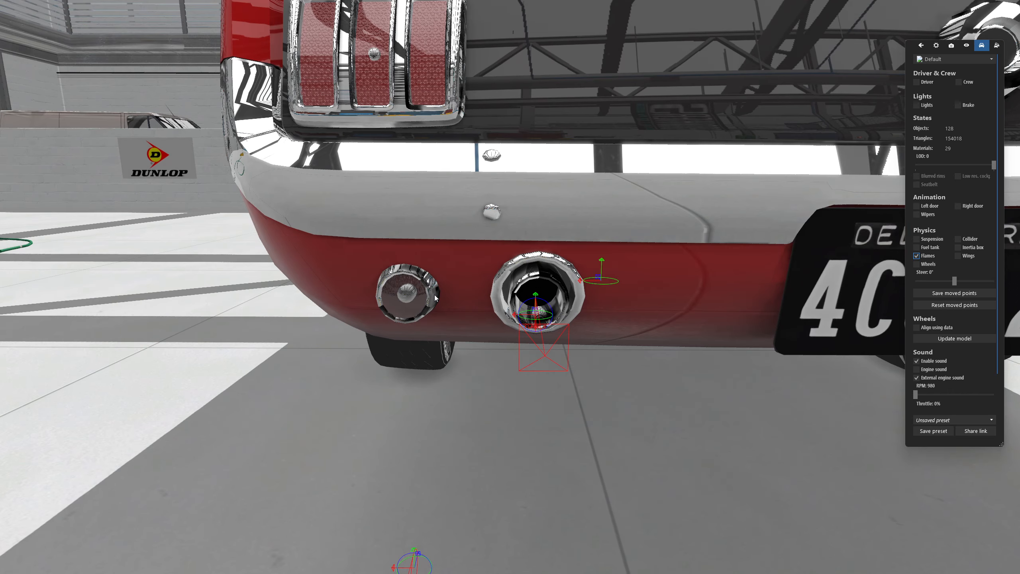
pyautogui.moveTo(436, 297); pyautogui.dragTo(724, 238)
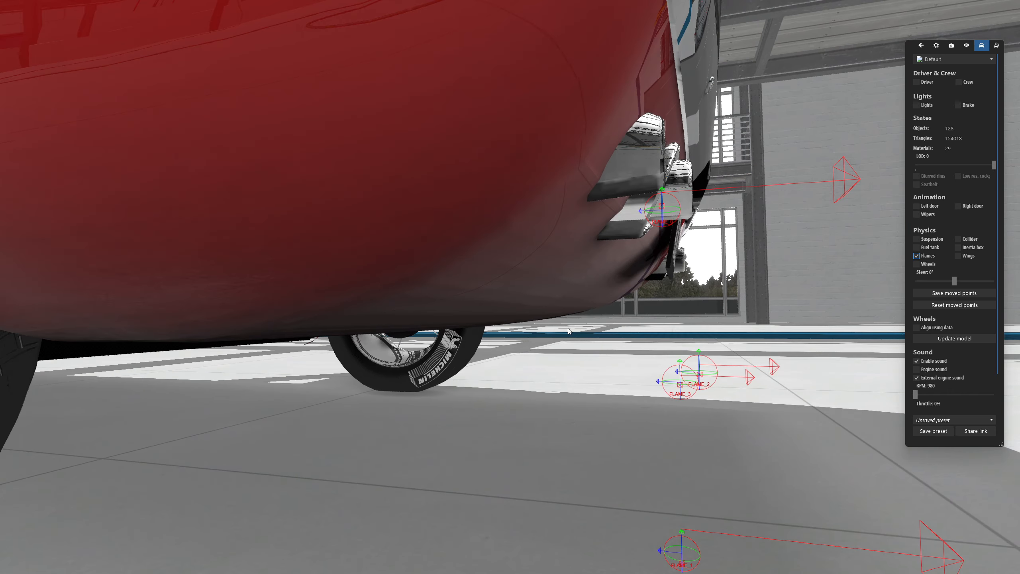
pyautogui.scroll(-3, 574, 319)
pyautogui.moveTo(579, 313); pyautogui.dragTo(550, 285)
pyautogui.scroll(4, 540, 299)
pyautogui.scroll(-2, 530, 313)
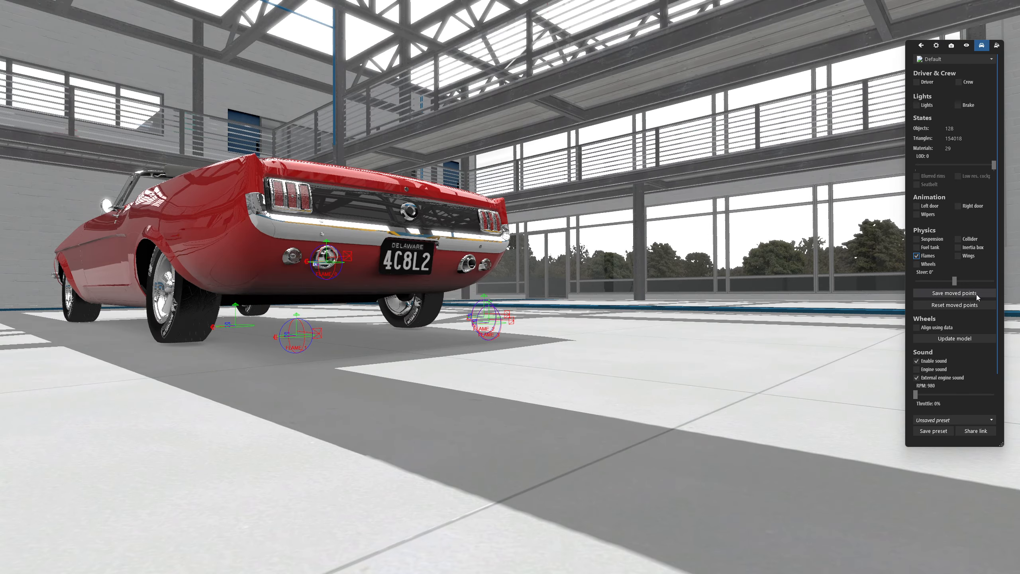
pyautogui.click(977, 295)
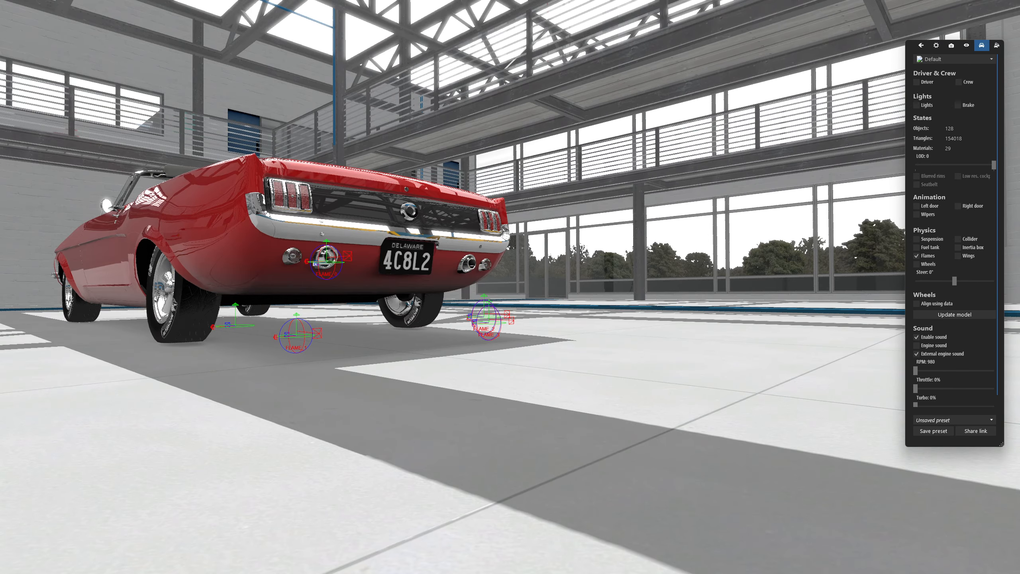
# - Switch to the Mustang's data folder and open its flames.ini in the text editor
pyautogui.hotkey('alt', 'Tab')
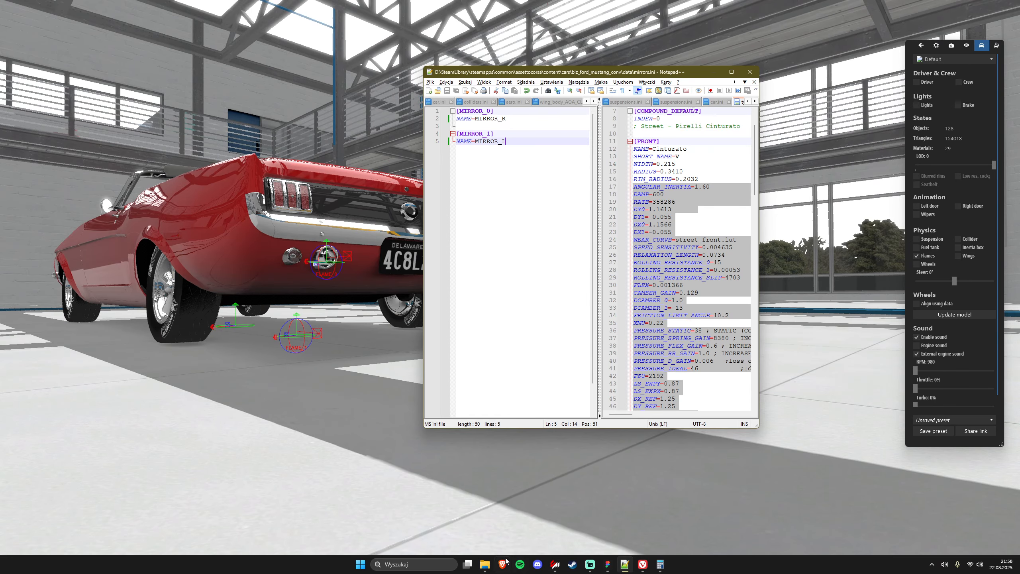
pyautogui.moveTo(485, 564)
pyautogui.click(476, 528)
pyautogui.click(260, 185)
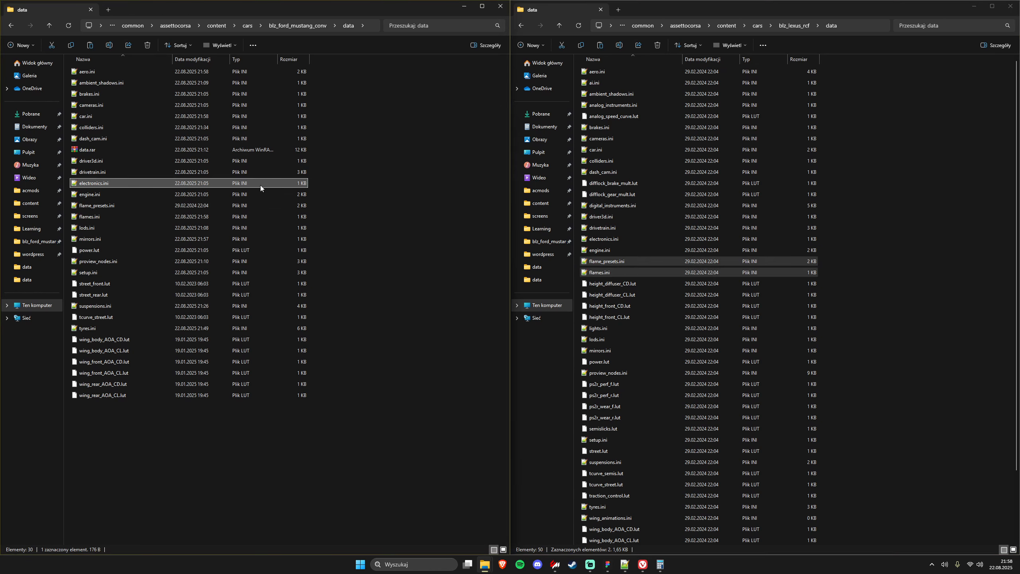
pyautogui.press('Down')
pyautogui.press('Down')
pyautogui.press('Down')
pyautogui.press('Return')
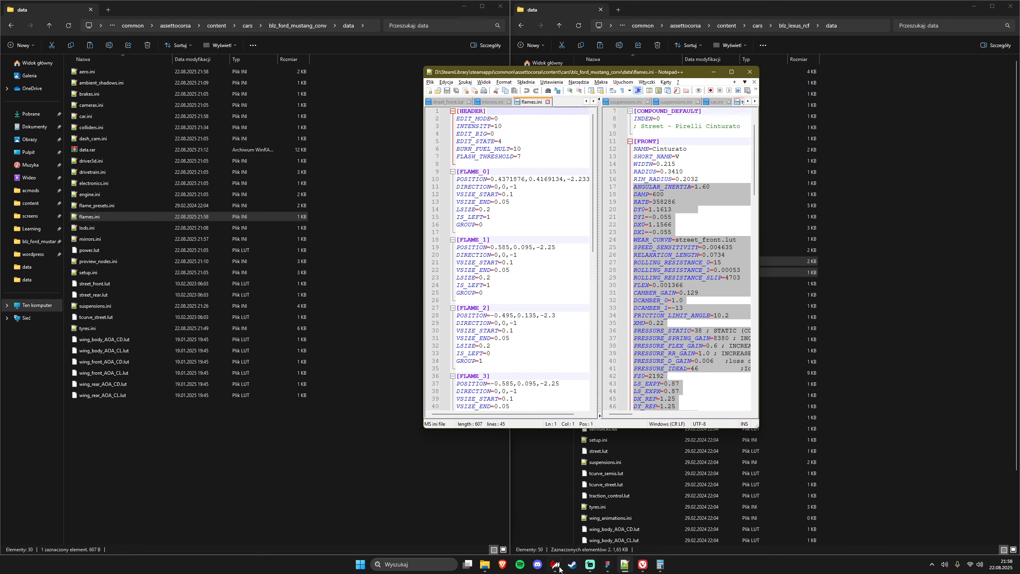
# - Bring the showroom view up behind the text editor and widen the flames.ini pane across the whole editor window
pyautogui.moveTo(555, 564)
pyautogui.click(578, 540)
pyautogui.hotkey('alt', 'Tab')
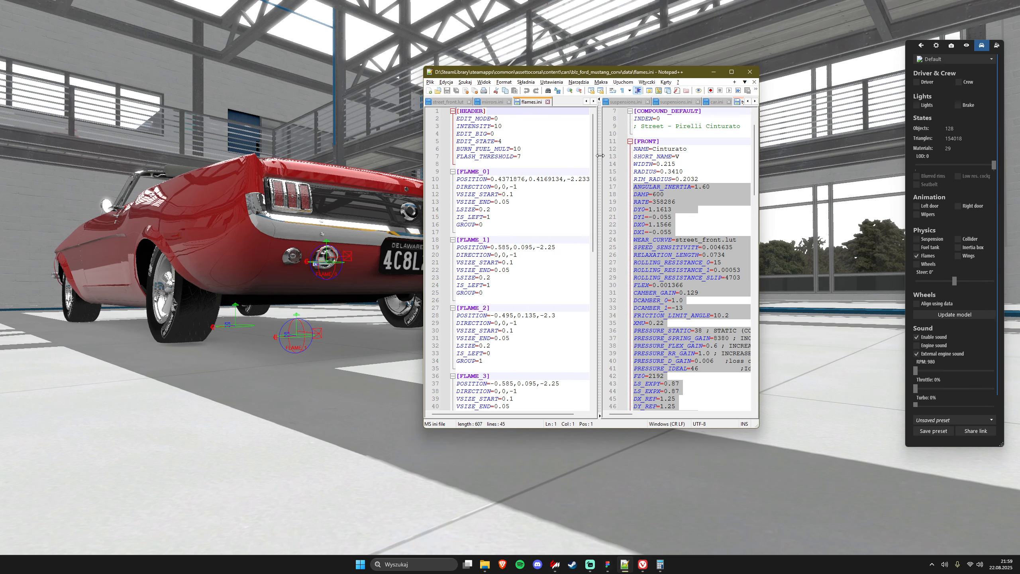
pyautogui.moveTo(600, 155); pyautogui.dragTo(759, 161)
pyautogui.scroll(-4, 595, 331)
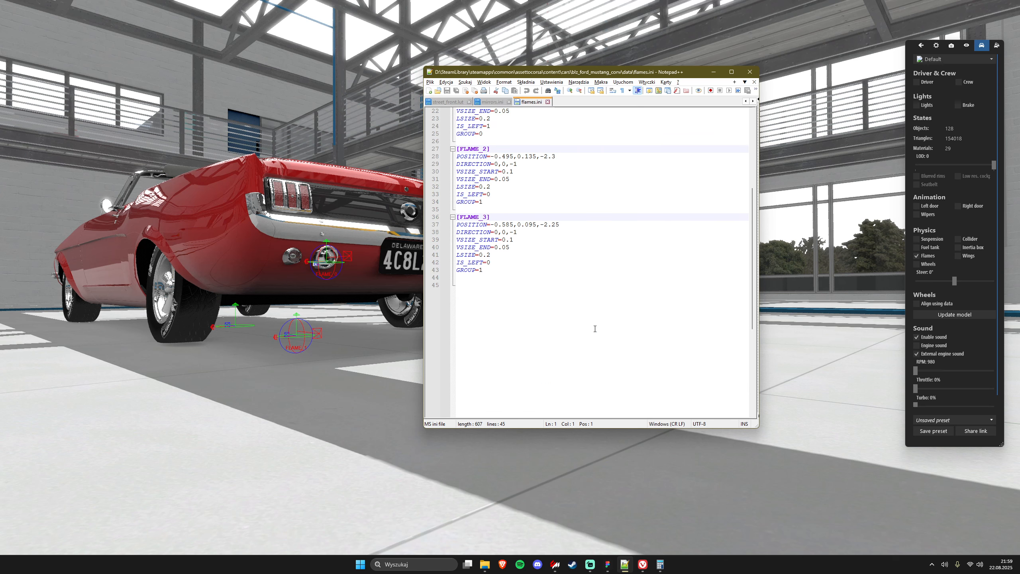
# - Delete the FLAME_1, FLAME_2 and FLAME_3 sections from flames.ini and save the file
pyautogui.moveTo(522, 375); pyautogui.dragTo(443, 195)
pyautogui.press('BackSpace')
pyautogui.press('BackSpace')
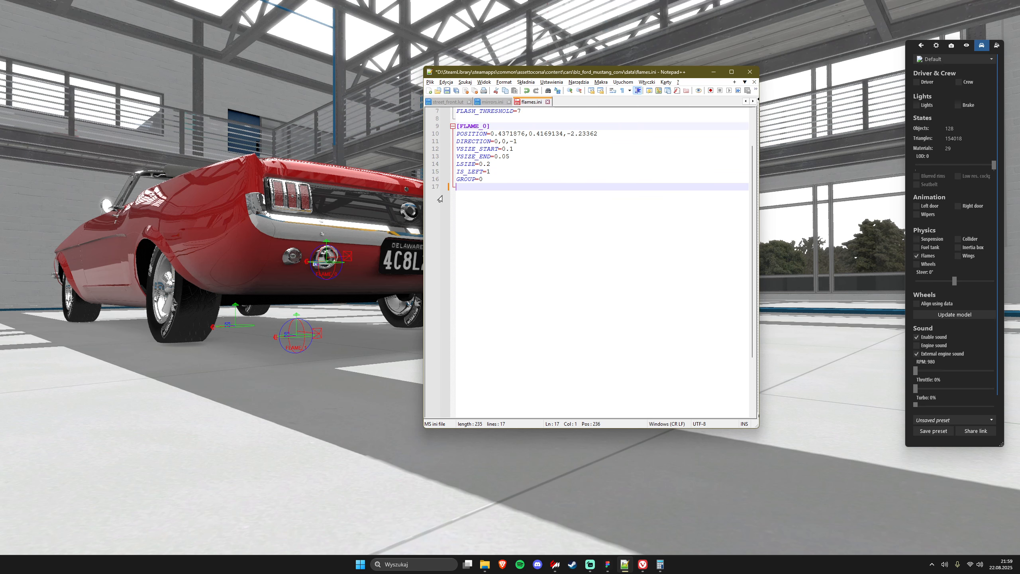
pyautogui.press('BackSpace')
pyautogui.hotkey('ctrl', 's')
# - Duplicate the FLAME_0 section below itself, separated by a blank line, and rename the copy FLAME_1
pyautogui.hotkey('shift', 'Home')
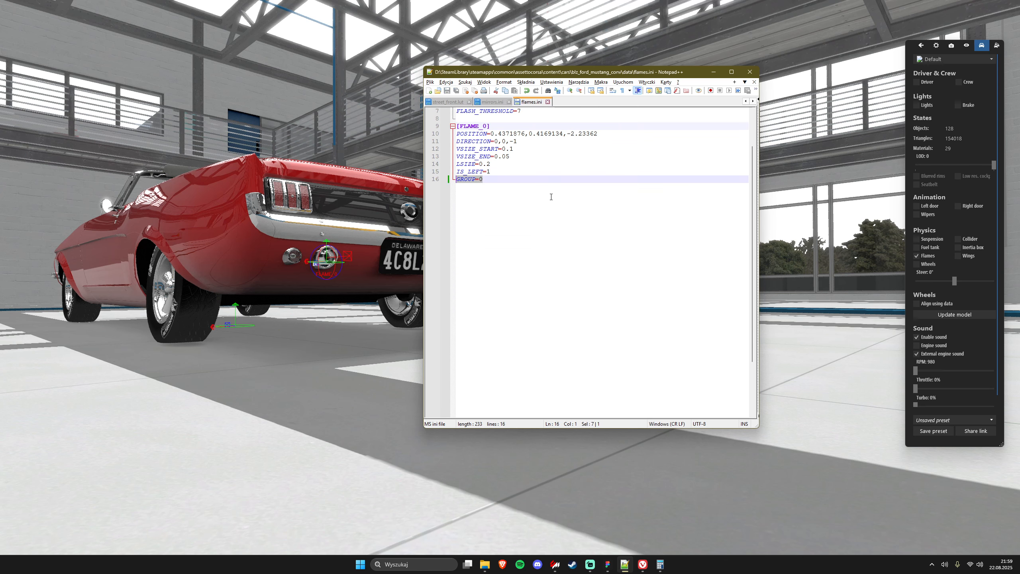
pyautogui.hotkey('shift', 'Up')
pyautogui.hotkey('shift', 'Up')
pyautogui.hotkey('shift', 'Up')
pyautogui.hotkey('shift', 'Up')
pyautogui.hotkey('shift', 'Up')
pyautogui.hotkey('shift', 'Up')
pyautogui.hotkey('shift', 'Up')
pyautogui.hotkey('ctrl', 'c')
pyautogui.press('Left')
pyautogui.hotkey('ctrl', 'v')
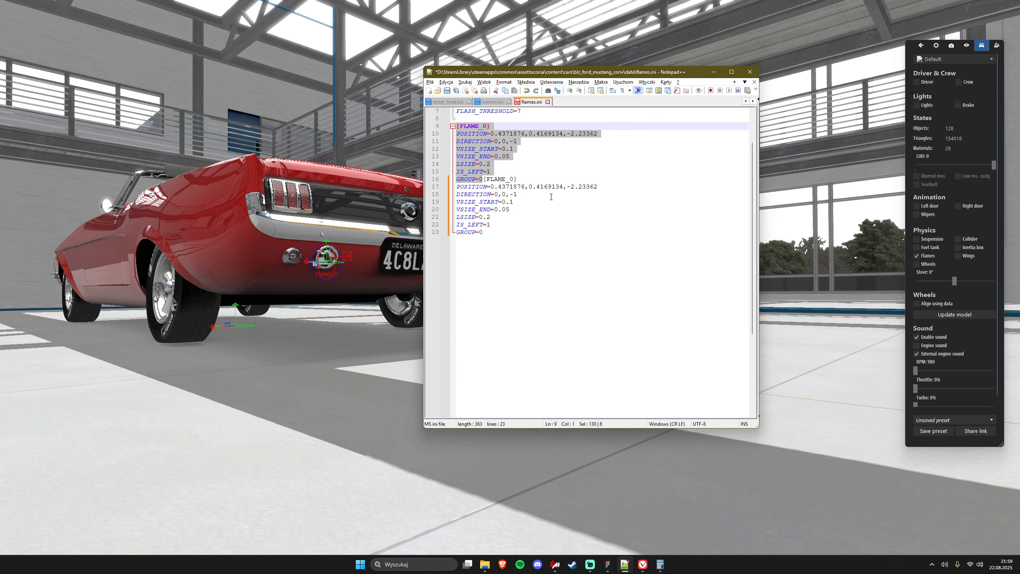
pyautogui.press('Return')
pyautogui.press('Return')
pyautogui.press('Down')
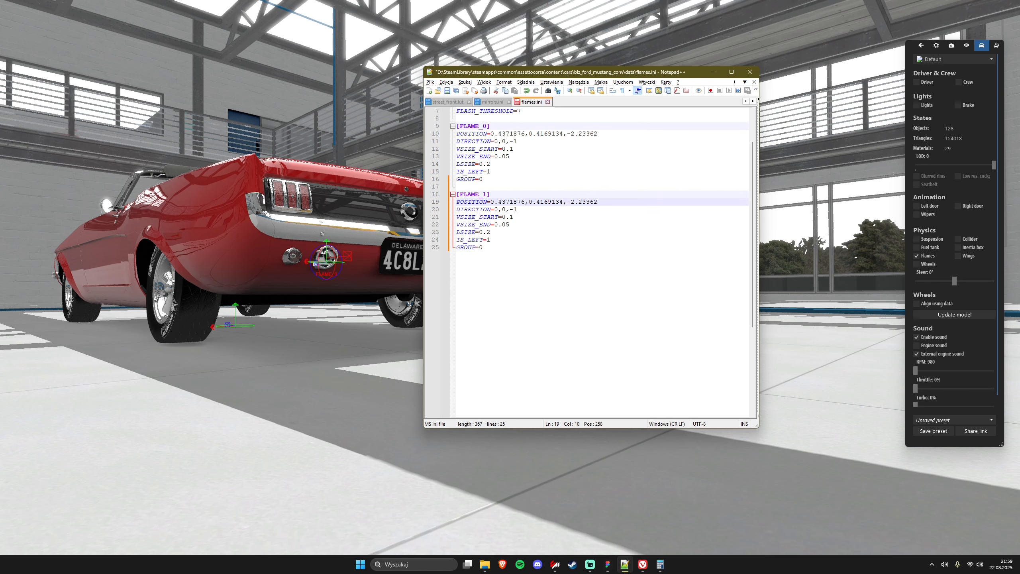
# - Move the editor clear of the car, make FLAME_1's first position value negative (-0.4371876), and save flames.ini
pyautogui.moveTo(527, 66); pyautogui.dragTo(717, 160)
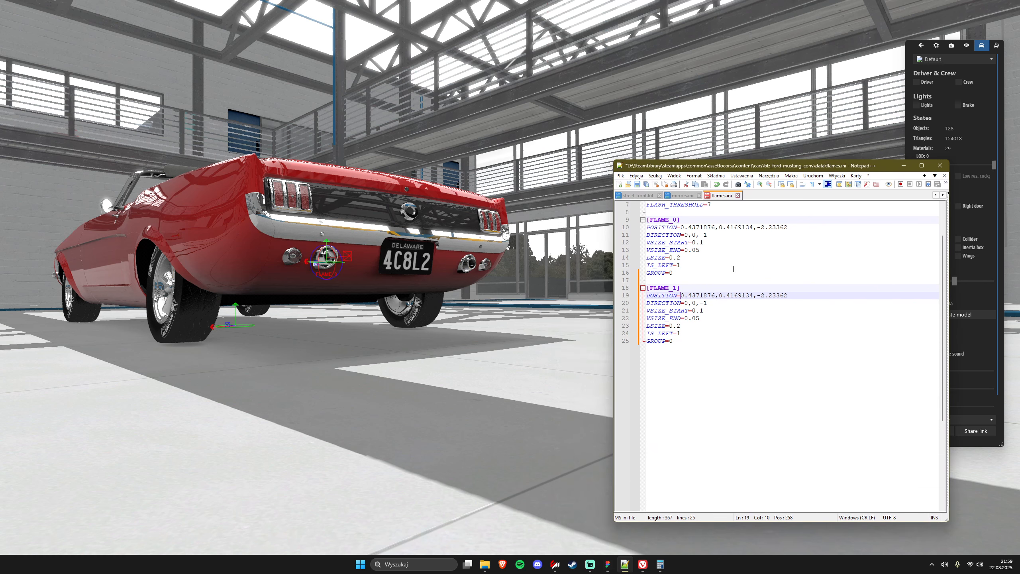
pyautogui.write('-')
pyautogui.hotkey('ctrl', 's')
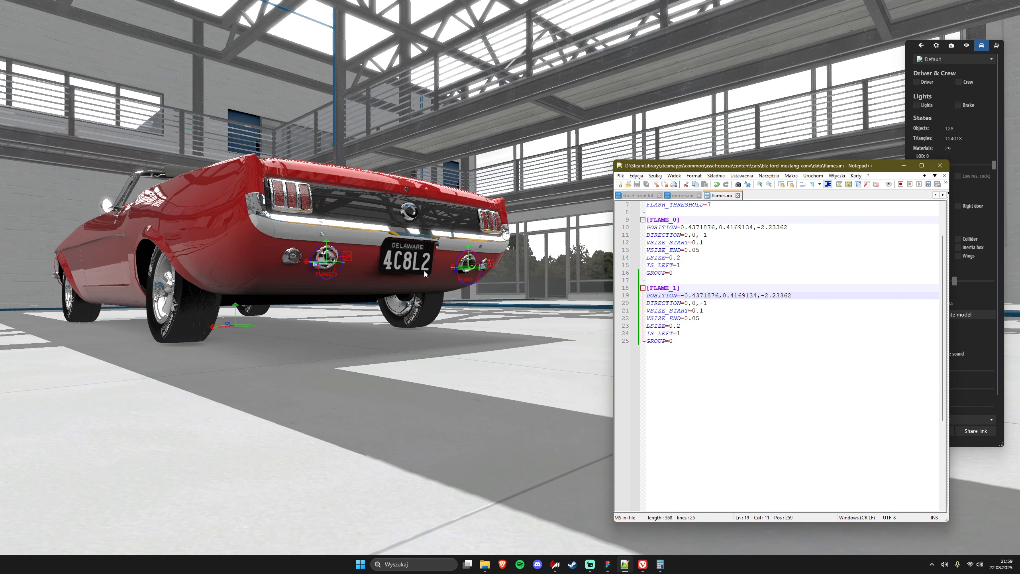
# - Set FLAME_1's IS_LEFT to 0, save flames.ini, and check both flame points from the car's side in the showroom
pyautogui.click(685, 335)
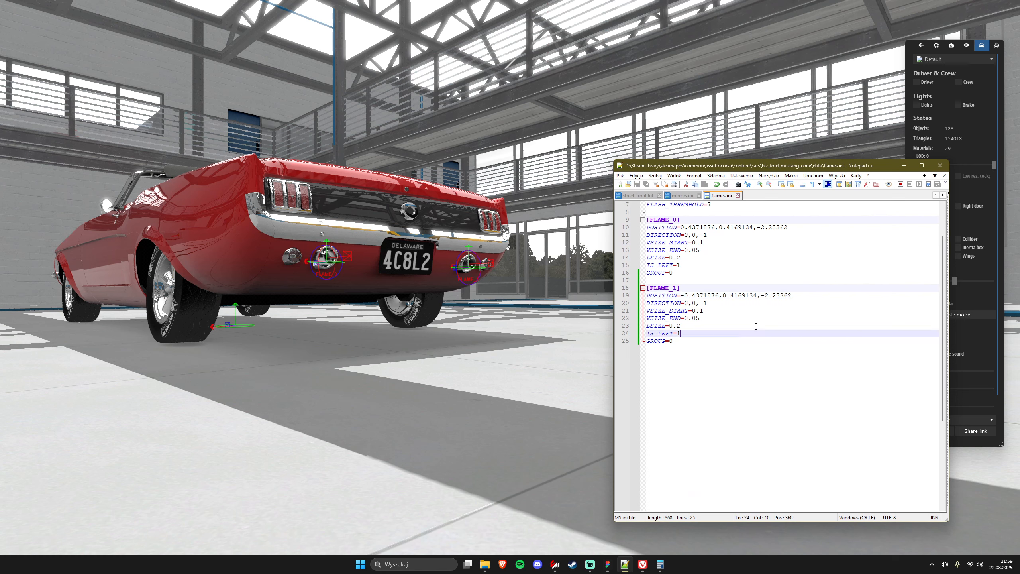
pyautogui.press('BackSpace')
pyautogui.write('0')
pyautogui.hotkey('ctrl', 's')
pyautogui.click(682, 266)
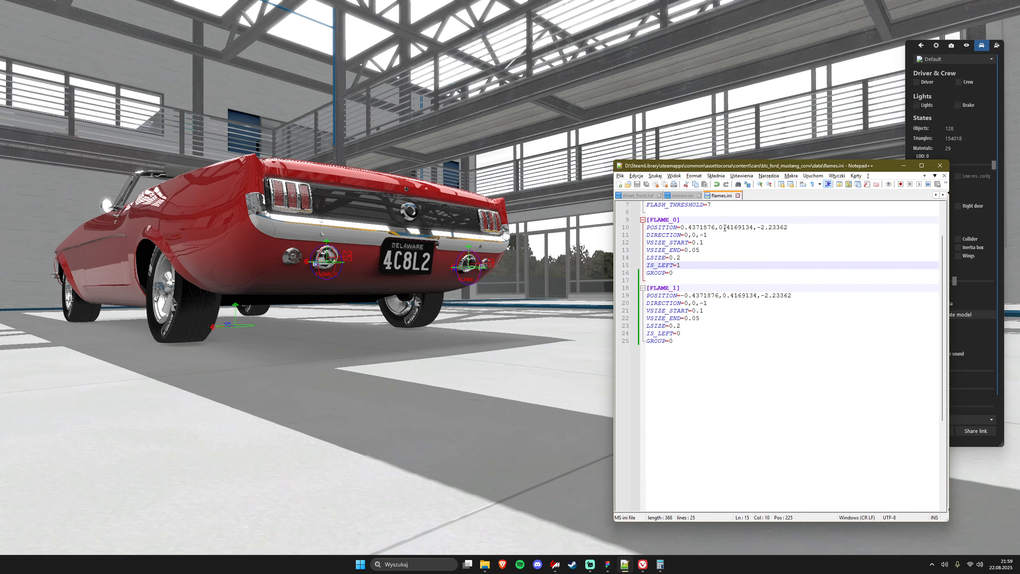
pyautogui.moveTo(527, 193); pyautogui.dragTo(477, 177)
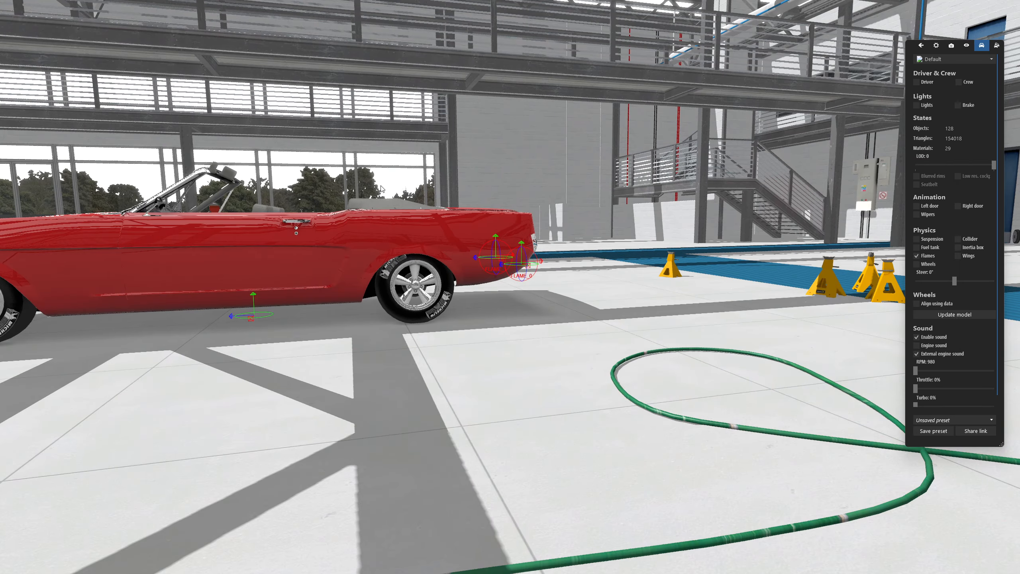
pyautogui.moveTo(379, 185); pyautogui.dragTo(577, 218)
# - Go through the Lexus data files as a reference and open the Mustang's brakes.ini
pyautogui.hotkey('alt', 'Tab')
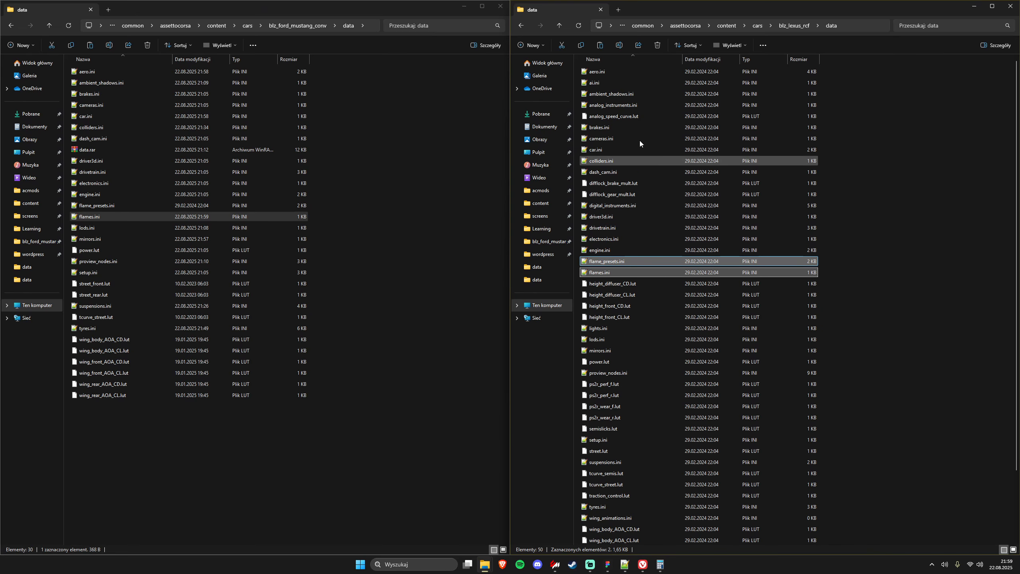
pyautogui.click(619, 83)
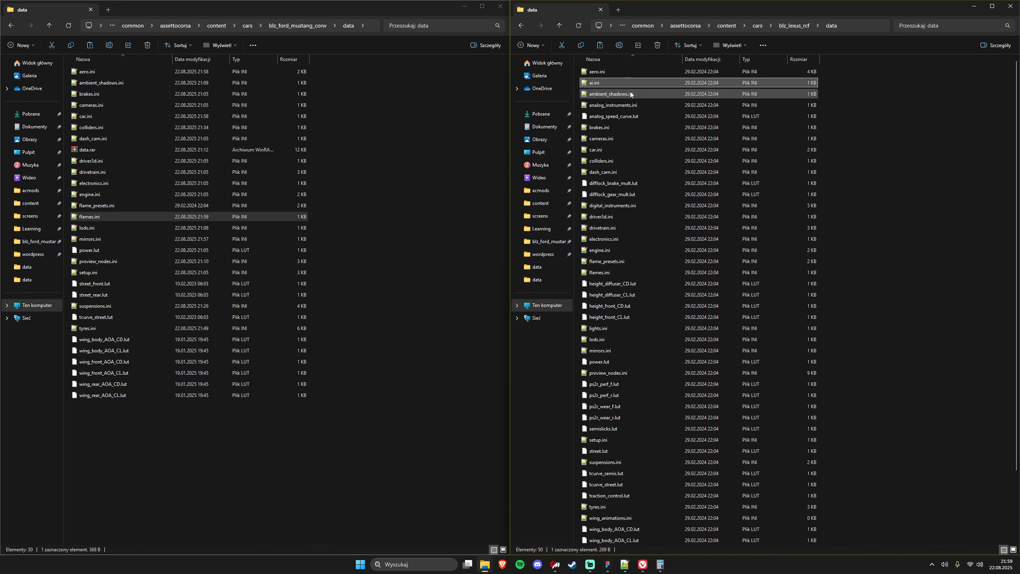
pyautogui.click(630, 93)
pyautogui.press('Down')
pyautogui.press('Down')
pyautogui.press('Down')
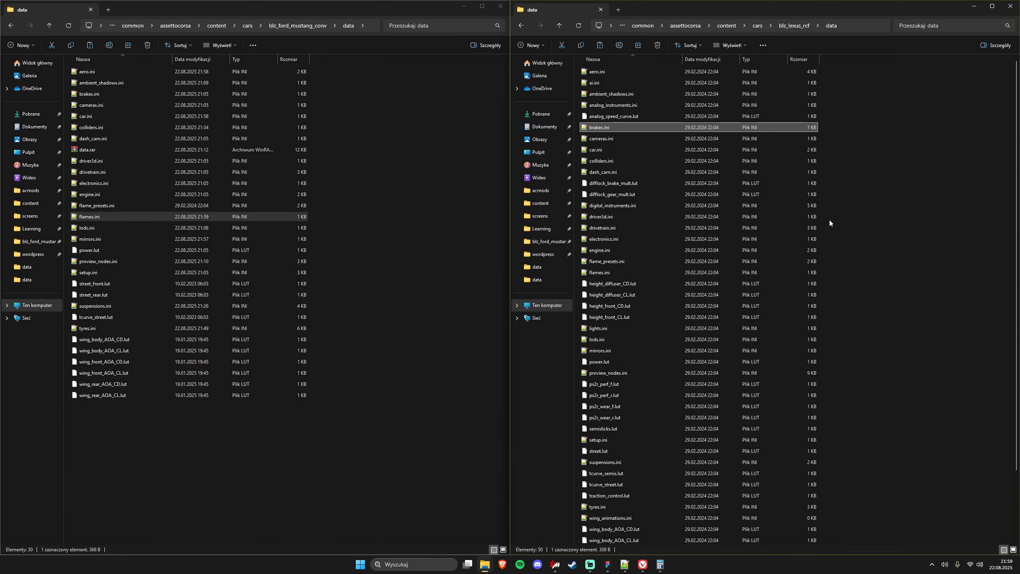
pyautogui.press('Down')
pyautogui.press('Up')
pyautogui.click(128, 101)
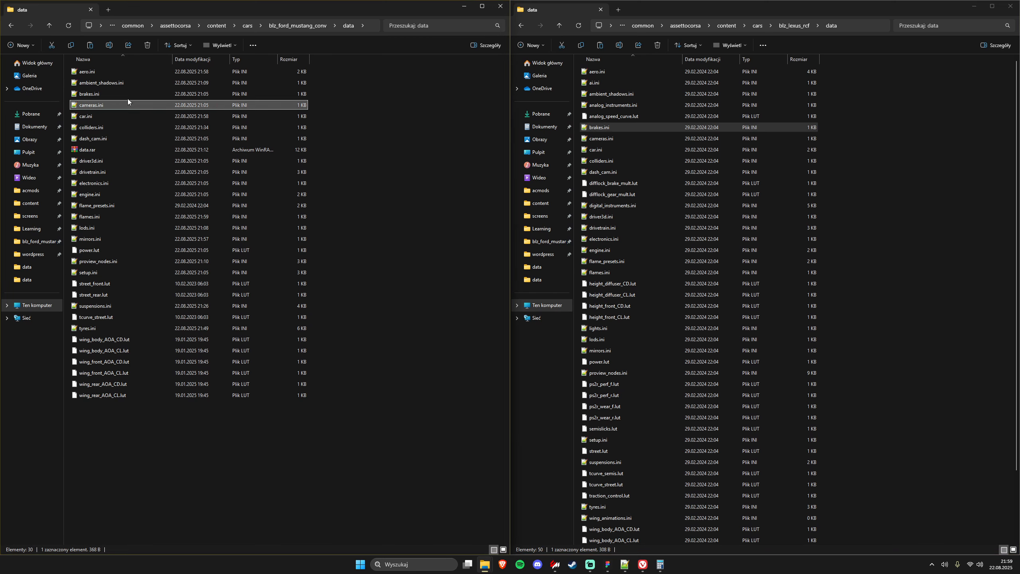
pyautogui.click(124, 93)
pyautogui.doubleClick(124, 93)
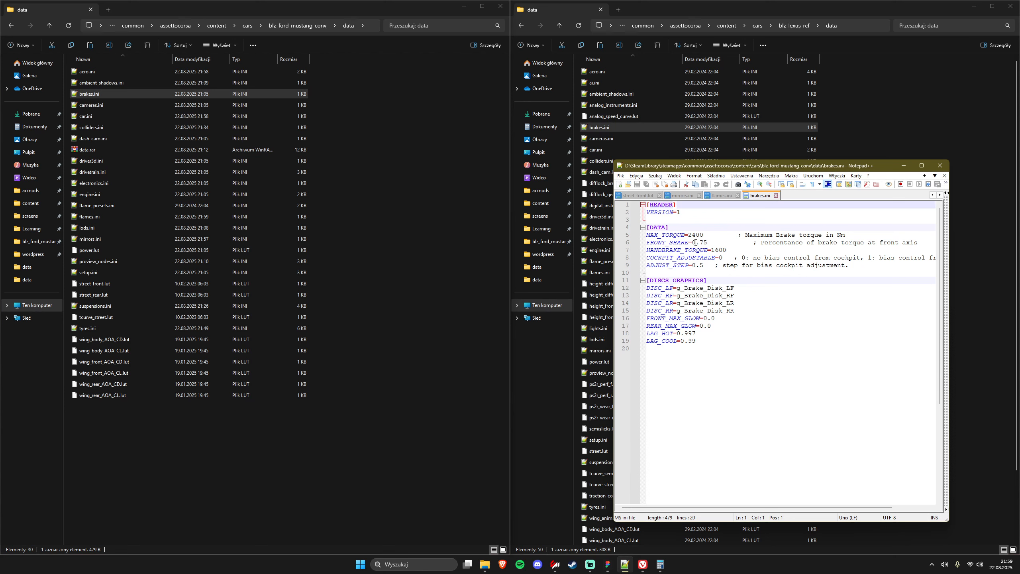
# - Set FRONT_SHARE to 0.70 and MAX_TORQUE to 2200 in brakes.ini
pyautogui.click(704, 243)
pyautogui.press('BackSpace')
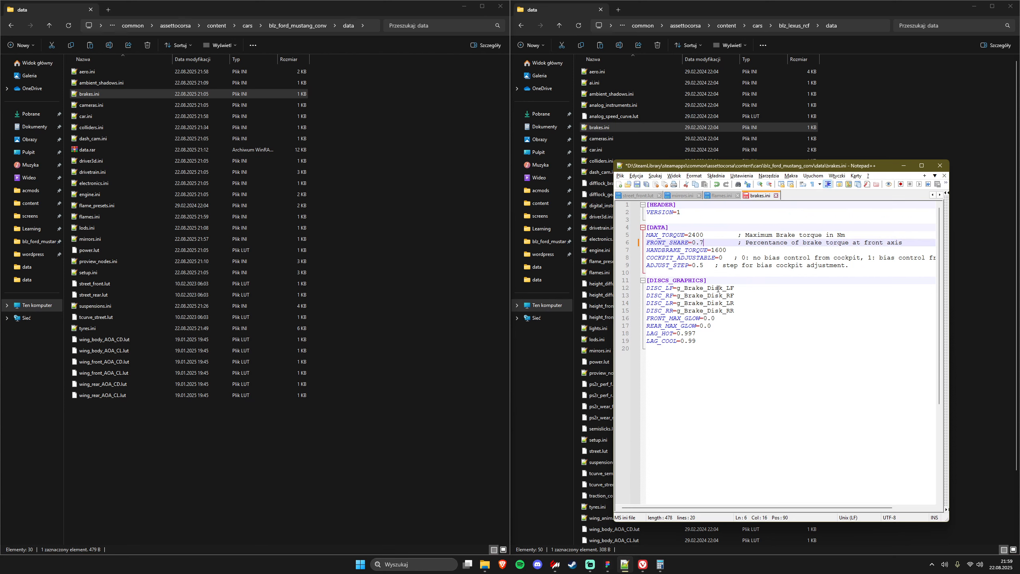
pyautogui.write('0')
pyautogui.press('Up')
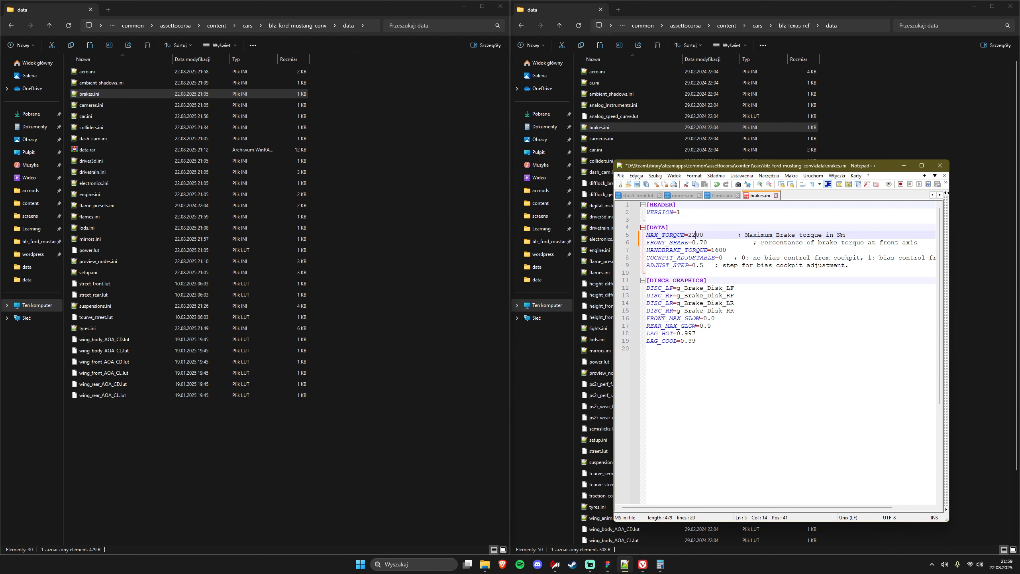
# - Set HANDBRAKE_TORQUE to 1200 and save brakes.ini
pyautogui.press('Down')
pyautogui.press('Down')
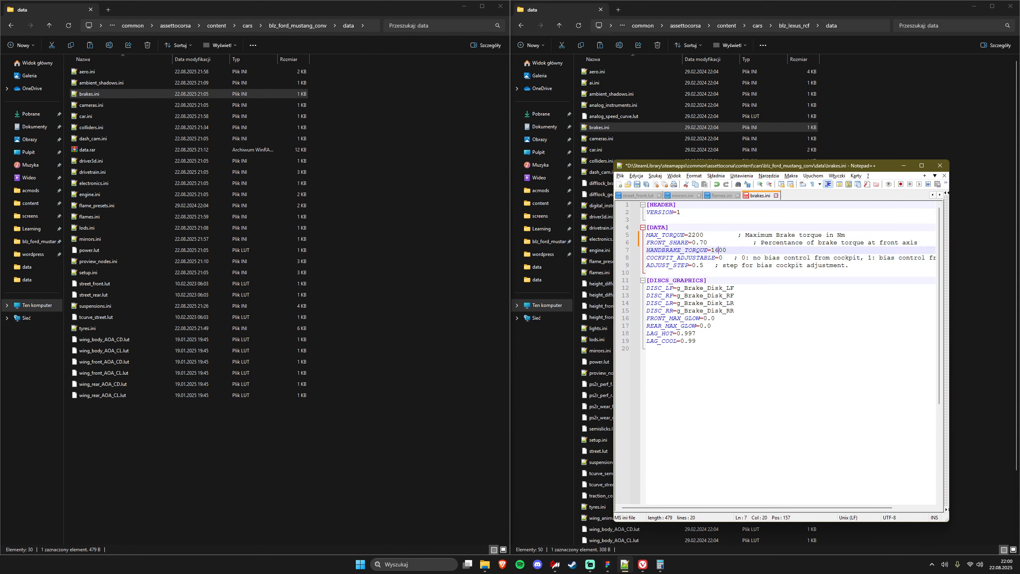
pyautogui.press('BackSpace')
pyautogui.write('2')
pyautogui.press('Down')
pyautogui.press('Right')
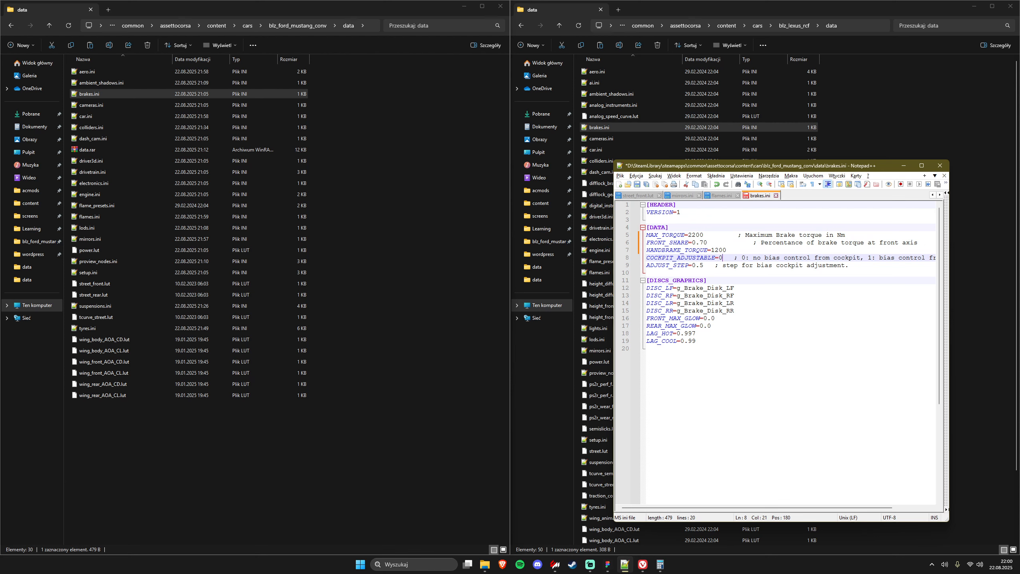
pyautogui.press('Down')
pyautogui.press('Down')
pyautogui.press('Down')
pyautogui.press('Down')
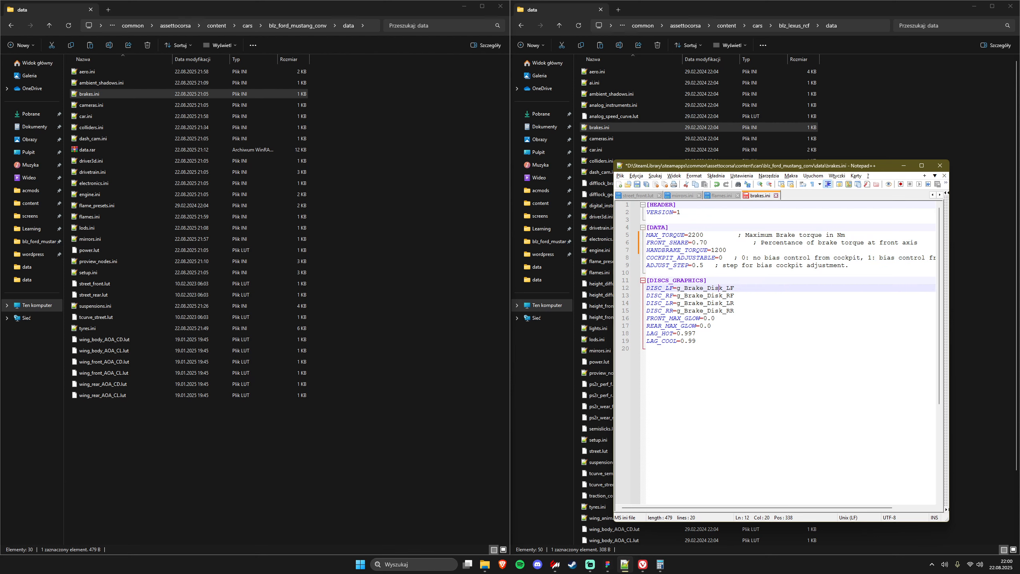
# - Switch to the showroom and select the brake disc behind the front left wheel to look up its object name
pyautogui.click(556, 564)
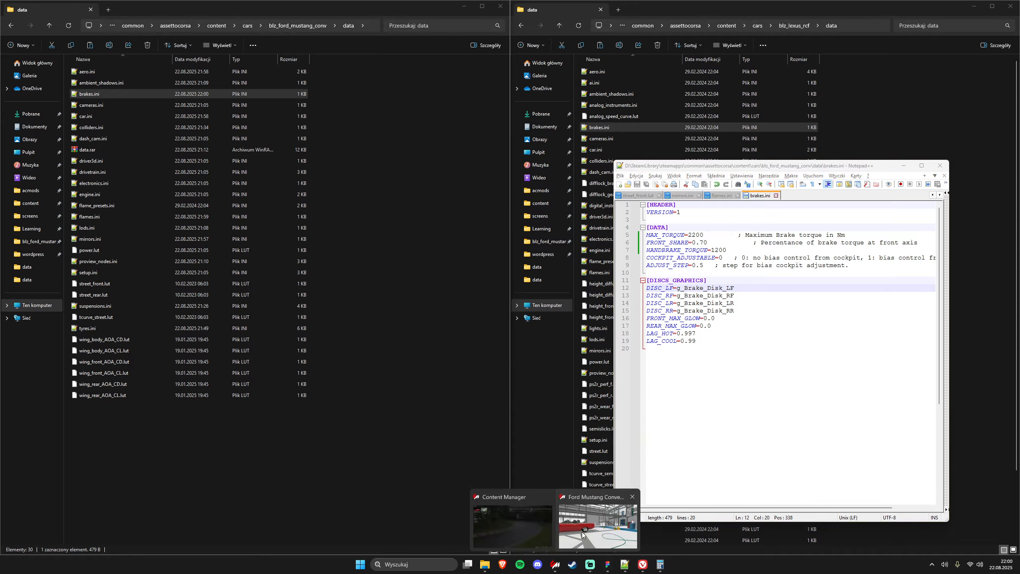
pyautogui.click(582, 532)
pyautogui.moveTo(483, 389); pyautogui.dragTo(369, 355)
pyautogui.scroll(3, 370, 355)
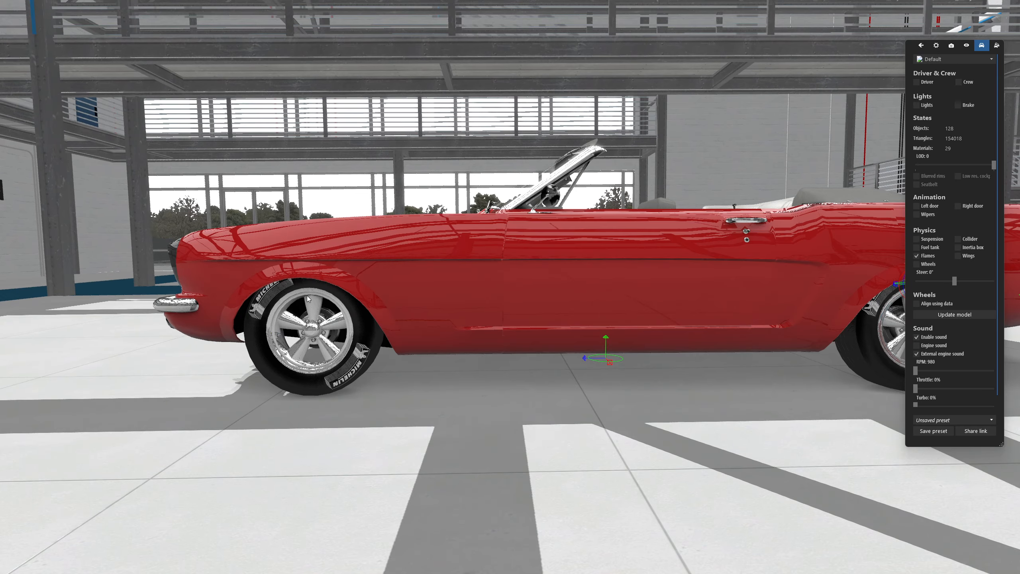
pyautogui.scroll(5, 307, 295)
pyautogui.moveTo(347, 297); pyautogui.dragTo(454, 350)
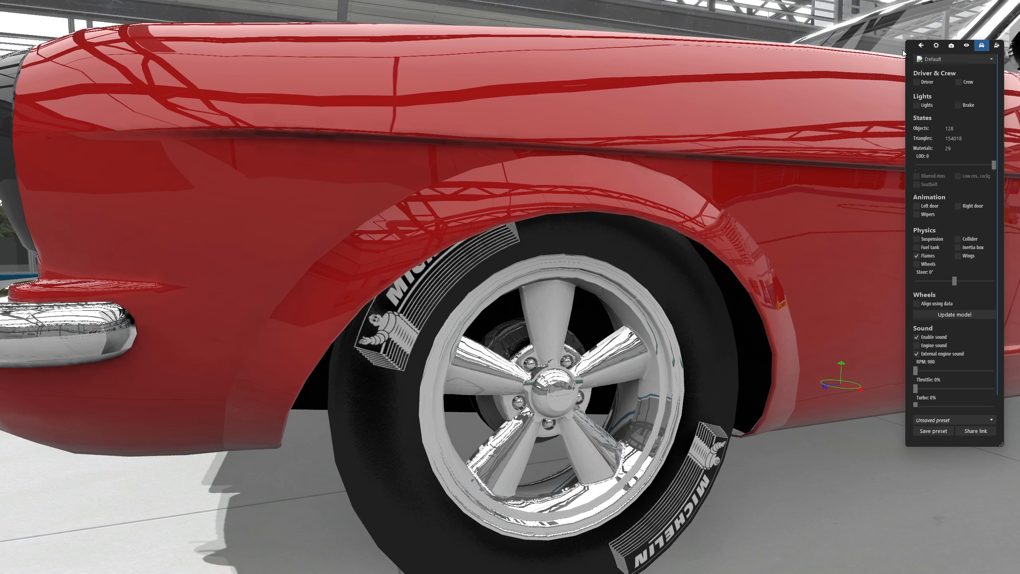
pyautogui.click(920, 45)
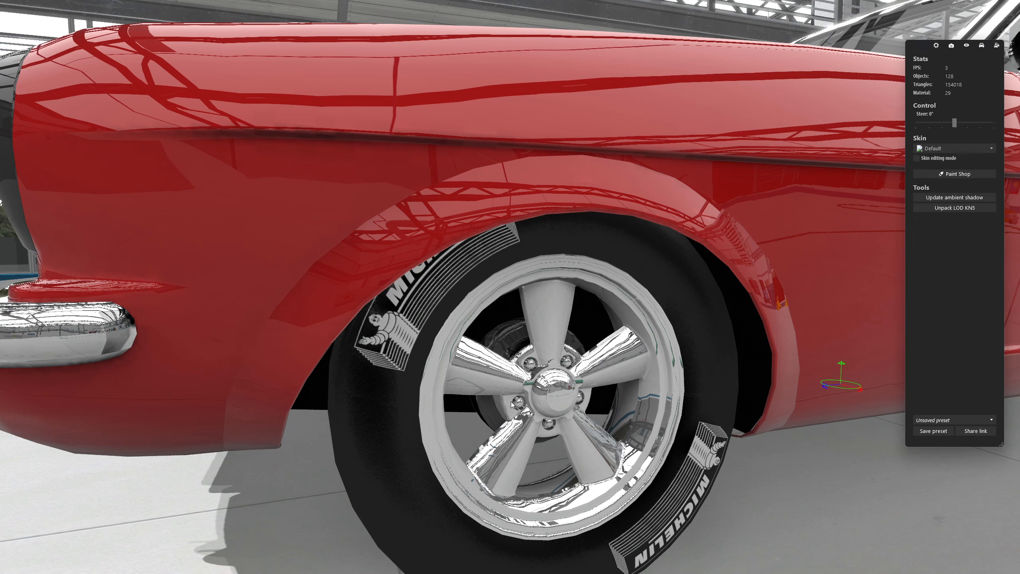
pyautogui.click(511, 335)
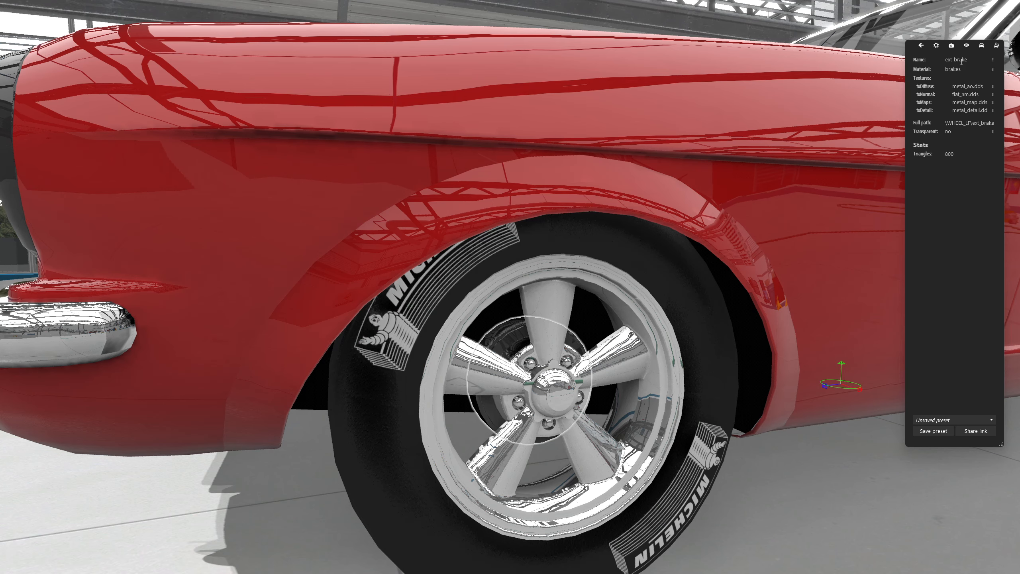
pyautogui.doubleClick(962, 61)
# - Replace the DISC_LF object name in brakes.ini with ext_brake
pyautogui.hotkey('alt', 'Tab')
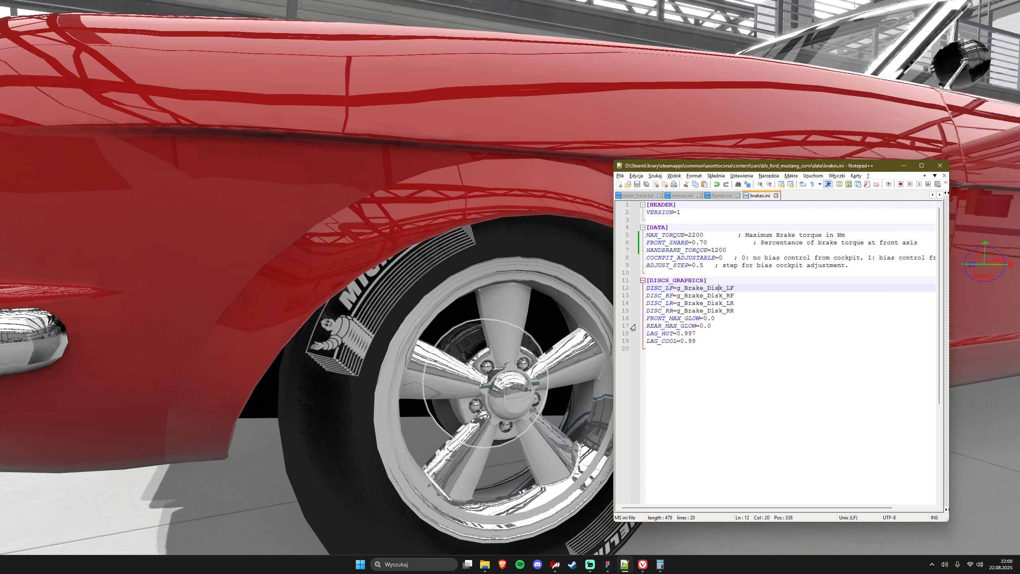
pyautogui.doubleClick(709, 287)
pyautogui.write('ext_brake')
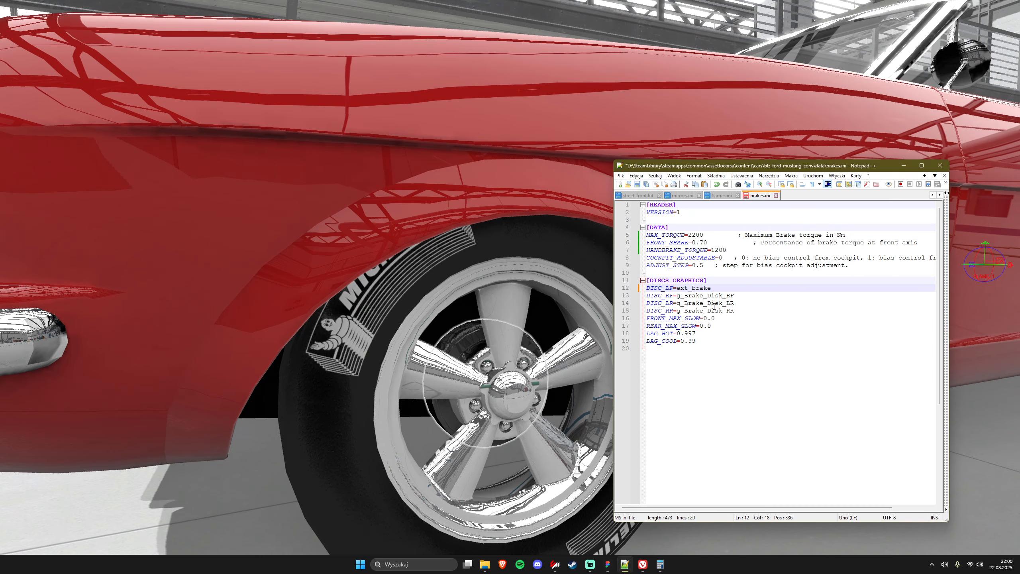
# - Clear the object names of DISC_LF, DISC_RF, DISC_LR and DISC_RR in brakes.ini and save the file
pyautogui.doubleClick(695, 288)
pyautogui.press('Delete')
pyautogui.doubleClick(701, 295)
pyautogui.press('Delete')
pyautogui.doubleClick(705, 303)
pyautogui.press('Delete')
pyautogui.doubleClick(707, 310)
pyautogui.press('Delete')
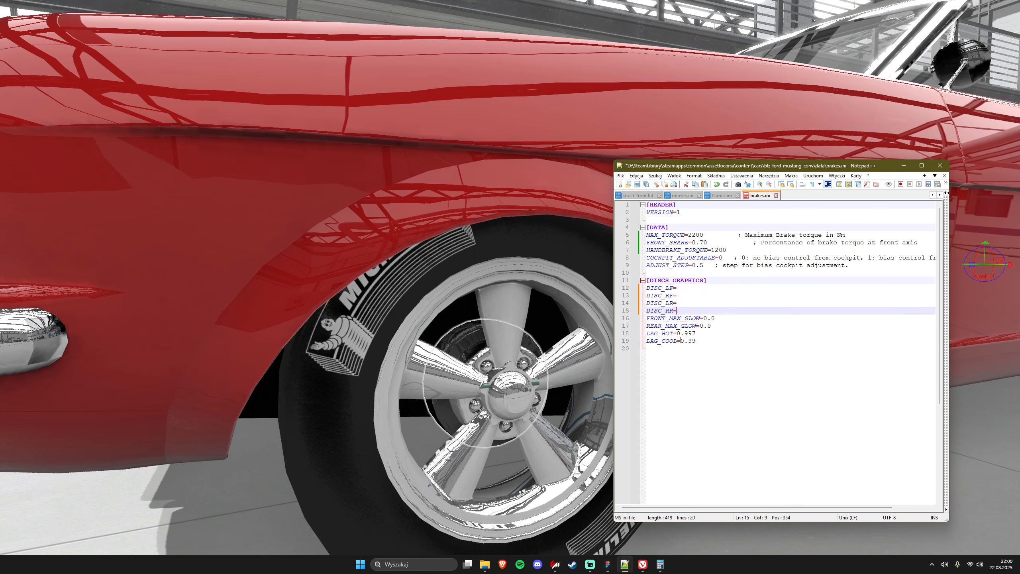
pyautogui.hotkey('ctrl', 's')
pyautogui.moveTo(487, 306); pyautogui.dragTo(579, 240)
pyautogui.scroll(-5, 426, 242)
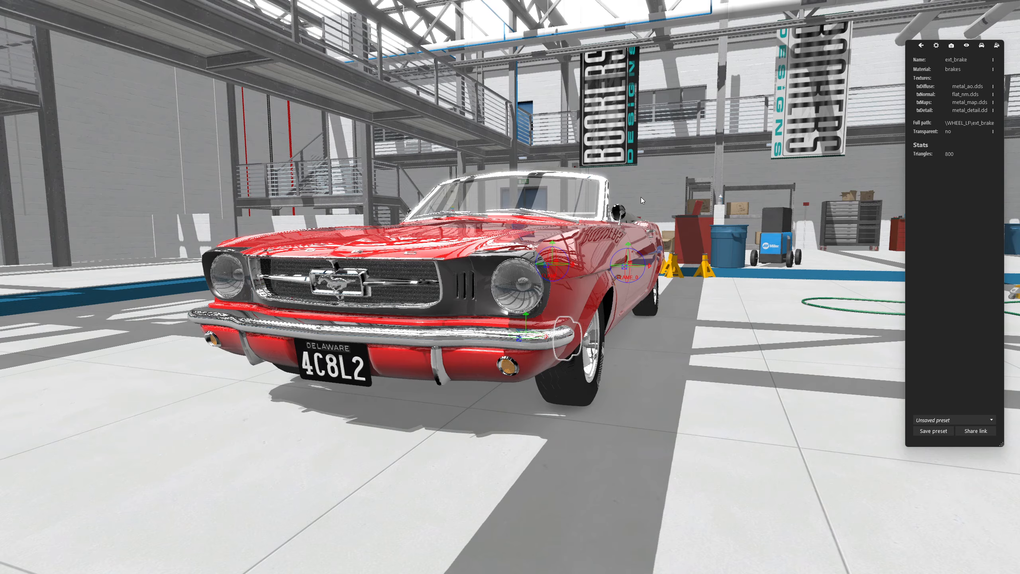
pyautogui.moveTo(641, 196); pyautogui.dragTo(666, 188)
# - Look through the file list of the Lexus data folder, from cameras.ini down to drivetrain.ini
pyautogui.hotkey('alt', 'Tab')
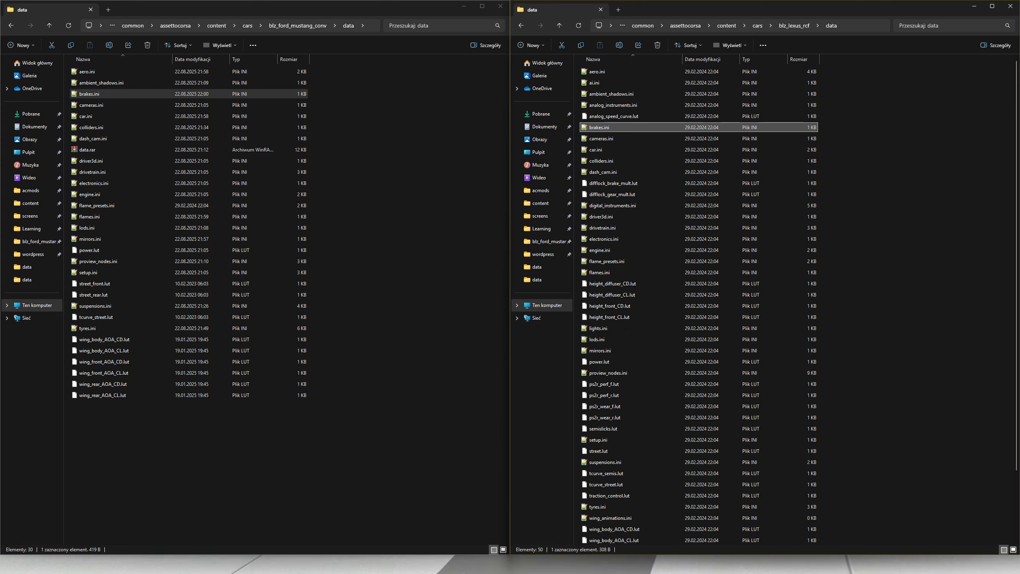
pyautogui.click(620, 143)
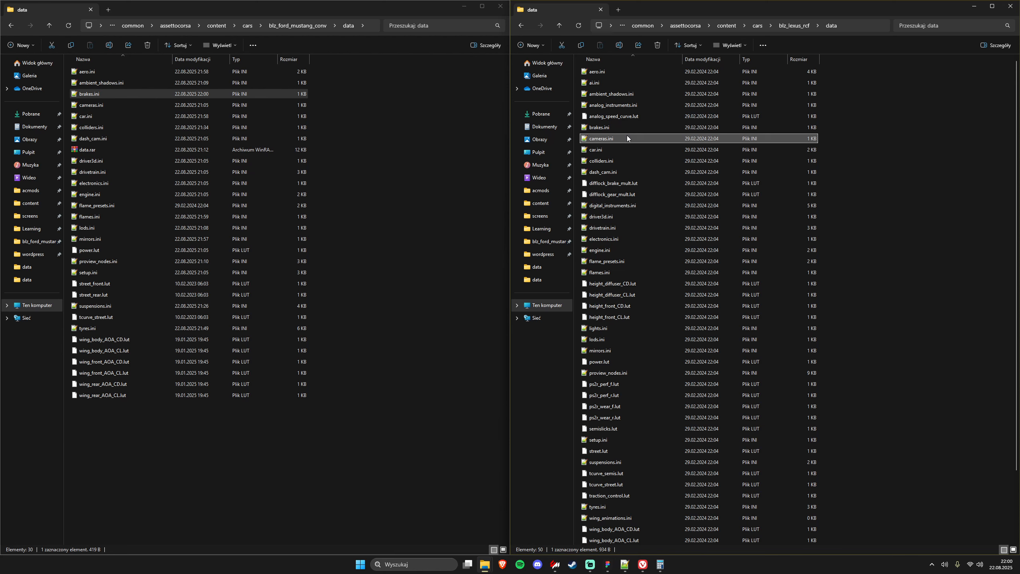
pyautogui.click(627, 149)
pyautogui.click(634, 171)
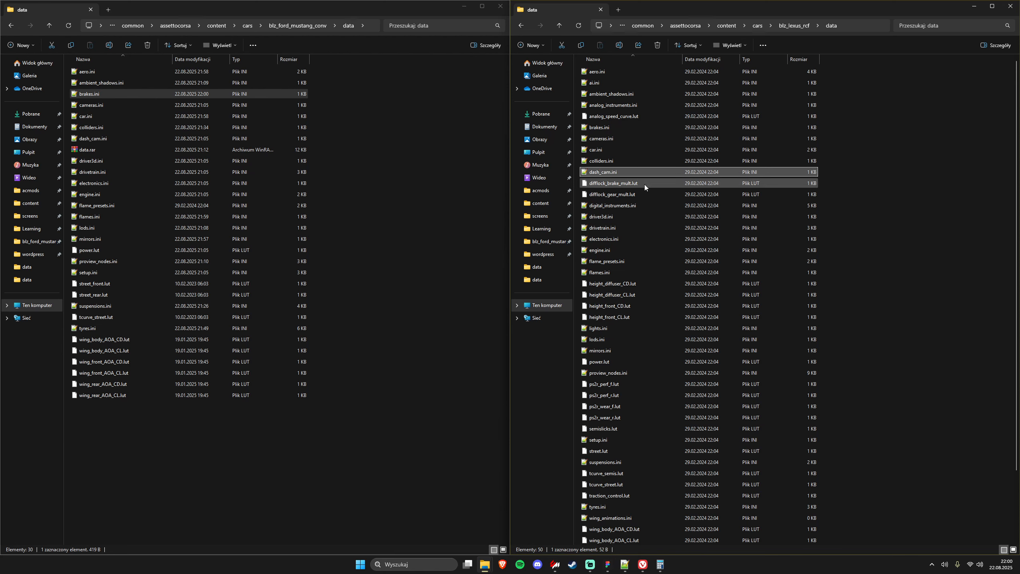
pyautogui.scroll(-1, 647, 195)
pyautogui.click(635, 185)
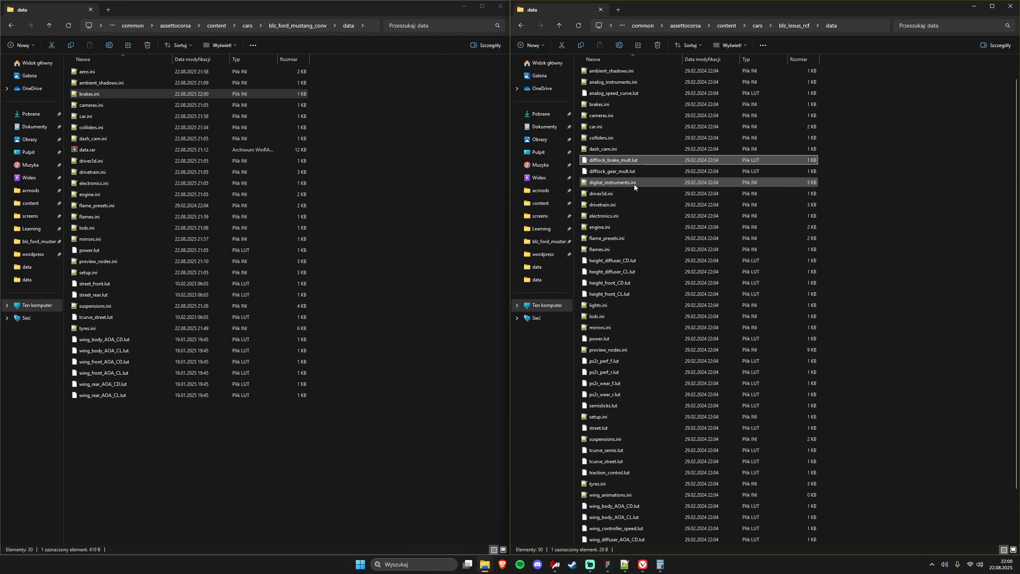
pyautogui.click(639, 193)
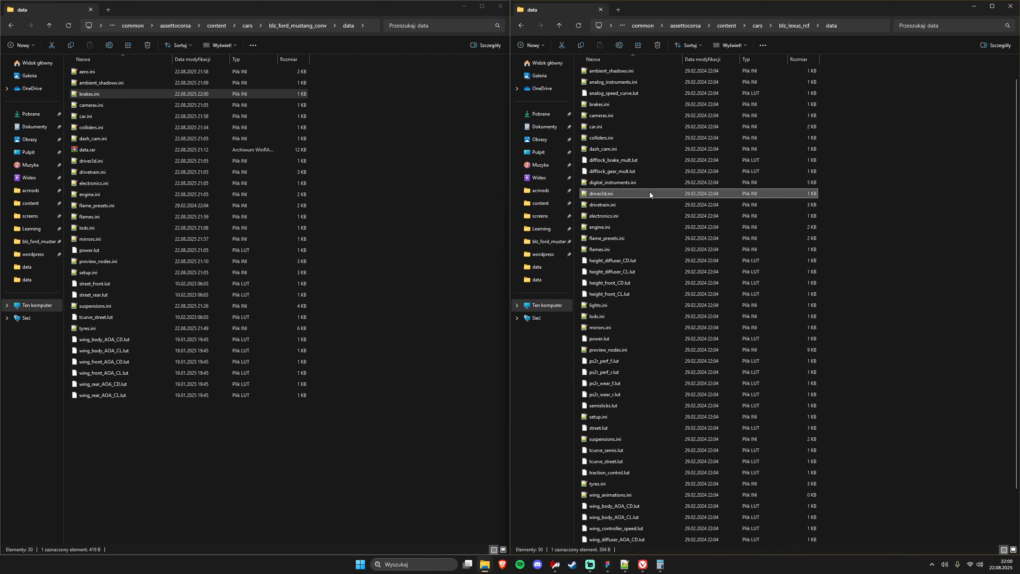
pyautogui.press('Down')
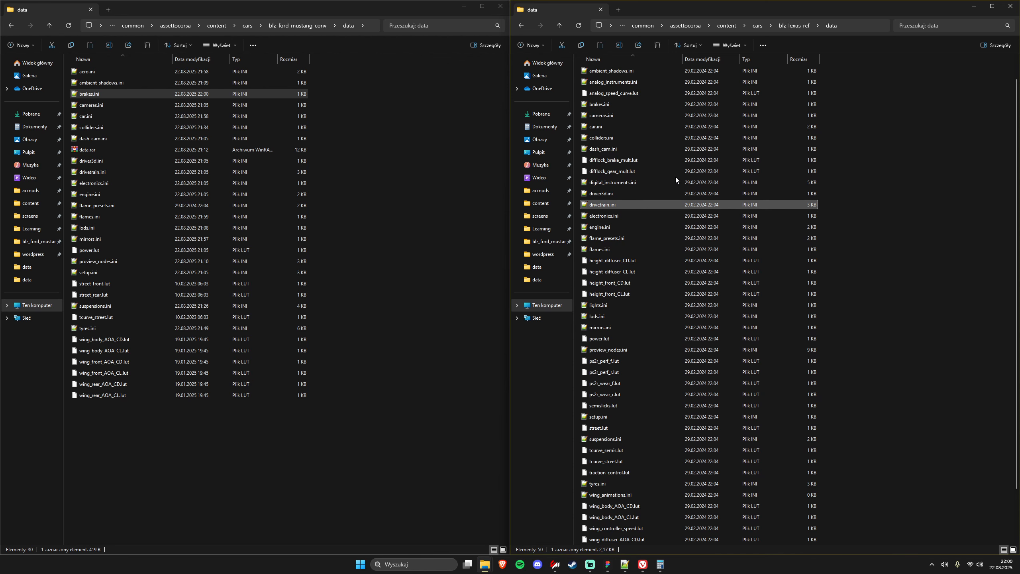
# - Open drivetrain.ini from the Mustang's data folder for editing
pyautogui.click(118, 126)
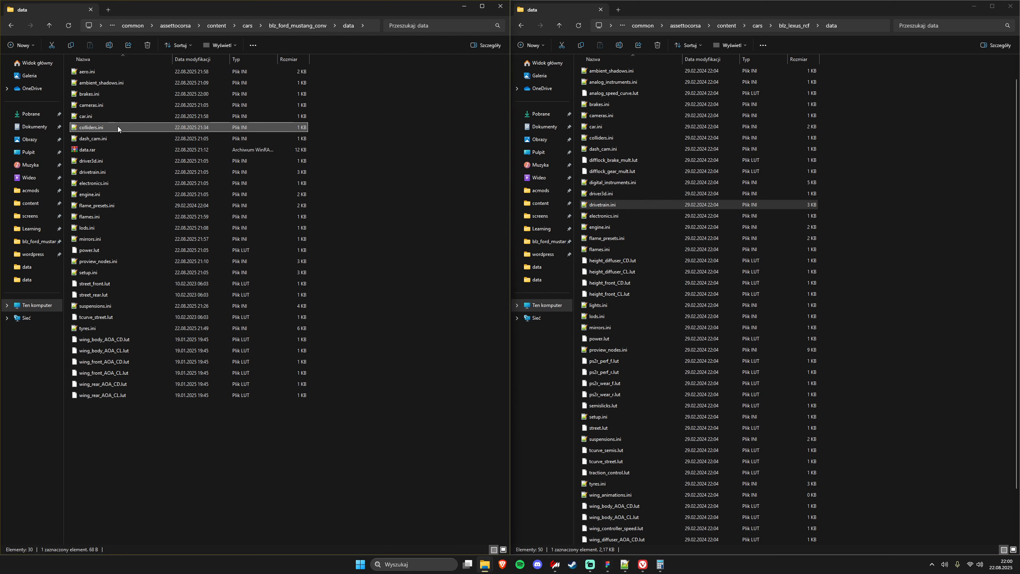
pyautogui.press('Down')
pyautogui.press('Down')
pyautogui.press('Down')
pyautogui.press('Down')
pyautogui.press('Return')
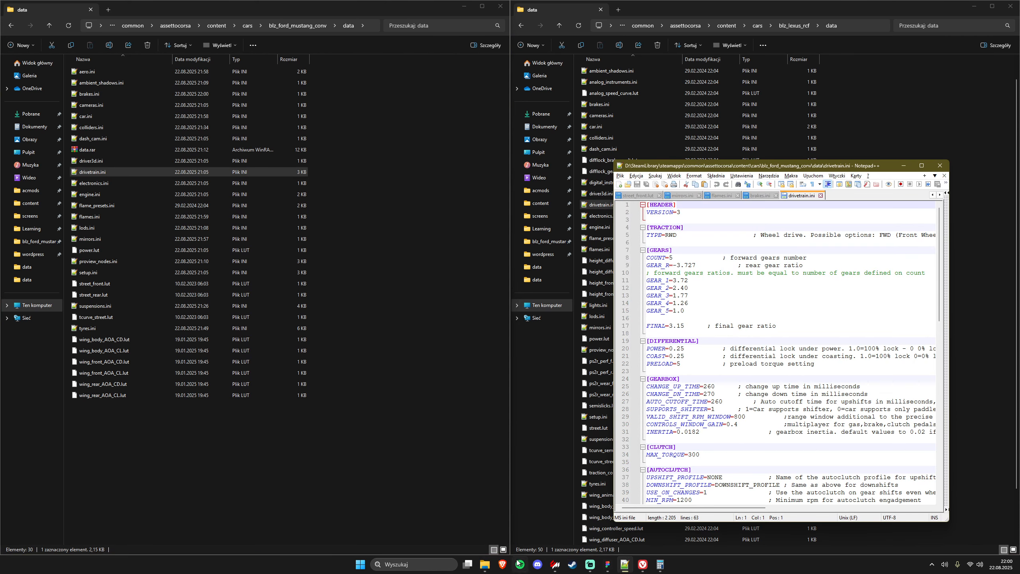
# - Check the traction TYPE and set the forward gears COUNT to 4 in drivetrain.ini
pyautogui.tripleClick(673, 235)
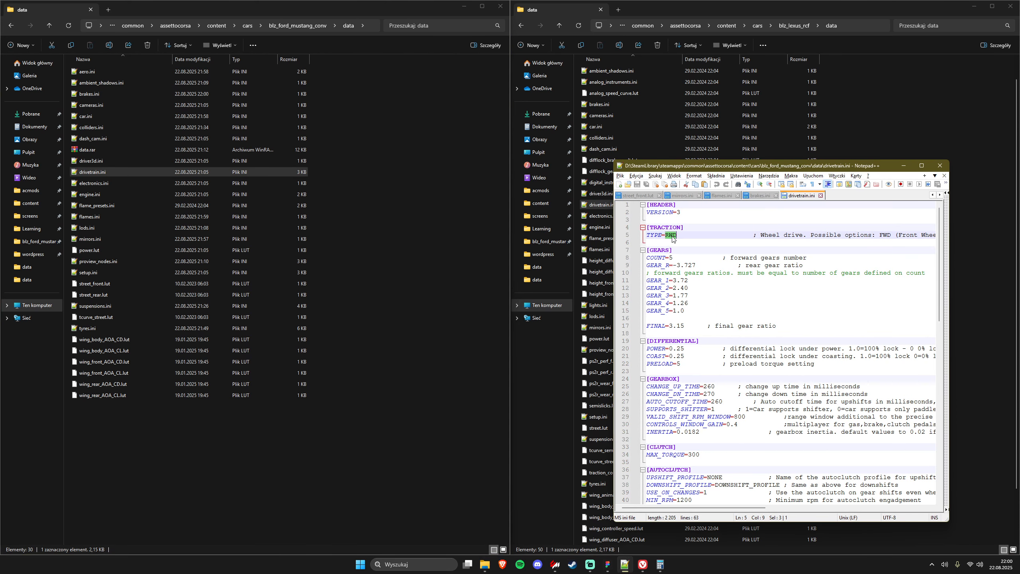
pyautogui.click(679, 237)
pyautogui.doubleClick(672, 258)
pyautogui.write('4')
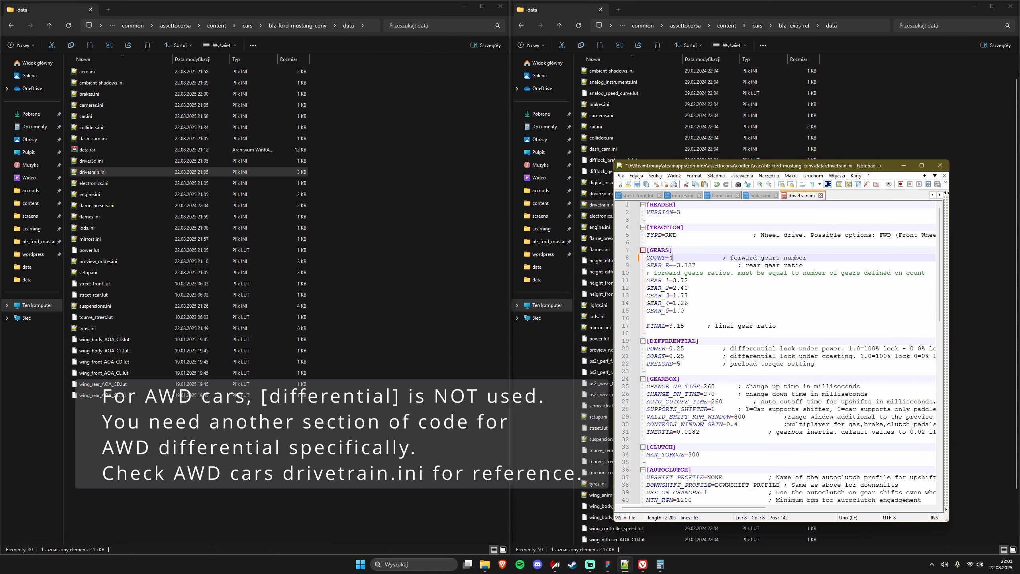
# - Remove the GEAR_5 line from the [GEARS] section and save drivetrain.ini
pyautogui.press('Down')
pyautogui.press('Down')
pyautogui.press('Down')
pyautogui.press('Down')
pyautogui.press('Down')
pyautogui.press('Down')
pyautogui.press('Down')
pyautogui.press('End')
pyautogui.hotkey('shift', 'Home')
pyautogui.press('BackSpace')
pyautogui.press('BackSpace')
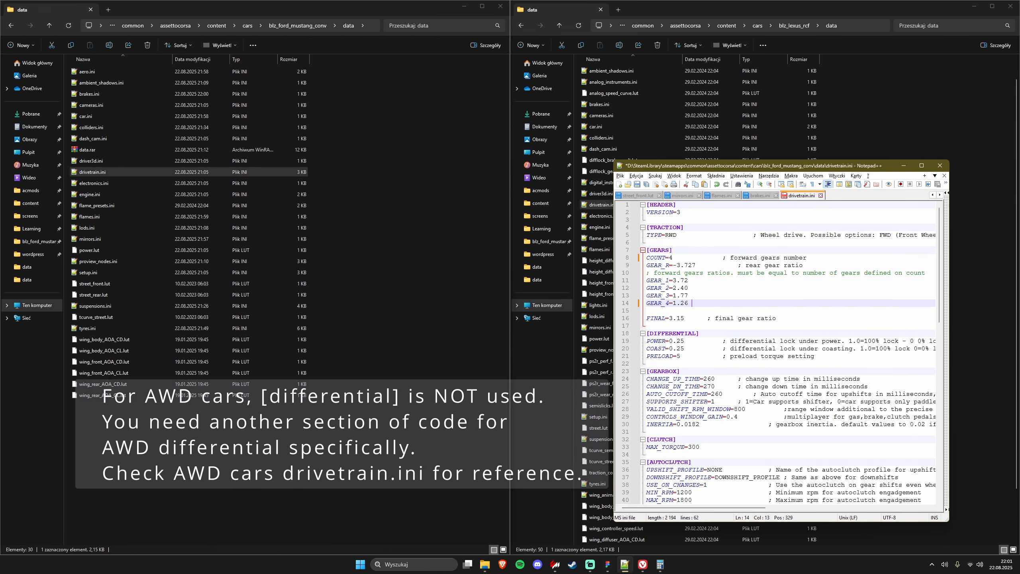
pyautogui.hotkey('ctrl', 's')
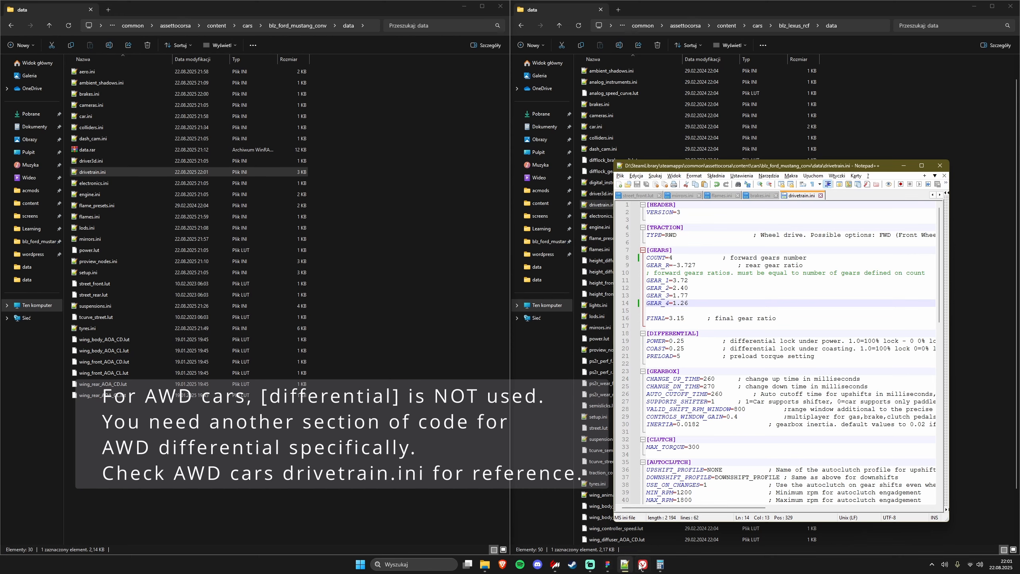
# - Switch to the browser and search the Ford Mustang Convertible specifications page for "gear"
pyautogui.click(643, 564)
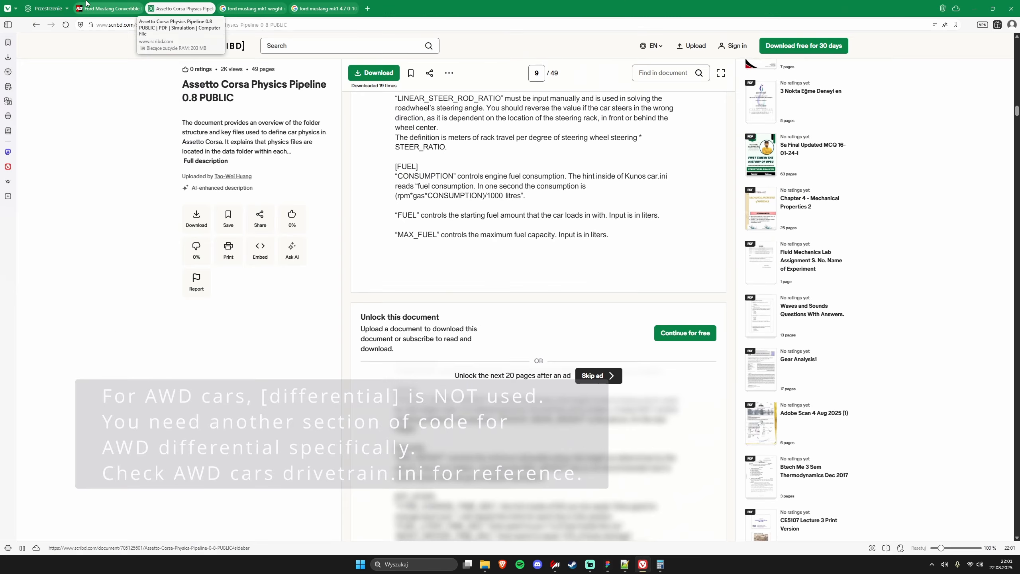
pyautogui.click(121, 8)
pyautogui.hotkey('ctrl', 'f')
pyautogui.write('gear')
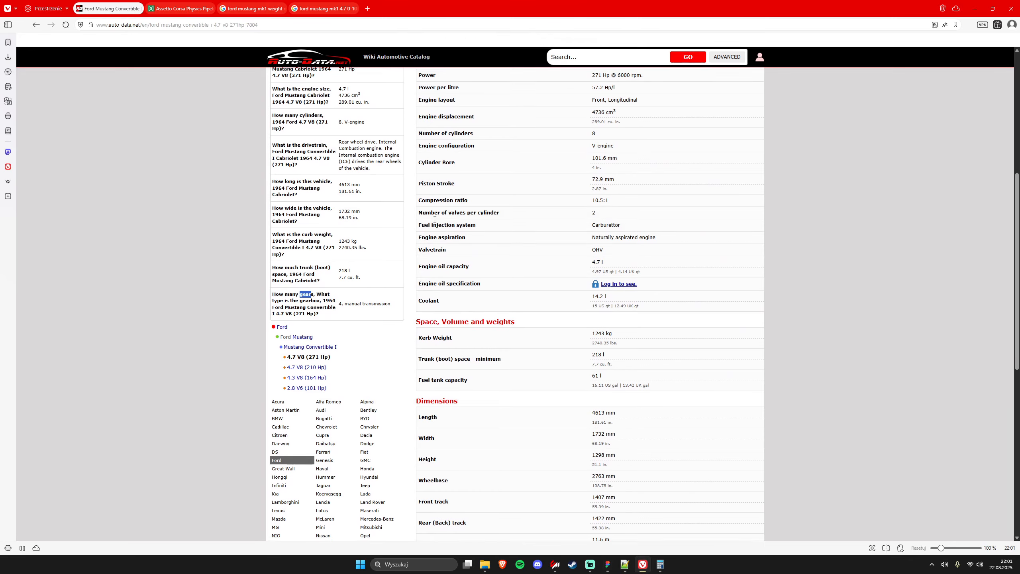
pyautogui.press('Escape')
# - Search the web for "ford mustang mk1 4.7 gear ratios" in a new tab
pyautogui.hotkey('ctrl', 't')
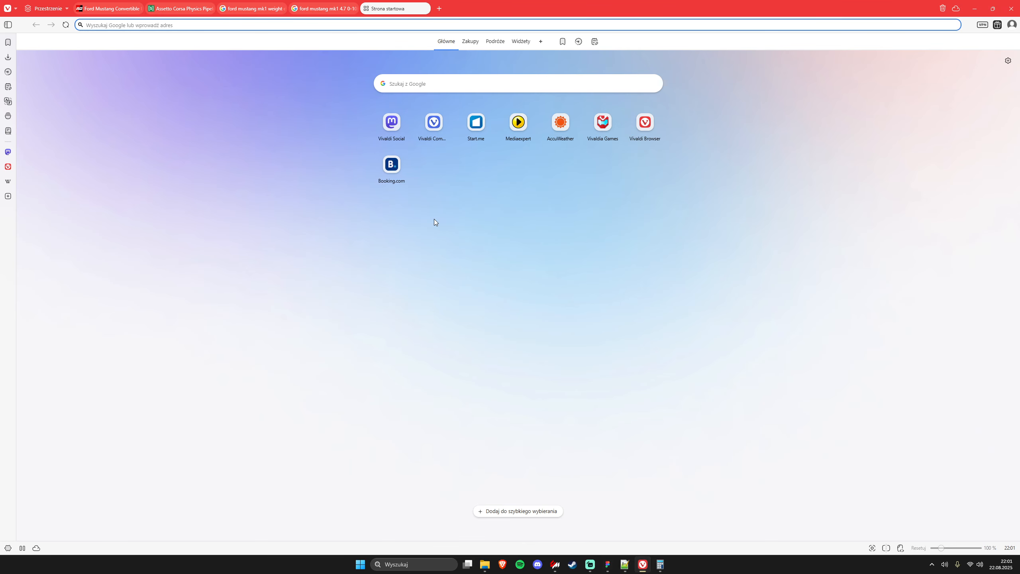
pyautogui.write('ford mustang ')
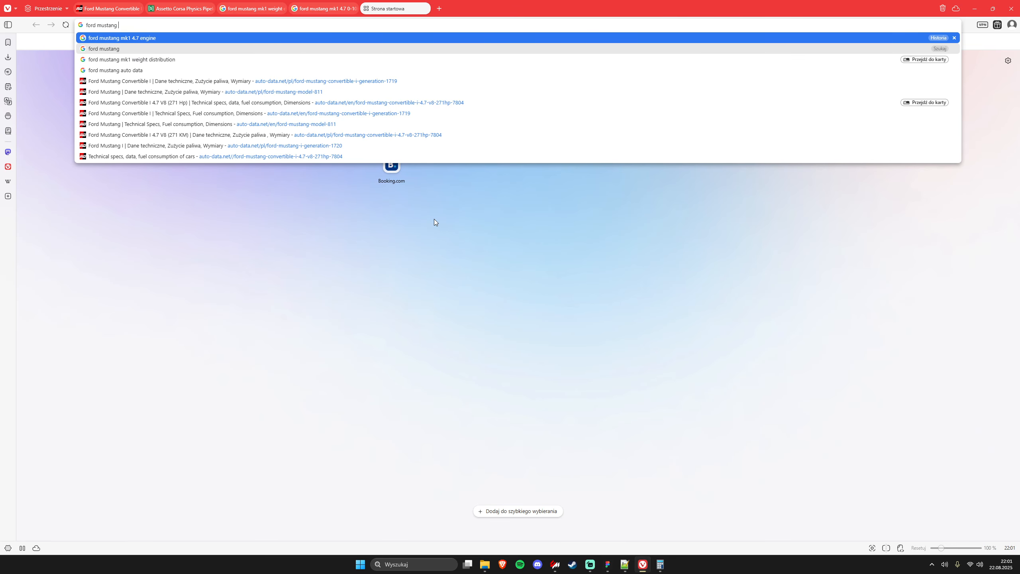
pyautogui.write('mk1 4.7')
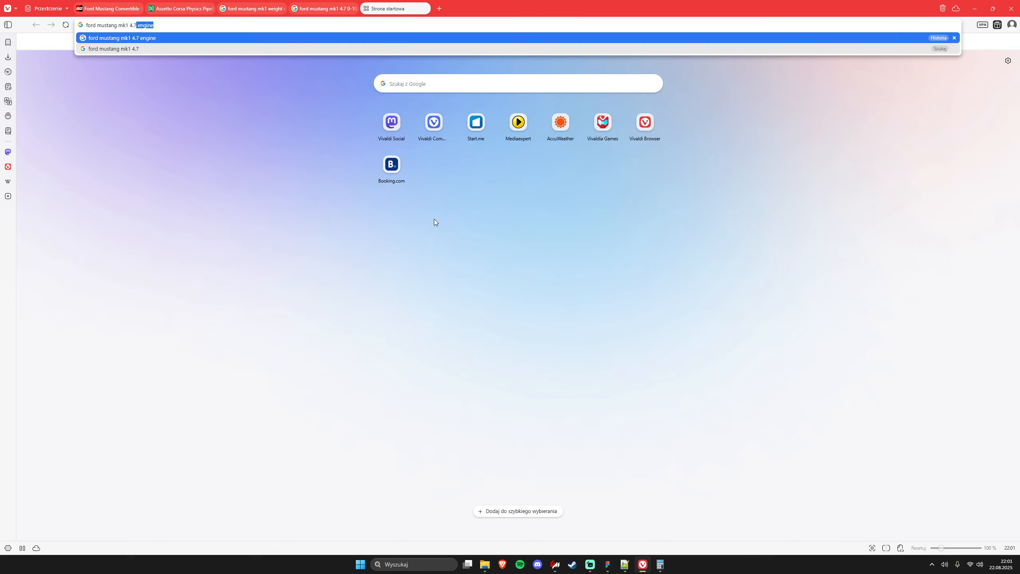
pyautogui.write(' gear rai')
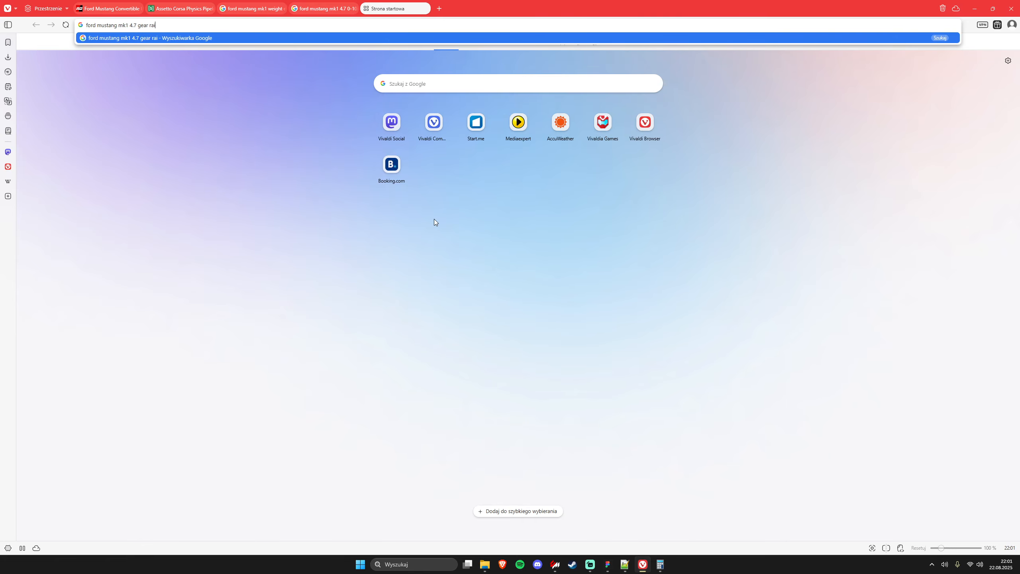
pyautogui.press('BackSpace')
pyautogui.write('tios')
pyautogui.press('Return')
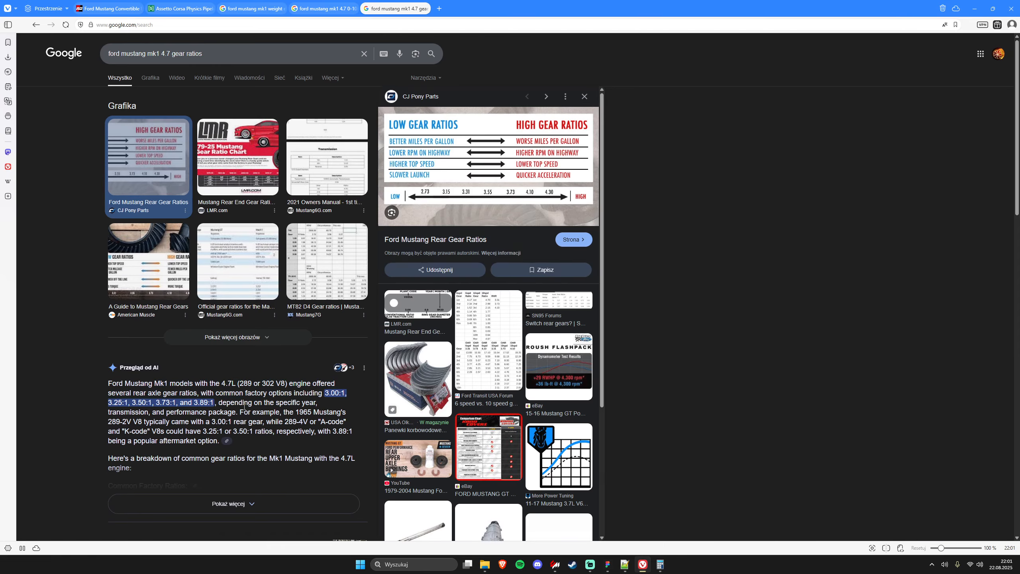
# - Examine the gear ratio search results, including the 2021 Owners Manual ratio table, and move the browser away from the drivetrain.ini editor
pyautogui.scroll(-1, 245, 407)
pyautogui.moveTo(562, 8); pyautogui.dragTo(1019, 98)
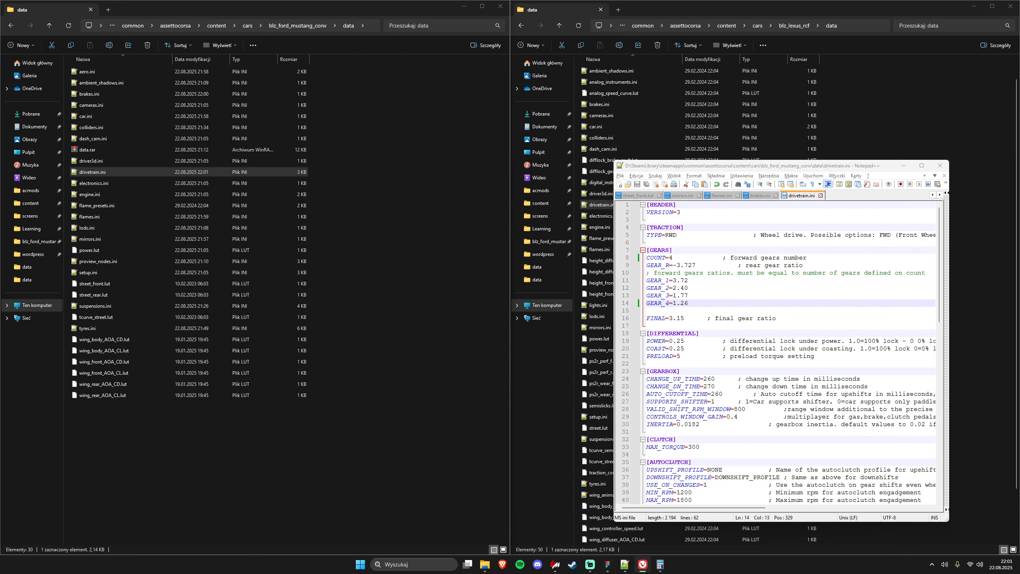
pyautogui.moveTo(863, 166); pyautogui.dragTo(839, 128)
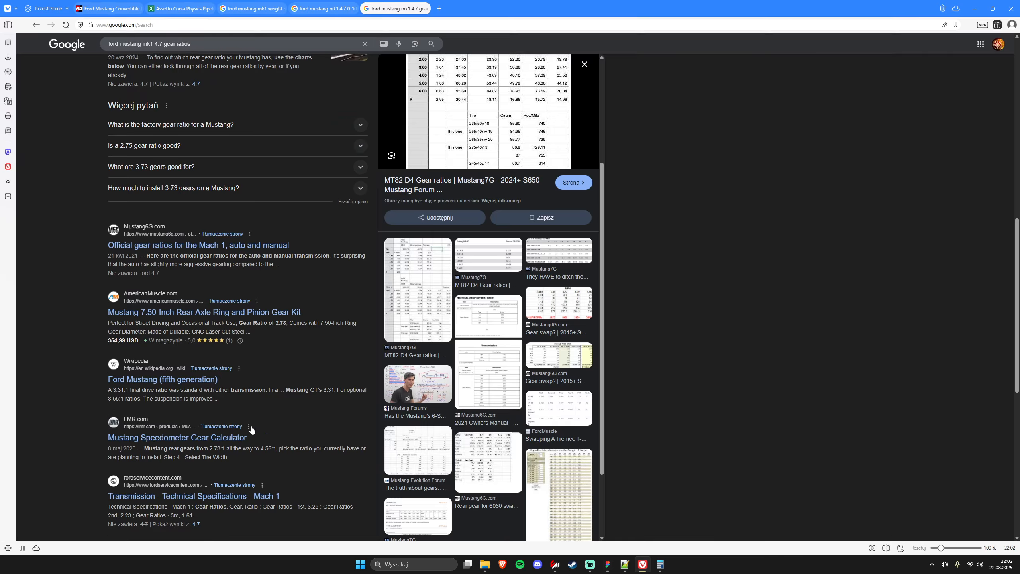
pyautogui.scroll(15, 252, 430)
pyautogui.click(322, 155)
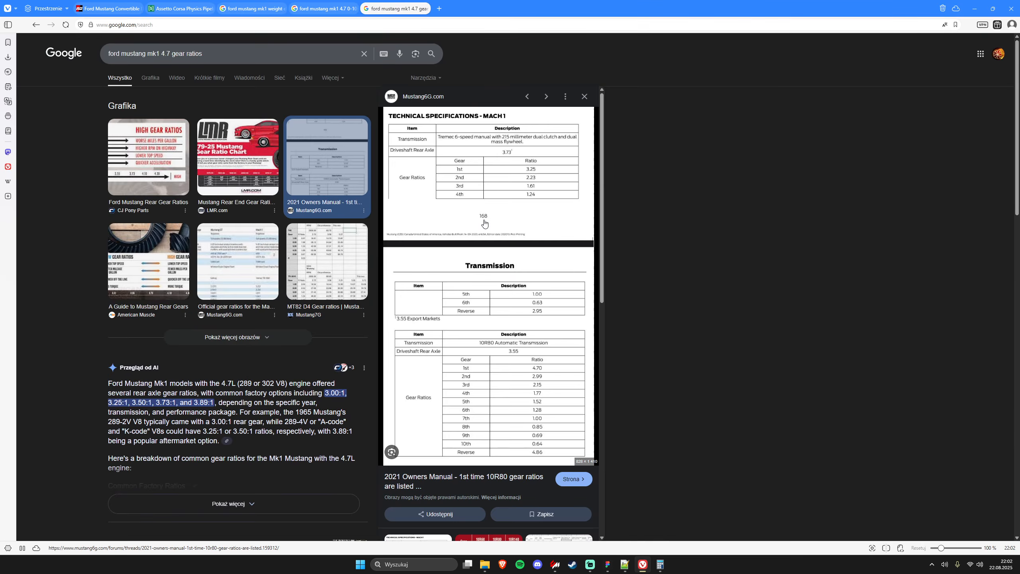
pyautogui.moveTo(562, 6); pyautogui.dragTo(1004, 253)
pyautogui.moveTo(1004, 253); pyautogui.dragTo(1019, 253)
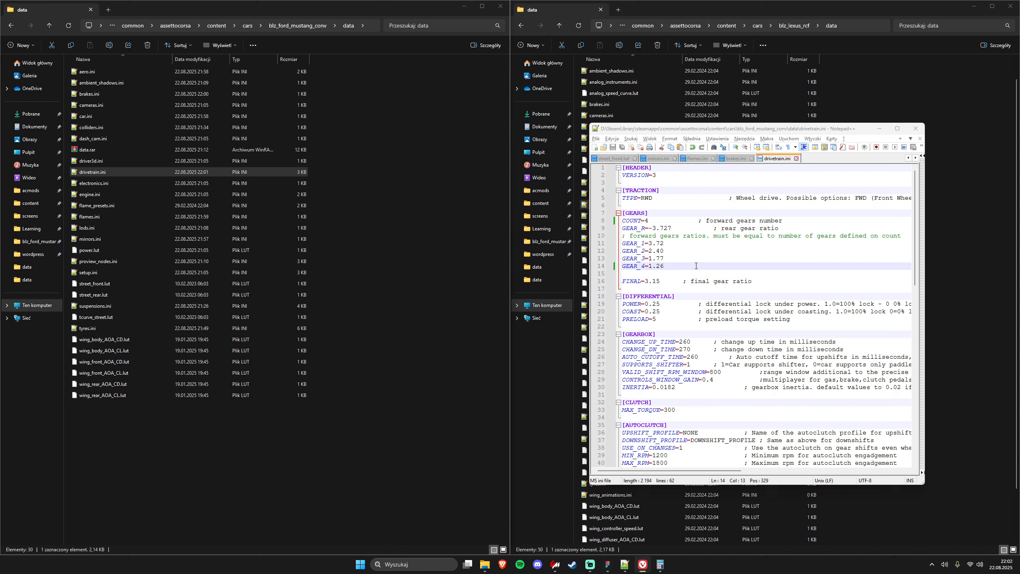
# - Review the forward gear ratios, the reverse ratio GEAR_R and the FINAL ratio in drivetrain.ini
pyautogui.click(696, 266)
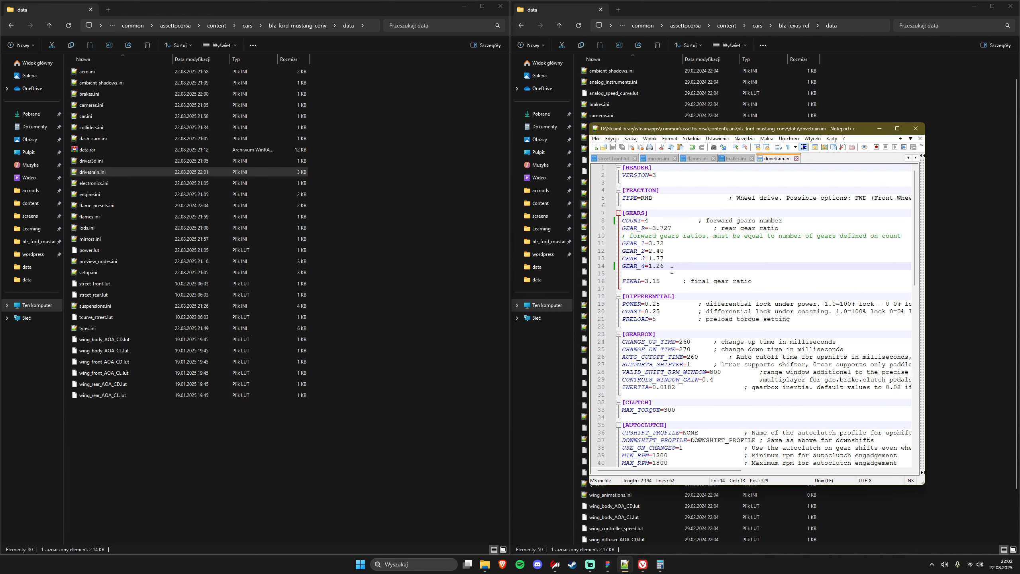
pyautogui.moveTo(668, 267)
pyautogui.mouseDown()
pyautogui.moveTo(623, 244)
pyautogui.moveTo(650, 245)
pyautogui.moveTo(667, 273)
pyautogui.mouseUp()
pyautogui.click(673, 255)
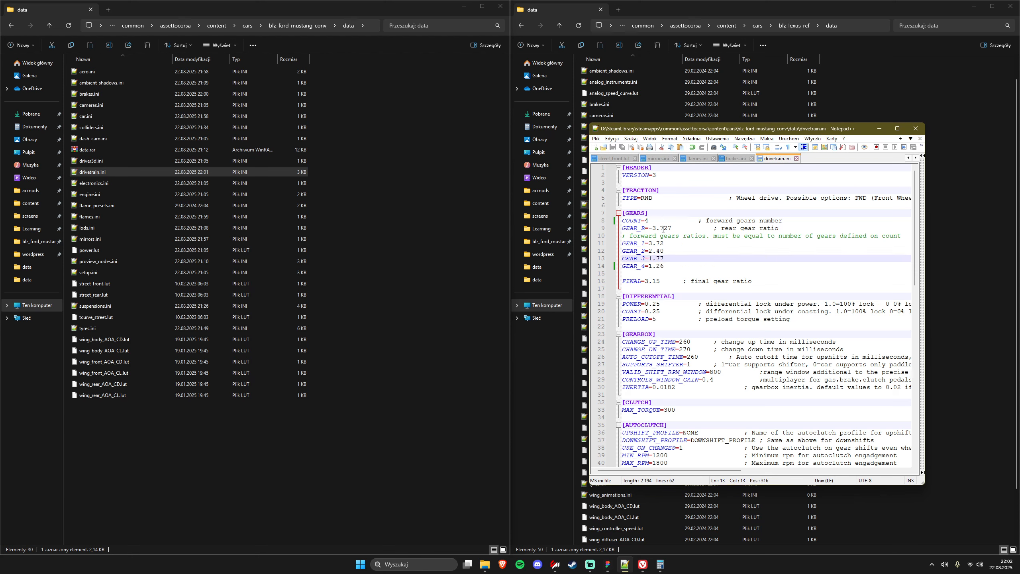
pyautogui.moveTo(644, 226); pyautogui.dragTo(682, 228)
pyautogui.click(673, 228)
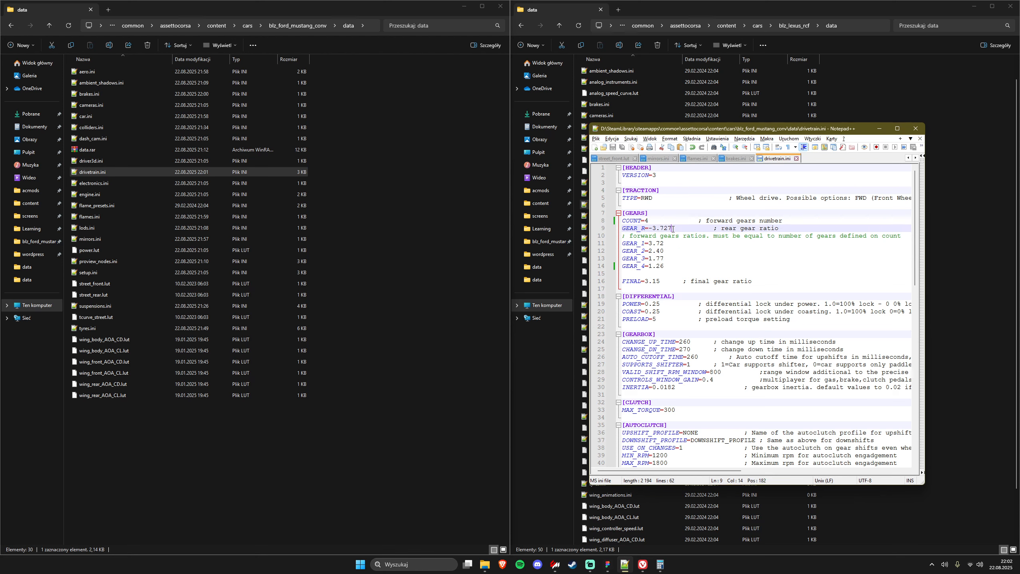
pyautogui.click(654, 279)
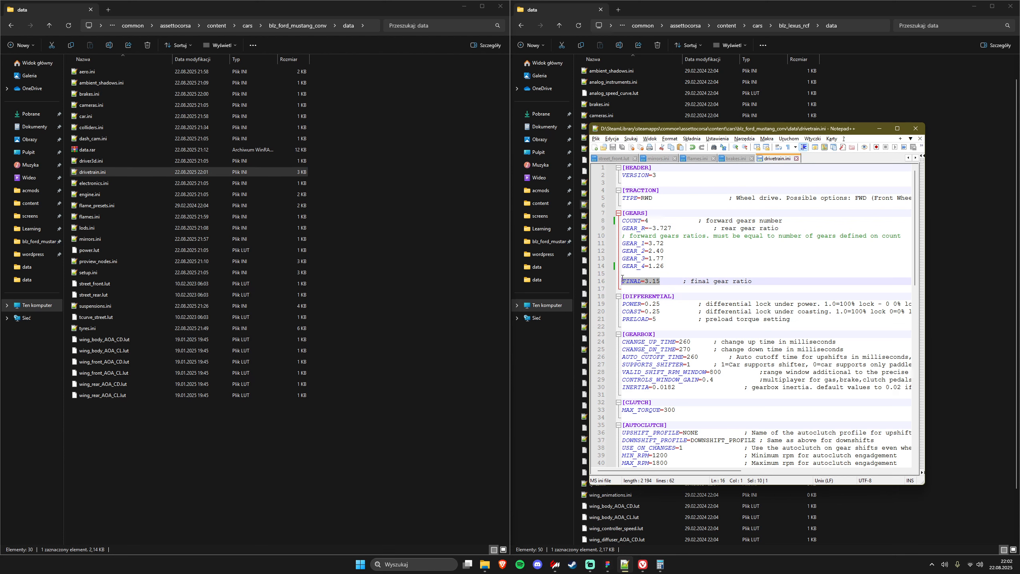
pyautogui.click(644, 278)
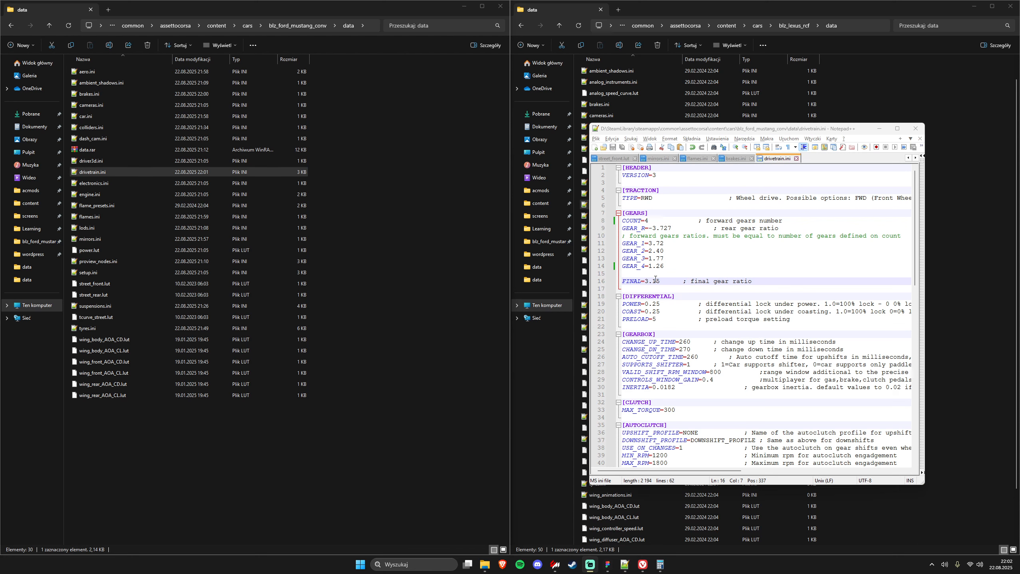
# - Set the differential's POWER and COAST lock values to 0.05 in drivetrain.ini and save the file
pyautogui.click(658, 304)
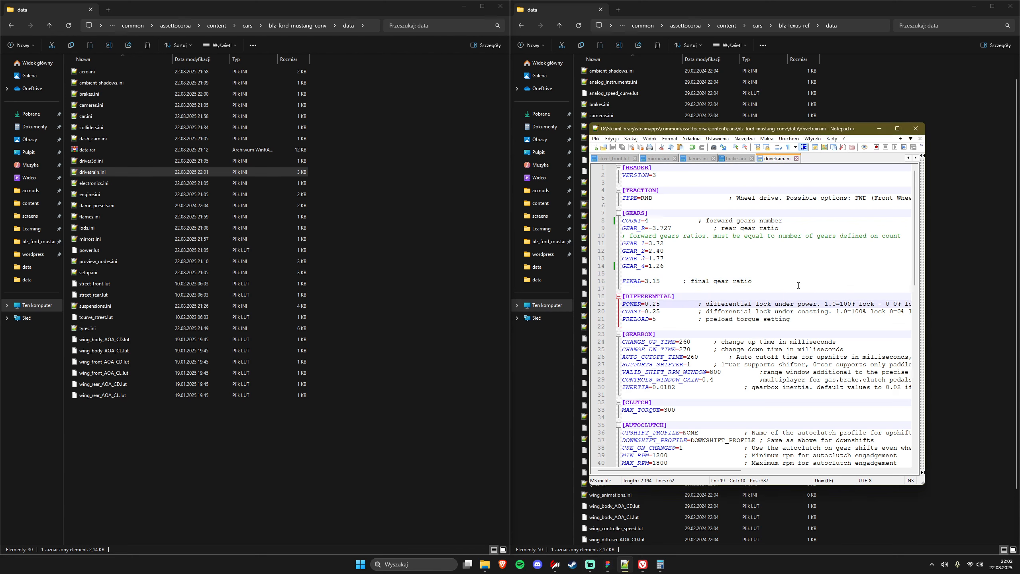
pyautogui.press('BackSpace')
pyautogui.write('0')
pyautogui.press('Down')
pyautogui.press('BackSpace')
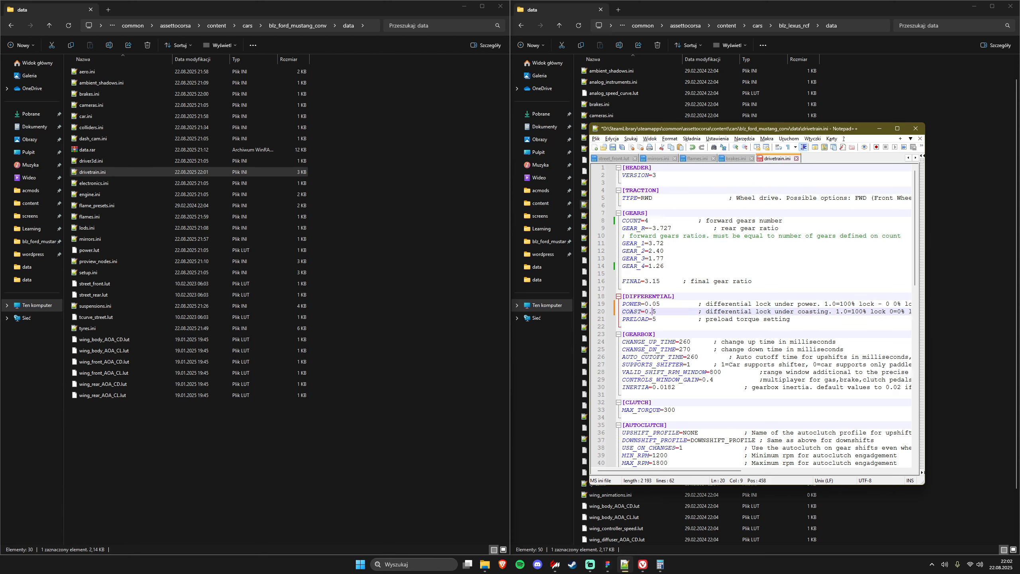
pyautogui.write('0')
pyautogui.press('Down')
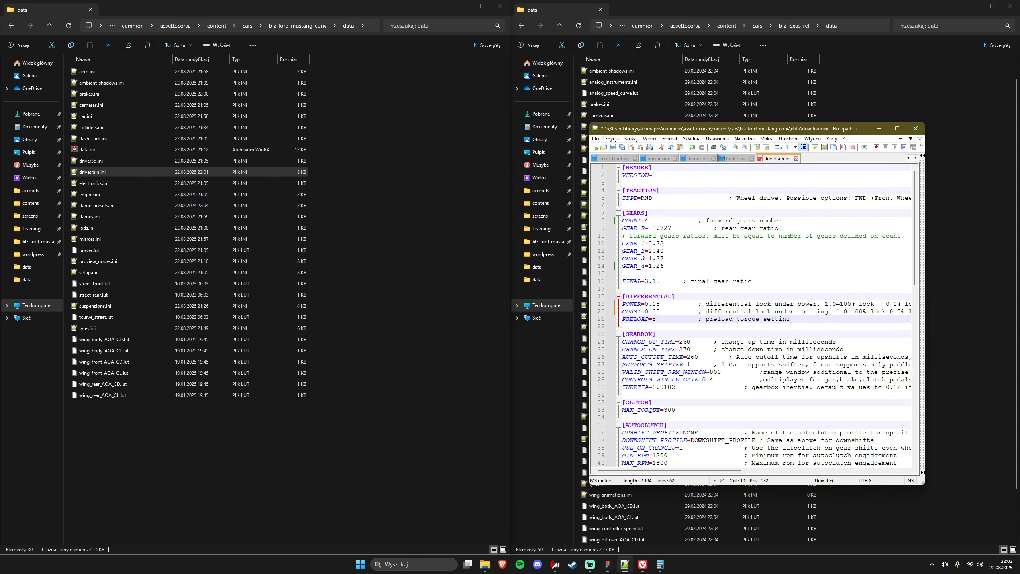
pyautogui.hotkey('ctrl', 's')
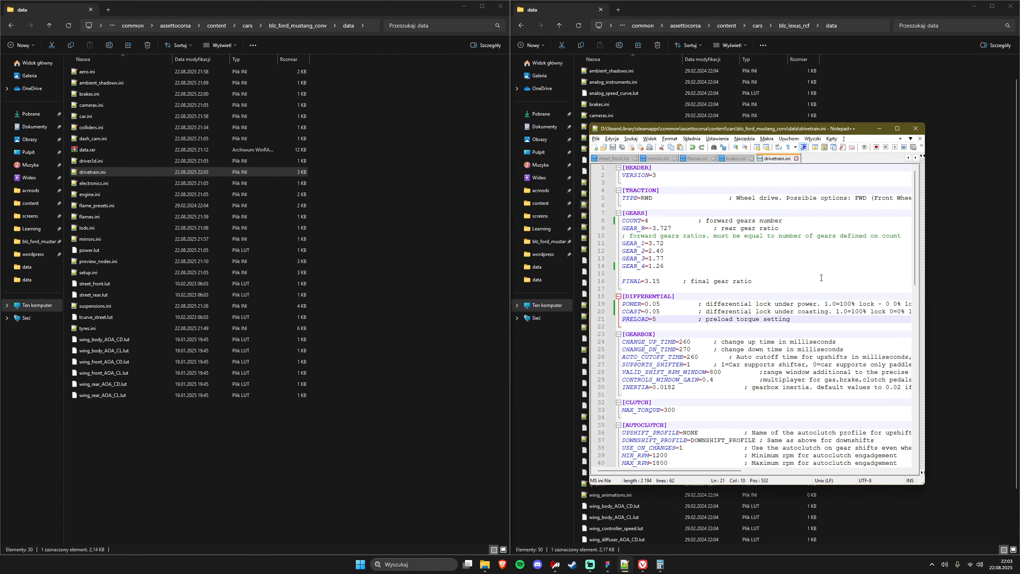
# - Review the remaining sections of drivetrain.ini down to AUTO_SHIFTER and return to the GEARBOX settings
pyautogui.scroll(-2, 727, 262)
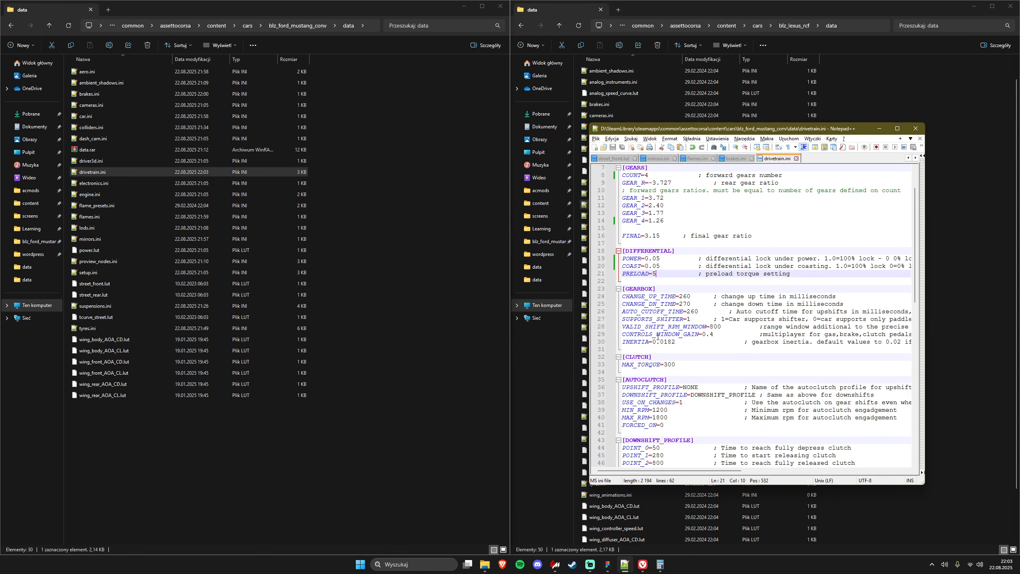
pyautogui.scroll(-5, 682, 298)
pyautogui.scroll(-3, 680, 329)
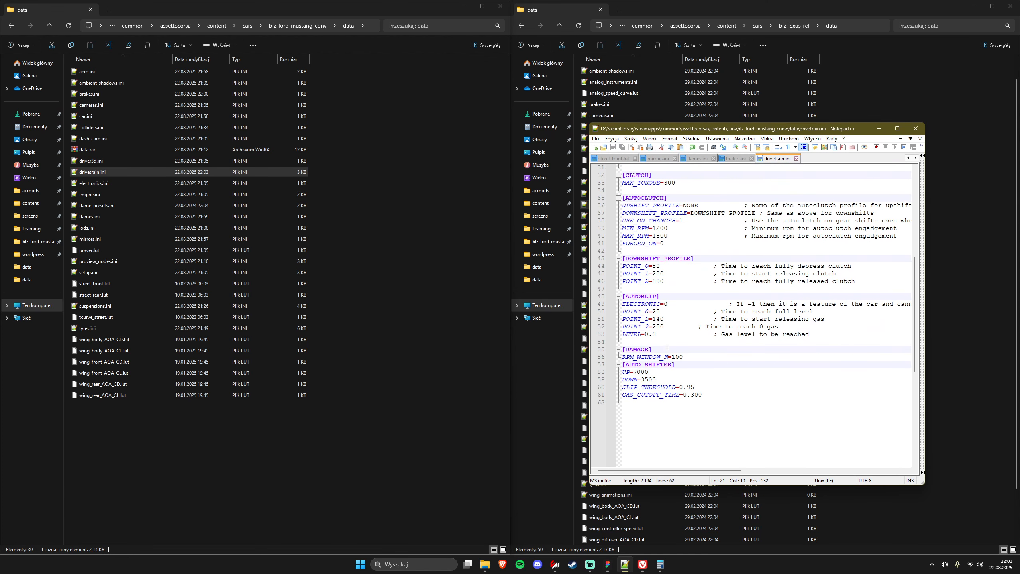
pyautogui.moveTo(737, 404); pyautogui.dragTo(656, 365)
pyautogui.click(712, 401)
pyautogui.scroll(7, 683, 302)
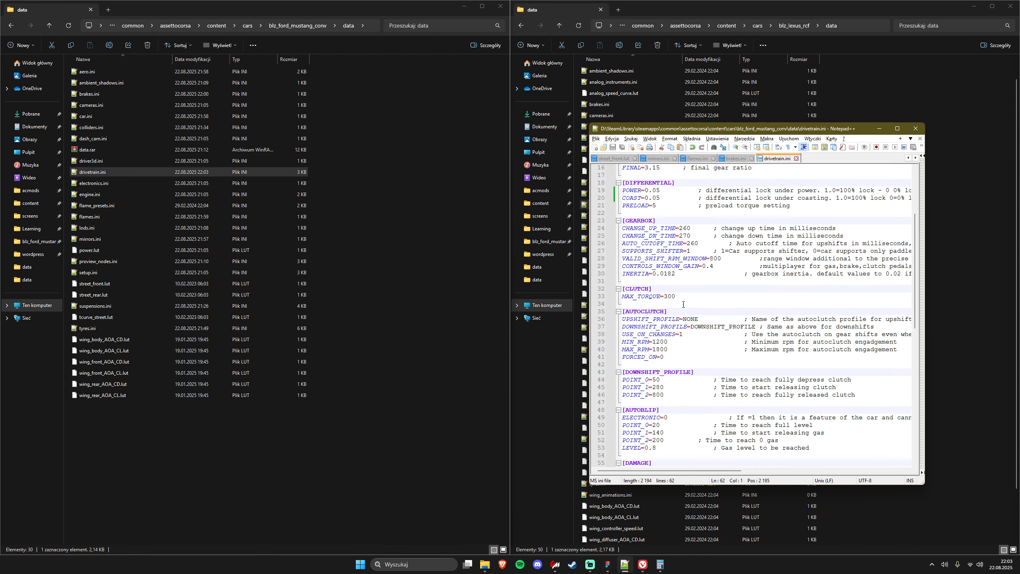
pyautogui.scroll(1, 642, 288)
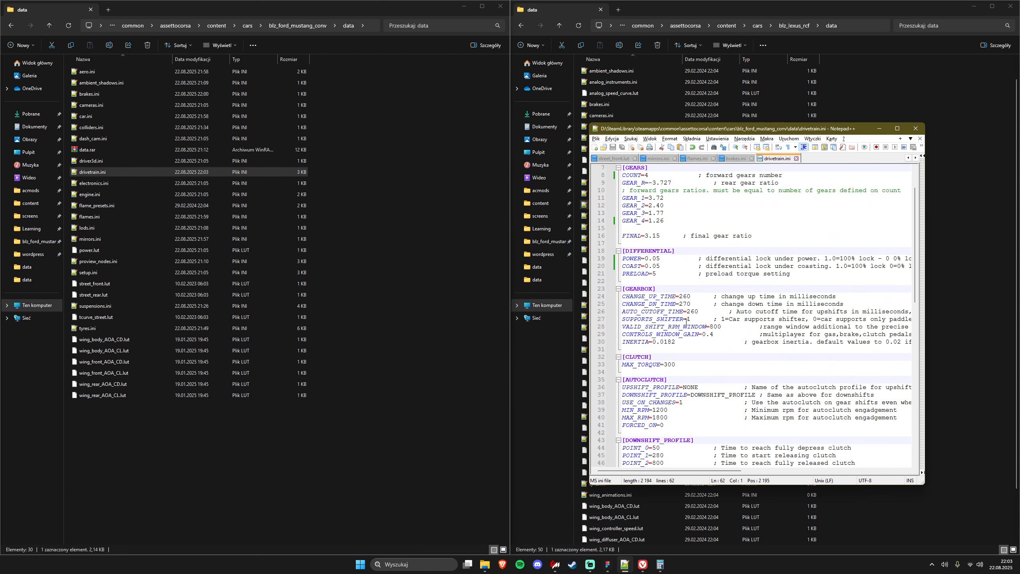
pyautogui.click(679, 327)
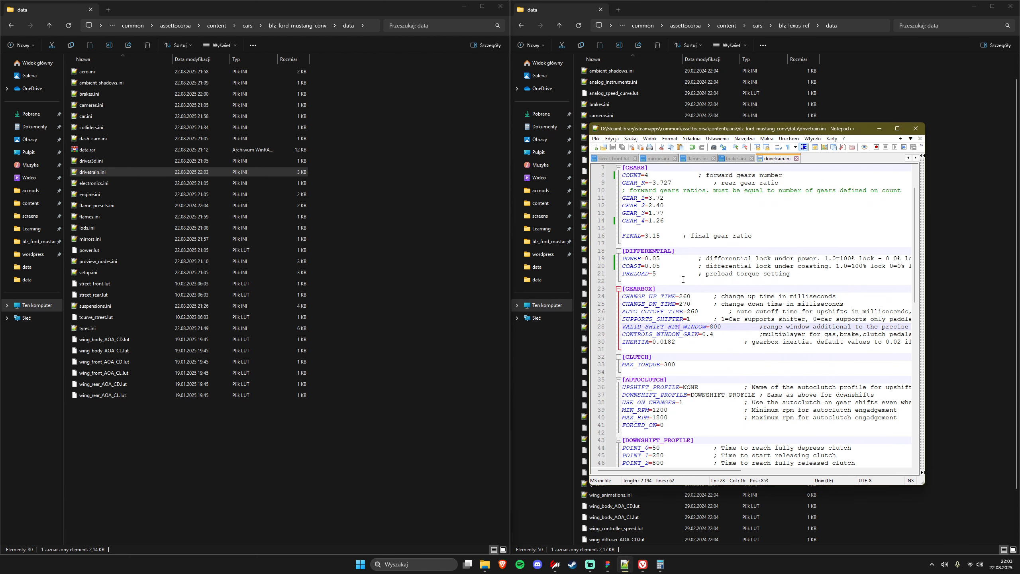
# - Try SUPPORTS_SHIFTER at 0 in the GEARBOX section, restore it to 1, and save the file
pyautogui.click(666, 296)
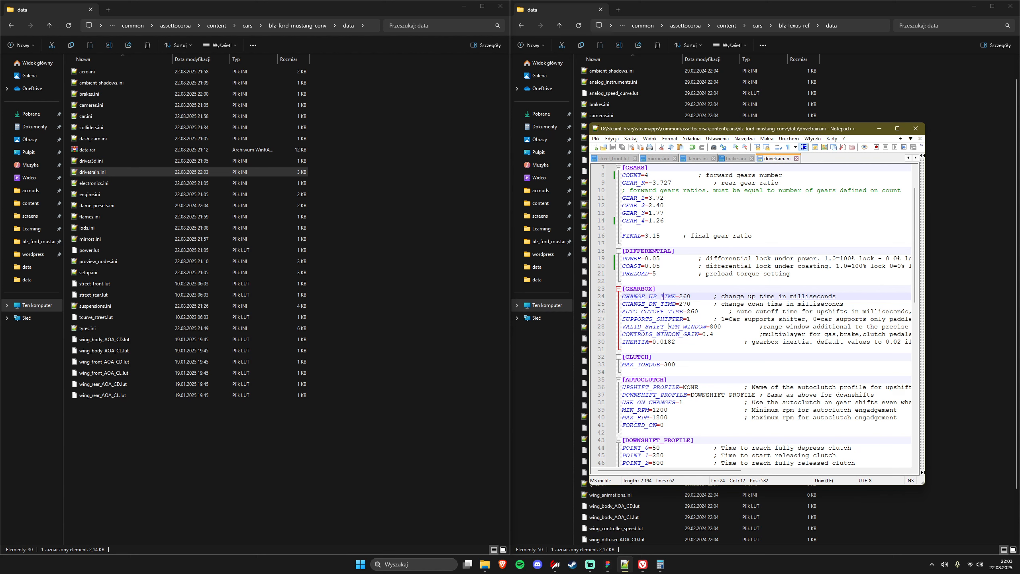
pyautogui.press('Down')
pyautogui.press('Down')
pyautogui.press('Down')
pyautogui.press('Left')
pyautogui.press('Left')
pyautogui.press('Left')
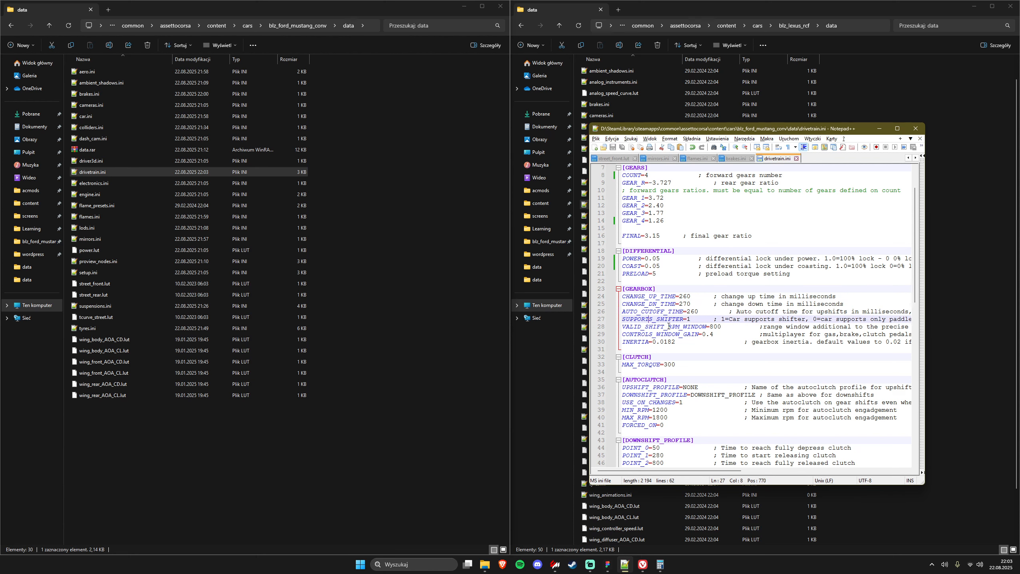
pyautogui.press('Right')
pyautogui.press('Right')
pyautogui.press('Right')
pyautogui.press('Right')
pyautogui.press('Right')
pyautogui.press('Right')
pyautogui.press('Right')
pyautogui.press('Right')
pyautogui.hotkey('shift', 'Left')
pyautogui.write('0')
pyautogui.hotkey('shift', 'Left')
pyautogui.write('1')
pyautogui.hotkey('ctrl', 's')
# - Go through the rest of the GEARBOX section and the CLUTCH, AUTOCLUTCH and DOWNSHIFT_PROFILE settings line by line
pyautogui.press('Down')
pyautogui.press('Down')
pyautogui.press('Down')
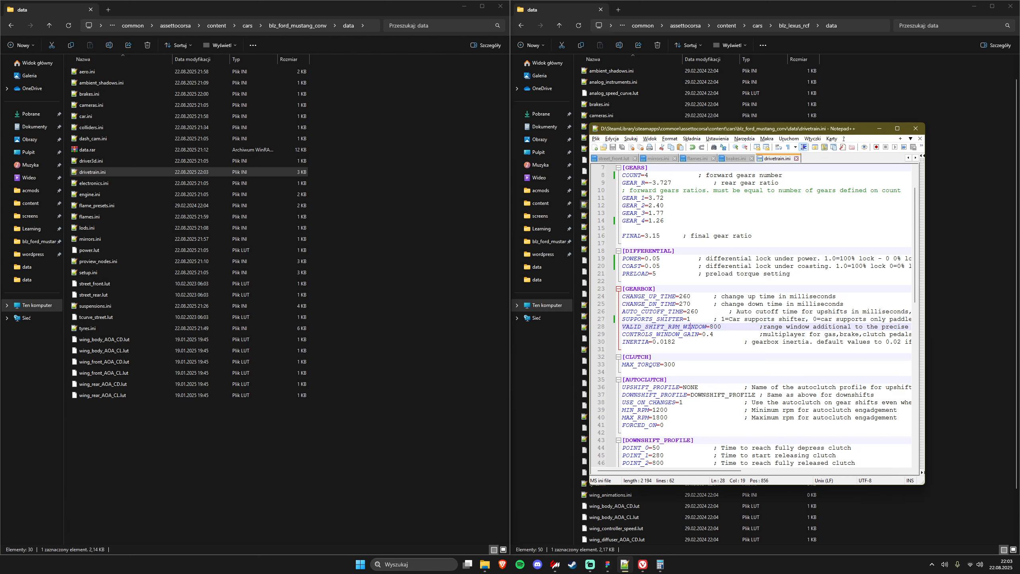
pyautogui.press('Down')
pyautogui.press('Down')
pyautogui.press('Down')
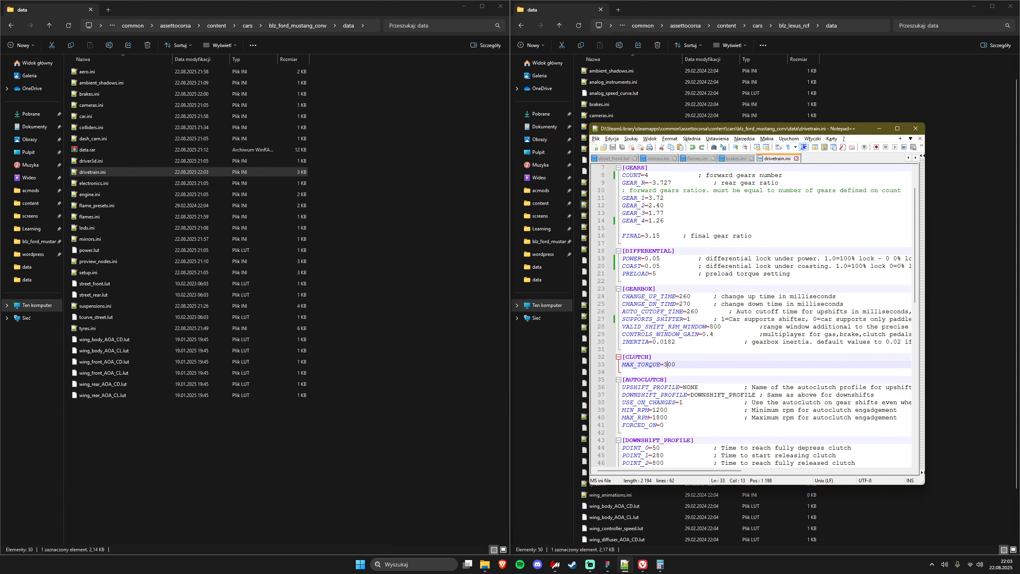
pyautogui.hotkey('shift', 'Left')
pyautogui.press('Down')
pyautogui.press('Down')
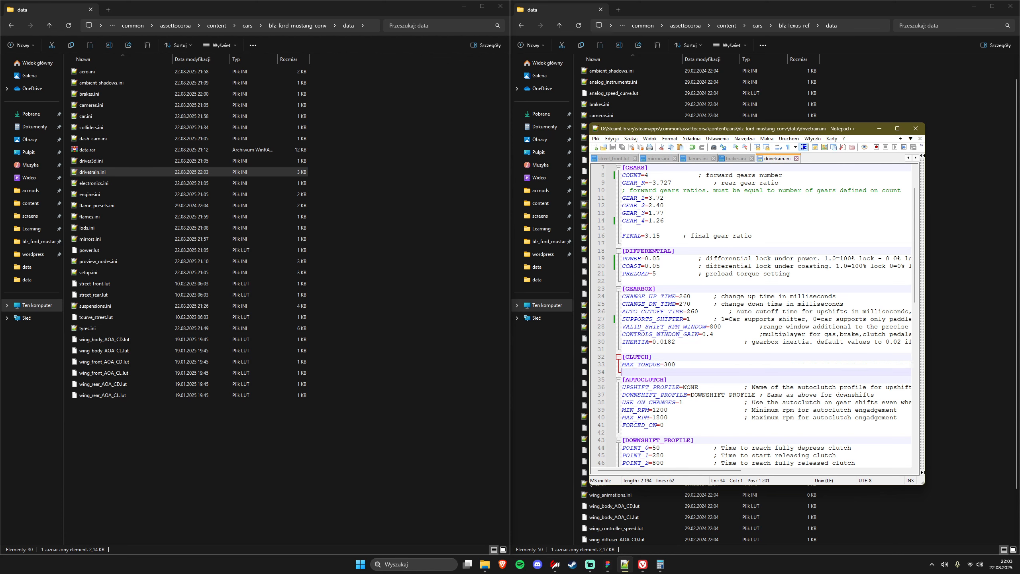
pyautogui.press('Down')
pyautogui.press('Down')
pyautogui.press('Down')
pyautogui.press('Down')
pyautogui.press('Down')
pyautogui.press('Down')
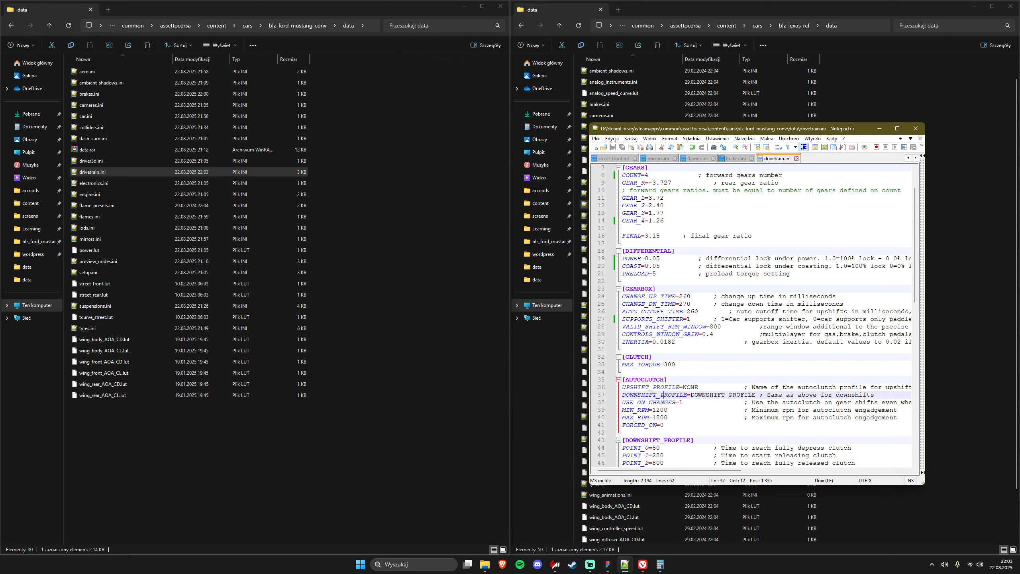
pyautogui.press('Down')
pyautogui.press('Down')
pyautogui.press('Down')
pyautogui.press('Down')
pyautogui.press('Down')
pyautogui.press('Down')
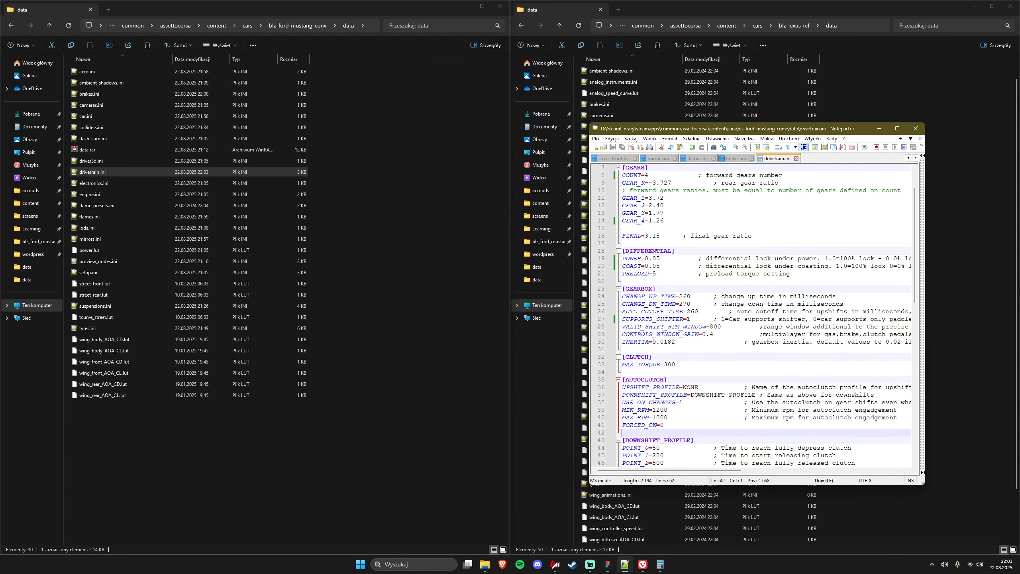
pyautogui.press('Down')
pyautogui.press('Down')
pyautogui.press('Down')
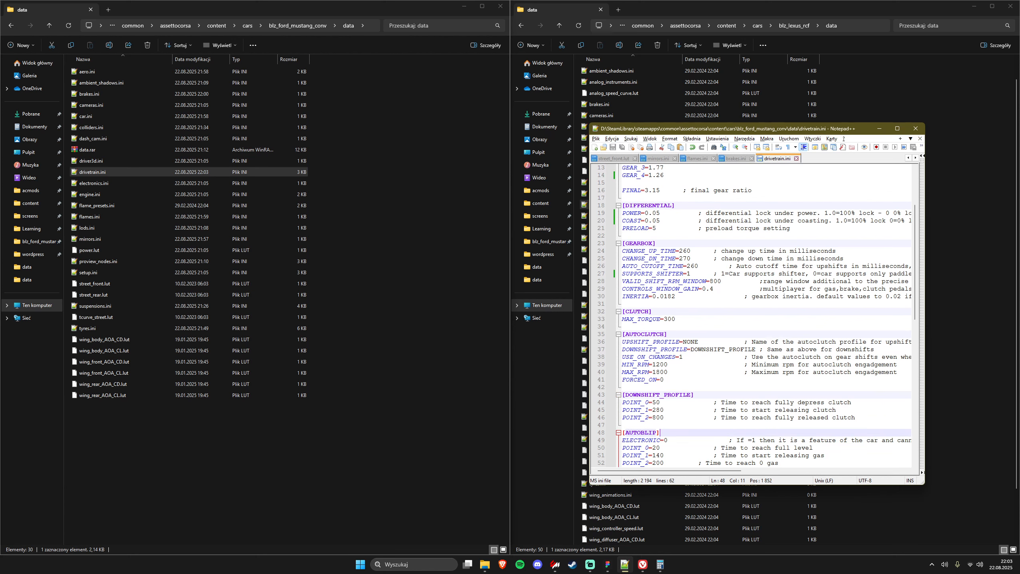
# - Set USE_ON_CHANGES to 0 in the AUTOCLUTCH section and save the file
pyautogui.press('Up')
pyautogui.press('Up')
pyautogui.press('Up')
pyautogui.press('Up')
pyautogui.press('Up')
pyautogui.press('Up')
pyautogui.press('Up')
pyautogui.press('Up')
pyautogui.press('Up')
pyautogui.press('Up')
pyautogui.press('Up')
pyautogui.press('Up')
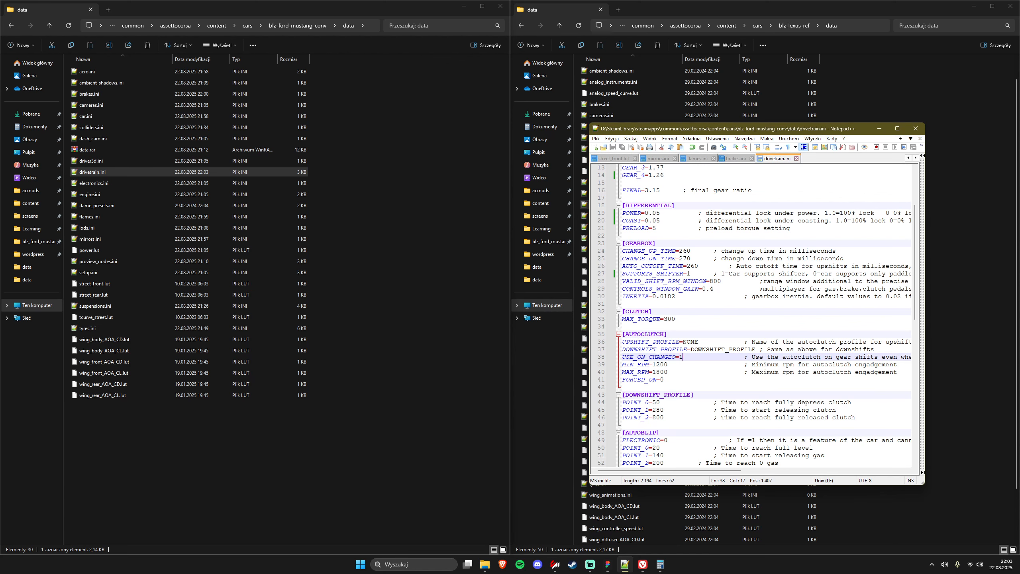
pyautogui.press('BackSpace')
pyautogui.write('0')
pyautogui.hotkey('ctrl', 's')
# - Examine the AUTOBLIP, DAMAGE and AUTO_SHIFTER sections at the end of drivetrain.ini
pyautogui.press('Down')
pyautogui.press('Down')
pyautogui.press('Down')
pyautogui.press('Down')
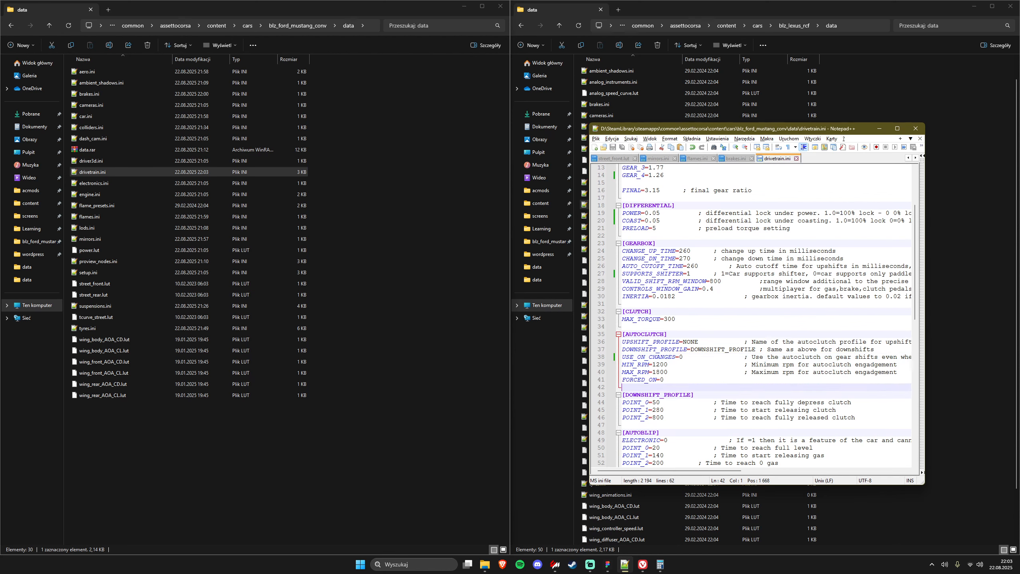
pyautogui.press('Down')
pyautogui.press('Down')
pyautogui.press('Down')
pyautogui.press('Down')
pyautogui.press('Down')
pyautogui.press('Down')
pyautogui.press('Down')
pyautogui.press('Down')
pyautogui.press('Down')
pyautogui.press('Down')
pyautogui.press('Down')
pyautogui.press('Down')
pyautogui.press('Down')
pyautogui.press('Down')
pyautogui.press('Down')
pyautogui.press('Down')
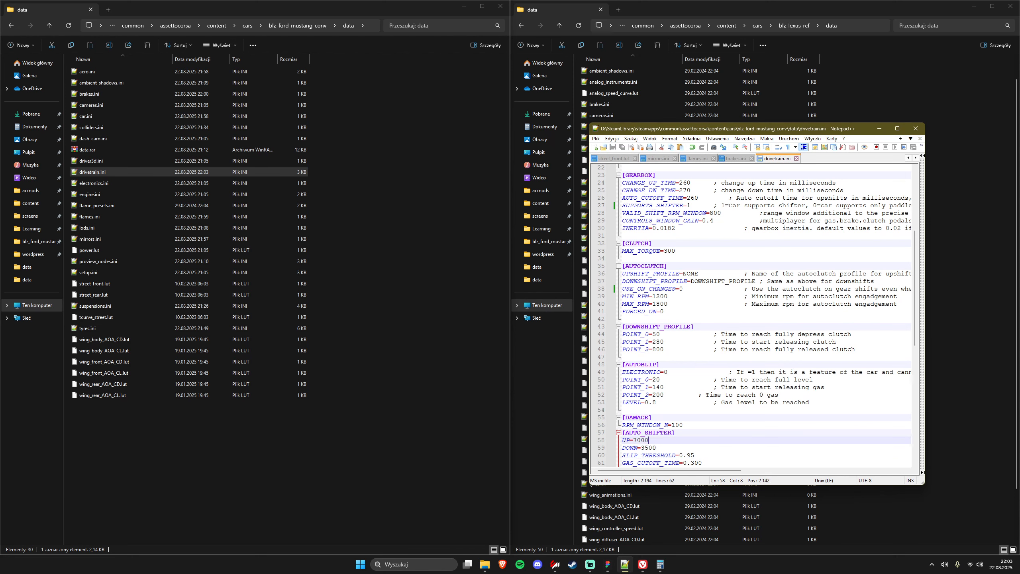
pyautogui.press('Up')
pyautogui.press('Up')
pyautogui.press('Up')
pyautogui.press('Up')
pyautogui.press('Up')
pyautogui.press('Up')
pyautogui.press('Up')
pyautogui.press('Up')
pyautogui.press('Down')
pyautogui.press('Down')
pyautogui.press('Down')
pyautogui.press('Down')
pyautogui.press('Down')
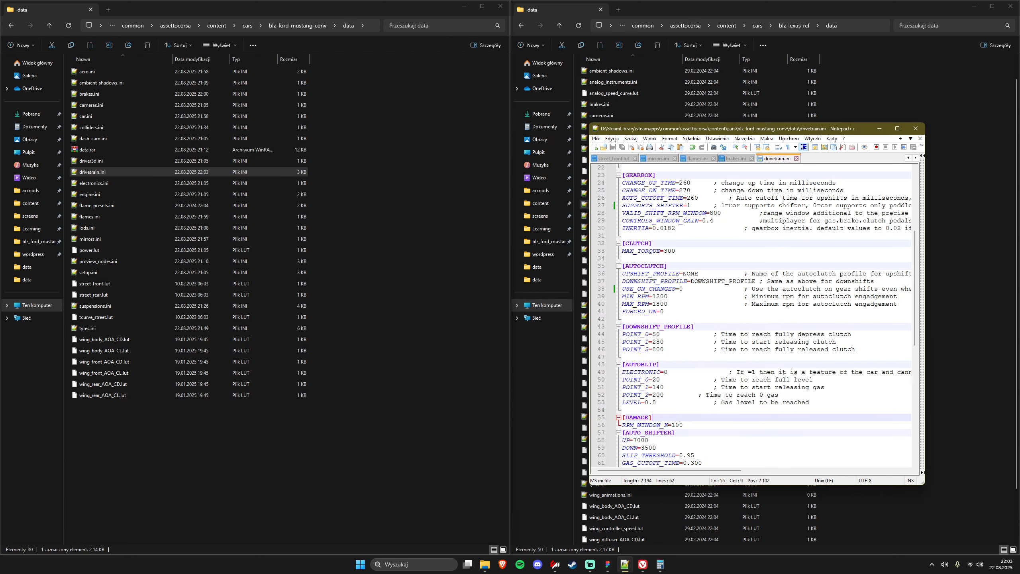
pyautogui.press('Down')
pyautogui.press('Down')
pyautogui.press('Up')
pyautogui.press('Down')
pyautogui.press('Down')
pyautogui.press('Down')
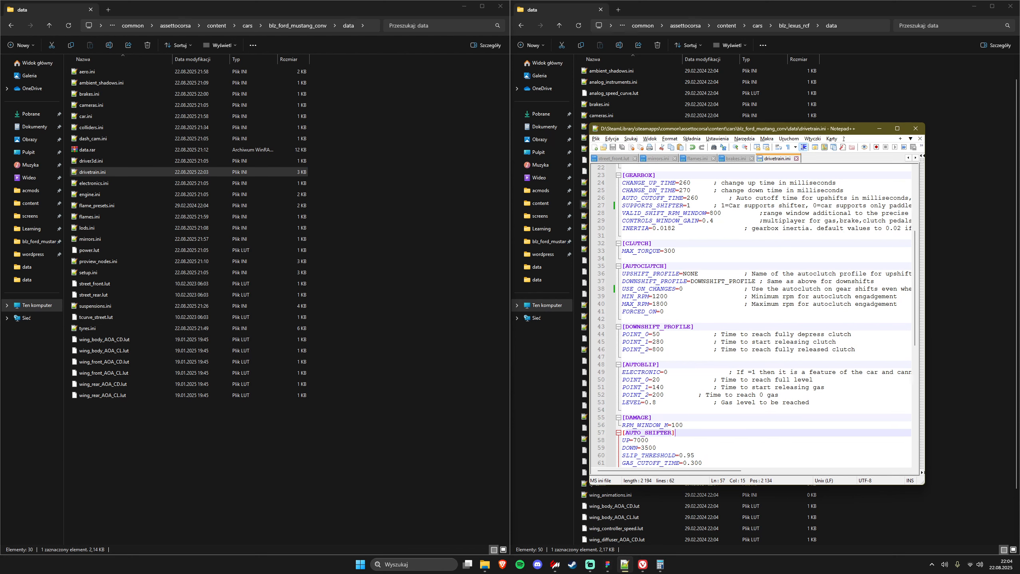
pyautogui.press('Up')
pyautogui.press('Up')
pyautogui.press('Down')
pyautogui.press('Up')
pyautogui.press('Up')
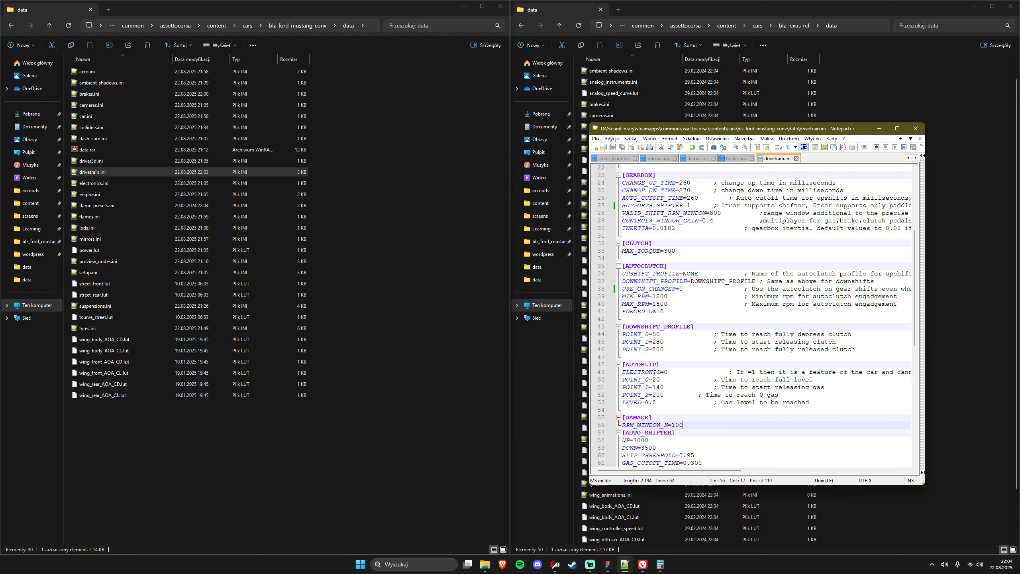
pyautogui.press('Down')
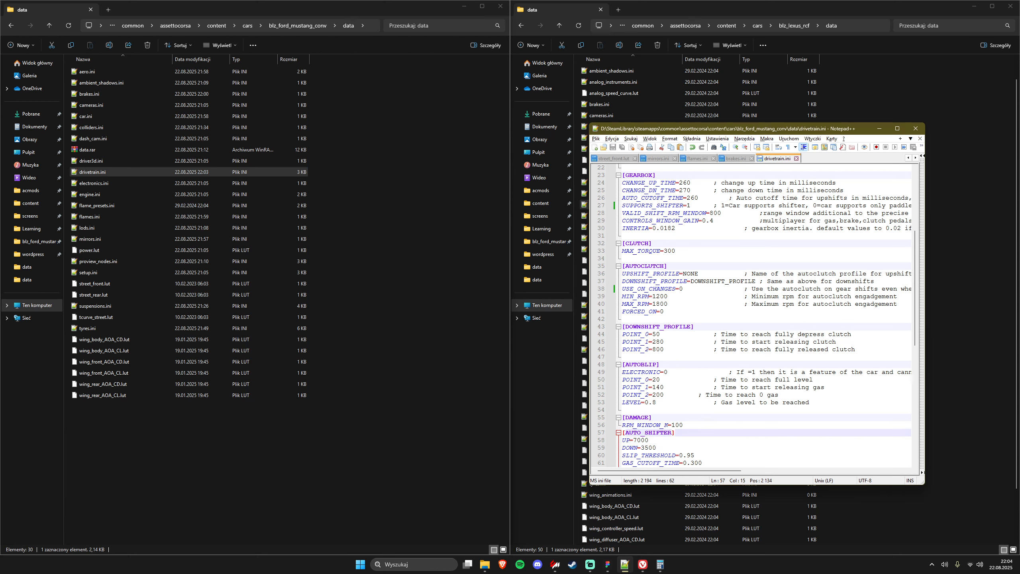
# - Select the UP value in the AUTO_SHIFTER section of drivetrain.ini
pyautogui.press('Down')
pyautogui.hotkey('shift', 'Left')
pyautogui.hotkey('shift', 'Left')
pyautogui.hotkey('shift', 'Left')
pyautogui.hotkey('shift', 'Left')
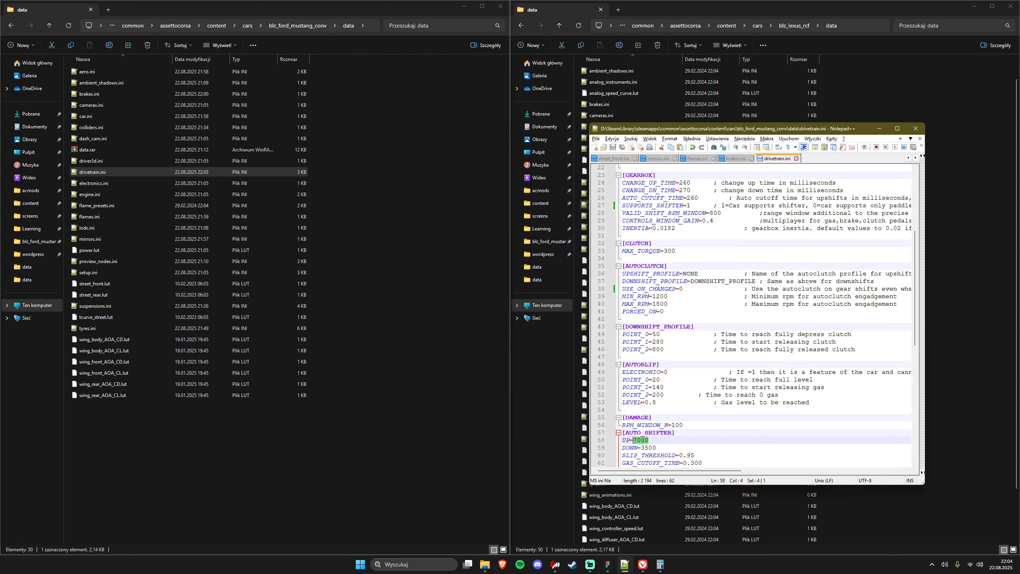
pyautogui.click(642, 564)
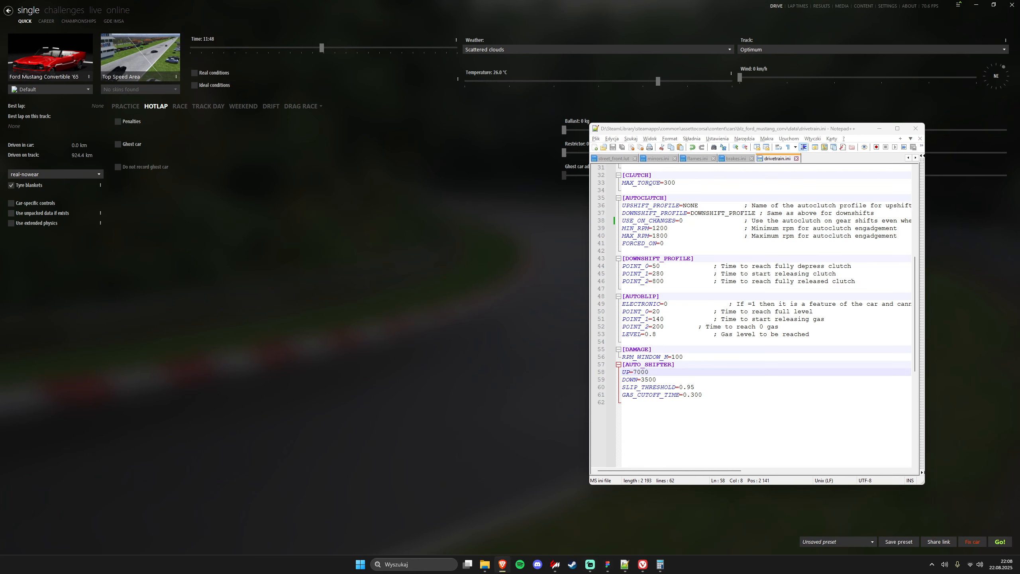
pyautogui.doubleClick(640, 373)
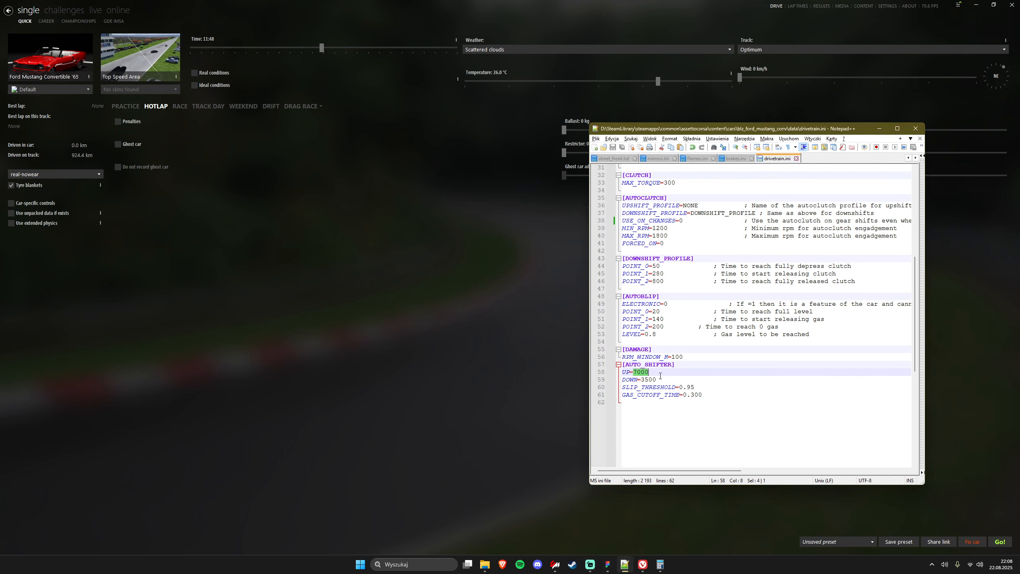
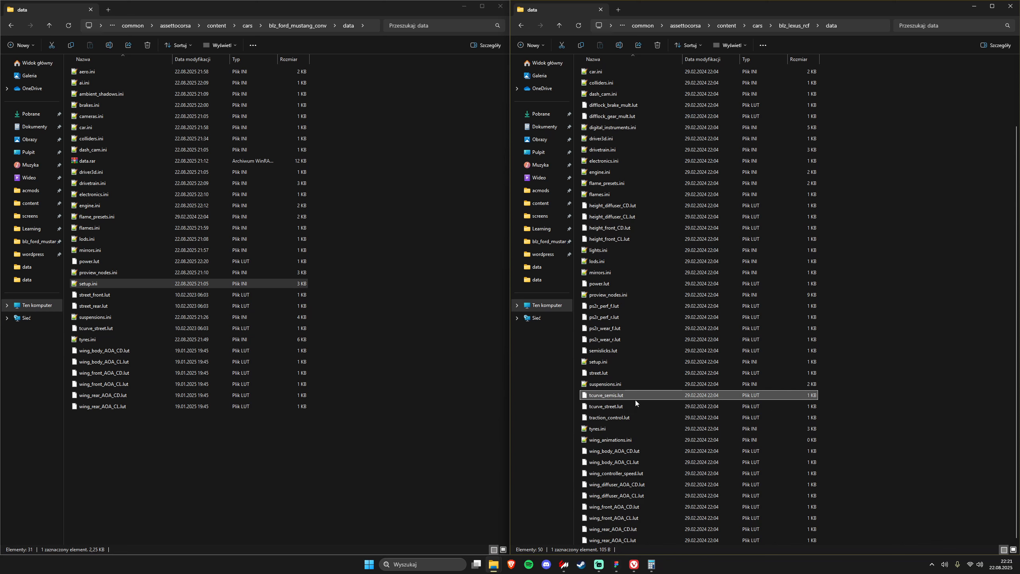
# - Look through the files in the blz_lexus_rcf data folder, including wing_animations.ini, analog_instruments.ini, digital_instruments.ini and dash_cam.ini
pyautogui.click(639, 402)
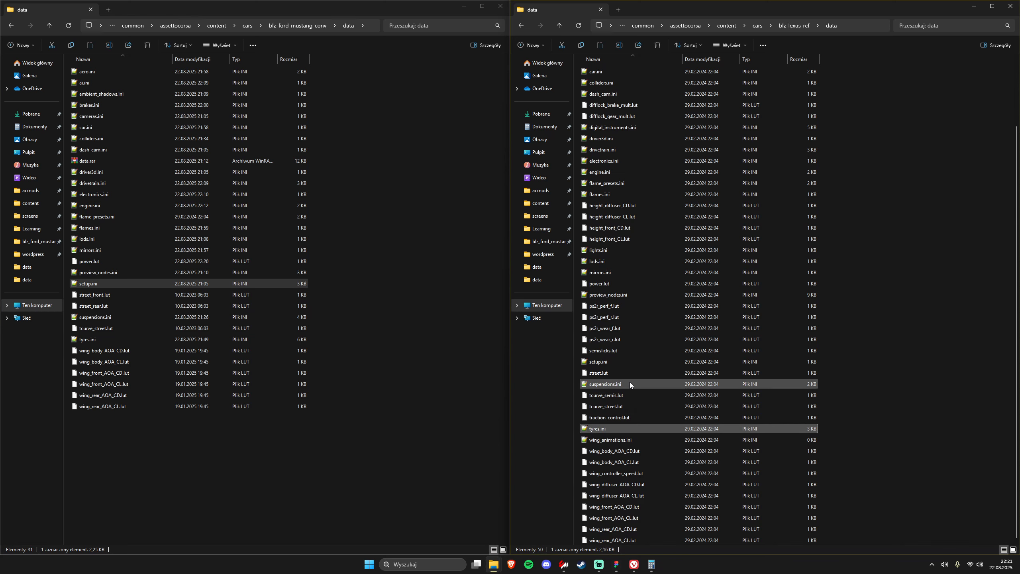
pyautogui.click(630, 440)
pyautogui.scroll(3, 638, 475)
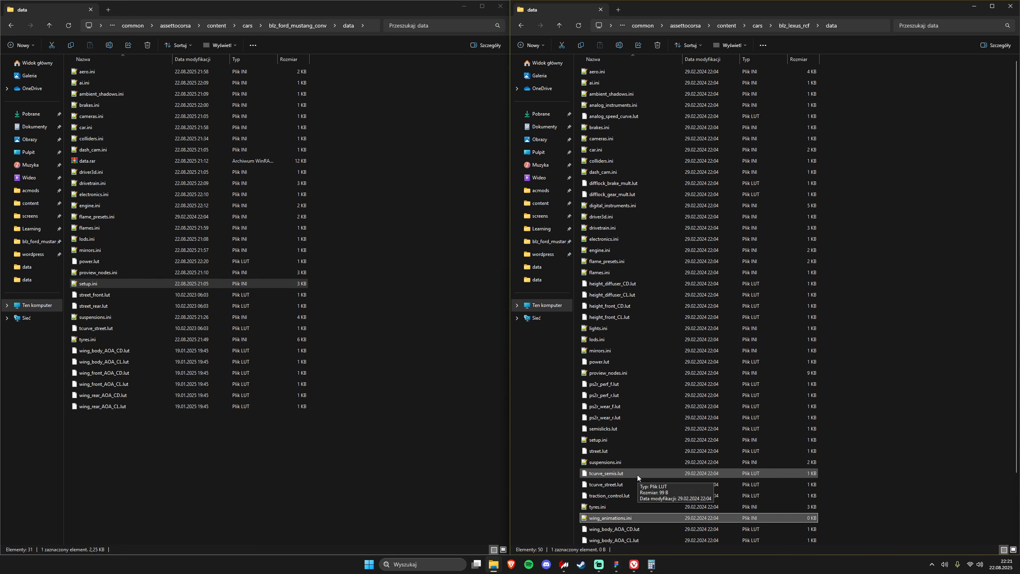
pyautogui.click(628, 83)
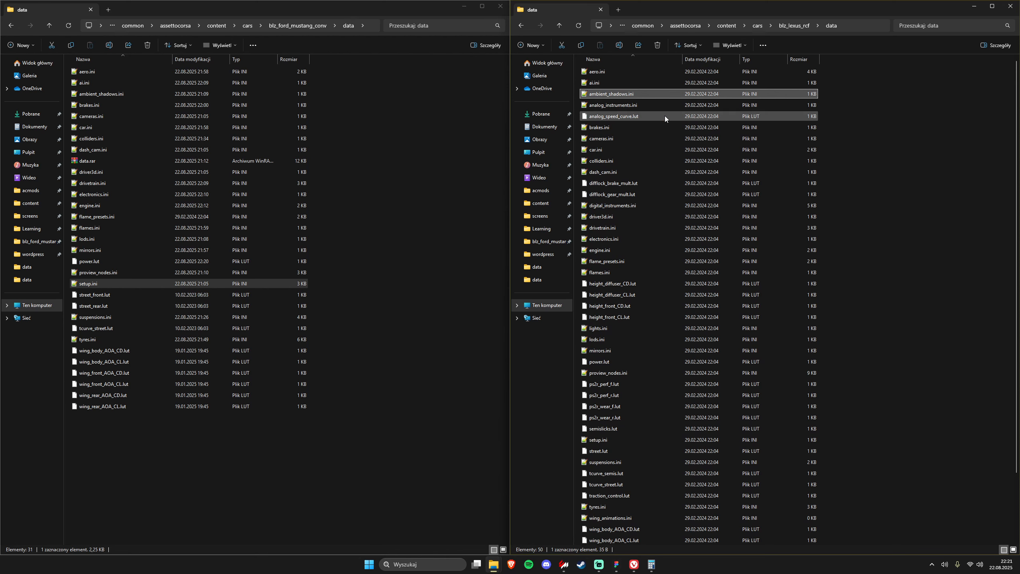
pyautogui.click(671, 137)
pyautogui.click(677, 127)
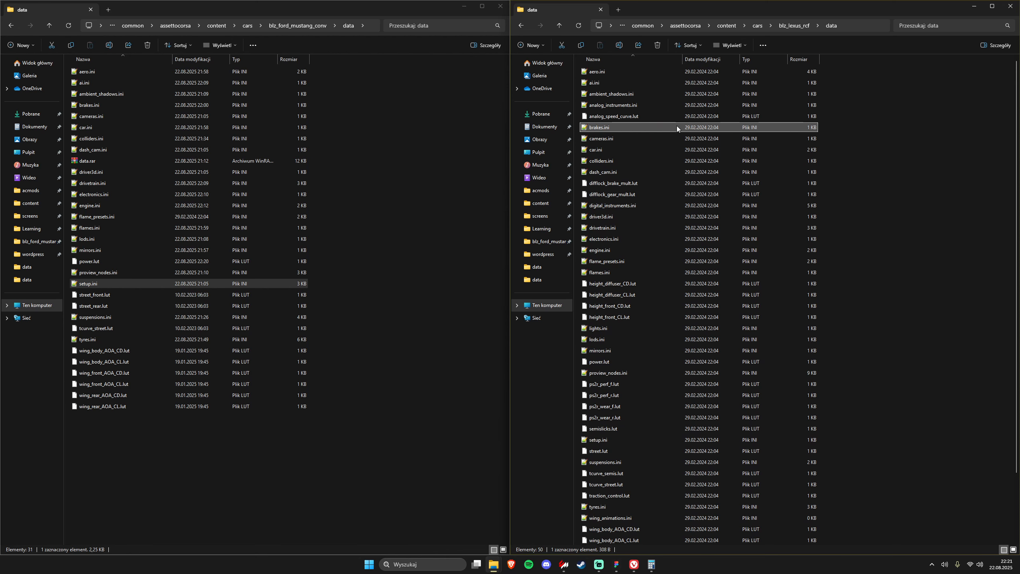
pyautogui.click(655, 104)
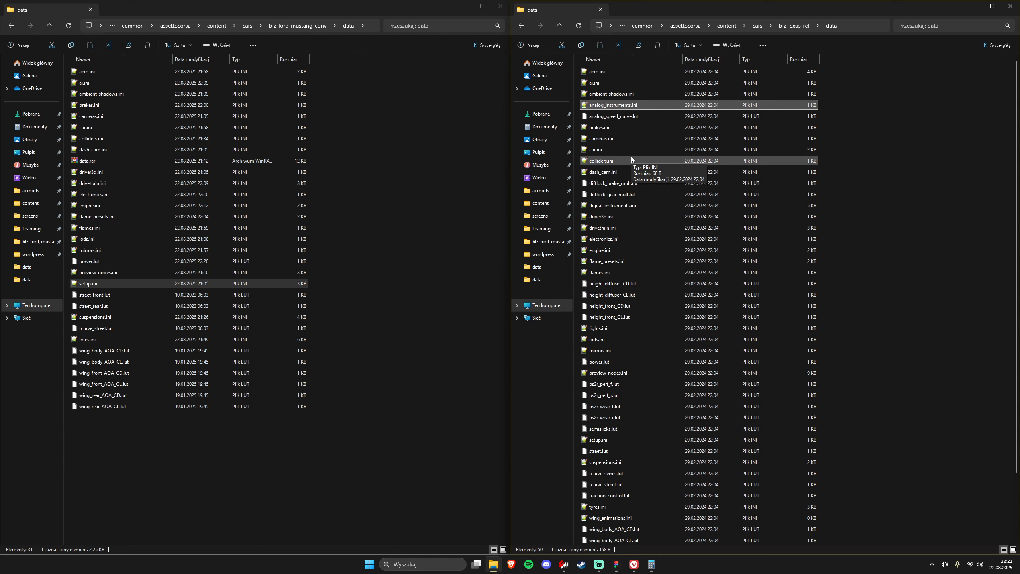
pyautogui.click(633, 108)
pyautogui.click(628, 207)
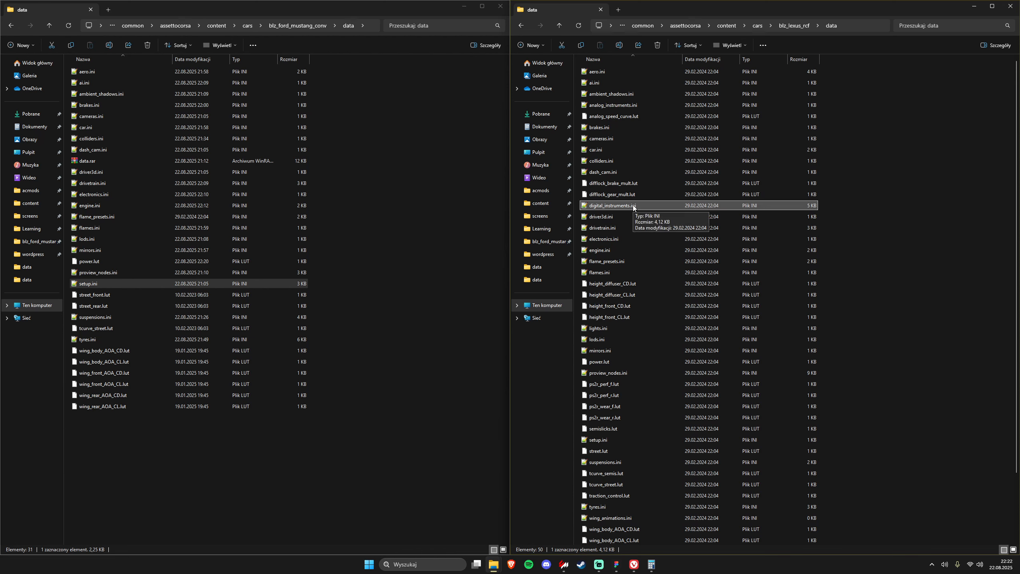
pyautogui.click(611, 173)
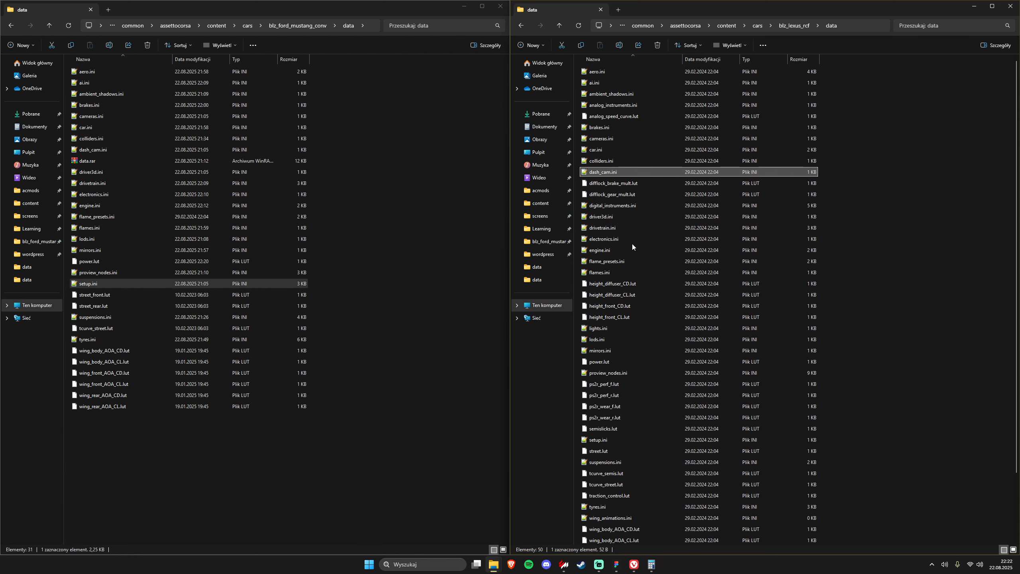
# - Open suspensions.ini from the blz_lexus_rcf data folder in Notepad++ and maximize the editor window
pyautogui.scroll(-2, 646, 253)
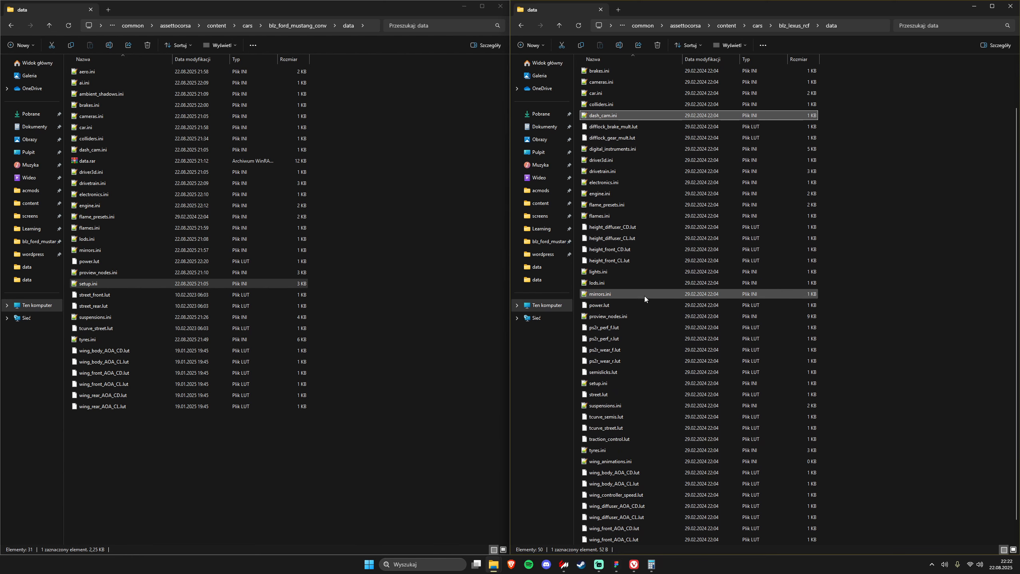
pyautogui.scroll(-1, 644, 295)
pyautogui.press('s')
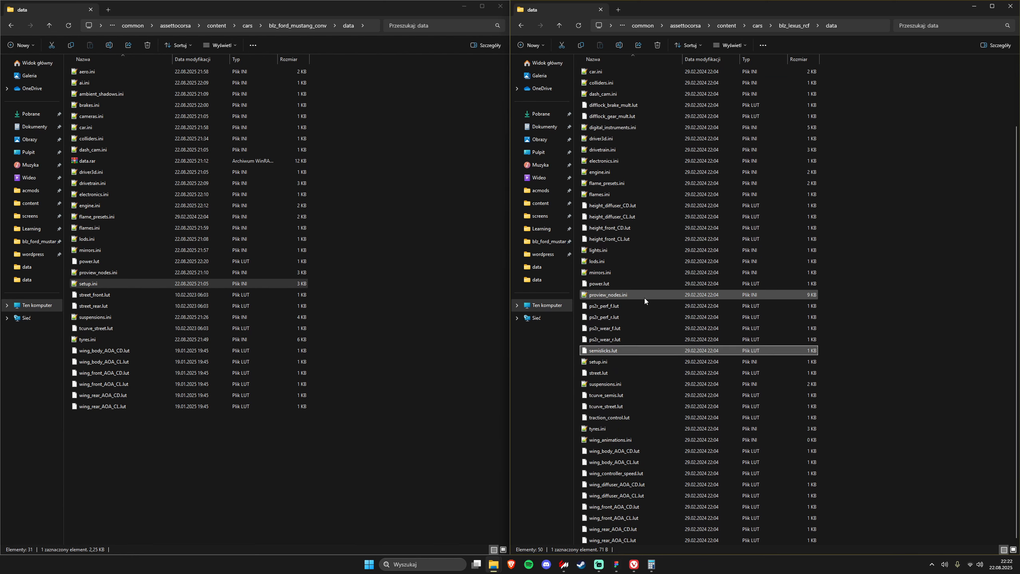
pyautogui.press('u')
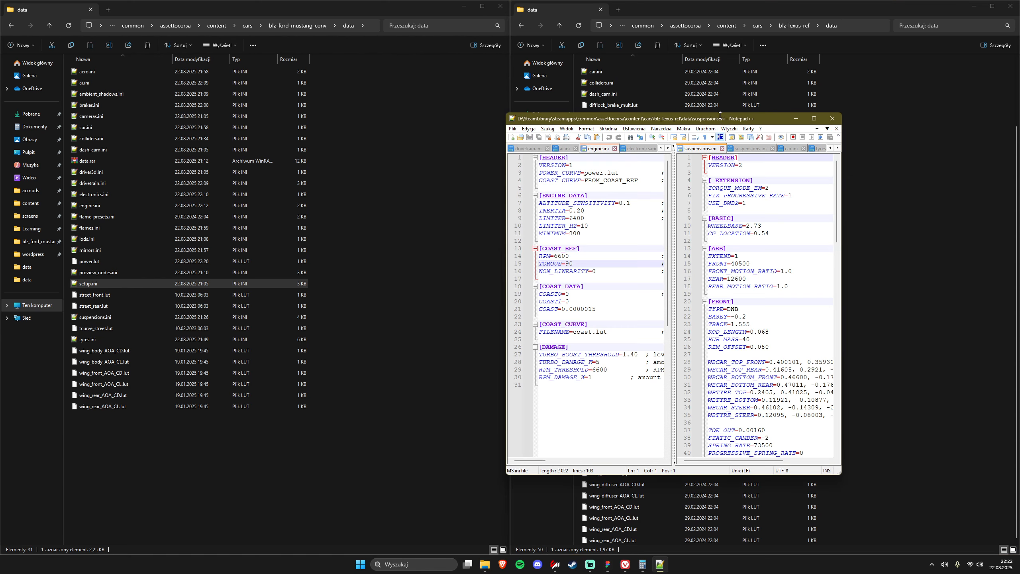
pyautogui.moveTo(725, 120); pyautogui.dragTo(642, 1)
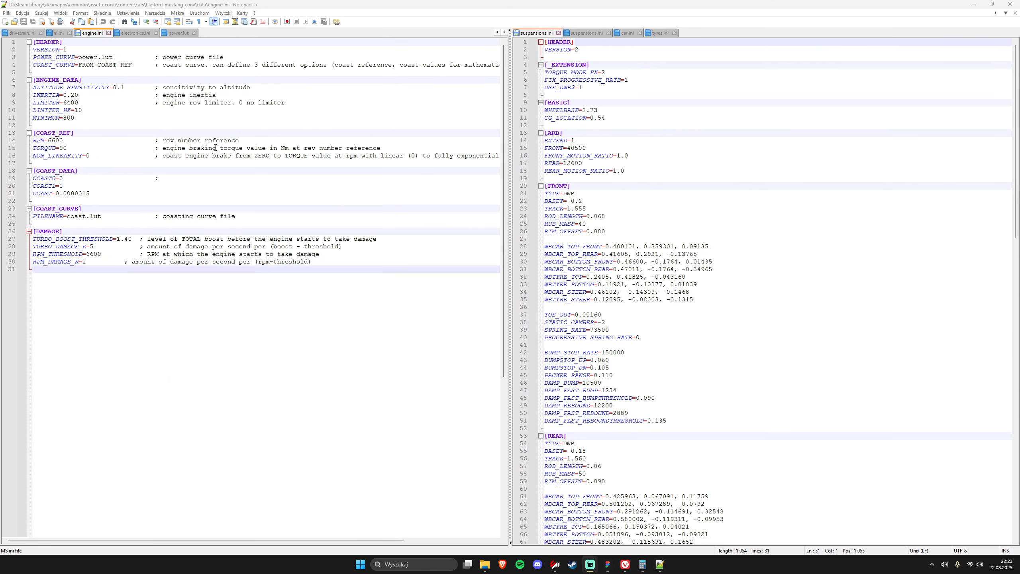
# - Move the blz_ford_mustang_conv suspensions.ini into the other editor view so it sits beside the blz_lexus_rcf version
pyautogui.click(194, 140)
pyautogui.click(576, 147)
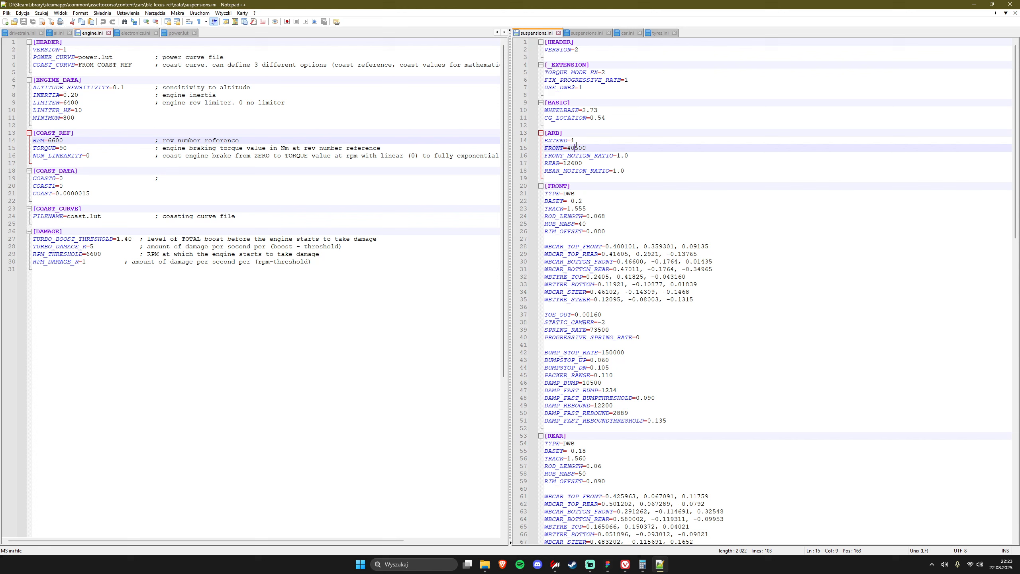
pyautogui.click(325, 138)
pyautogui.scroll(7, 22, 35)
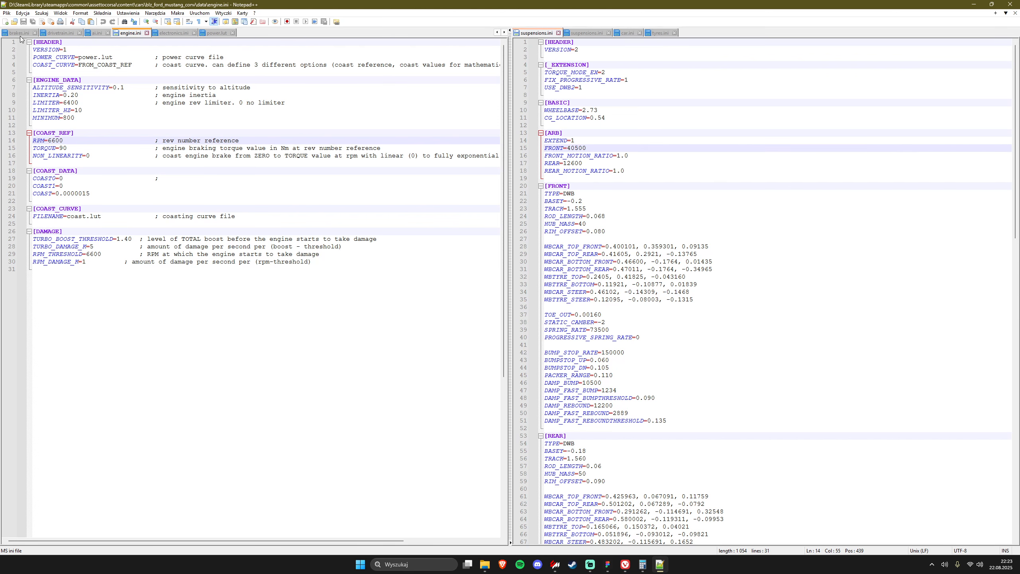
pyautogui.scroll(3, 109, 37)
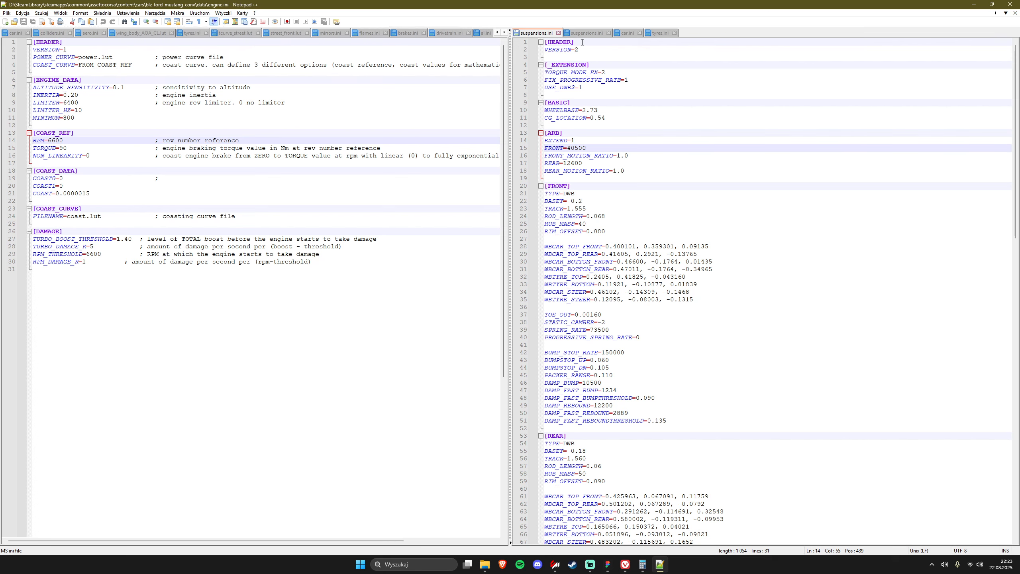
pyautogui.moveTo(572, 34); pyautogui.dragTo(244, 158)
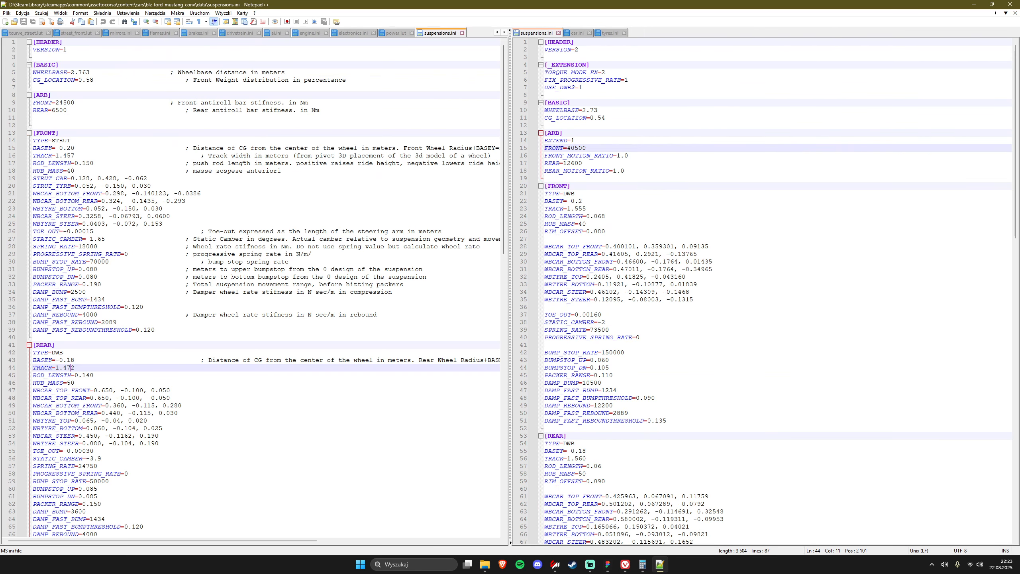
# - Set VERSION to 4 in the HEADER section of the Mustang's suspensions.ini and save the file
pyautogui.click(67, 51)
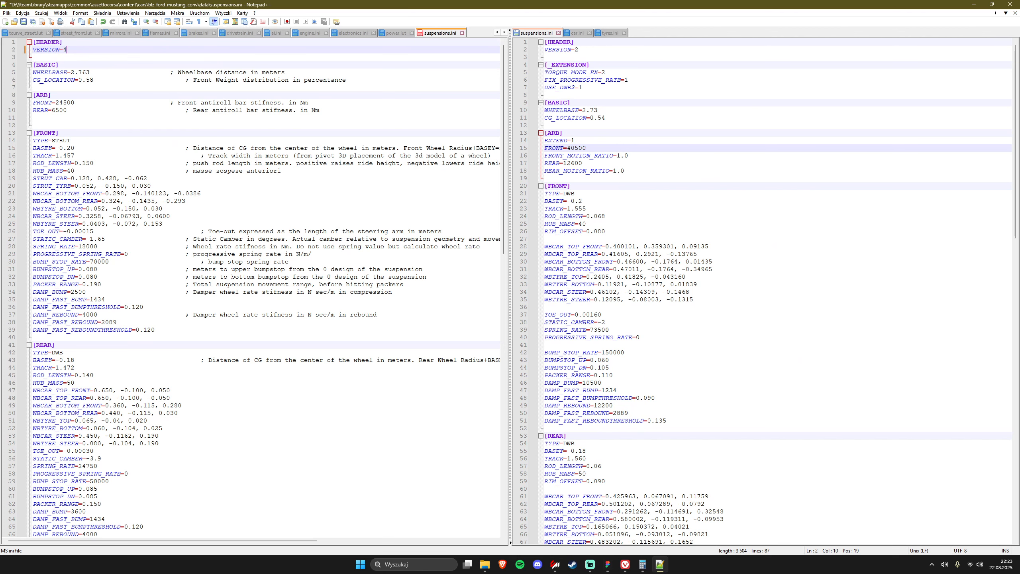
pyautogui.press('BackSpace')
pyautogui.write('4')
pyautogui.press('Down')
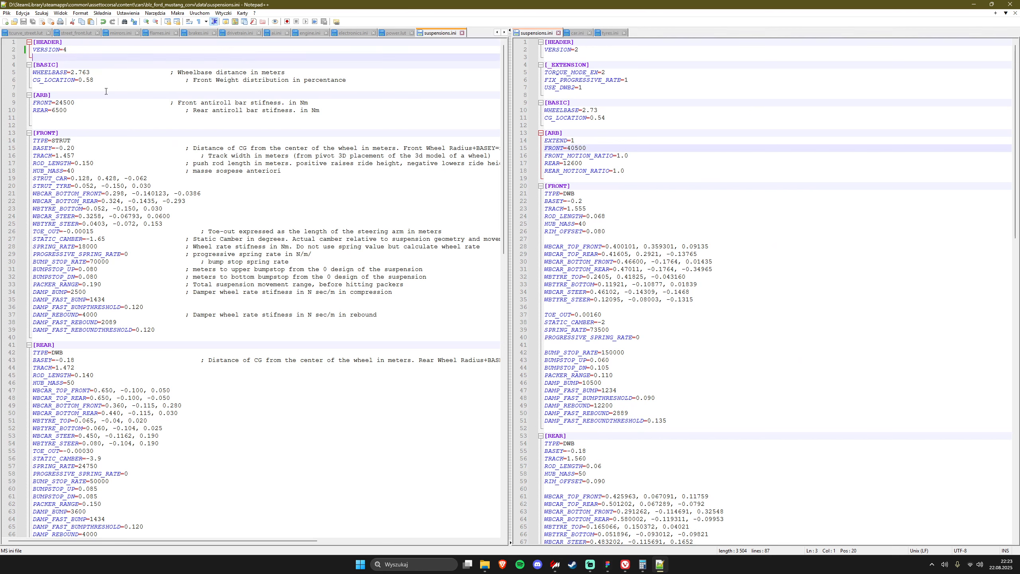
# - Examine the BASIC, ARB and FRONT parameters in the Mustang's suspensions.ini, including anti-roll bar stiffness, ROD_LENGTH and HUB_MASS
pyautogui.click(86, 80)
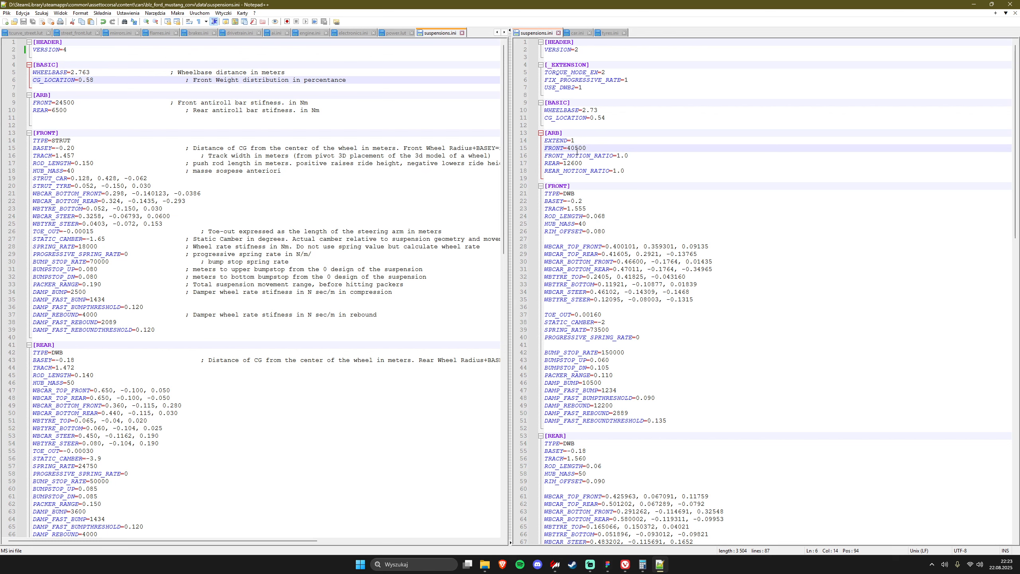
pyautogui.click(625, 565)
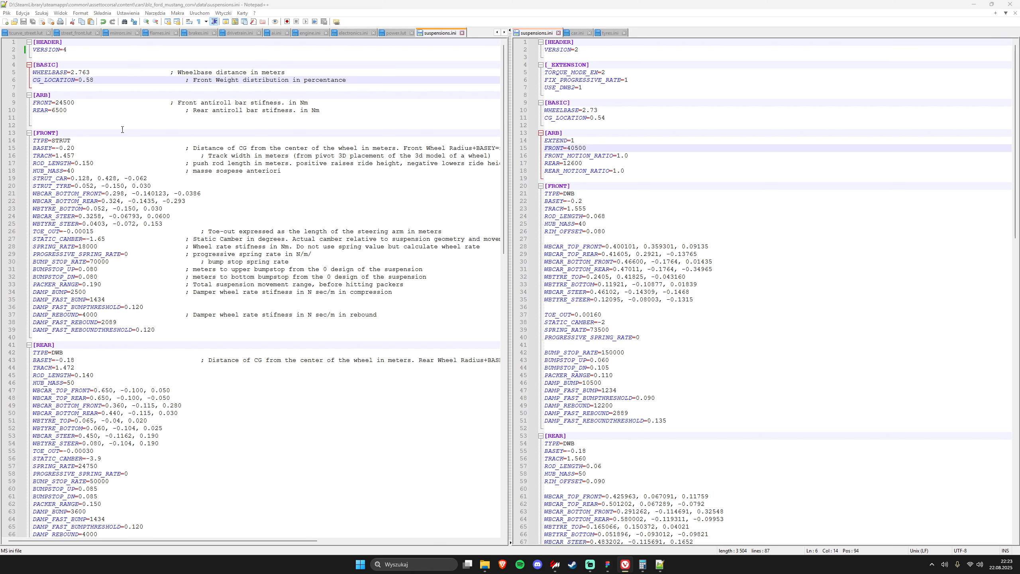
pyautogui.click(64, 108)
pyautogui.doubleClick(60, 110)
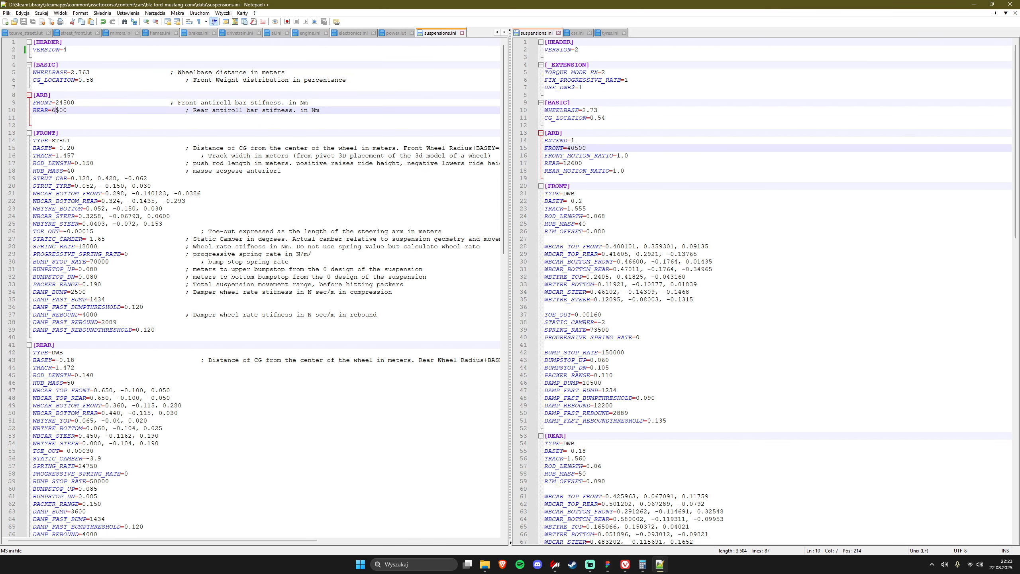
pyautogui.moveTo(53, 141); pyautogui.dragTo(94, 179)
pyautogui.click(93, 202)
pyautogui.scroll(-3, 118, 298)
pyautogui.scroll(3, 146, 286)
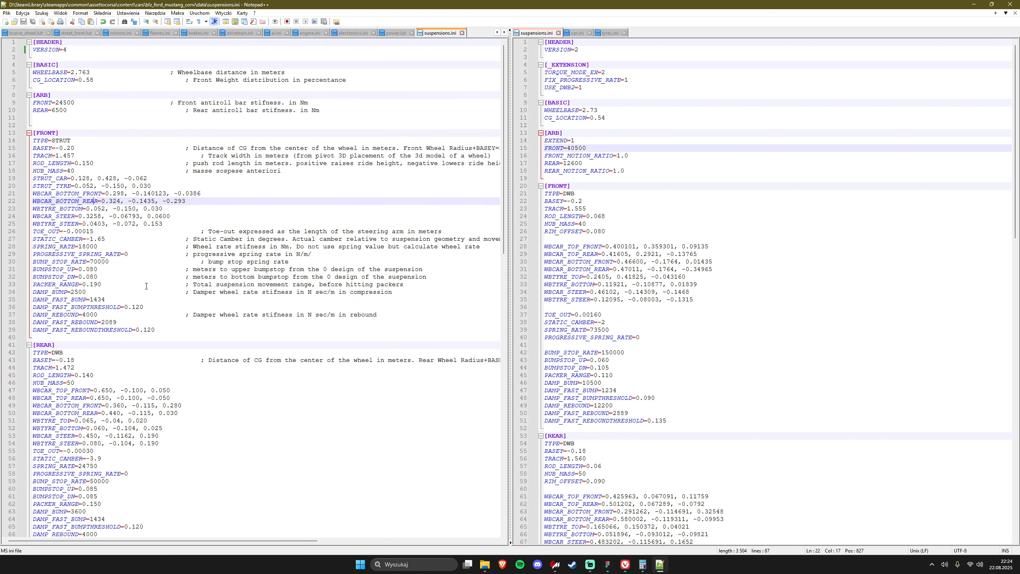
pyautogui.click(74, 164)
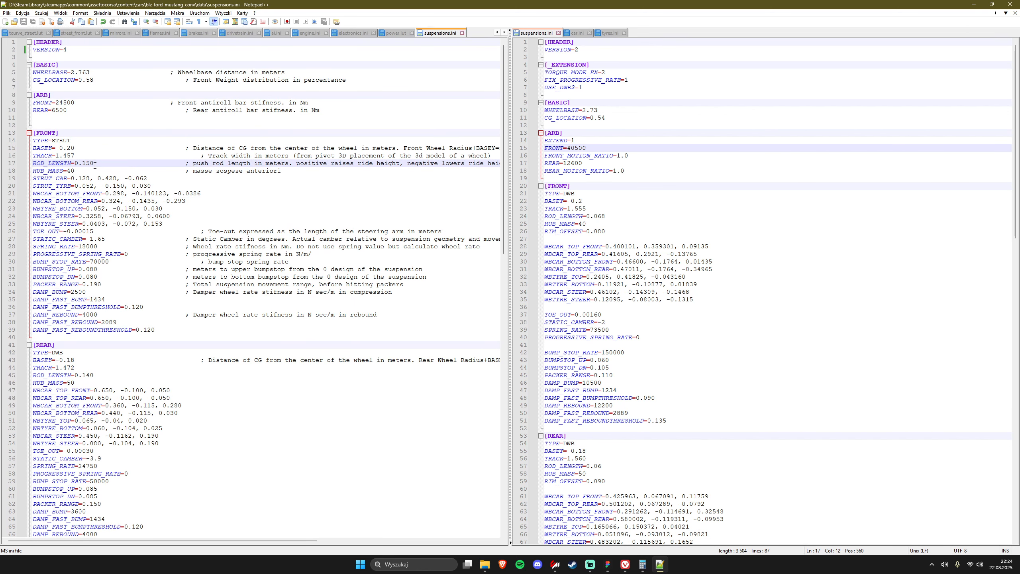
pyautogui.click(87, 172)
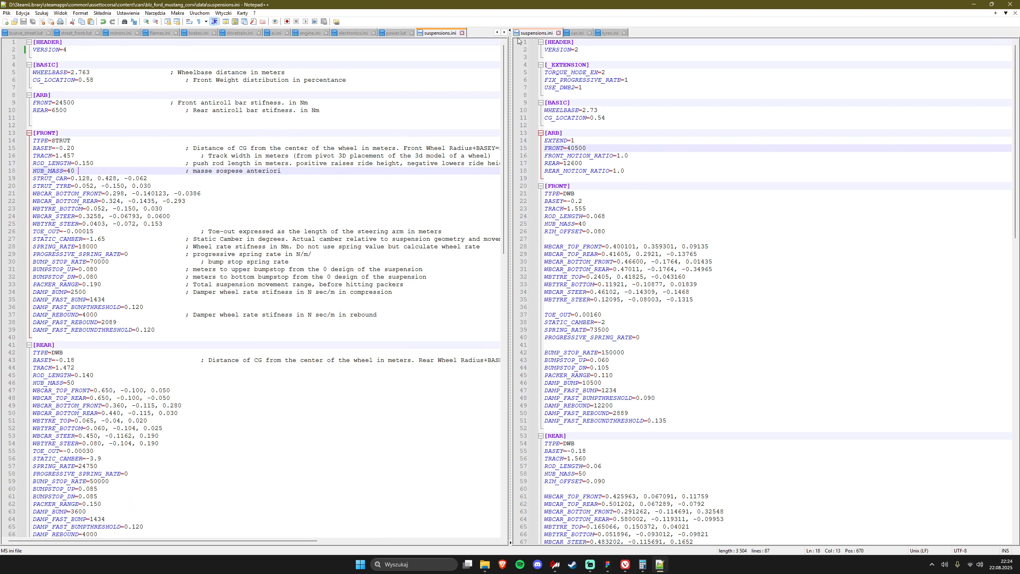
# - Insert blank lines after HUB_MASS, WBTYRE_STEER and PROGRESSIVE_SPRING_RATE in the FRONT section of the Mustang's suspensions.ini
pyautogui.click(289, 173)
pyautogui.press('Return')
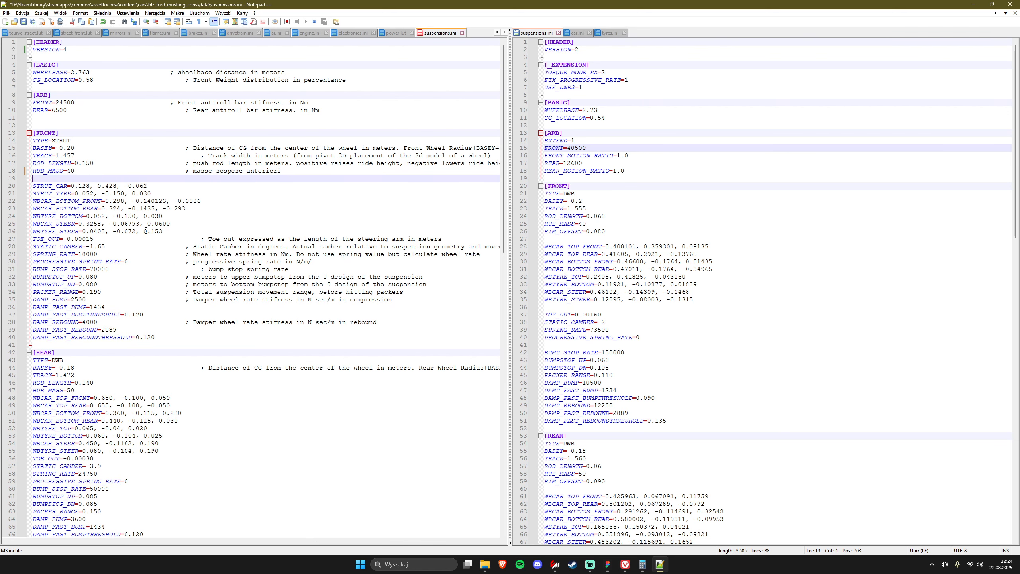
pyautogui.click(143, 231)
pyautogui.press('End')
pyautogui.press('Return')
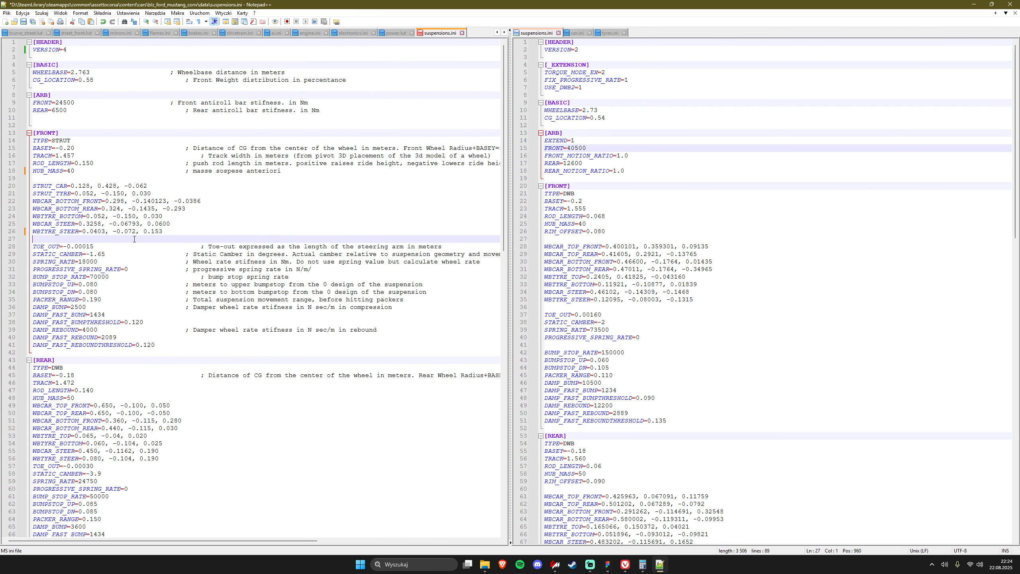
pyautogui.click(79, 281)
pyautogui.click(95, 278)
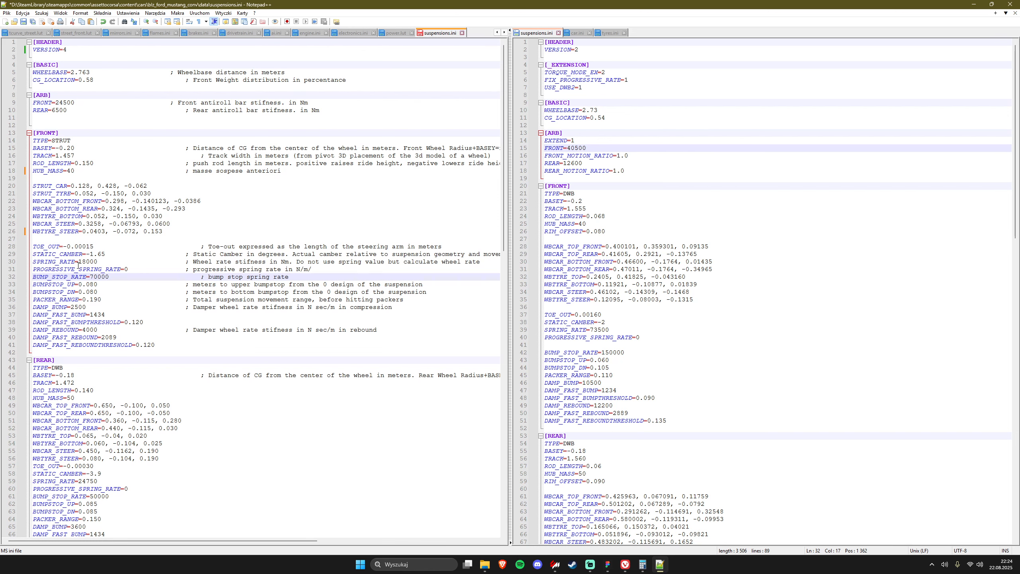
pyautogui.click(91, 269)
pyautogui.press('Return')
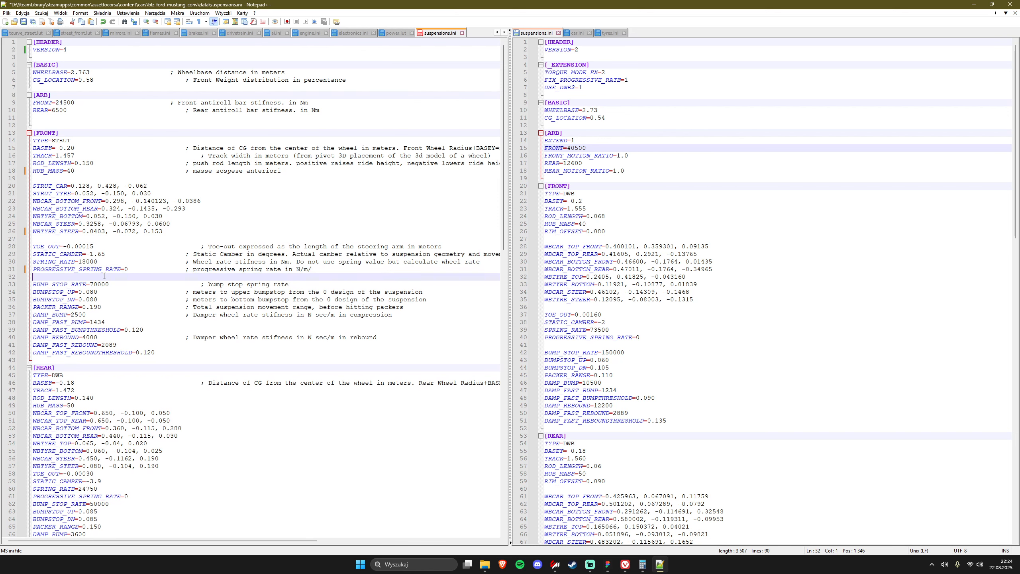
# - Insert blank lines after HUB_MASS and WBTYRE_STEER in the REAR section of the Mustang's suspensions.ini
pyautogui.scroll(-2, 90, 364)
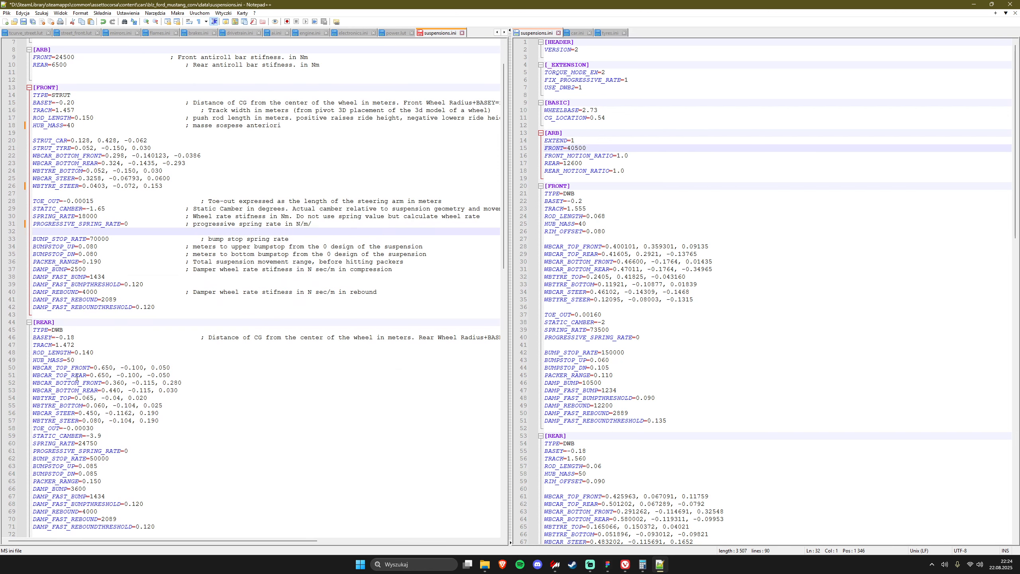
pyautogui.click(91, 364)
pyautogui.press('Return')
pyautogui.click(144, 430)
pyautogui.press('End')
pyautogui.press('Return')
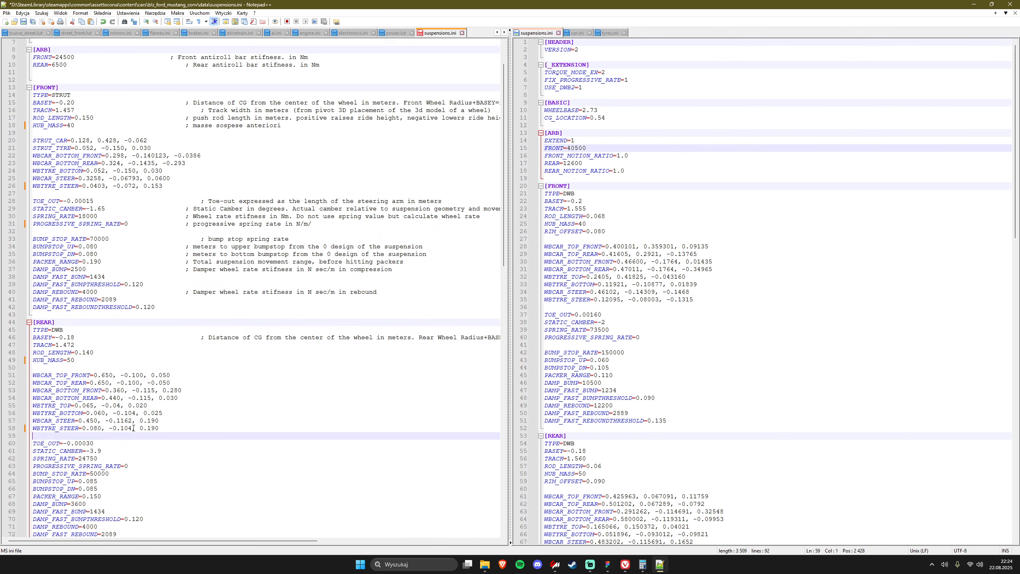
# - Insert a blank line after PROGRESSIVE_SPRING_RATE in the REAR section and save suspensions.ini
pyautogui.scroll(-3, 61, 304)
pyautogui.click(71, 420)
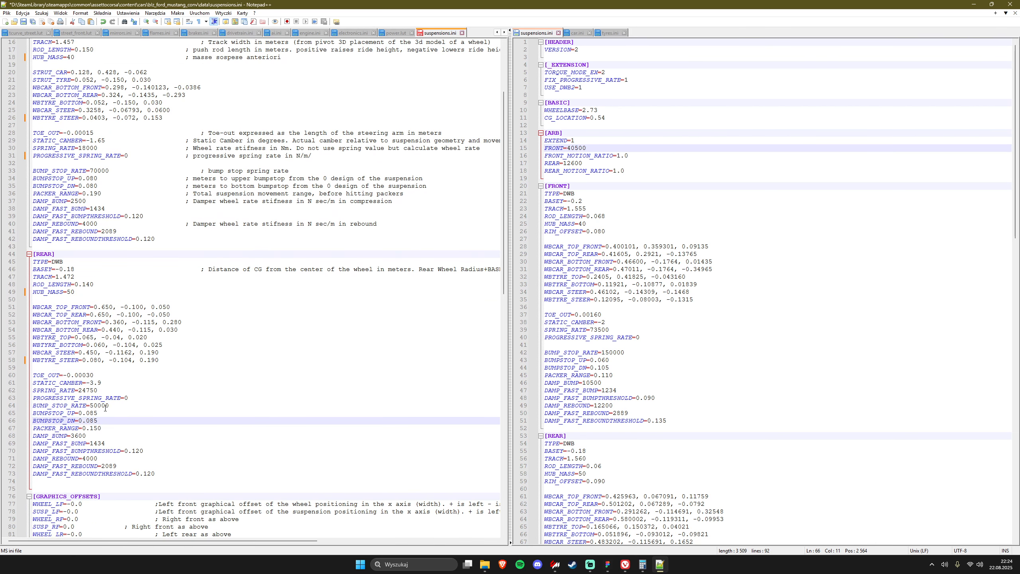
pyautogui.click(109, 428)
pyautogui.click(113, 442)
pyautogui.click(118, 436)
pyautogui.click(125, 428)
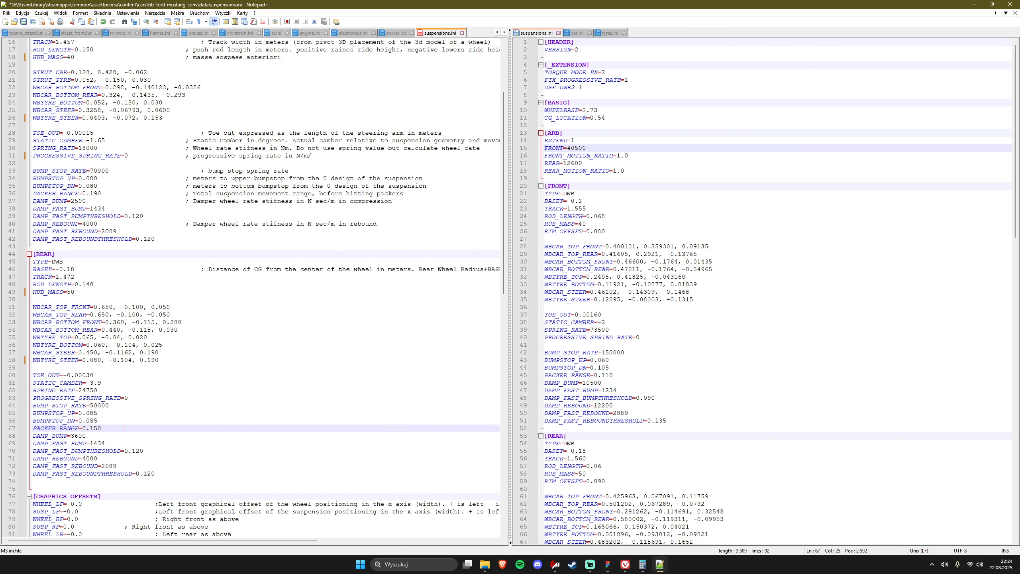
pyautogui.click(128, 420)
pyautogui.click(138, 399)
pyautogui.click(142, 413)
pyautogui.click(140, 429)
pyautogui.click(128, 398)
pyautogui.press('Return')
pyautogui.scroll(-5, 181, 399)
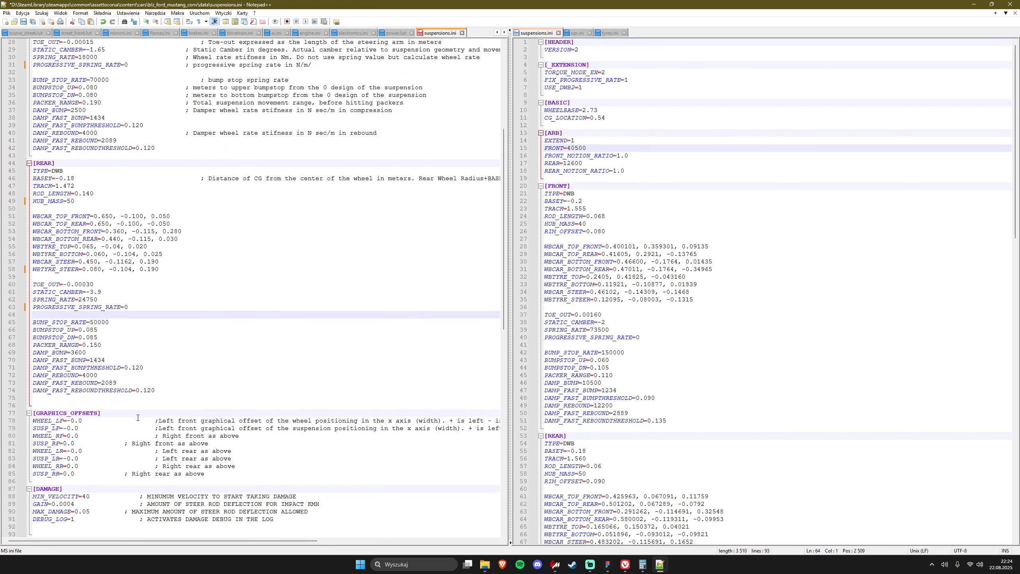
pyautogui.scroll(9, 194, 399)
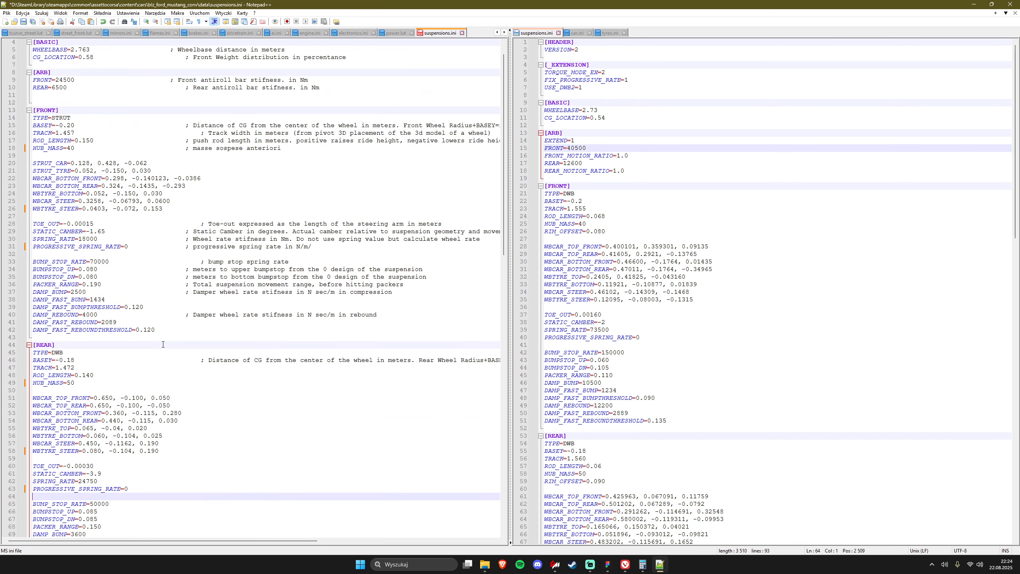
pyautogui.hotkey('ctrl', 's')
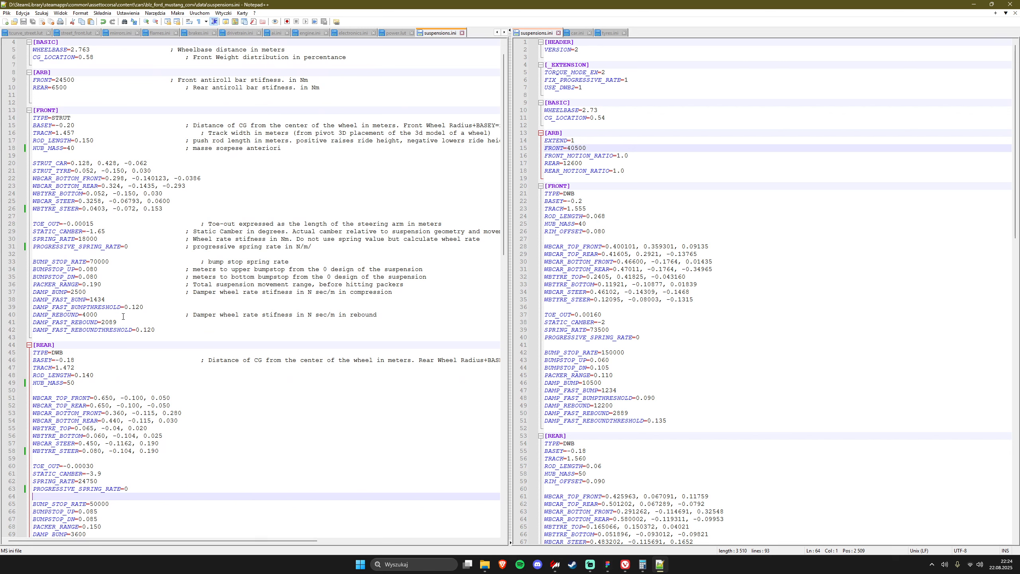
# - Examine the front and rear suspension TYPE values and the remaining REAR, GRAPHICS_OFFSETS and DAMAGE parameters in the Mustang's suspensions.ini
pyautogui.moveTo(71, 117); pyautogui.dragTo(32, 118)
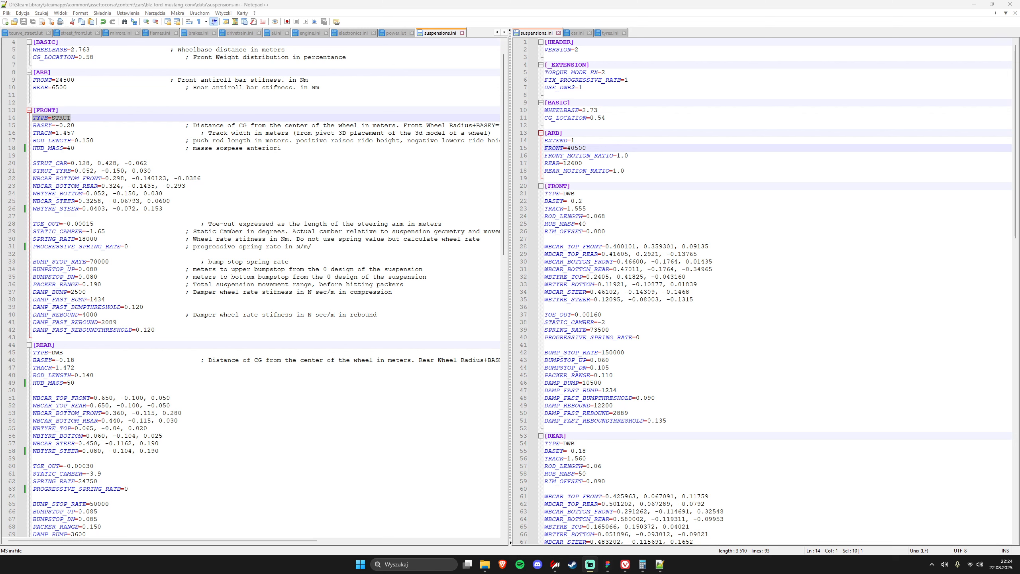
pyautogui.doubleClick(64, 118)
pyautogui.click(57, 353)
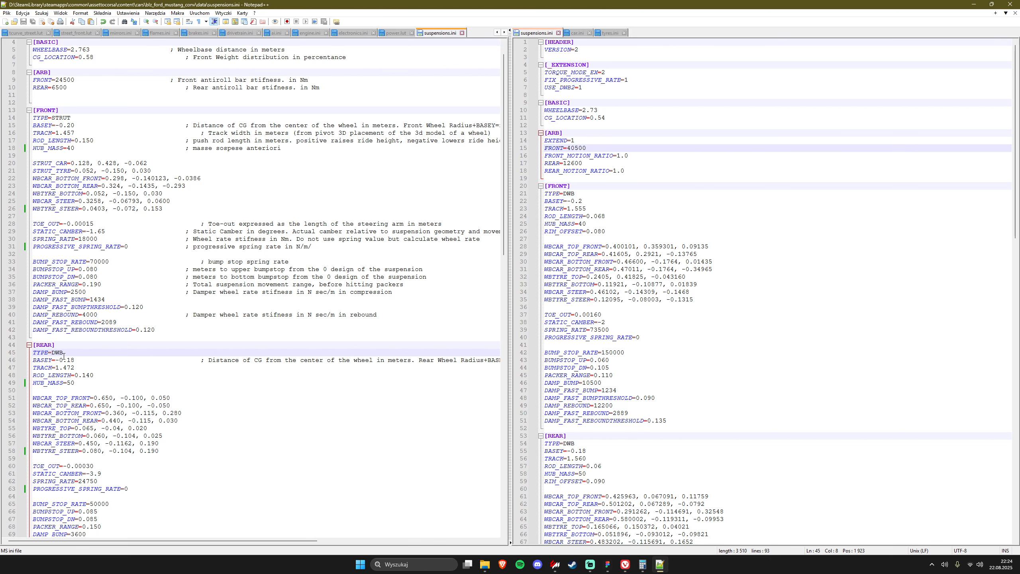
pyautogui.scroll(-3, 84, 385)
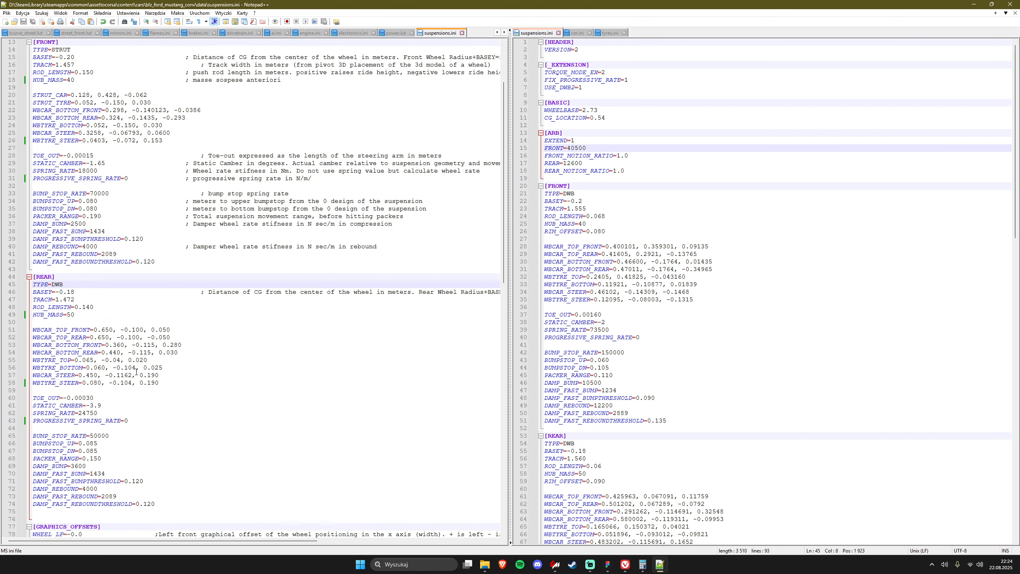
pyautogui.scroll(-1, 116, 364)
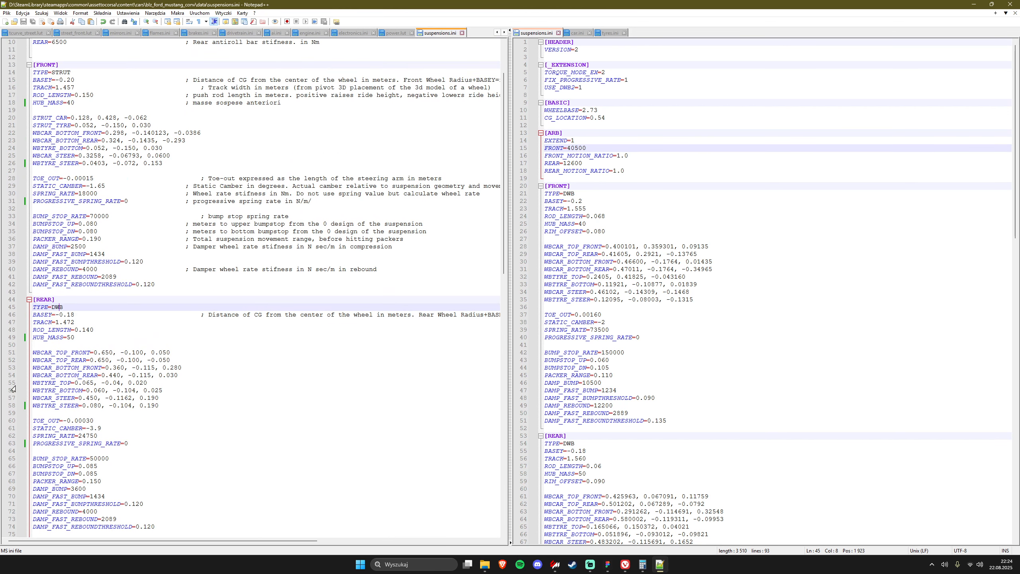
pyautogui.scroll(-1, 94, 314)
pyautogui.scroll(-4, 86, 345)
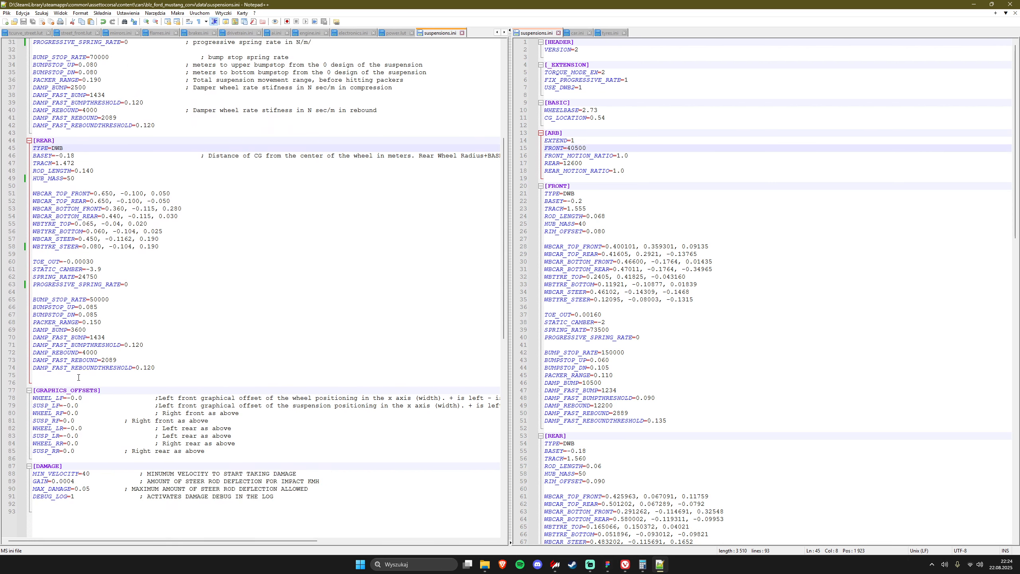
pyautogui.click(46, 375)
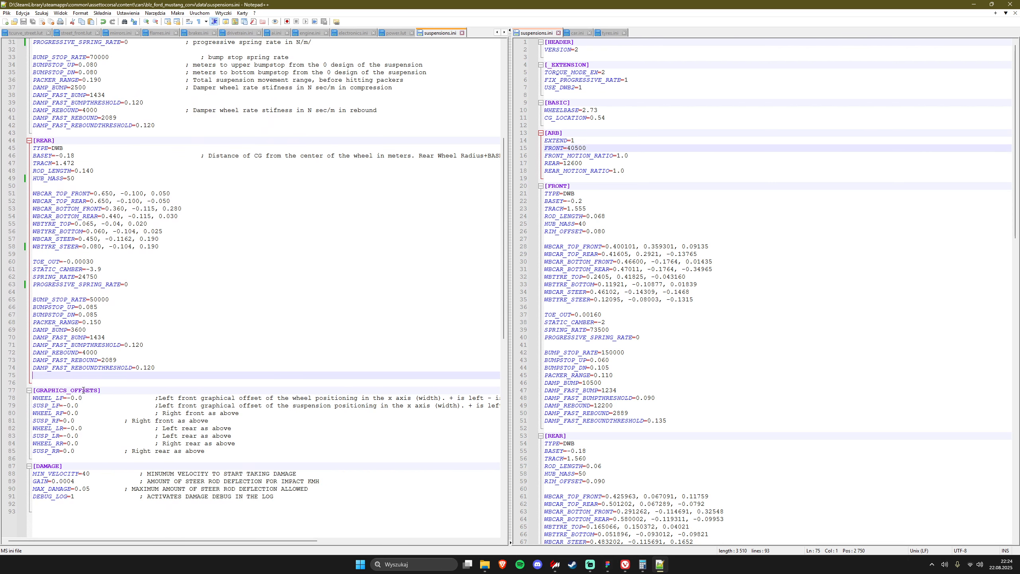
pyautogui.scroll(10, 83, 390)
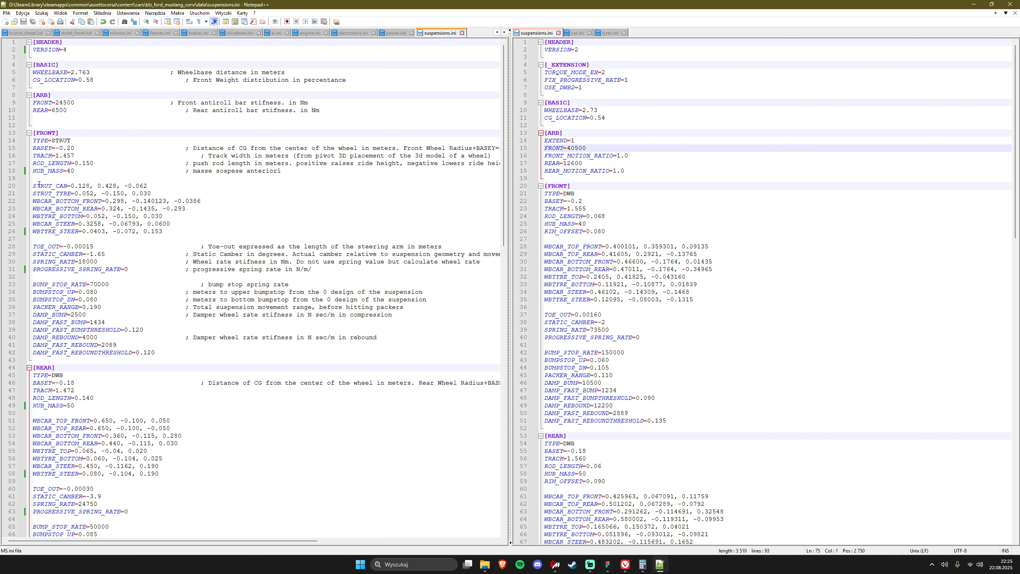
pyautogui.moveTo(49, 140); pyautogui.dragTo(74, 137)
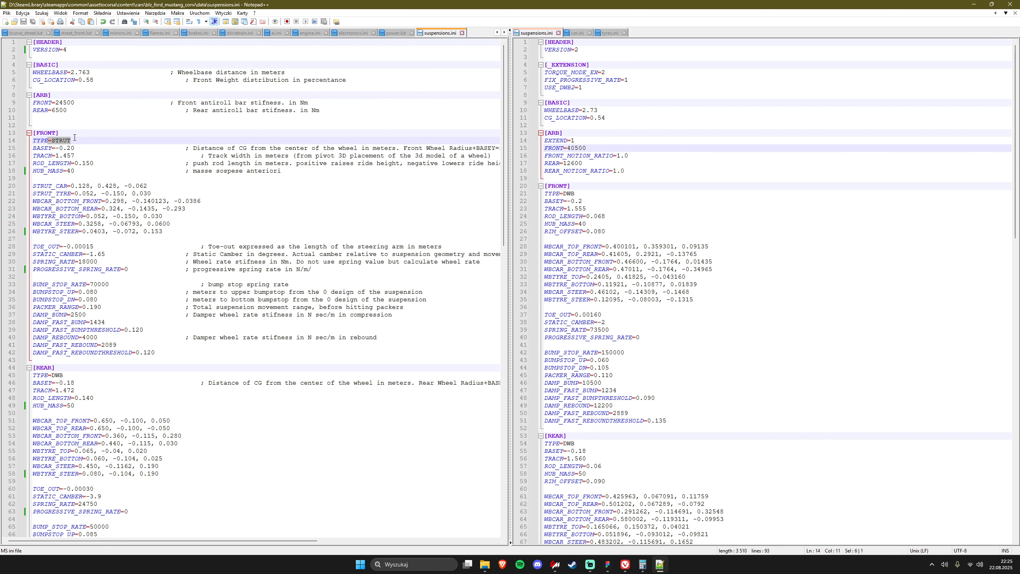
# - Review the FRONT geometry lines, switch to Content Manager, open the Ford Mustang Convertible '65 in the showroom and display its suspension geometry
pyautogui.click(68, 136)
pyautogui.moveTo(160, 236); pyautogui.dragTo(36, 185)
pyautogui.click(133, 217)
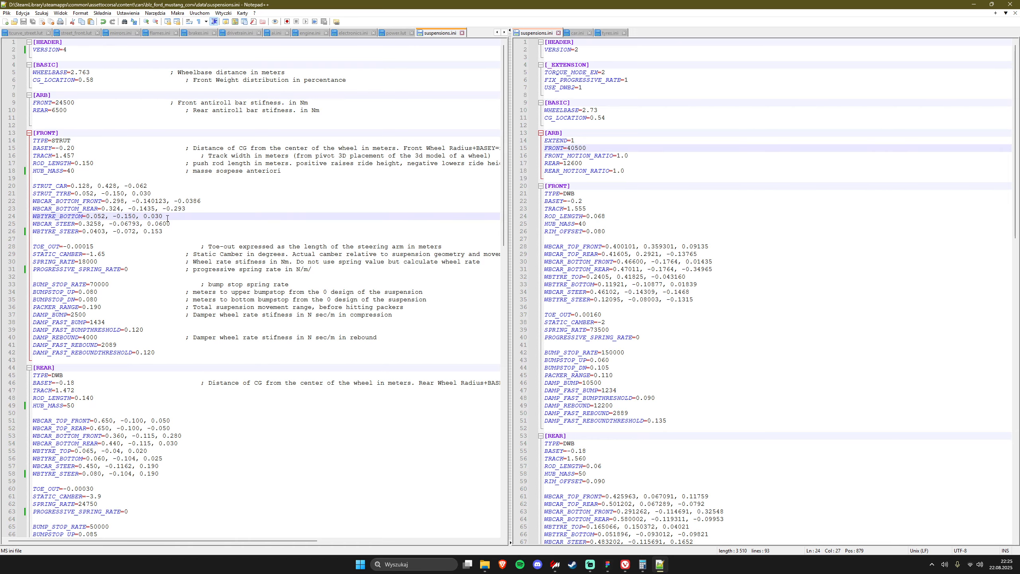
pyautogui.moveTo(437, 4); pyautogui.dragTo(1019, 4)
pyautogui.click(555, 564)
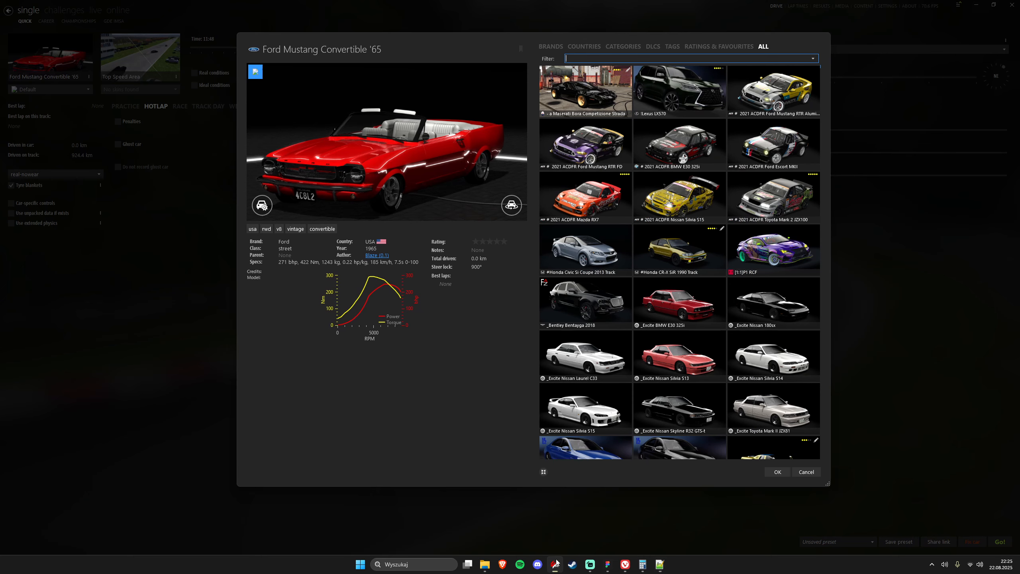
pyautogui.click(505, 206)
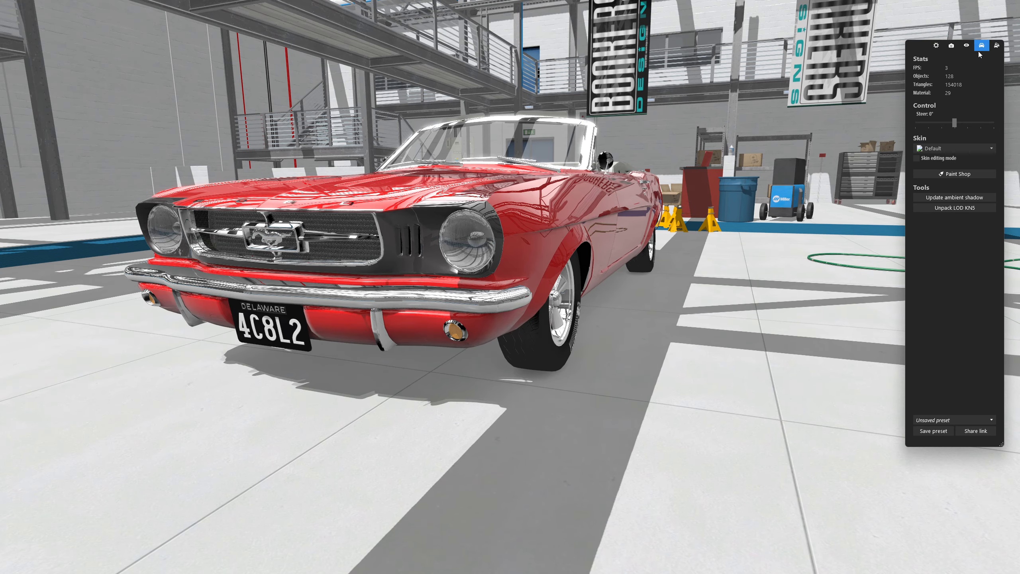
pyautogui.click(981, 46)
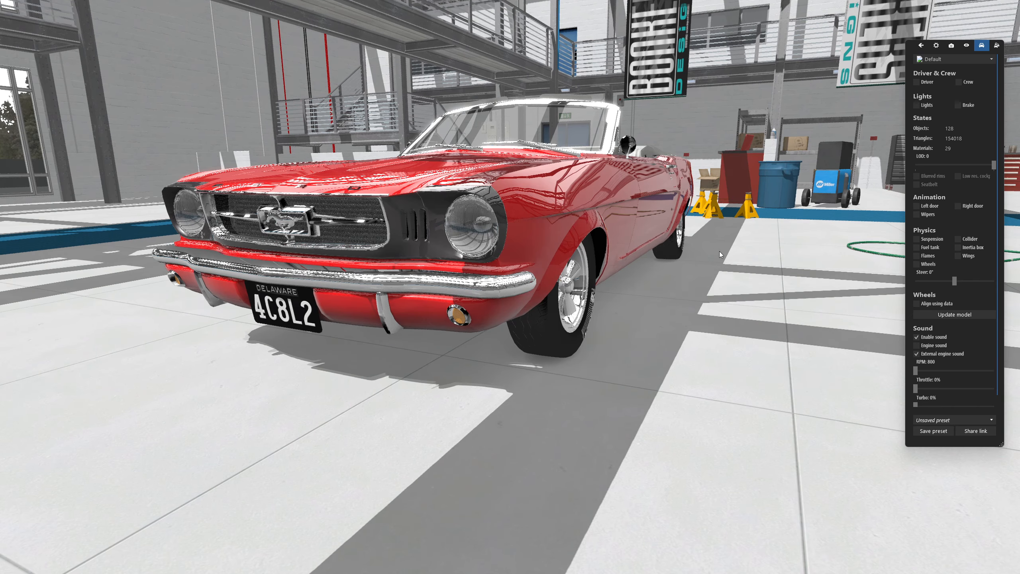
pyautogui.click(934, 238)
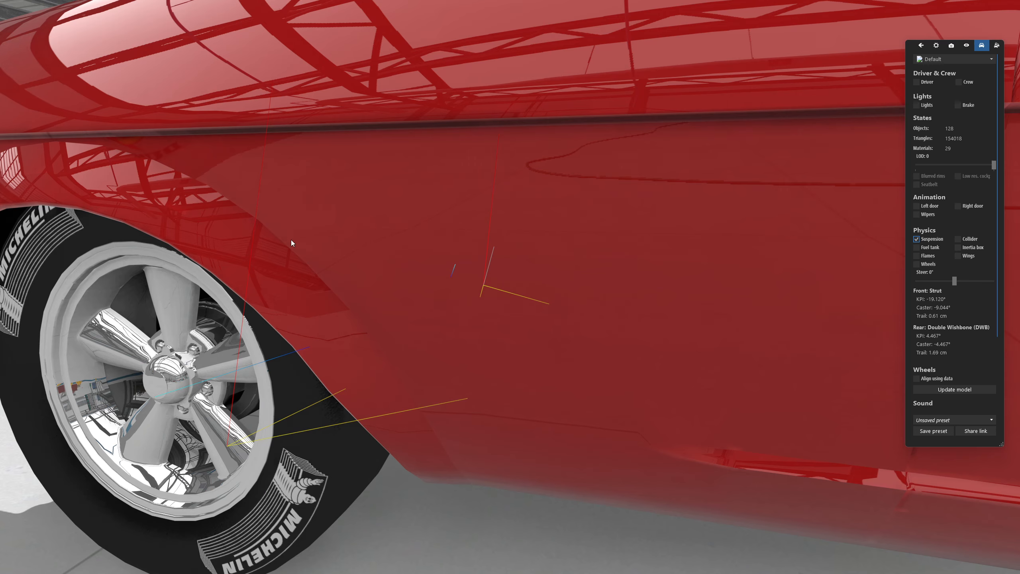
# - Examine the front strut suspension points around the Mustang's front wheel from several angles
pyautogui.press('ctrl')
pyautogui.scroll(-8, 398, 188)
pyautogui.moveTo(399, 188); pyautogui.dragTo(478, 167)
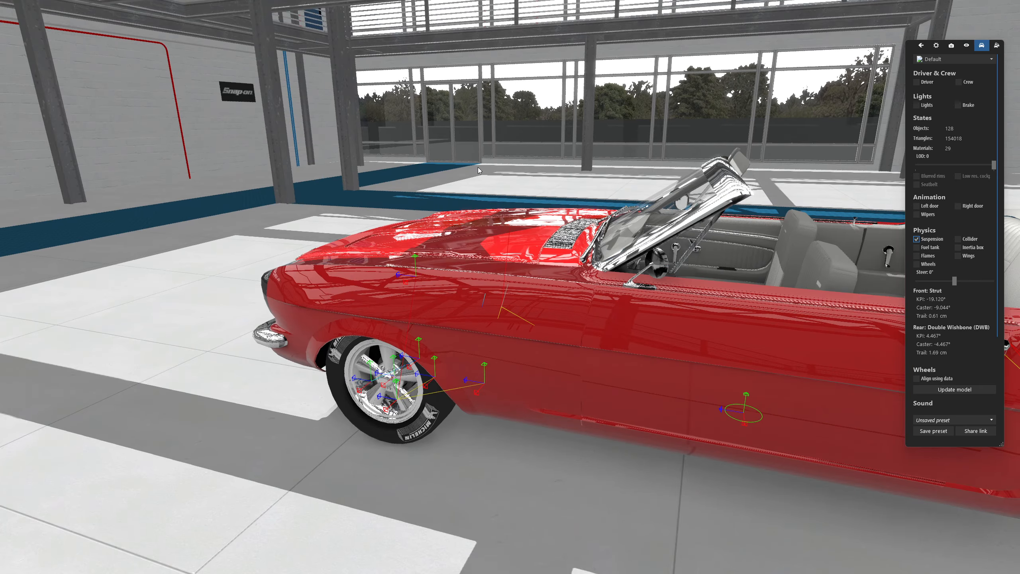
pyautogui.moveTo(341, 199); pyautogui.dragTo(484, 290)
pyautogui.scroll(-5, 594, 235)
pyautogui.scroll(5, 483, 291)
pyautogui.scroll(5, 483, 291)
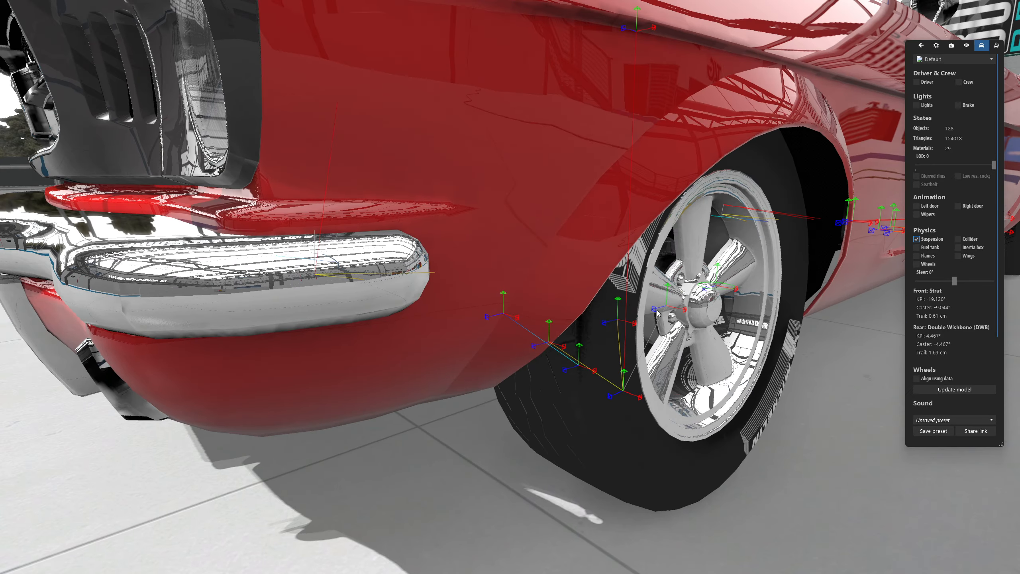
pyautogui.scroll(-5, 657, 311)
# - Try shifting the front strut's mounting point to alter the front caster and trail
pyautogui.moveTo(657, 310); pyautogui.dragTo(502, 394)
pyautogui.scroll(5, 559, 374)
pyautogui.moveTo(681, 376); pyautogui.dragTo(634, 378)
pyautogui.moveTo(709, 227); pyautogui.dragTo(398, 279)
pyautogui.scroll(-5, 684, 229)
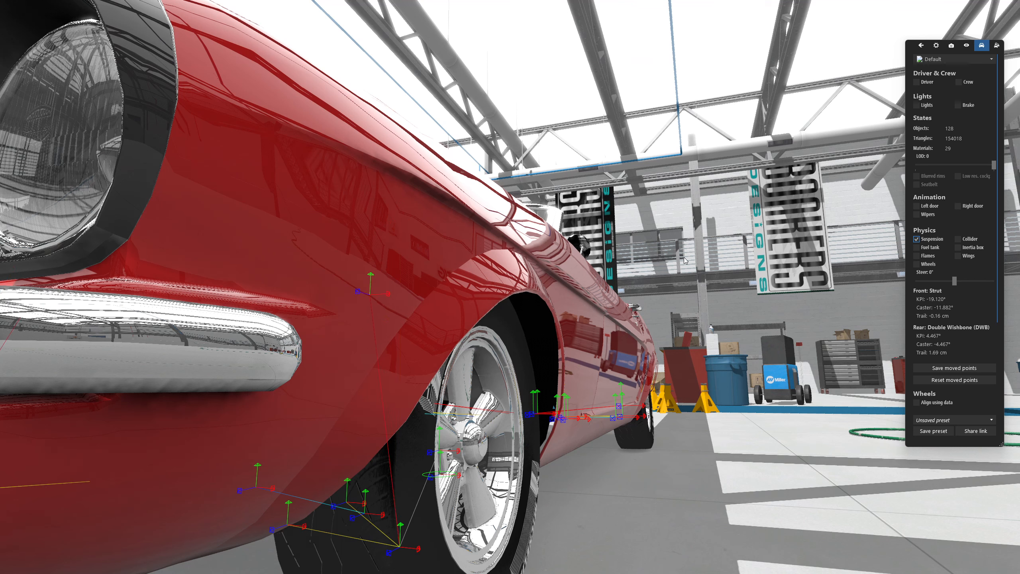
pyautogui.scroll(-1, 922, 314)
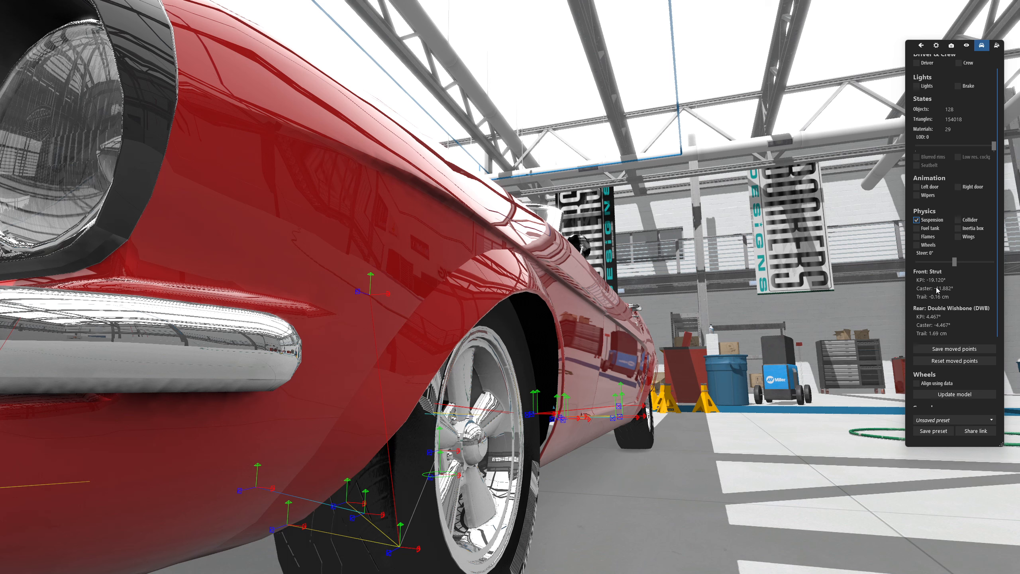
pyautogui.scroll(-1, 940, 291)
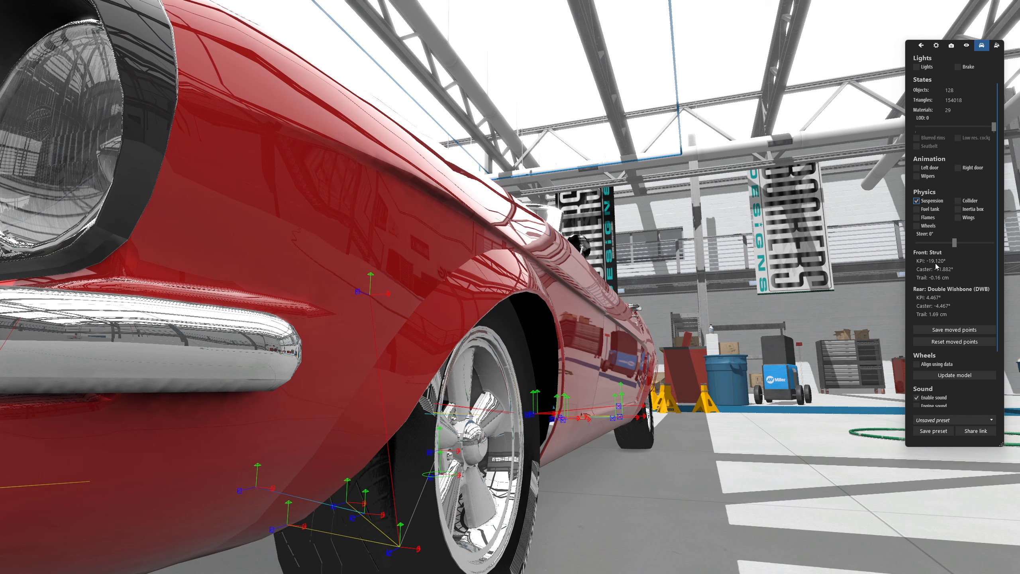
pyautogui.moveTo(378, 282); pyautogui.dragTo(387, 253)
pyautogui.moveTo(384, 266); pyautogui.dragTo(375, 273)
pyautogui.moveTo(455, 330); pyautogui.dragTo(461, 329)
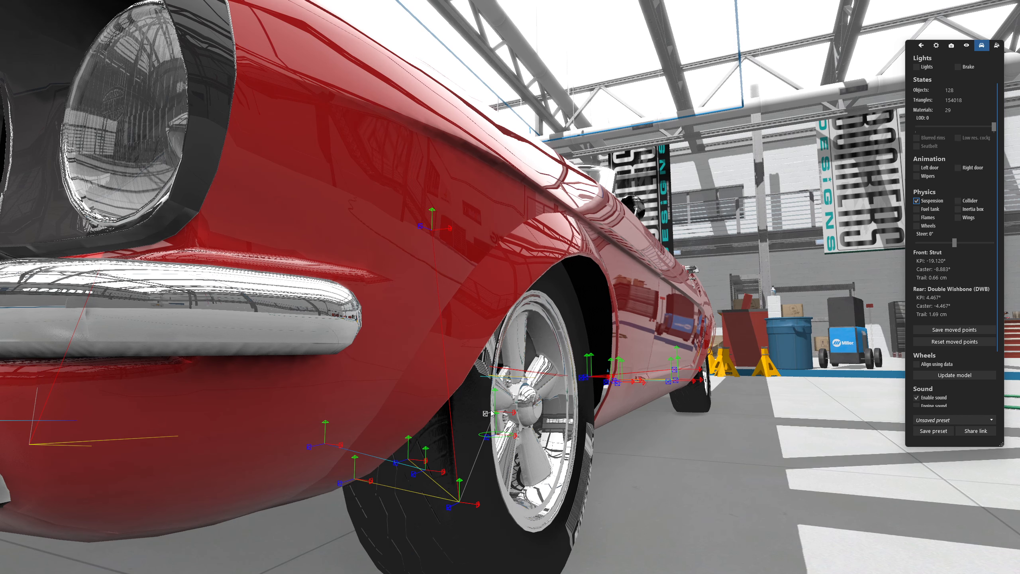
# - Try moving the front strut's lower point forward and raising both ends of the front steering rod
pyautogui.moveTo(510, 316); pyautogui.dragTo(497, 321)
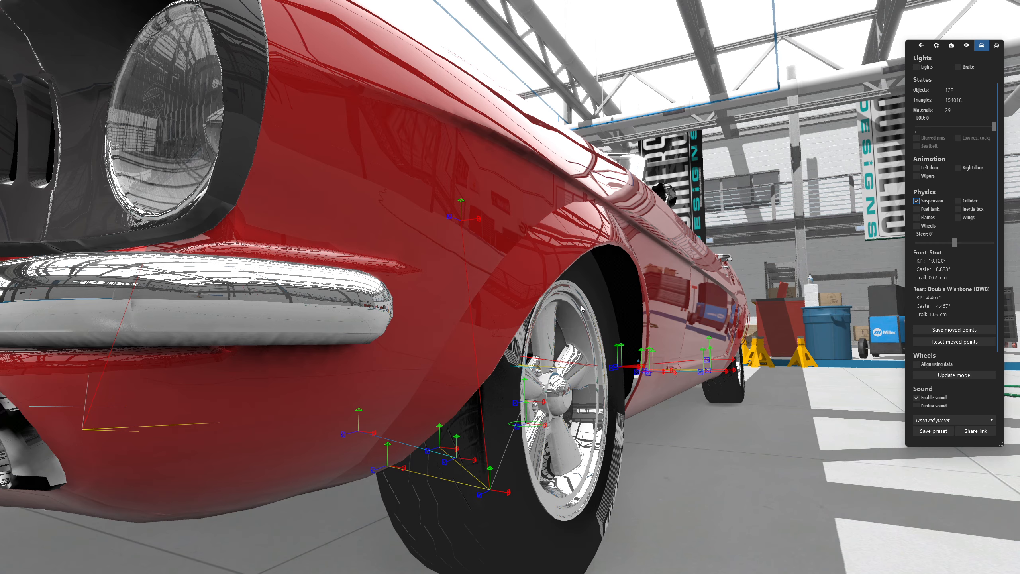
pyautogui.moveTo(583, 309); pyautogui.dragTo(763, 262)
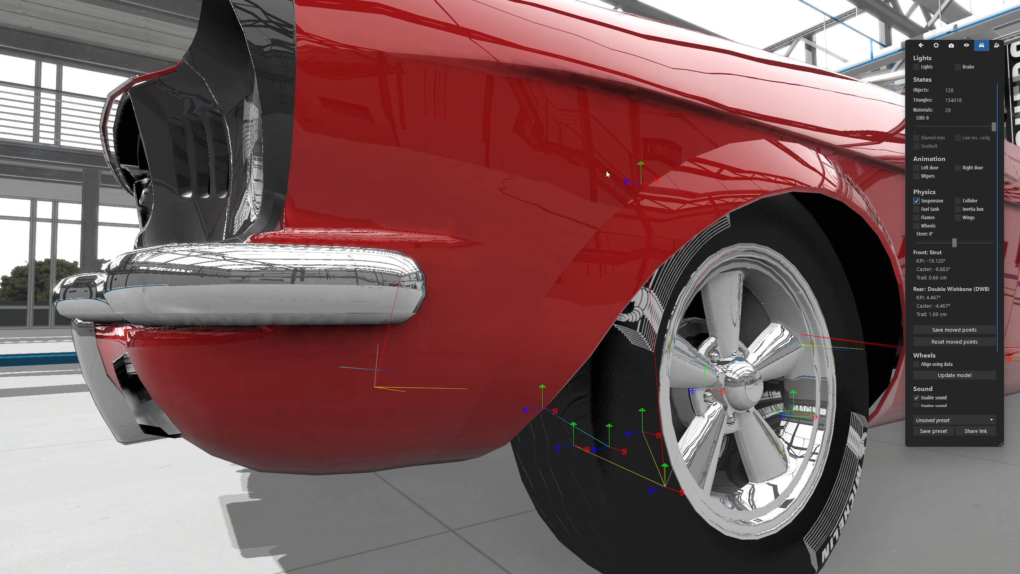
pyautogui.moveTo(642, 169); pyautogui.dragTo(645, 199)
pyautogui.moveTo(673, 361); pyautogui.dragTo(539, 454)
pyautogui.moveTo(602, 425); pyautogui.dragTo(573, 434)
pyautogui.moveTo(457, 383); pyautogui.dragTo(441, 360)
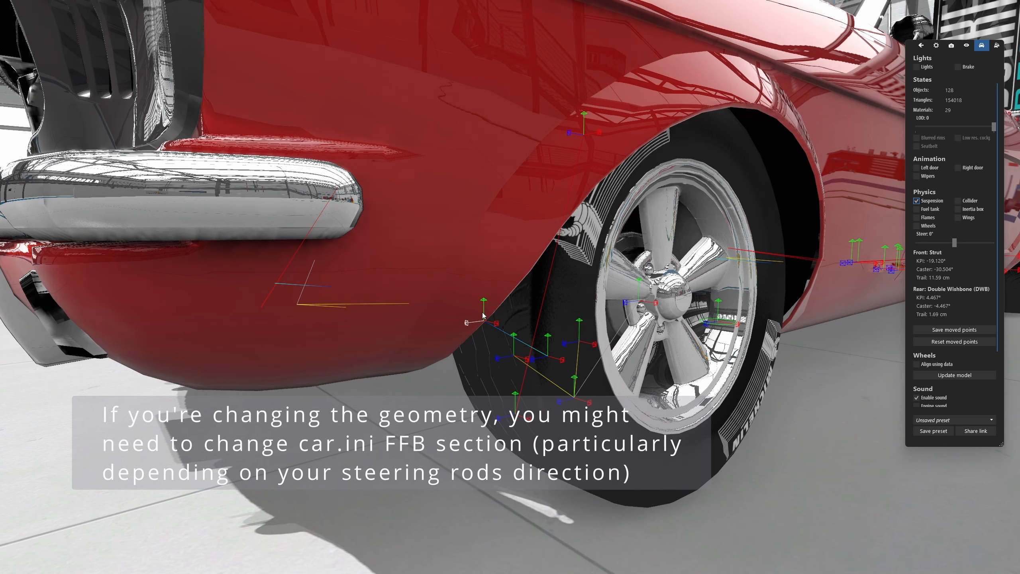
pyautogui.moveTo(483, 311); pyautogui.dragTo(483, 281)
pyautogui.moveTo(548, 343); pyautogui.dragTo(549, 291)
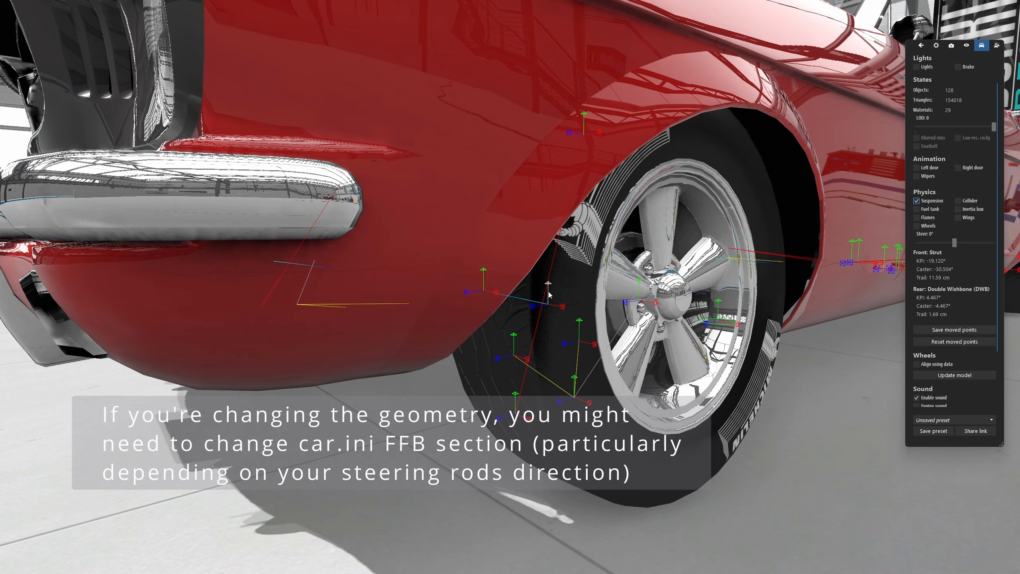
# - Try raising the rear double wishbone's upper wheel-side point and one of its upper car-side points
pyautogui.moveTo(652, 365); pyautogui.dragTo(550, 362)
pyautogui.scroll(-5, 632, 381)
pyautogui.scroll(4, 612, 372)
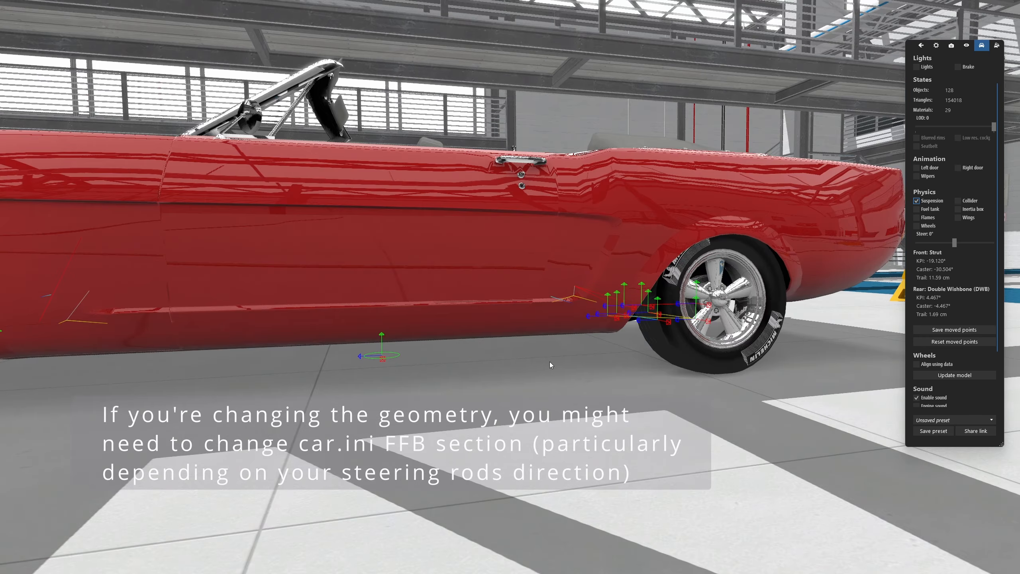
pyautogui.scroll(5, 611, 233)
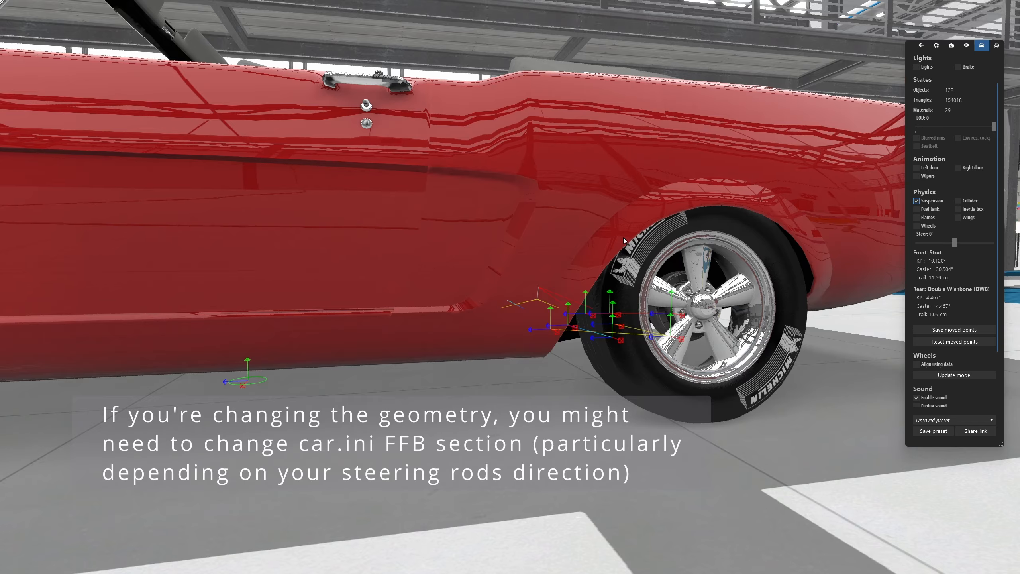
pyautogui.scroll(8, 639, 240)
pyautogui.scroll(-5, 653, 241)
pyautogui.moveTo(654, 240); pyautogui.dragTo(405, 259)
pyautogui.scroll(2, 449, 247)
pyautogui.scroll(5, 454, 273)
pyautogui.scroll(-4, 403, 258)
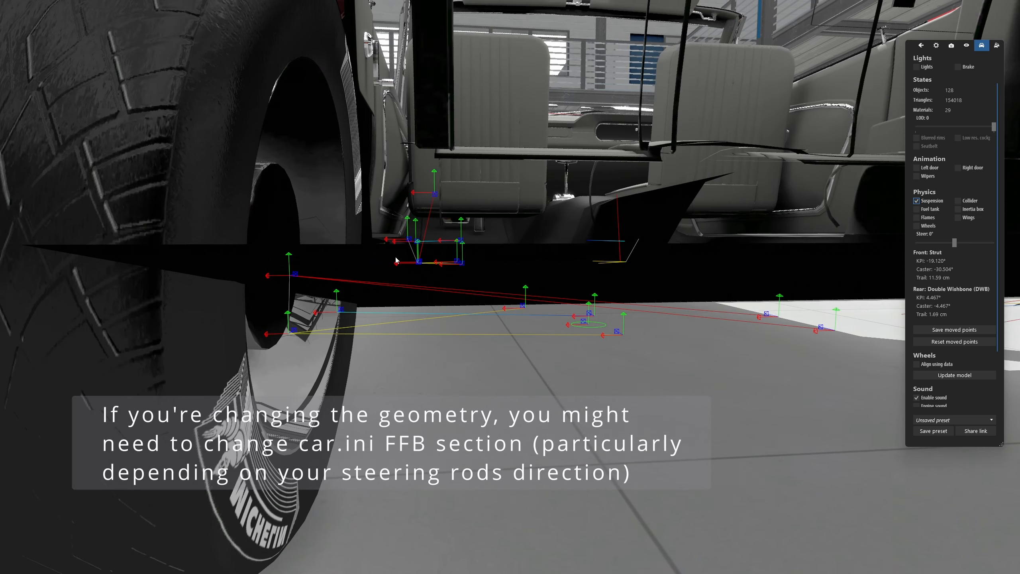
pyautogui.moveTo(302, 267); pyautogui.dragTo(340, 159)
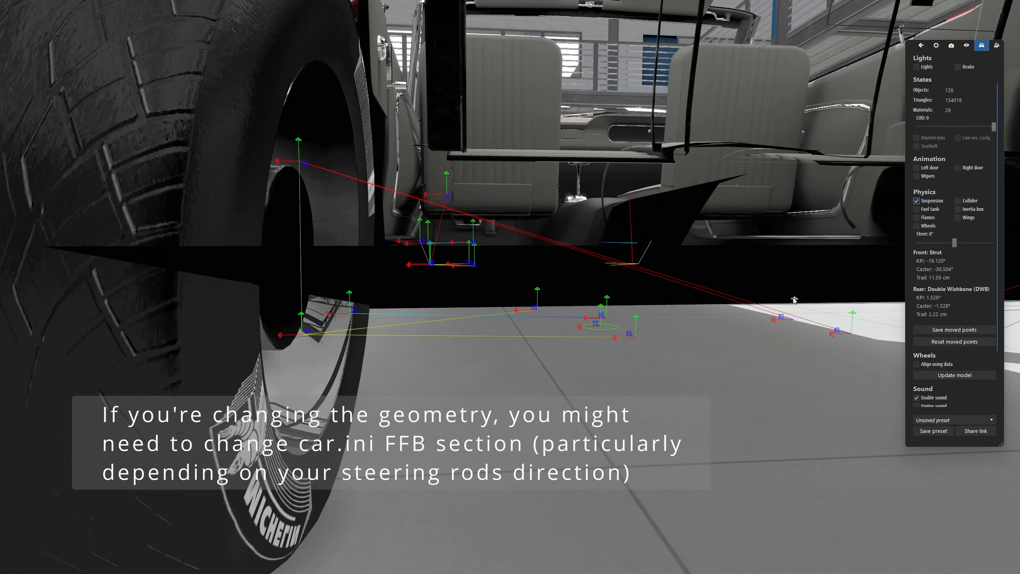
pyautogui.moveTo(795, 300); pyautogui.dragTo(802, 139)
pyautogui.moveTo(853, 313); pyautogui.dragTo(587, 180)
pyautogui.moveTo(838, 238); pyautogui.dragTo(645, 242)
# - Leave the showroom without saving the moved points, confirm the Mustang as the selected car and return to suspensions.ini in Notepad++
pyautogui.moveTo(773, 204); pyautogui.dragTo(606, 215)
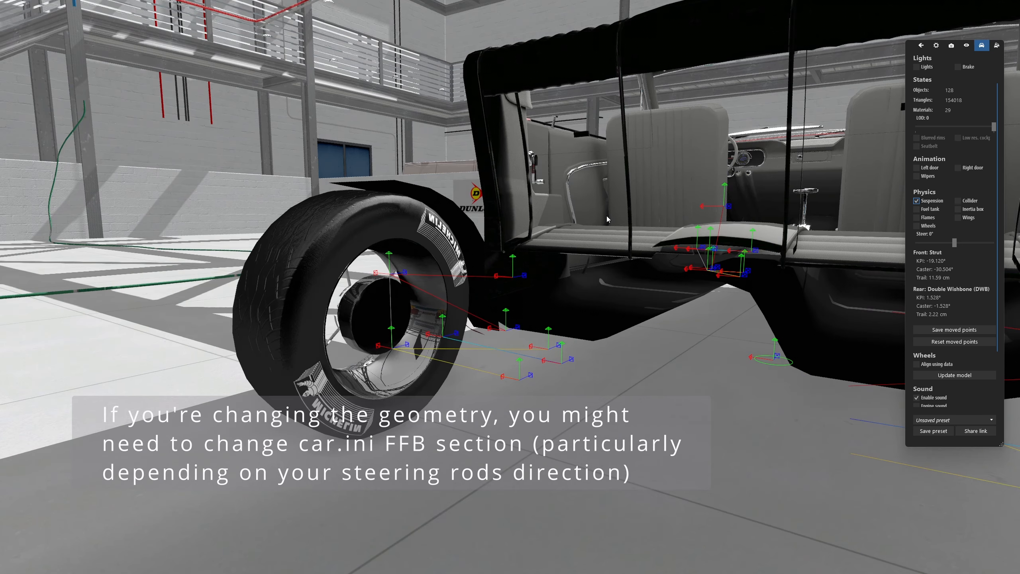
pyautogui.scroll(3, 606, 216)
pyautogui.moveTo(397, 219); pyautogui.dragTo(655, 315)
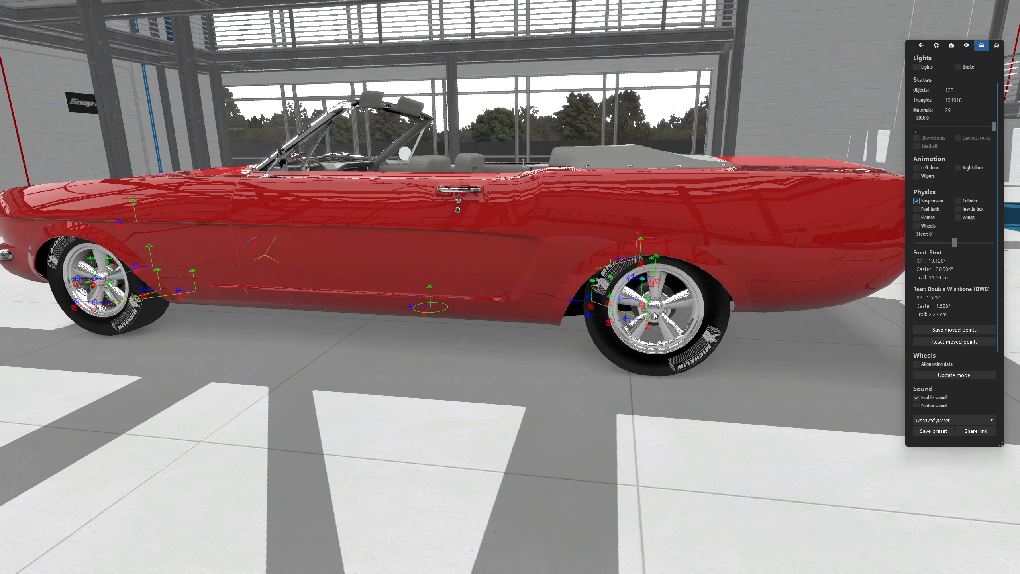
pyautogui.press('Escape')
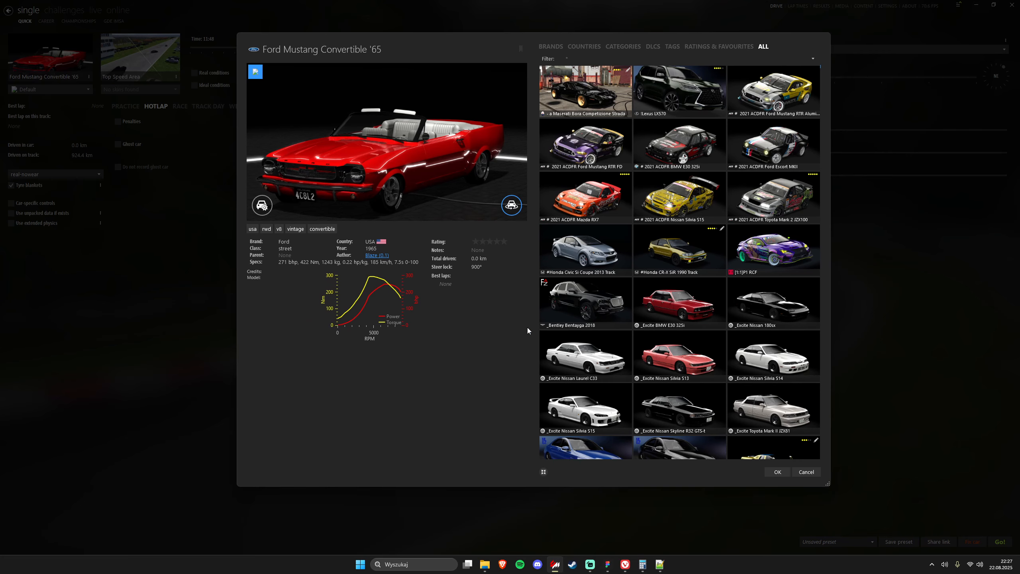
pyautogui.click(775, 471)
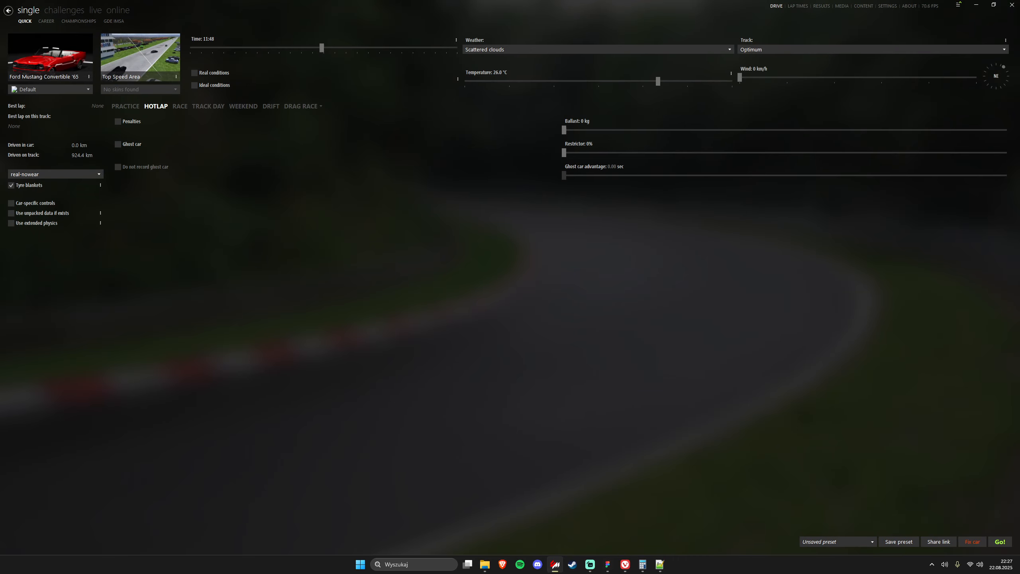
pyautogui.hotkey('alt', 'Tab')
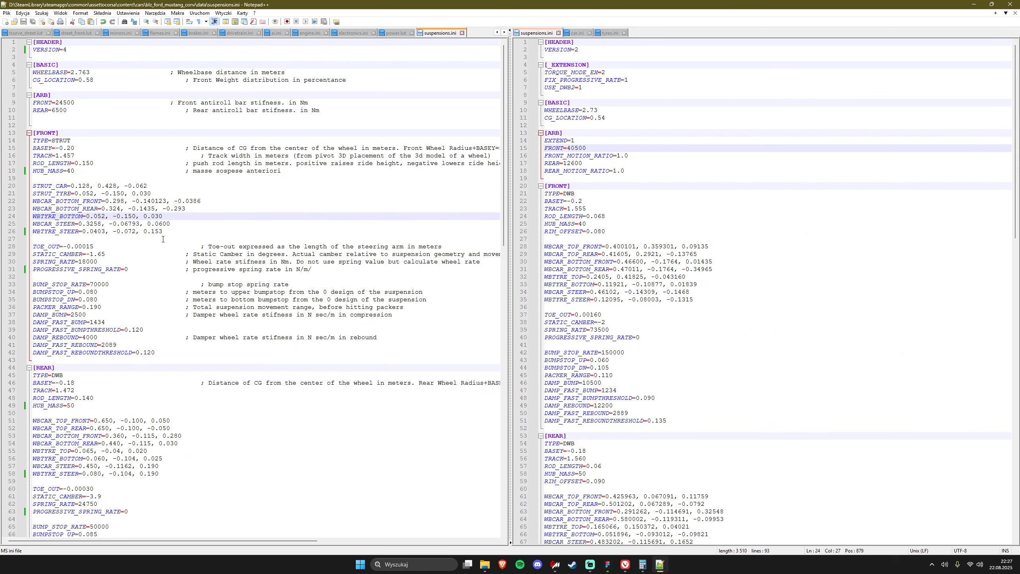
# - Examine the FRONT TOE_OUT, STATIC_CAMBER, SPRING_RATE and PROGRESSIVE_SPRING_RATE values and the wheel rate comment in the Mustang's suspensions.ini
pyautogui.click(165, 239)
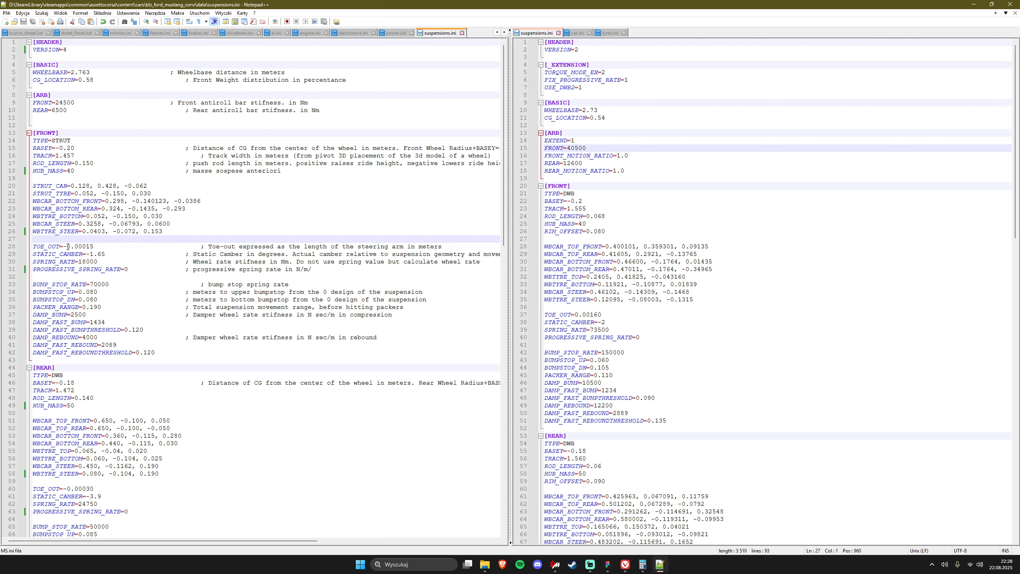
pyautogui.click(88, 246)
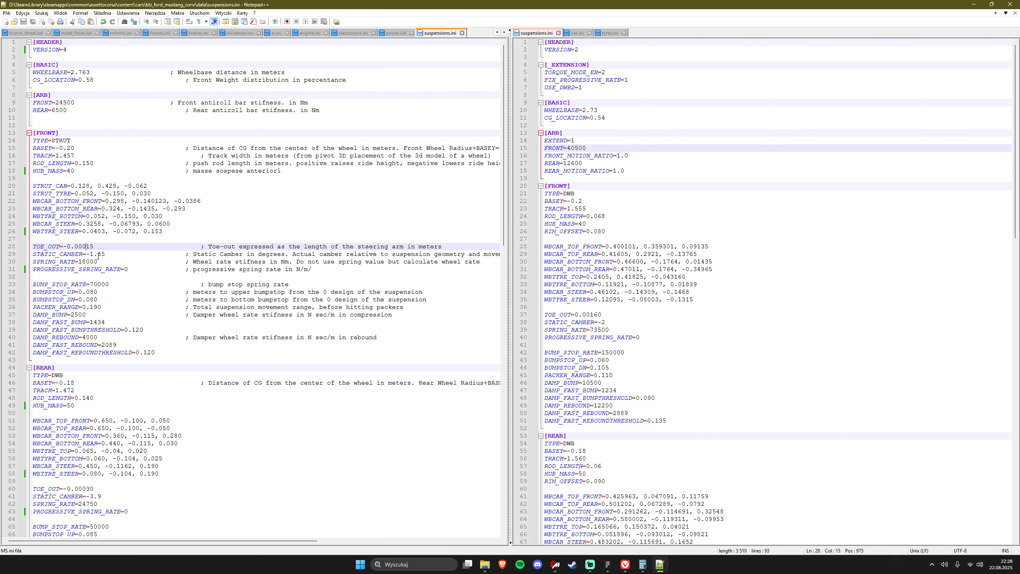
pyautogui.doubleClick(96, 255)
pyautogui.doubleClick(92, 261)
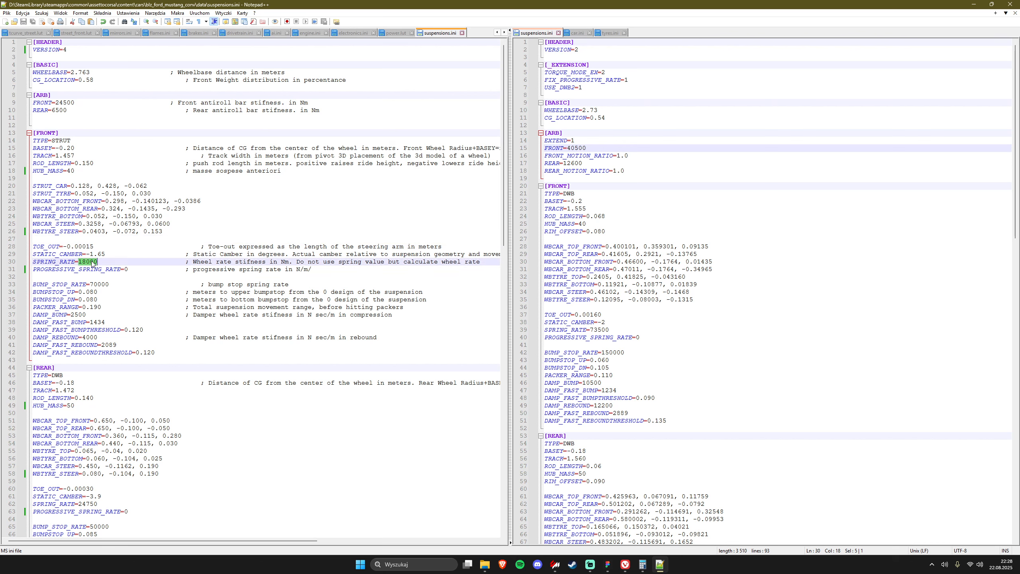
pyautogui.click(127, 269)
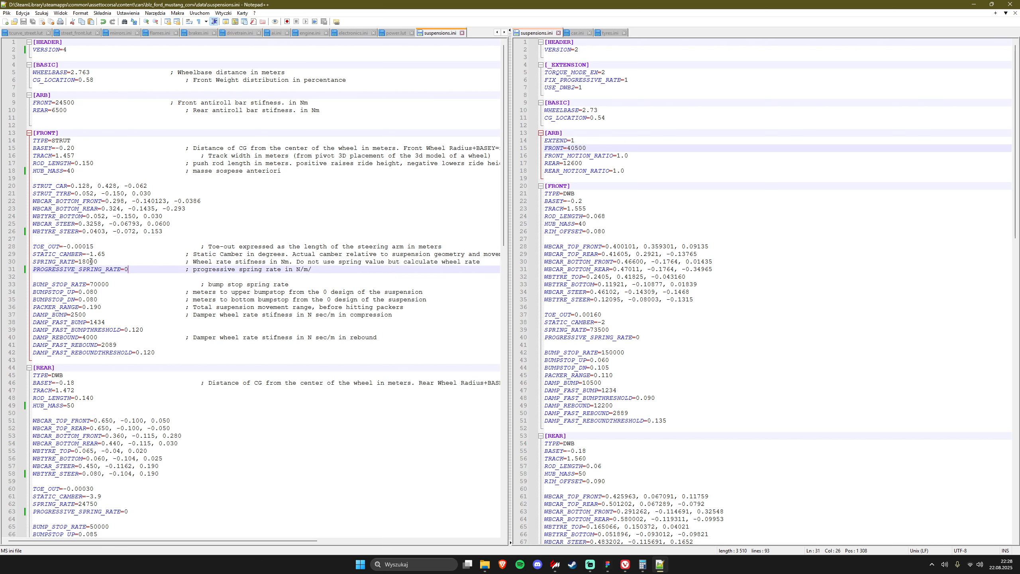
pyautogui.doubleClick(80, 262)
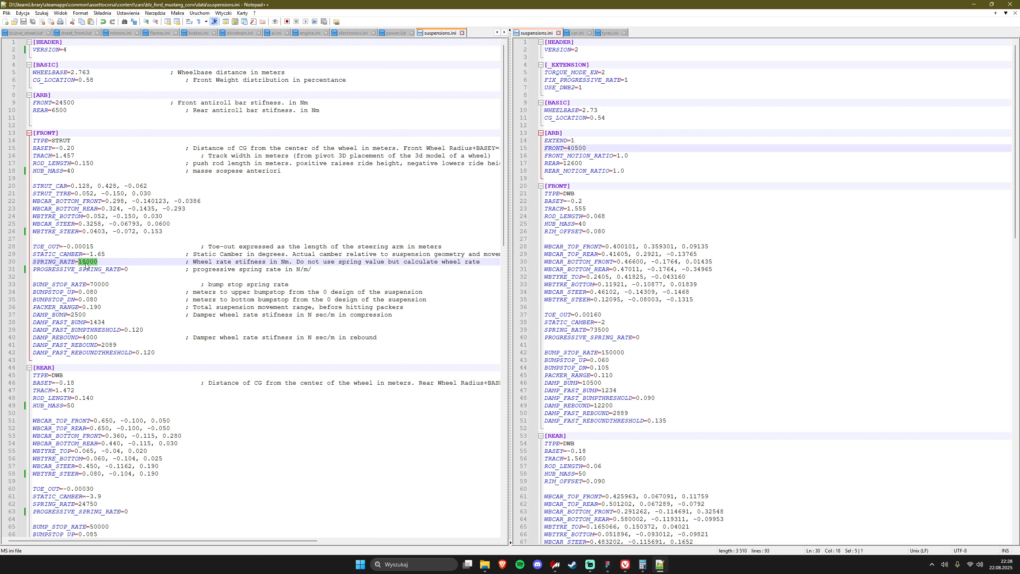
pyautogui.moveTo(187, 261); pyautogui.dragTo(482, 266)
pyautogui.click(482, 265)
# - Examine the FRONT bump stop, packer and damper parameters and their REAR counterparts in the Mustang's suspensions.ini
pyautogui.moveTo(165, 353); pyautogui.dragTo(54, 294)
pyautogui.click(64, 295)
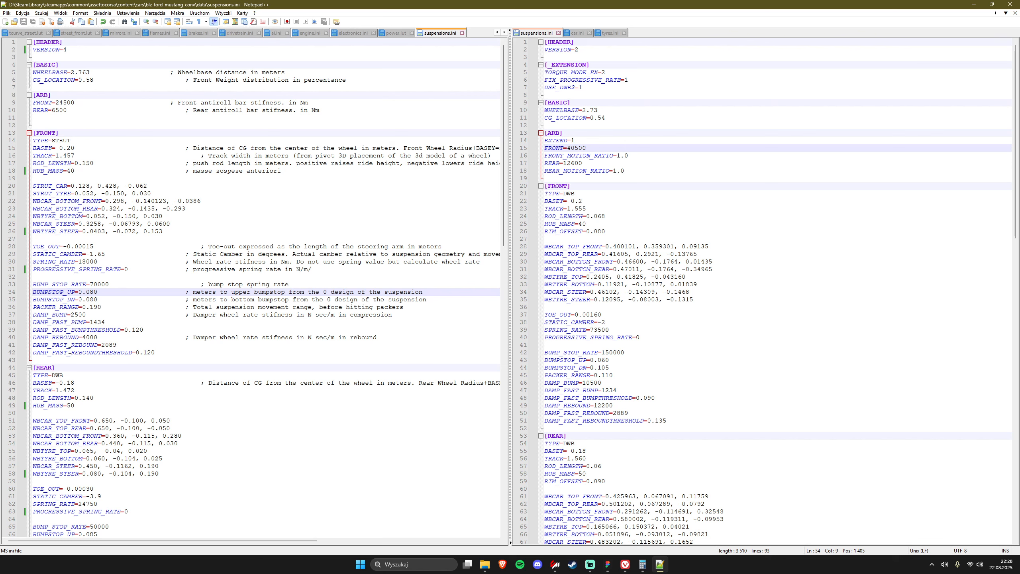
pyautogui.moveTo(90, 284); pyautogui.dragTo(79, 347)
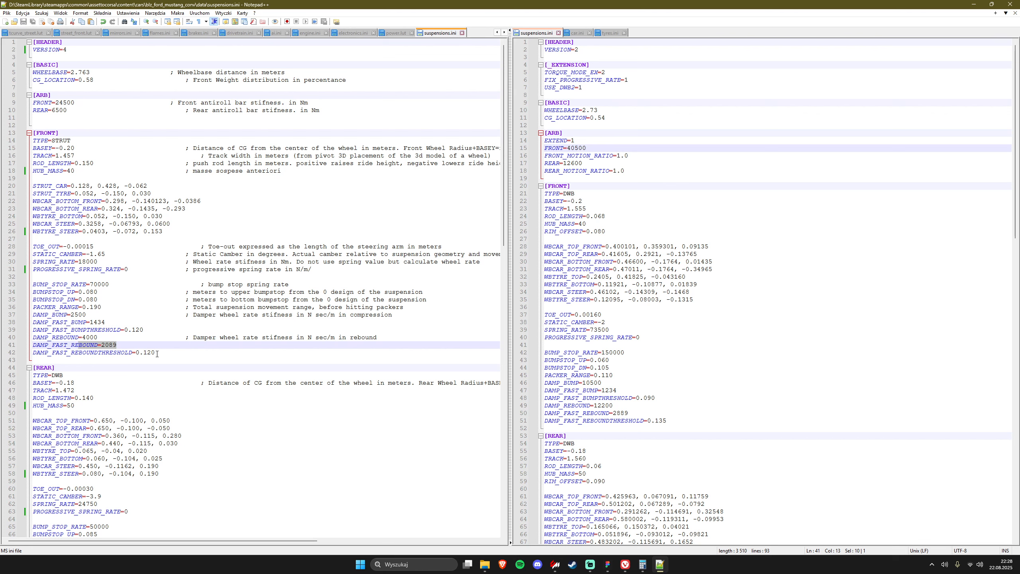
pyautogui.moveTo(157, 353); pyautogui.dragTo(33, 302)
pyautogui.click(66, 300)
pyautogui.click(71, 292)
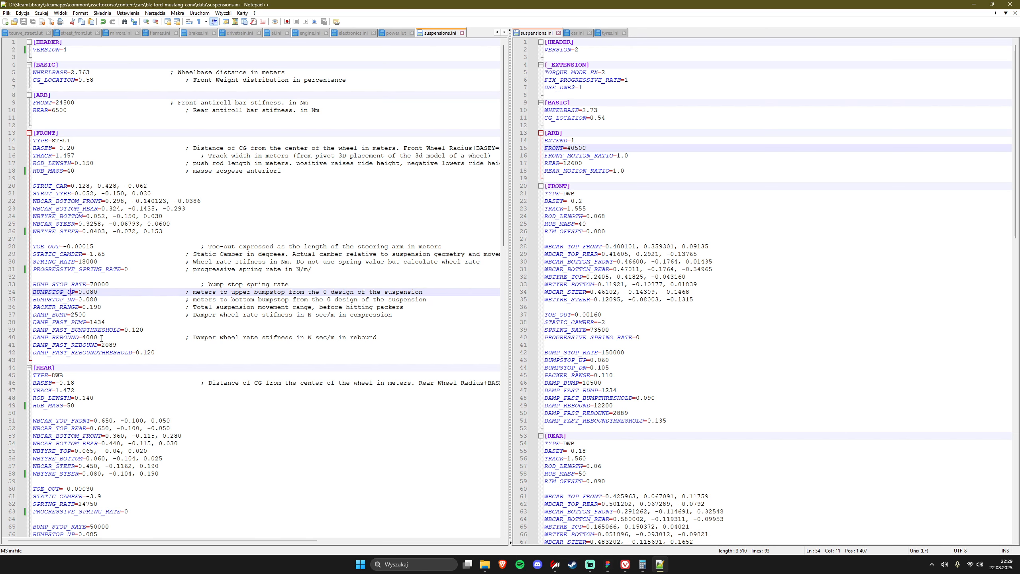
pyautogui.scroll(-9, 101, 338)
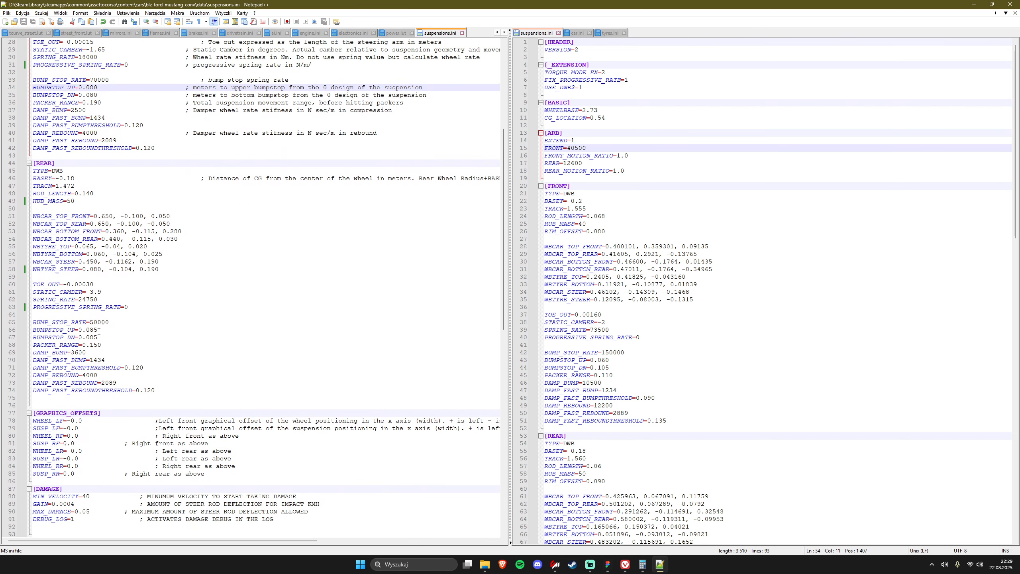
pyautogui.scroll(9, 134, 388)
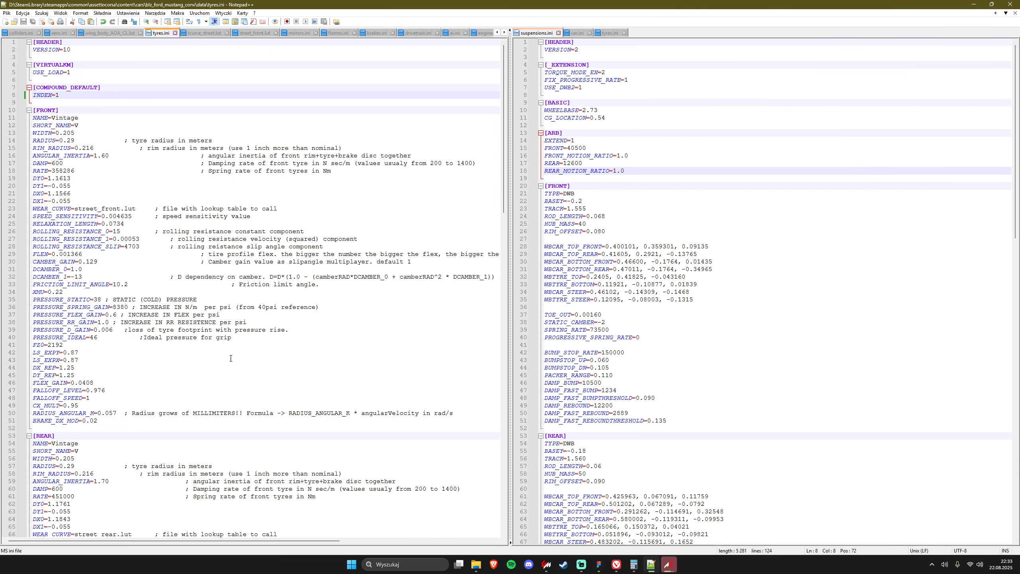
# - Look through the FRONT pressure and grip parameters in the Mustang's tyres.ini, then return to BUMP_STOP_RATE in its suspensions.ini
pyautogui.scroll(-3, 230, 358)
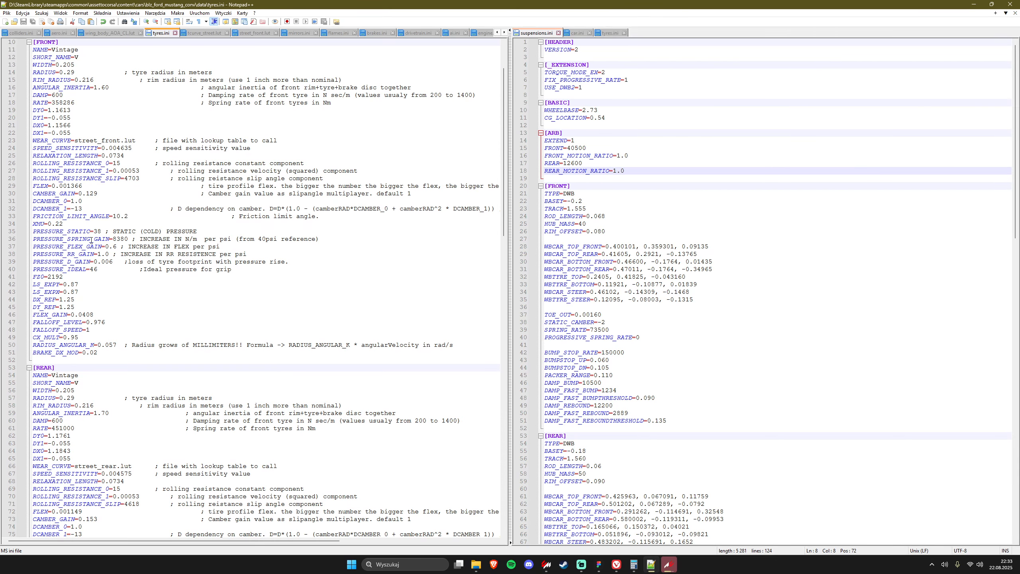
pyautogui.scroll(-2, 81, 423)
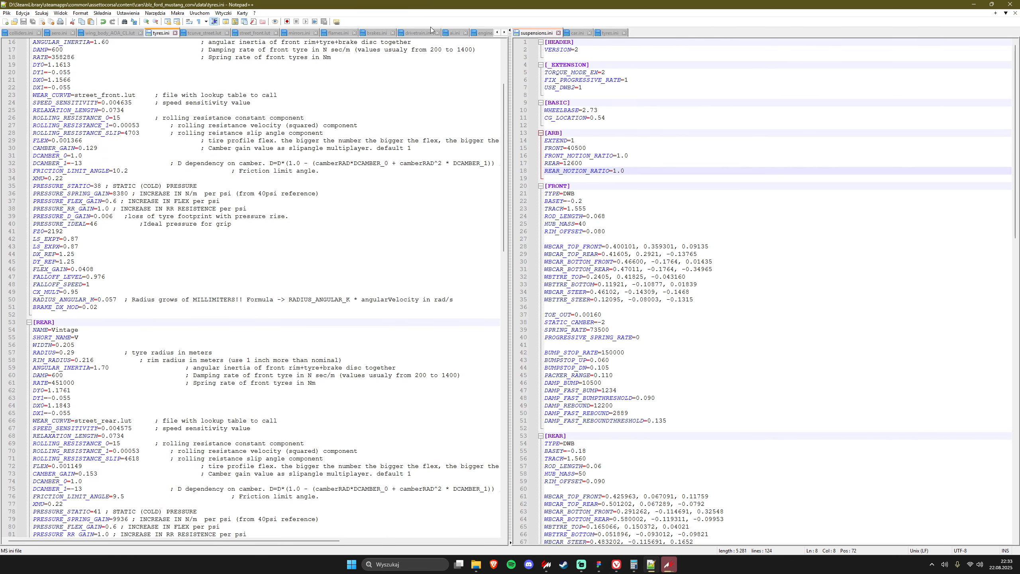
pyautogui.scroll(-3, 432, 33)
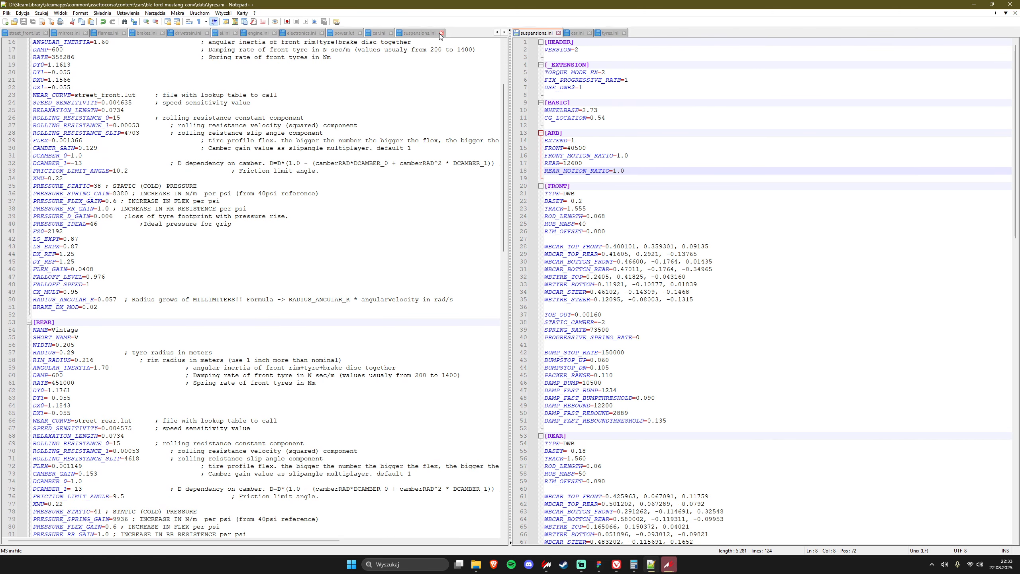
pyautogui.click(468, 33)
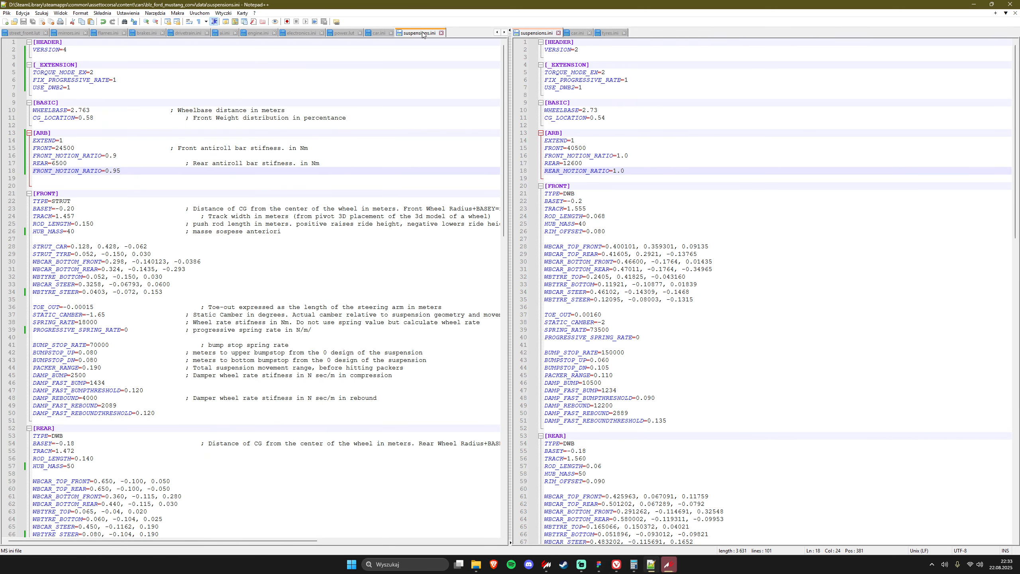
pyautogui.click(94, 345)
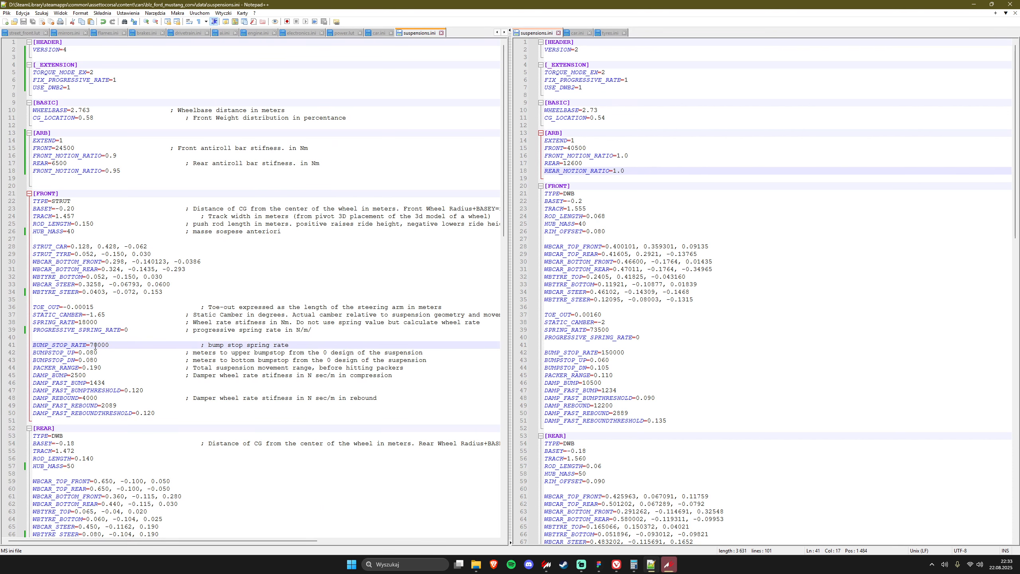
# - Switch to Assetto Corsa and, in the car's alignment setup, set both front cambers to -1.2° and both rear cambers to -3.5°
pyautogui.click(668, 564)
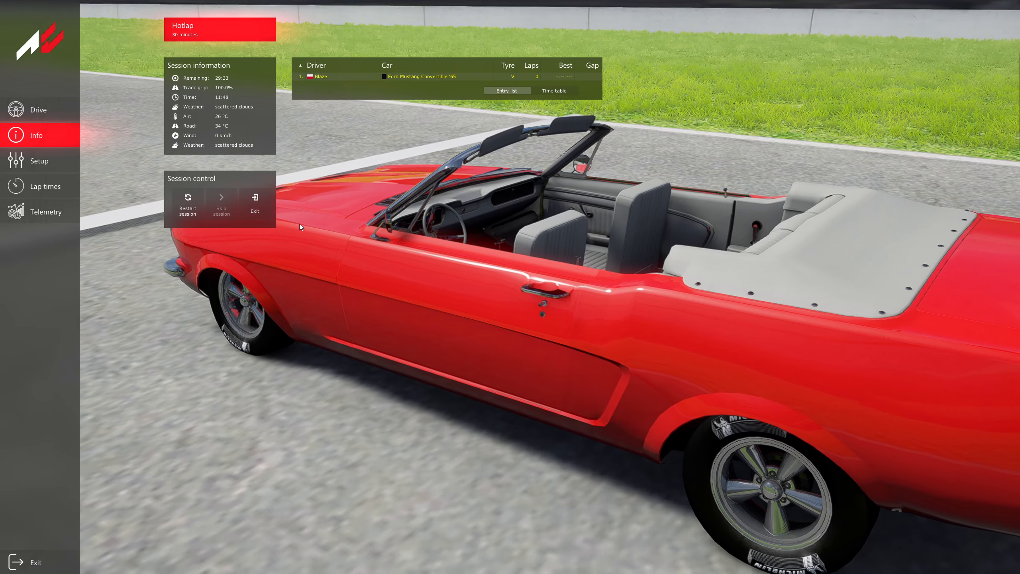
pyautogui.click(41, 171)
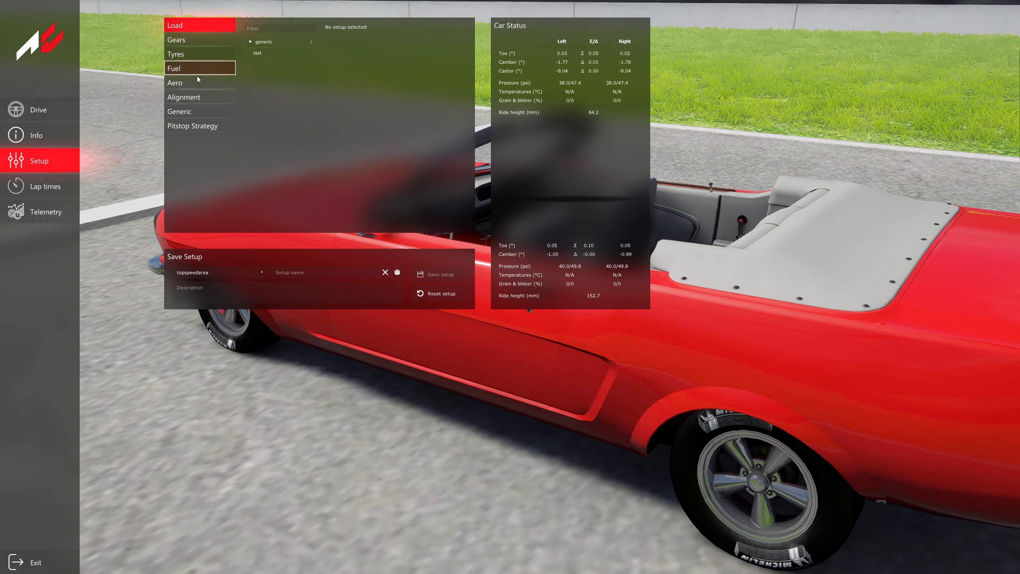
pyautogui.click(205, 101)
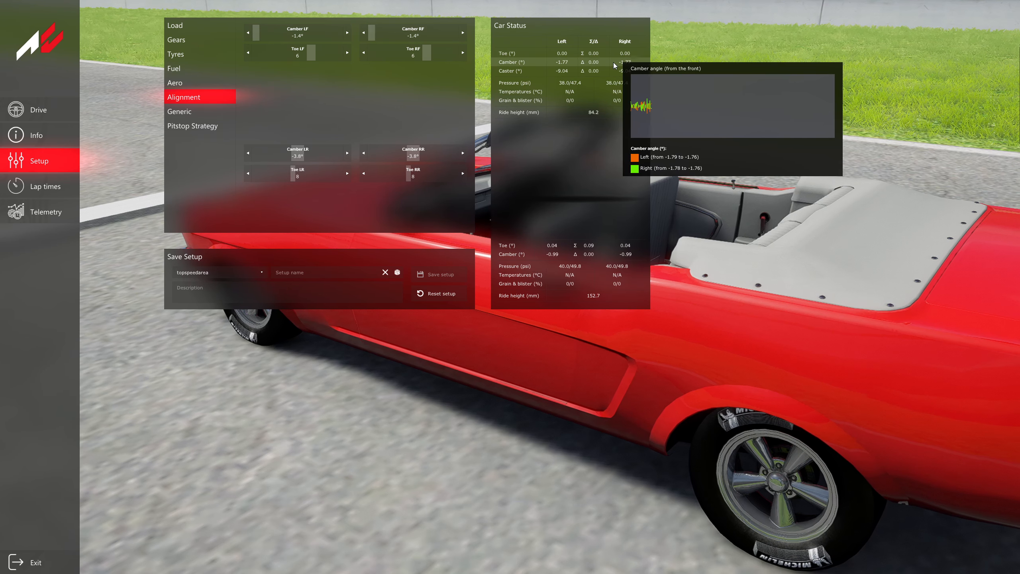
pyautogui.moveTo(257, 32); pyautogui.dragTo(269, 32)
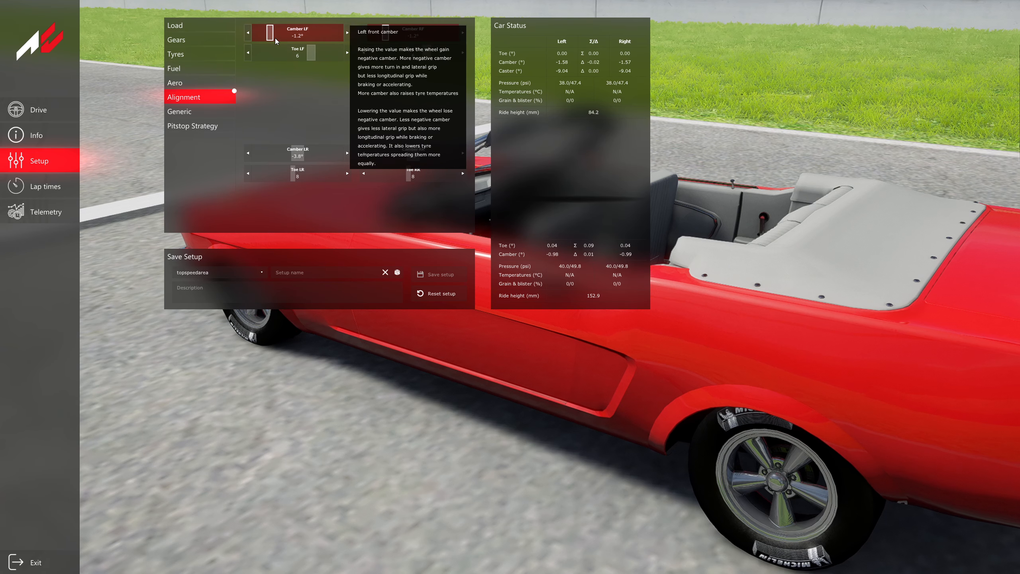
pyautogui.moveTo(572, 65)
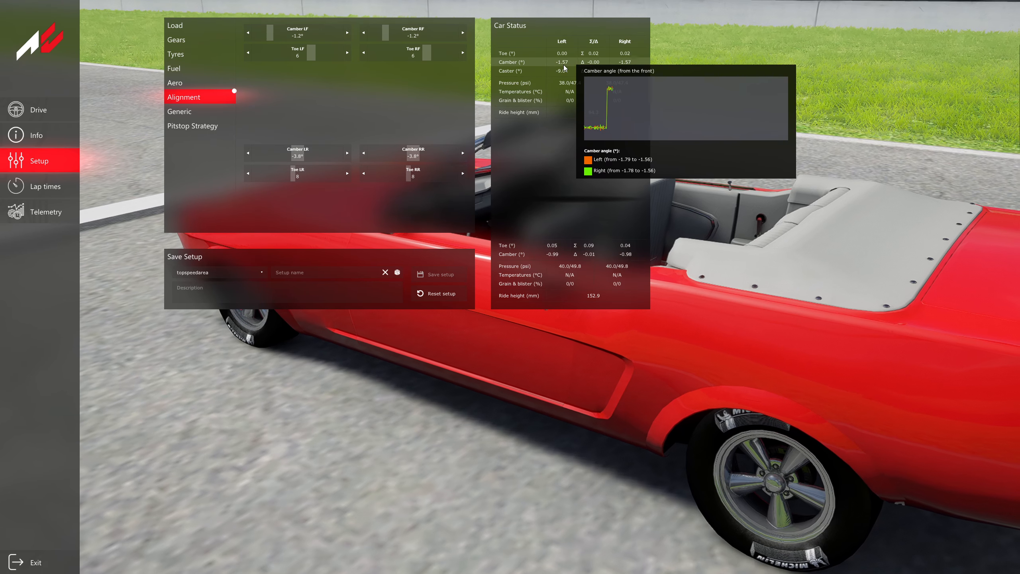
pyautogui.scroll(1, 315, 151)
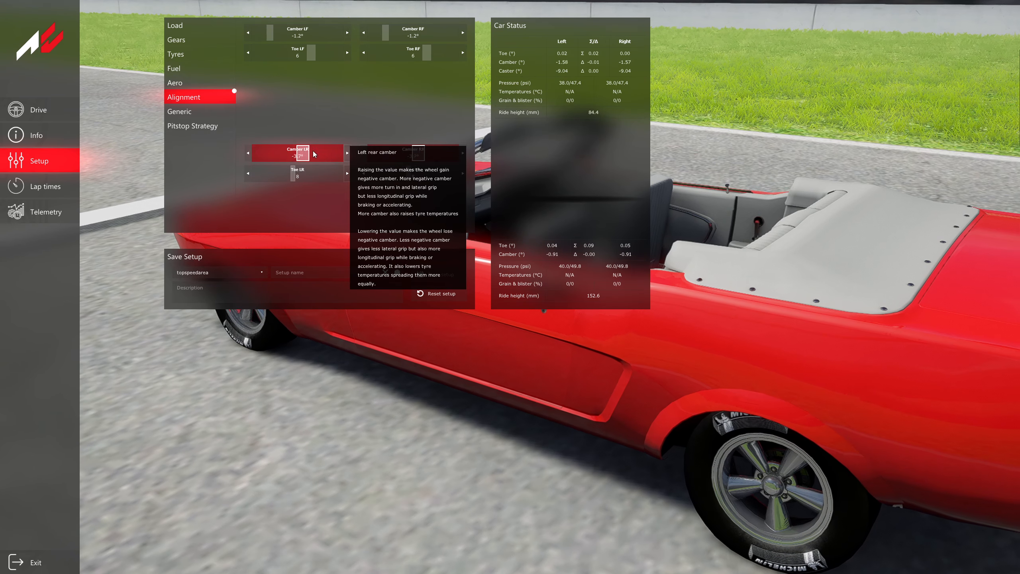
pyautogui.moveTo(313, 151); pyautogui.dragTo(410, 179)
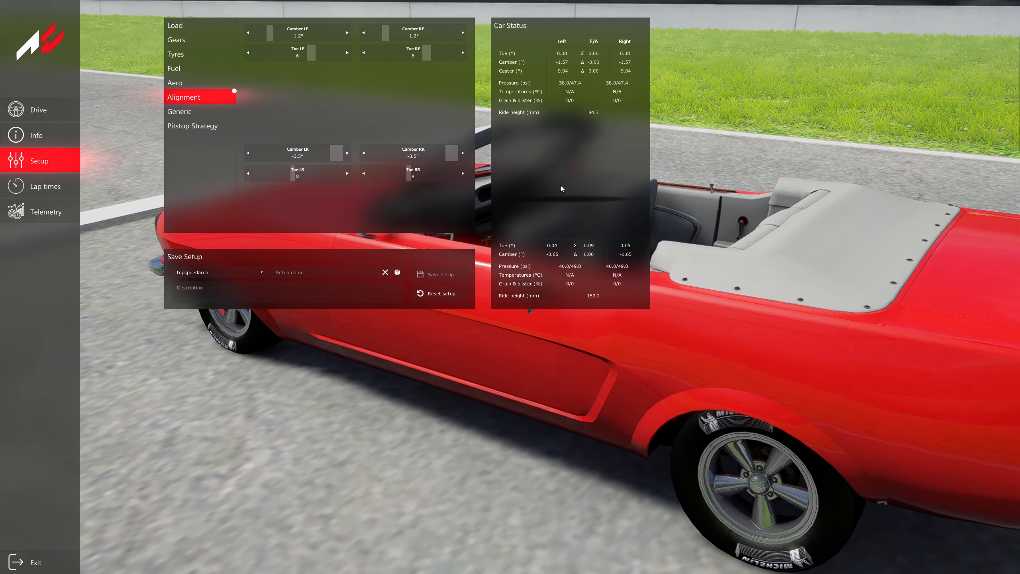
pyautogui.moveTo(334, 153)
pyautogui.mouseDown()
pyautogui.moveTo(295, 157)
pyautogui.moveTo(337, 155)
pyautogui.mouseUp()
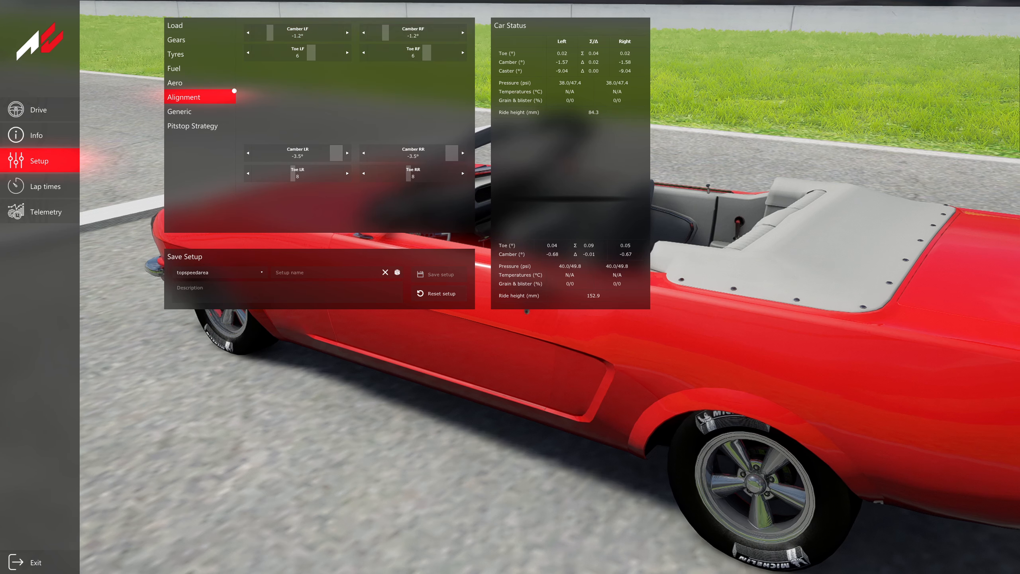
# - Return to the Mustang's suspensions.ini in Notepad++, change the first decimal of the FRONT STATIC_CAMBER to 2 and save the file
pyautogui.hotkey('alt', 'Tab')
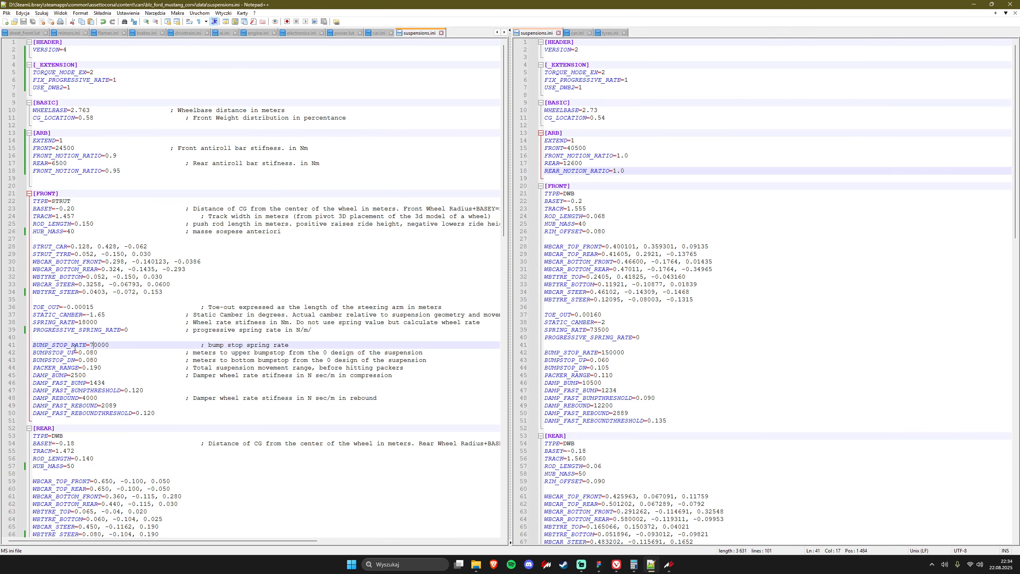
pyautogui.click(102, 313)
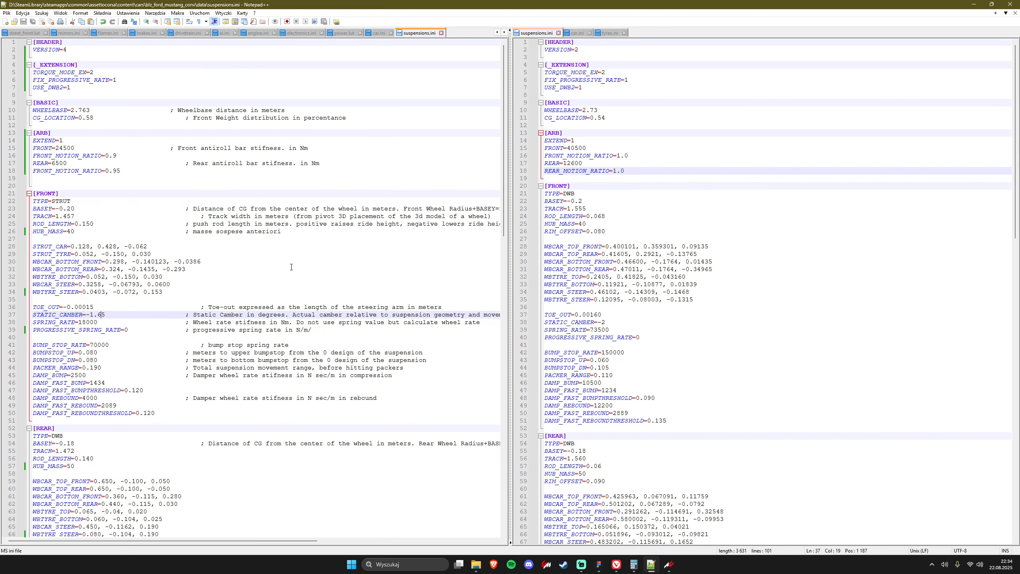
pyautogui.press('BackSpace')
pyautogui.write('2')
pyautogui.hotkey('ctrl', 's')
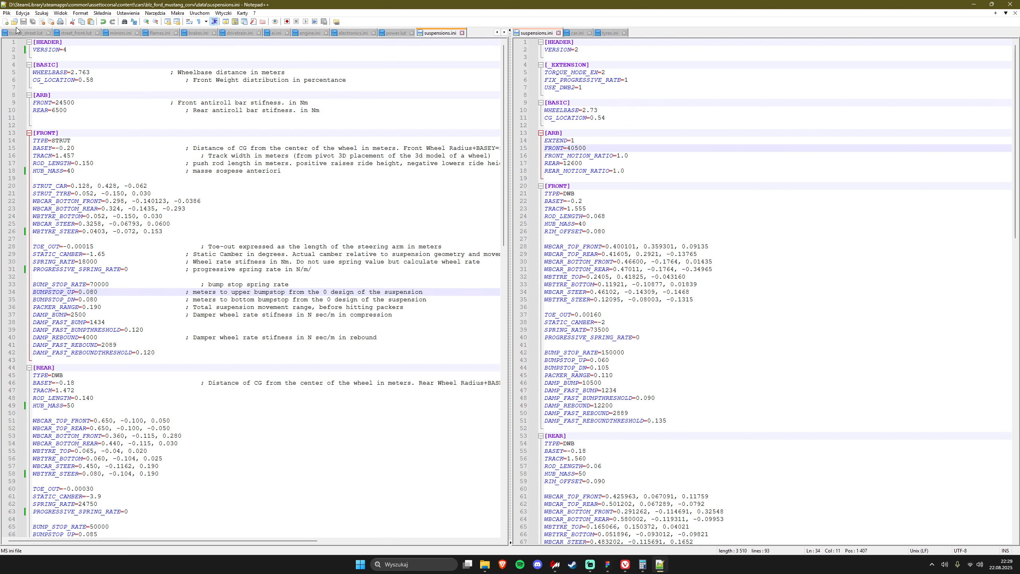
# - Bring up car.ini of both the Mustang and the Lexus, and set the Mustang's HEADER VERSION to extended-2
pyautogui.scroll(2, 24, 33)
pyautogui.moveTo(91, 34); pyautogui.dragTo(388, 34)
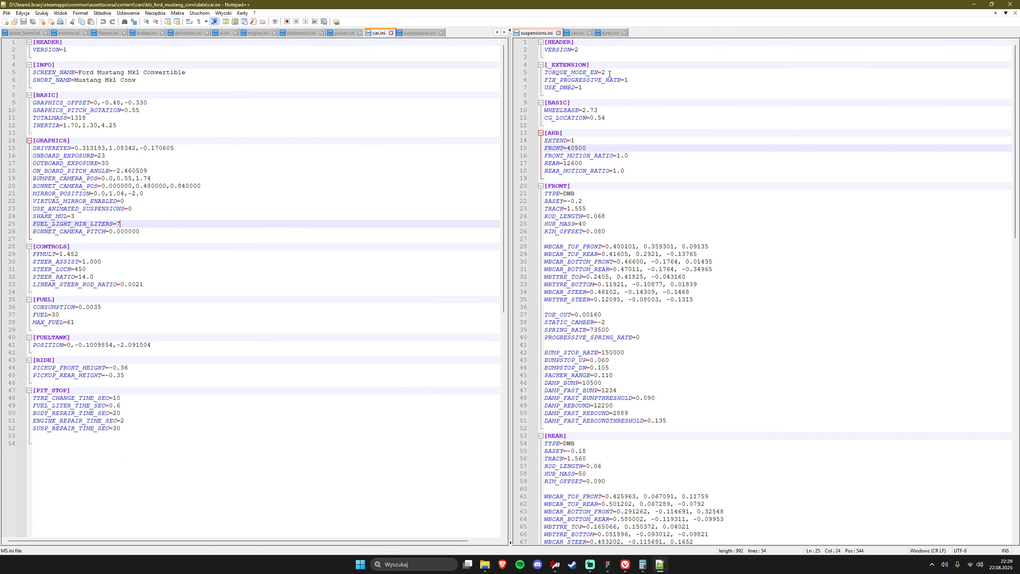
pyautogui.click(577, 35)
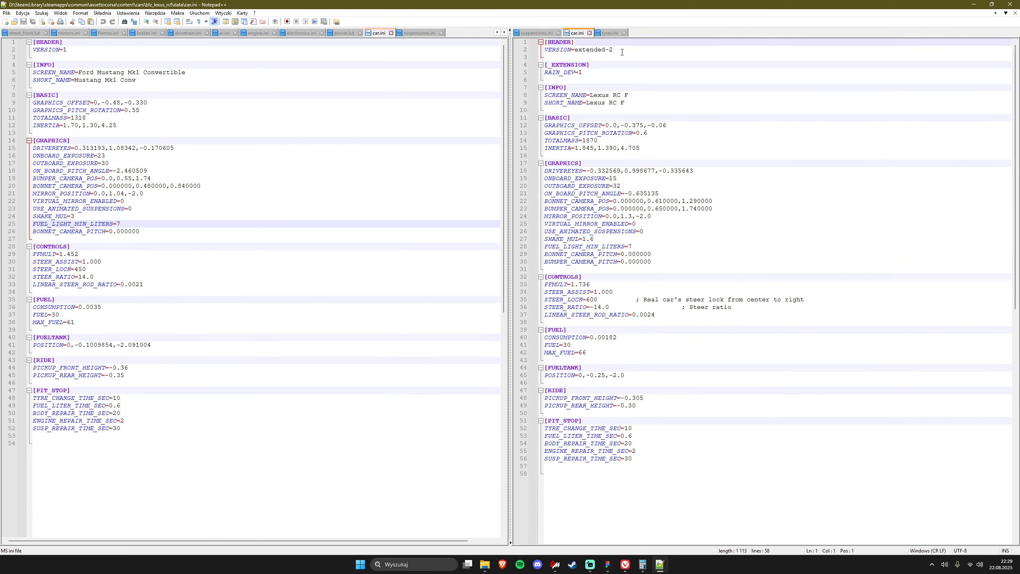
pyautogui.click(91, 59)
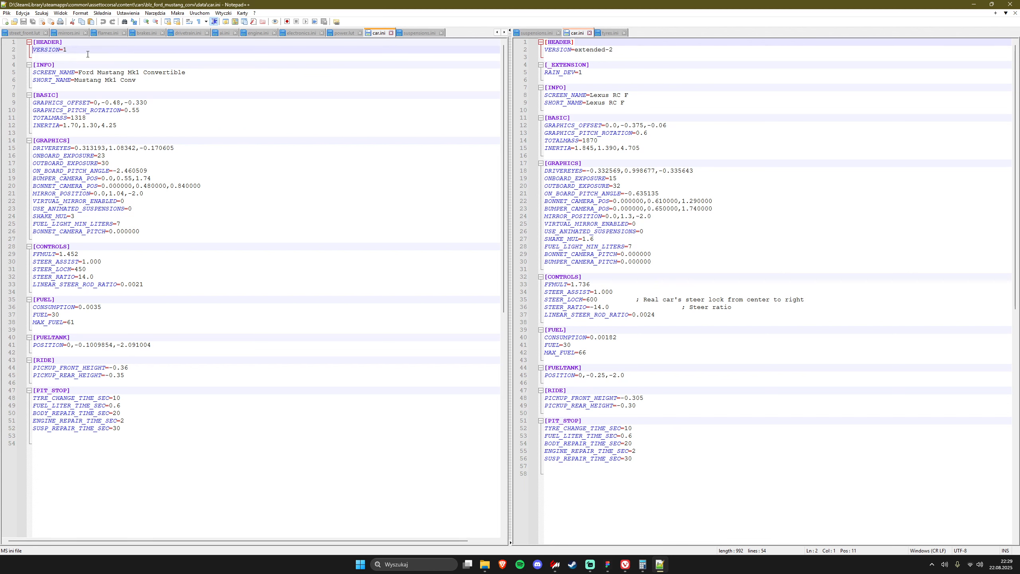
pyautogui.click(88, 54)
pyautogui.press('BackSpace')
pyautogui.write('extended-2')
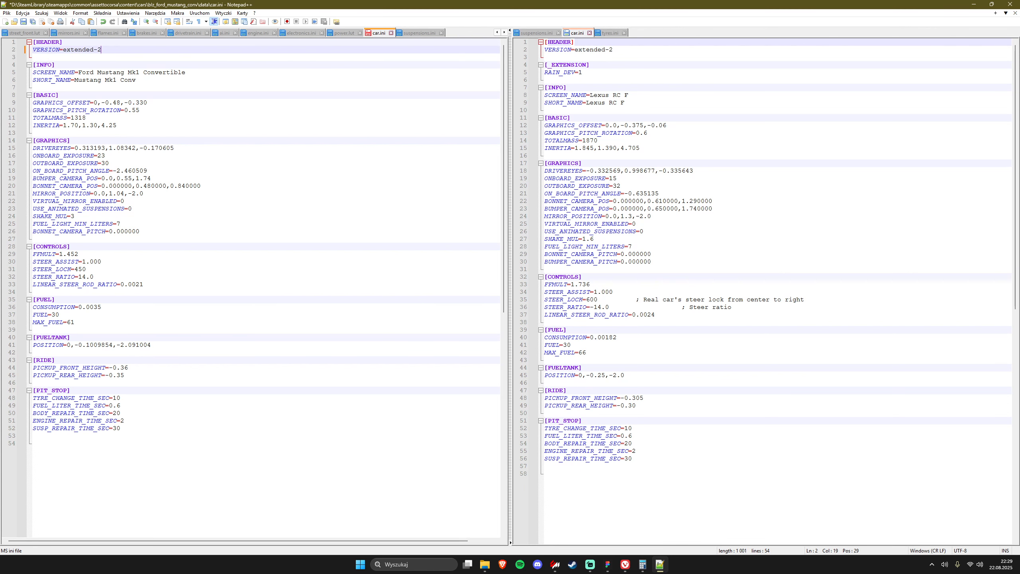
# - Add an [_EXTENSION] section with RAIN_DEV=1 below HEADER in the Mustang's car.ini, save the file and highlight both sections
pyautogui.press('Return')
pyautogui.press('Return')
pyautogui.write('[_E')
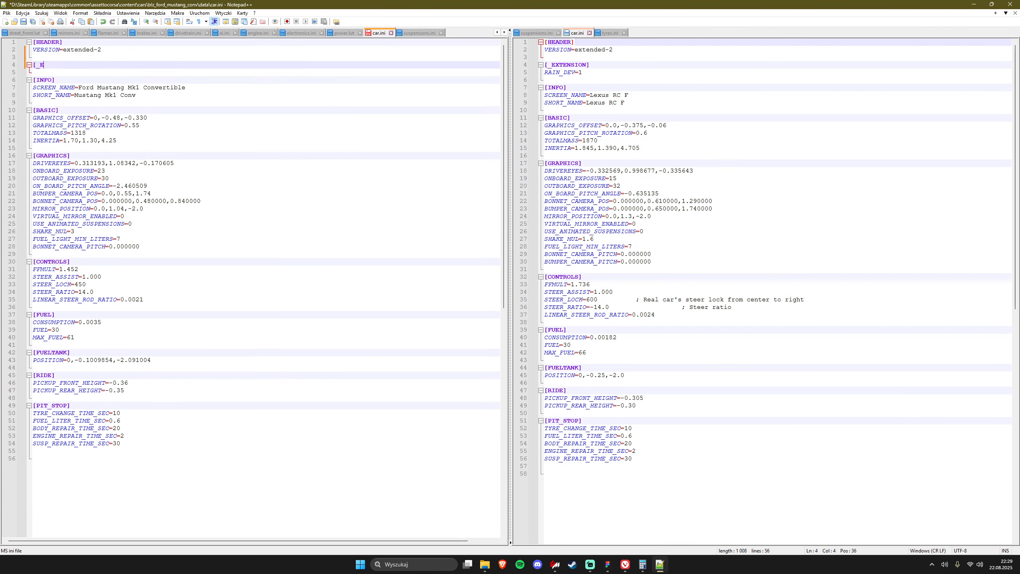
pyautogui.write('XTENSION]')
pyautogui.press('Return')
pyautogui.write('RAIN_DEV=1')
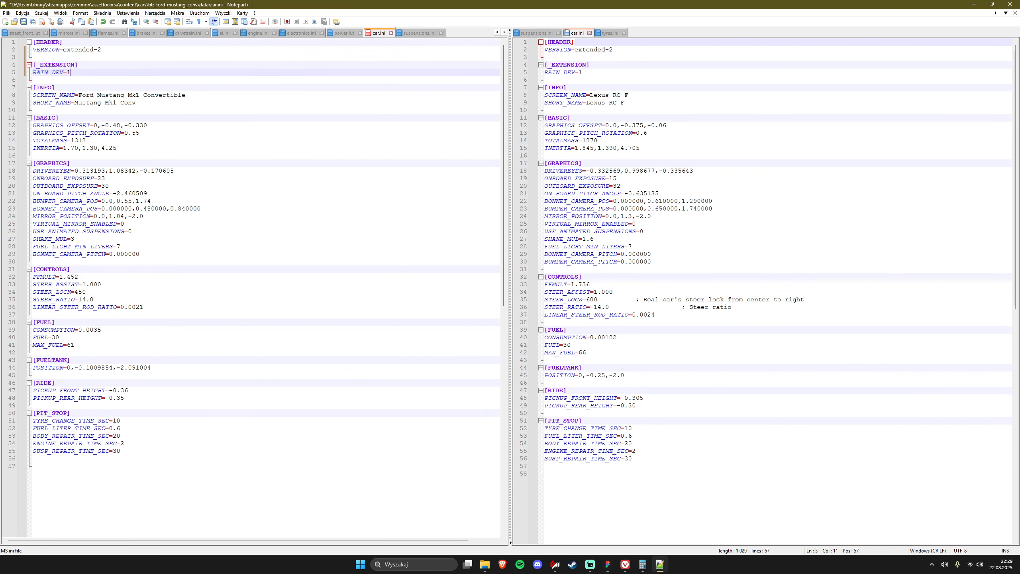
pyautogui.hotkey('ctrl', 's')
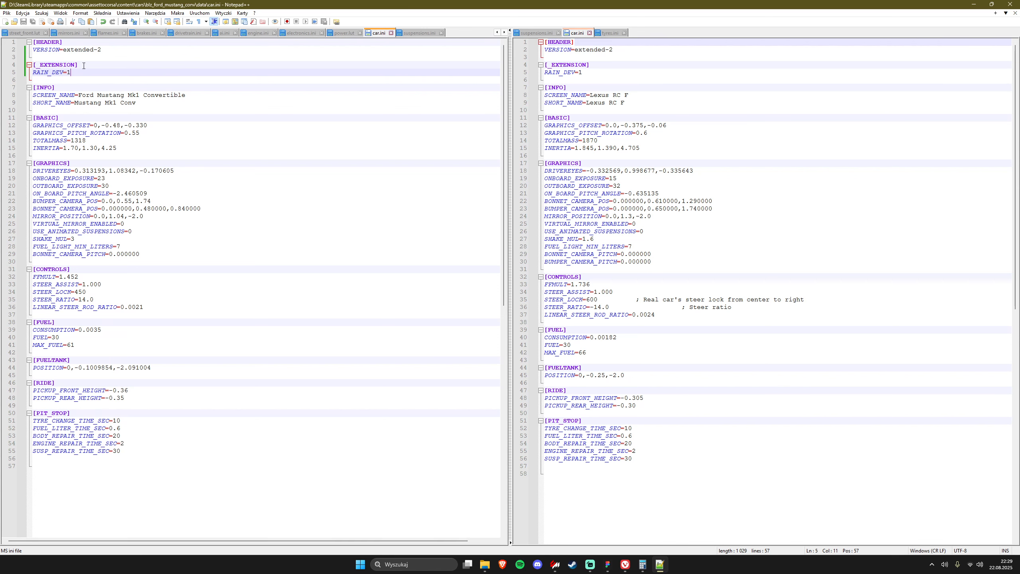
pyautogui.hotkey('shift', 'Up')
pyautogui.hotkey('ctrl', 'shift', 'Home')
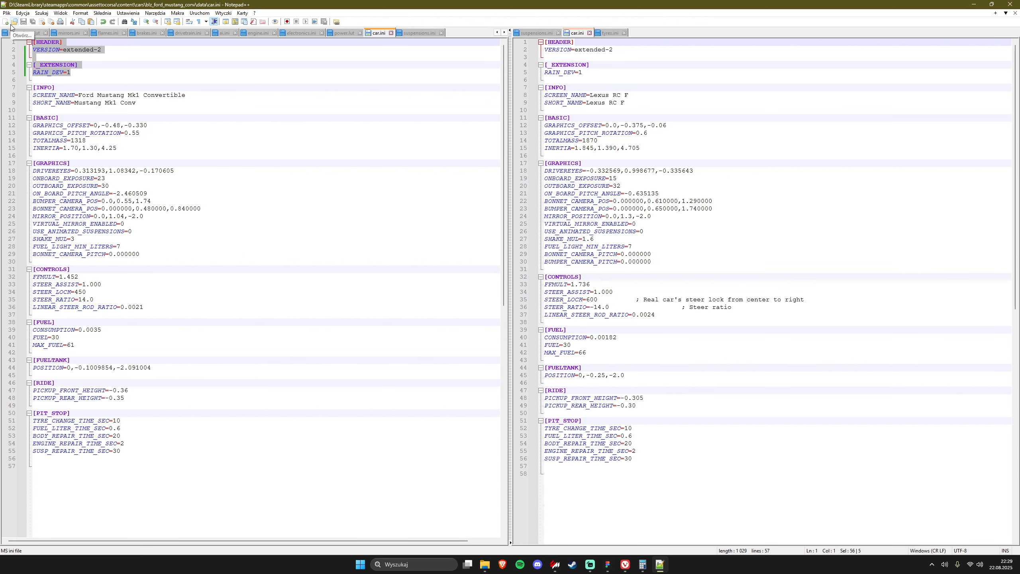
# - Bring up suspensions.ini of both cars and copy the whole [_EXTENSION] section from the Lexus file
pyautogui.click(420, 33)
pyautogui.click(536, 32)
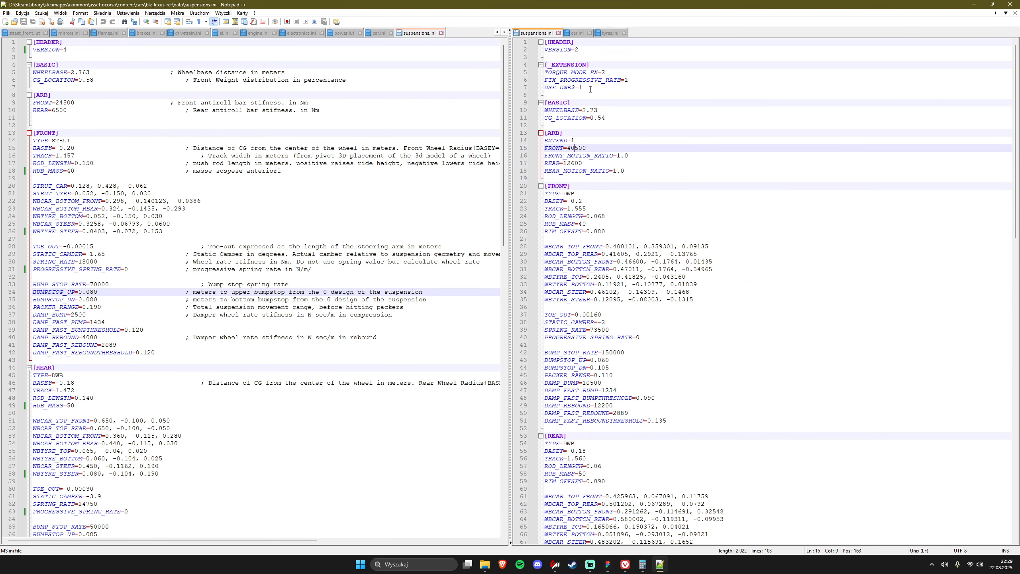
pyautogui.moveTo(591, 89); pyautogui.dragTo(545, 65)
pyautogui.hotkey('ctrl', 'c')
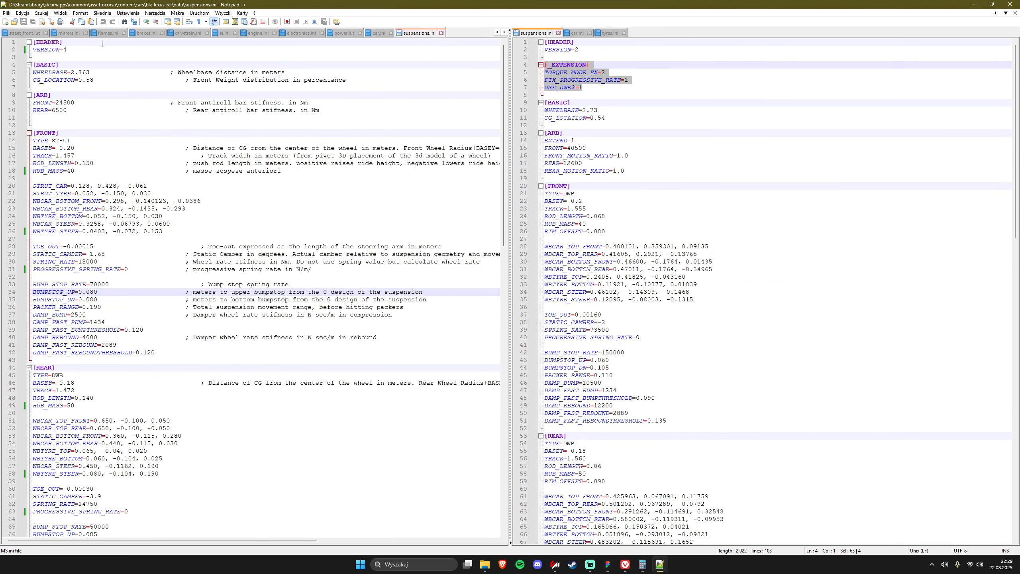
# - Paste the section with TORQUE_MODE_EX=2, FIX_PROGRESSIVE_RATE=1 and USE_DWB2=1 between HEADER and BASIC in the Mustang's suspensions.ini
pyautogui.click(102, 47)
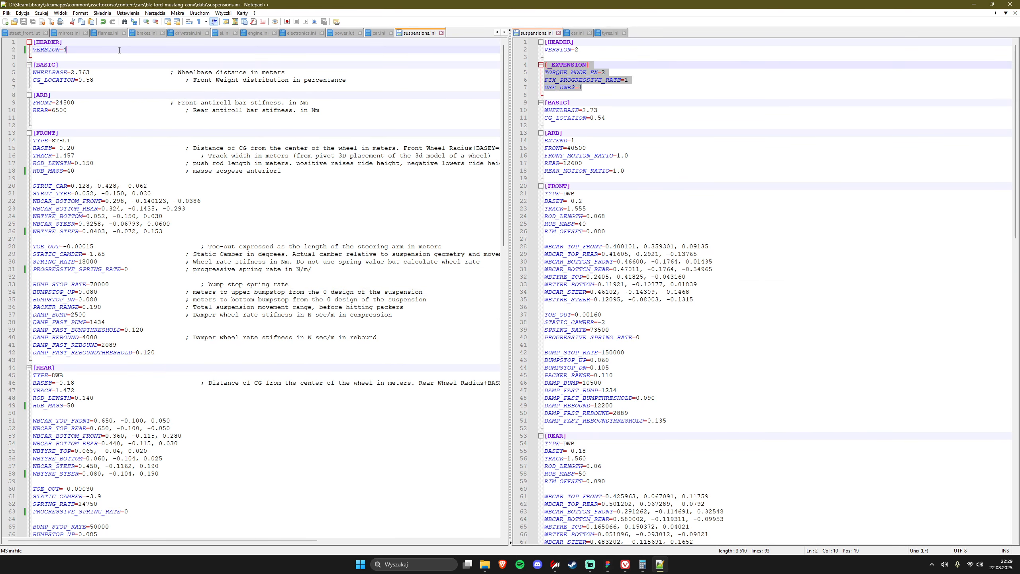
pyautogui.click(571, 50)
pyautogui.click(163, 59)
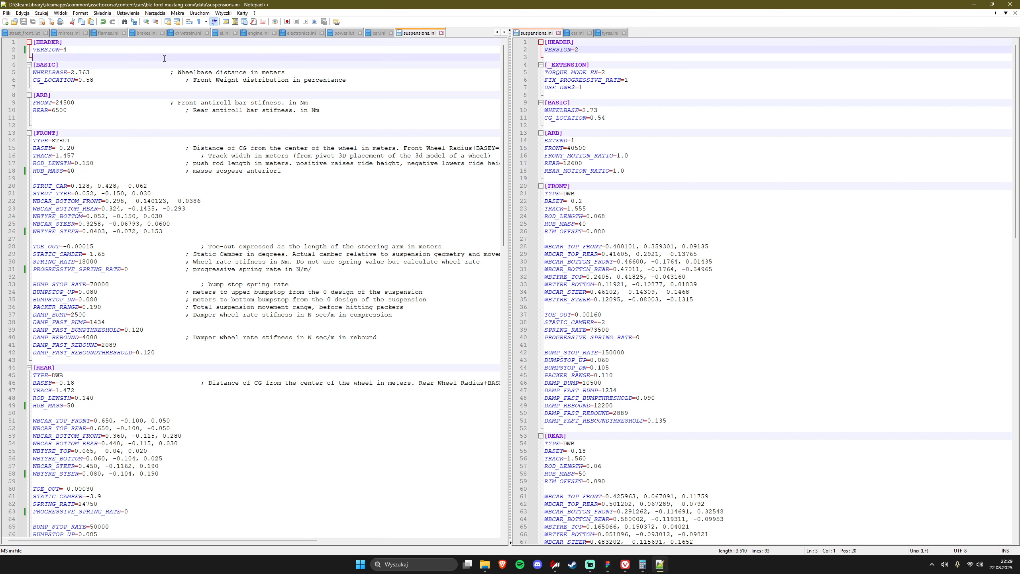
pyautogui.press('Return')
pyautogui.press('Return')
pyautogui.press('Up')
pyautogui.hotkey('ctrl', 'v')
pyautogui.press('Up')
pyautogui.press('Up')
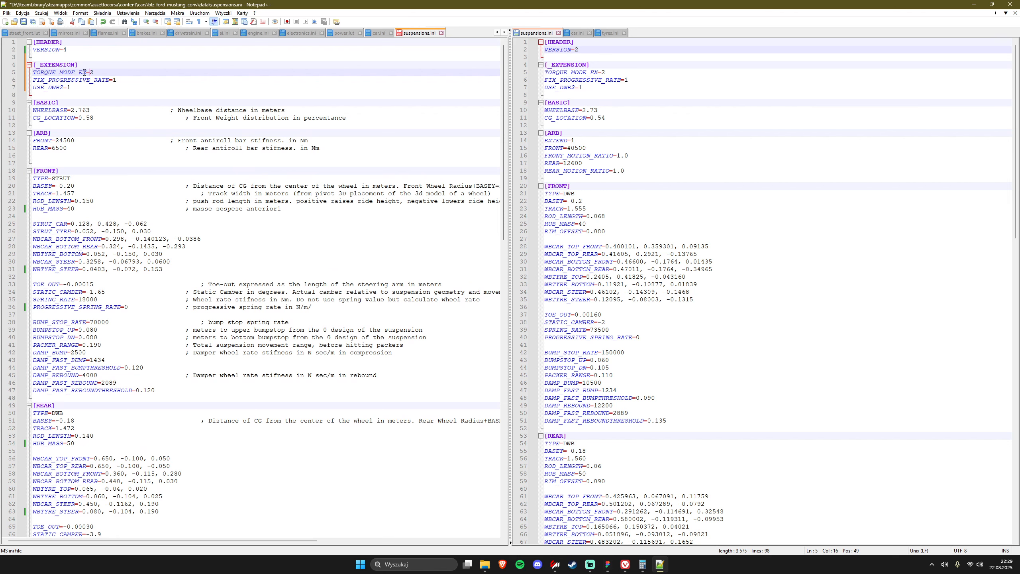
# - Examine the new _EXTENSION options in the Mustang's suspensions.ini together with the REAR PROGRESSIVE_SPRING_RATE and the front and rear suspension types
pyautogui.click(97, 72)
pyautogui.press('Down')
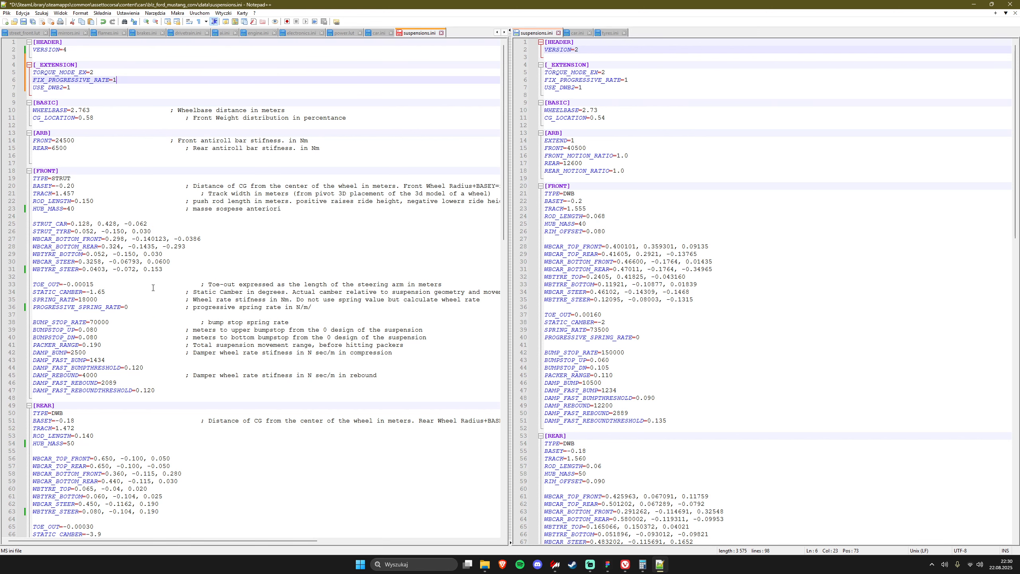
pyautogui.scroll(-13, 153, 287)
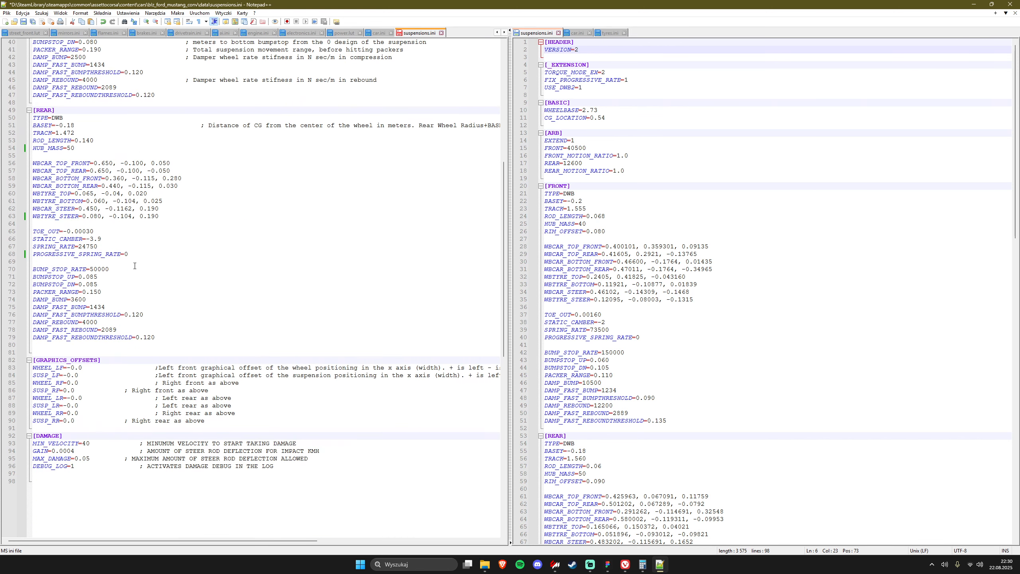
pyautogui.moveTo(138, 254); pyautogui.dragTo(34, 254)
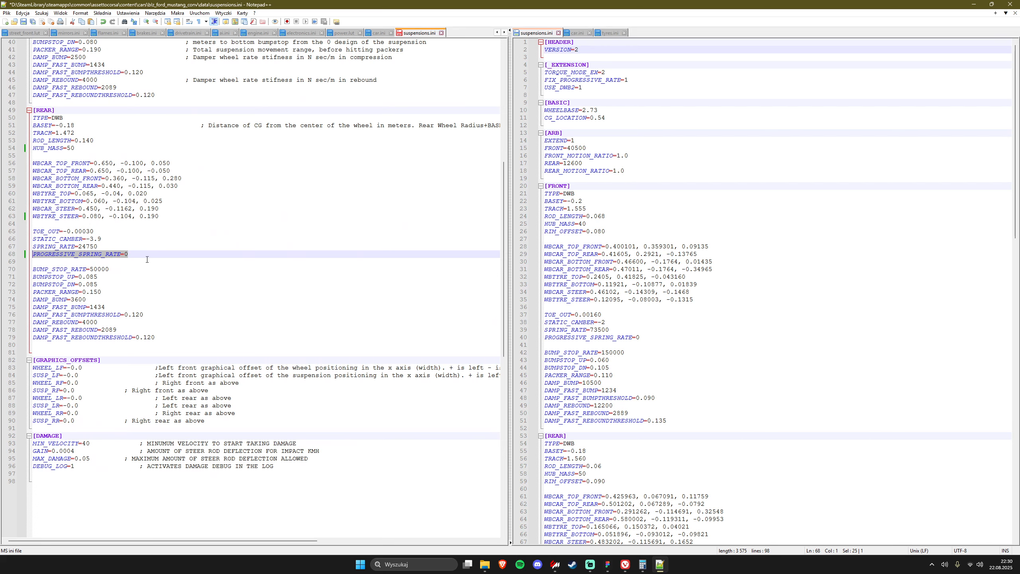
pyautogui.scroll(11, 93, 291)
pyautogui.scroll(2, 92, 291)
pyautogui.click(120, 87)
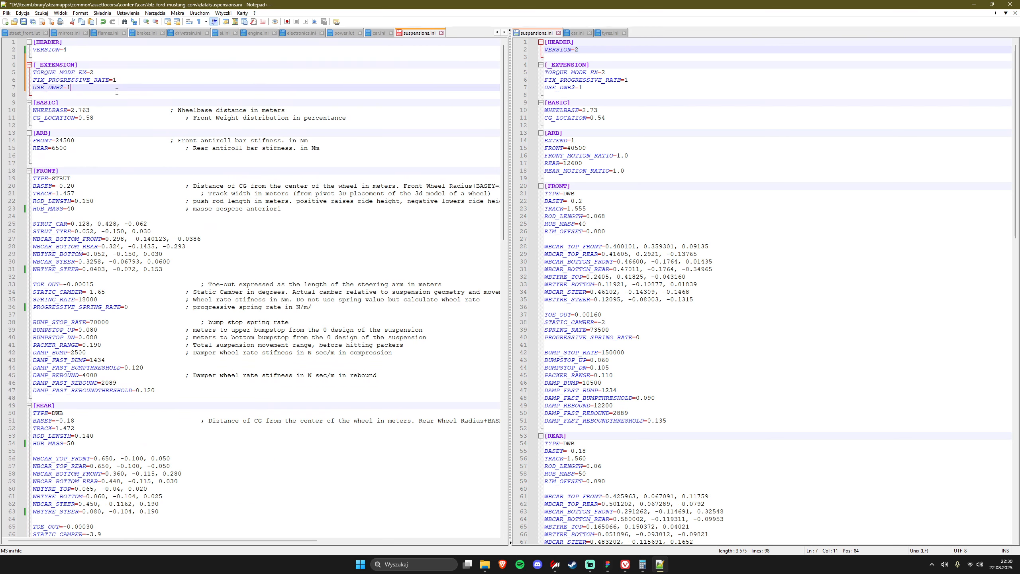
pyautogui.scroll(-3, 104, 350)
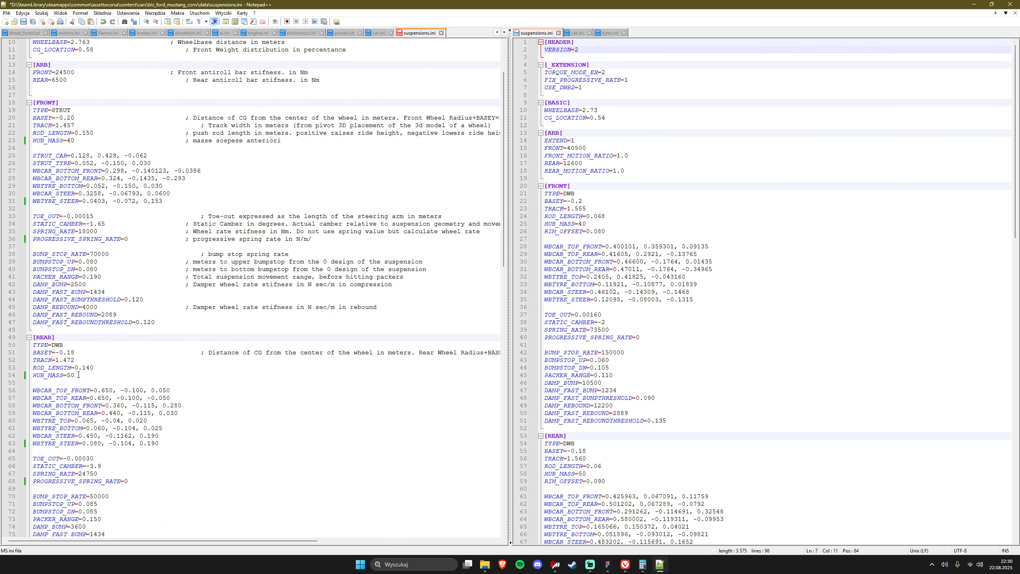
pyautogui.scroll(3, 108, 370)
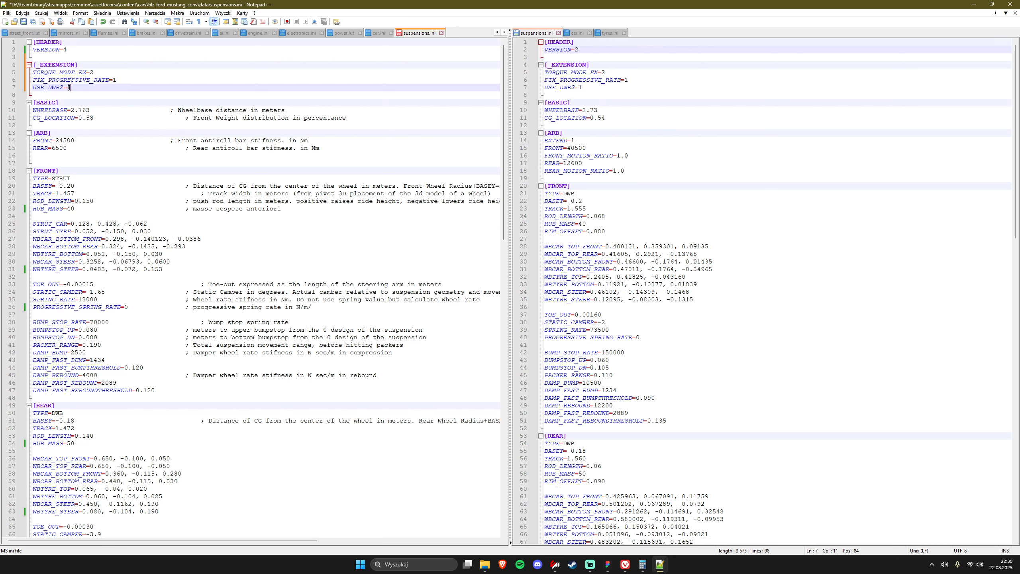
# - Add an EXTEND=1 line directly below the [ARB] header in the Mustang's suspensions.ini
pyautogui.click(65, 87)
pyautogui.press('Down')
pyautogui.press('Down')
pyautogui.press('Down')
pyautogui.press('Down')
pyautogui.press('Down')
pyautogui.press('Down')
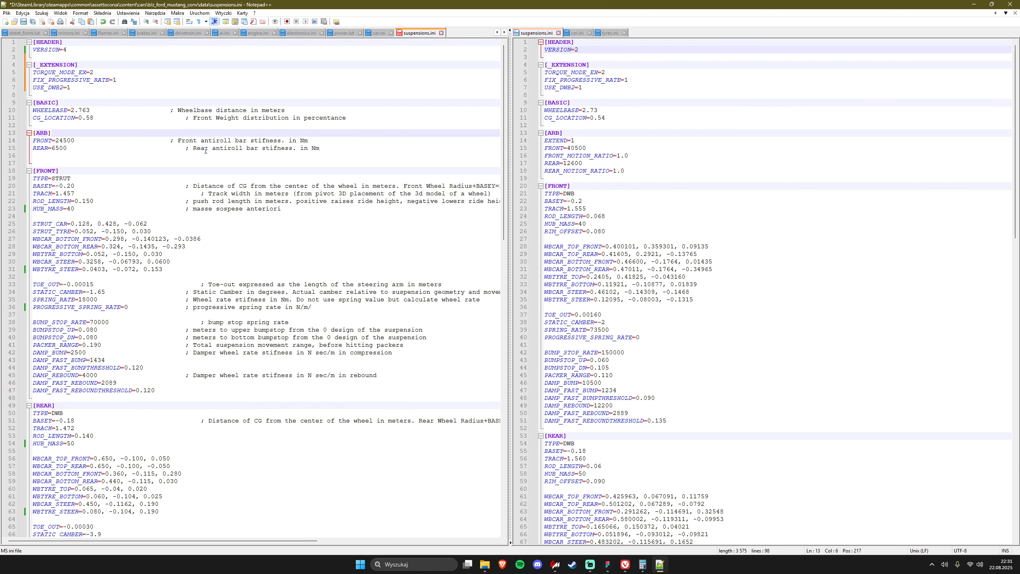
pyautogui.press('Return')
pyautogui.write('EXTEND=1')
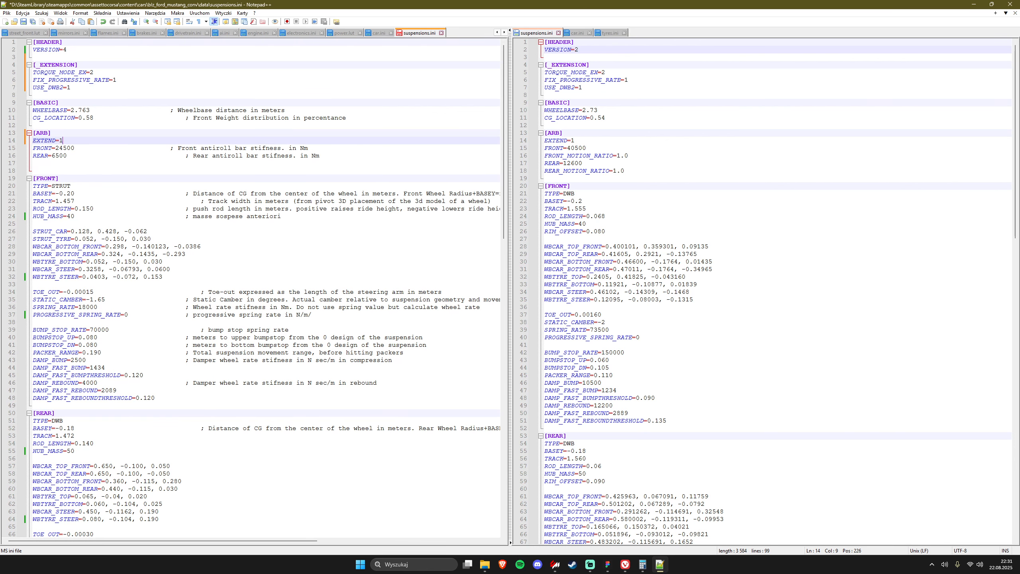
# - Copy FRONT_MOTION_RATIO=1.0 from the Lexus file below both the FRONT and REAR stiffness lines in the Mustang's ARB section and save
pyautogui.press('Down')
pyautogui.press('End')
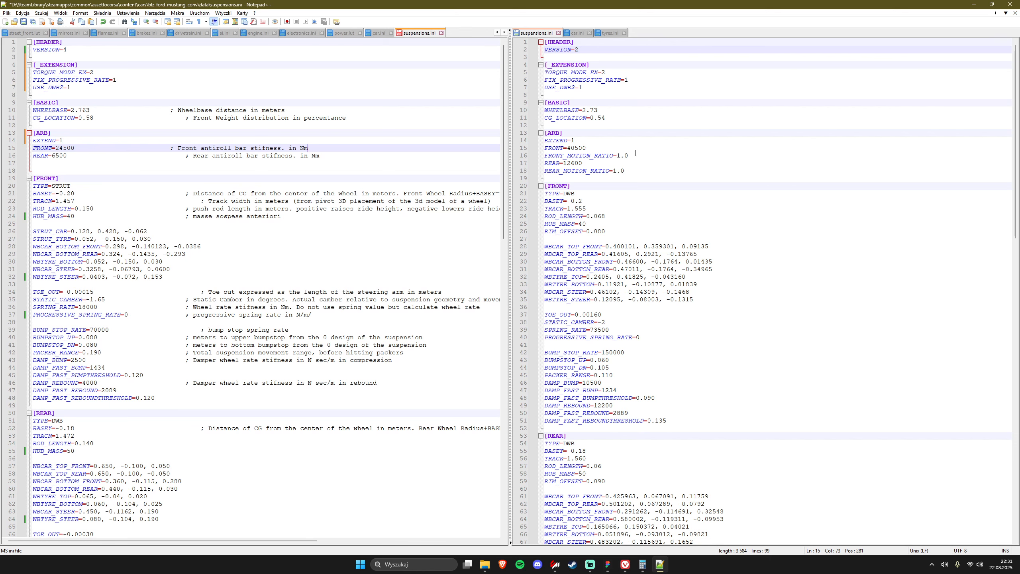
pyautogui.moveTo(635, 153); pyautogui.dragTo(544, 155)
pyautogui.hotkey('ctrl', 'c')
pyautogui.click(337, 150)
pyautogui.press('Return')
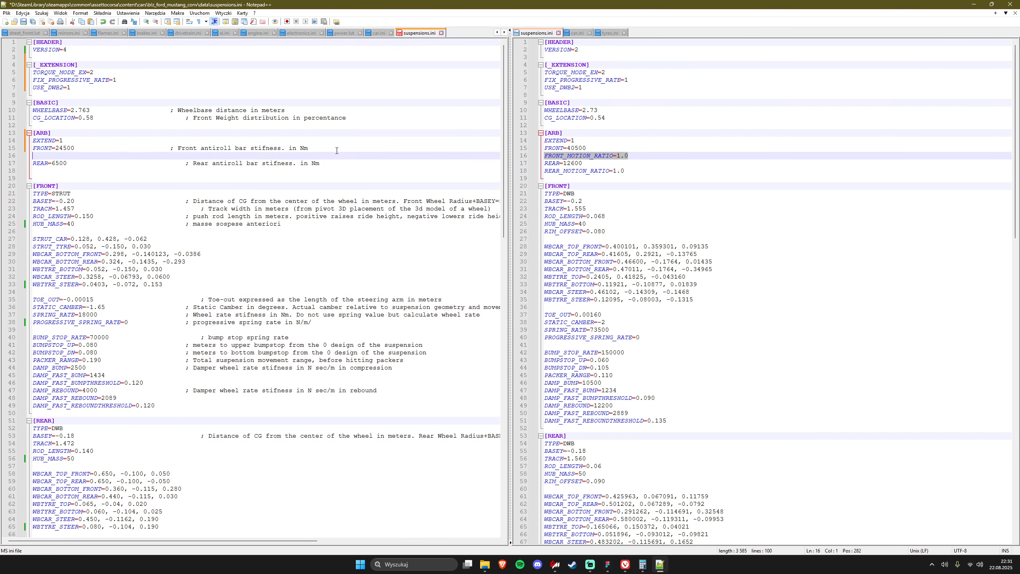
pyautogui.hotkey('ctrl', 'v')
pyautogui.press('Down')
pyautogui.press('End')
pyautogui.press('Return')
pyautogui.hotkey('ctrl', 'v')
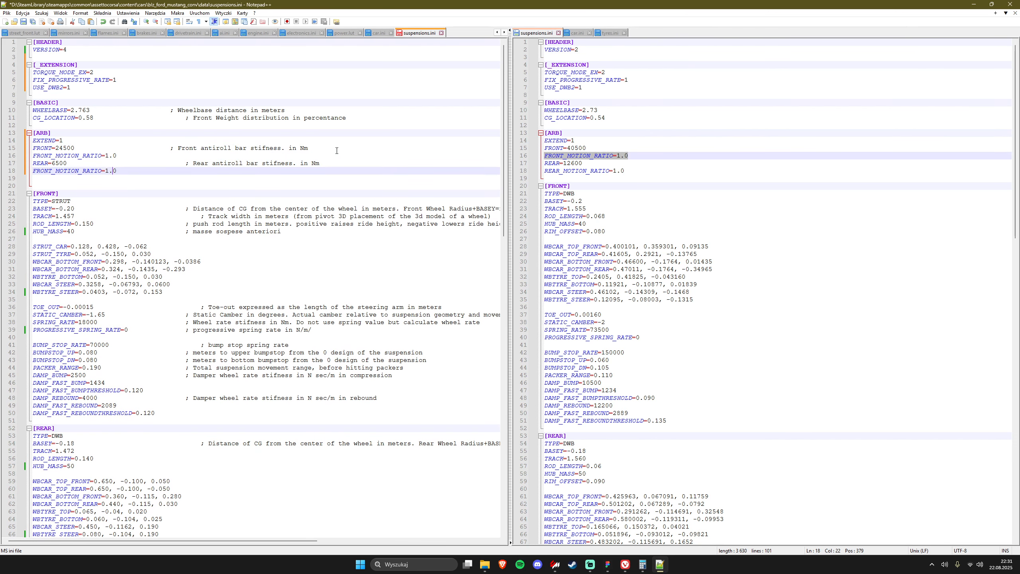
pyautogui.hotkey('ctrl', 's')
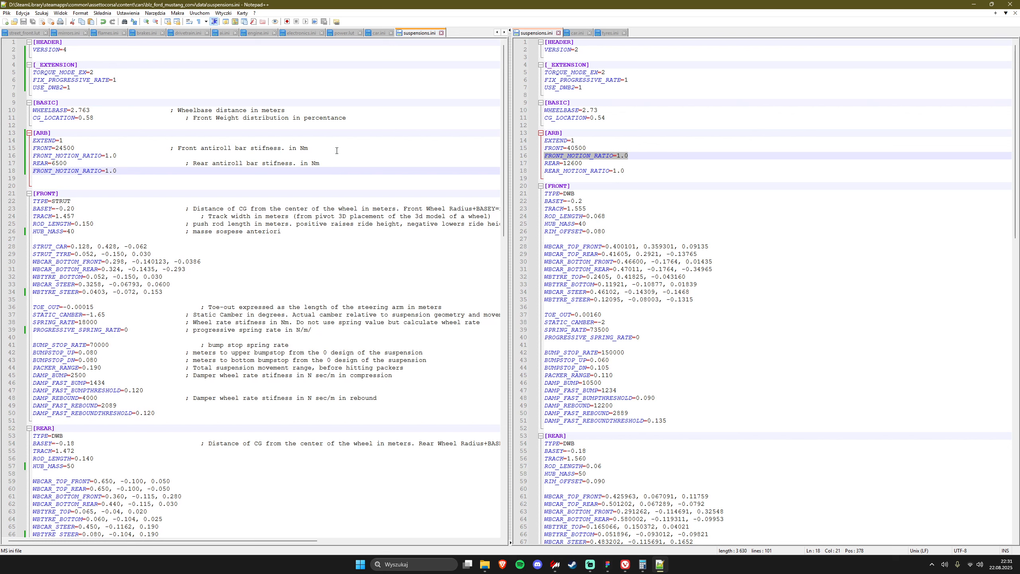
# - Set the motion ratio below FRONT to 0.9 and the one below REAR to 0.95 in the Mustang's ARB section, and save
pyautogui.press('Up')
pyautogui.press('Up')
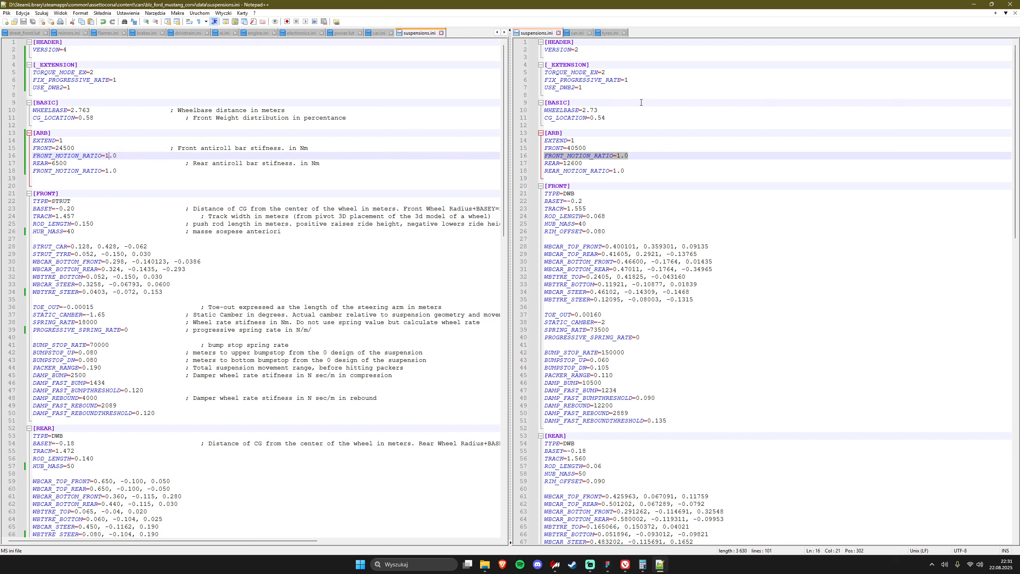
pyautogui.click(639, 167)
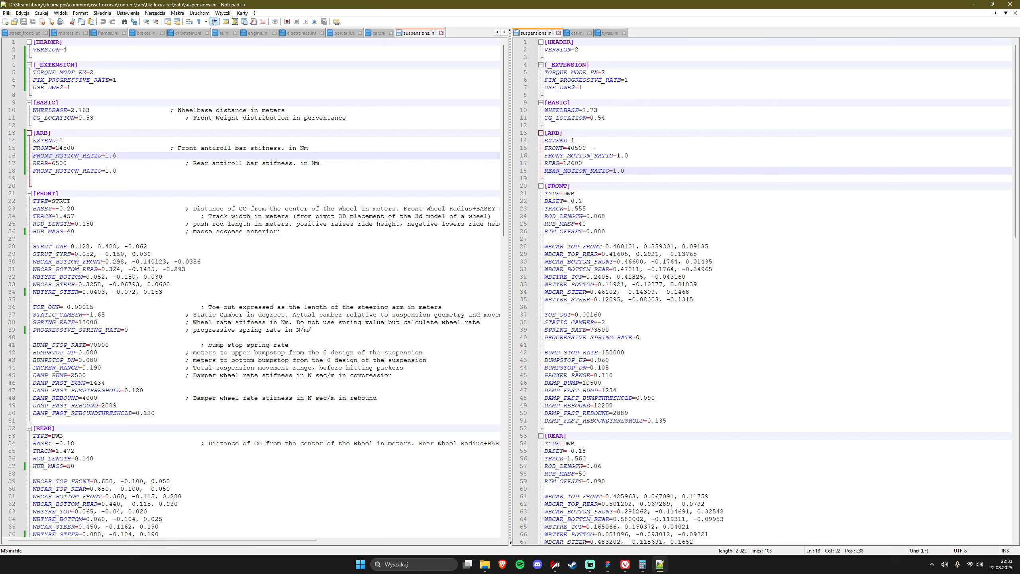
pyautogui.click(109, 155)
pyautogui.press('BackSpace')
pyautogui.write('0')
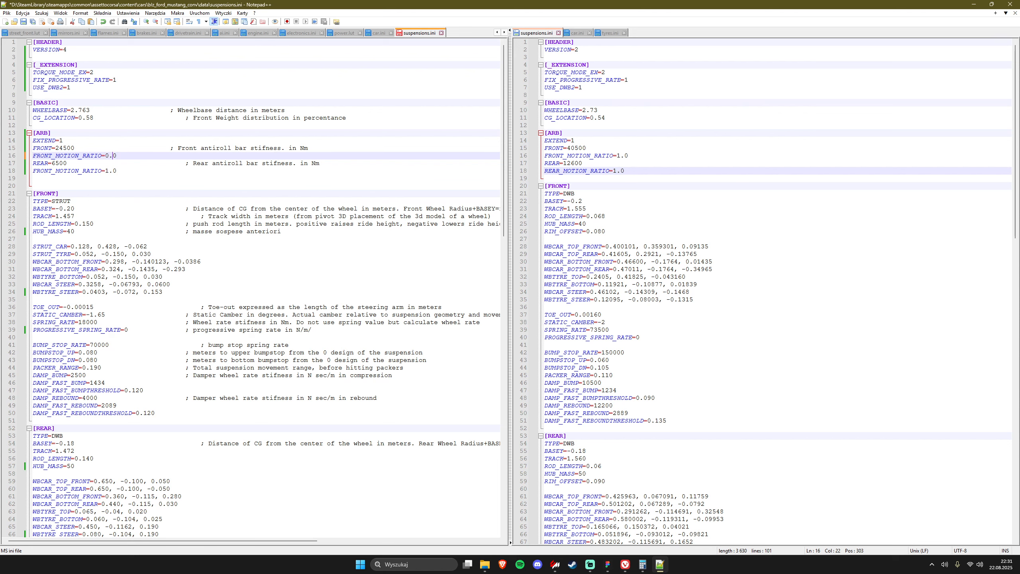
pyautogui.press('Down')
pyautogui.press('Down')
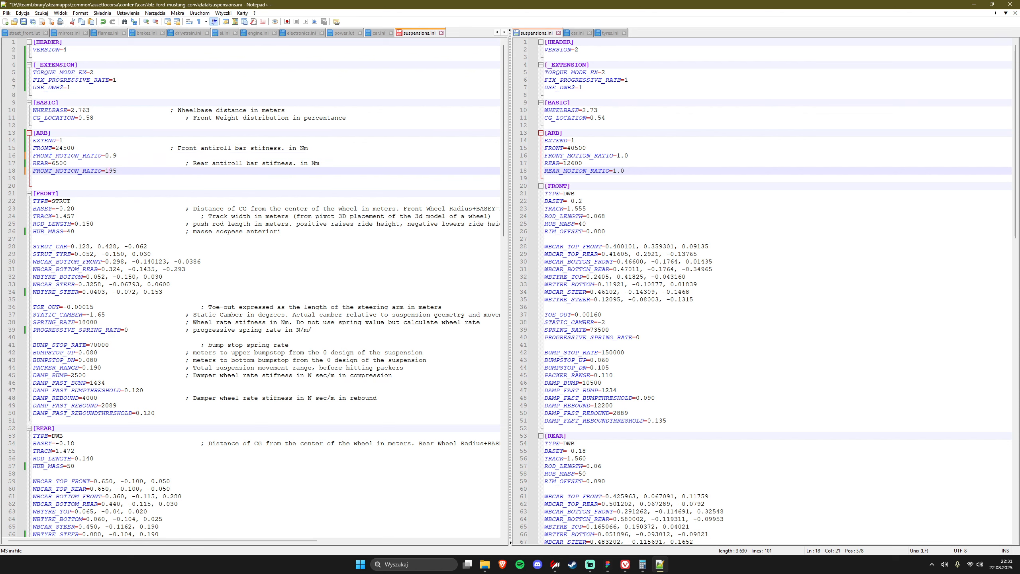
pyautogui.write('0.')
pyautogui.press('End')
pyautogui.hotkey('ctrl', 's')
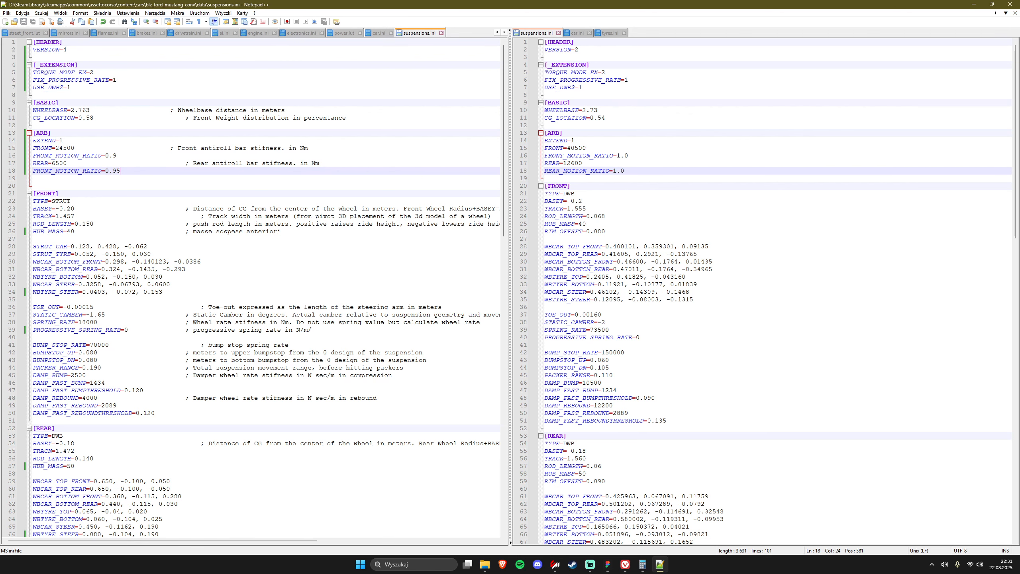
# - Examine the motion ratio lines in the Mustang's ARB section together with the FRONT and REAR anti-roll bar stiffness values
pyautogui.press('Up')
pyautogui.press('Up')
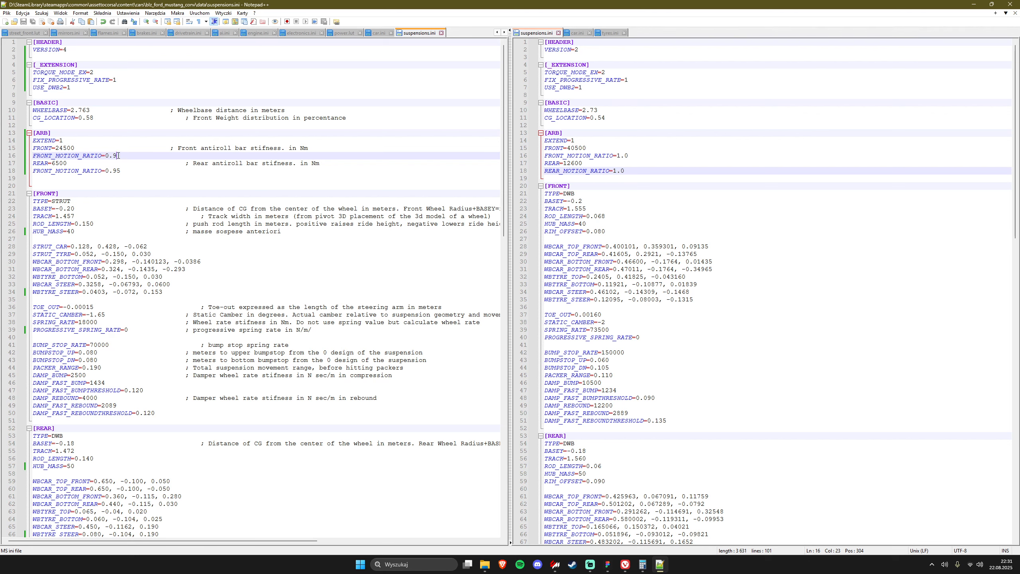
pyautogui.moveTo(118, 155); pyautogui.dragTo(33, 157)
pyautogui.click(93, 162)
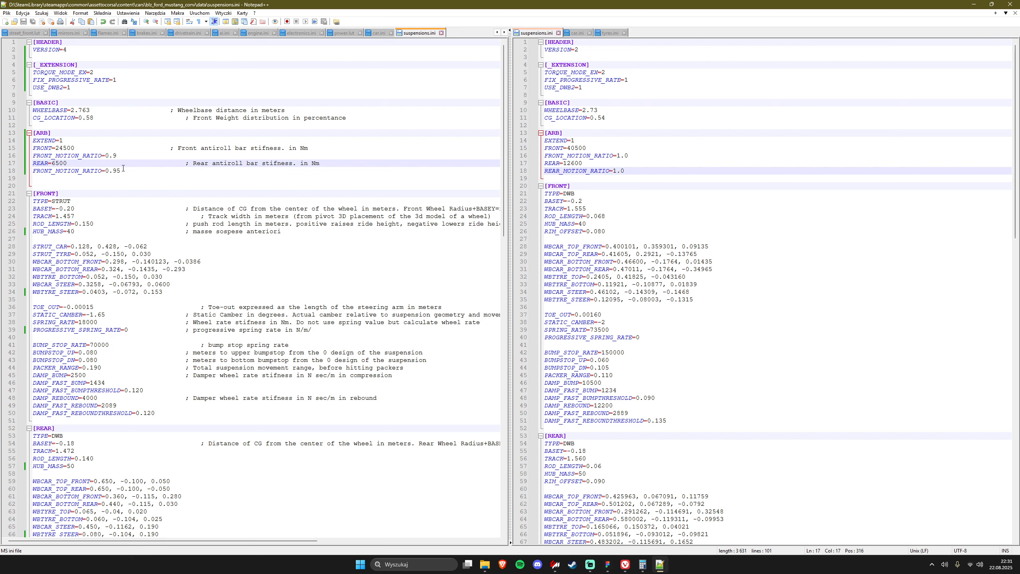
pyautogui.click(124, 172)
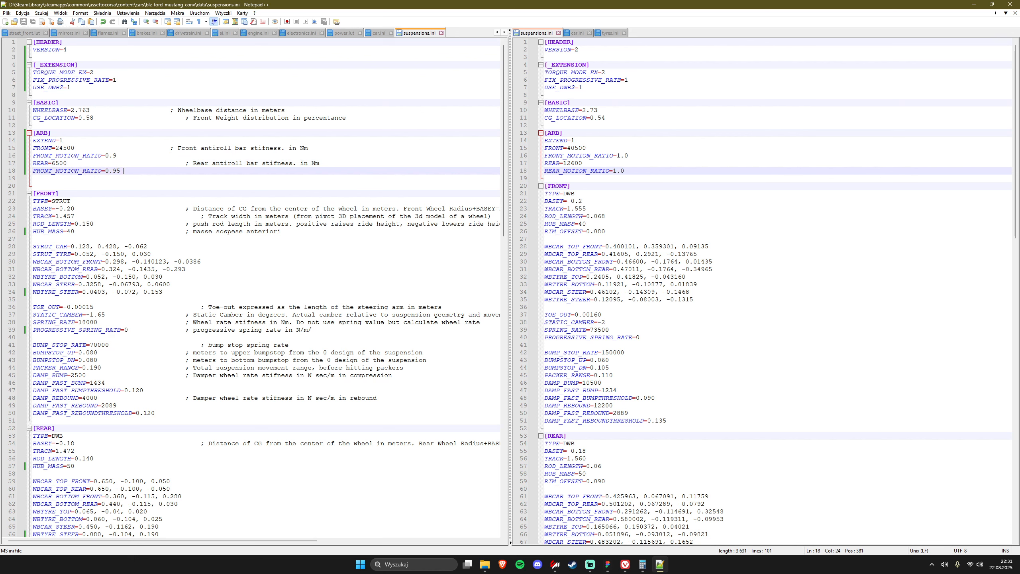
pyautogui.doubleClick(100, 157)
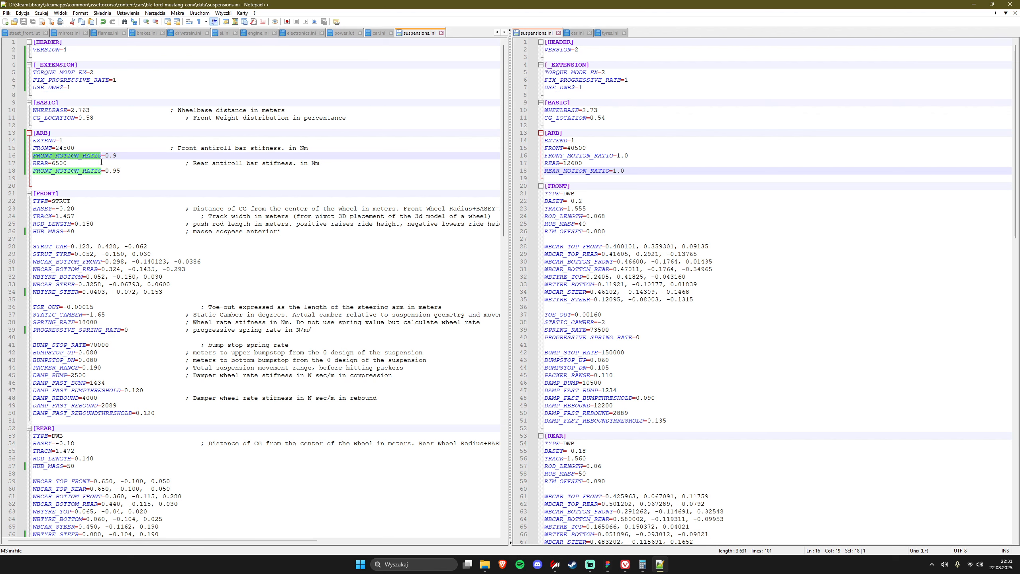
pyautogui.click(107, 155)
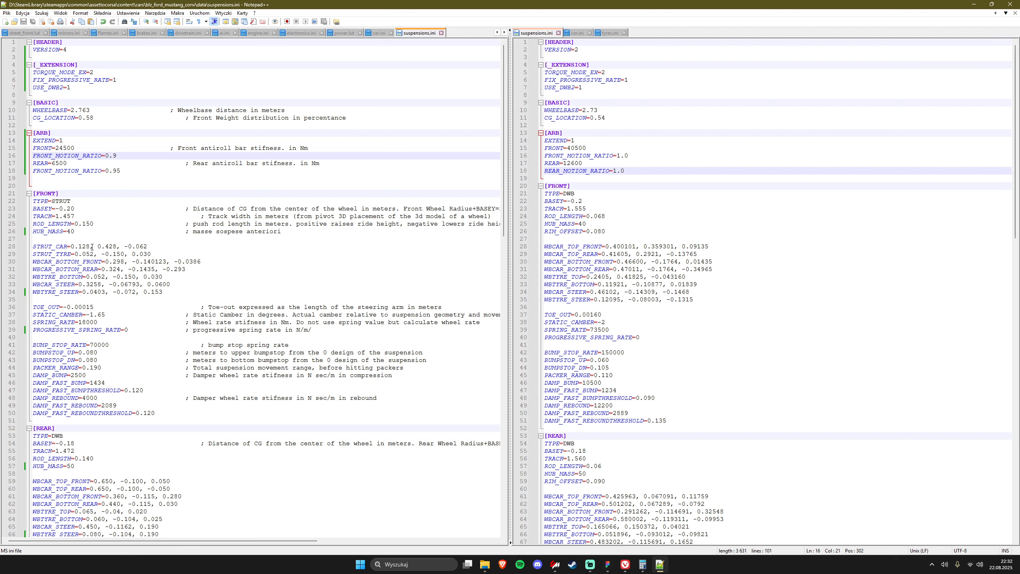
pyautogui.doubleClick(69, 149)
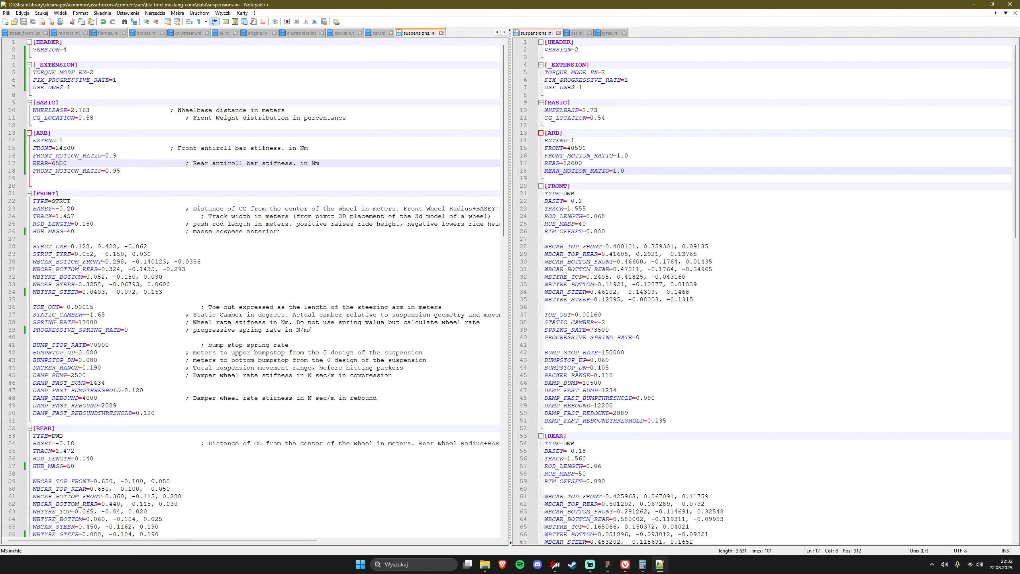
pyautogui.doubleClick(59, 163)
pyautogui.click(69, 151)
pyautogui.click(178, 169)
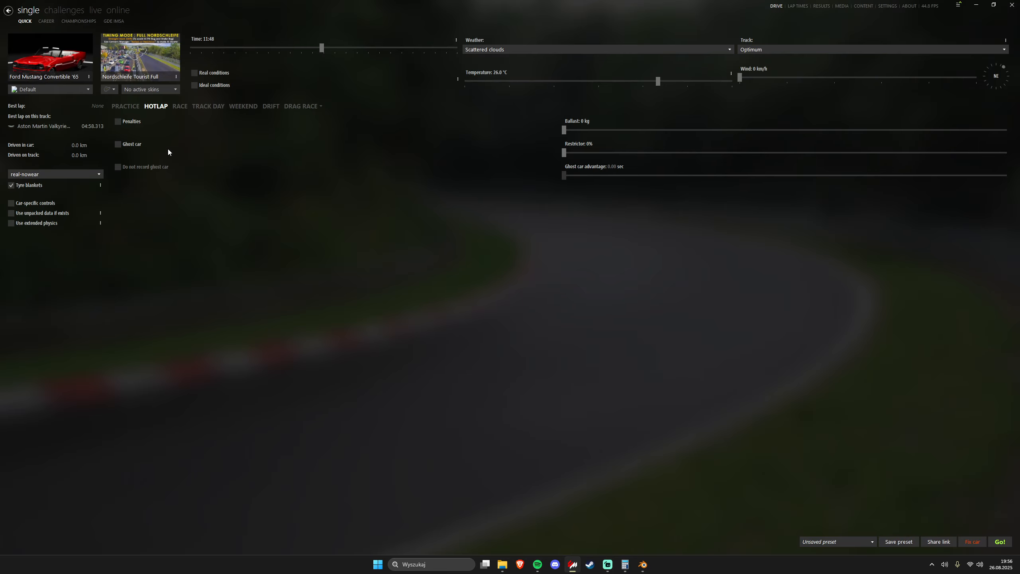
# - Open the Mustang in Content Manager's showroom, align its wheels using the data and update the model
pyautogui.moveTo(61, 47)
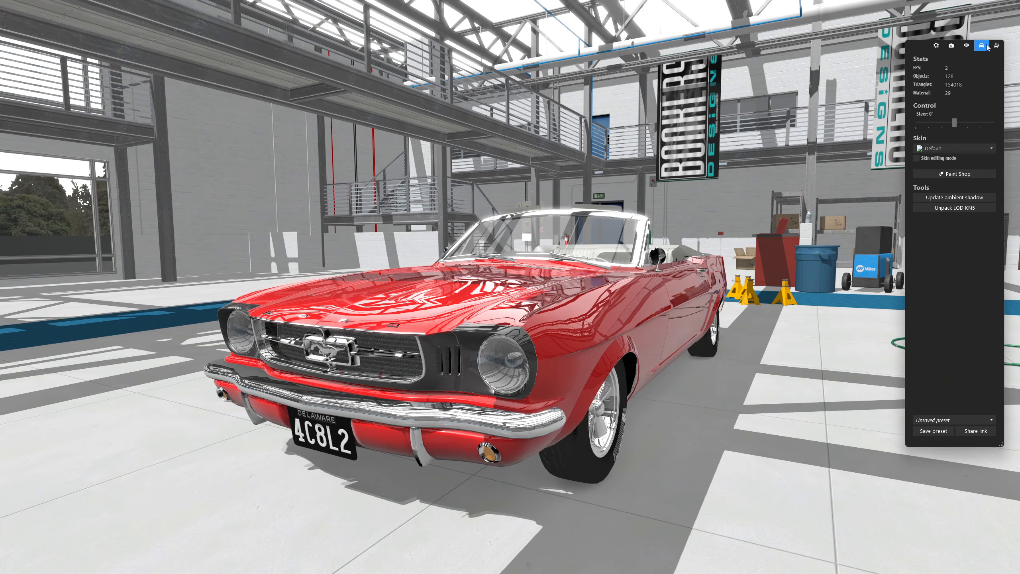
pyautogui.click(987, 47)
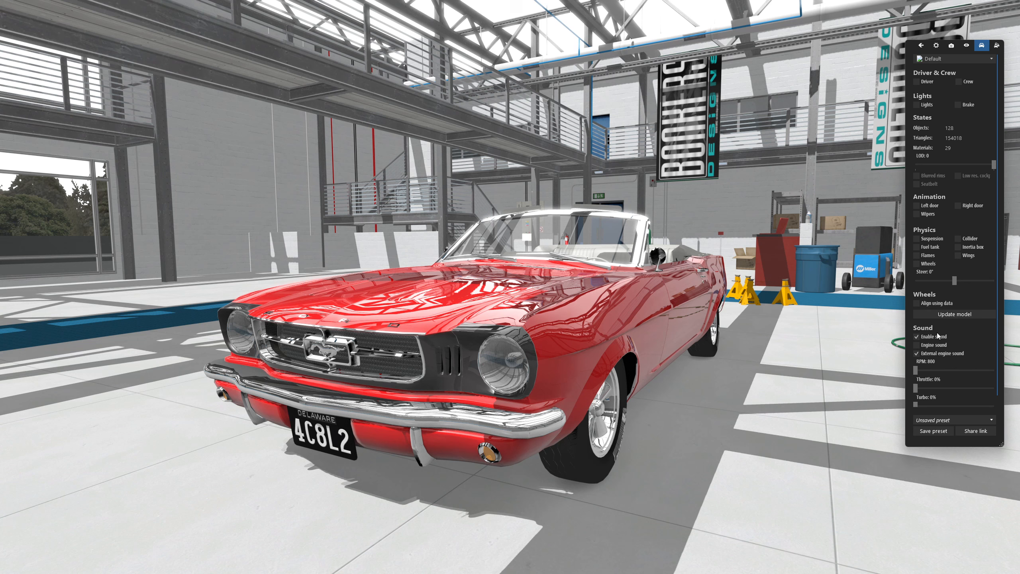
pyautogui.click(936, 303)
pyautogui.scroll(-5, 945, 310)
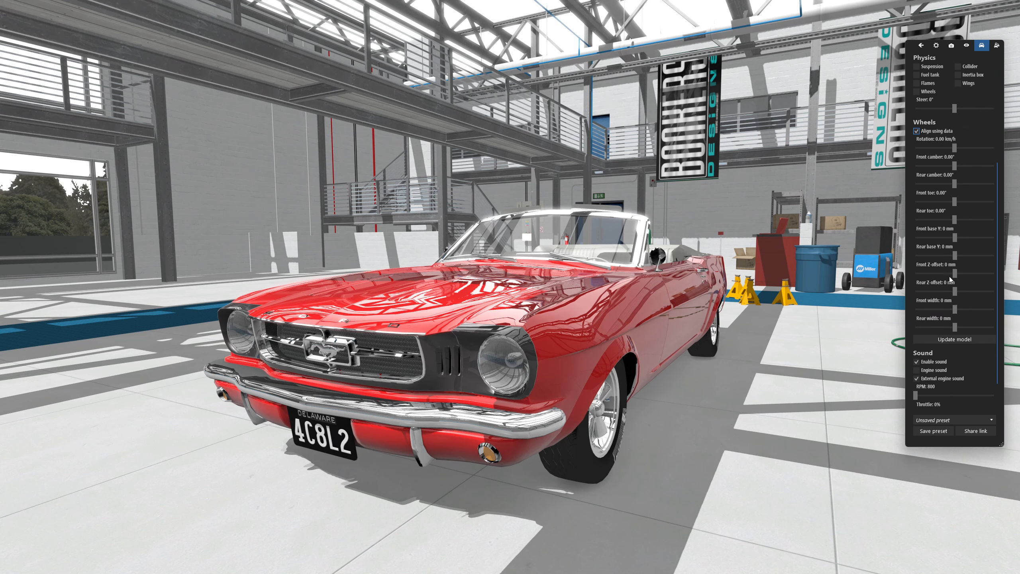
pyautogui.click(975, 340)
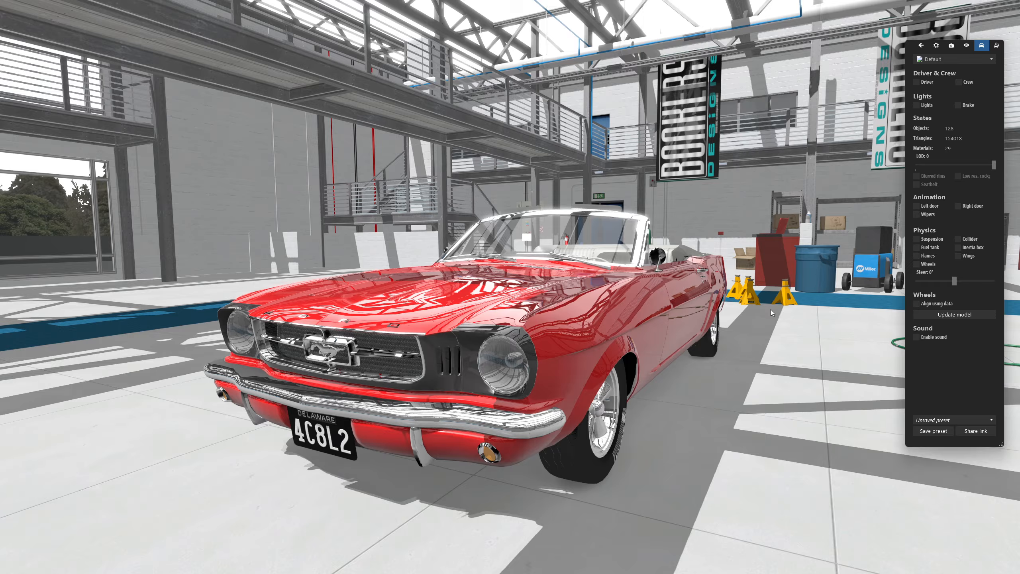
pyautogui.moveTo(562, 327); pyautogui.dragTo(667, 327)
pyautogui.click(968, 316)
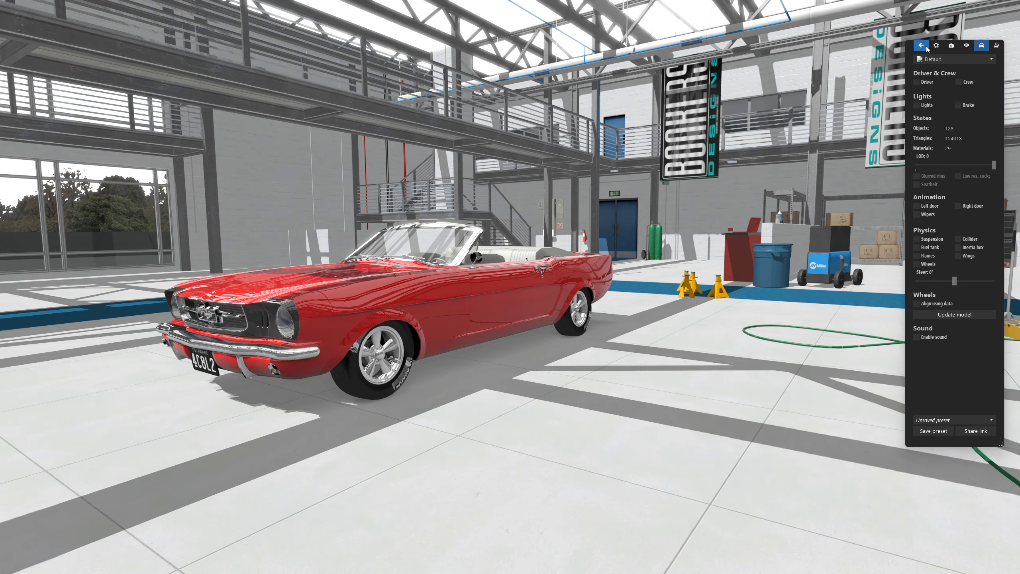
# - Unpack the Mustang's LOD KN5 to FBX and close the showroom
pyautogui.click(968, 206)
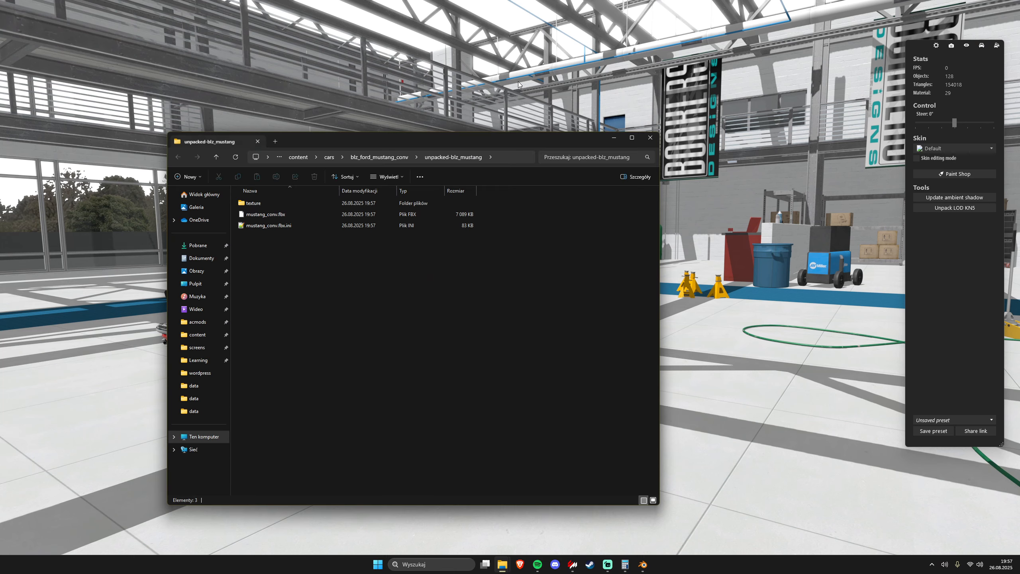
pyautogui.click(518, 81)
pyautogui.press('Escape')
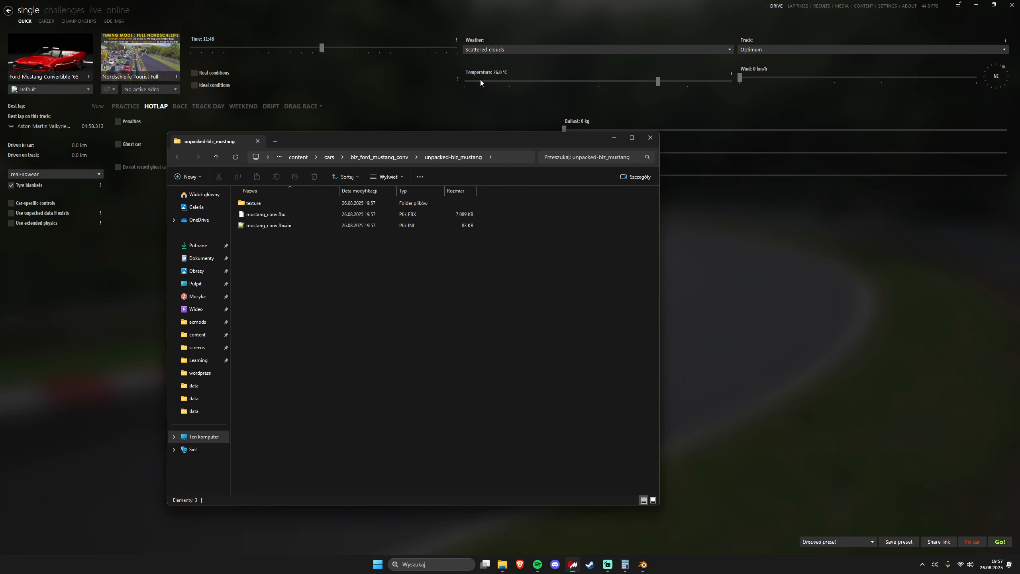
# - Open collider.kn5 from the blz_ford_mustang_conv folder in the showroom, unpack its LOD KN5 and close the showroom
pyautogui.click(360, 154)
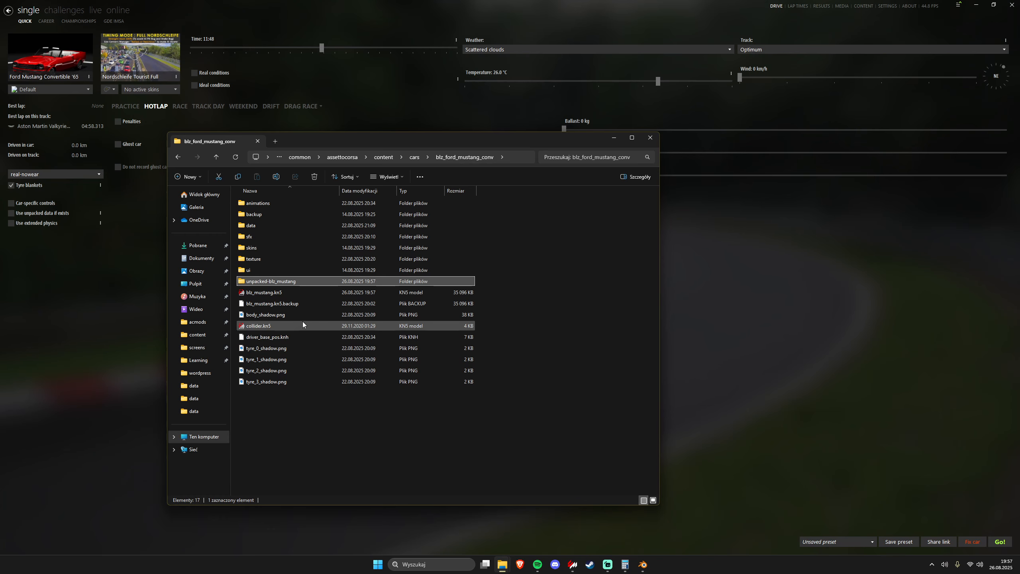
pyautogui.click(295, 326)
pyautogui.doubleClick(295, 326)
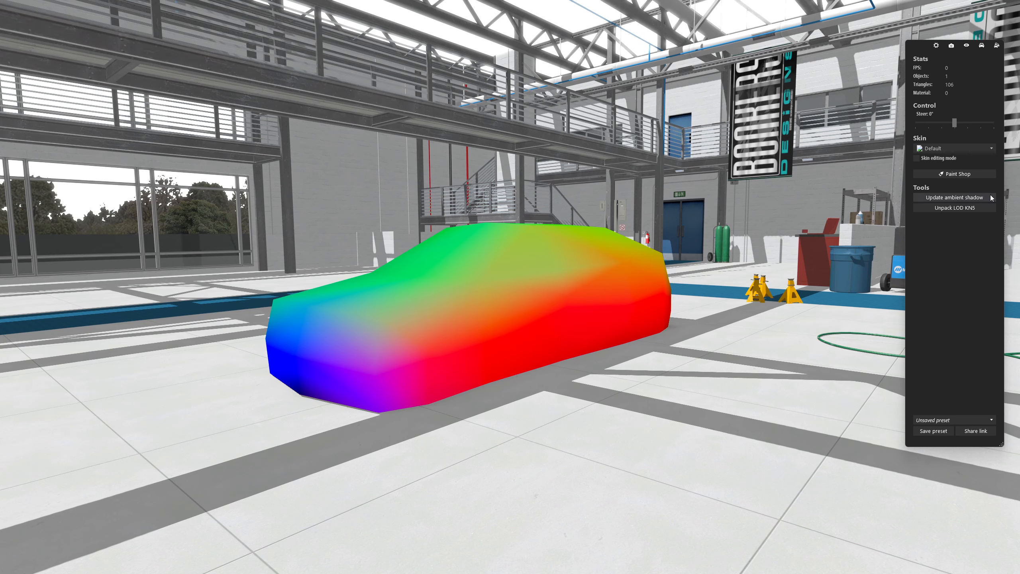
pyautogui.click(974, 207)
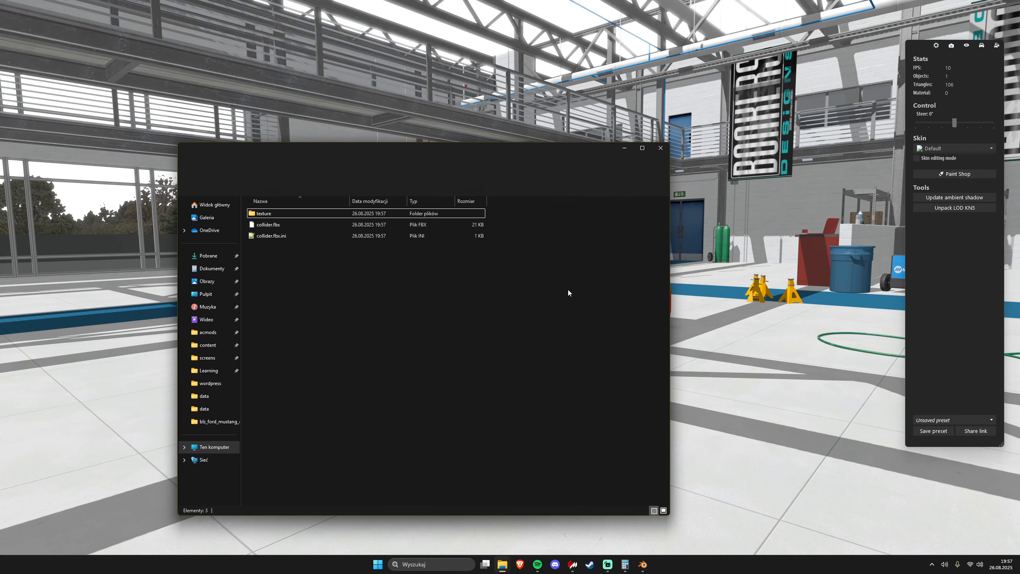
pyautogui.click(743, 280)
pyautogui.press('Escape')
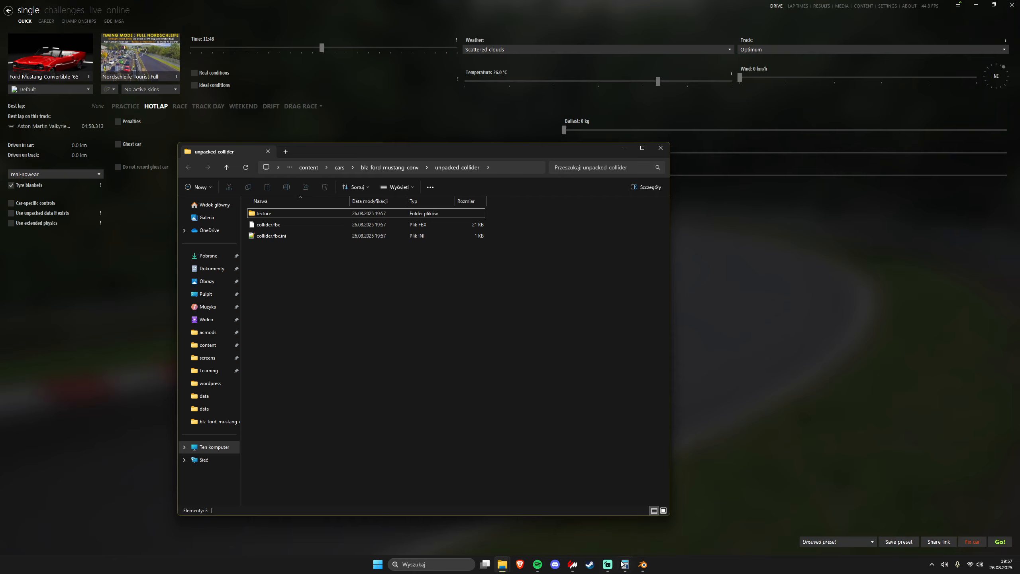
# - Switch to Blender and import collider.fbx from the unpacked-collider folder with the default FBX import settings
pyautogui.click(643, 565)
pyautogui.hotkey('alt', 'Tab')
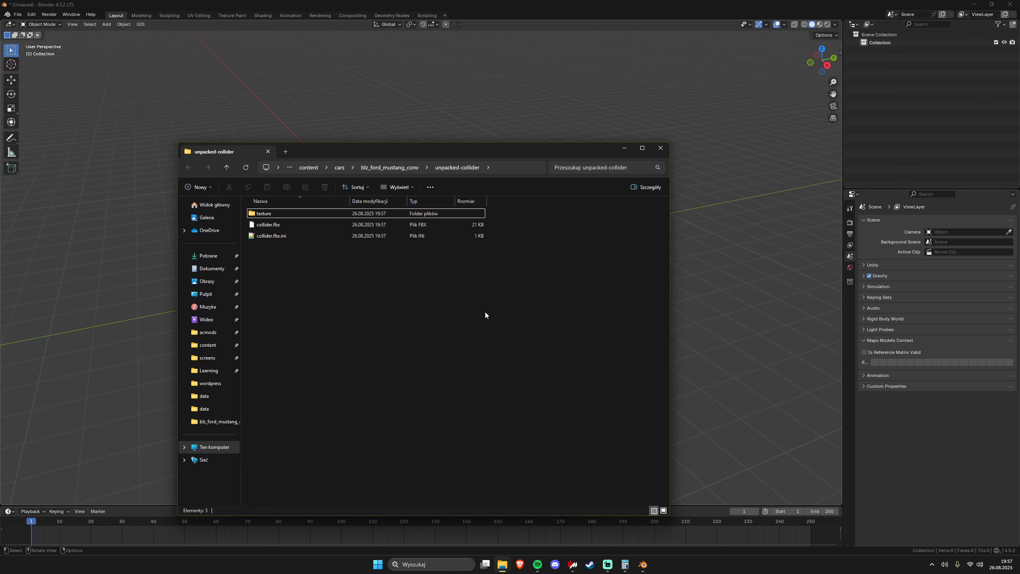
pyautogui.moveTo(285, 226); pyautogui.dragTo(536, 126)
pyautogui.click(580, 85)
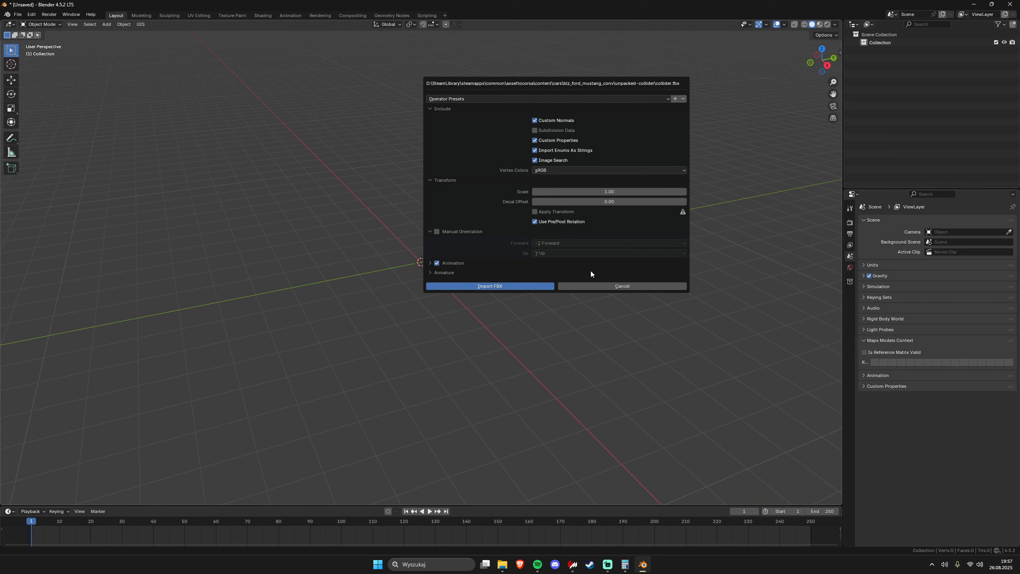
pyautogui.click(488, 288)
pyautogui.click(676, 162)
# - Create a second collection in the scene and import mustang_conv.fbx from the unpacked-blz_mustang folder into it
pyautogui.rightClick(901, 64)
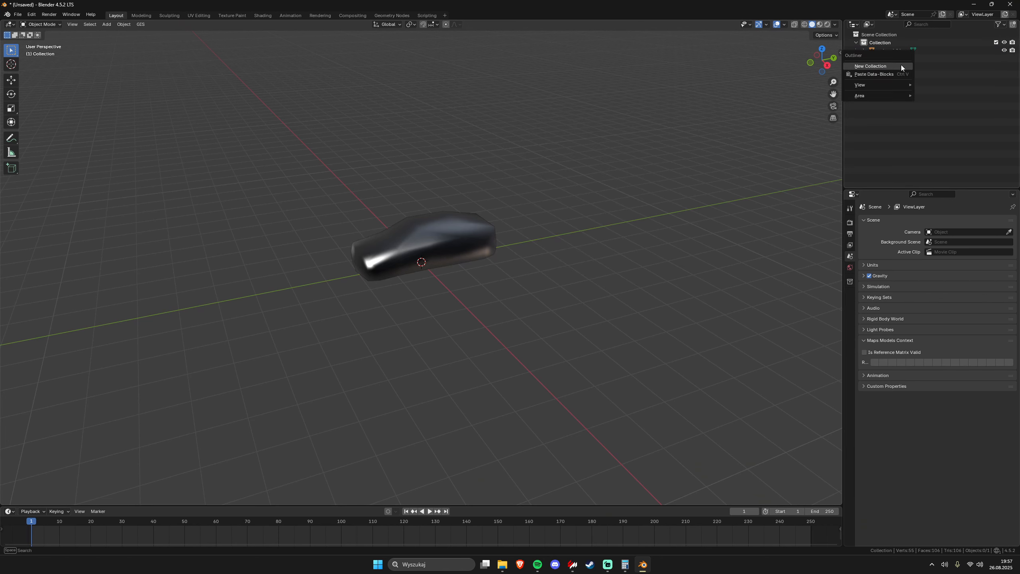
pyautogui.click(901, 58)
pyautogui.hotkey('alt', 'Tab')
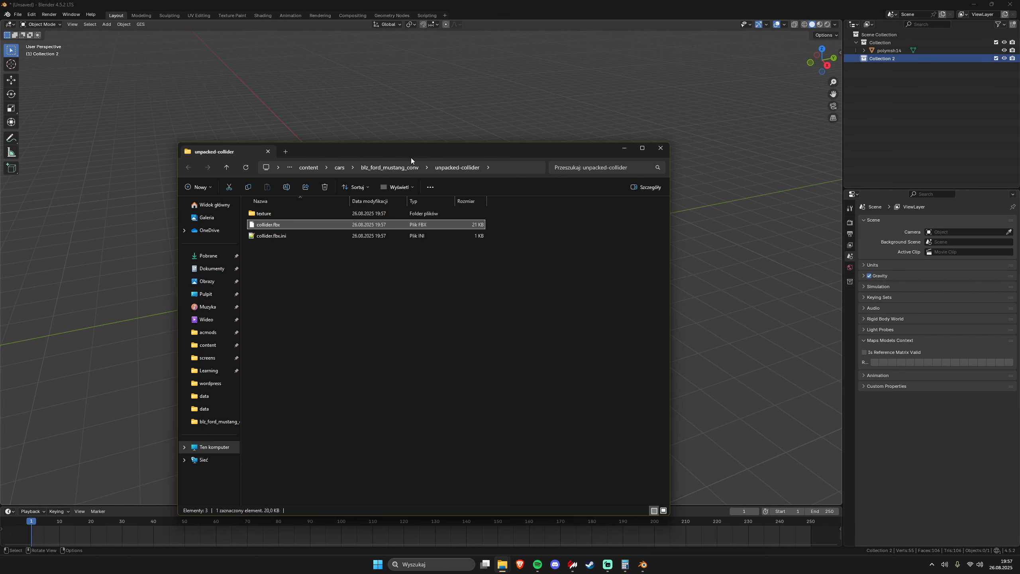
pyautogui.click(388, 171)
pyautogui.doubleClick(316, 289)
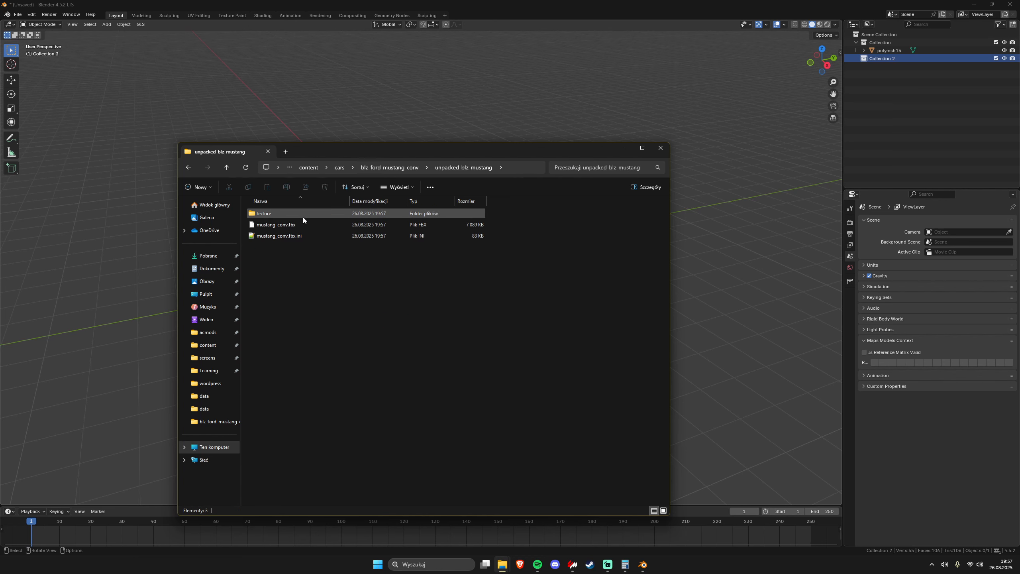
pyautogui.click(308, 226)
pyautogui.moveTo(272, 229); pyautogui.dragTo(707, 178)
pyautogui.click(698, 365)
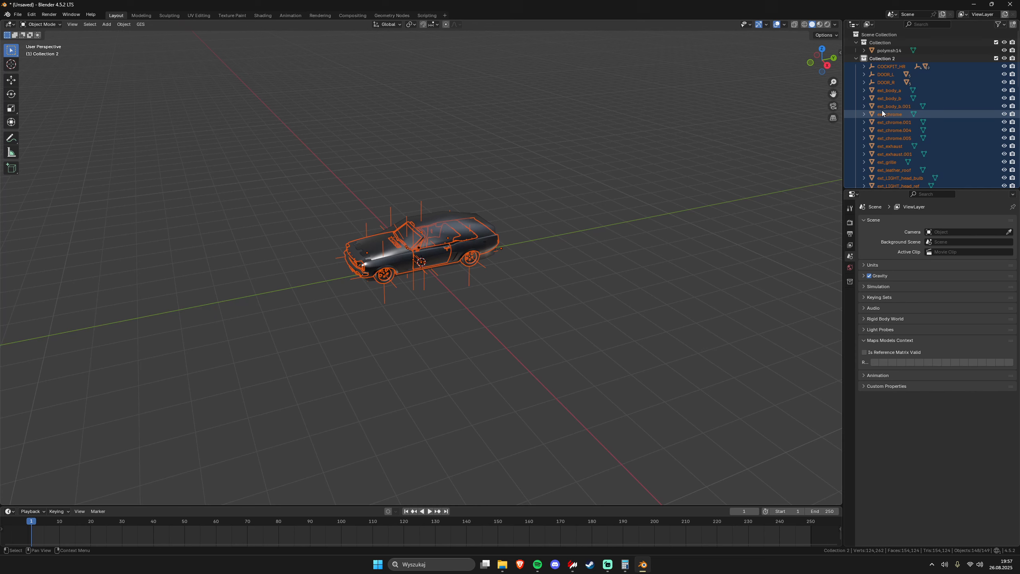
# - Delete all vertices of the imported collider mesh polymsh14
pyautogui.click(900, 51)
pyautogui.moveTo(547, 204); pyautogui.dragTo(551, 200)
pyautogui.scroll(6, 556, 198)
pyautogui.click(599, 231)
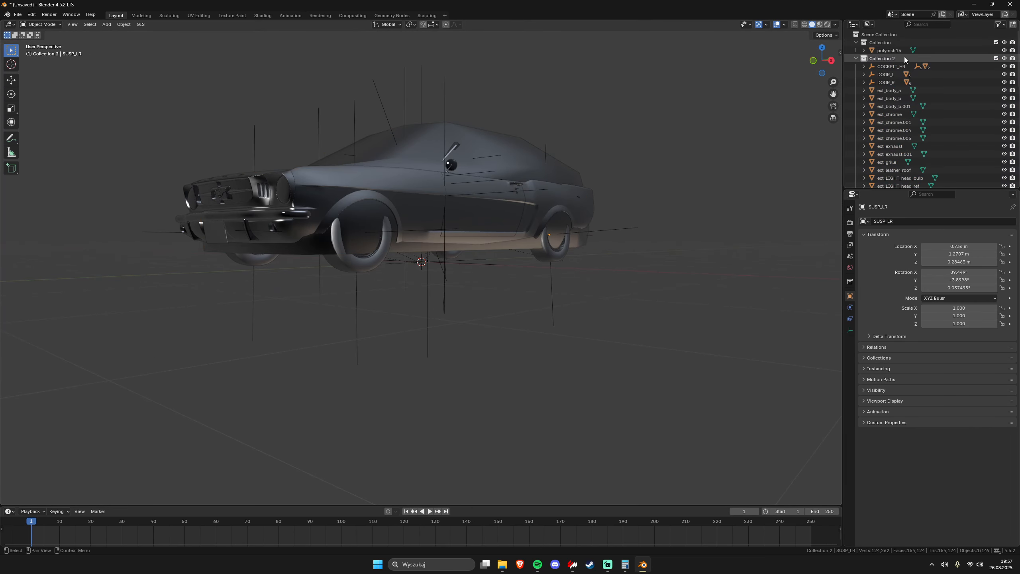
pyautogui.click(896, 51)
pyautogui.moveTo(690, 201); pyautogui.dragTo(582, 203)
pyautogui.press('Tab')
pyautogui.scroll(3, 633, 188)
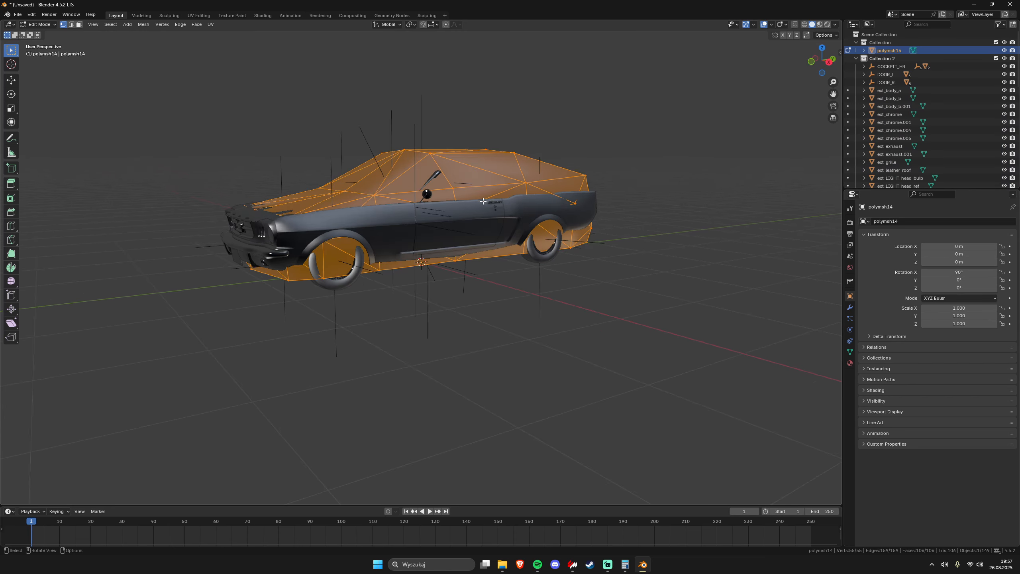
pyautogui.press('x')
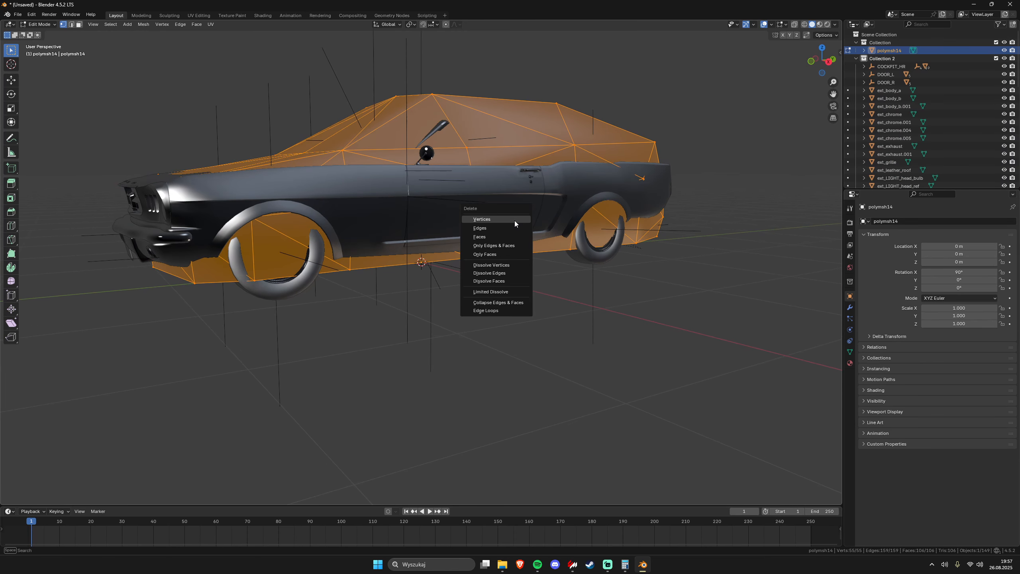
pyautogui.click(514, 220)
# - Add a cube to the emptied polymsh14 mesh and cut one centred lengthwise loop through it
pyautogui.hotkey('shift', 'a')
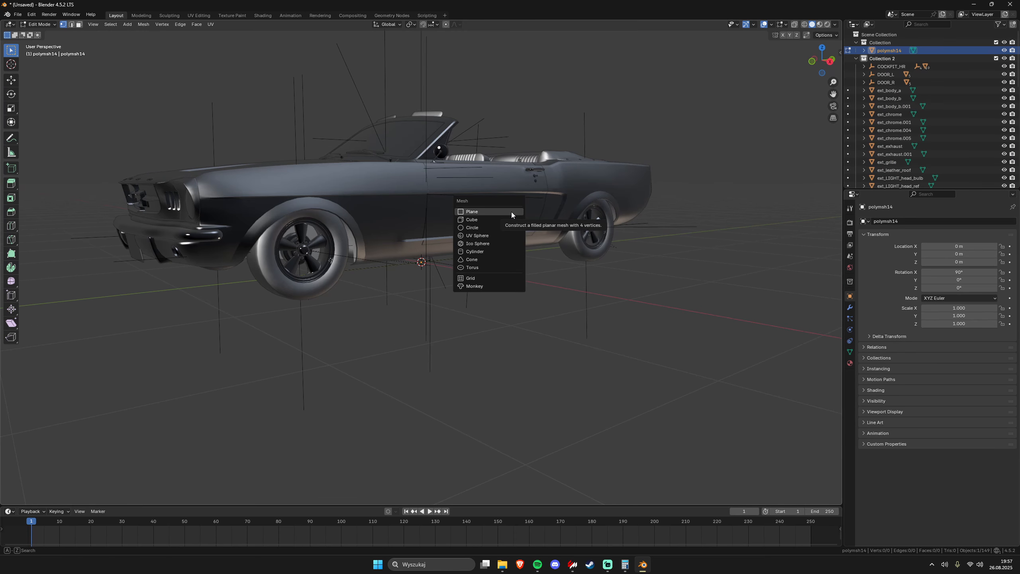
pyautogui.click(491, 221)
pyautogui.moveTo(508, 256); pyautogui.dragTo(440, 188)
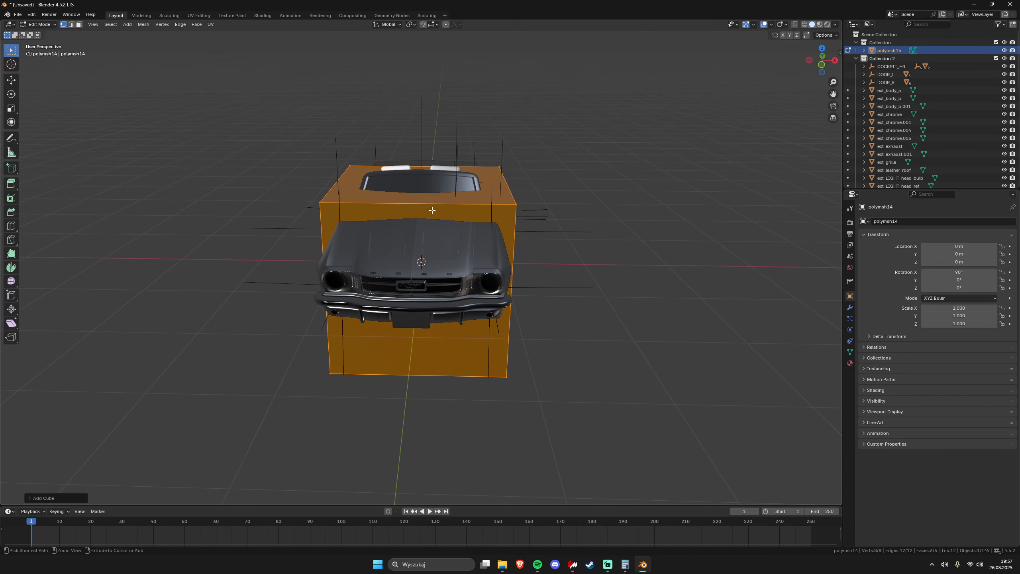
pyautogui.hotkey('ctrl', 'r')
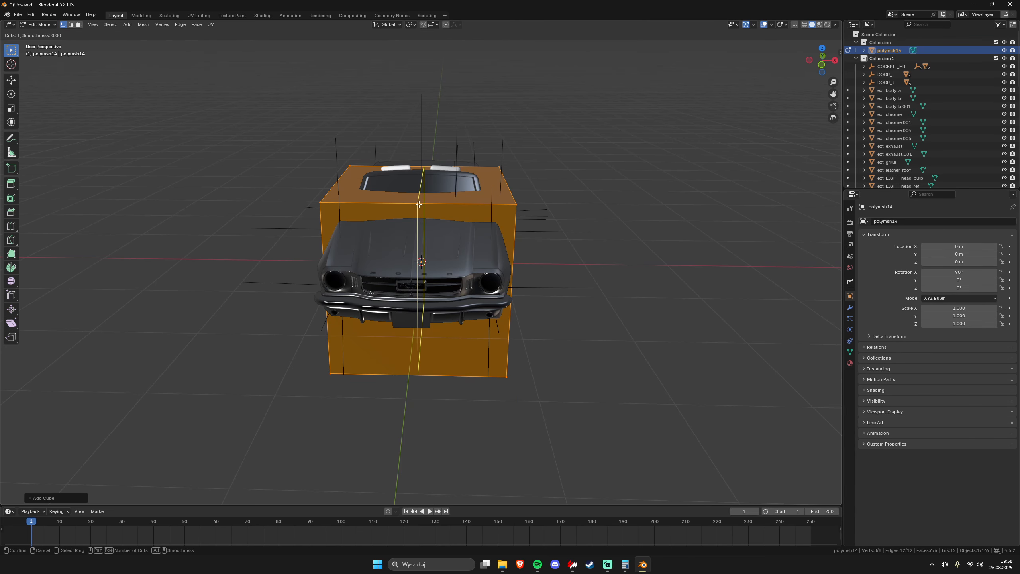
pyautogui.click(419, 204)
# - Delete the cube's vertices on one side of the centre loop, keeping only half of the box
pyautogui.hotkey('alt', 'z')
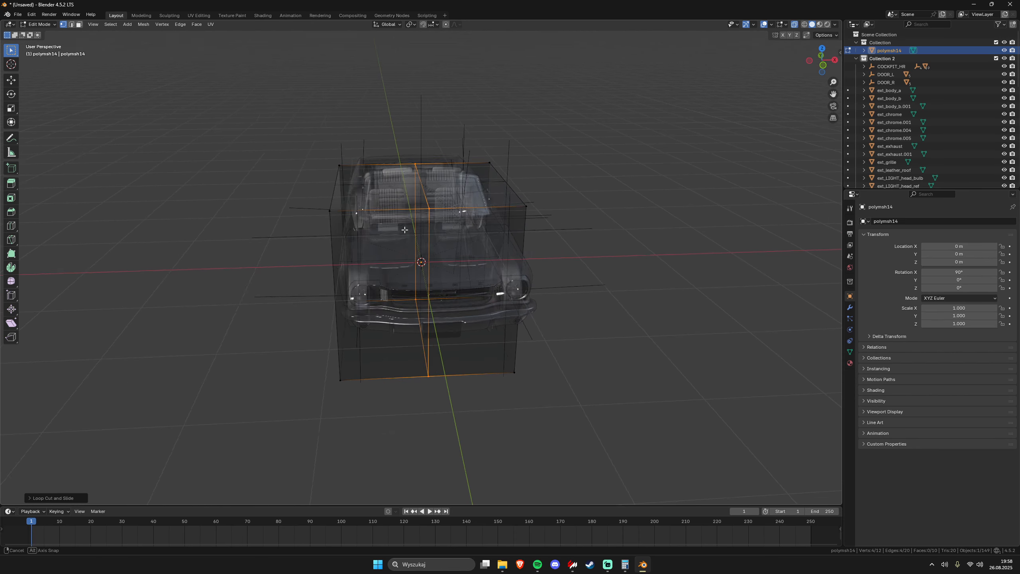
pyautogui.moveTo(405, 230); pyautogui.dragTo(400, 229)
pyautogui.moveTo(378, 105); pyautogui.dragTo(220, 465)
pyautogui.press('x')
pyautogui.moveTo(461, 244); pyautogui.dragTo(488, 238)
pyautogui.click(472, 242)
pyautogui.hotkey('alt', 'z')
pyautogui.press('Tab')
# - Add a Mirror modifier on the X axis to the half box
pyautogui.click(852, 309)
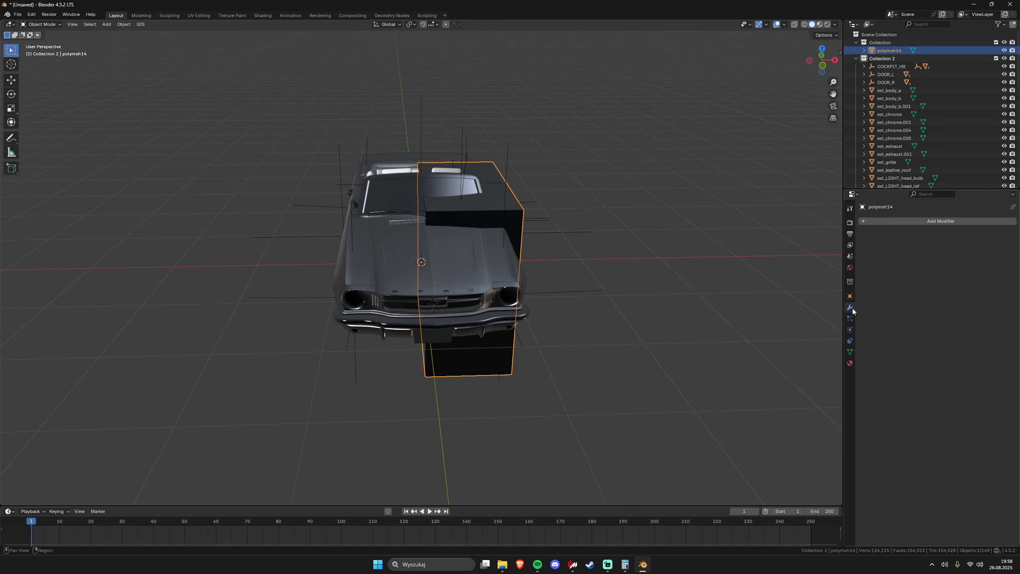
pyautogui.click(926, 220)
pyautogui.moveTo(900, 237)
pyautogui.click(883, 353)
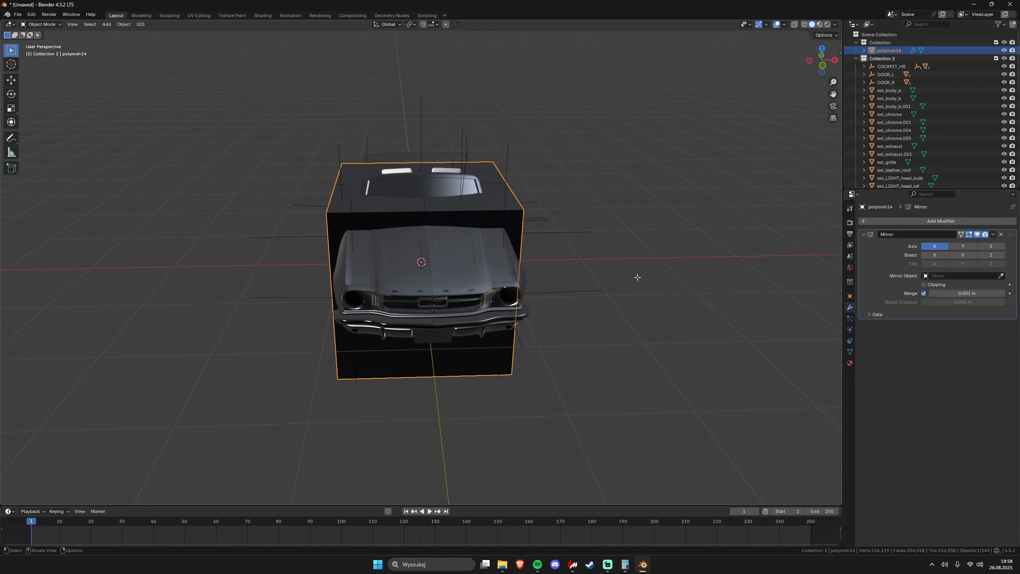
# - Raise the whole half box along Z until its base lines up with the car's underside in side view
pyautogui.press('Tab')
pyautogui.press('a')
pyautogui.moveTo(637, 277); pyautogui.dragTo(575, 296)
pyautogui.press('g')
pyautogui.press('z')
pyautogui.click(604, 191)
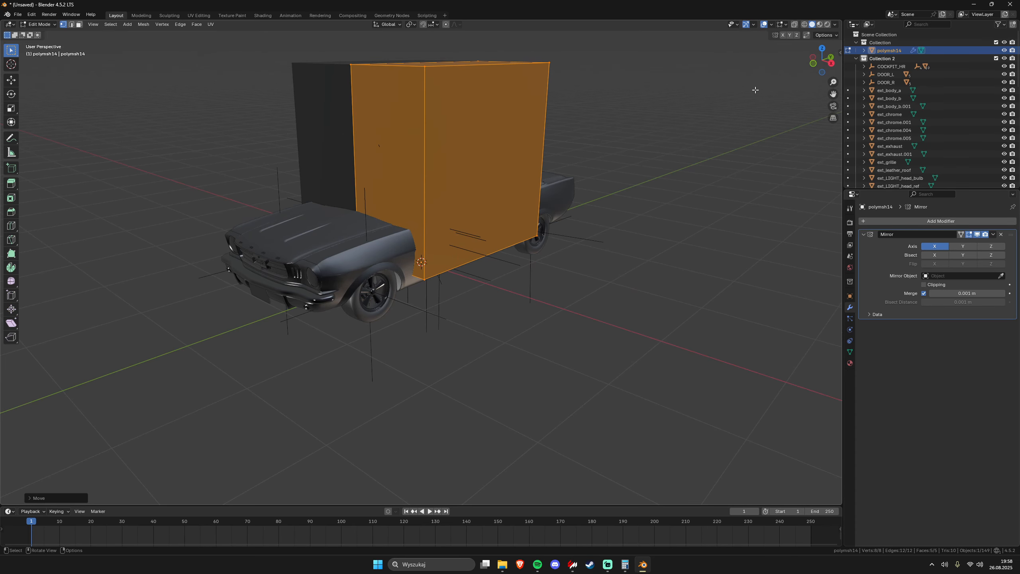
pyautogui.moveTo(820, 60); pyautogui.dragTo(583, 143)
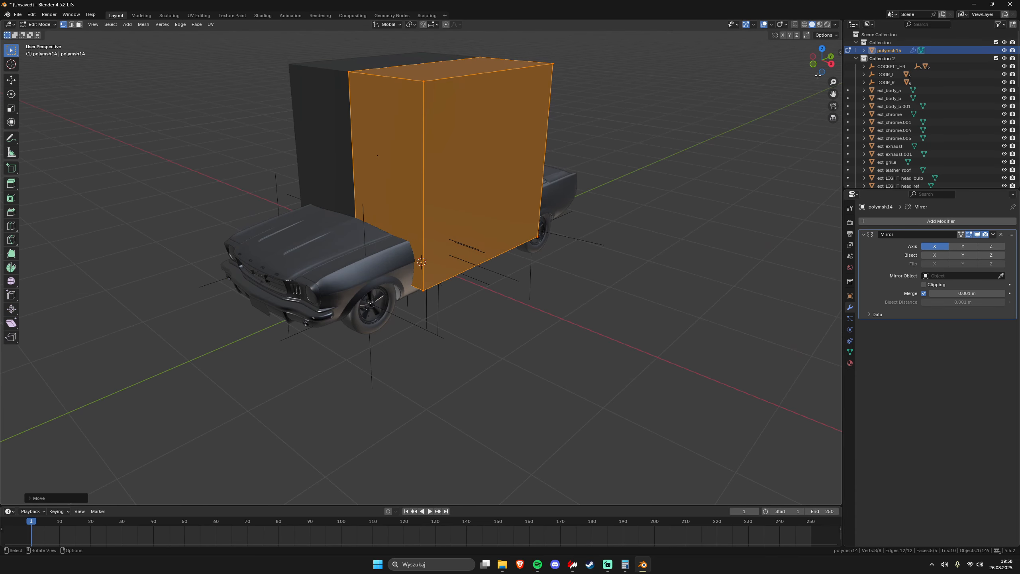
pyautogui.click(830, 63)
pyautogui.scroll(5, 523, 181)
pyautogui.press('g')
pyautogui.press('z')
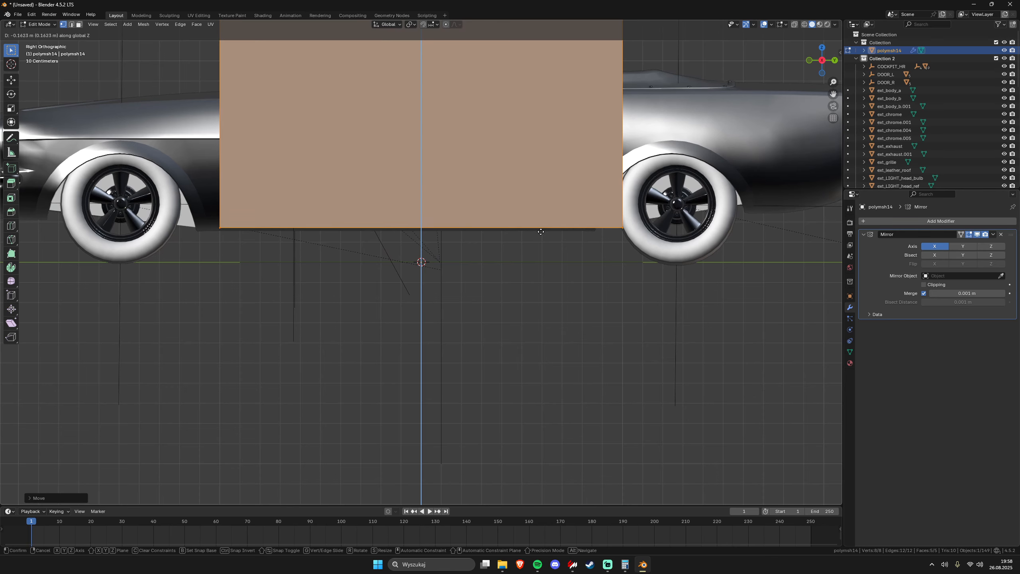
pyautogui.click(541, 236)
# - Lower the box's upper vertices along Z to the car's beltline
pyautogui.scroll(-3, 540, 237)
pyautogui.moveTo(540, 237); pyautogui.dragTo(658, 341)
pyautogui.scroll(-1, 562, 261)
pyautogui.hotkey('alt', 'z')
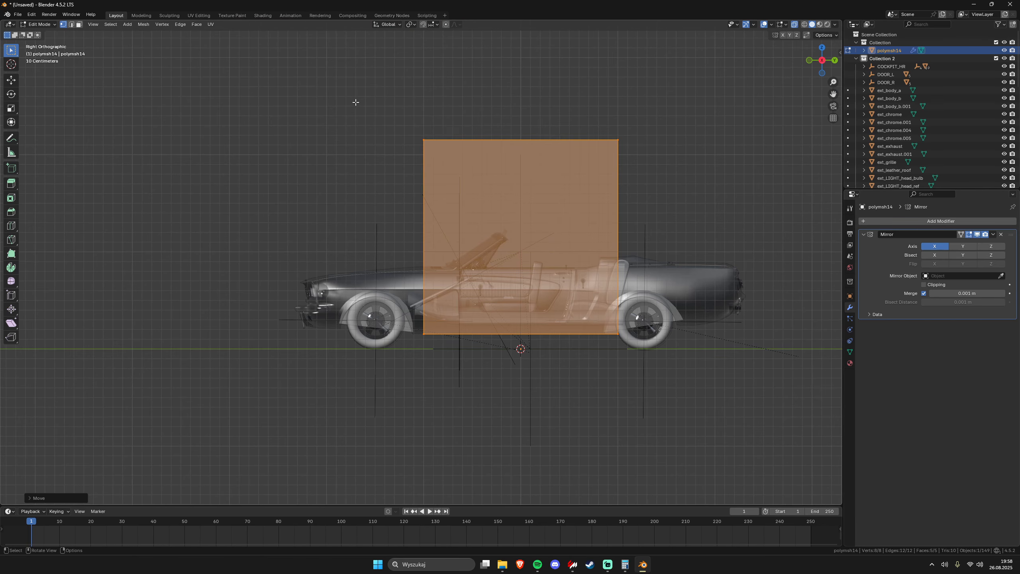
pyautogui.moveTo(356, 102); pyautogui.dragTo(737, 182)
pyautogui.press('g')
pyautogui.press('z')
pyautogui.click(757, 316)
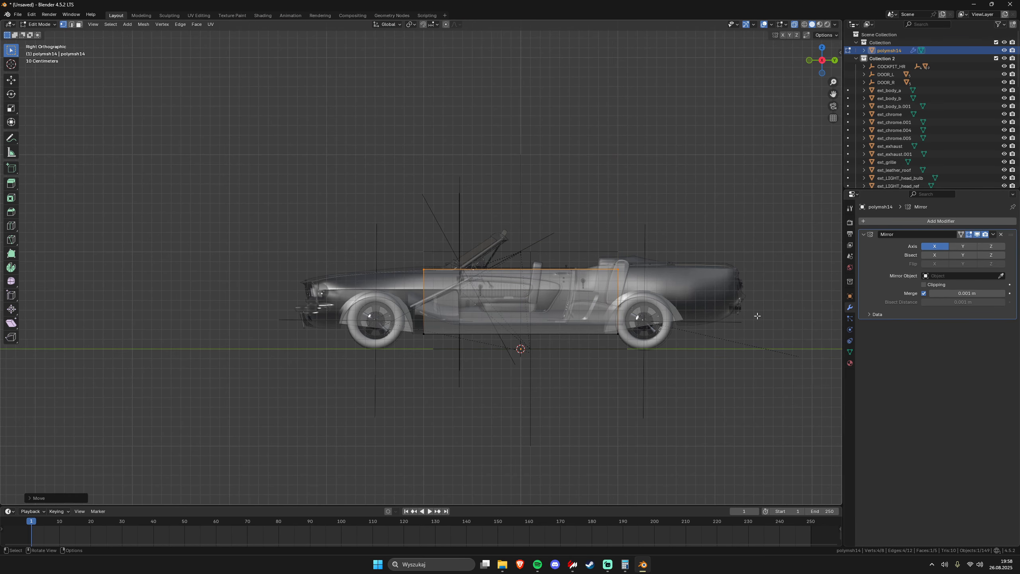
# - Delete the front face of the half box
pyautogui.moveTo(379, 239); pyautogui.dragTo(458, 362)
pyautogui.moveTo(373, 265); pyautogui.dragTo(469, 305)
pyautogui.press('3')
pyautogui.click(469, 305)
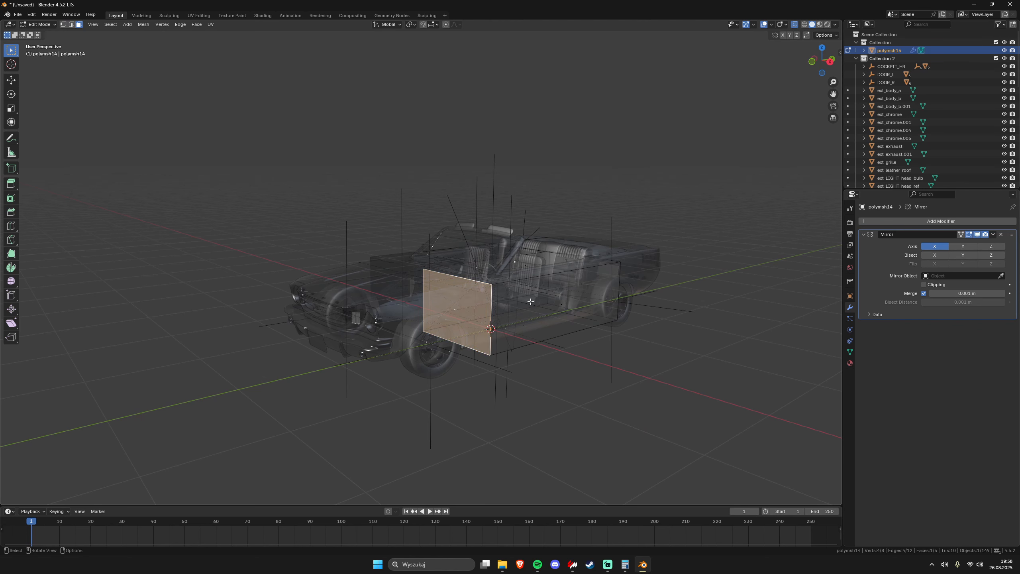
pyautogui.press('x')
pyautogui.click(522, 310)
# - Extrude the box's open front edges along Y to the nose of the car
pyautogui.press('2')
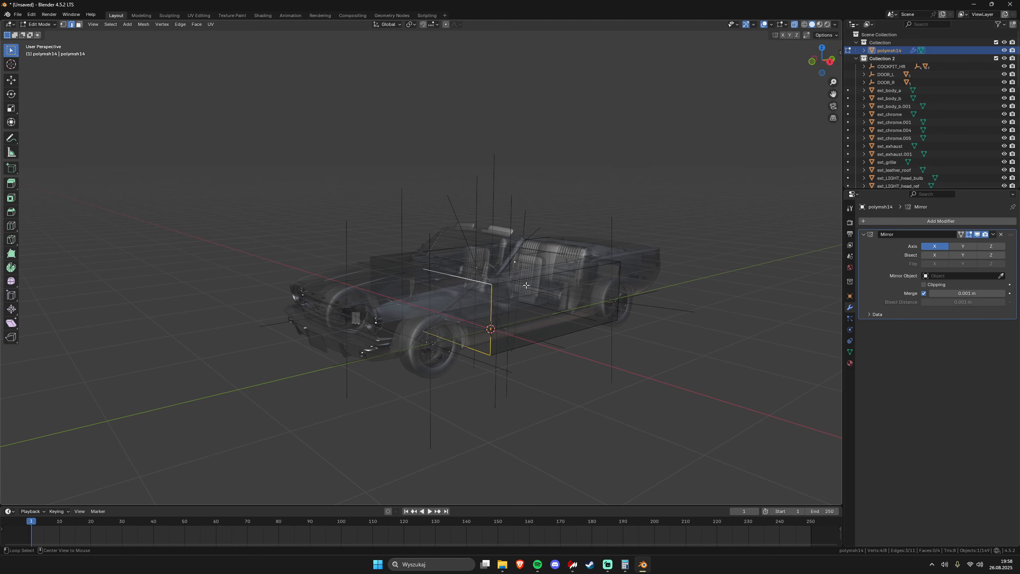
pyautogui.hotkey('alt', 'z')
pyautogui.click(829, 61)
pyautogui.press('e')
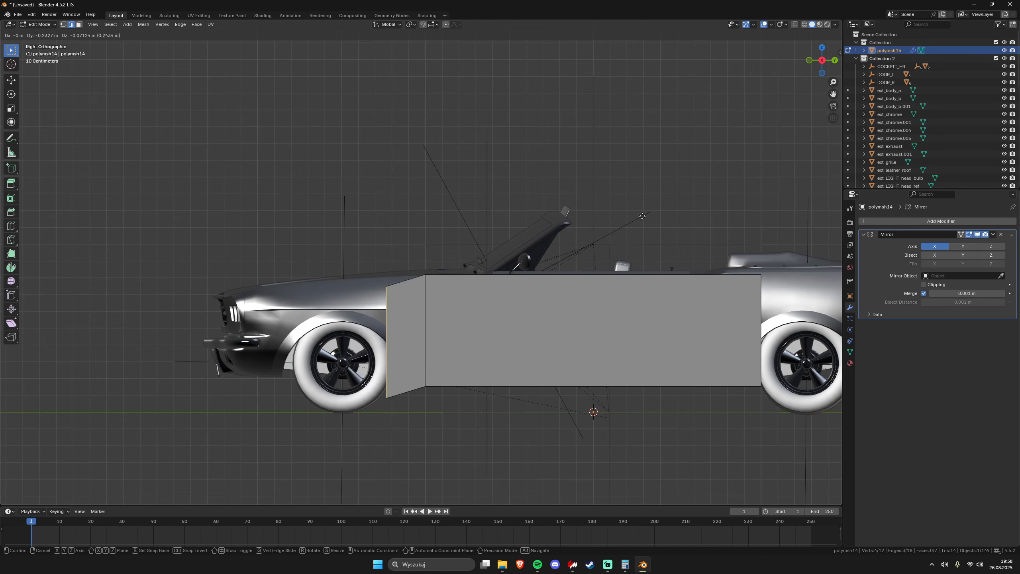
pyautogui.press('y')
pyautogui.click(470, 273)
pyautogui.hotkey('alt', 'z')
pyautogui.moveTo(315, 356); pyautogui.dragTo(449, 313)
pyautogui.scroll(2, 449, 313)
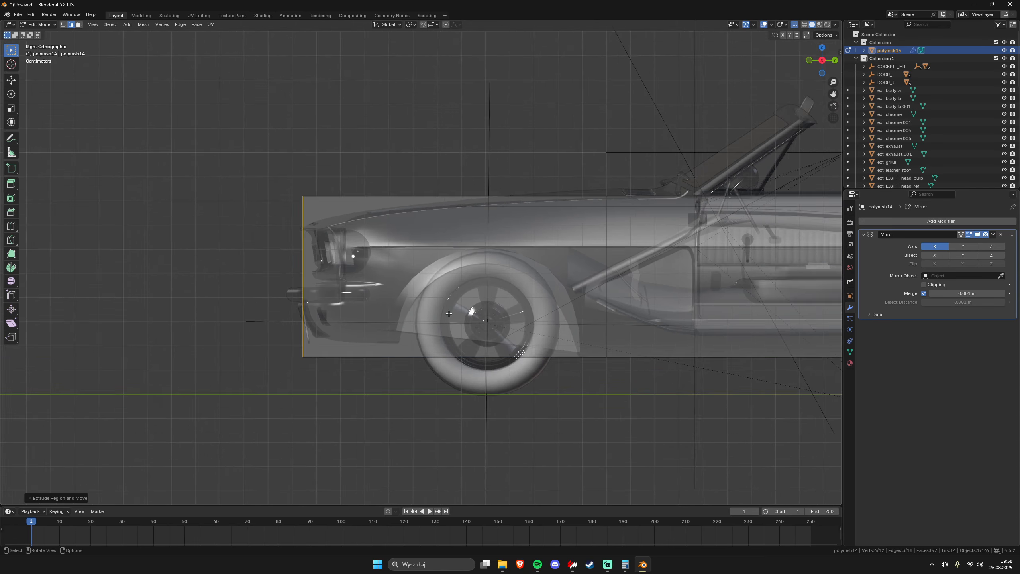
# - Move the lower front vertices up along Z and back along Y to follow the front bumper
pyautogui.scroll(1, 449, 314)
pyautogui.press('1')
pyautogui.moveTo(269, 358); pyautogui.dragTo(326, 418)
pyautogui.press('g')
pyautogui.press('z')
pyautogui.click(341, 394)
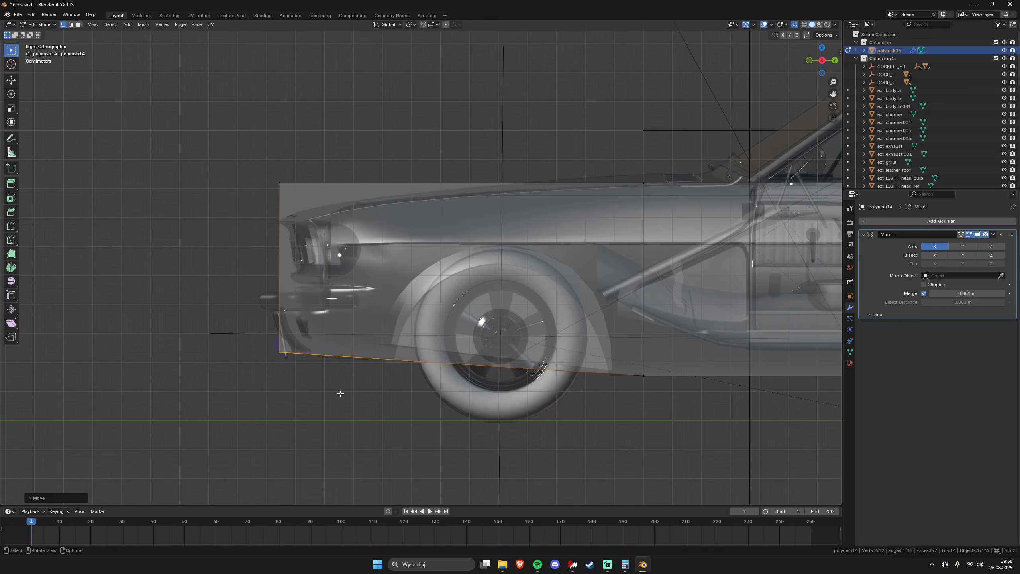
pyautogui.press('g')
pyautogui.press('y')
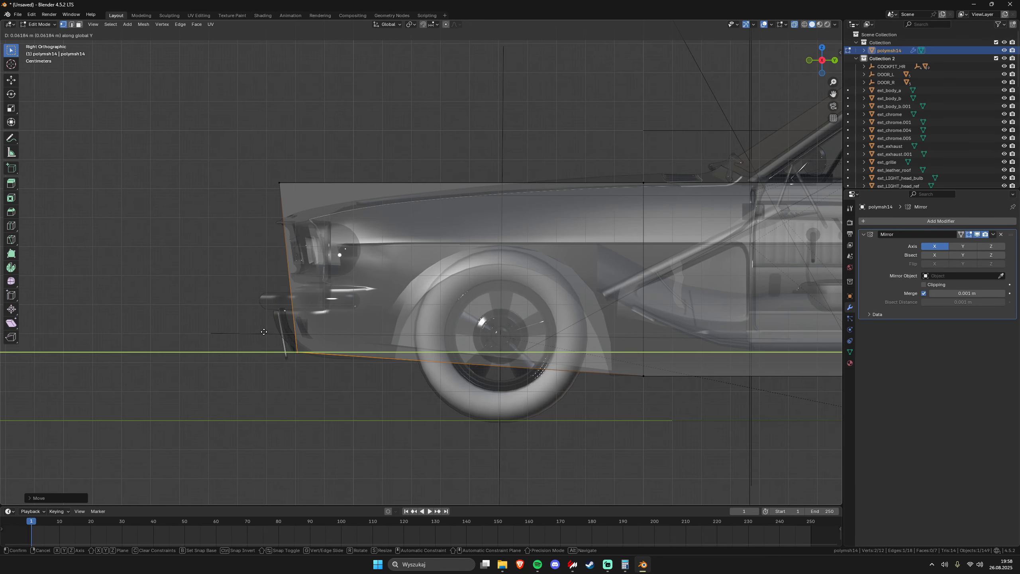
pyautogui.click(266, 331)
# - Move the upper front vertices down to the front edge of the hood
pyautogui.moveTo(257, 120); pyautogui.dragTo(303, 177)
pyautogui.press('g')
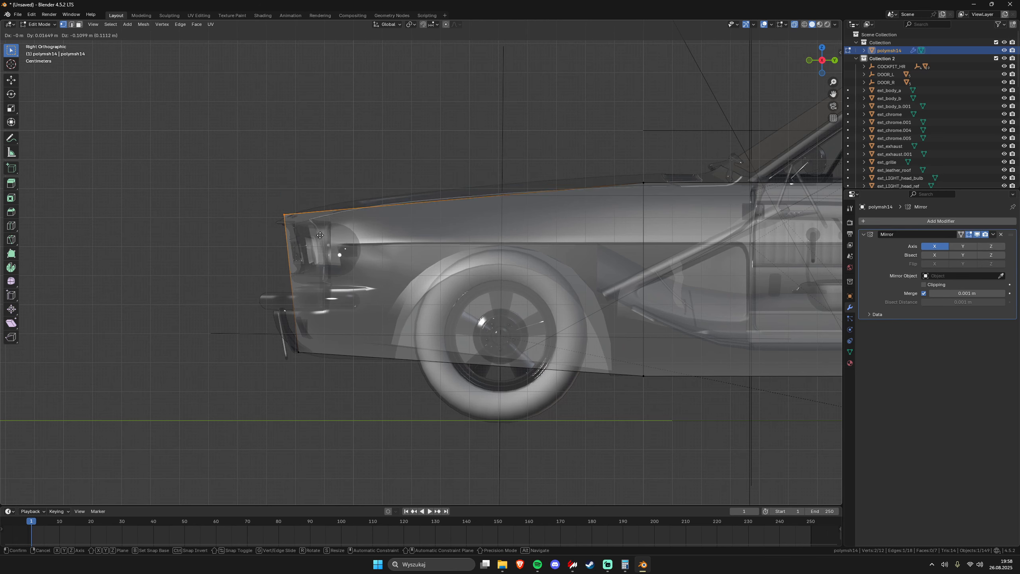
pyautogui.click(320, 241)
pyautogui.moveTo(245, 215); pyautogui.dragTo(334, 237)
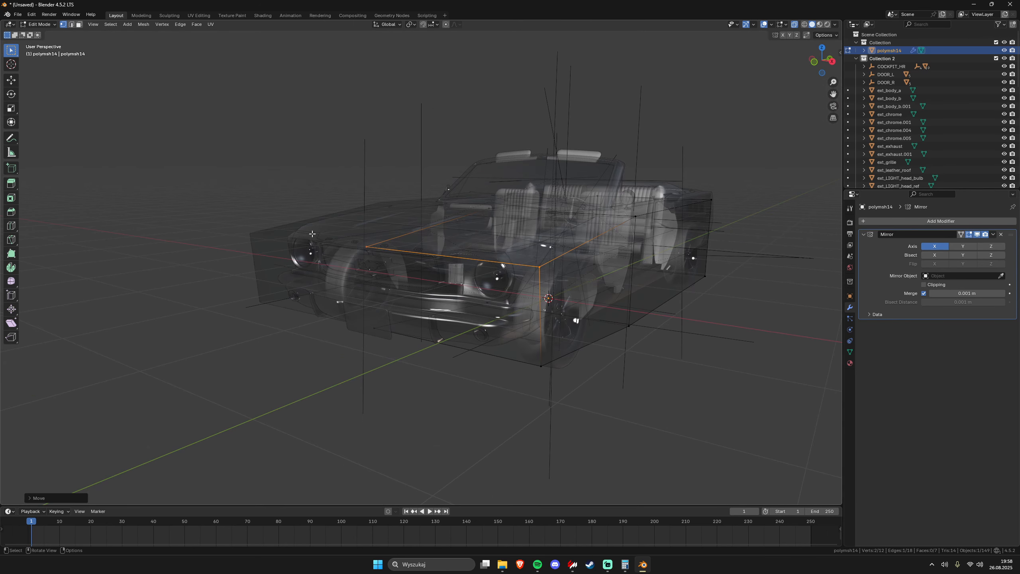
# - Move the front corner vertices inward along X to match the width of the car's nose
pyautogui.hotkey('alt', 'z')
pyautogui.moveTo(534, 264); pyautogui.dragTo(611, 279)
pyautogui.press('g')
pyautogui.press('x')
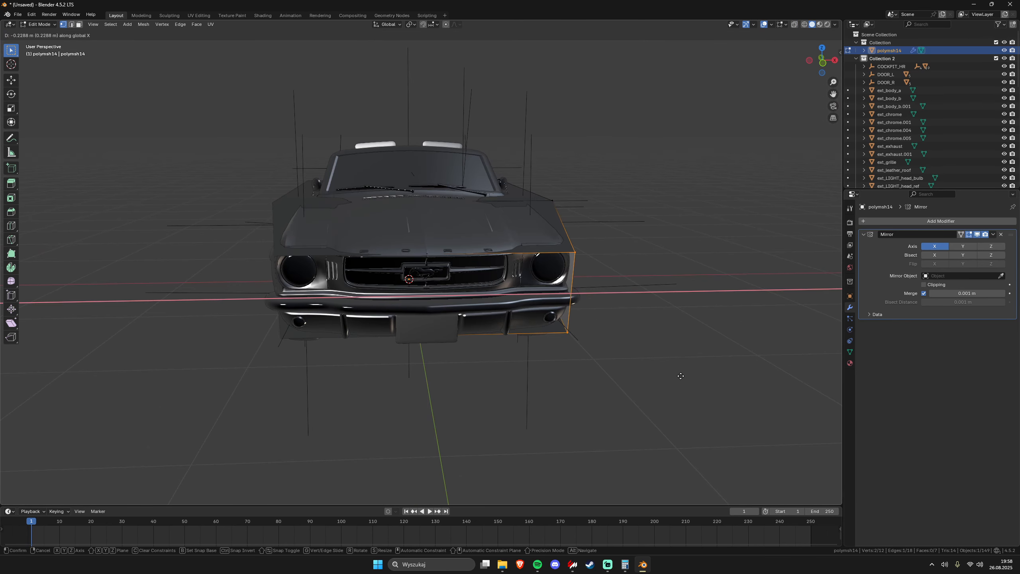
pyautogui.click(679, 367)
pyautogui.moveTo(679, 367); pyautogui.dragTo(699, 376)
# - Adjust the lower front corner vertex along X, Y and Z so it fits behind the bumper
pyautogui.scroll(1, 670, 330)
pyautogui.moveTo(699, 375); pyautogui.dragTo(683, 334)
pyautogui.click(666, 354)
pyautogui.click(666, 354)
pyautogui.press('g')
pyautogui.press('x')
pyautogui.click(680, 357)
pyautogui.press('g')
pyautogui.press('y')
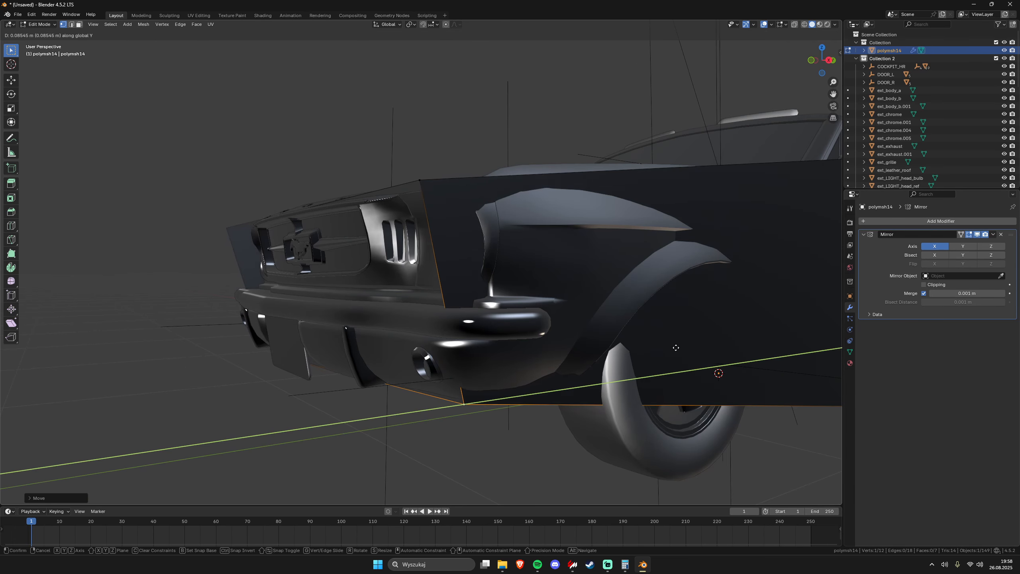
pyautogui.press('z')
pyautogui.click(684, 332)
pyautogui.scroll(-4, 674, 370)
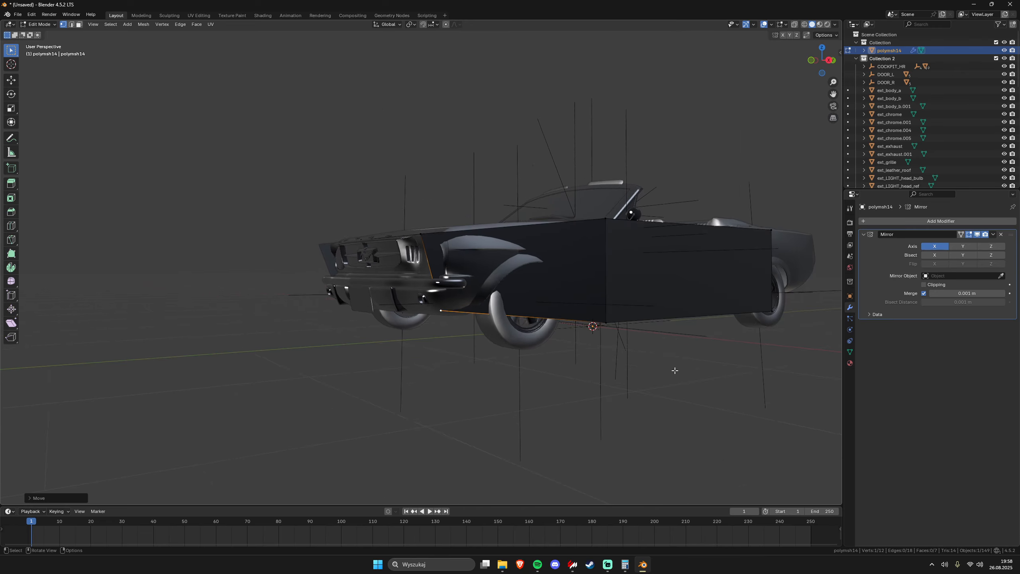
# - Examine how the collider block fits the car body from the front and side
pyautogui.moveTo(674, 370); pyautogui.dragTo(499, 270)
pyautogui.scroll(-2, 599, 363)
pyautogui.moveTo(528, 232); pyautogui.dragTo(523, 240)
pyautogui.scroll(1, 408, 283)
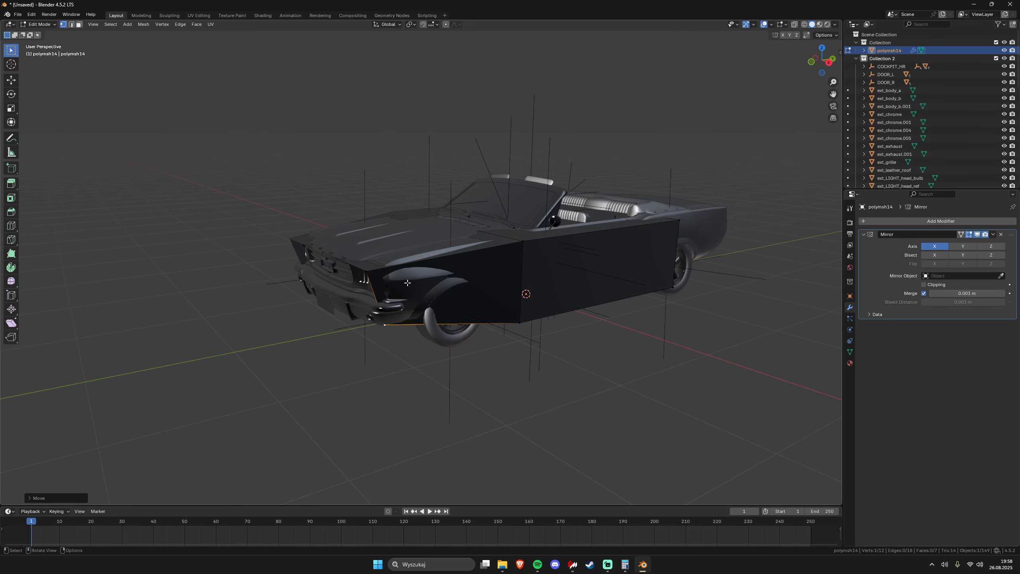
pyautogui.scroll(-1, 590, 308)
pyautogui.moveTo(595, 303); pyautogui.dragTo(565, 283)
pyautogui.scroll(1, 583, 285)
pyautogui.moveTo(668, 326); pyautogui.dragTo(567, 332)
pyautogui.scroll(1, 566, 331)
pyautogui.press('3')
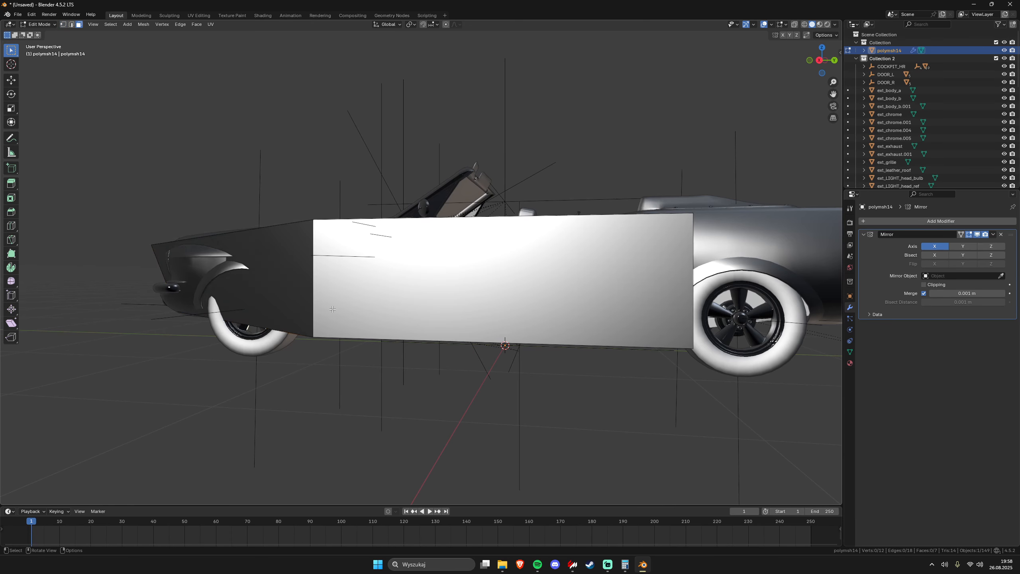
pyautogui.press('a')
pyautogui.moveTo(419, 349); pyautogui.dragTo(429, 345)
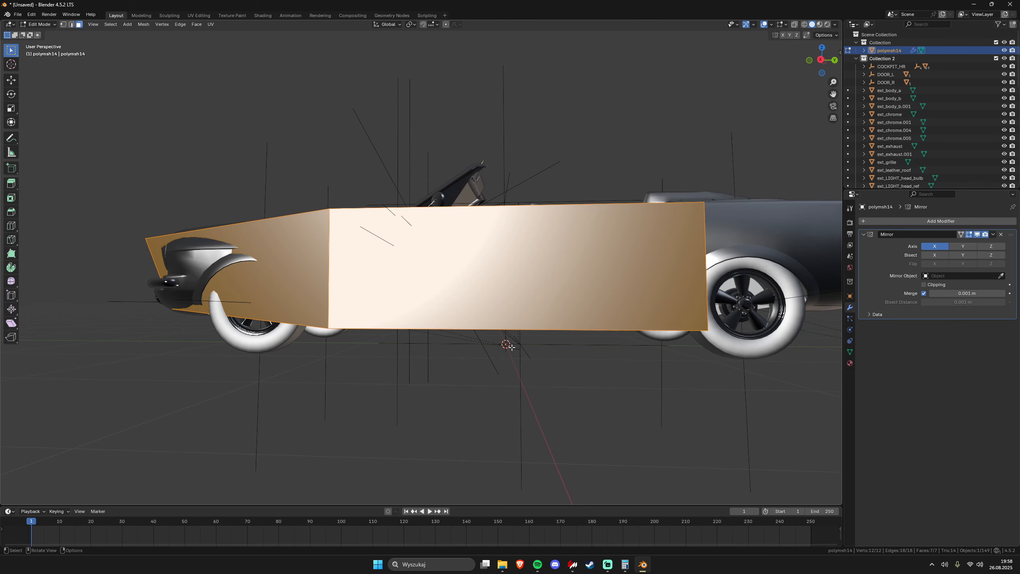
pyautogui.scroll(-3, 512, 347)
pyautogui.moveTo(261, 308); pyautogui.dragTo(331, 304)
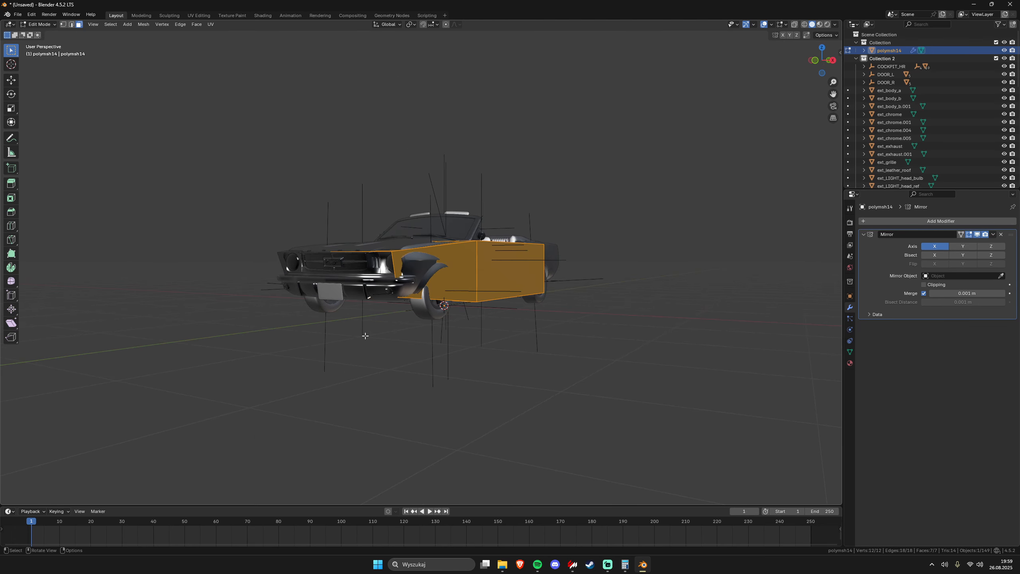
# - Move the selected collider geometry along Z relative to the car body
pyautogui.moveTo(365, 335); pyautogui.dragTo(597, 262)
pyautogui.scroll(4, 547, 315)
pyautogui.press('2')
pyautogui.press('g')
pyautogui.press('z')
pyautogui.click(468, 306)
pyautogui.scroll(-3, 392, 335)
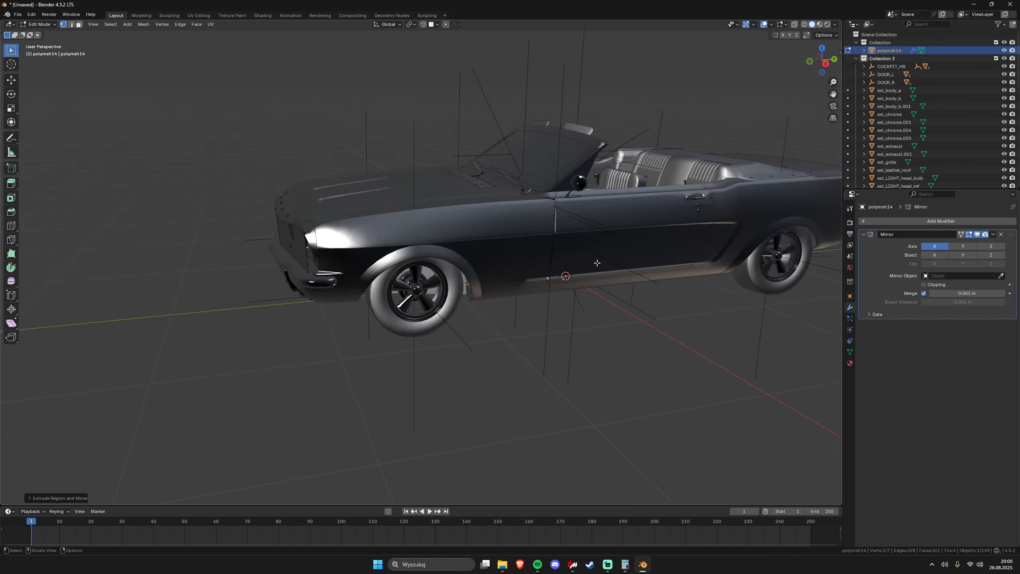
# - Move a collider vertex onto the crease in the body side ahead of the rear wheel
pyautogui.press('KP_Divide')
pyautogui.press('KP_Divide')
pyautogui.hotkey('alt', 'z')
pyautogui.press('1')
pyautogui.hotkey('alt', 'z')
pyautogui.click(456, 375)
pyautogui.press('g')
pyautogui.click(456, 378)
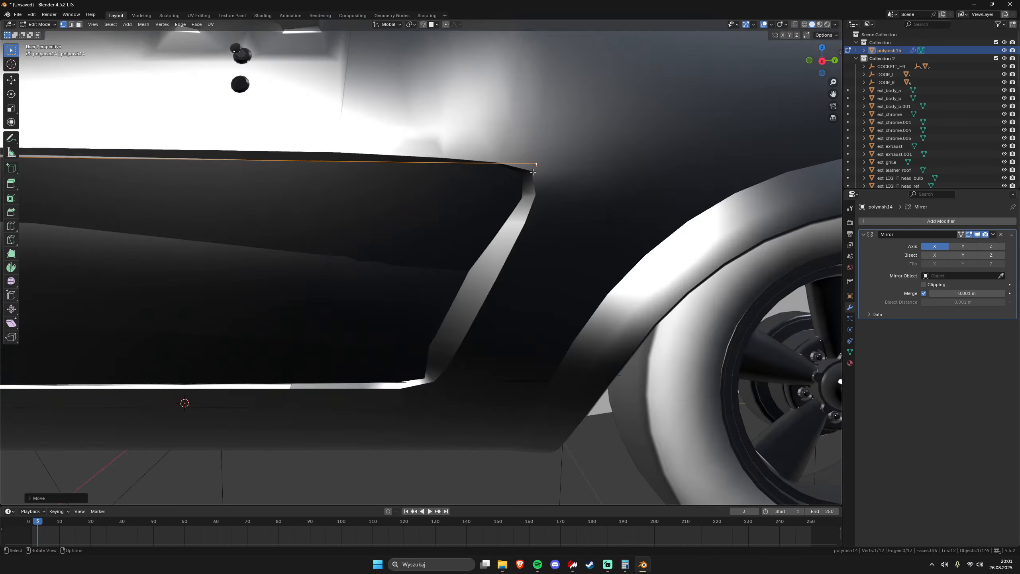
# - Reposition the collider vertices to follow the car's side and rear quarter panel
pyautogui.press('g')
pyautogui.click(319, 348)
pyautogui.press('g')
pyautogui.click(421, 335)
pyautogui.moveTo(422, 335); pyautogui.dragTo(528, 296)
pyautogui.hotkey('alt', 'z')
pyautogui.press('g')
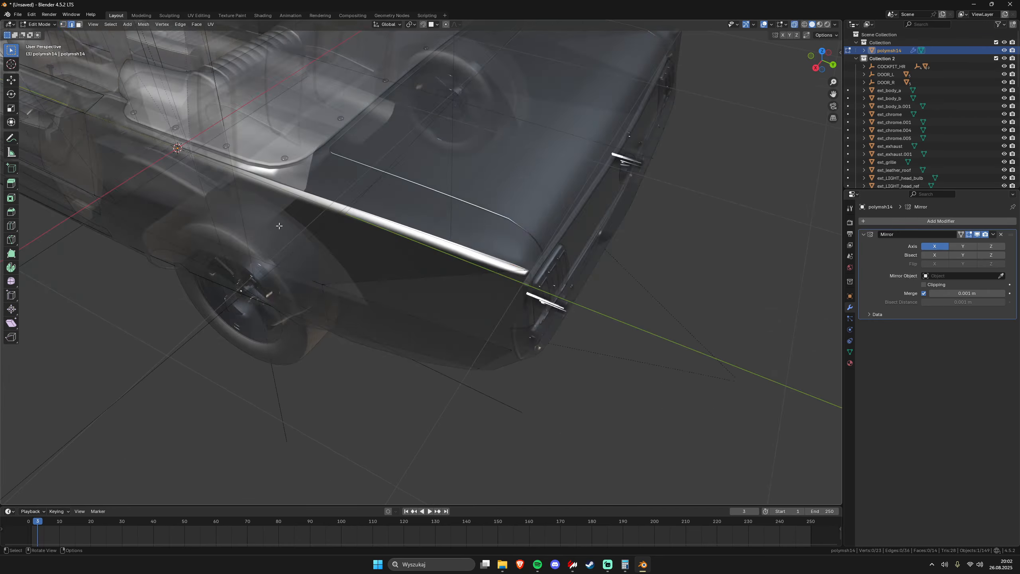
pyautogui.click(528, 295)
# - Enable clipping on the Mirror modifier and reposition the selected part of the collider
pyautogui.hotkey('alt', 'z')
pyautogui.click(924, 284)
pyautogui.press('g')
pyautogui.click(396, 335)
# - Reposition the collider's lower sill vertex behind the front wheel in side view
pyautogui.scroll(-10, 438, 247)
pyautogui.press('KP_3')
pyautogui.hotkey('alt', 'z')
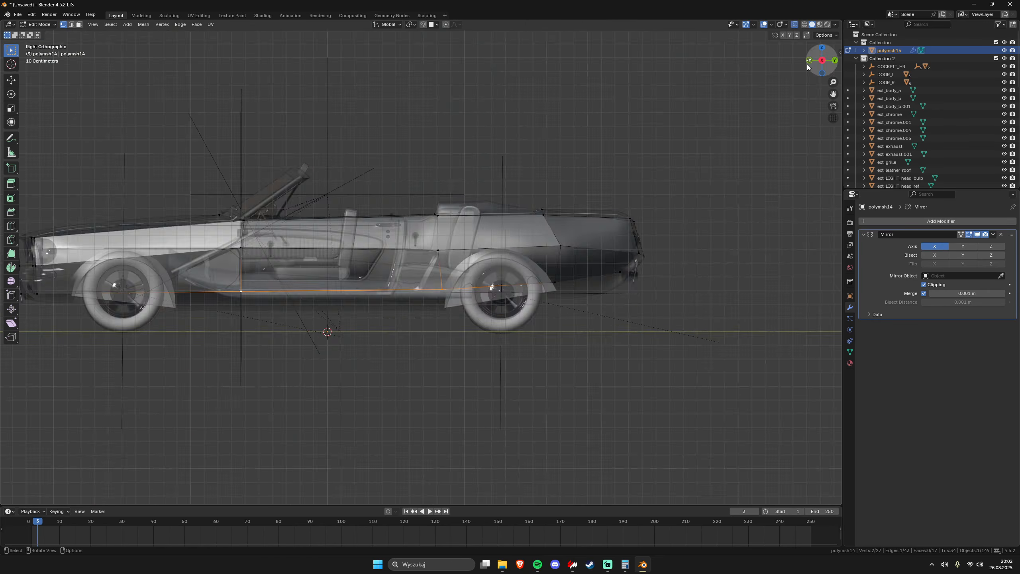
pyautogui.press('g')
pyautogui.click(371, 289)
pyautogui.hotkey('alt', 'z')
pyautogui.hotkey('alt', 'z')
# - Shift the selected collider vertices along X and fit the lower front edge to the bumper
pyautogui.press('g')
pyautogui.press('x')
pyautogui.click(400, 252)
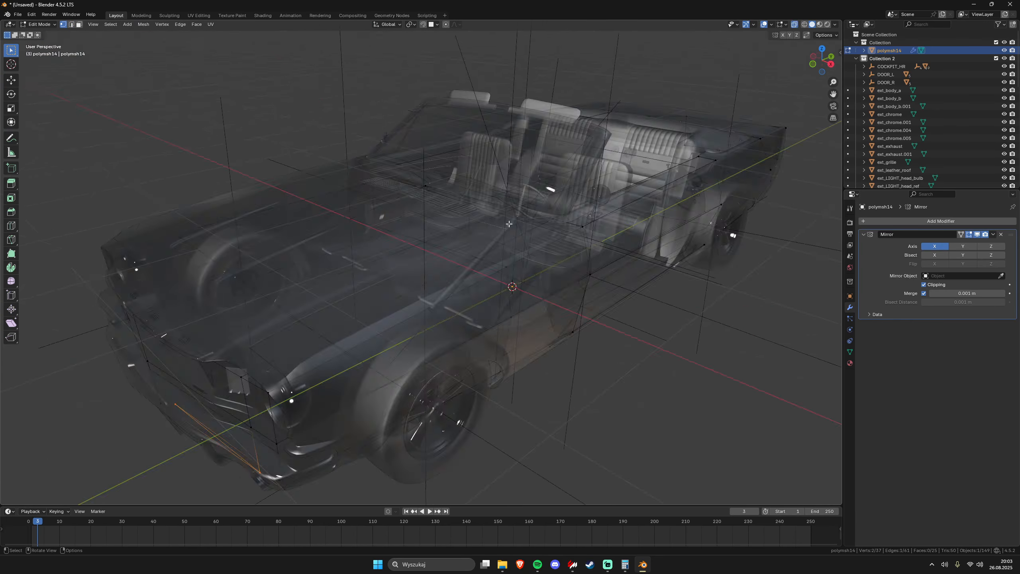
pyautogui.hotkey('alt', 'z')
pyautogui.press('g')
pyautogui.click(344, 261)
# - Extrude the collider's lower front edge and continue extruding its lower edges along the car's underside
pyautogui.hotkey('alt', 'z')
pyautogui.press('e')
pyautogui.click(576, 299)
pyautogui.hotkey('alt', 'z')
pyautogui.press('2')
pyautogui.press('e')
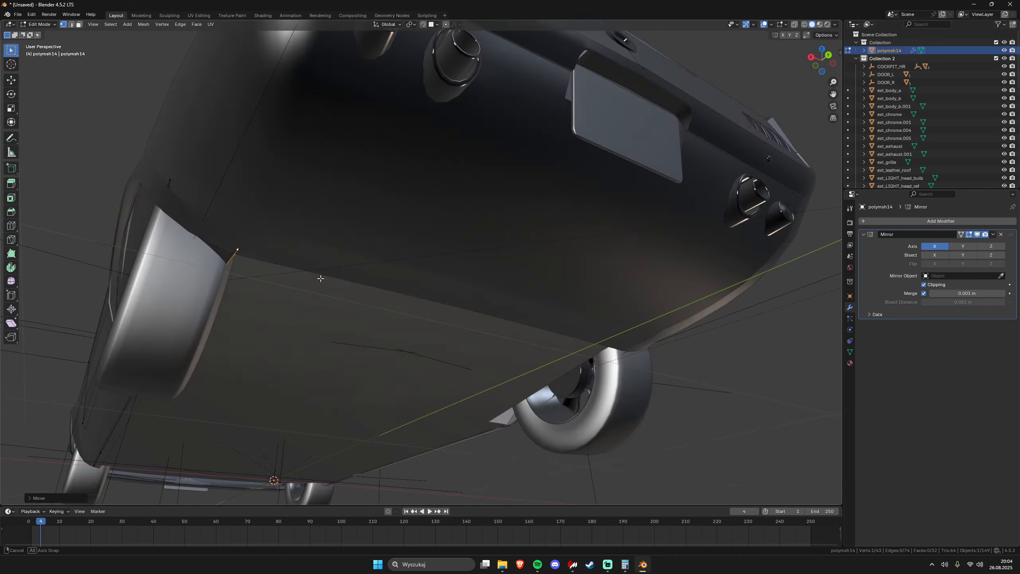
# - Isolate the collider in local view and fill the gap between its side and underside with a face
pyautogui.hotkey('alt', 'z')
pyautogui.press('a')
pyautogui.press('KP_Divide')
pyautogui.click(299, 176)
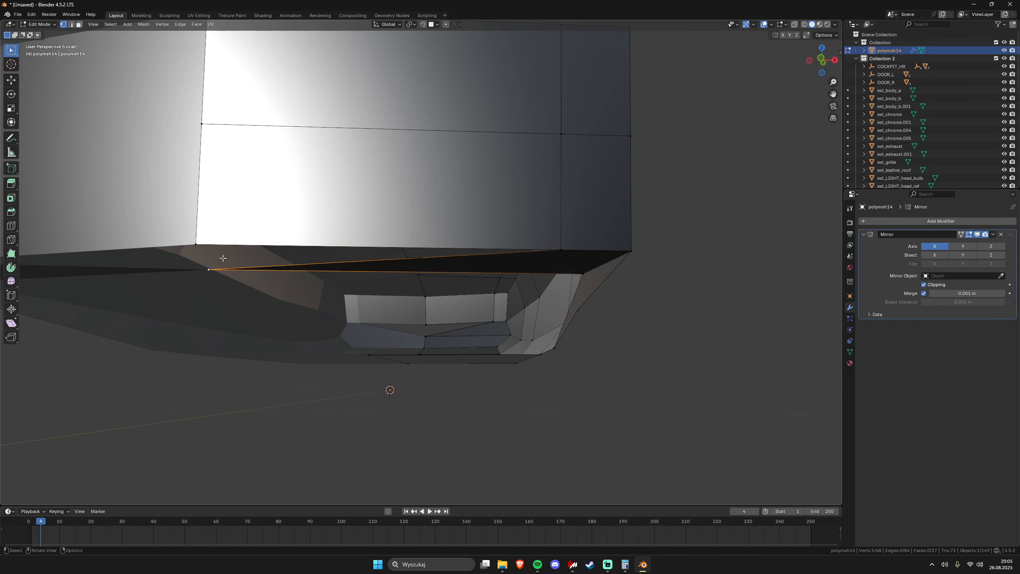
pyautogui.press('f')
# - Recalculate the normals of the whole collider mesh and bring the car back into view
pyautogui.press('a')
pyautogui.hotkey('shift', 'n')
pyautogui.press('/')
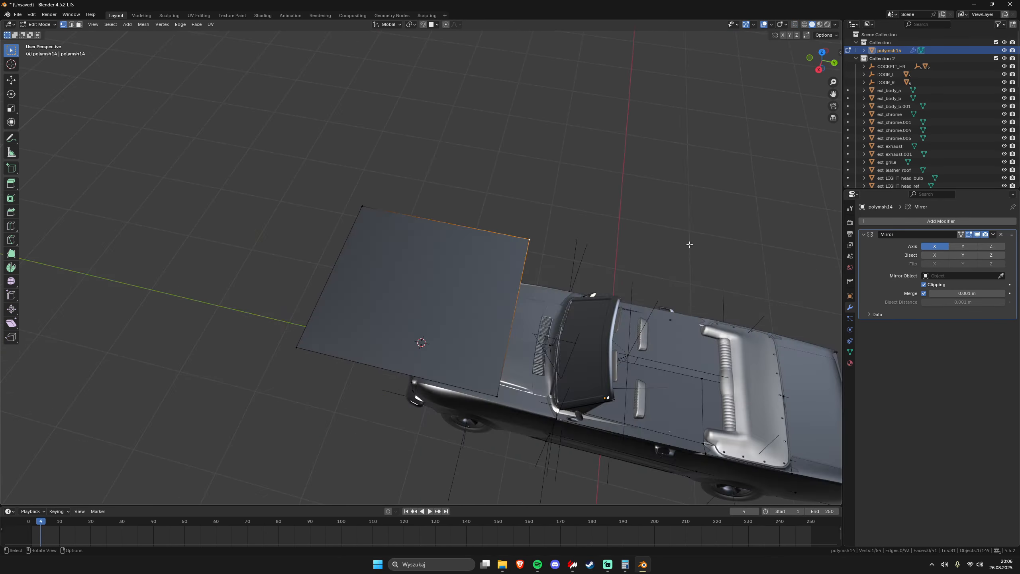
# - Reposition the selected vertex of the windscreen plane in top view, and isolate the collider in Object Mode
pyautogui.press('KP_7')
pyautogui.press('g')
pyautogui.click(403, 296)
pyautogui.press('/')
pyautogui.press('Tab')
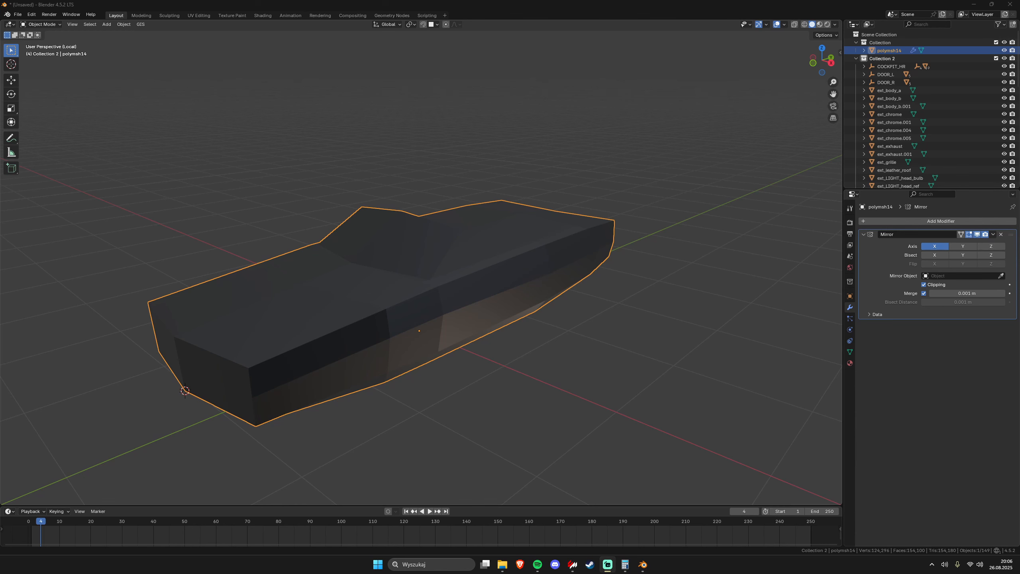
# - Enable the Face Orientation overlay and check the collider's lower side for missing or flipped faces
pyautogui.scroll(-2, 303, 257)
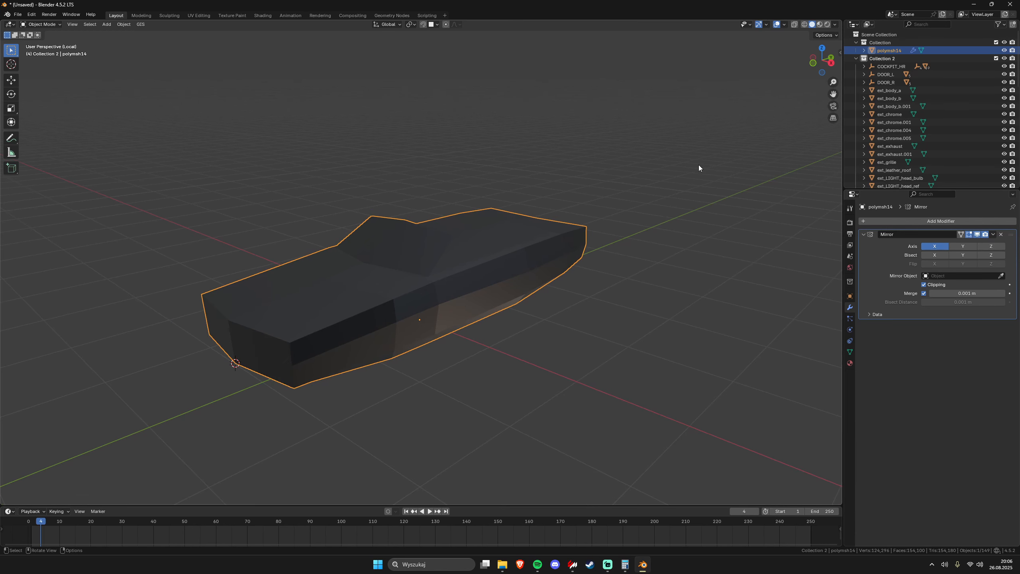
pyautogui.moveTo(419, 271)
pyautogui.mouseDown()
pyautogui.moveTo(407, 273)
pyautogui.moveTo(439, 272)
pyautogui.mouseUp()
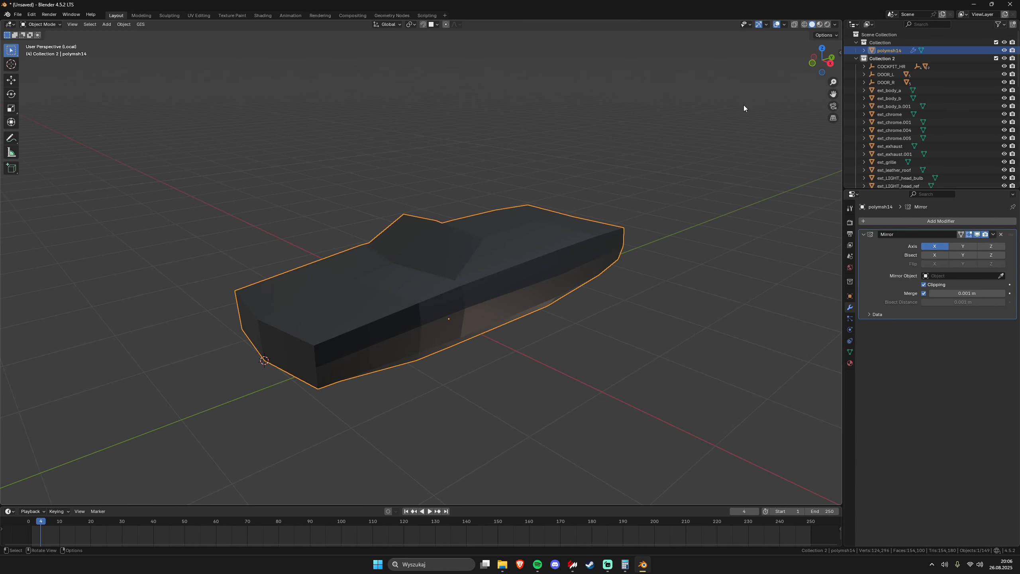
pyautogui.click(784, 24)
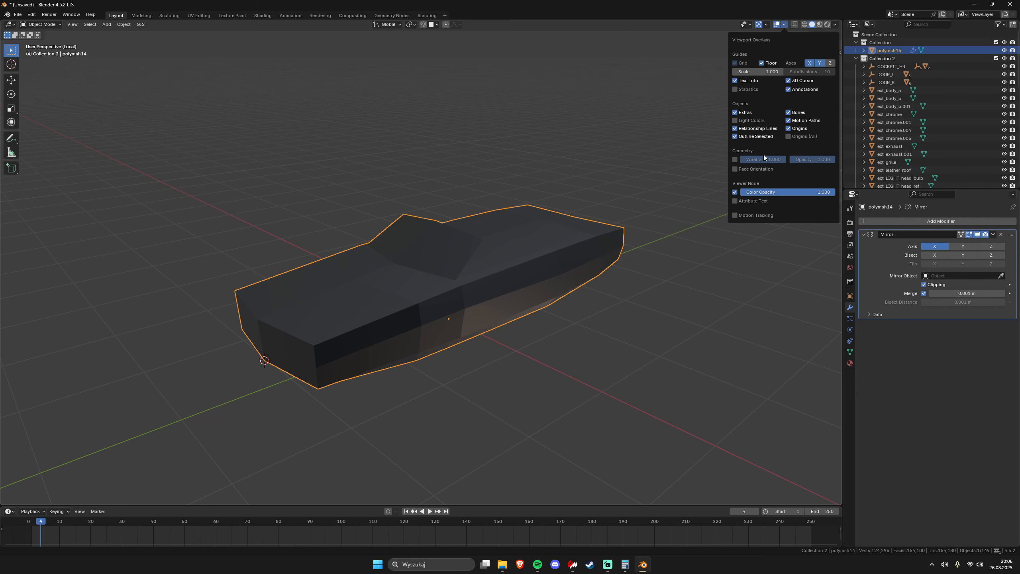
pyautogui.moveTo(631, 191); pyautogui.dragTo(521, 214)
pyautogui.press('Tab')
pyautogui.press('Tab')
pyautogui.press('Tab')
pyautogui.scroll(3, 612, 321)
pyautogui.moveTo(613, 322); pyautogui.dragTo(477, 326)
pyautogui.scroll(4, 477, 326)
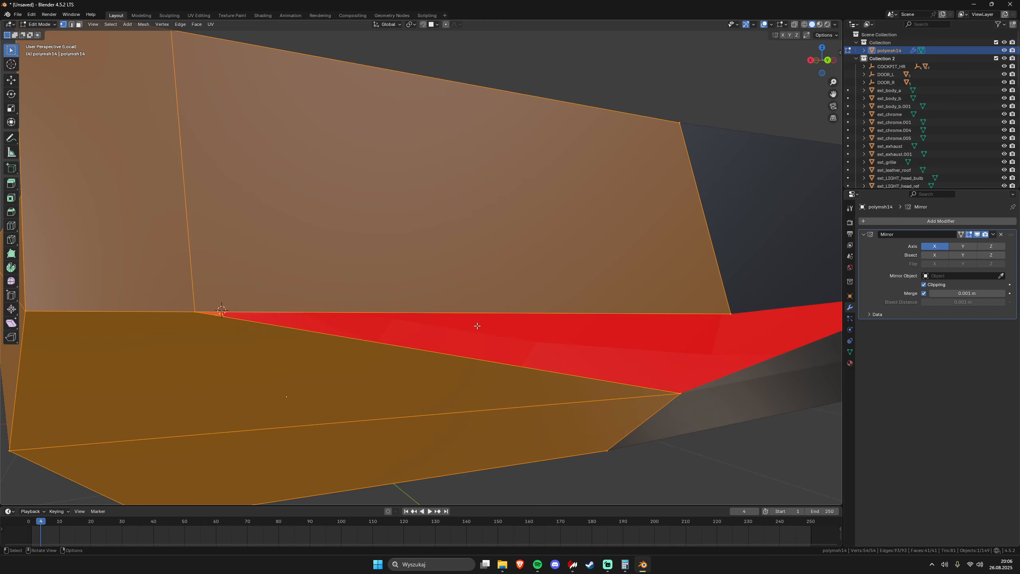
# - Select three border vertices of the open gap along the collider's lower side and fill it with a face
pyautogui.scroll(-5, 477, 326)
pyautogui.click(324, 285)
pyautogui.keyDown('shift'); pyautogui.click(574, 336); pyautogui.keyUp('shift')
pyautogui.keyDown('shift'); pyautogui.click(589, 282); pyautogui.keyUp('shift')
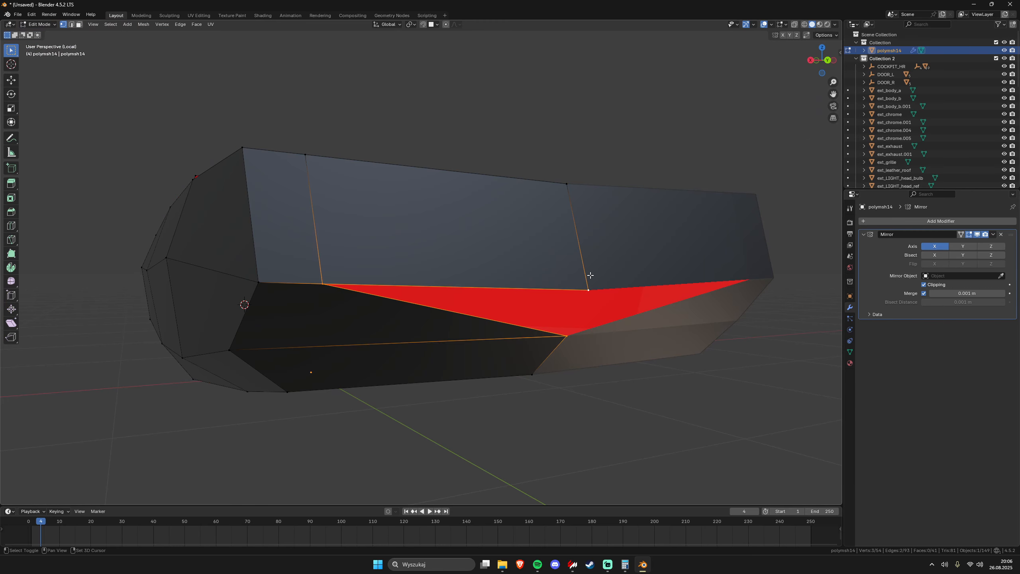
pyautogui.press('f')
pyautogui.press('a')
pyautogui.press('Tab')
# - Apply Shade Smooth to the collider object
pyautogui.scroll(-2, 500, 245)
pyautogui.moveTo(501, 246)
pyautogui.mouseDown()
pyautogui.moveTo(514, 235)
pyautogui.moveTo(508, 217)
pyautogui.moveTo(523, 219)
pyautogui.moveTo(450, 261)
pyautogui.moveTo(471, 283)
pyautogui.moveTo(479, 315)
pyautogui.moveTo(467, 320)
pyautogui.moveTo(518, 294)
pyautogui.mouseUp()
pyautogui.rightClick(513, 235)
pyautogui.click(455, 243)
pyautogui.press('Tab')
pyautogui.press('Tab')
# - Select a single collider vertex and move it vertically along Z
pyautogui.scroll(4, 479, 315)
pyautogui.press('Tab')
pyautogui.scroll(3, 494, 312)
pyautogui.click(735, 306)
pyautogui.moveTo(735, 306); pyautogui.dragTo(477, 178)
pyautogui.scroll(3, 701, 313)
pyautogui.press('g')
pyautogui.press('z')
pyautogui.click(732, 283)
# - Examine the edges and face orientation of the collider's windscreen plane
pyautogui.press('2')
pyautogui.click(245, 187)
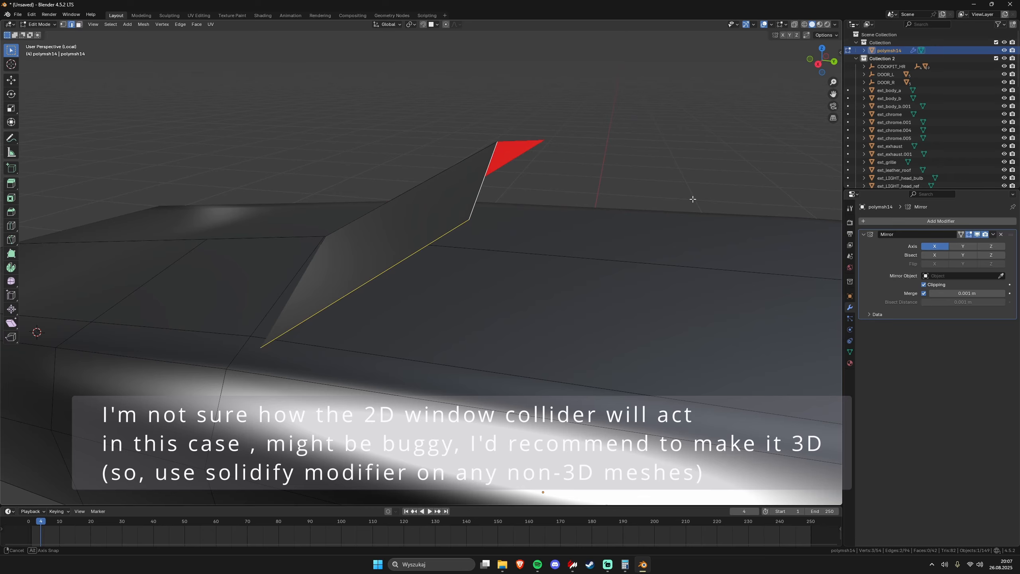
pyautogui.moveTo(694, 199); pyautogui.dragTo(486, 240)
pyautogui.scroll(-3, 554, 252)
pyautogui.press('Tab')
pyautogui.scroll(4, 422, 248)
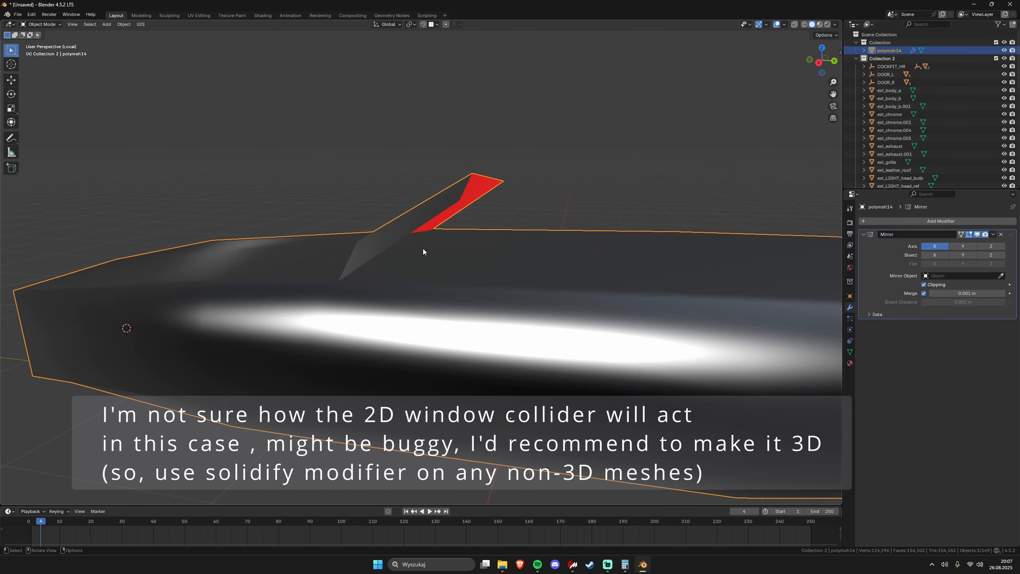
pyautogui.press('Tab')
pyautogui.press('3')
pyautogui.click(421, 210)
pyautogui.moveTo(422, 210); pyautogui.dragTo(449, 232)
pyautogui.press('Tab')
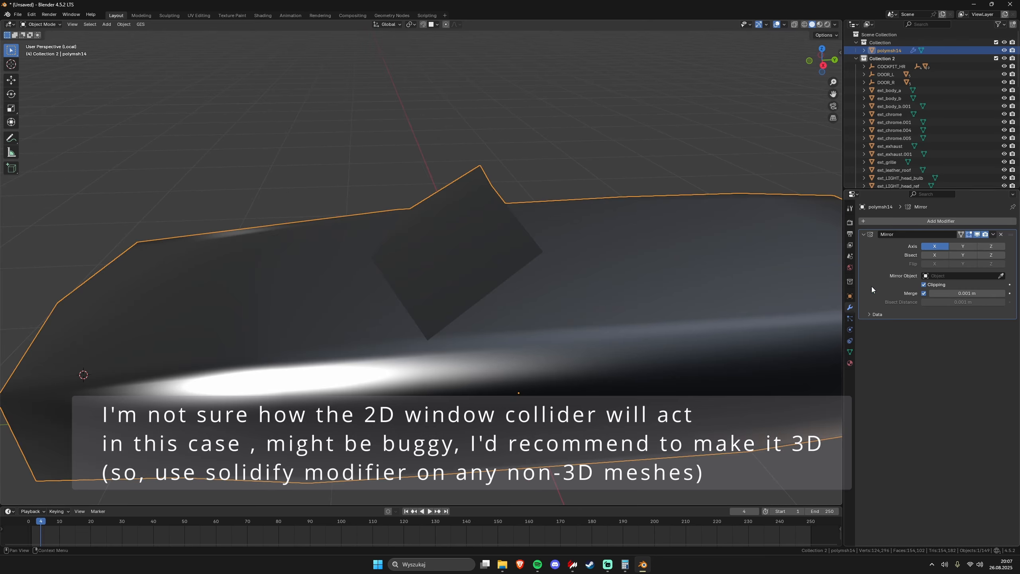
# - Apply the collider's Mirror modifier and convert the object to a mesh
pyautogui.click(993, 235)
pyautogui.click(983, 244)
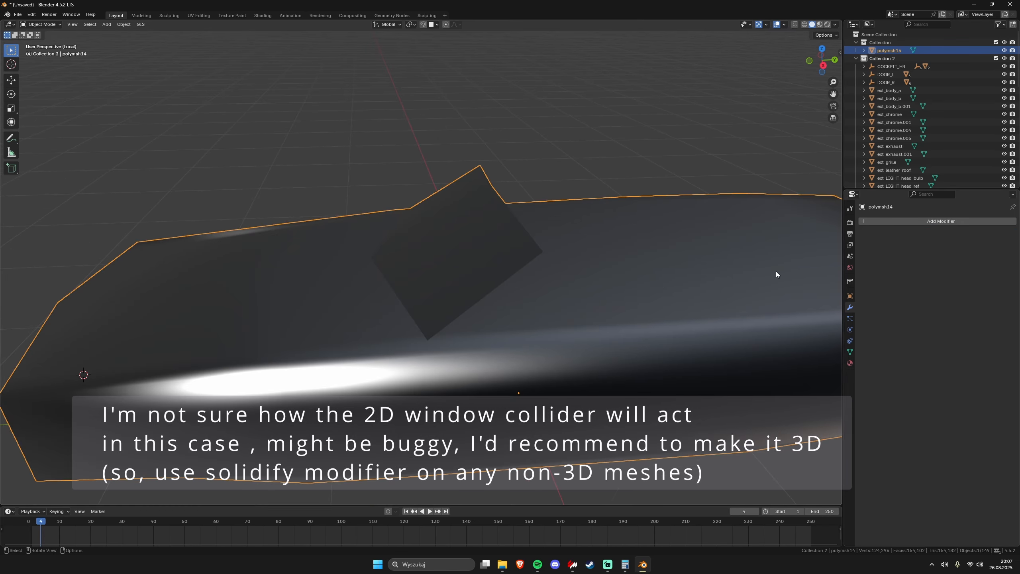
pyautogui.moveTo(776, 272); pyautogui.dragTo(572, 273)
pyautogui.rightClick(572, 273)
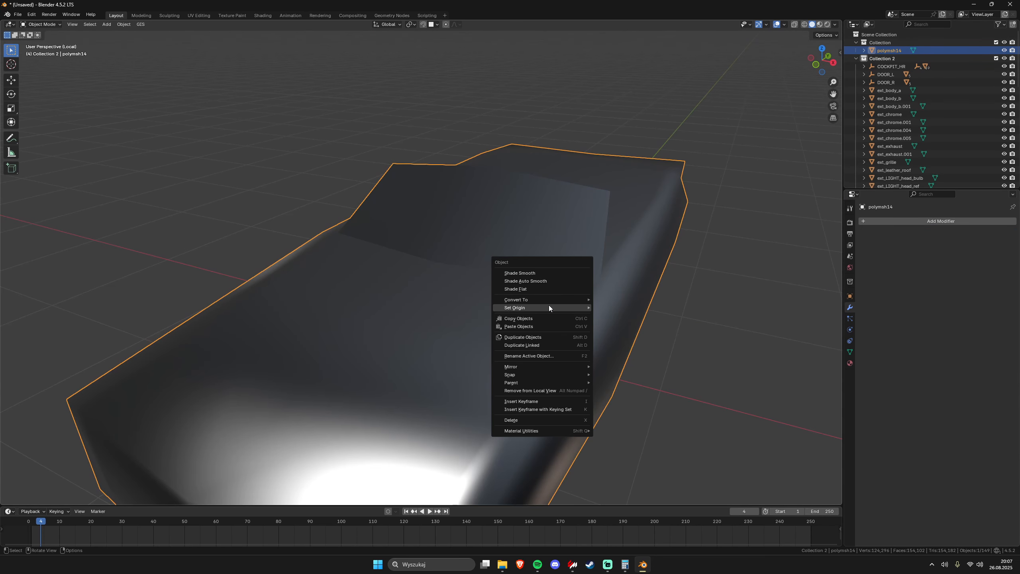
pyautogui.moveTo(571, 301)
pyautogui.click(611, 300)
pyautogui.scroll(-5, 614, 287)
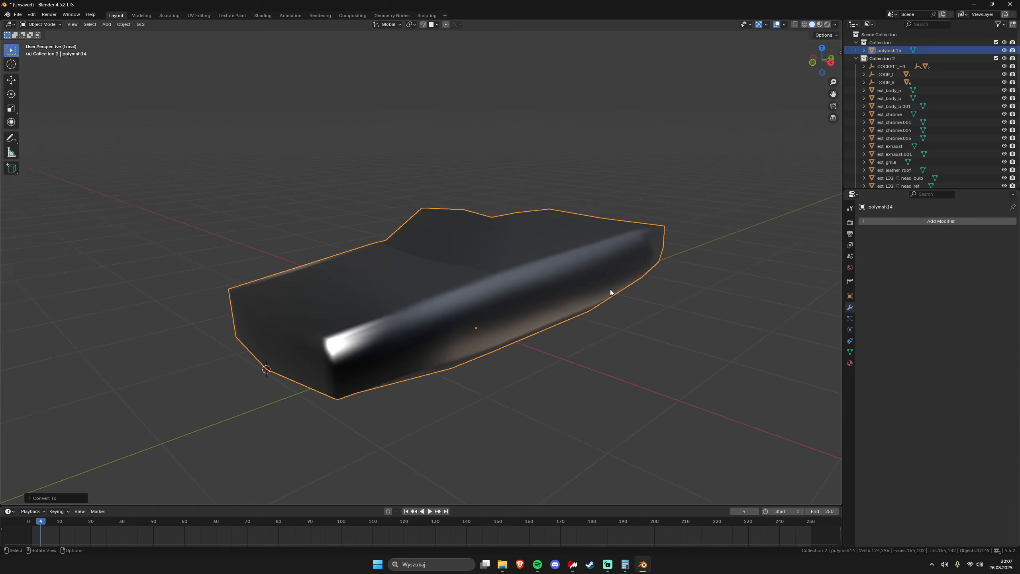
pyautogui.scroll(6, 596, 289)
pyautogui.scroll(-3, 577, 286)
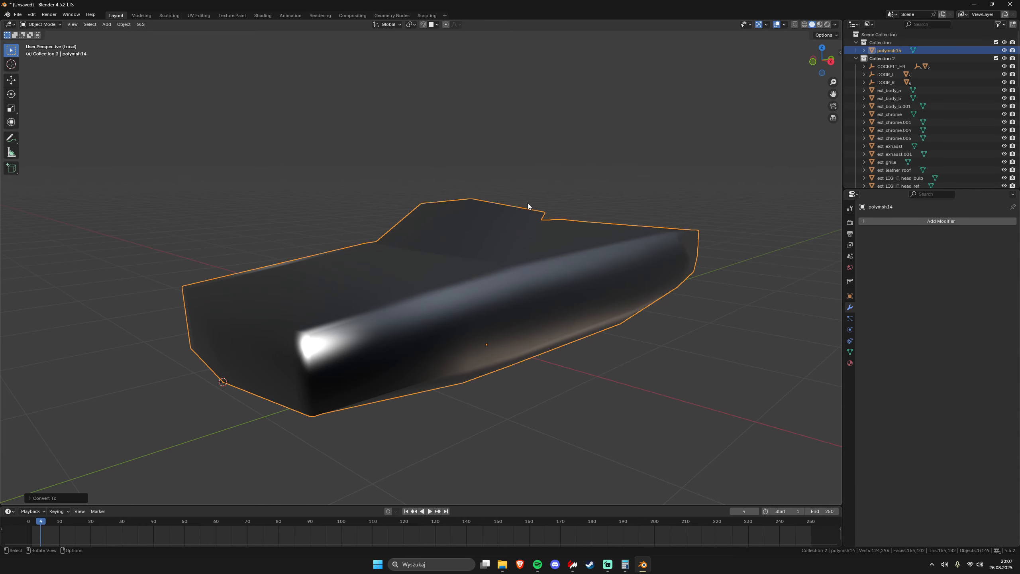
# - Export the selected collider as FBX with the AC selection preset, overwriting collider.fbx in blz_ford_mustang_conv's unpacked-collider folder
pyautogui.click(18, 15)
pyautogui.moveTo(39, 131)
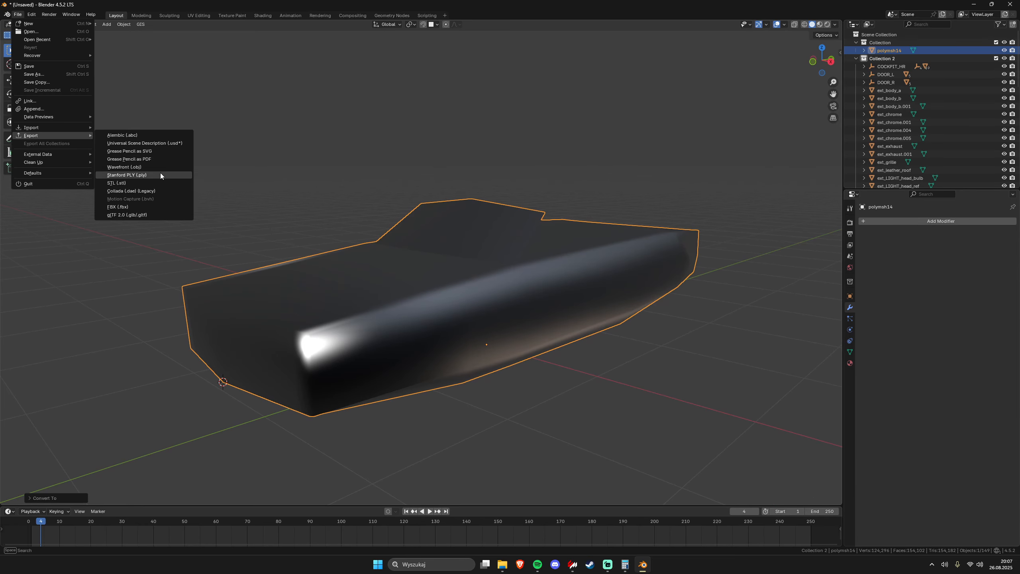
pyautogui.click(185, 206)
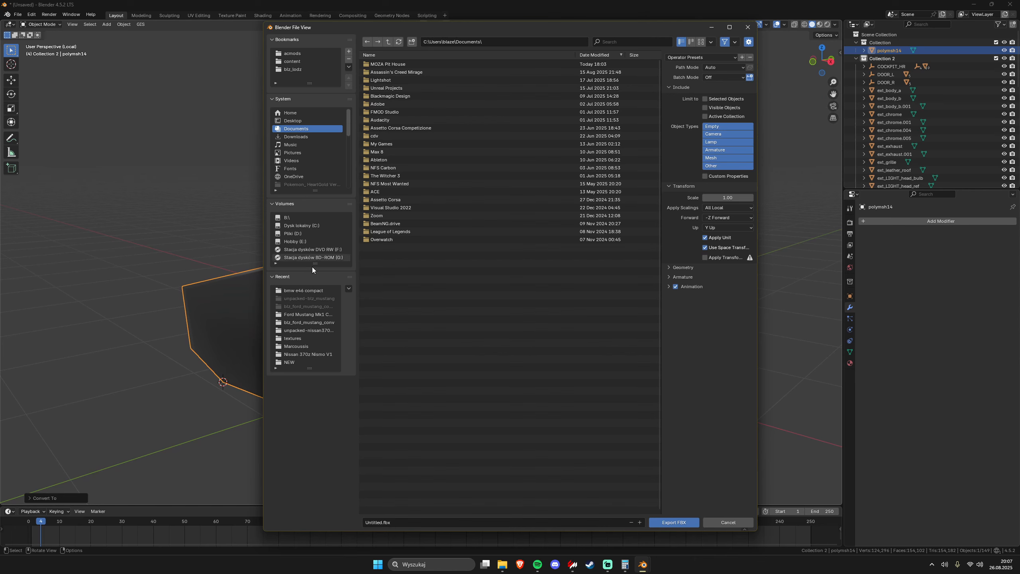
pyautogui.click(329, 322)
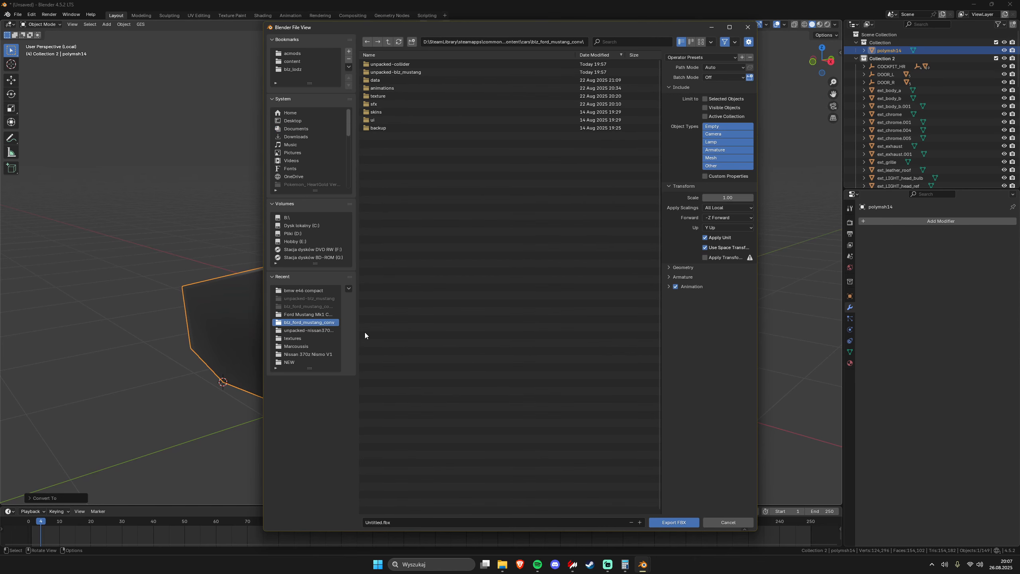
pyautogui.click(415, 64)
pyautogui.click(690, 56)
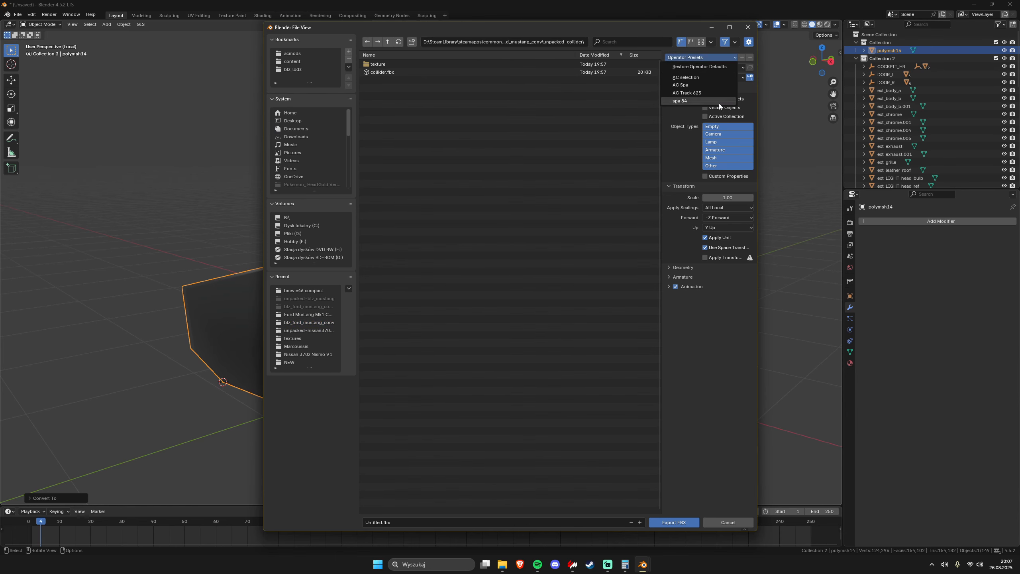
pyautogui.click(705, 79)
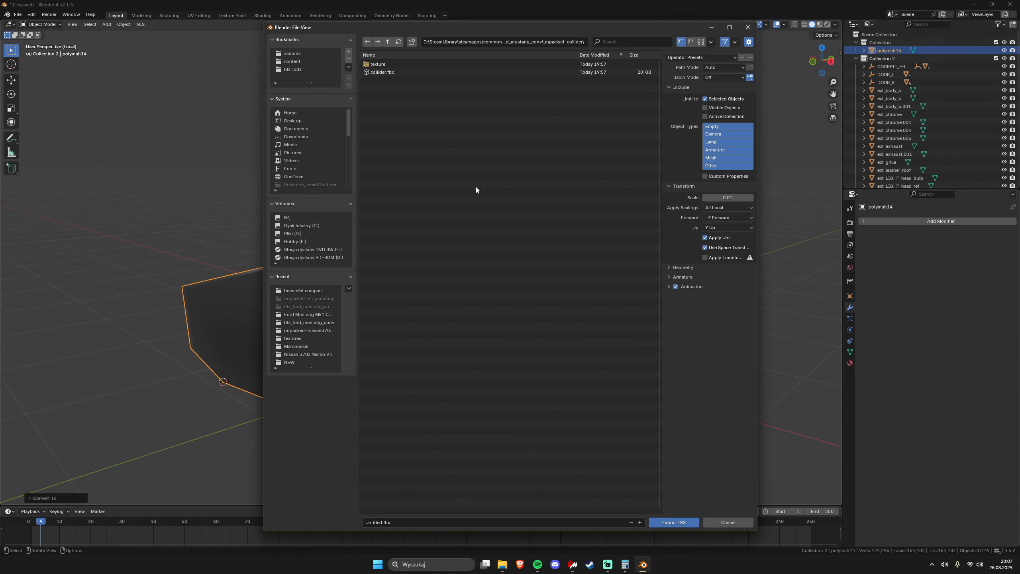
pyautogui.click(397, 73)
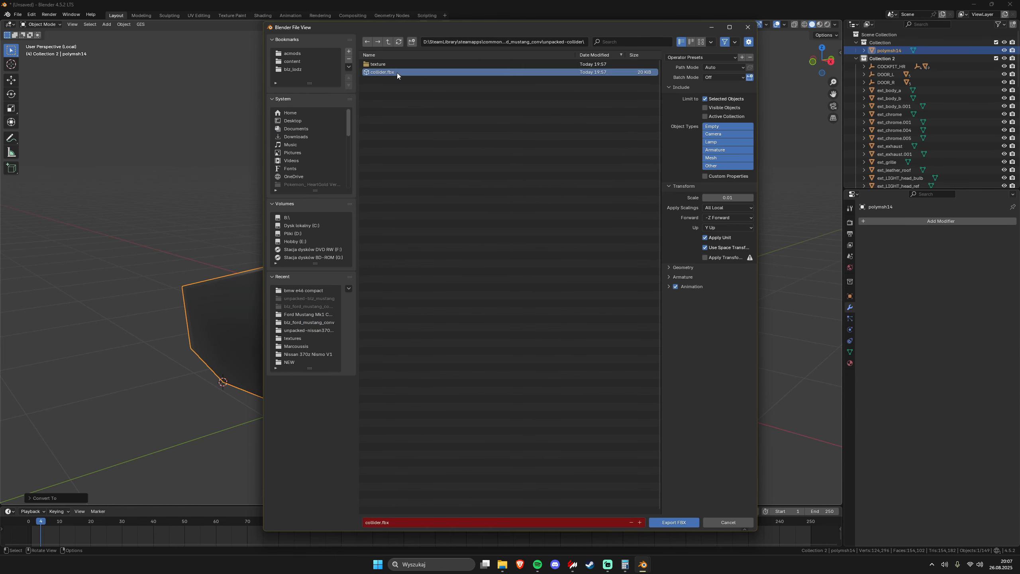
pyautogui.click(670, 521)
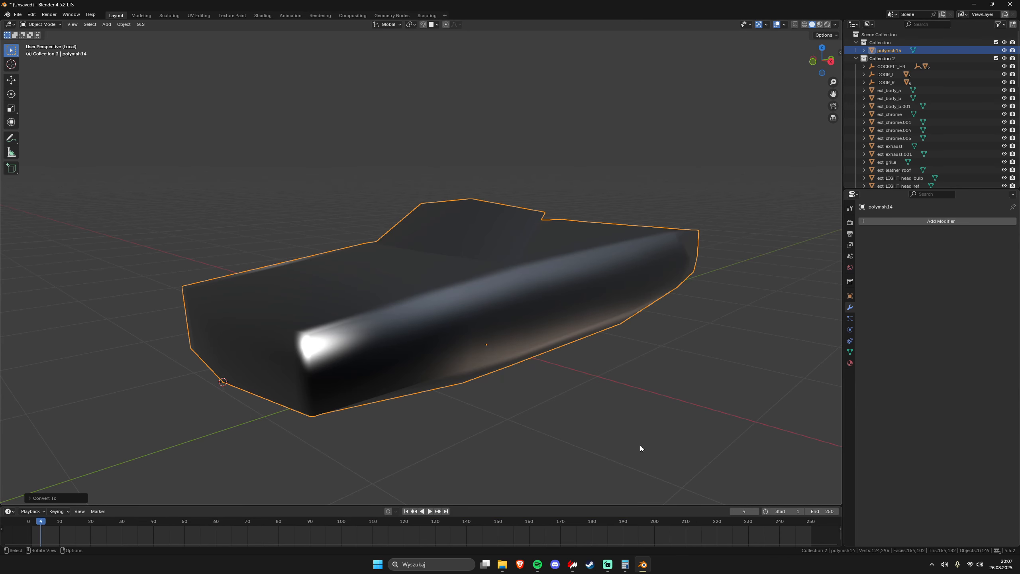
# - Launch ksEditor from the Assetto Corsa SDK and open collider.fbx from the unpacked-collider folder
pyautogui.click(576, 564)
pyautogui.press('super')
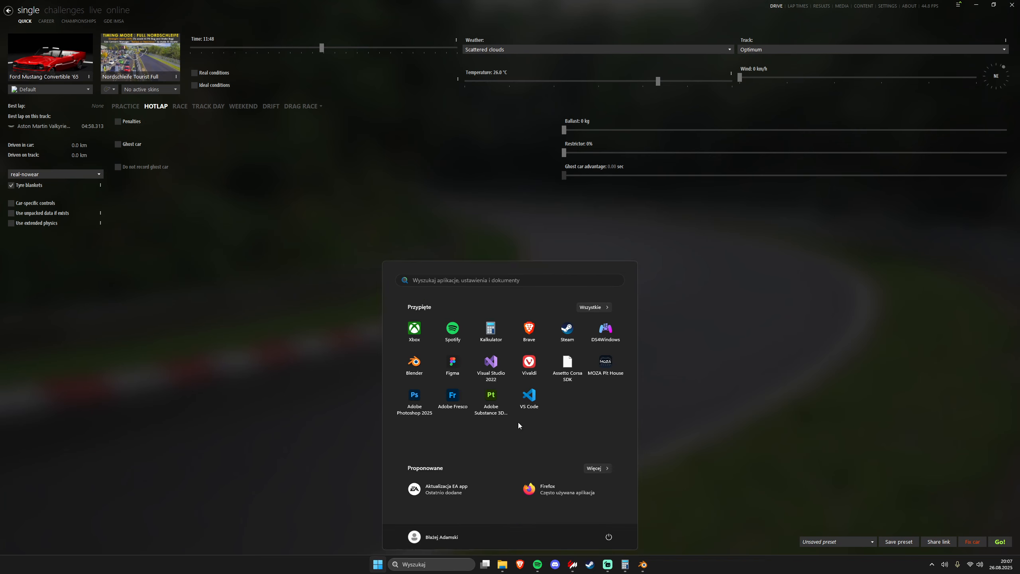
pyautogui.click(554, 368)
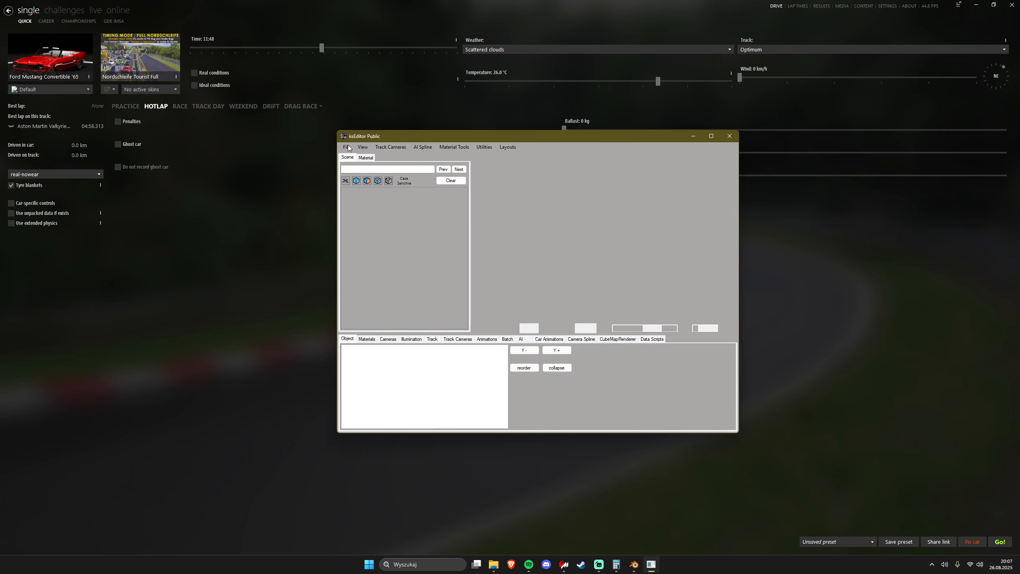
pyautogui.click(347, 147)
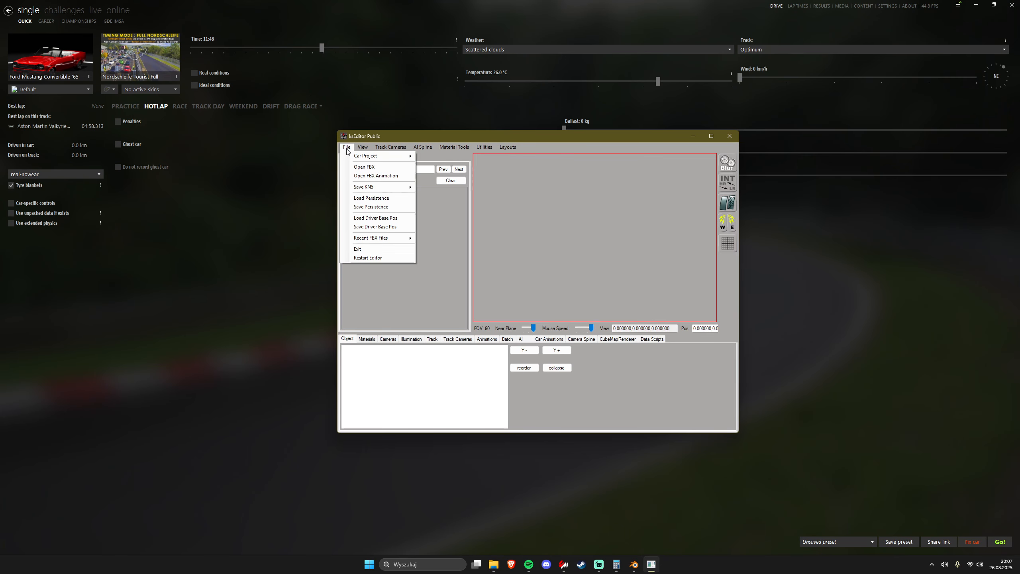
pyautogui.click(364, 166)
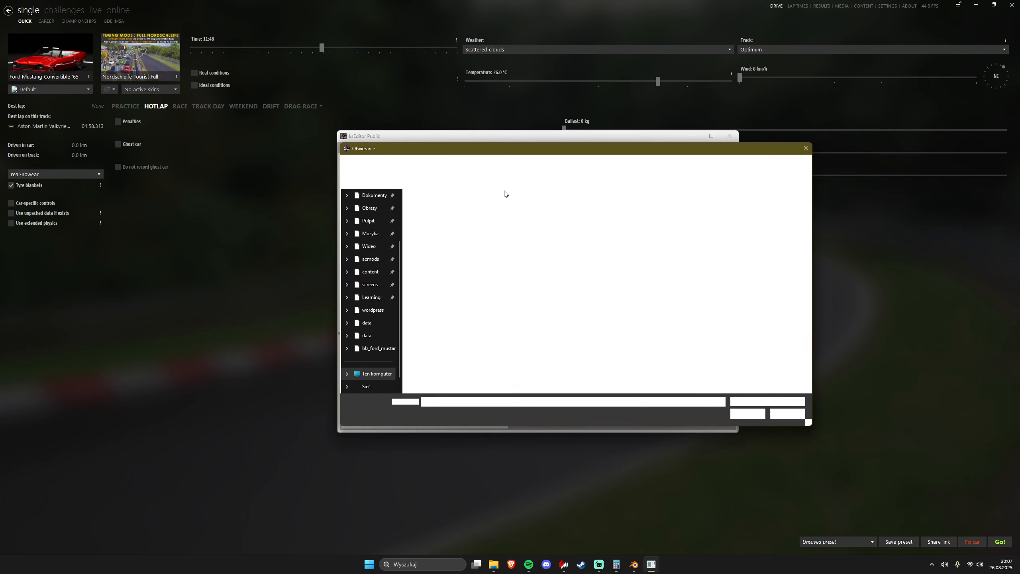
pyautogui.doubleClick(467, 294)
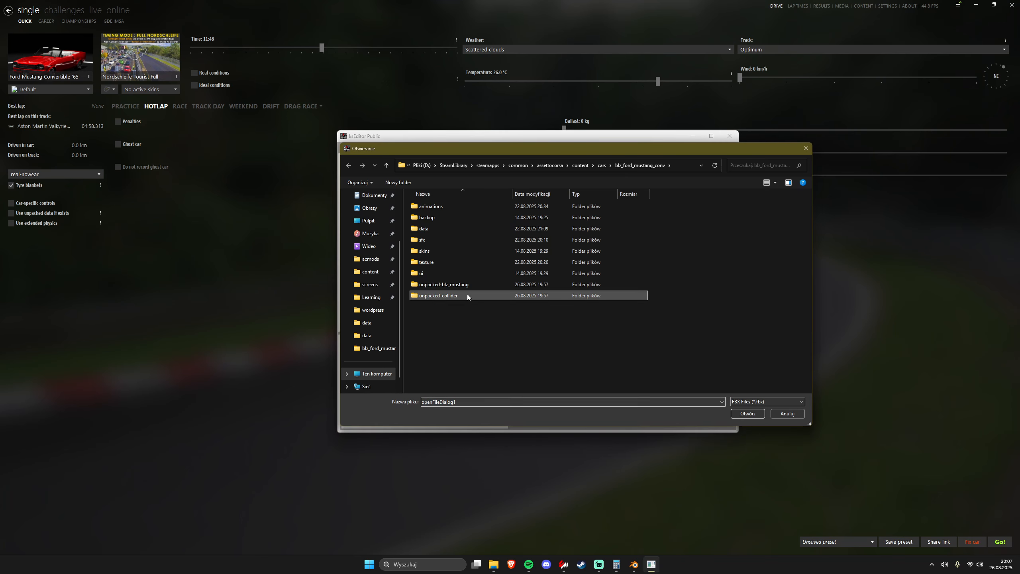
pyautogui.doubleClick(460, 217)
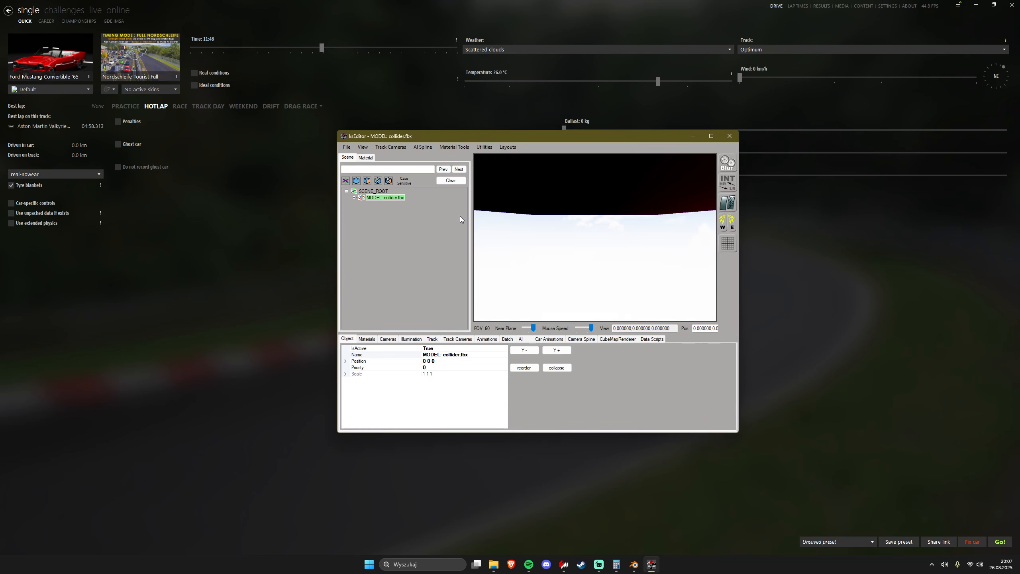
# - Check the collider model and save it as KN5, overwriting collider.kn5 in the blz_ford_mustang_conv folder
pyautogui.moveTo(534, 220); pyautogui.dragTo(591, 241)
pyautogui.scroll(-5, 598, 239)
pyautogui.click(346, 147)
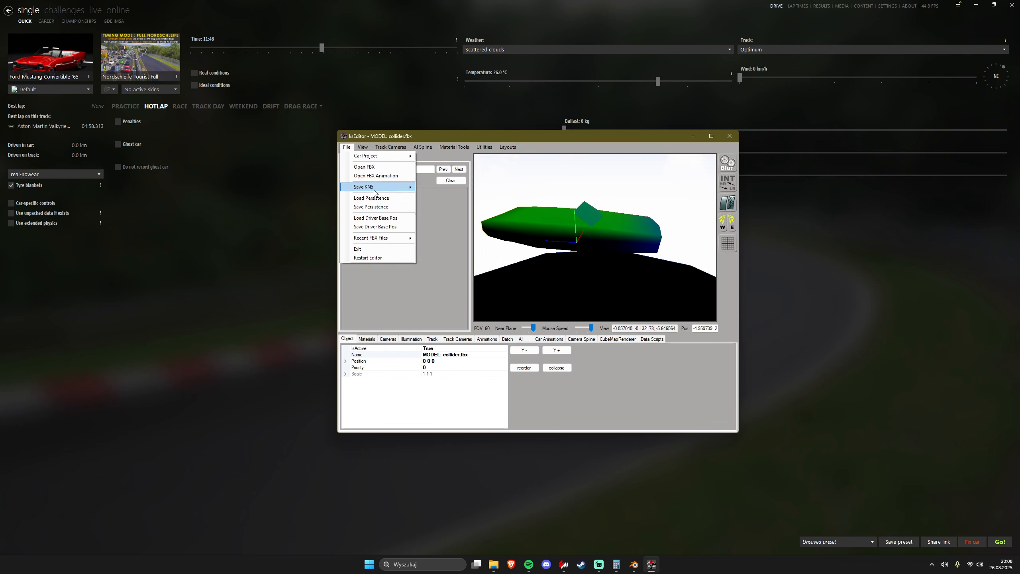
pyautogui.moveTo(376, 189)
pyautogui.click(430, 188)
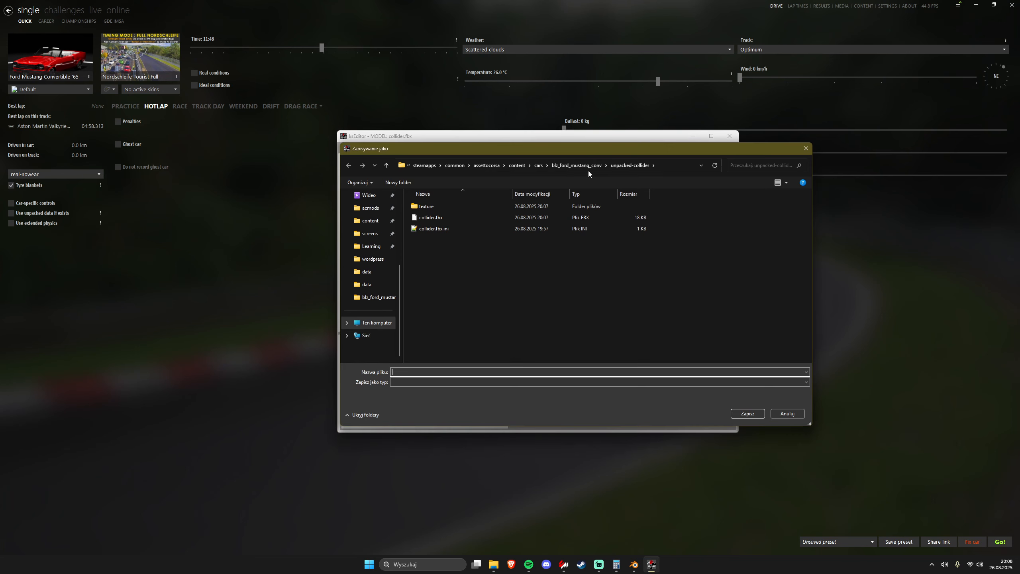
pyautogui.doubleClick(455, 340)
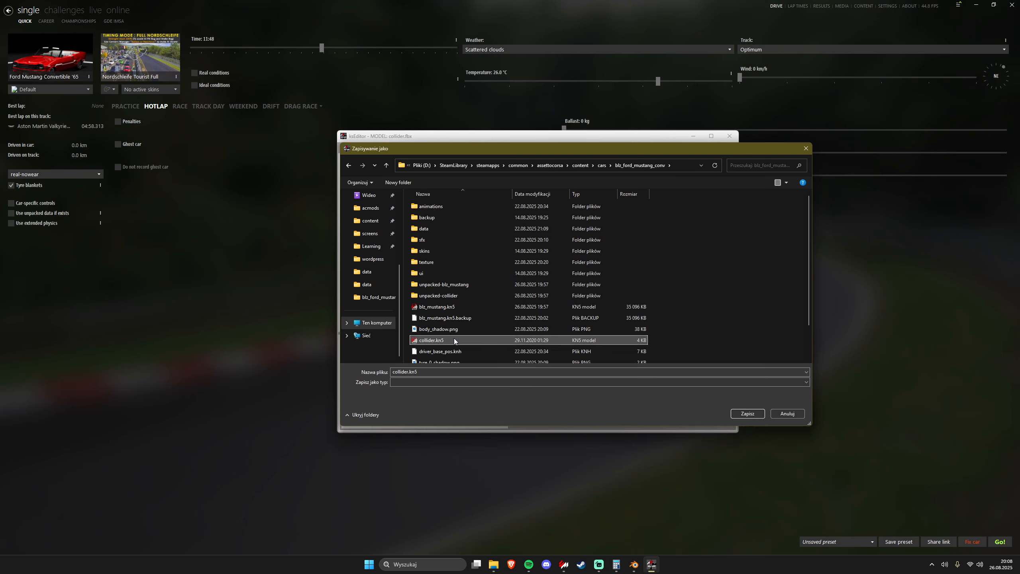
pyautogui.click(529, 281)
pyautogui.click(573, 311)
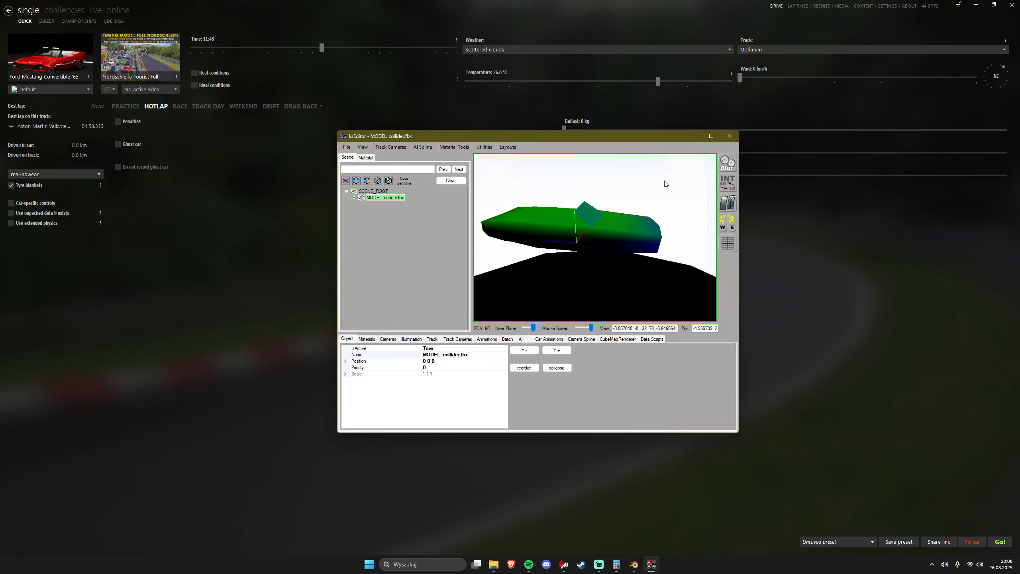
# - Close ksEditor and open the Ford Mustang Convertible '65 in Content Manager's showroom
pyautogui.click(729, 136)
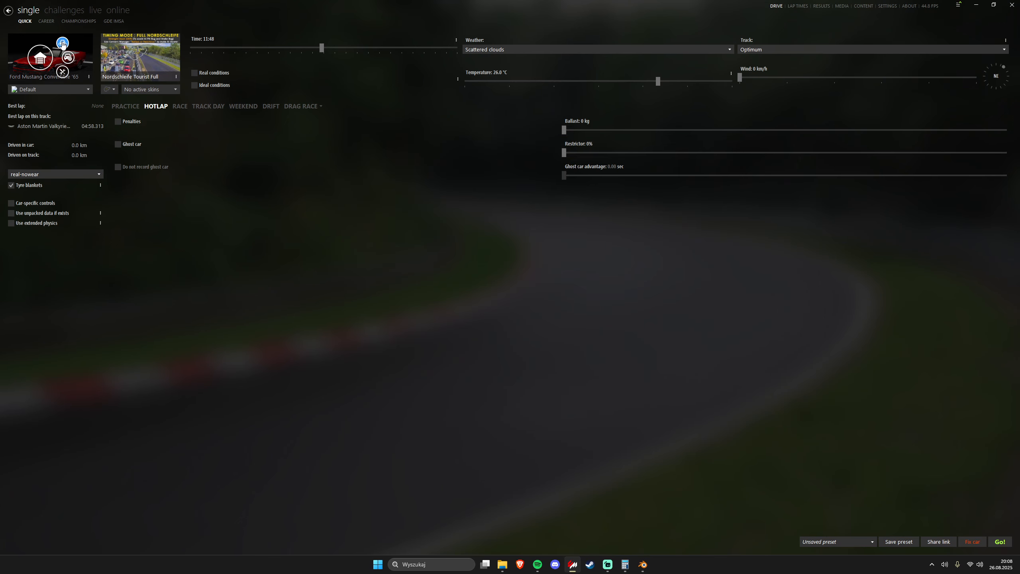
pyautogui.click(62, 43)
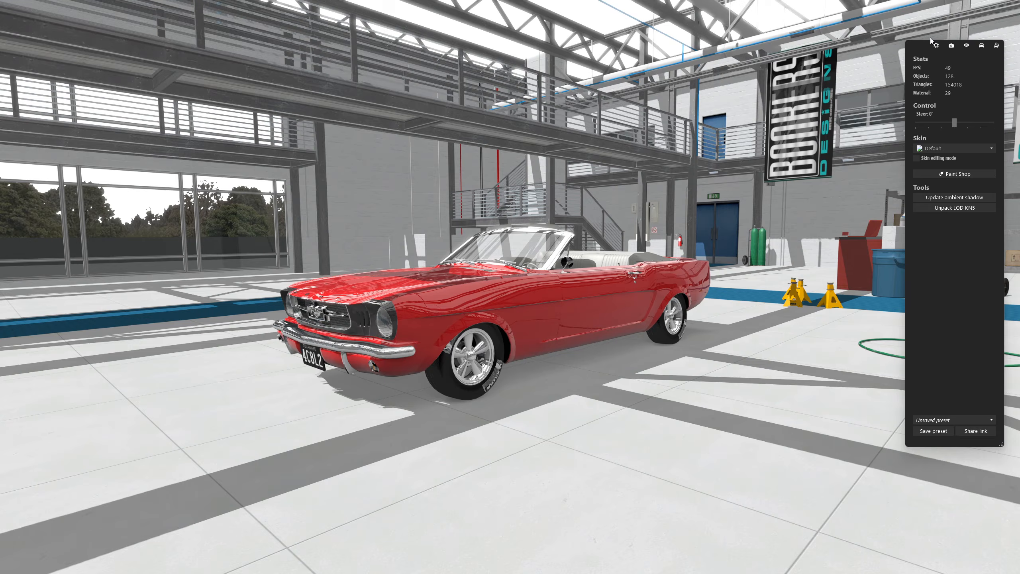
# - Display the physics collider over the Mustang in the showroom and inspect its fit around the body
pyautogui.click(981, 45)
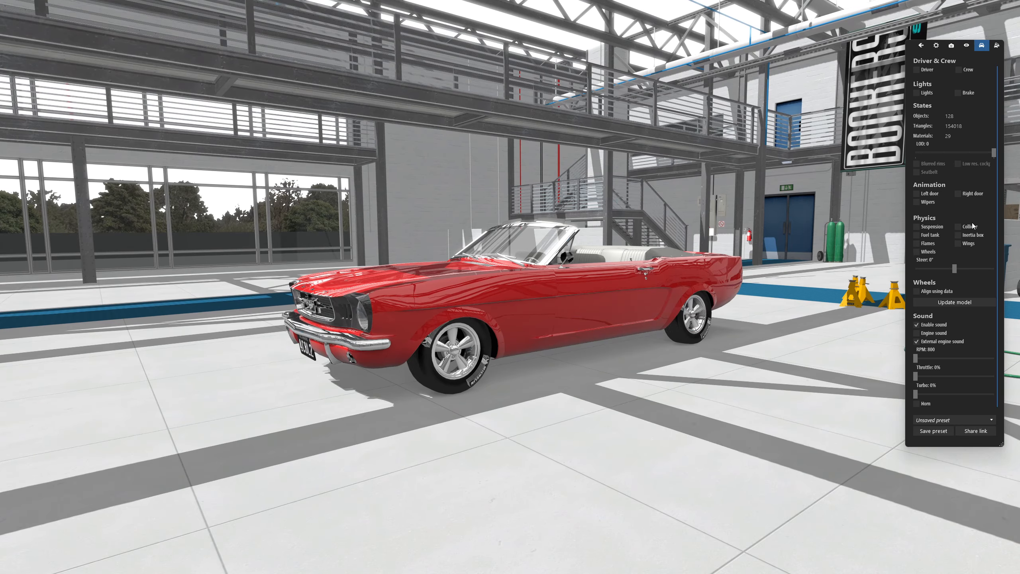
pyautogui.click(977, 225)
pyautogui.moveTo(685, 280); pyautogui.dragTo(566, 367)
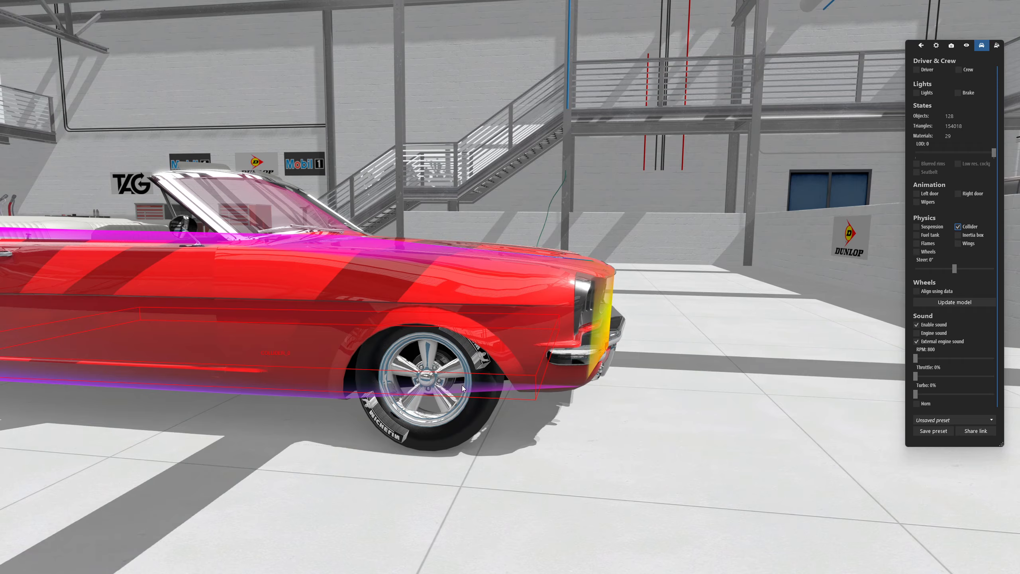
pyautogui.moveTo(463, 385); pyautogui.dragTo(479, 353)
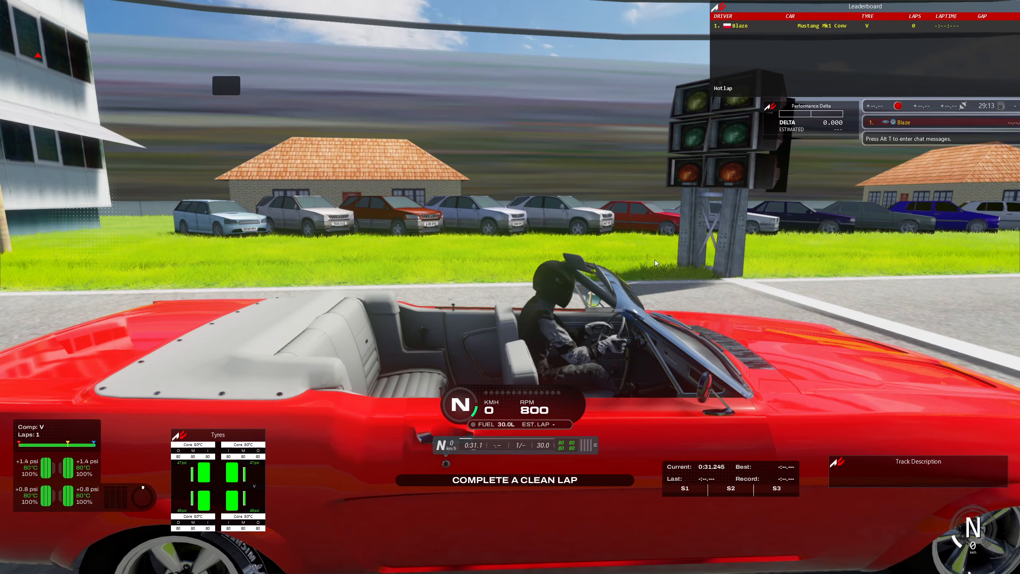
# - In the Assetto Corsa session, switch to a cleaner app desktop and close the Objects Inspector
pyautogui.moveTo(396, 242); pyautogui.dragTo(451, 256)
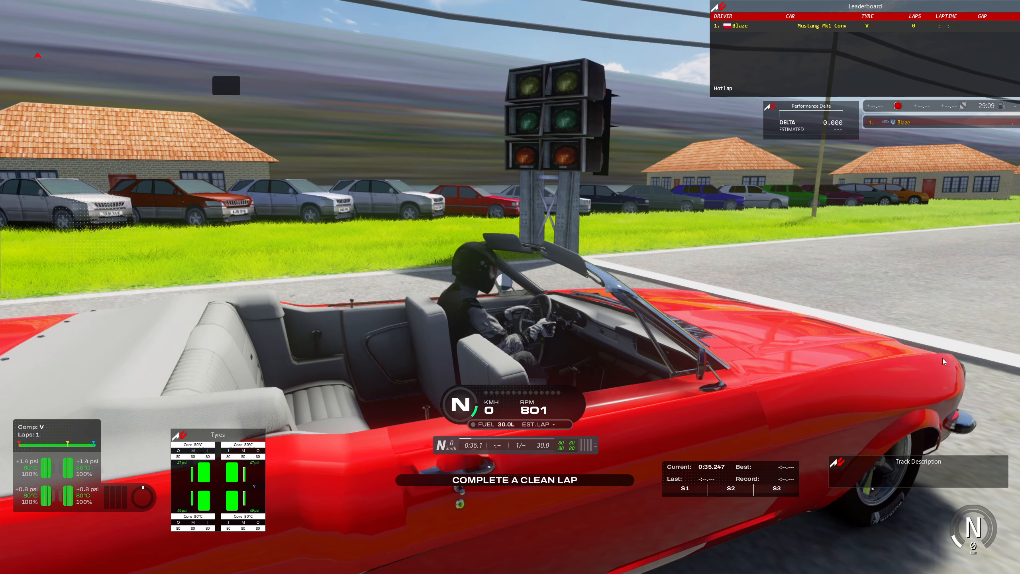
pyautogui.moveTo(927, 569)
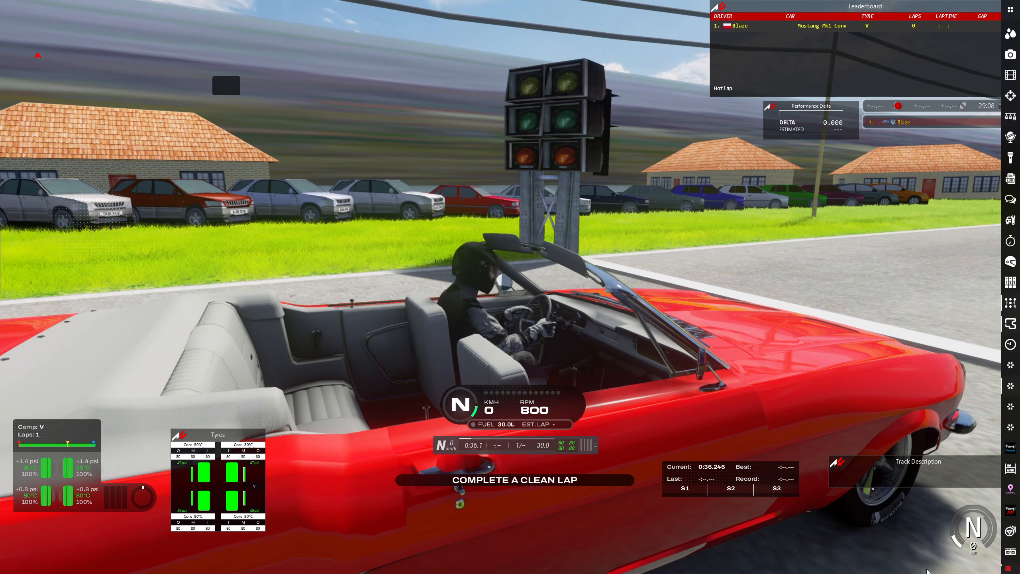
pyautogui.click(1010, 566)
pyautogui.click(298, 39)
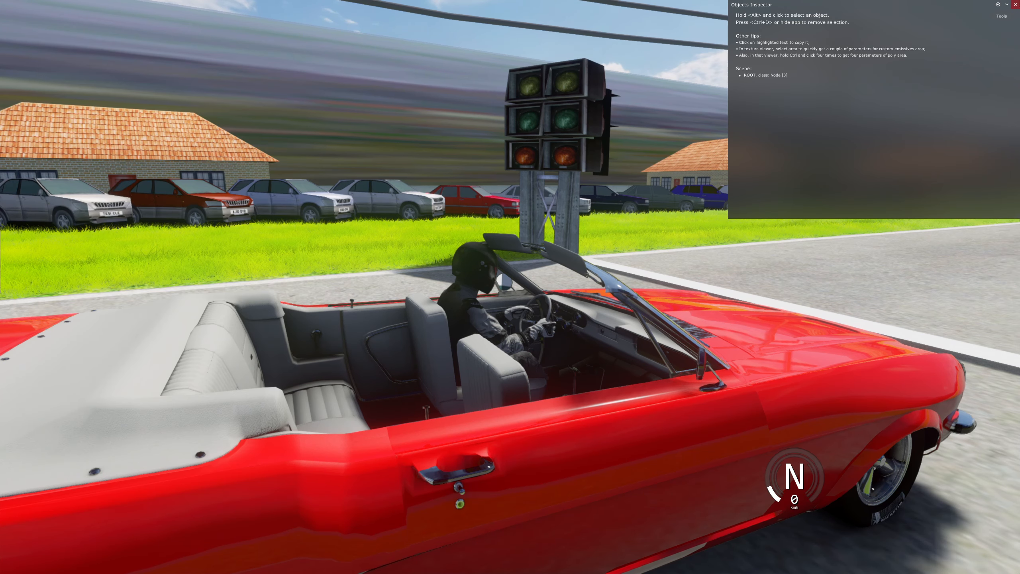
pyautogui.click(1015, 4)
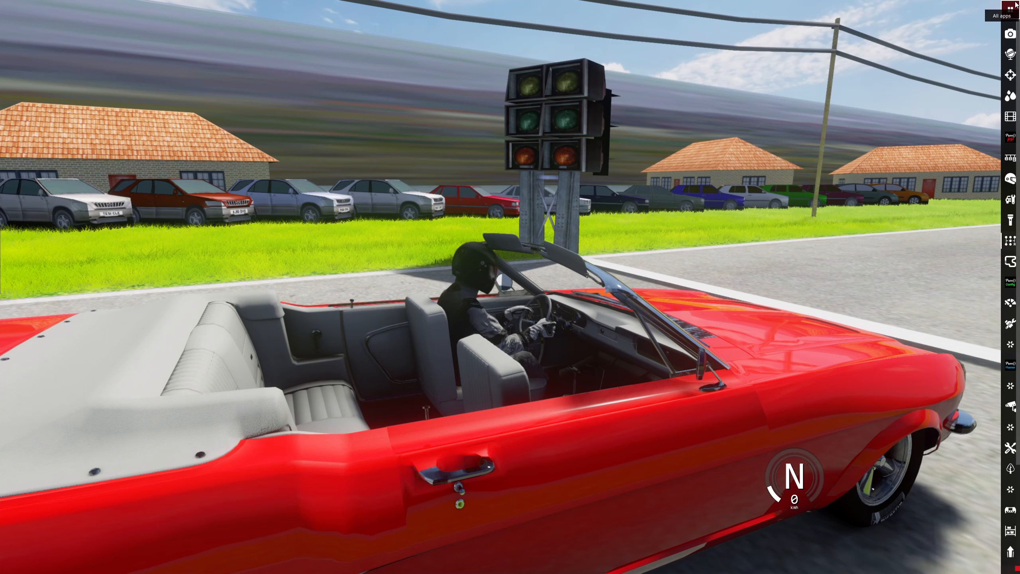
# - Search the in-game apps for "camera" and open both the Camera Editor and Onboard Settings
pyautogui.click(1010, 10)
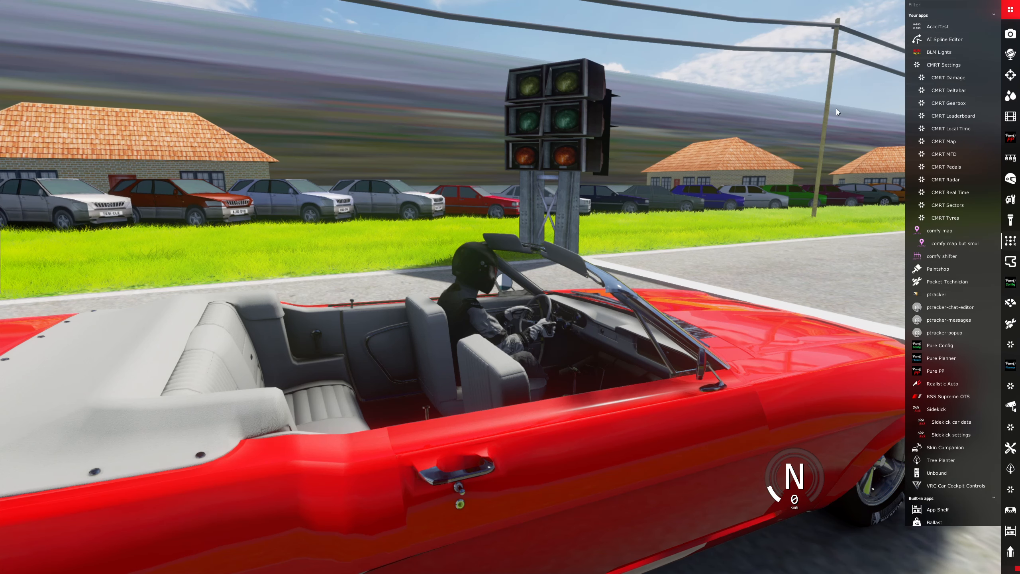
pyautogui.write('camera')
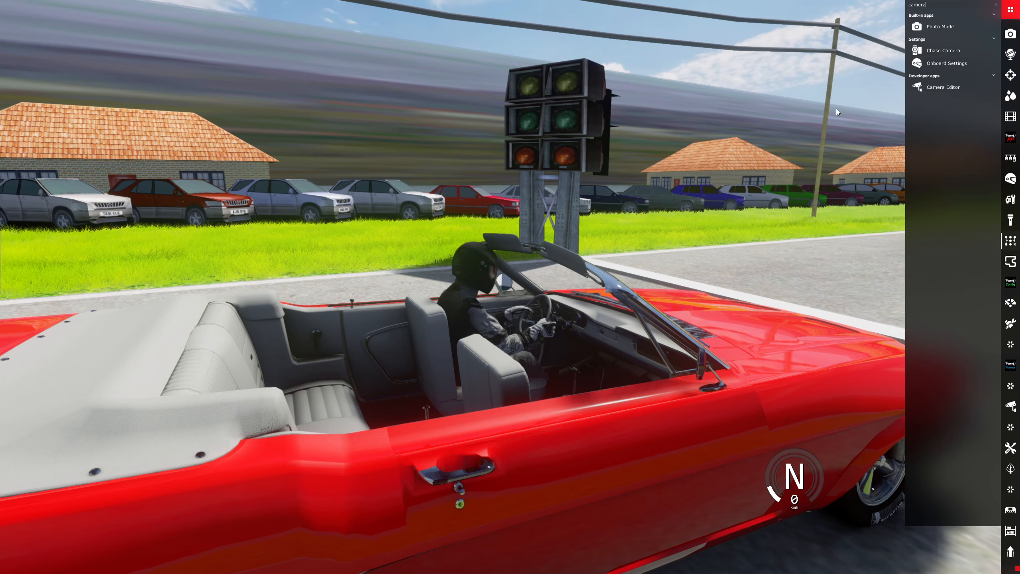
pyautogui.click(967, 91)
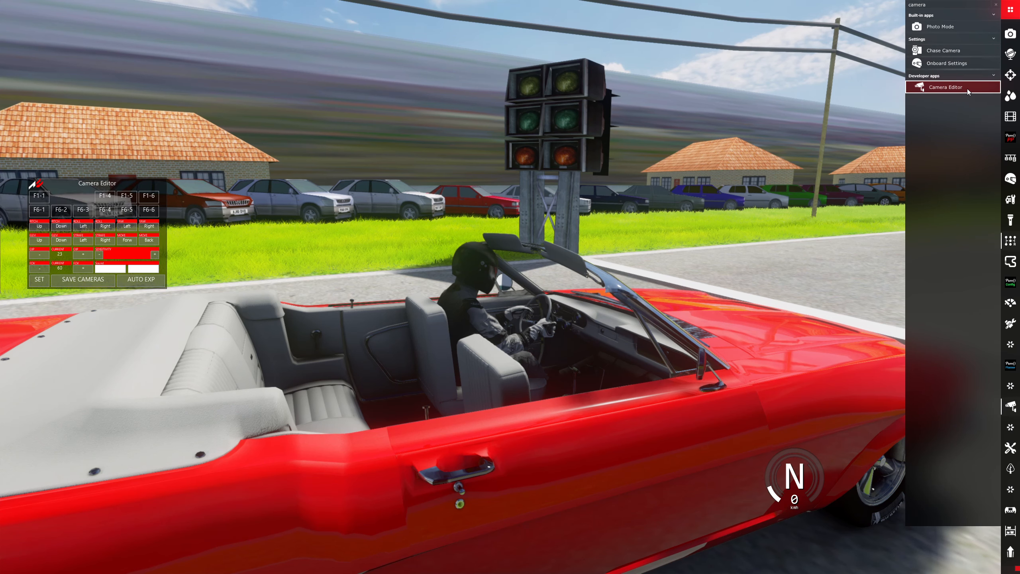
pyautogui.click(977, 65)
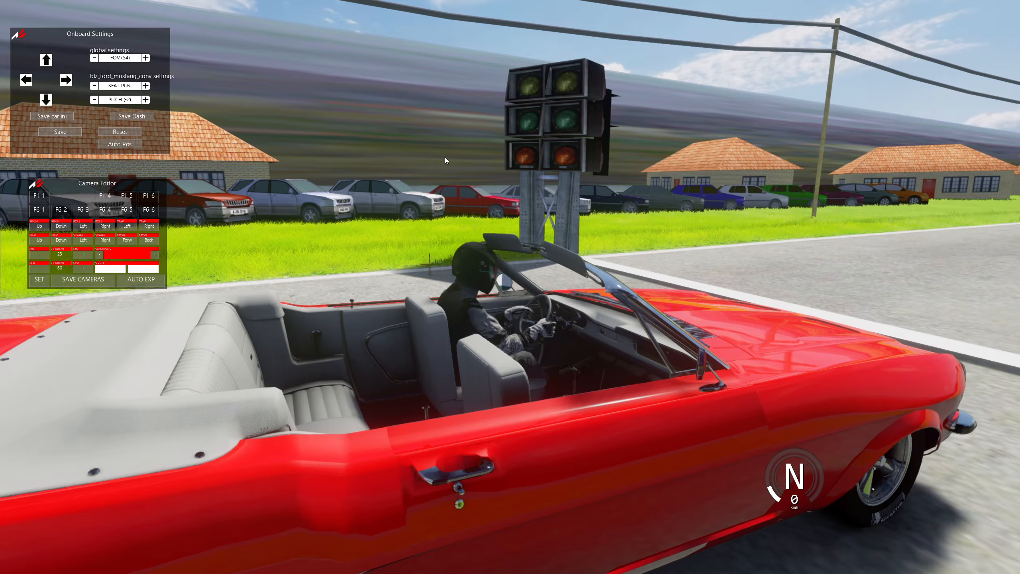
# - Cycle to the cockpit view and set the driver's eye position automatically in Onboard Settings
pyautogui.press('F1')
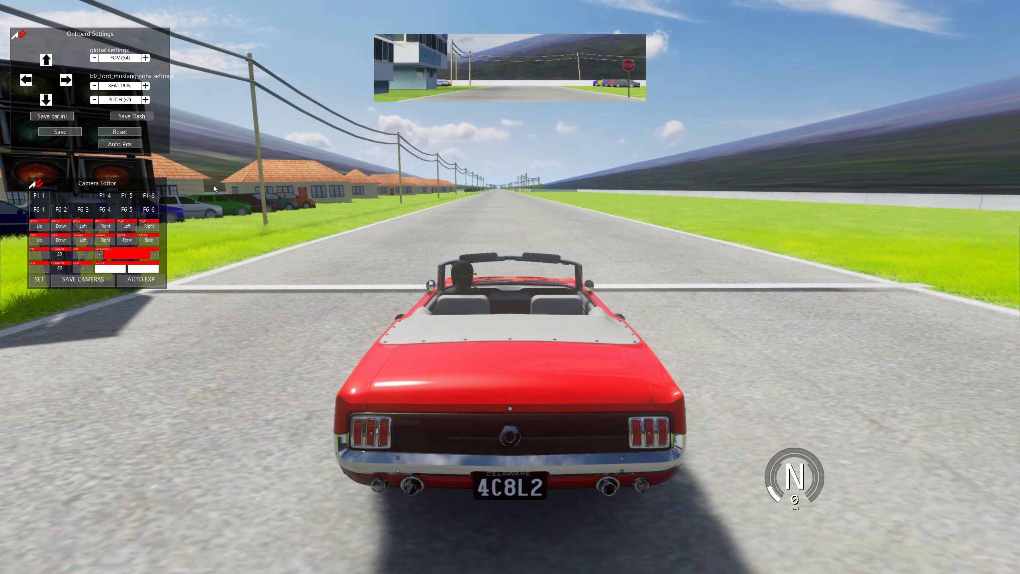
pyautogui.press('F1')
pyautogui.press('F1')
pyautogui.press('F1')
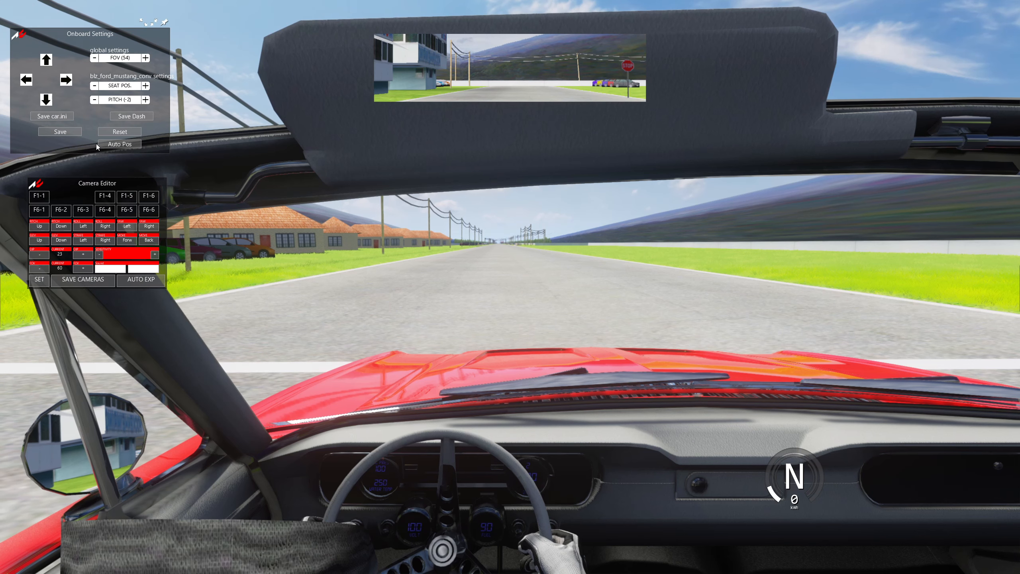
pyautogui.click(123, 145)
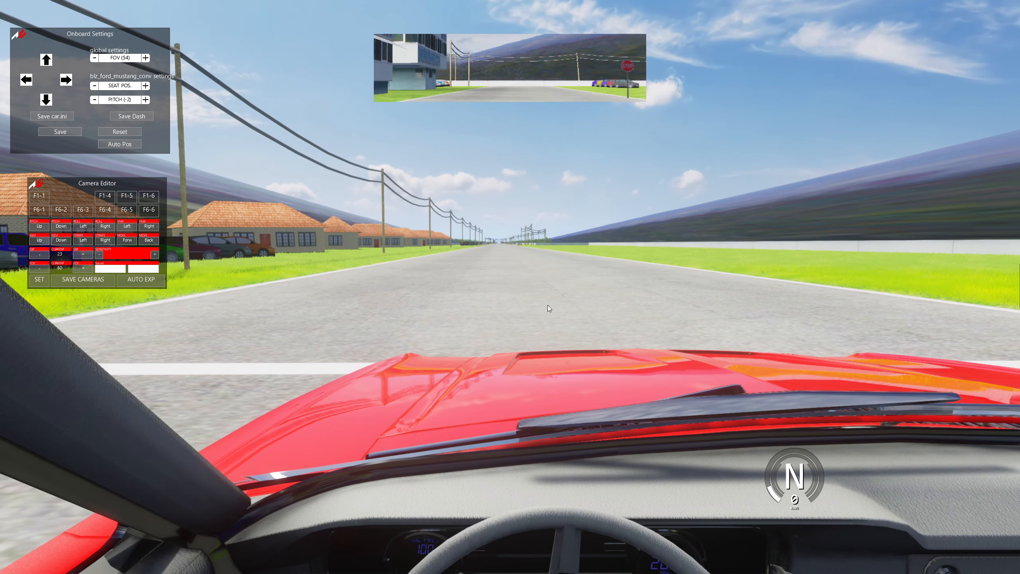
# - Move the seat position back until the steering wheel, gauges and driver's gloves are in view
pyautogui.click(95, 86)
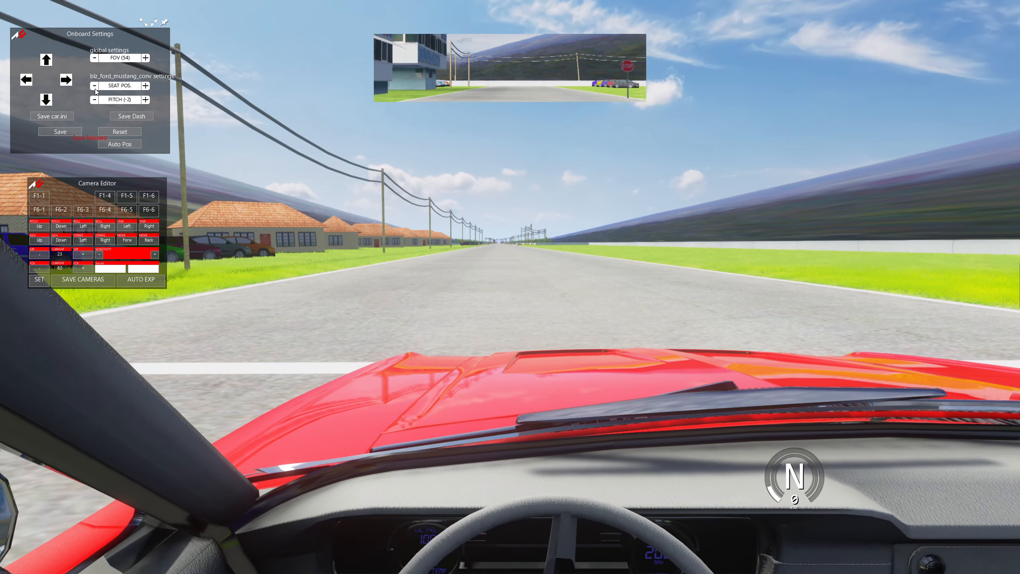
pyautogui.click(95, 89)
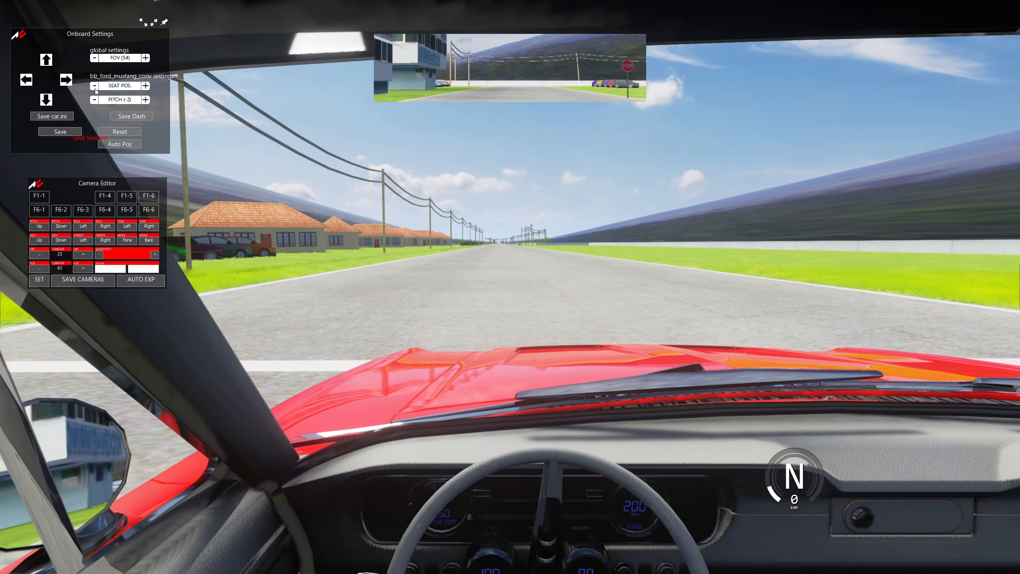
pyautogui.click(95, 88)
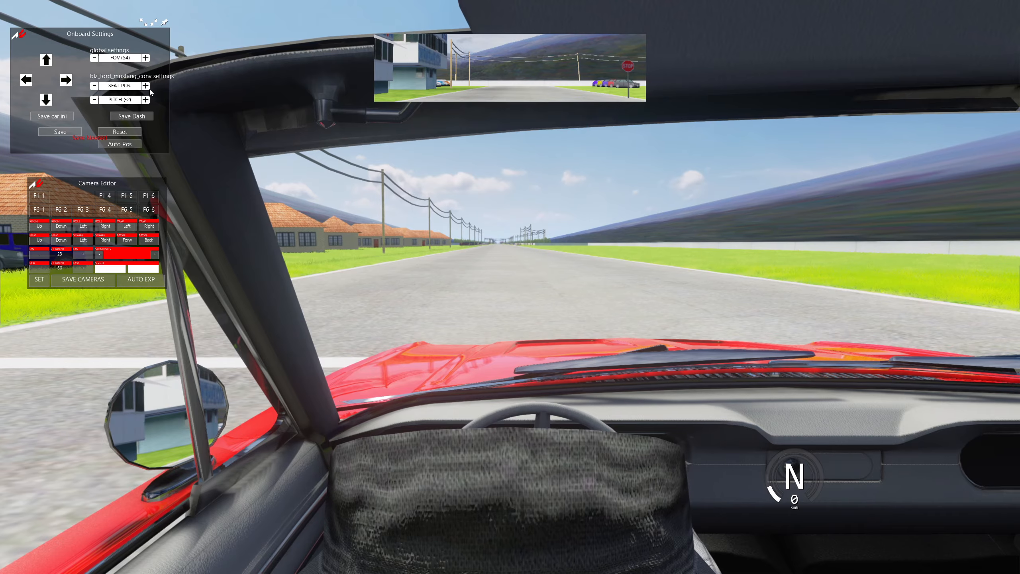
pyautogui.click(147, 88)
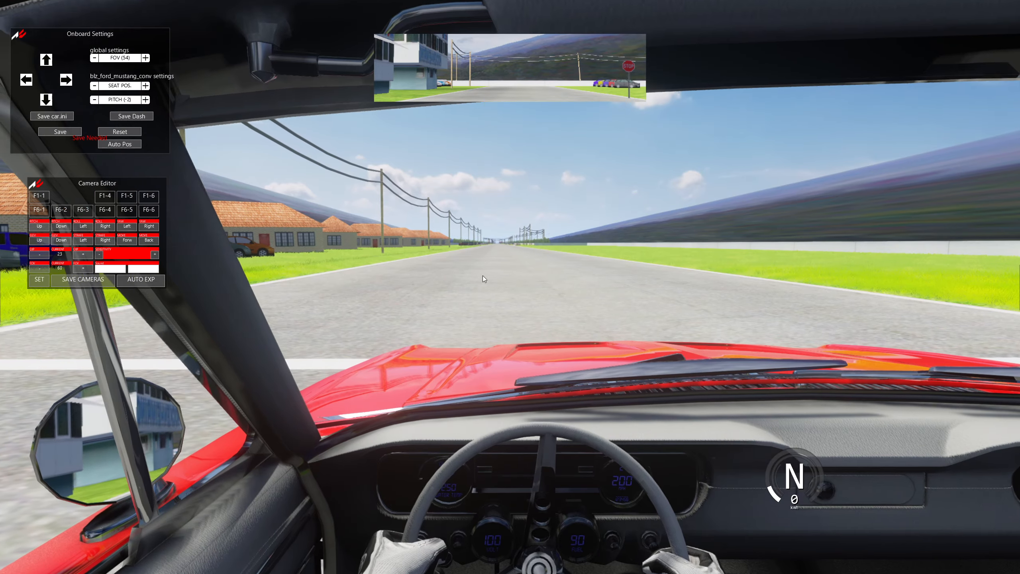
pyautogui.press('F7')
pyautogui.moveTo(483, 276); pyautogui.dragTo(727, 323)
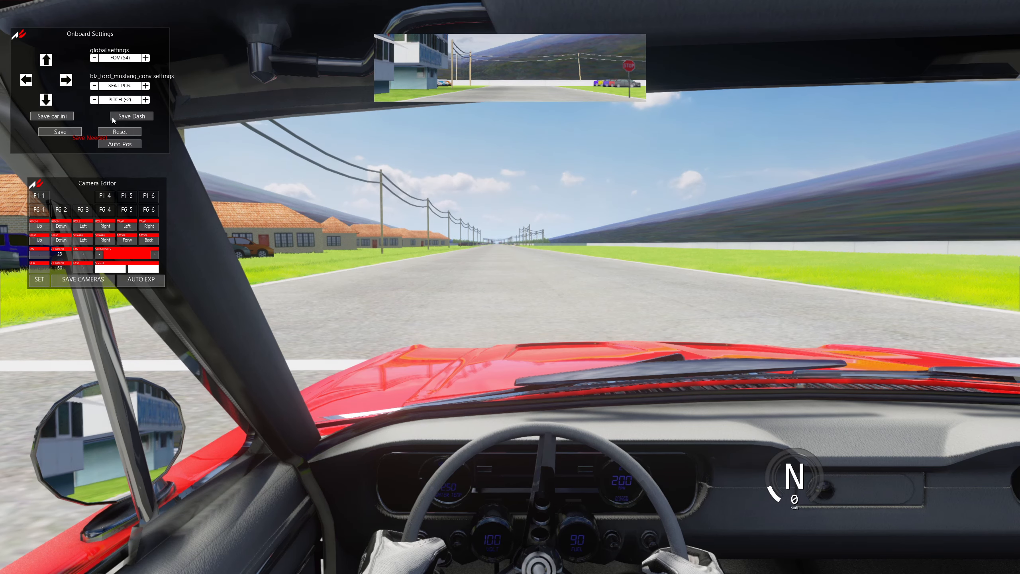
# - Nudge the driver's eye position right, fine-tune its height, and save it, including to car.ini
pyautogui.click(67, 80)
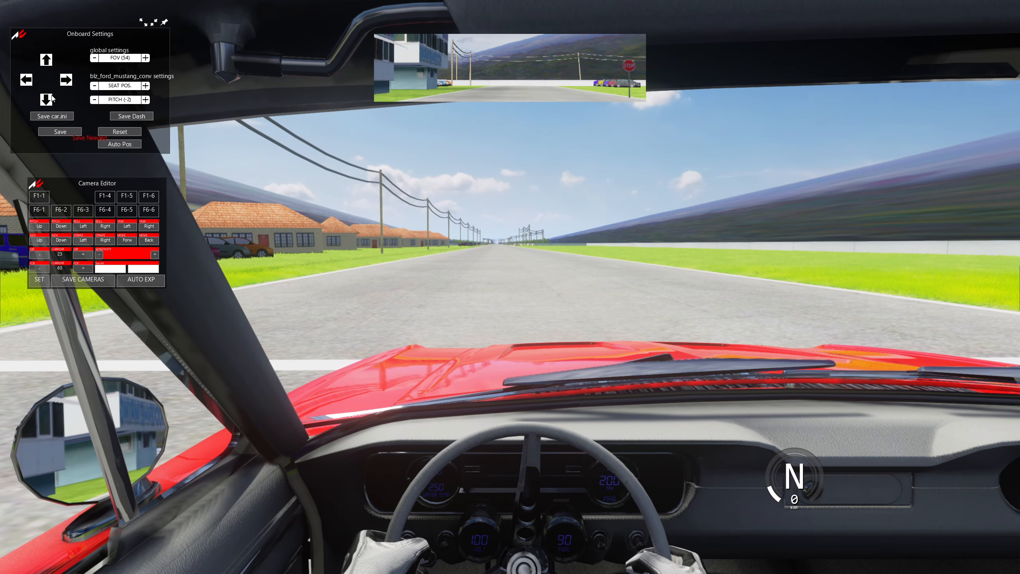
pyautogui.click(51, 99)
pyautogui.click(45, 101)
pyautogui.click(48, 62)
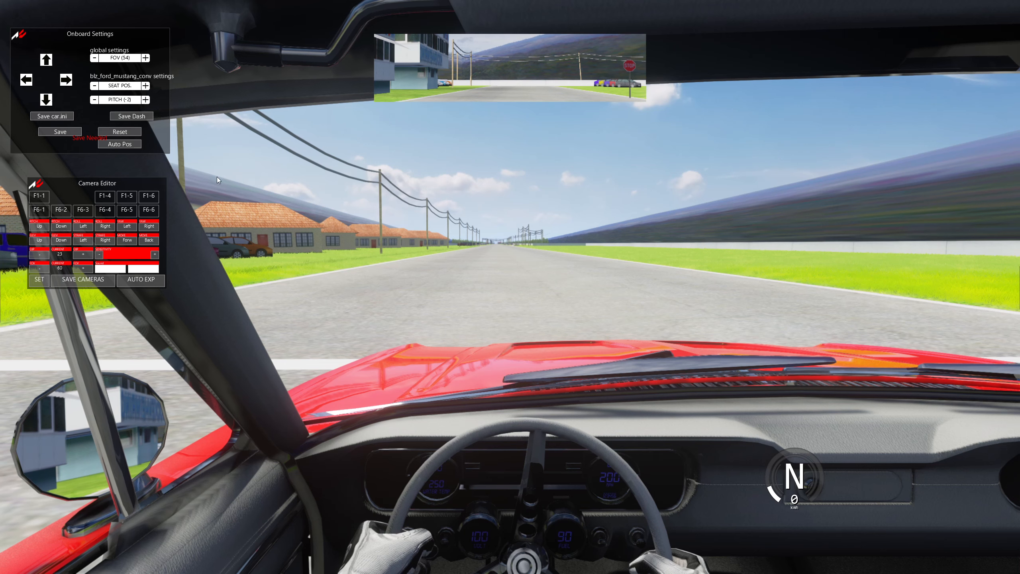
pyautogui.click(64, 132)
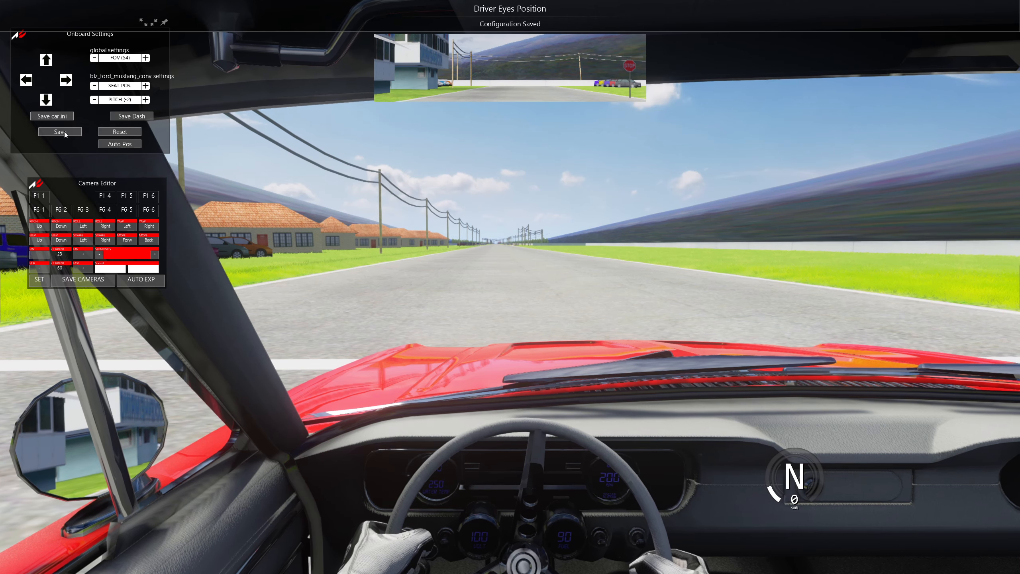
pyautogui.click(59, 116)
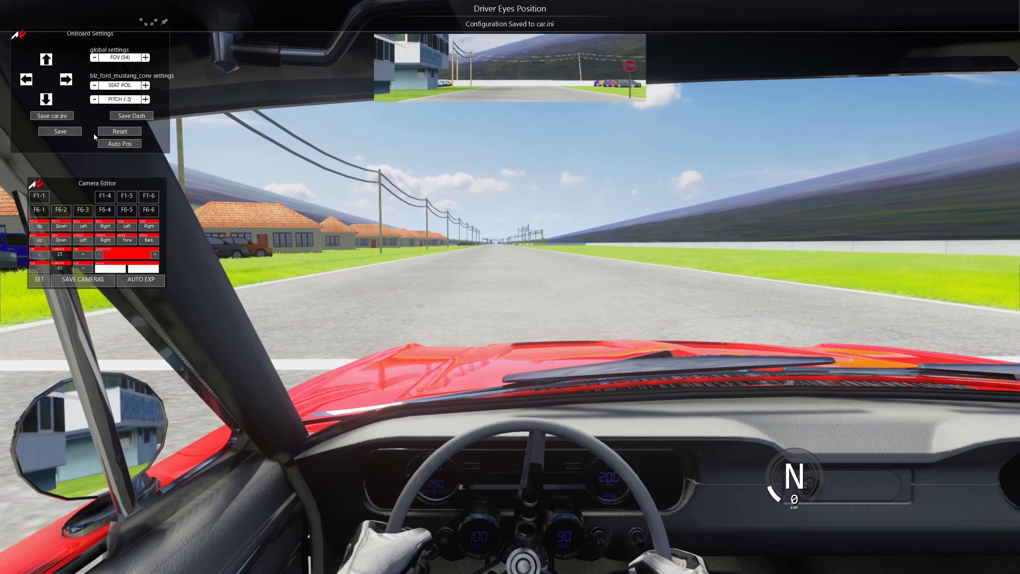
# - Lower the eye position and move the seat forward for a closer dashboard view
pyautogui.click(44, 100)
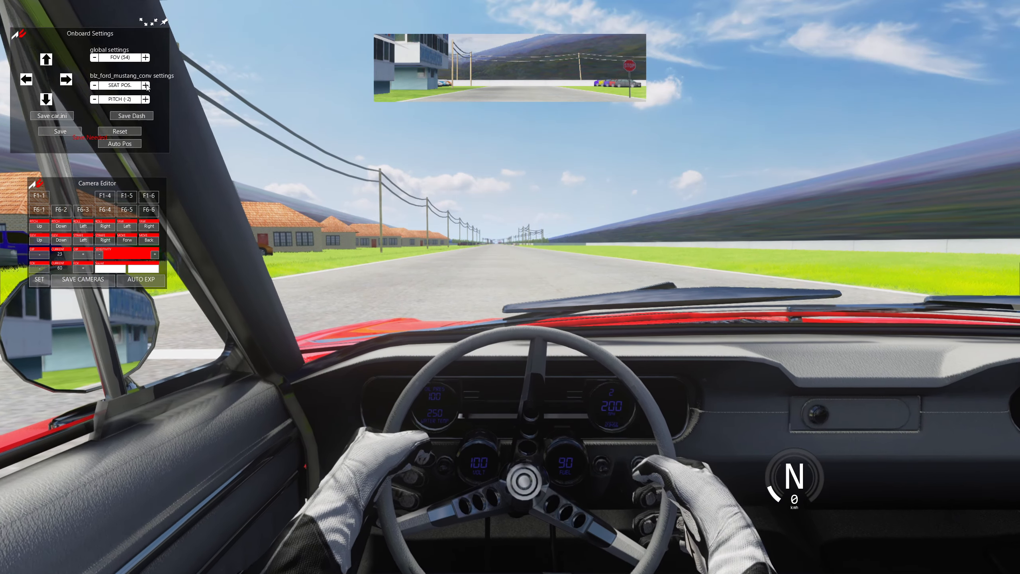
pyautogui.click(145, 86)
pyautogui.click(147, 86)
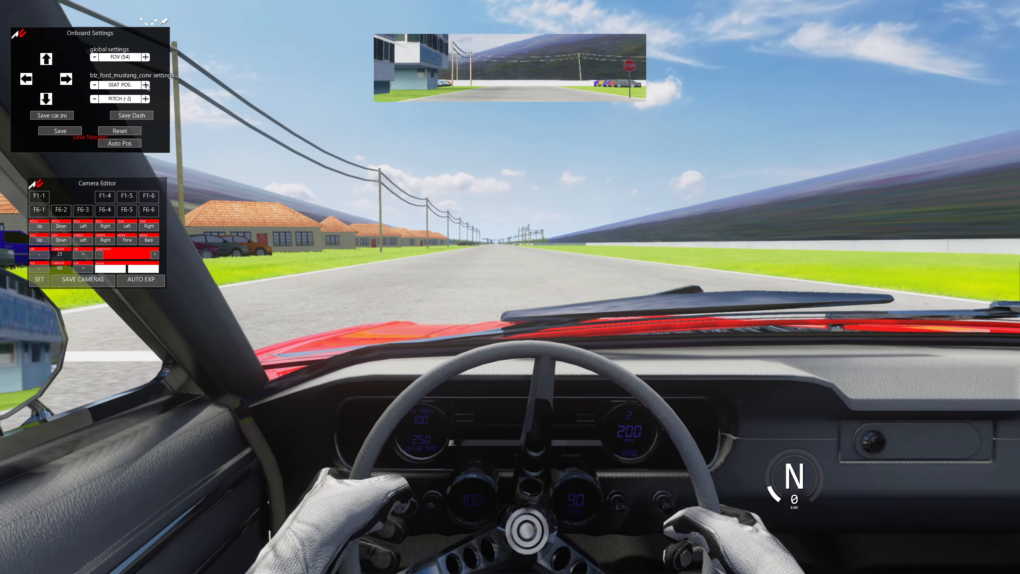
pyautogui.click(147, 85)
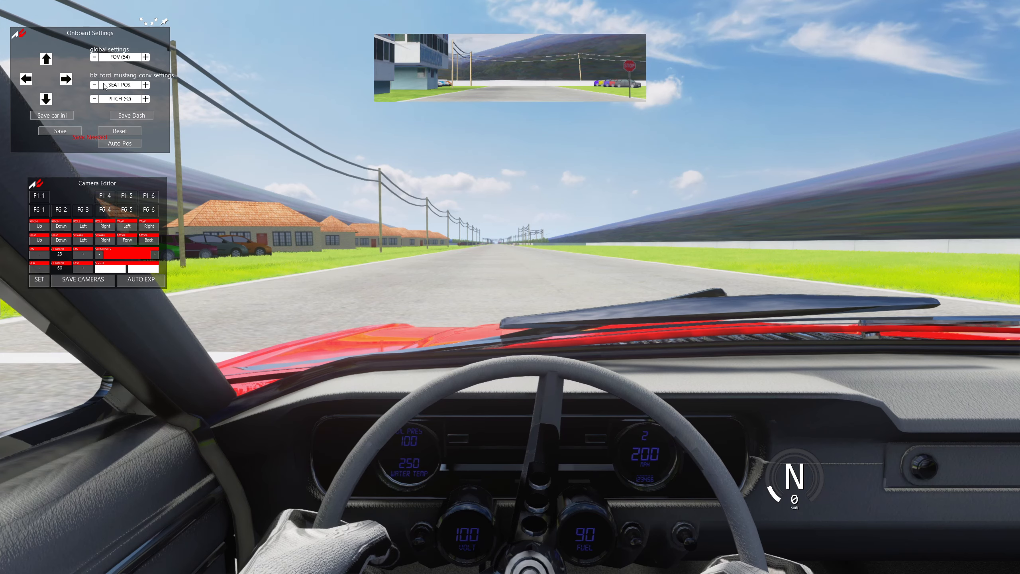
# - Fine-tune the height of the dashboard view and save it as the dash camera position
pyautogui.click(47, 58)
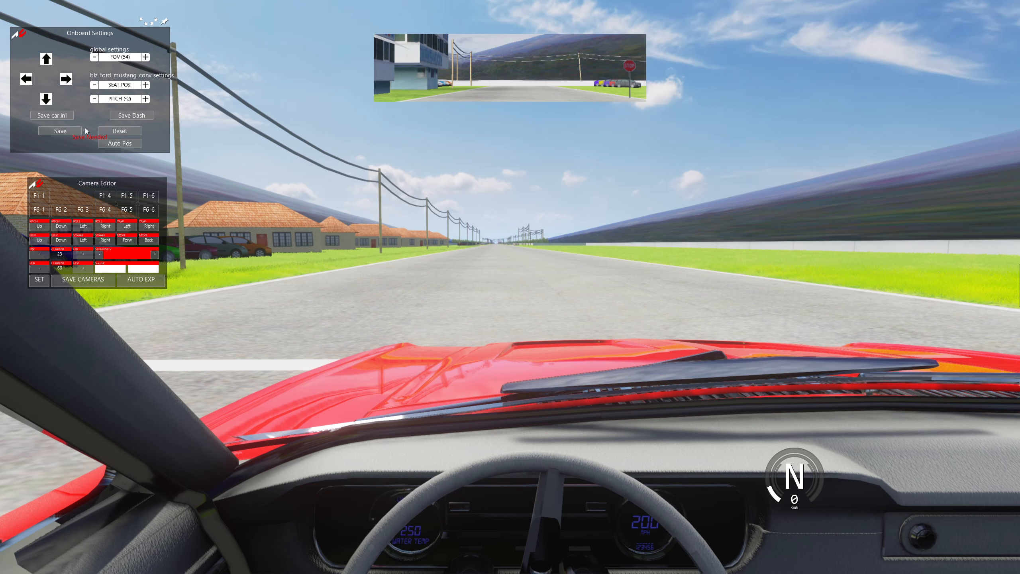
pyautogui.click(46, 99)
pyautogui.click(46, 99)
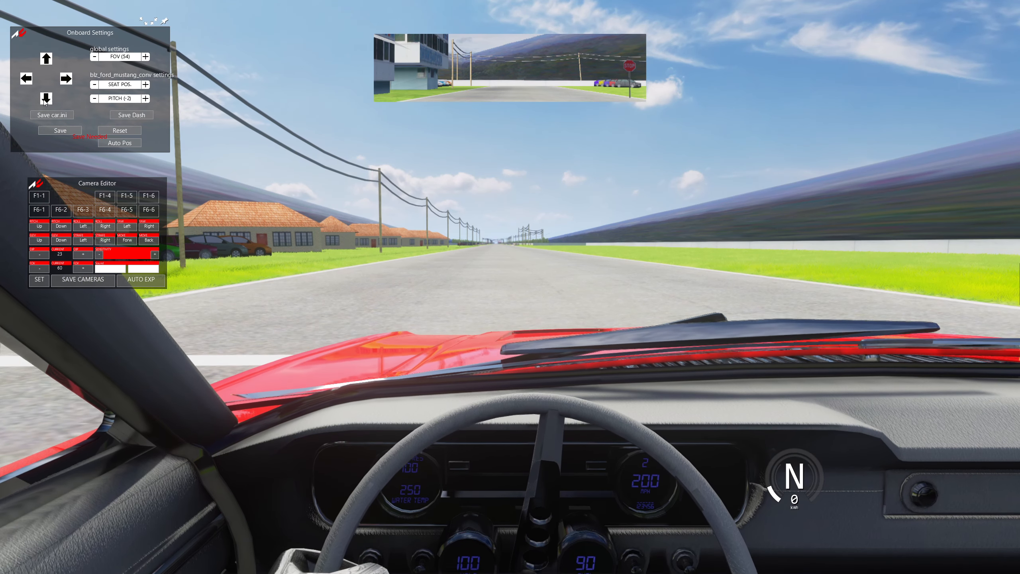
pyautogui.click(45, 99)
pyautogui.click(46, 59)
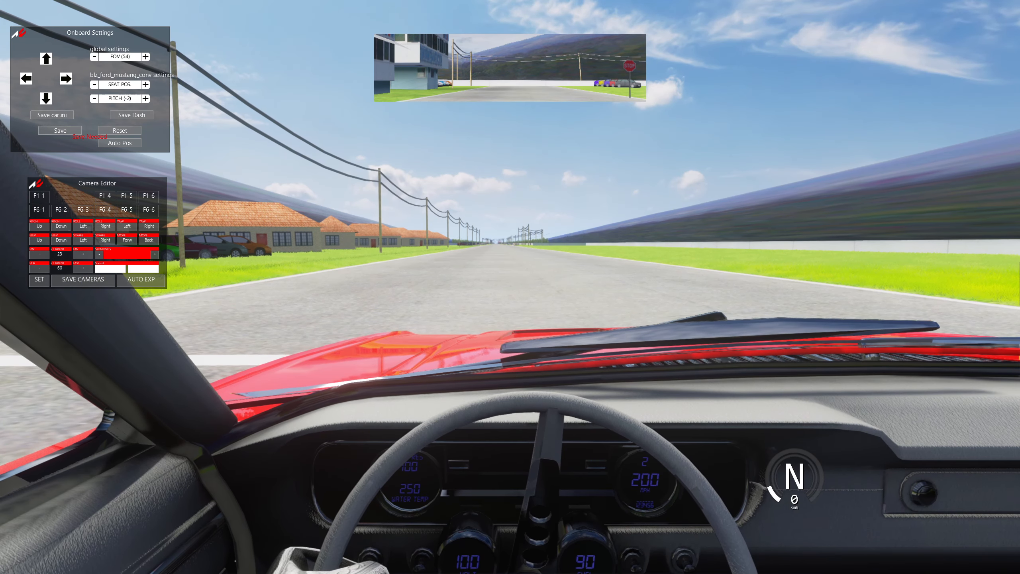
pyautogui.click(126, 115)
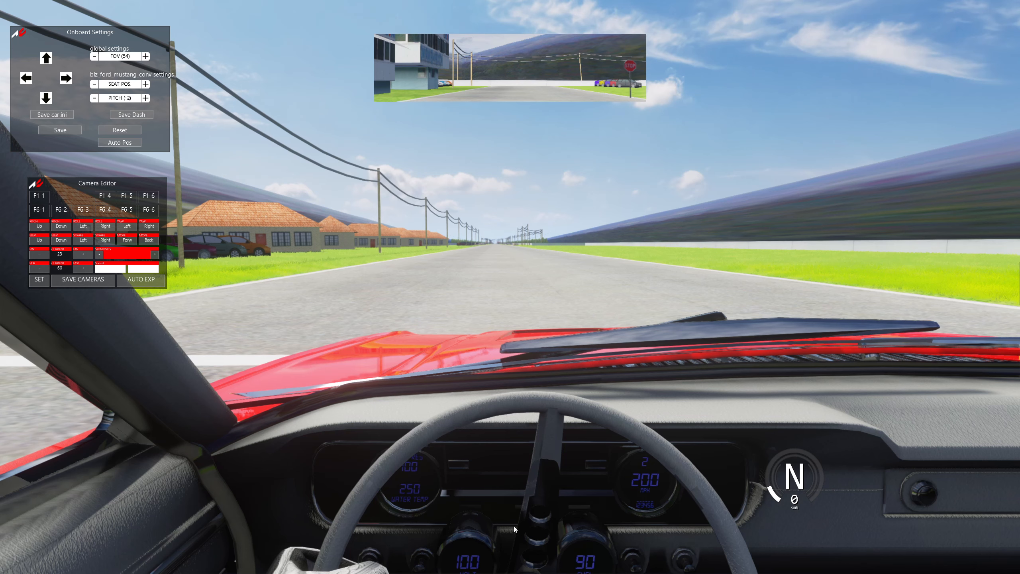
# - Raise the eye position slightly, preview the F6-1 onboard camera, and reposition the Camera Editor window
pyautogui.click(50, 64)
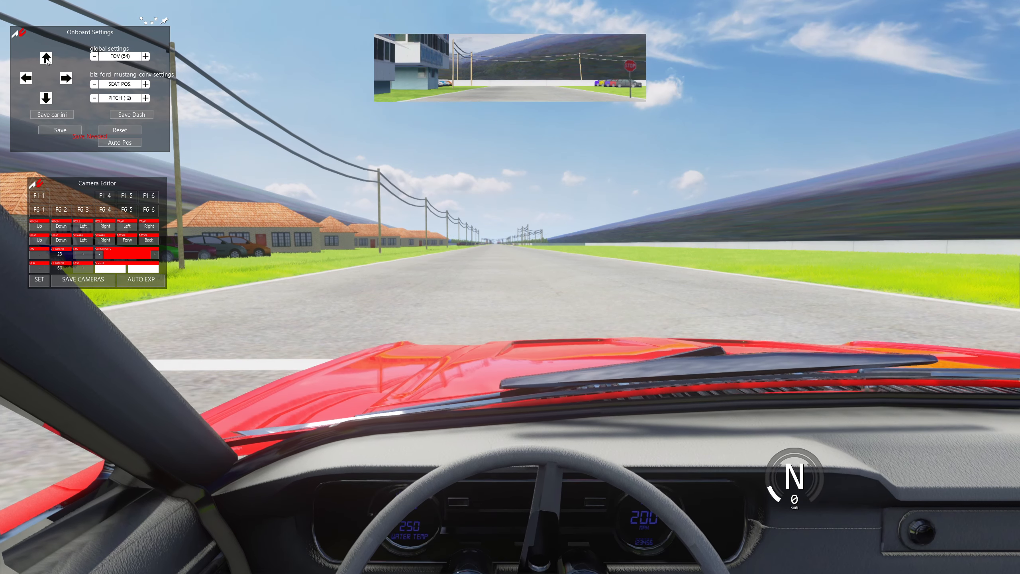
pyautogui.press('F1')
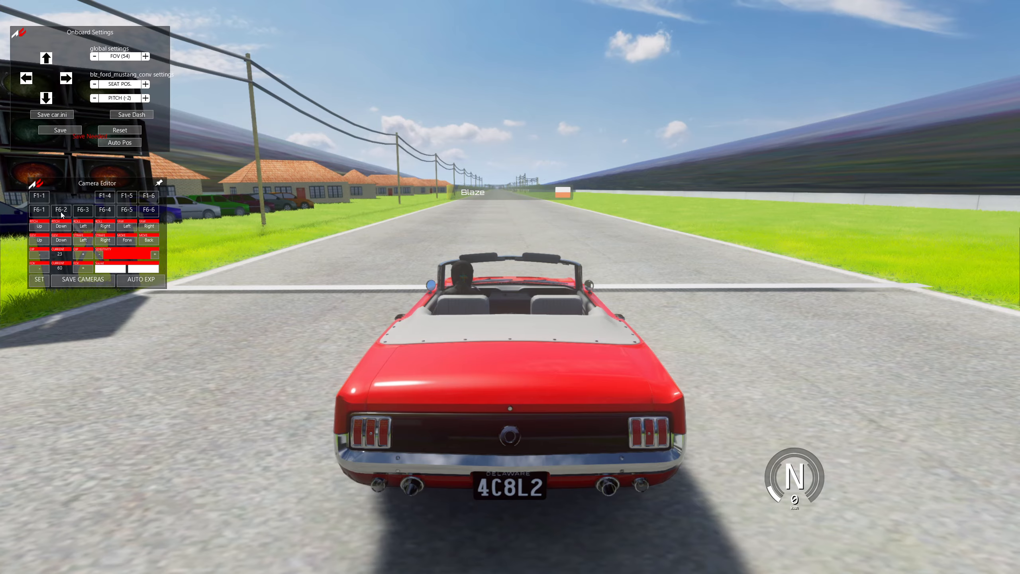
pyautogui.click(44, 213)
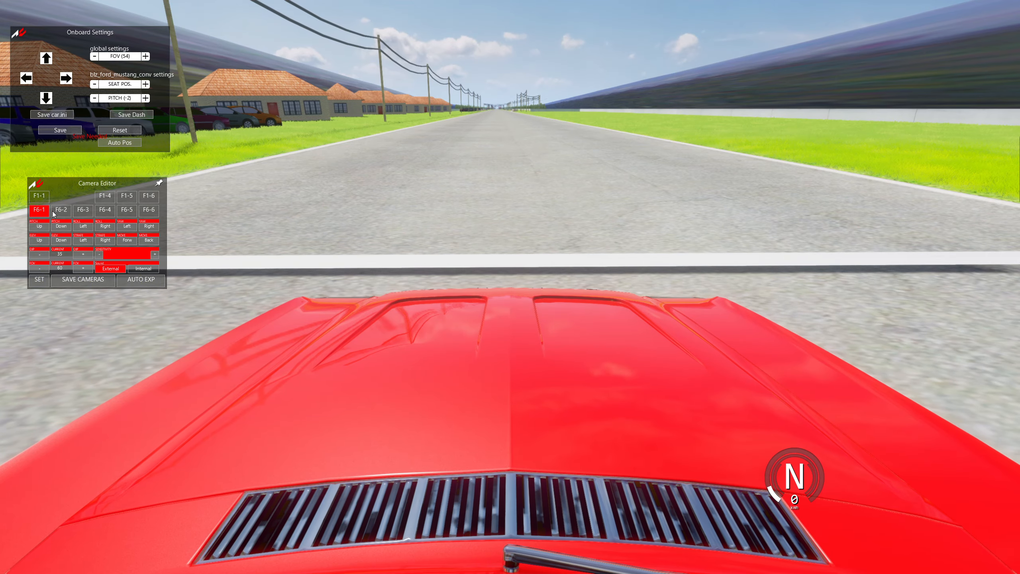
pyautogui.click(54, 211)
pyautogui.click(47, 213)
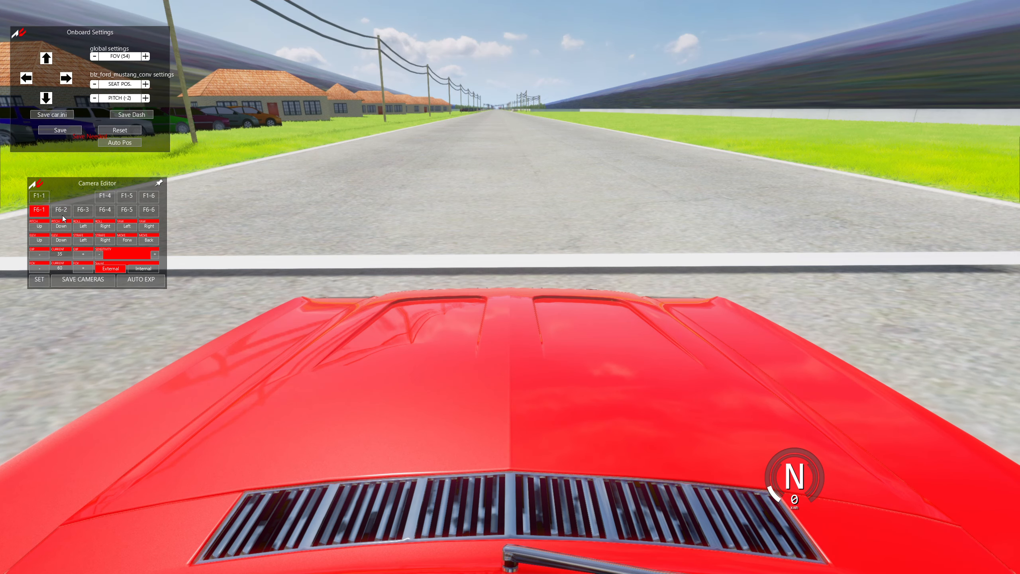
pyautogui.moveTo(94, 182); pyautogui.dragTo(81, 178)
pyautogui.press('F1')
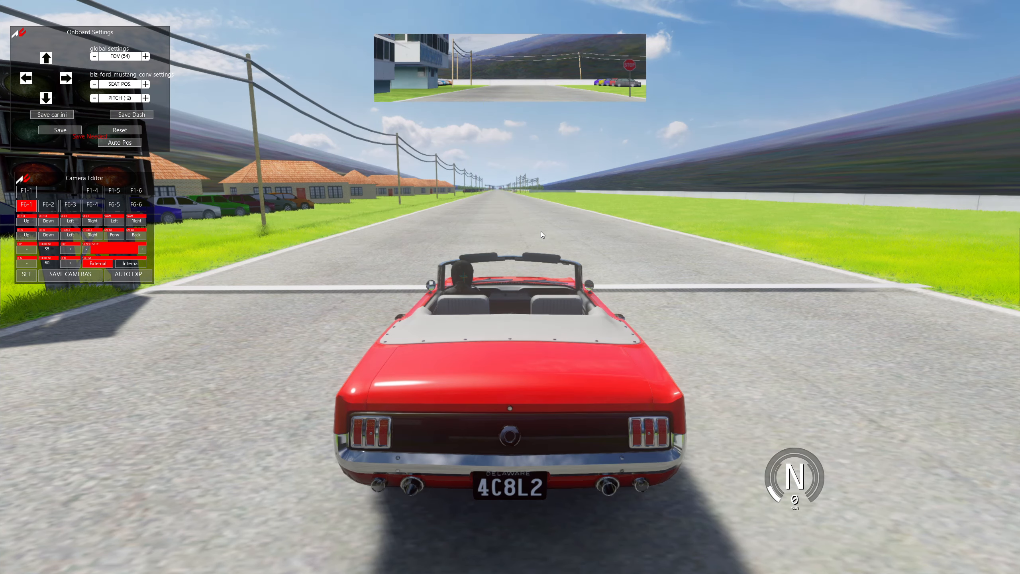
# - Preview the onboard cameras and the chase view, and turn off the driver names display
pyautogui.press('F1')
pyautogui.press('F6')
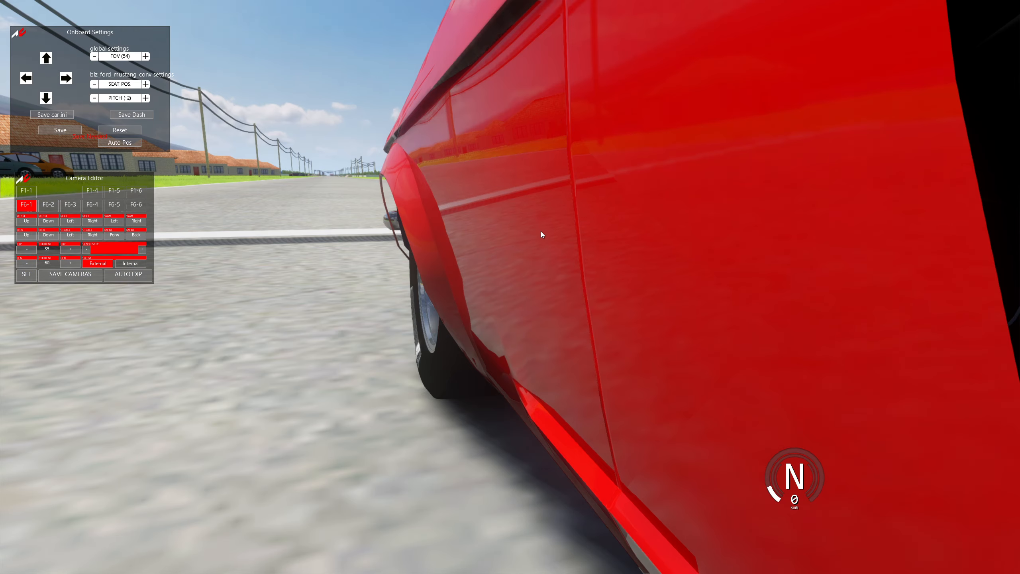
pyautogui.press('F6')
pyautogui.press('F6')
pyautogui.press('F6')
pyautogui.press('F1')
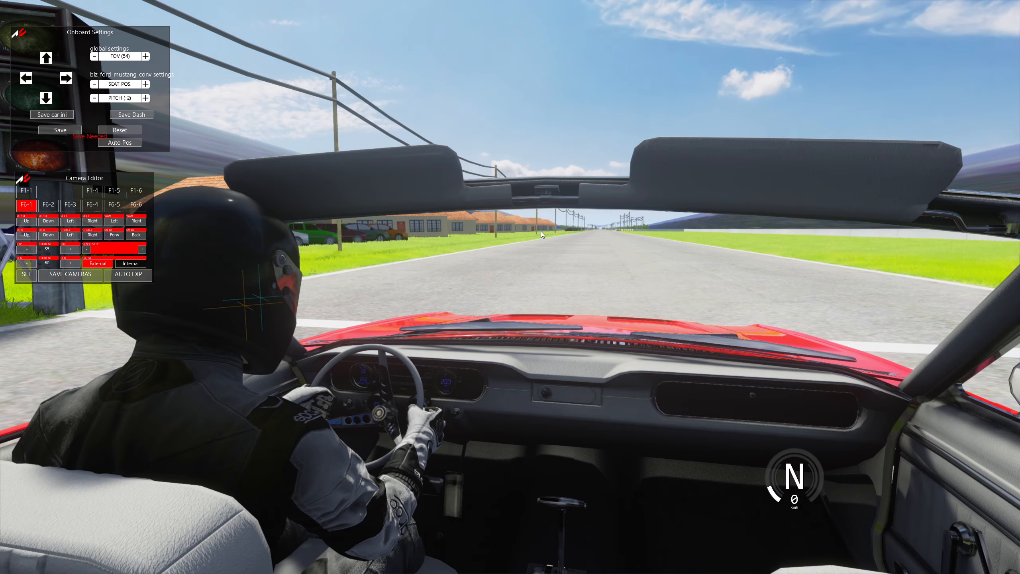
pyautogui.press('F1')
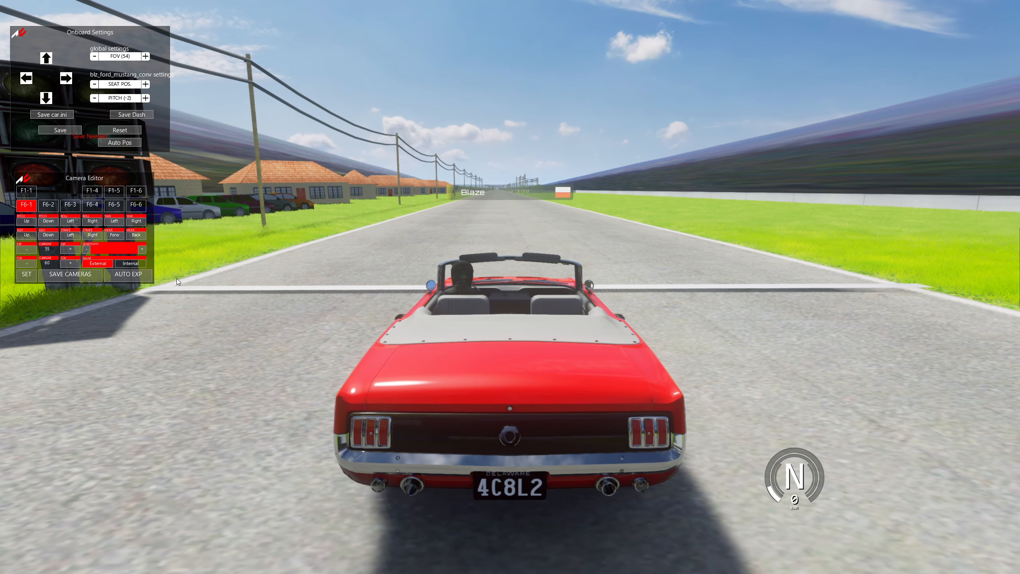
pyautogui.hotkey('ctrl', 'l')
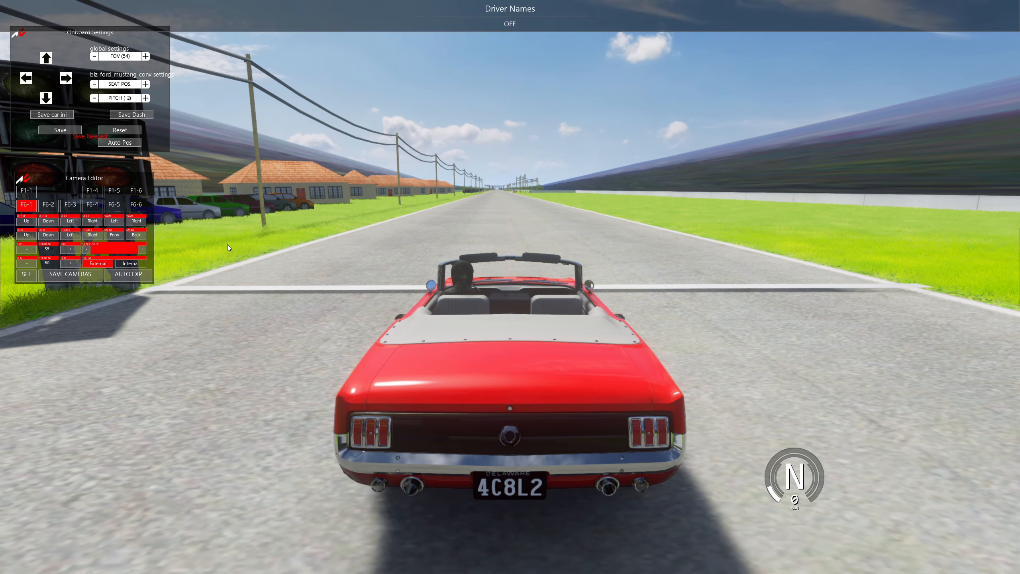
# - Tilt the F6-1 hood camera up slightly, and reposition F6-2 to look over the passenger side of the dashboard
pyautogui.click(31, 208)
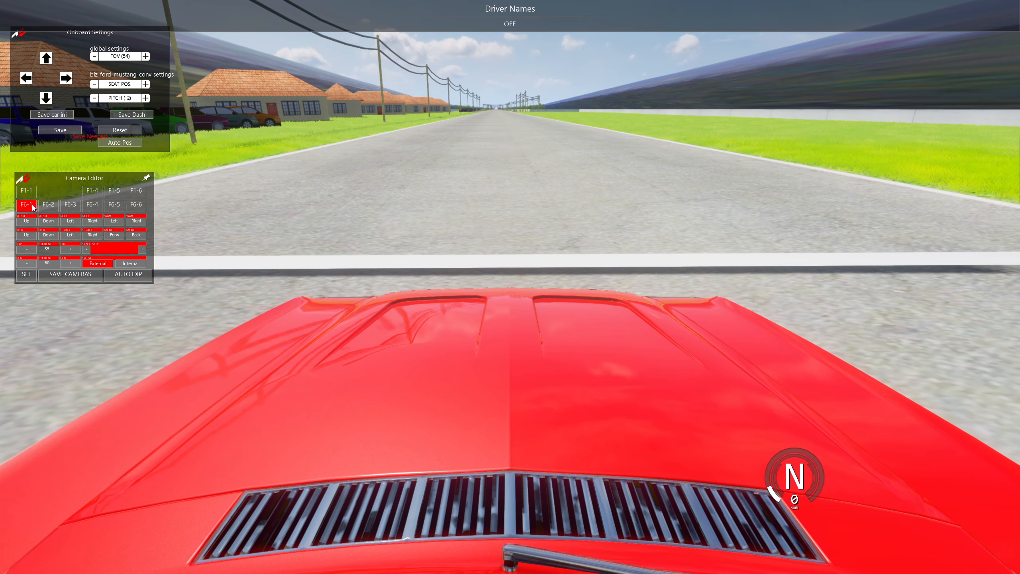
pyautogui.click(45, 224)
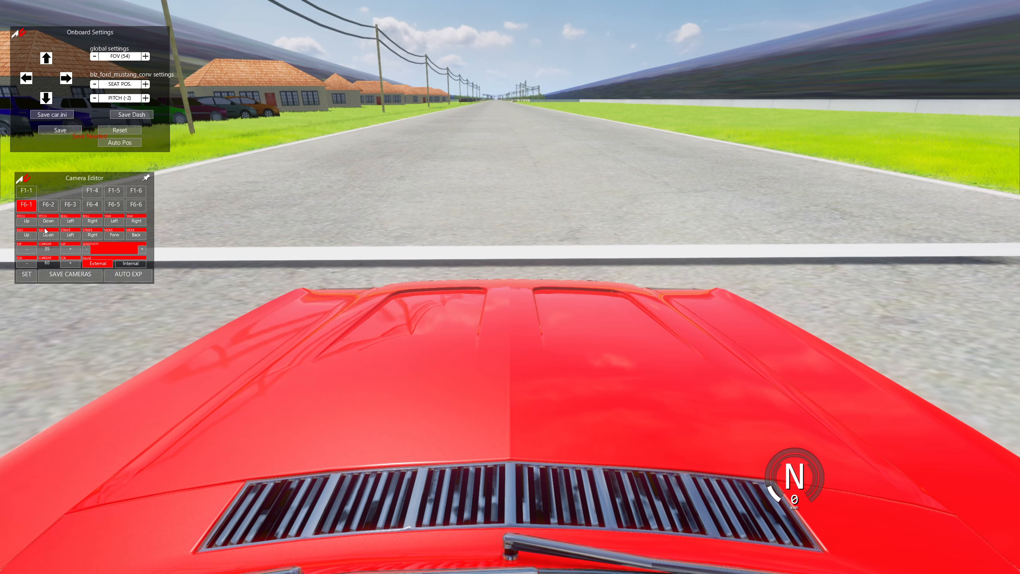
pyautogui.click(45, 232)
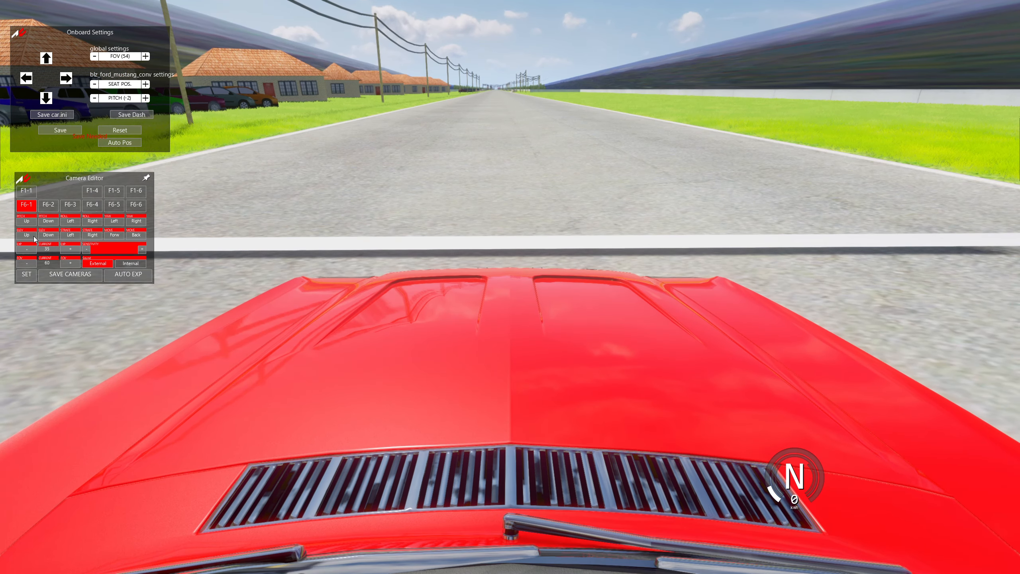
pyautogui.click(34, 223)
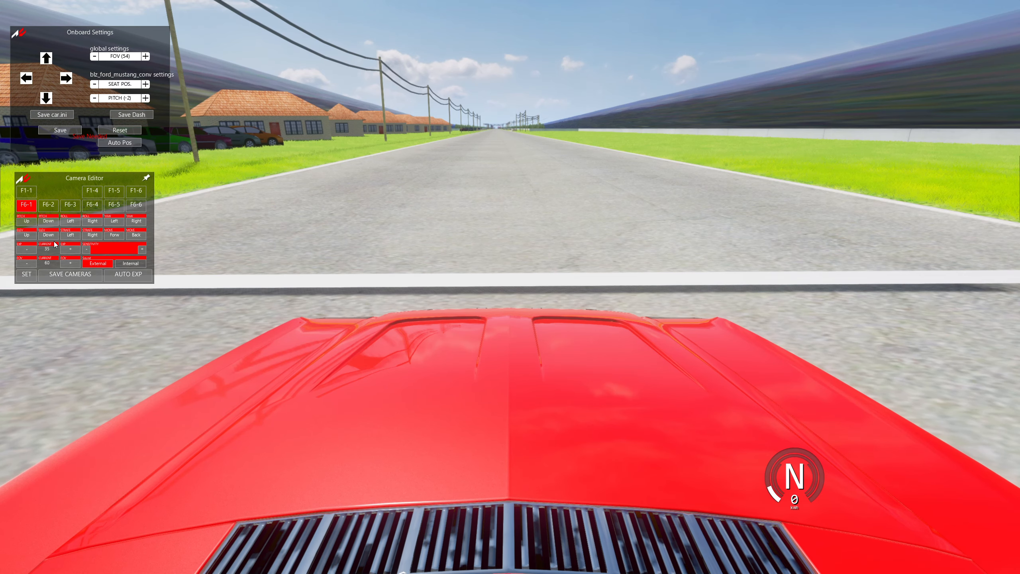
pyautogui.press('F6')
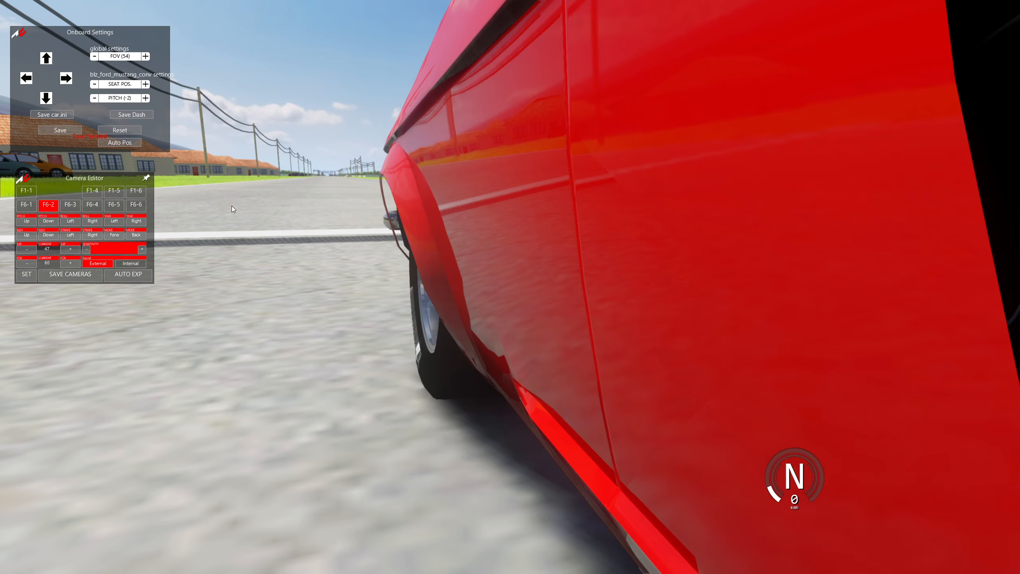
pyautogui.moveTo(429, 227); pyautogui.dragTo(314, 154)
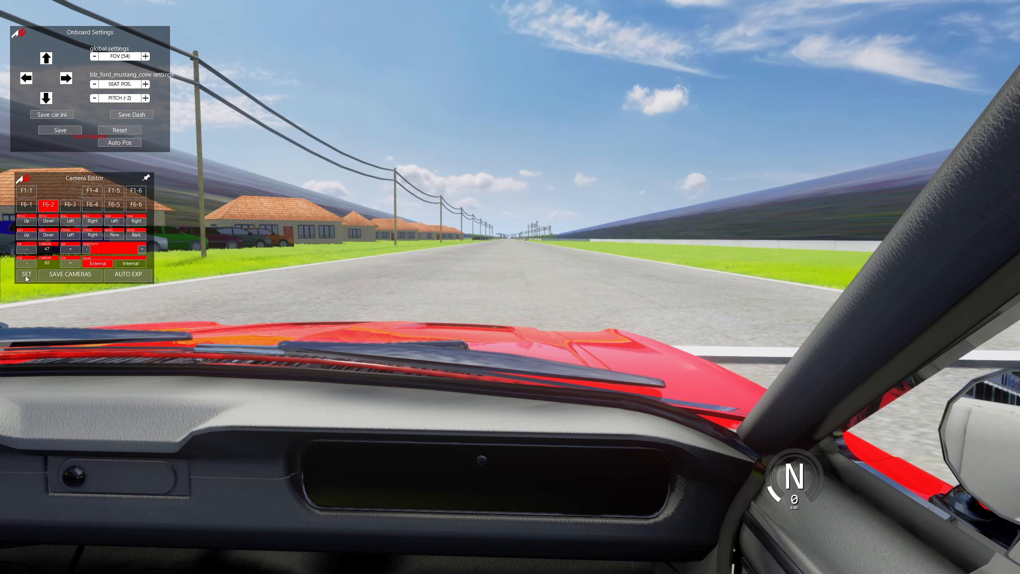
# - Reposition the F6-3 camera inside the cabin so it frames the driver and steering wheel from the passenger side, and set it
pyautogui.click(72, 206)
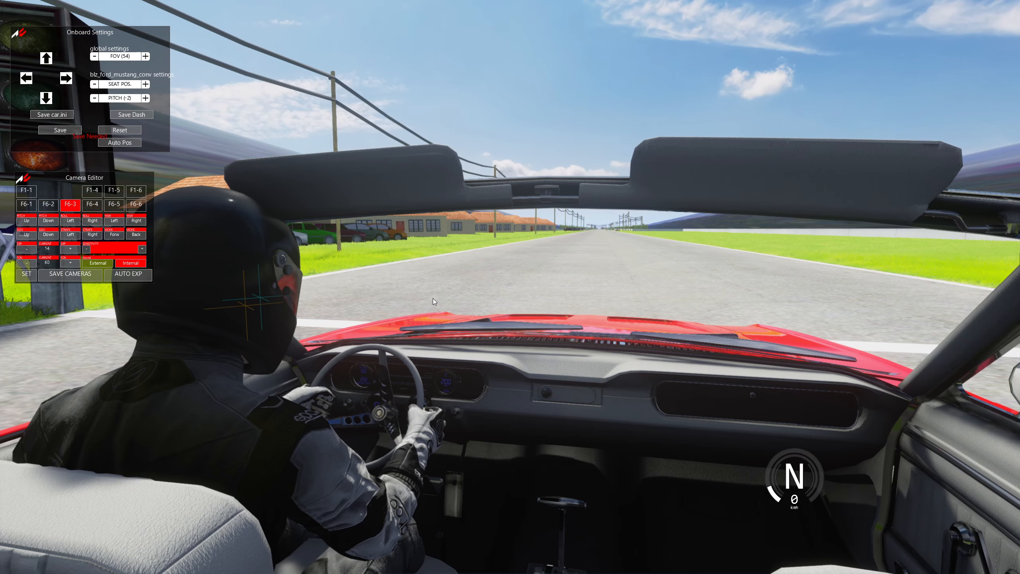
pyautogui.press('Down')
pyautogui.moveTo(511, 326); pyautogui.dragTo(228, 330)
pyautogui.press('Up')
pyautogui.press('Down')
pyautogui.press('Up')
pyautogui.press('Right')
pyautogui.press('Down')
pyautogui.press('Right')
pyautogui.press('Left')
pyautogui.press('Up')
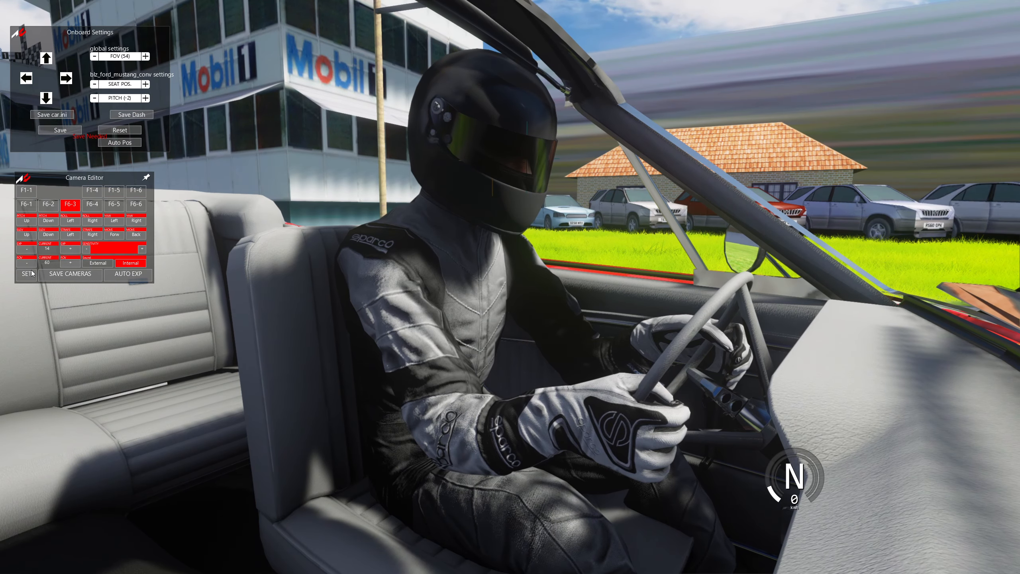
# - Check F6-3, reposition the F6-4 camera to look backward over the rear deck, and preview F6-5
pyautogui.click(73, 206)
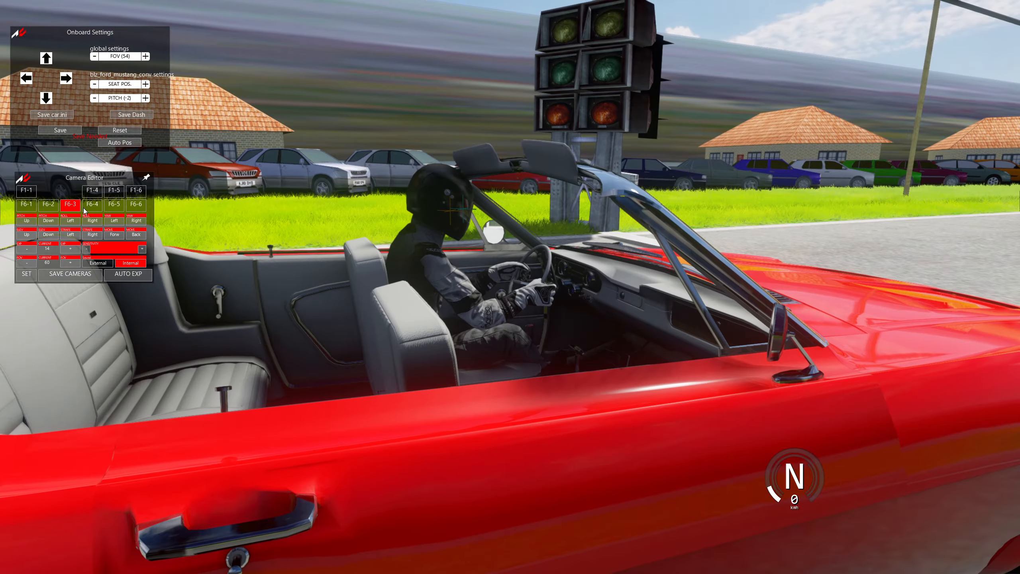
pyautogui.click(92, 205)
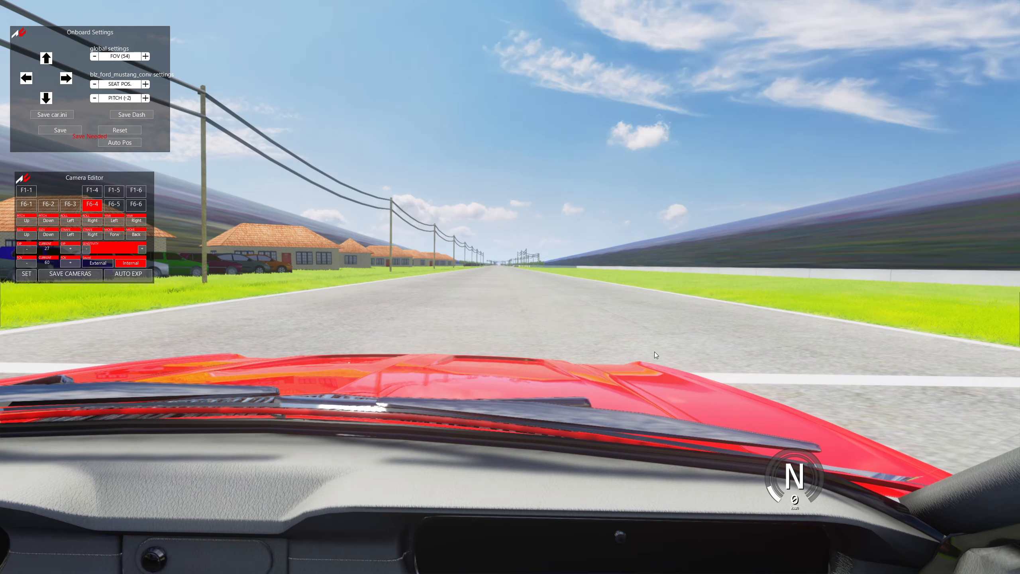
pyautogui.press('F5')
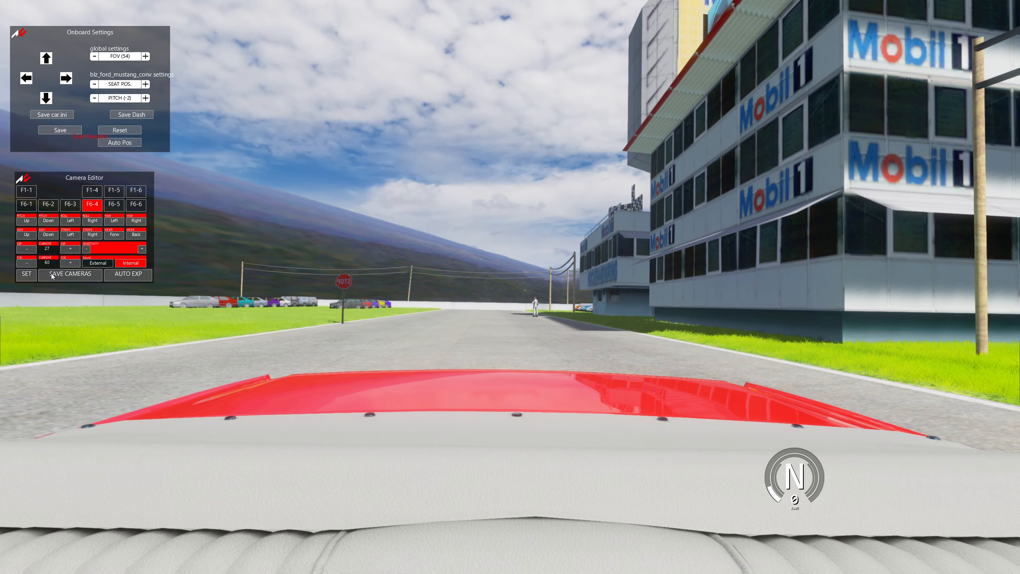
pyautogui.click(114, 205)
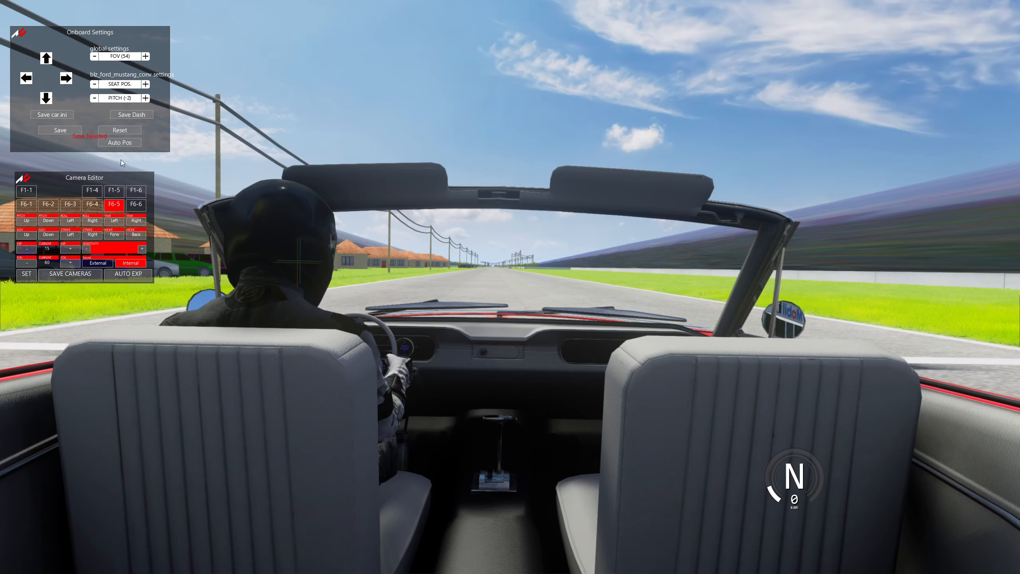
# - Move the F6-6 camera around the car's exterior and frame the car from behind on the driver's side
pyautogui.press('F6')
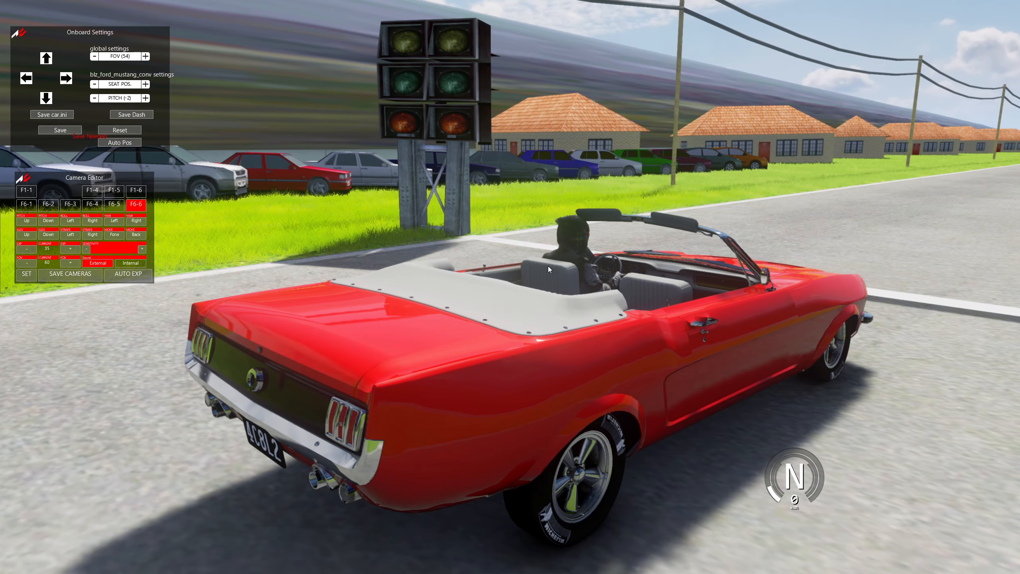
pyautogui.press('Up')
pyautogui.press('Right')
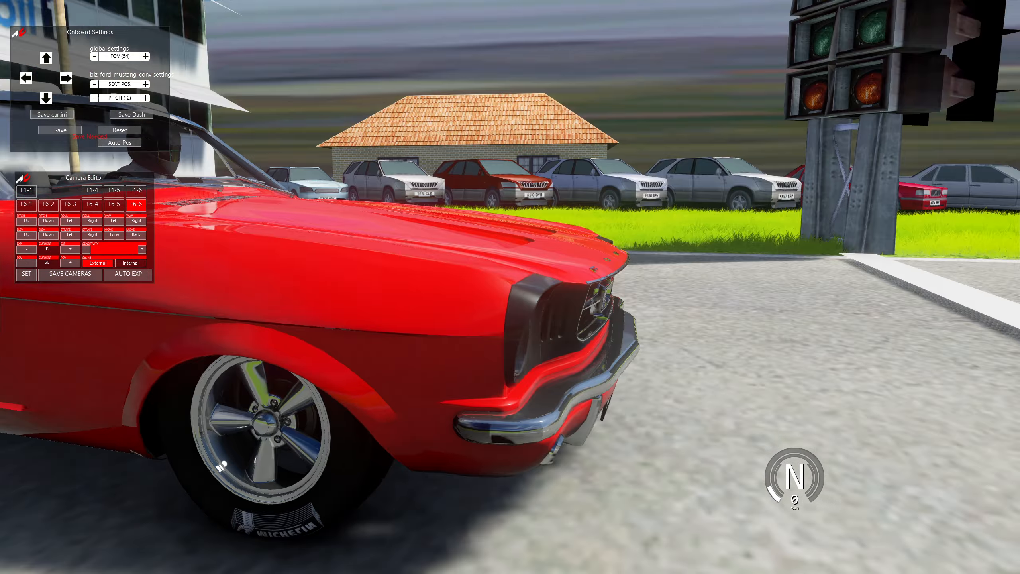
pyautogui.press('Up')
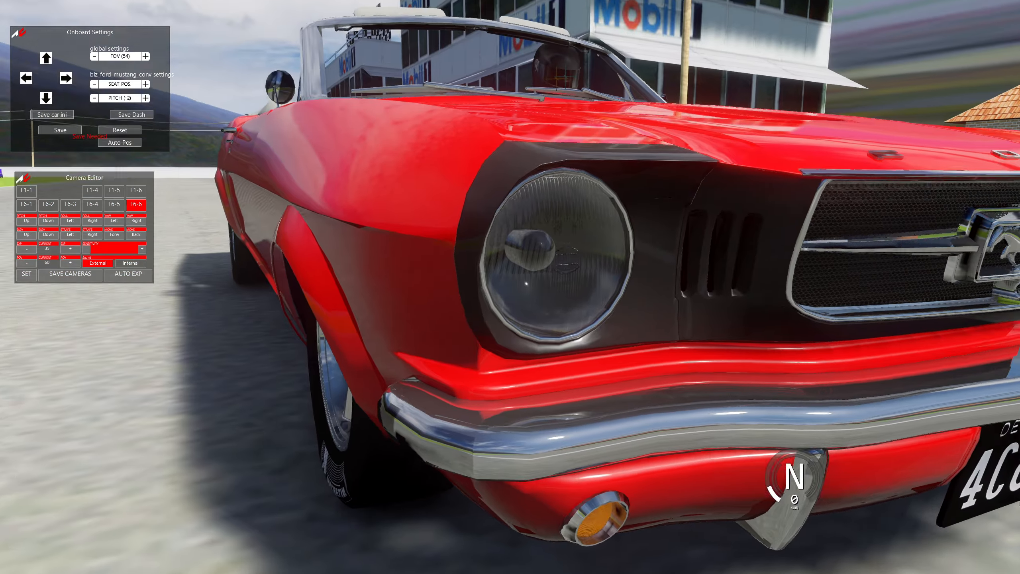
pyautogui.press('Down')
pyautogui.press('Down')
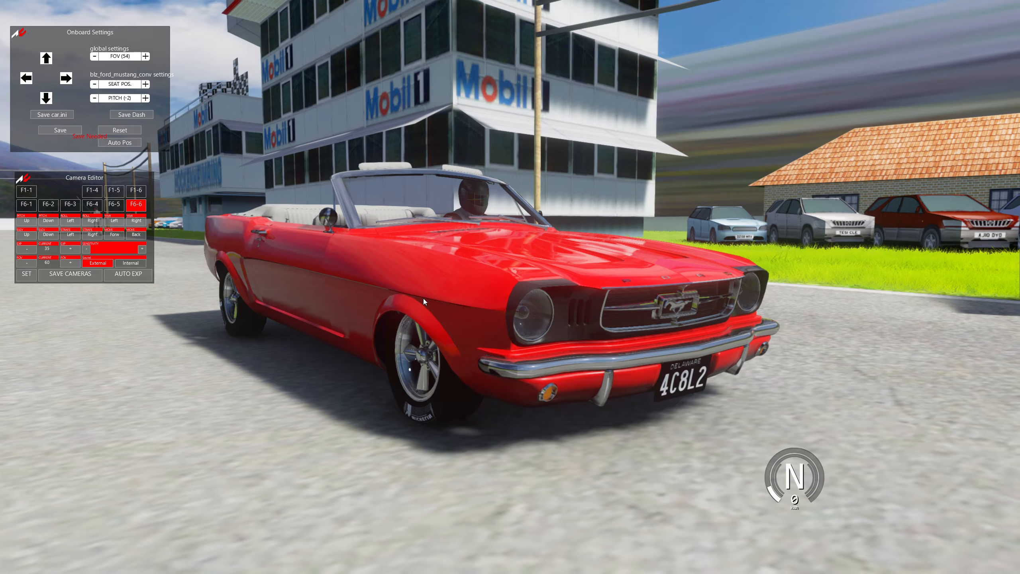
pyautogui.press('Up')
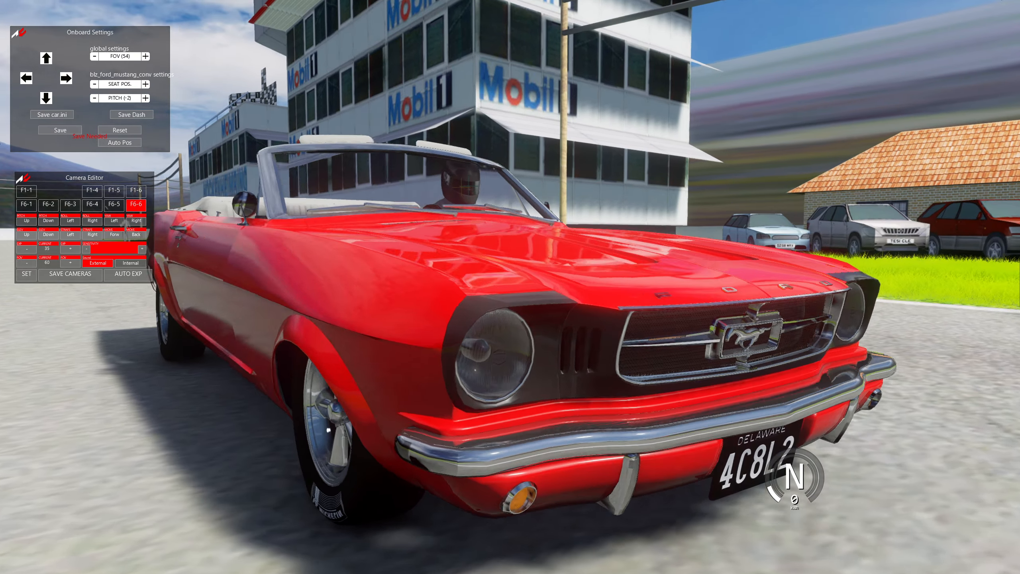
pyautogui.press('Down')
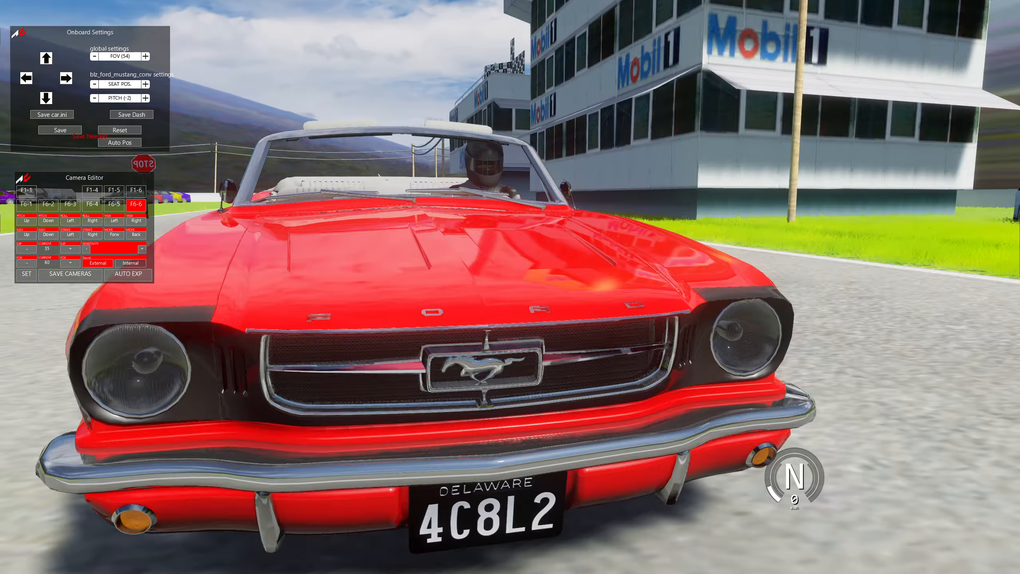
pyautogui.press('Up')
pyautogui.press('Right')
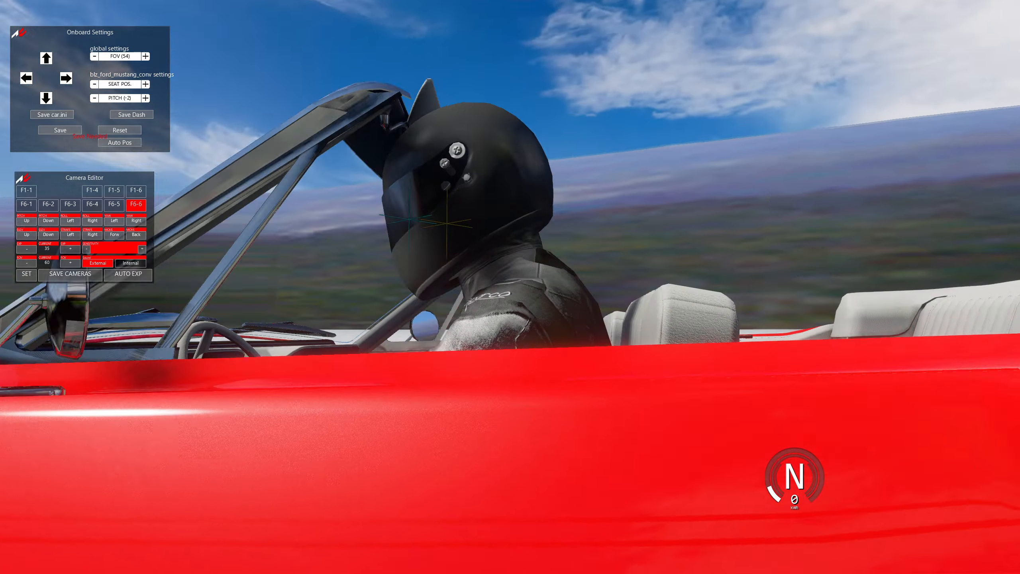
pyautogui.press('Down')
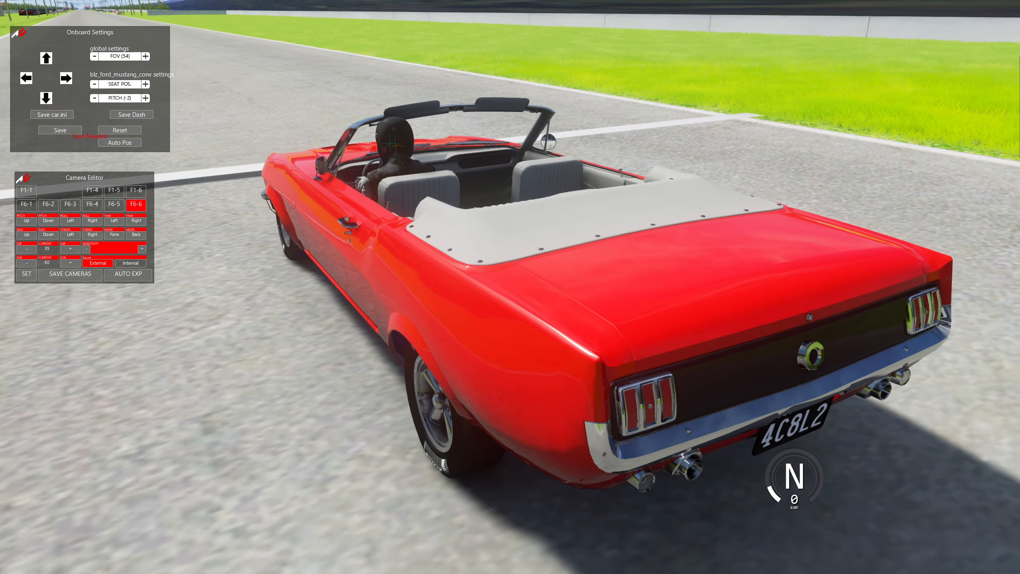
pyautogui.press('Right')
pyautogui.moveTo(605, 298); pyautogui.dragTo(628, 310)
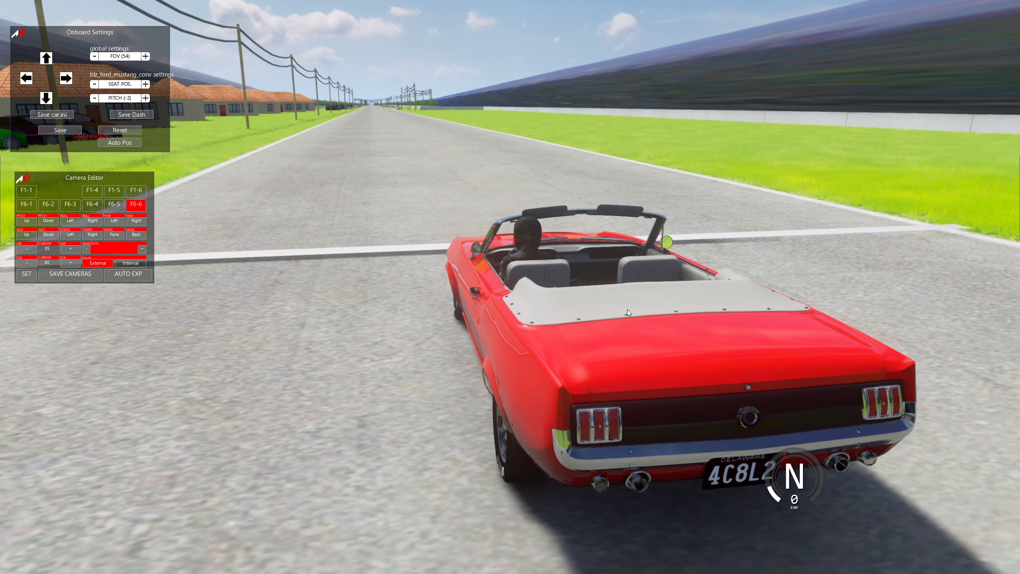